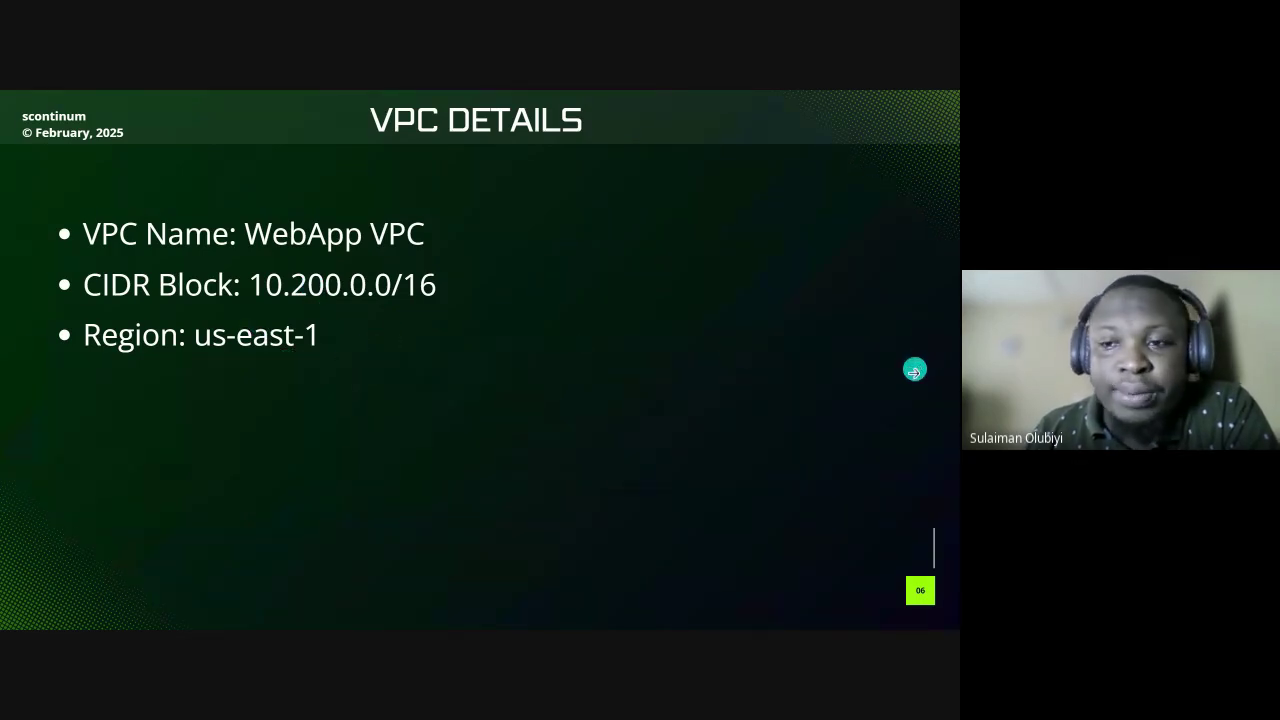
Advance the slideshow to the VPC Design slide, exit full screen, and return to the Console Home tab.
{"action": "left_click", "coordinate": [912, 372]}
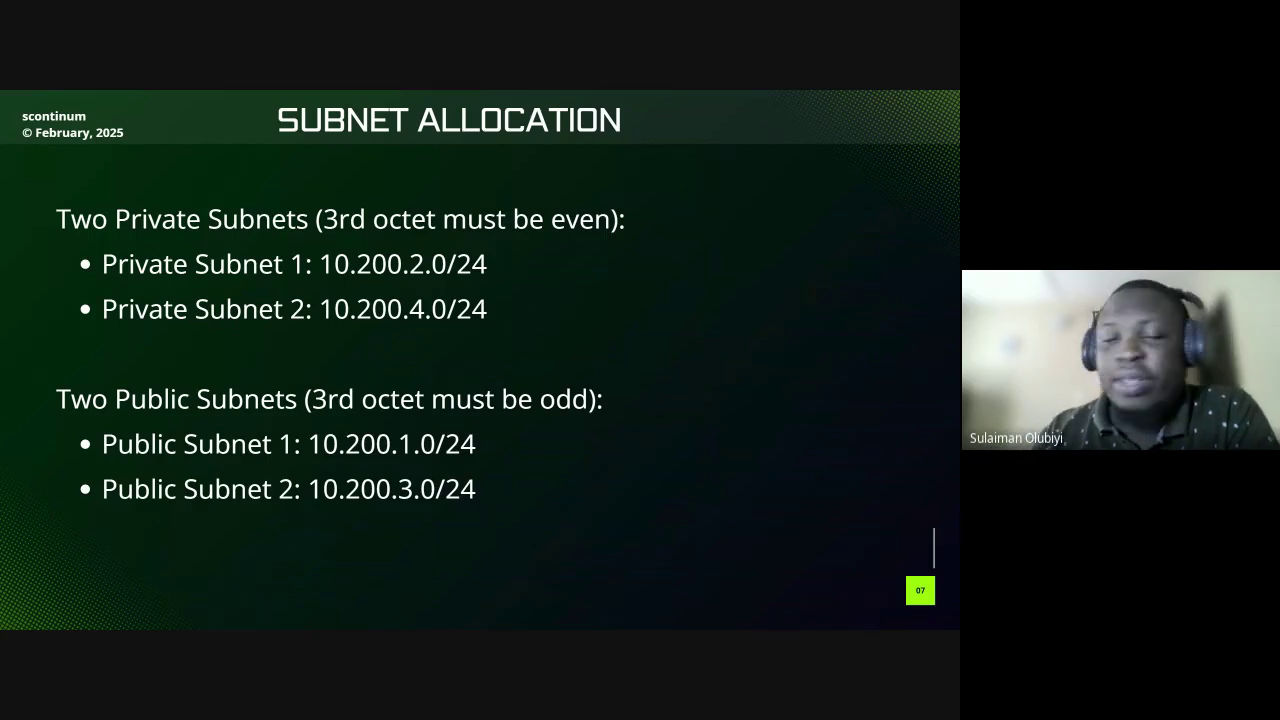
{"action": "left_click", "coordinate": [863, 304]}
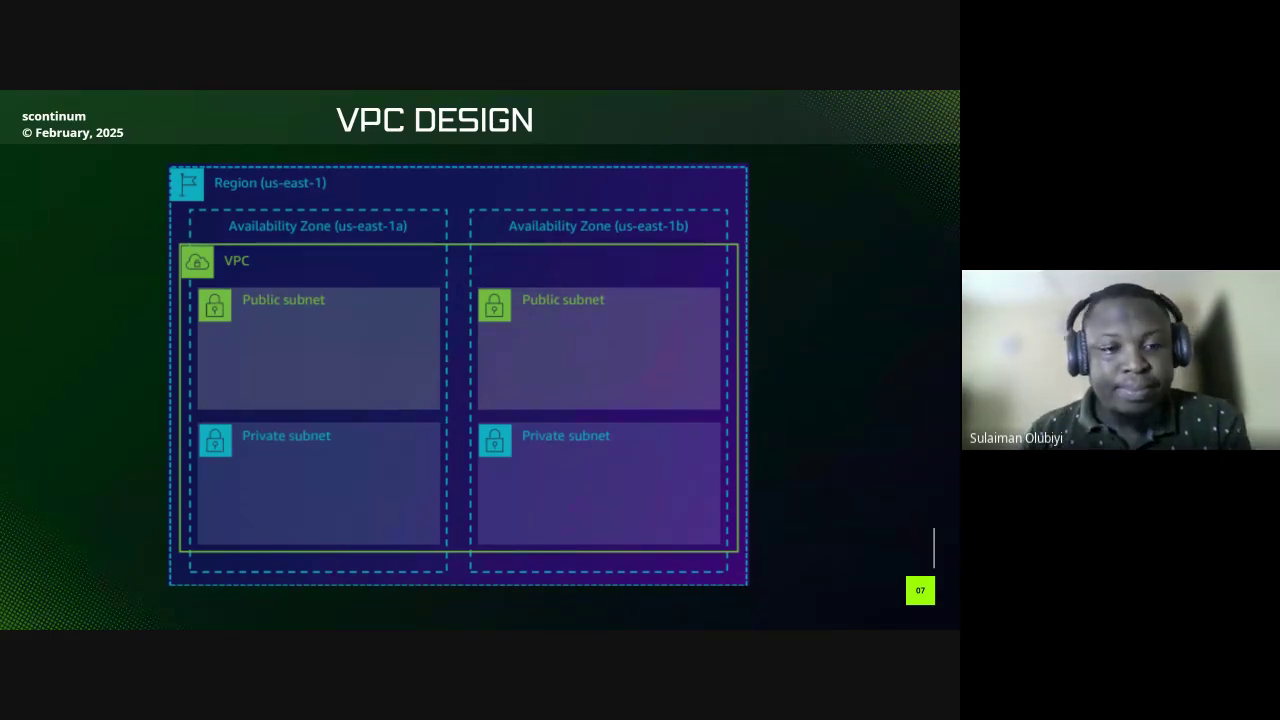
{"action": "key", "text": "Escape"}
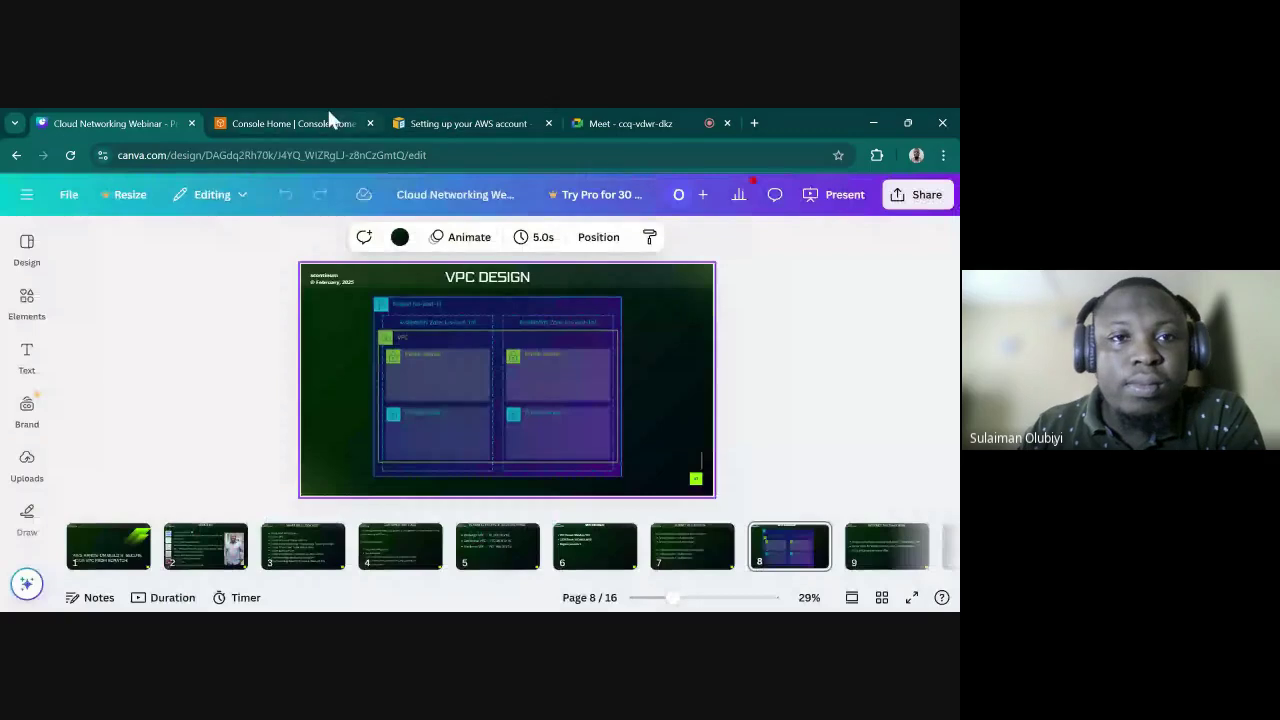
{"action": "left_click", "coordinate": [331, 123]}
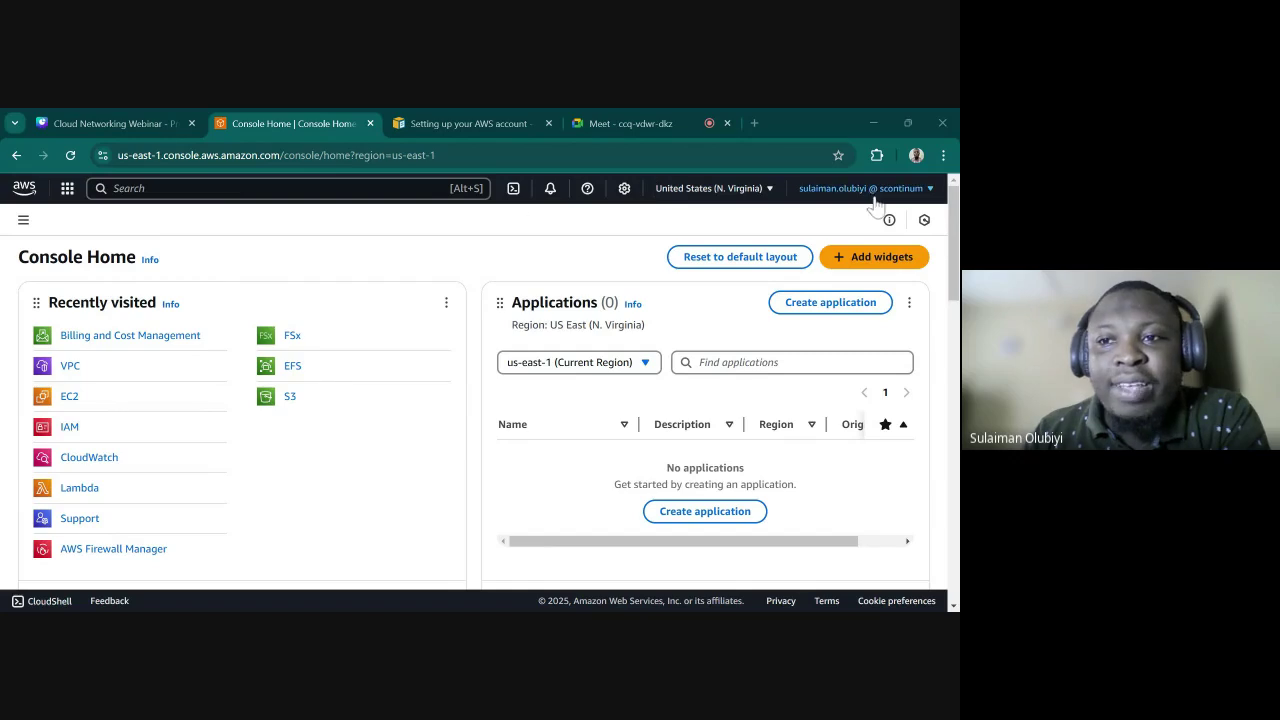
Go to Billing and Cost Management through the account name menu.
{"action": "left_click", "coordinate": [914, 192]}
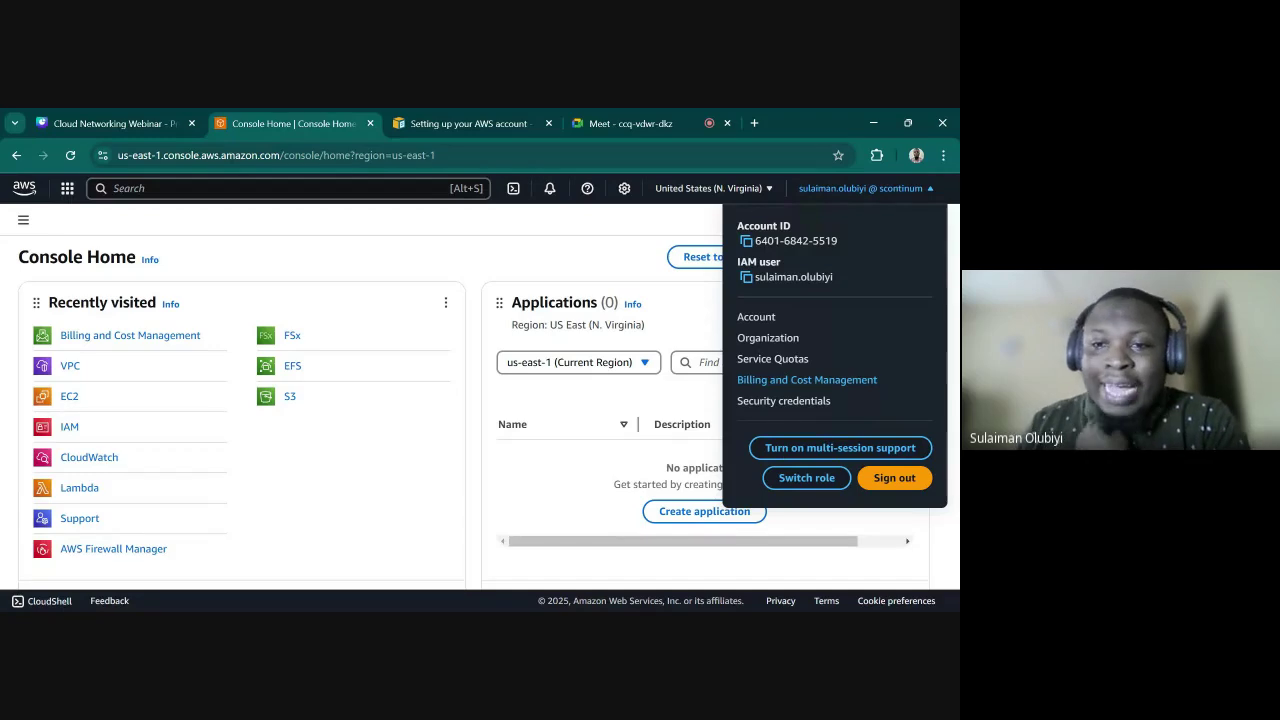
{"action": "left_click", "coordinate": [791, 380]}
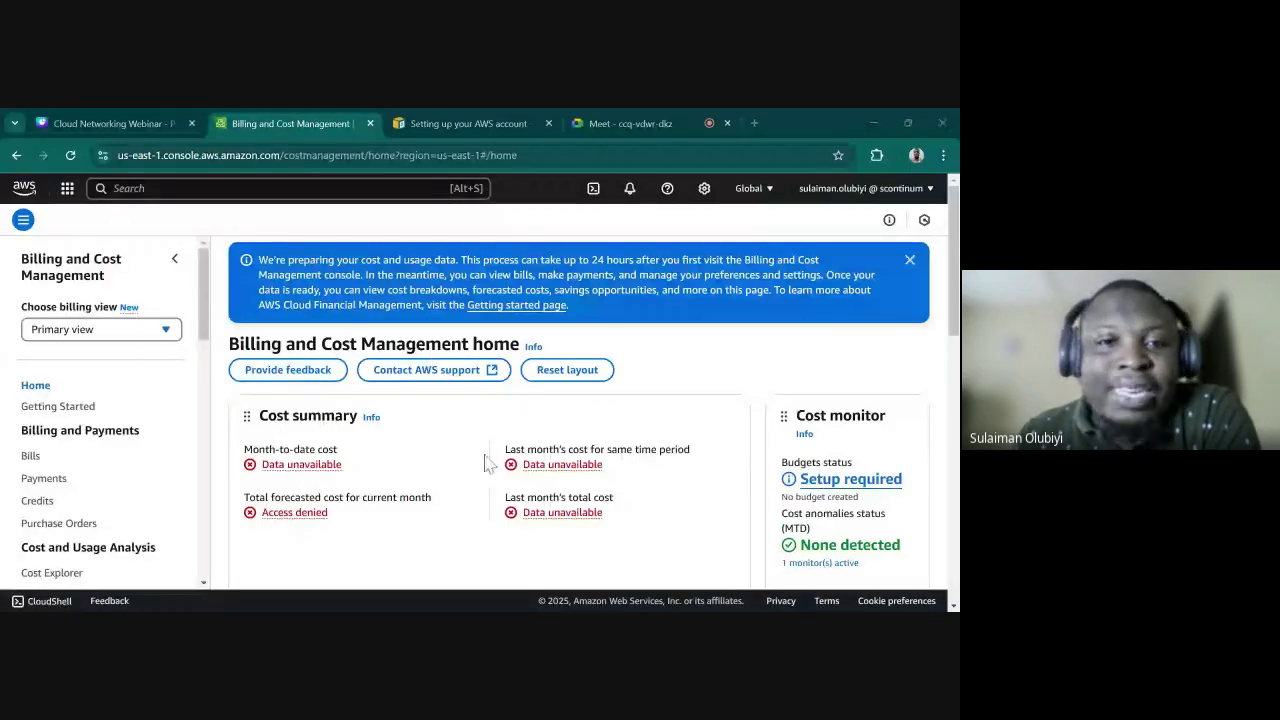
Look over the billing dashboard, then sign out using the account menu.
{"action": "scroll", "coordinate": [487, 463], "scroll_direction": "down", "scroll_amount": 2}
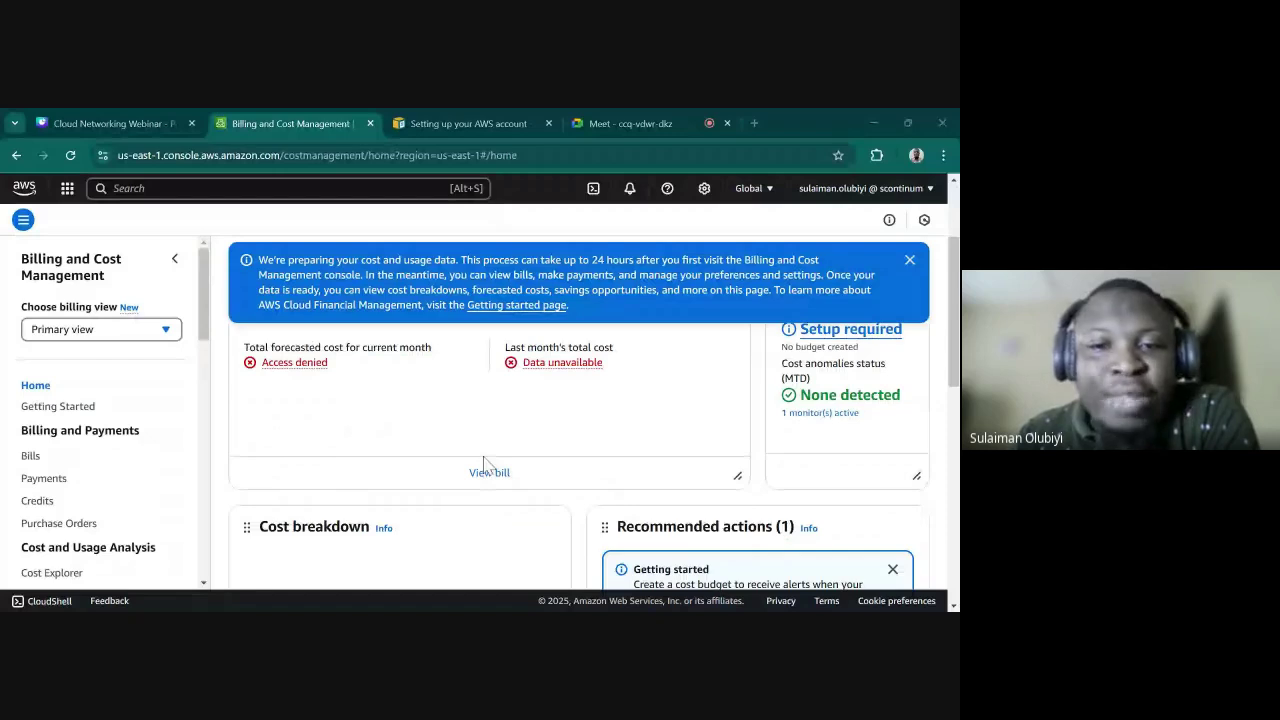
{"action": "scroll", "coordinate": [485, 462], "scroll_direction": "down", "scroll_amount": 5}
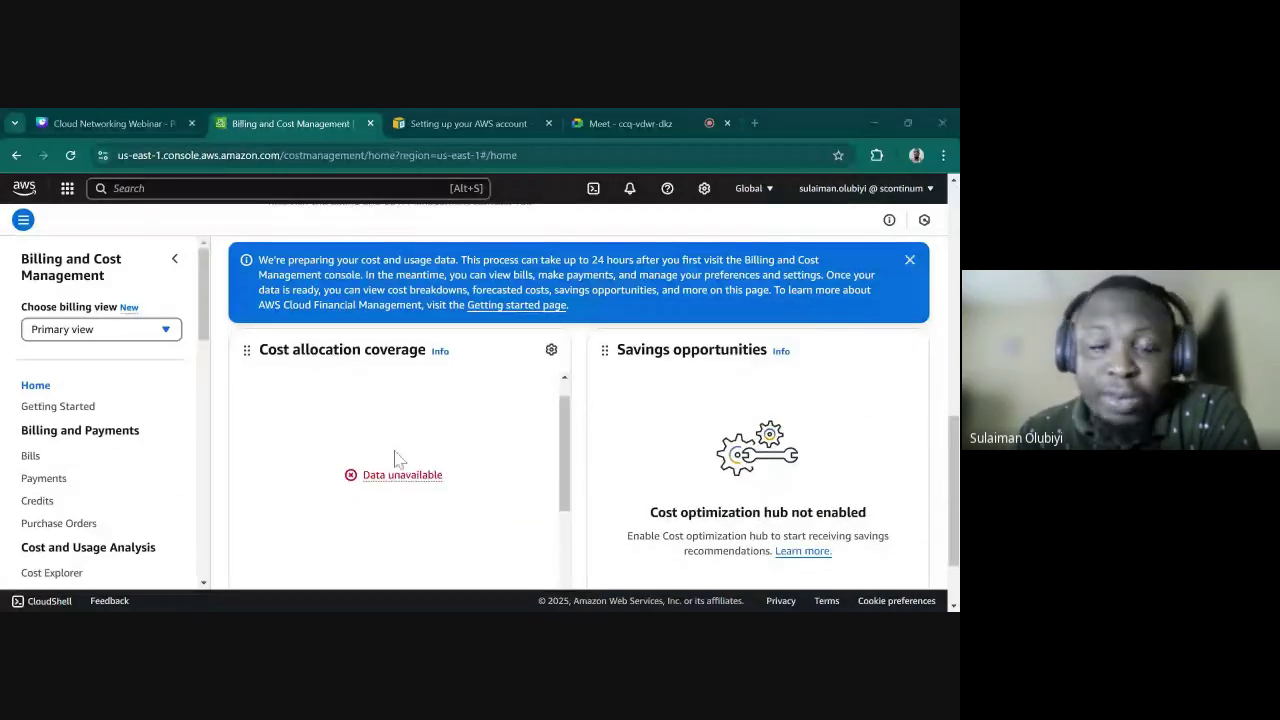
{"action": "scroll", "coordinate": [415, 400], "scroll_direction": "up", "scroll_amount": 1}
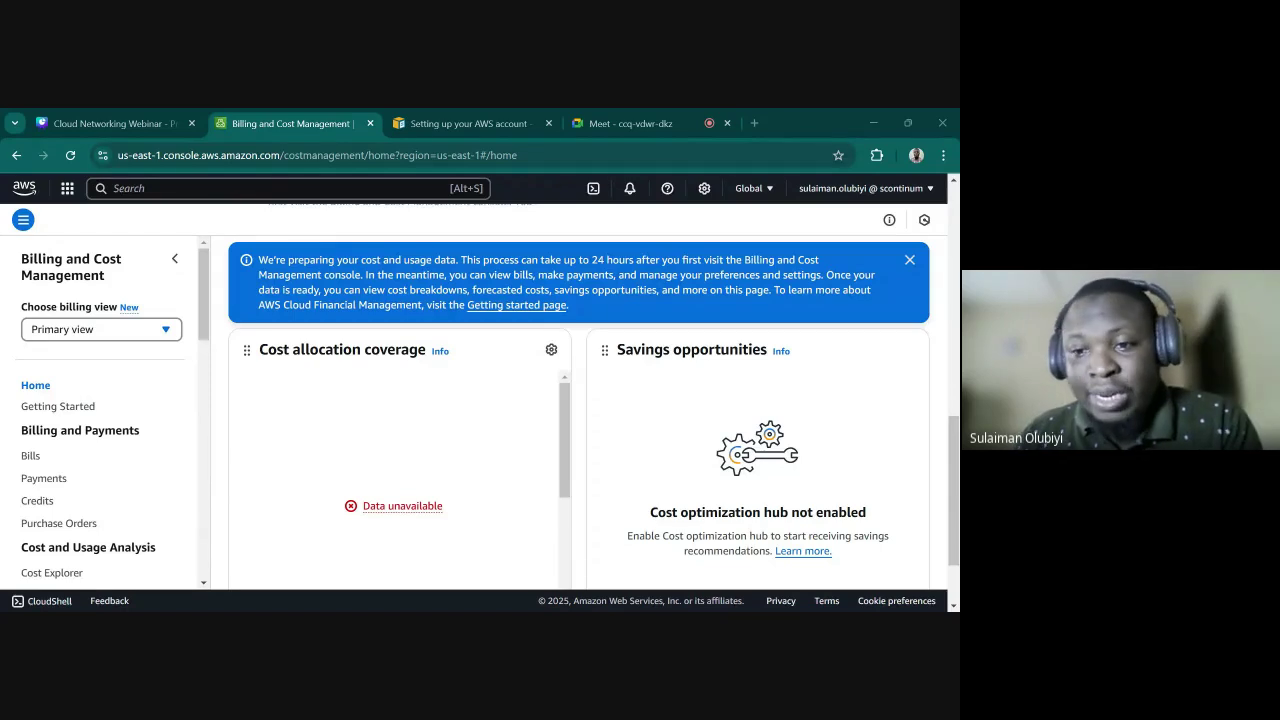
{"action": "left_click", "coordinate": [843, 189]}
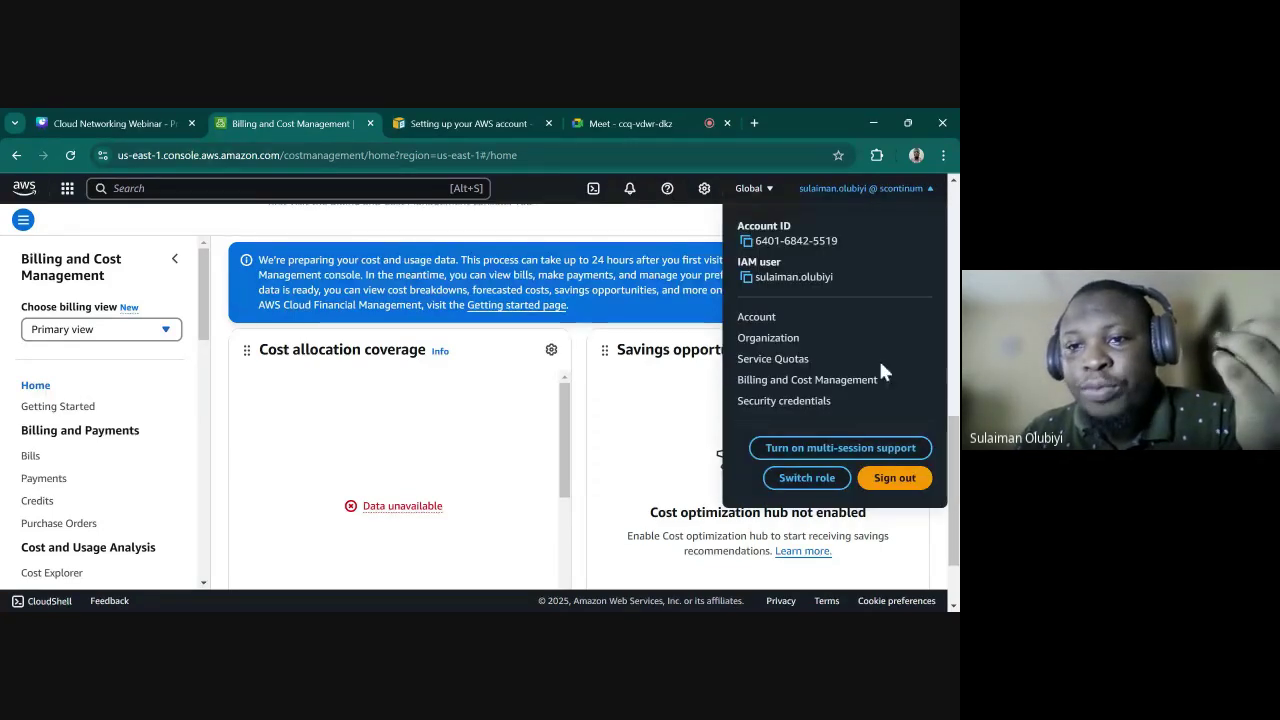
{"action": "left_click", "coordinate": [895, 480]}
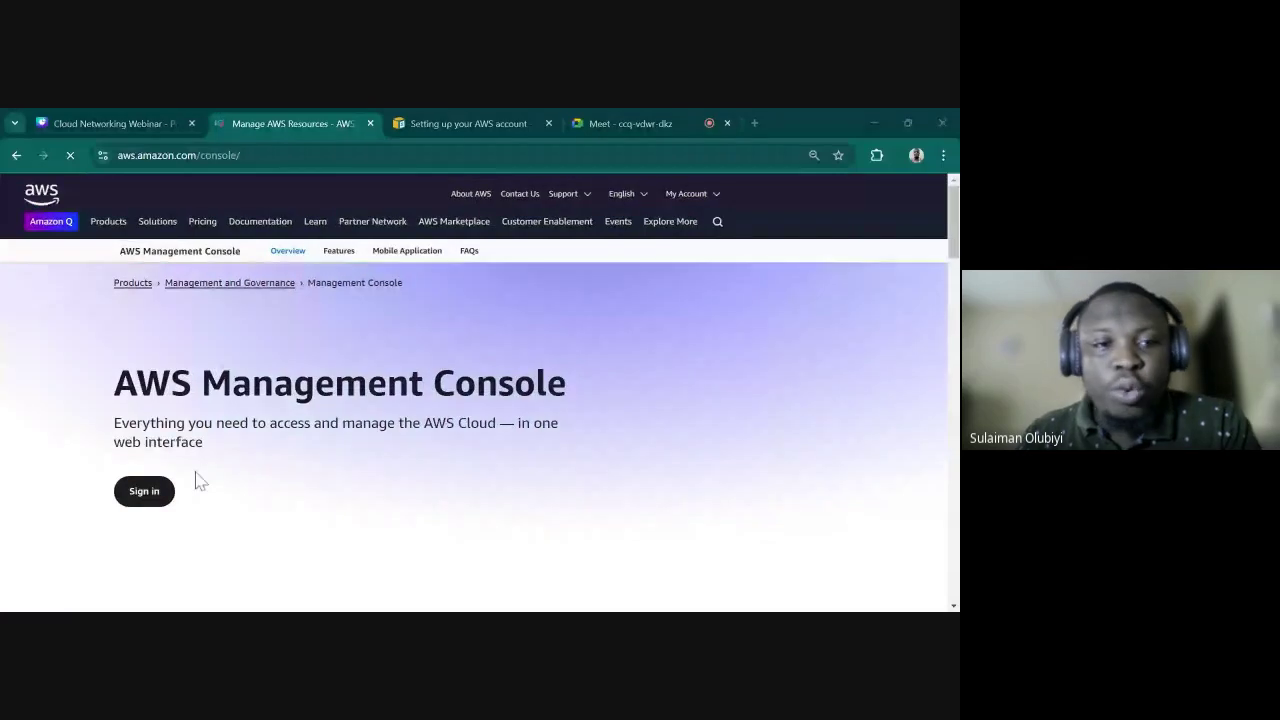
Start signing in, then switch from the IAM user form to root user email sign-in.
{"action": "left_click", "coordinate": [150, 492]}
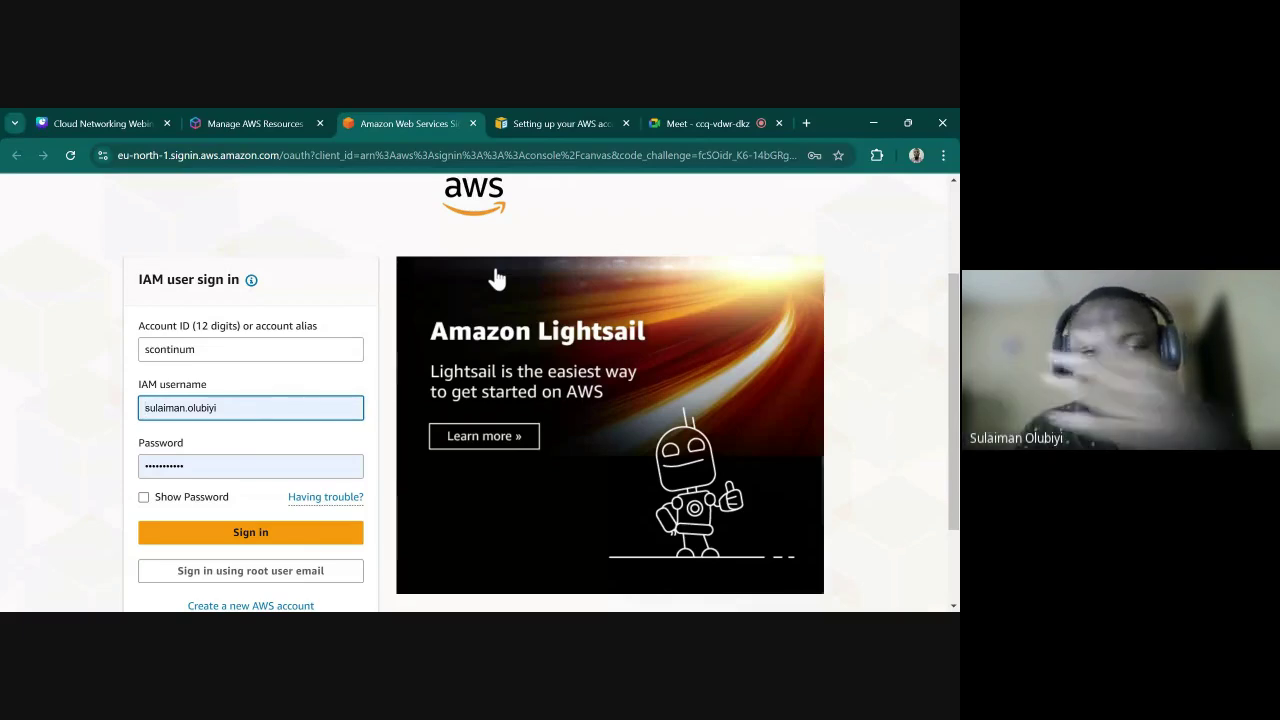
{"action": "scroll", "coordinate": [330, 352], "scroll_direction": "down", "scroll_amount": 2}
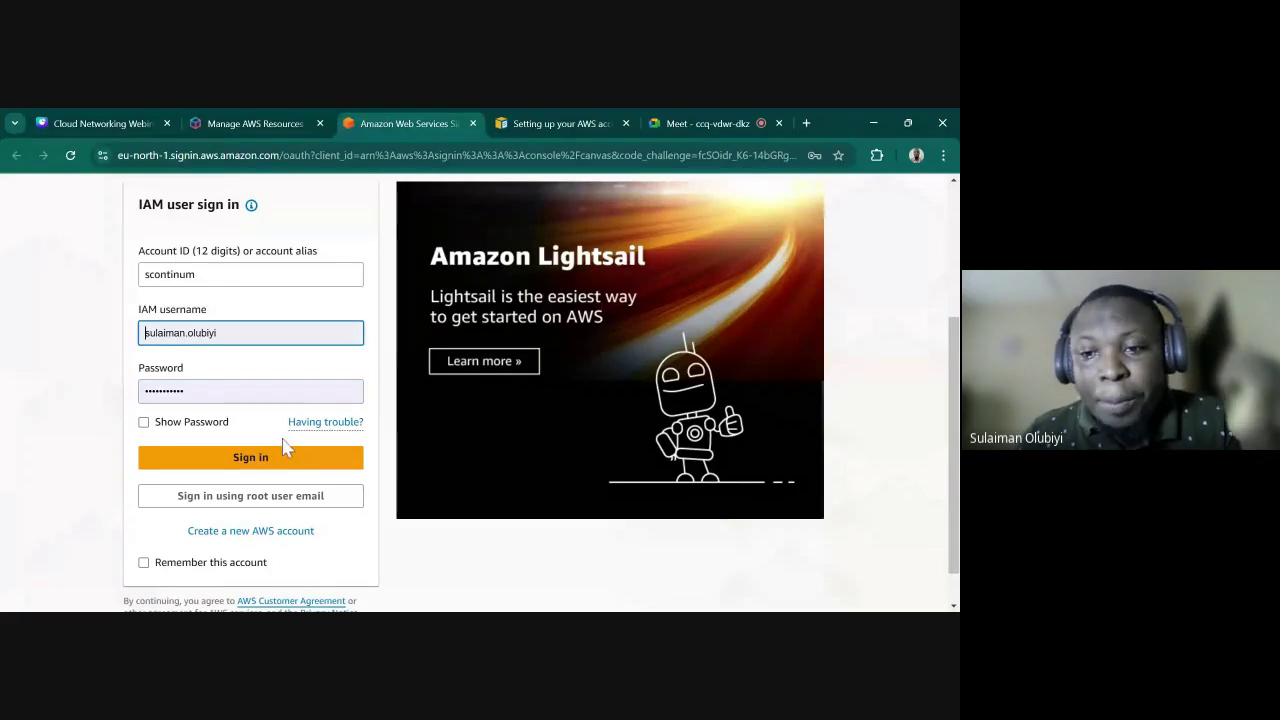
{"action": "left_click", "coordinate": [213, 506]}
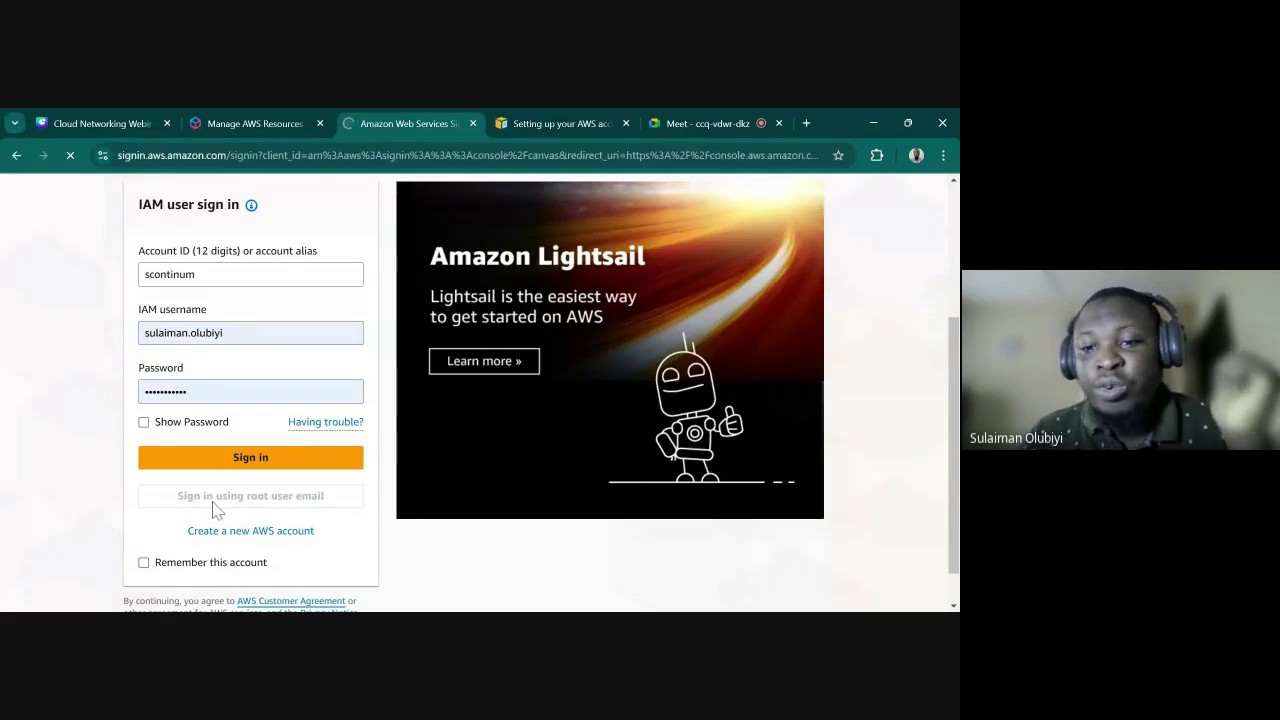
{"action": "scroll", "coordinate": [215, 432], "scroll_direction": "down", "scroll_amount": 2}
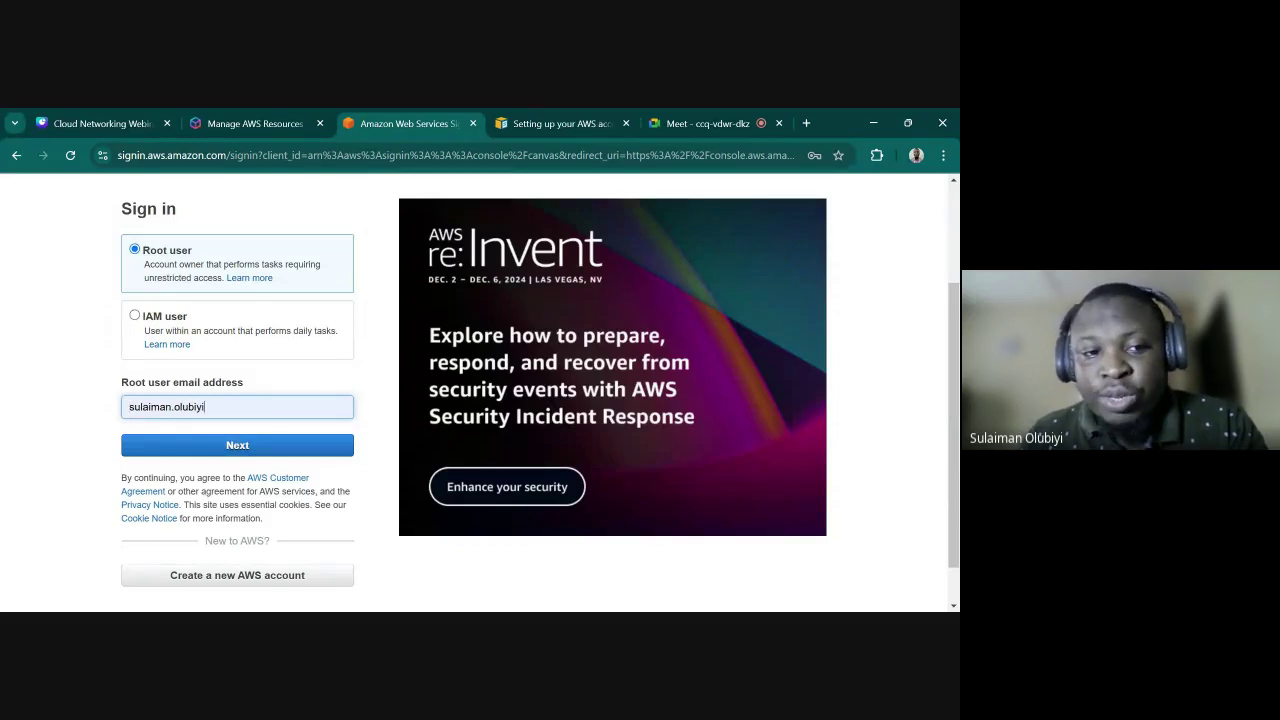
Replace the prefilled username with the root user's email address and continue.
{"action": "key", "text": "shift+Left"}
{"action": "key", "text": "shift+Left"}
{"action": "key", "text": "shift+Left"}
{"action": "key", "text": "shift+Left"}
{"action": "key", "text": "shift+Left"}
{"action": "key", "text": "shift+Left"}
{"action": "key", "text": "shift+Left"}
{"action": "key", "text": "shift+Left"}
{"action": "key", "text": "shift+Left"}
{"action": "key", "text": "shift+Left"}
{"action": "key", "text": "shift+Left"}
{"action": "key", "text": "shift+Left"}
{"action": "key", "text": "shift+Left"}
{"action": "key", "text": "shift+Left"}
{"action": "key", "text": "shift+Left"}
{"action": "key", "text": "shift+Left"}
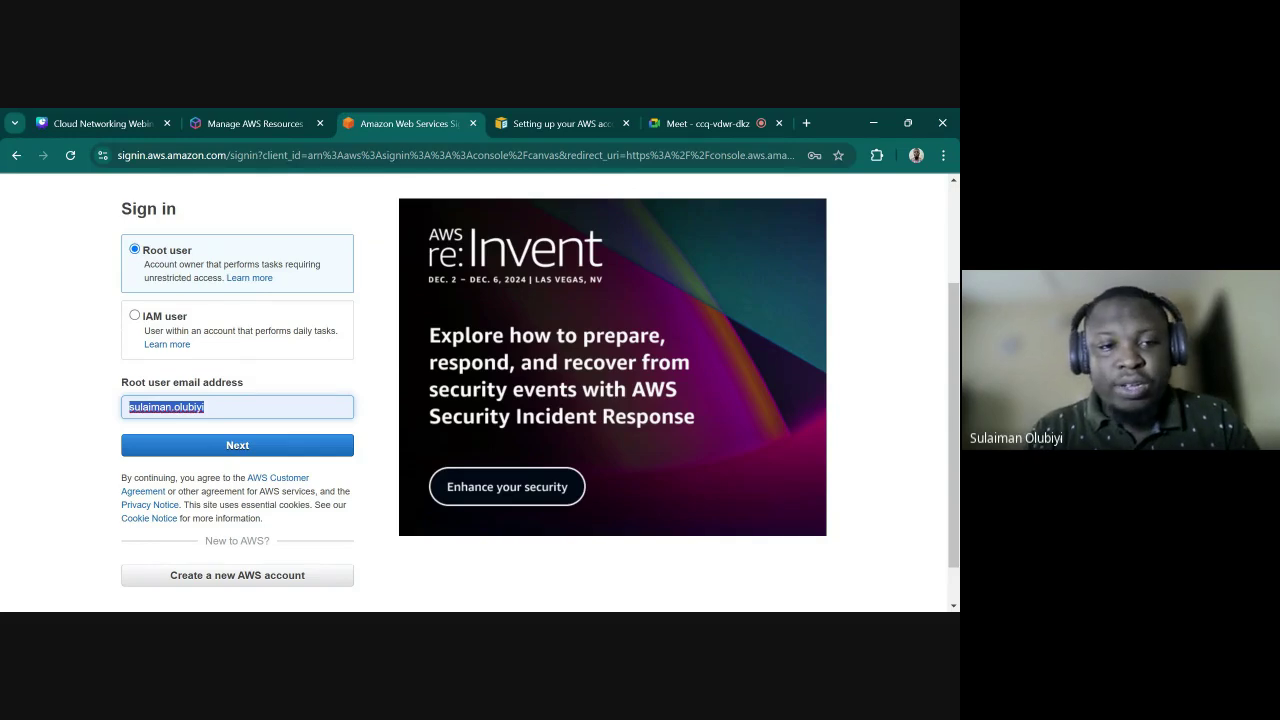
{"action": "key", "text": "Right"}
{"action": "key", "text": "BackSpace"}
{"action": "key", "text": "BackSpace"}
{"action": "key", "text": "BackSpace"}
{"action": "key", "text": "BackSpace"}
{"action": "key", "text": "BackSpace"}
{"action": "key", "text": "BackSpace"}
{"action": "key", "text": "BackSpace"}
{"action": "key", "text": "BackSpace"}
{"action": "key", "text": "BackSpace"}
{"action": "key", "text": "BackSpace"}
{"action": "key", "text": "BackSpace"}
{"action": "key", "text": "BackSpace"}
{"action": "key", "text": "BackSpace"}
{"action": "key", "text": "BackSpace"}
{"action": "key", "text": "BackSpace"}
{"action": "key", "text": "BackSpace"}
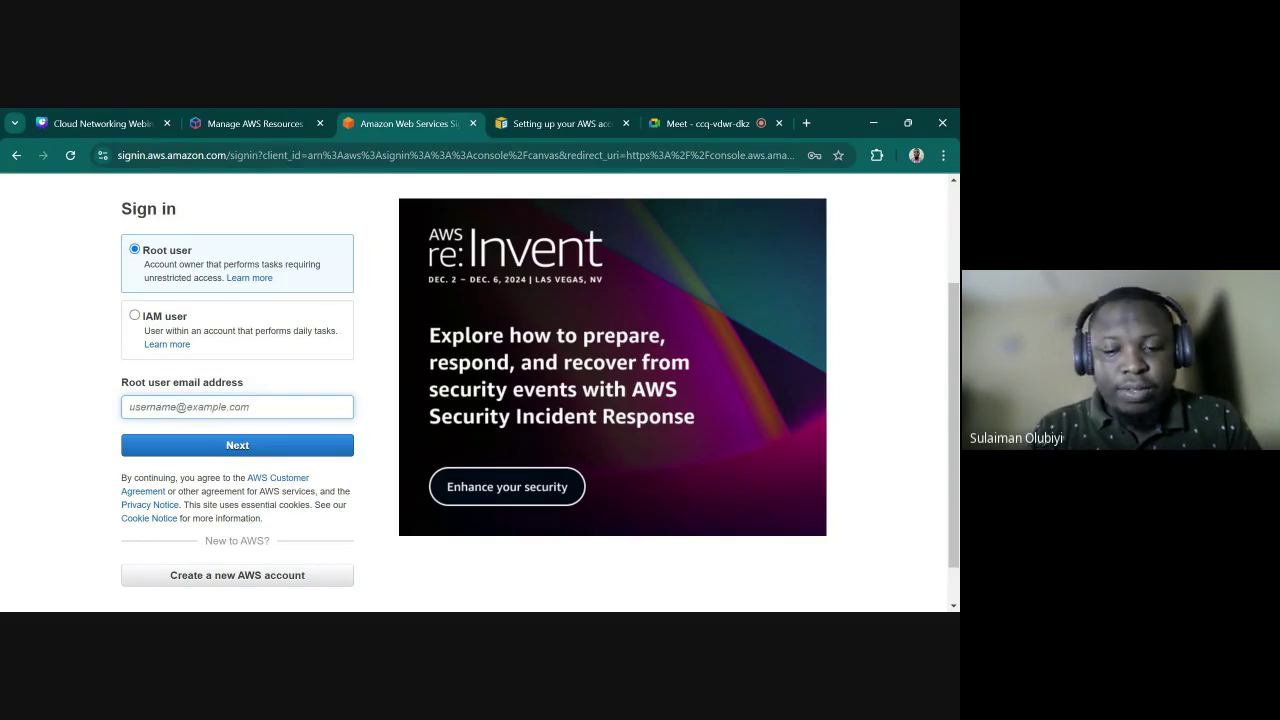
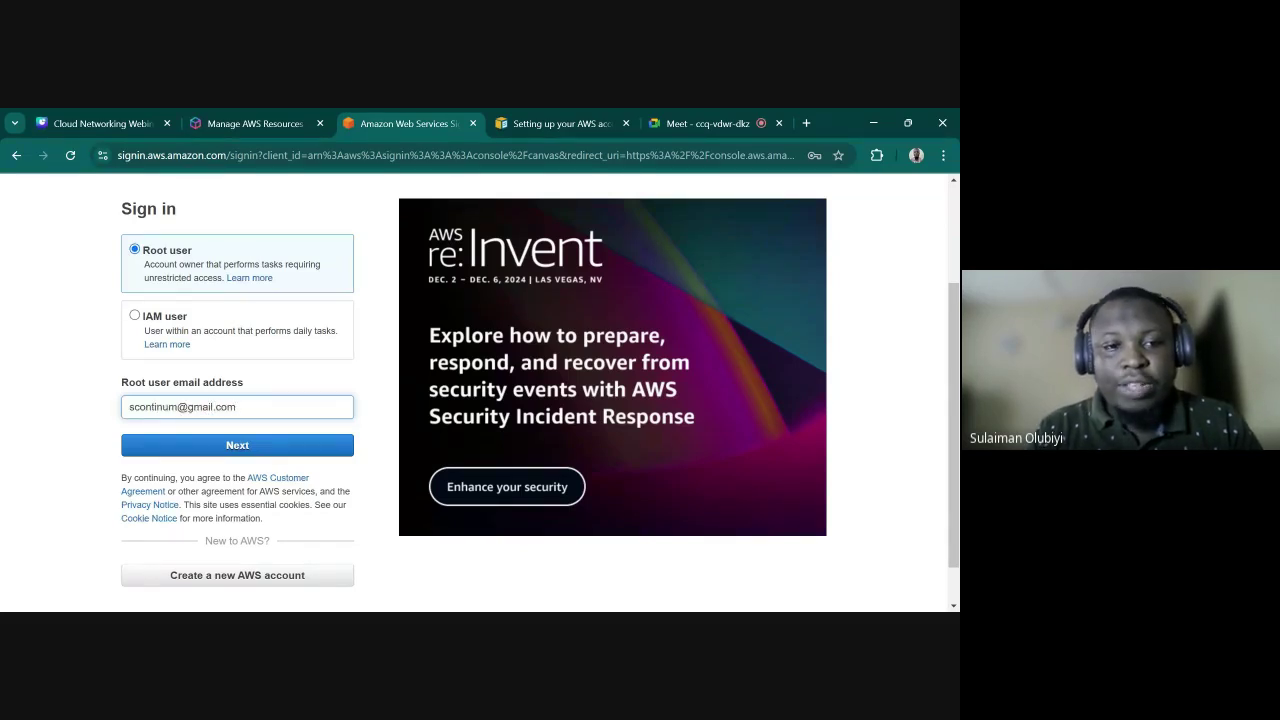
{"action": "key", "text": "Return"}
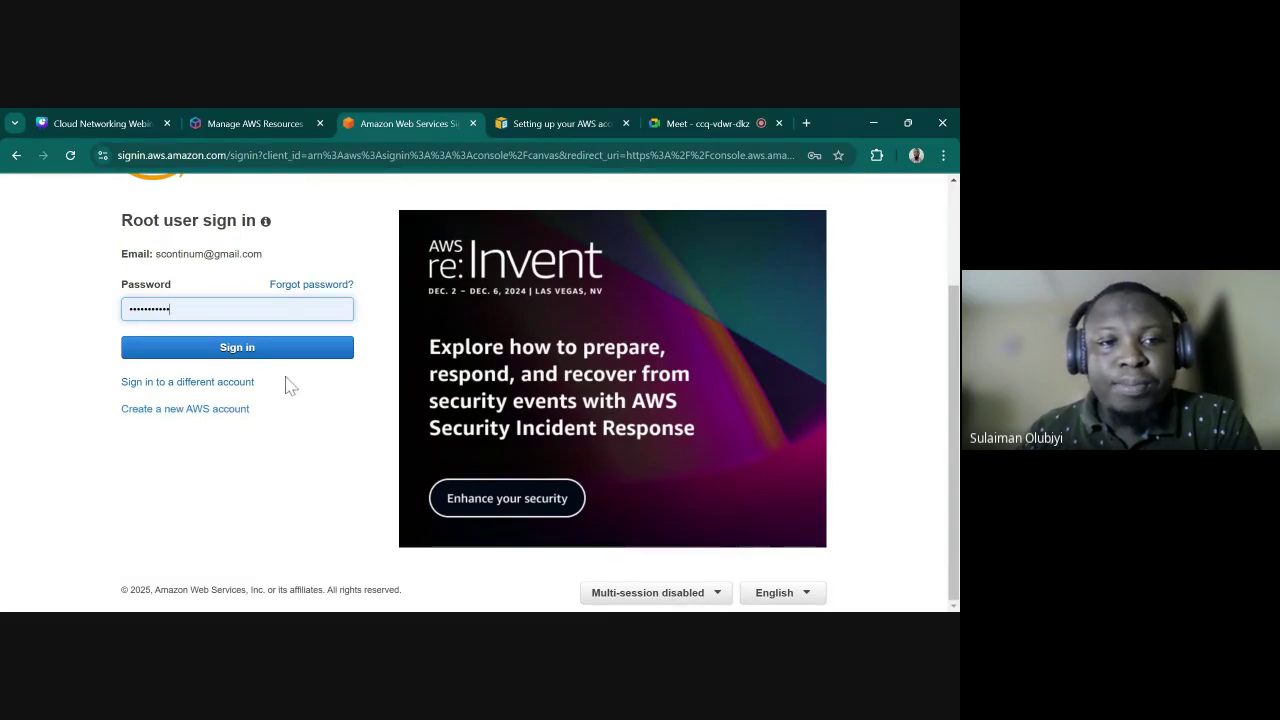
Submit the password and an MFA code, which ends in Authentication failed.
{"action": "left_click", "coordinate": [254, 356]}
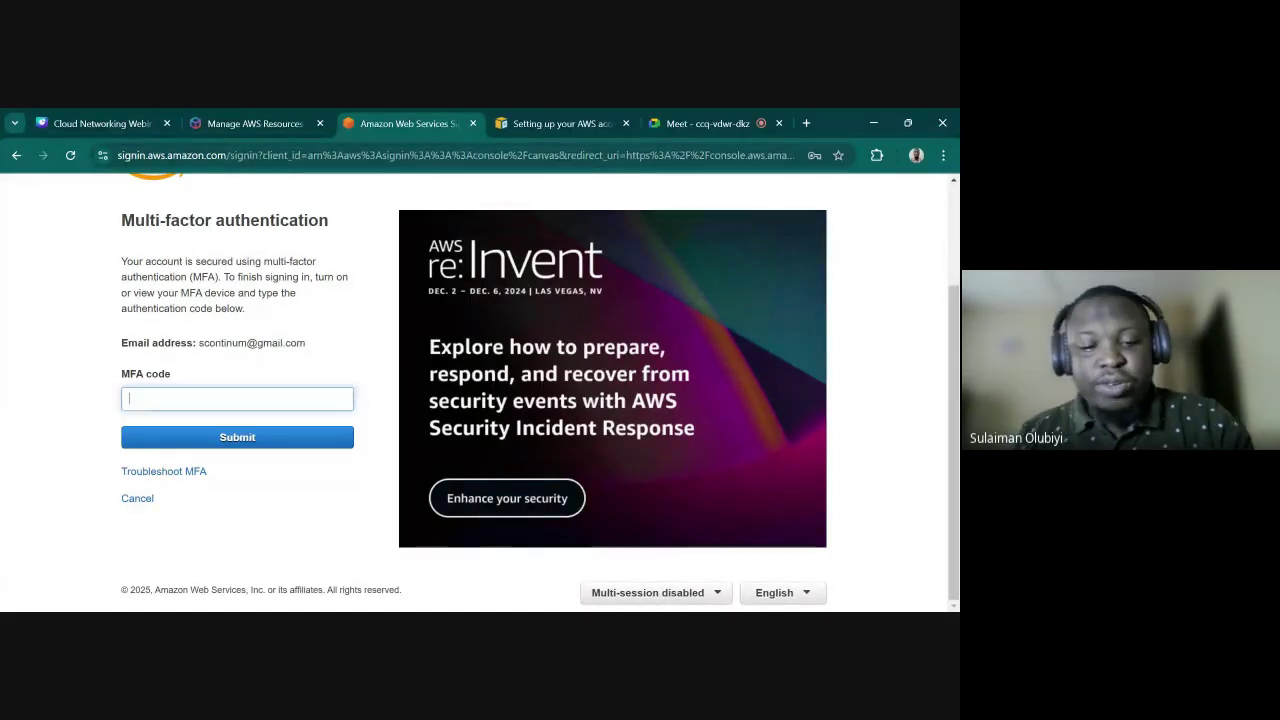
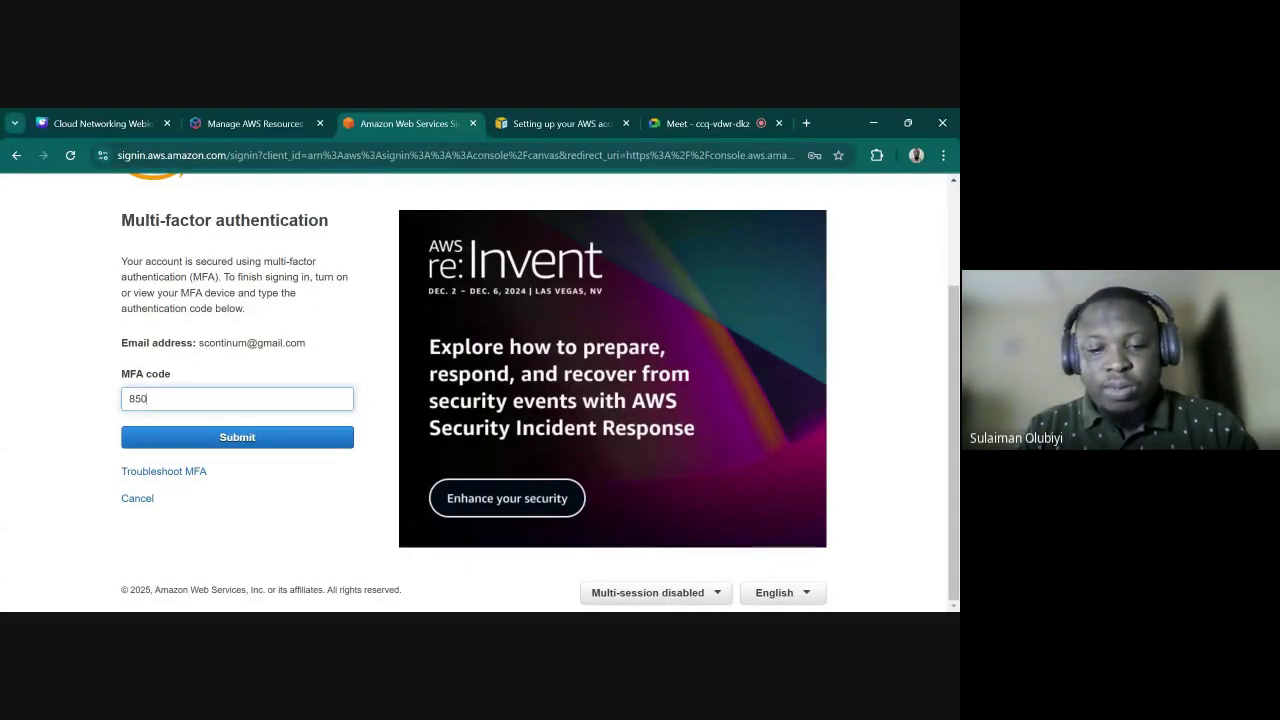
{"action": "key", "text": "Return"}
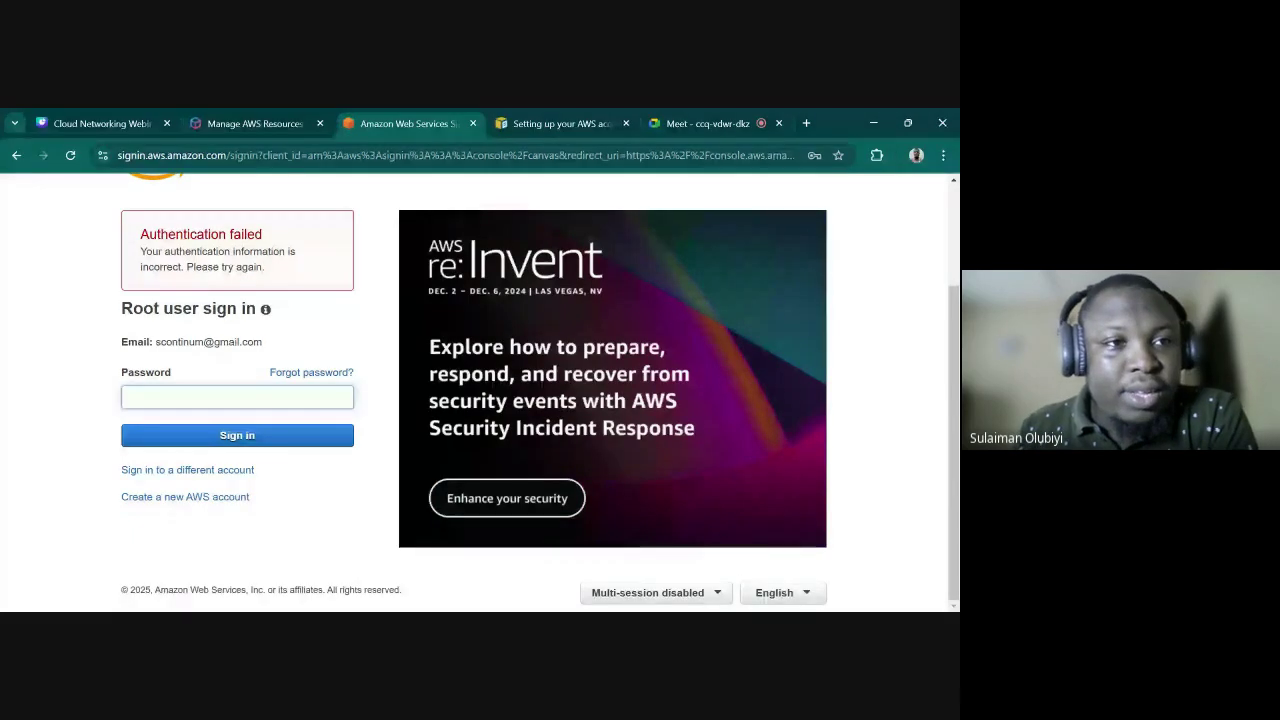
Go back, choose root user sign-in again, and re-enter the root email address.
{"action": "left_click", "coordinate": [16, 155]}
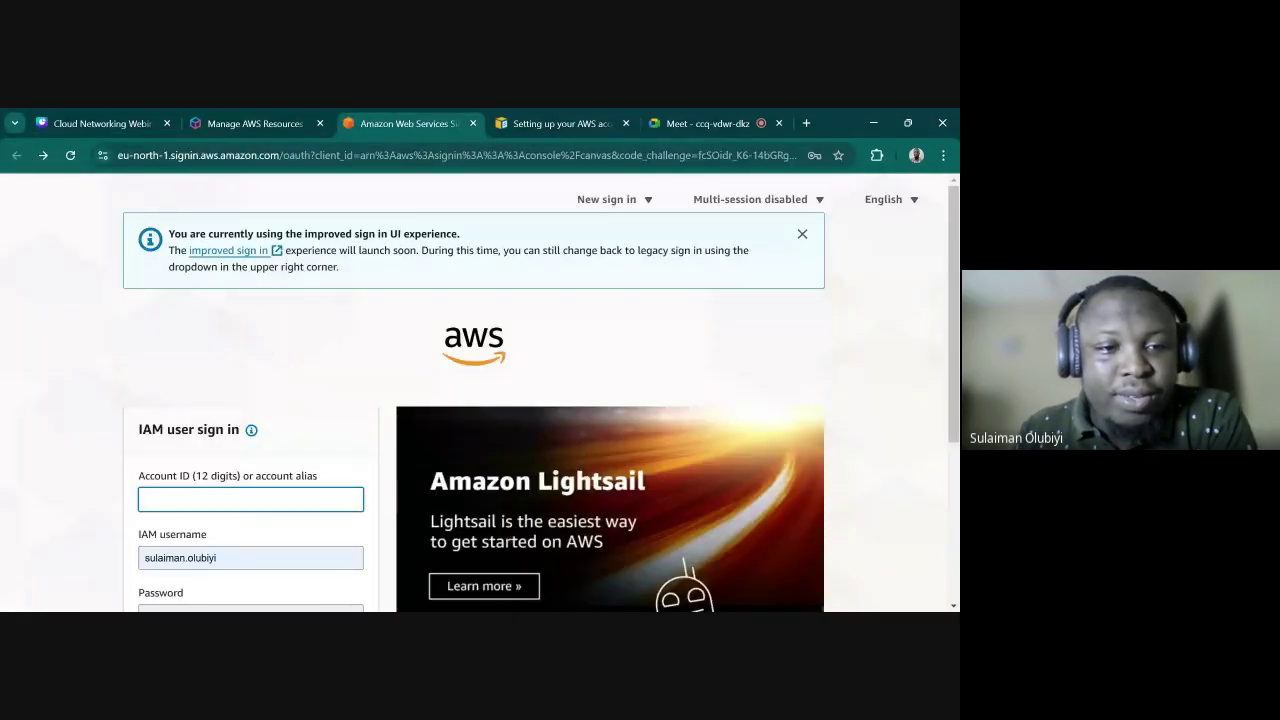
{"action": "scroll", "coordinate": [231, 469], "scroll_direction": "down", "scroll_amount": 3}
{"action": "left_click", "coordinate": [230, 463]}
{"action": "scroll", "coordinate": [211, 491], "scroll_direction": "down", "scroll_amount": 1}
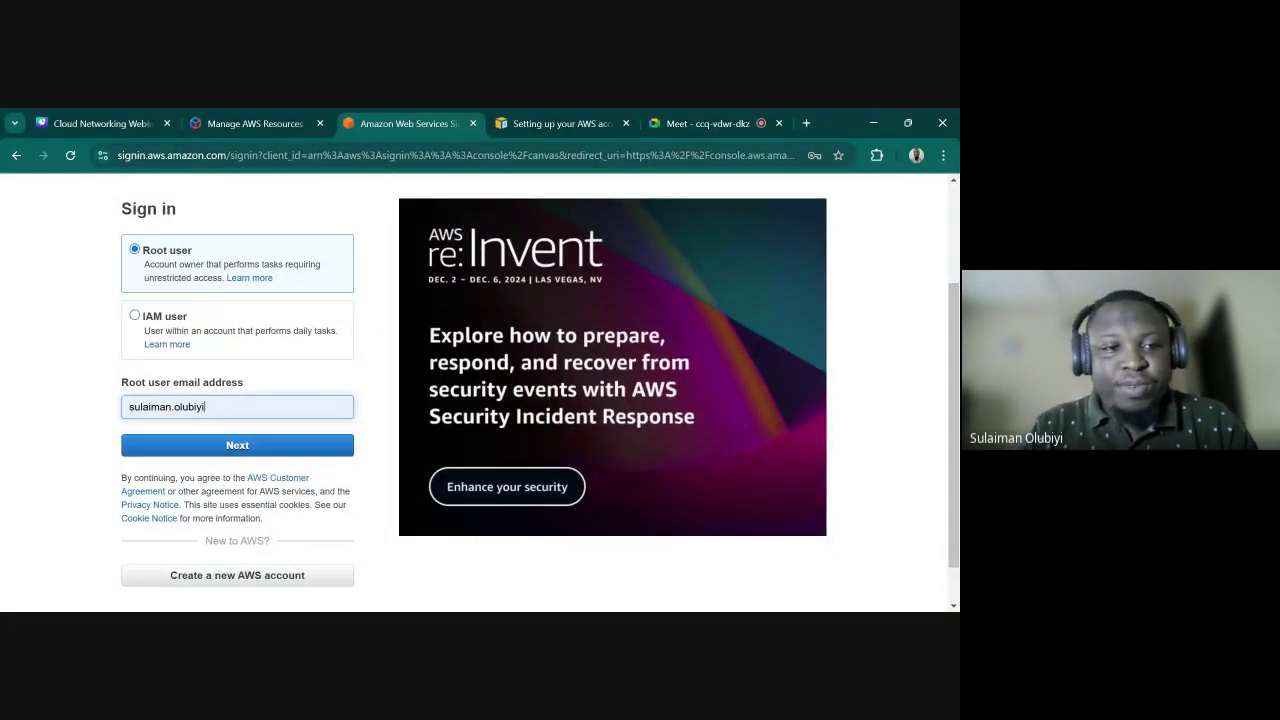
{"action": "key", "text": "ctrl+a"}
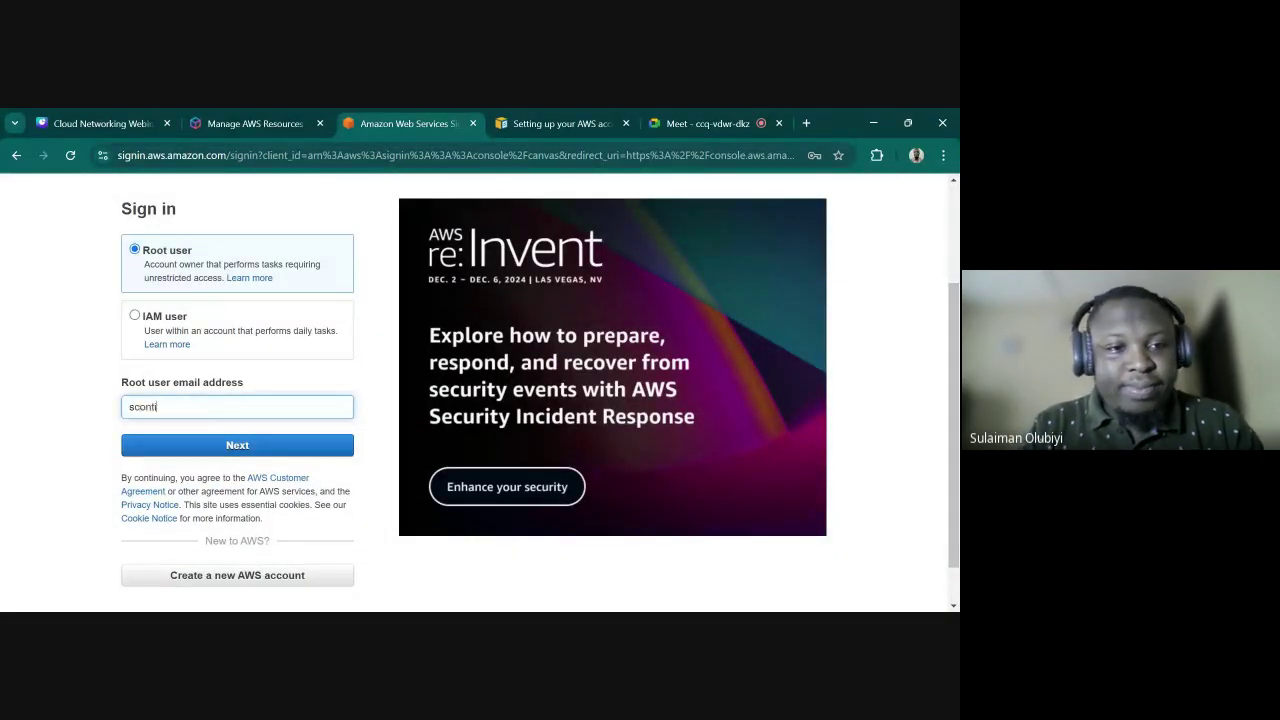
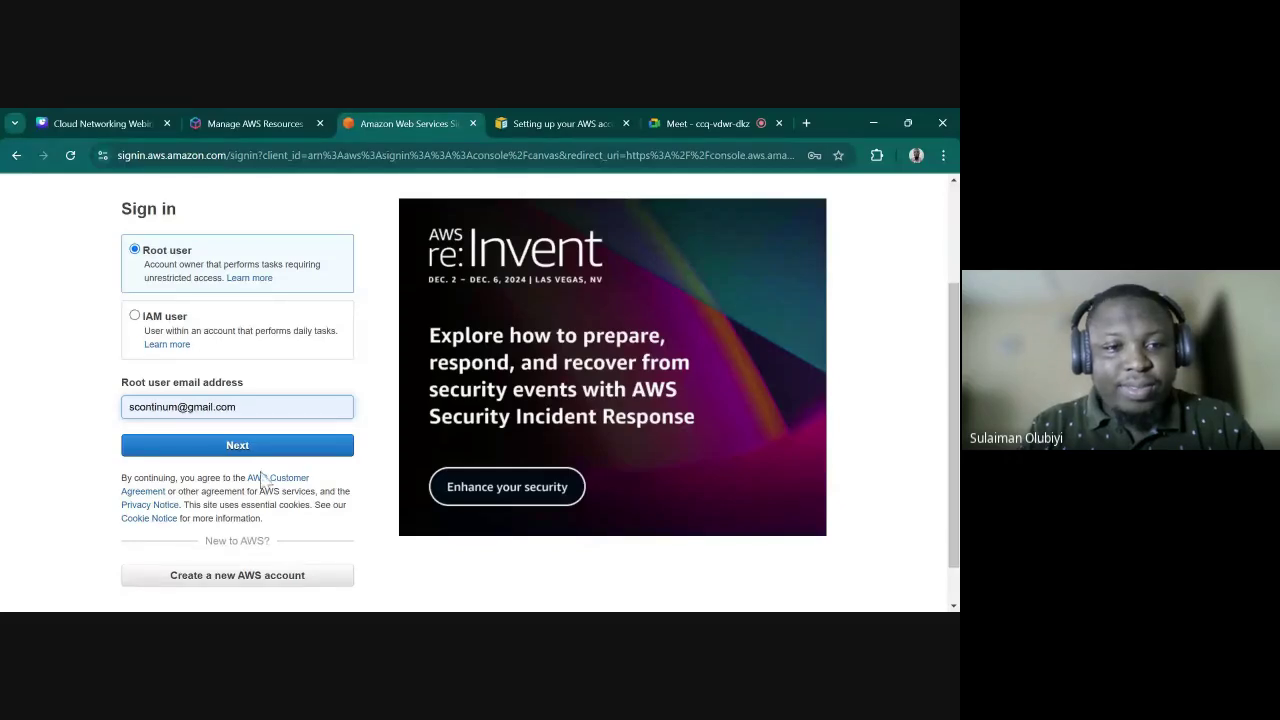
{"action": "left_click", "coordinate": [240, 445]}
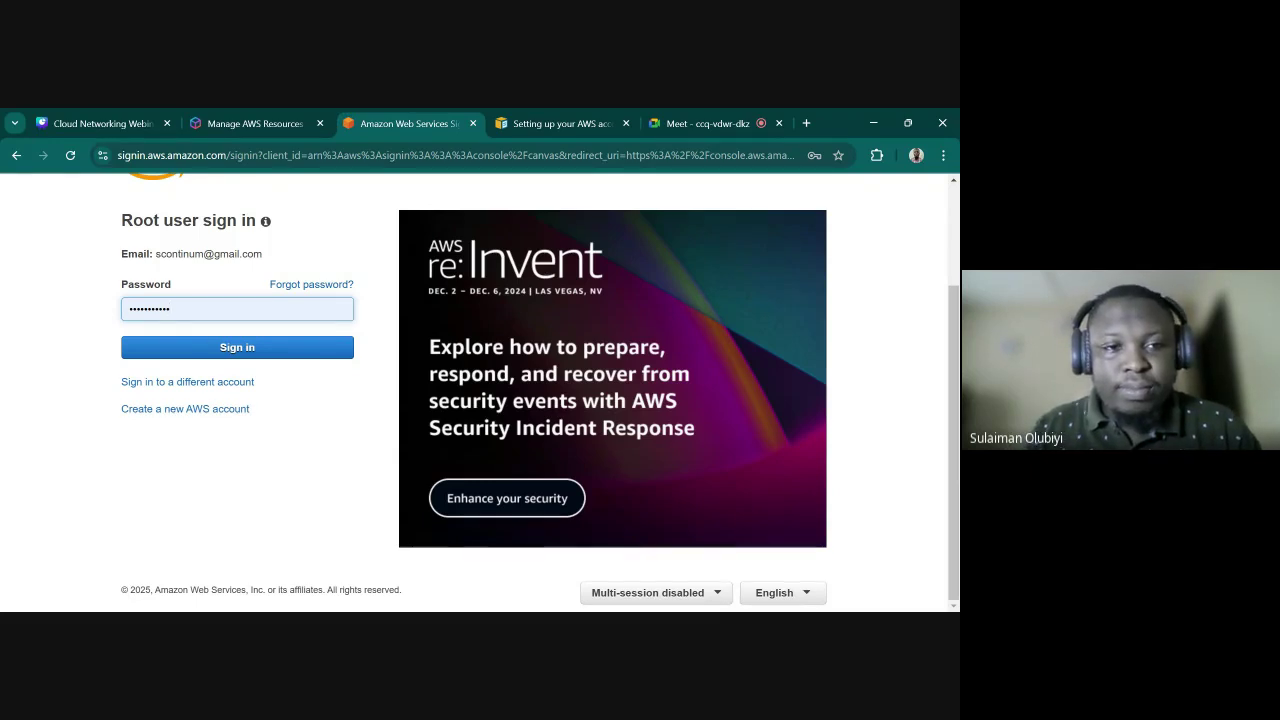
Enter the root password and the authenticator's MFA code to reach Console Home.
{"action": "key", "text": "BackSpace"}
{"action": "key", "text": "BackSpace"}
{"action": "key", "text": "BackSpace"}
{"action": "key", "text": "BackSpace"}
{"action": "key", "text": "BackSpace"}
{"action": "key", "text": "BackSpace"}
{"action": "key", "text": "BackSpace"}
{"action": "key", "text": "BackSpace"}
{"action": "key", "text": "BackSpace"}
{"action": "key", "text": "BackSpace"}
{"action": "key", "text": "BackSpace"}
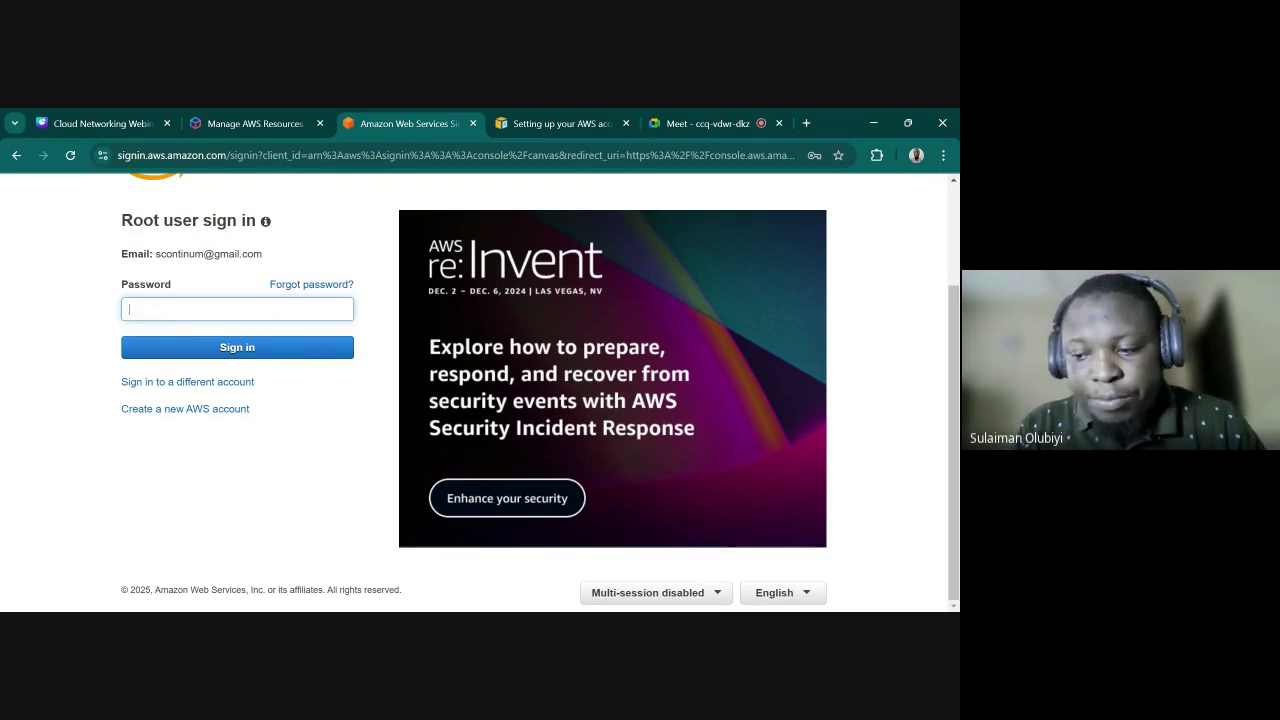
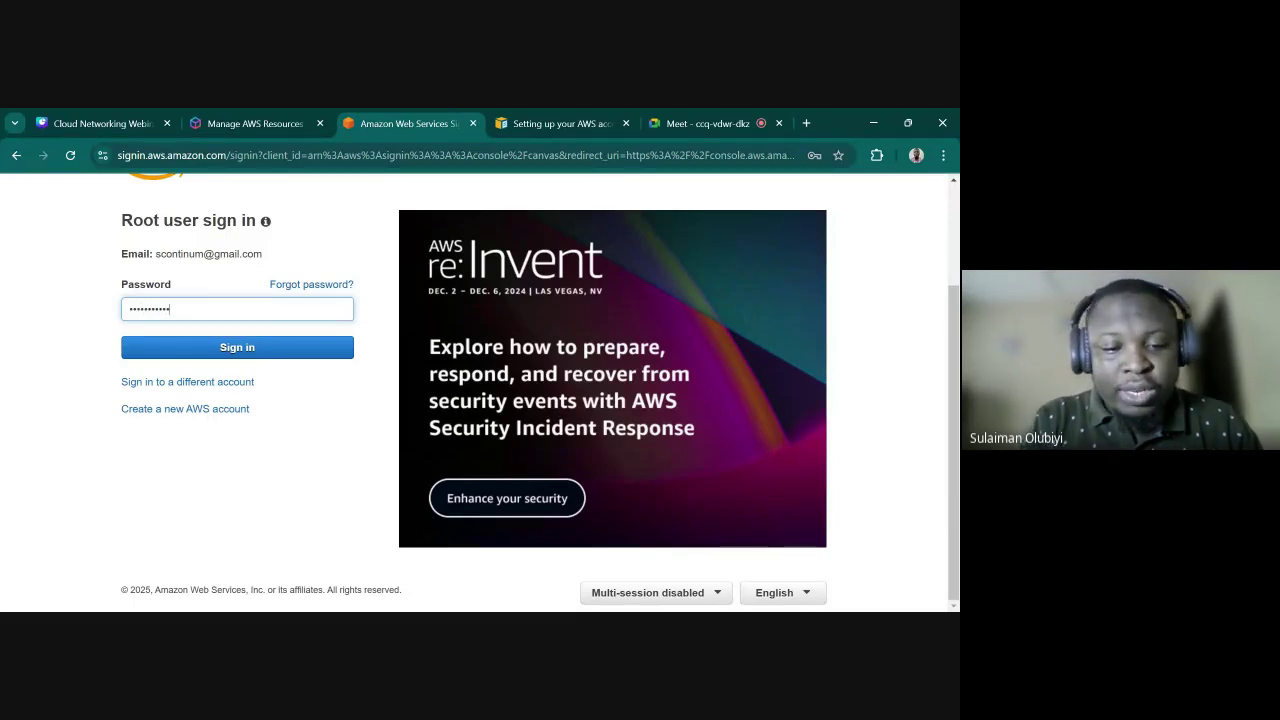
{"action": "key", "text": "Return"}
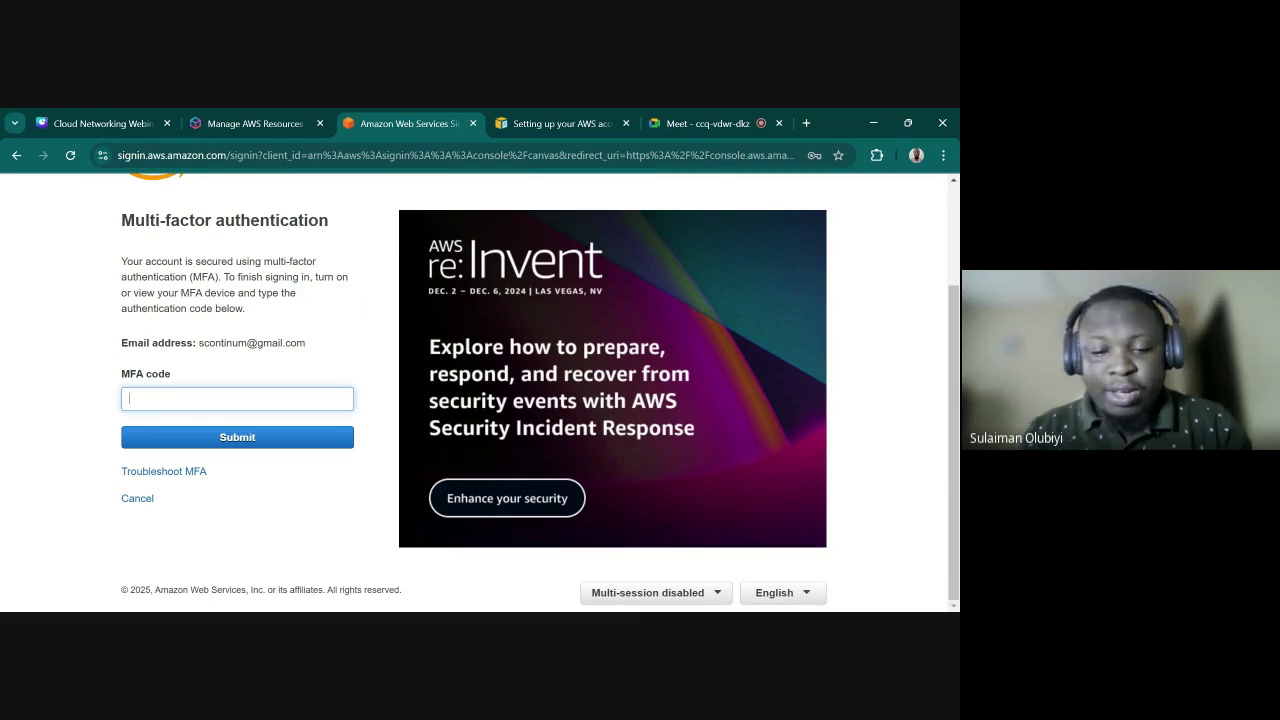
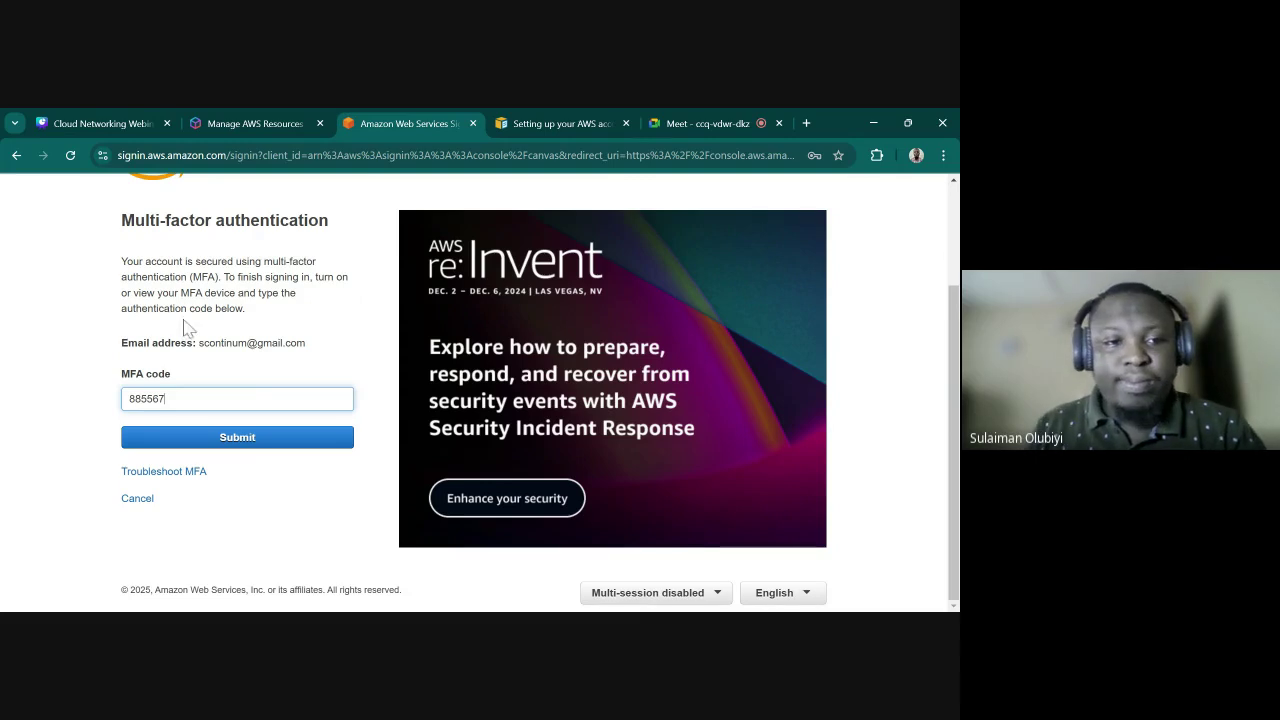
{"action": "left_click", "coordinate": [248, 439]}
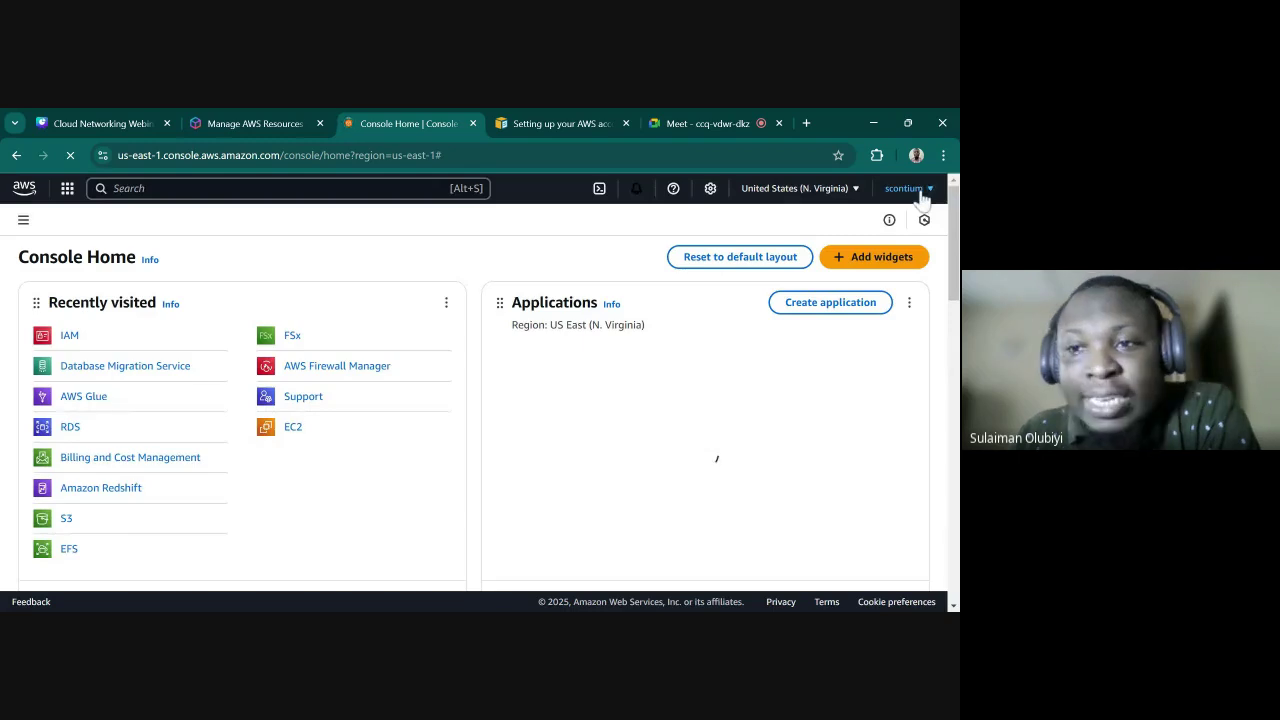
Go to the Account page from the account menu and review its settings and regions.
{"action": "left_click", "coordinate": [921, 192]}
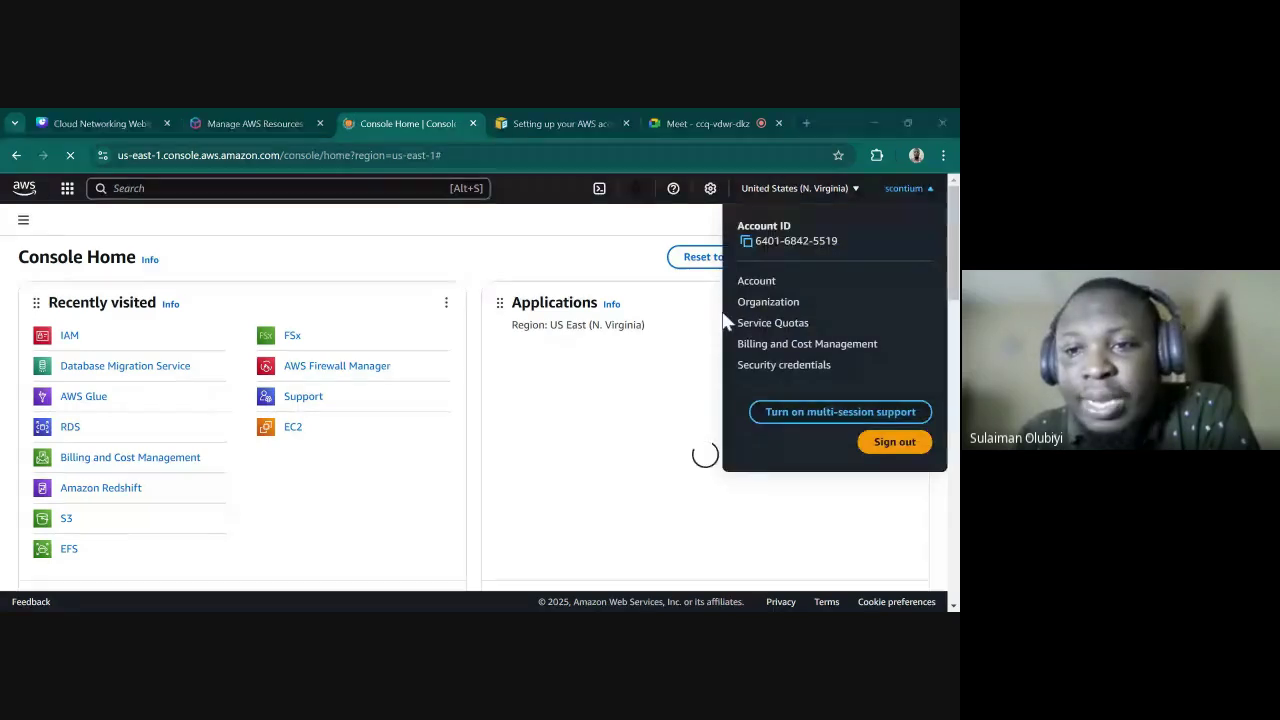
{"action": "left_click", "coordinate": [886, 193]}
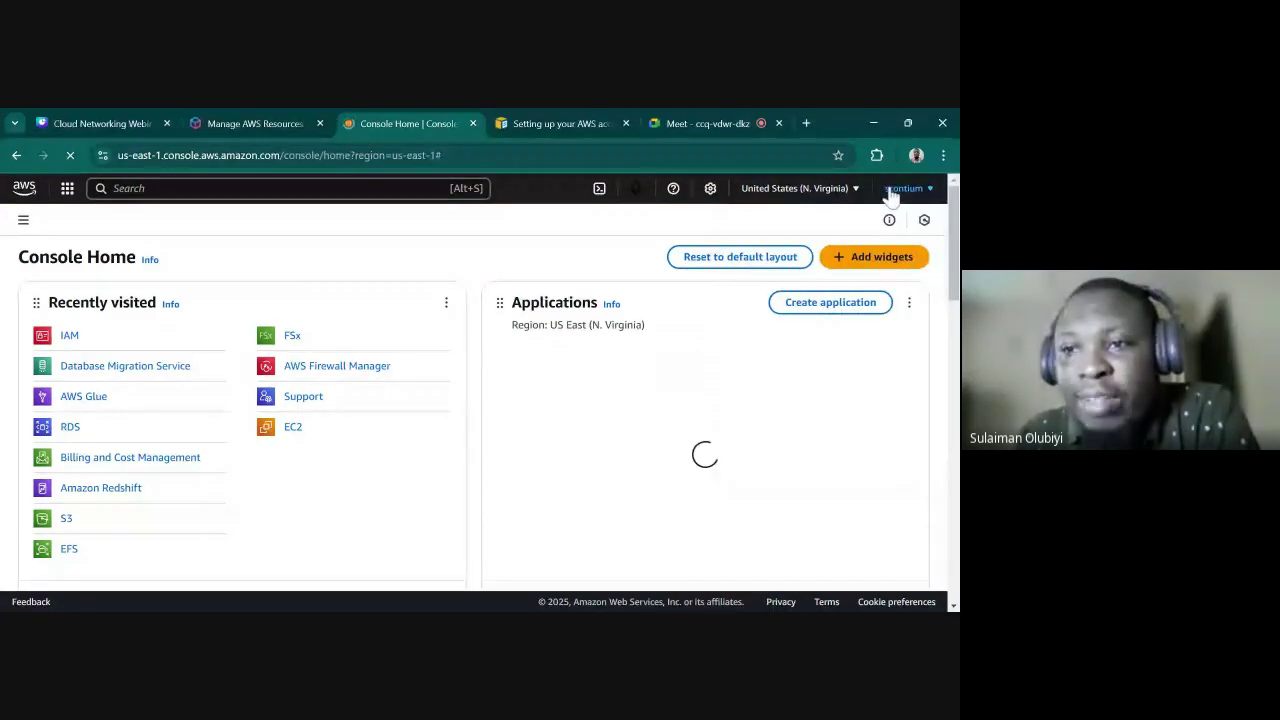
{"action": "left_click", "coordinate": [886, 194]}
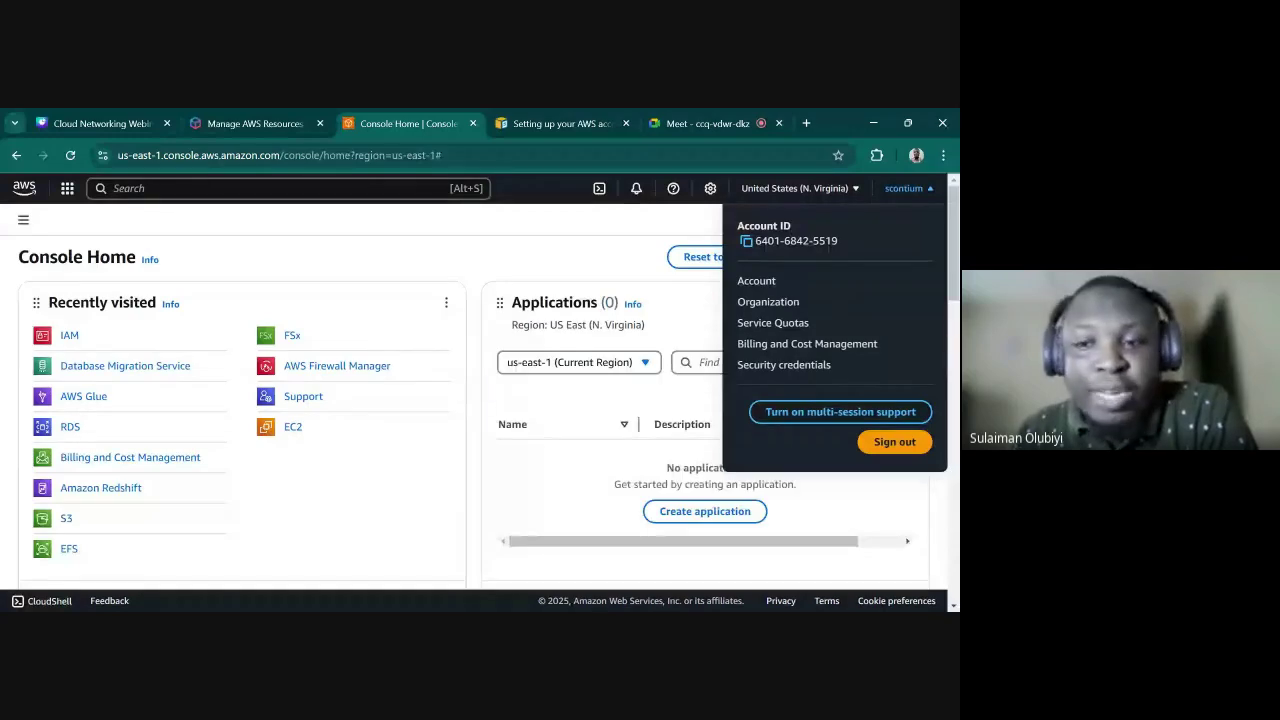
{"action": "left_click", "coordinate": [766, 281]}
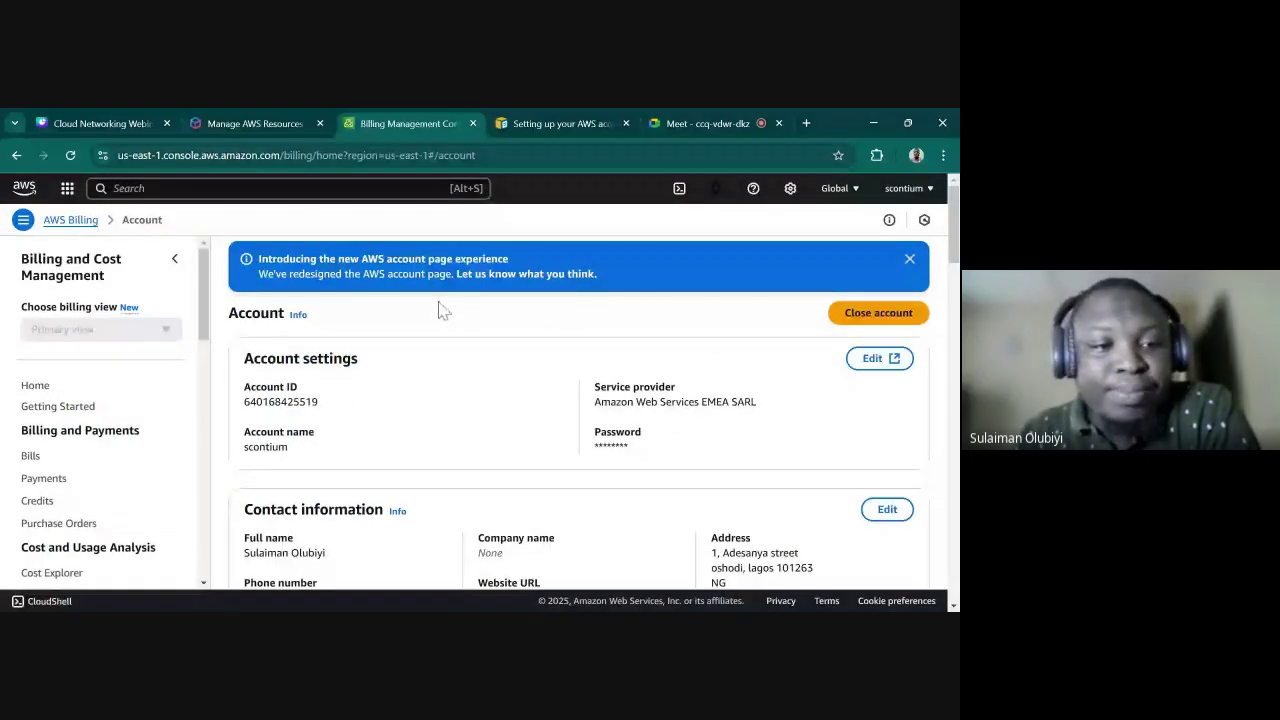
{"action": "scroll", "coordinate": [444, 311], "scroll_direction": "down", "scroll_amount": 10}
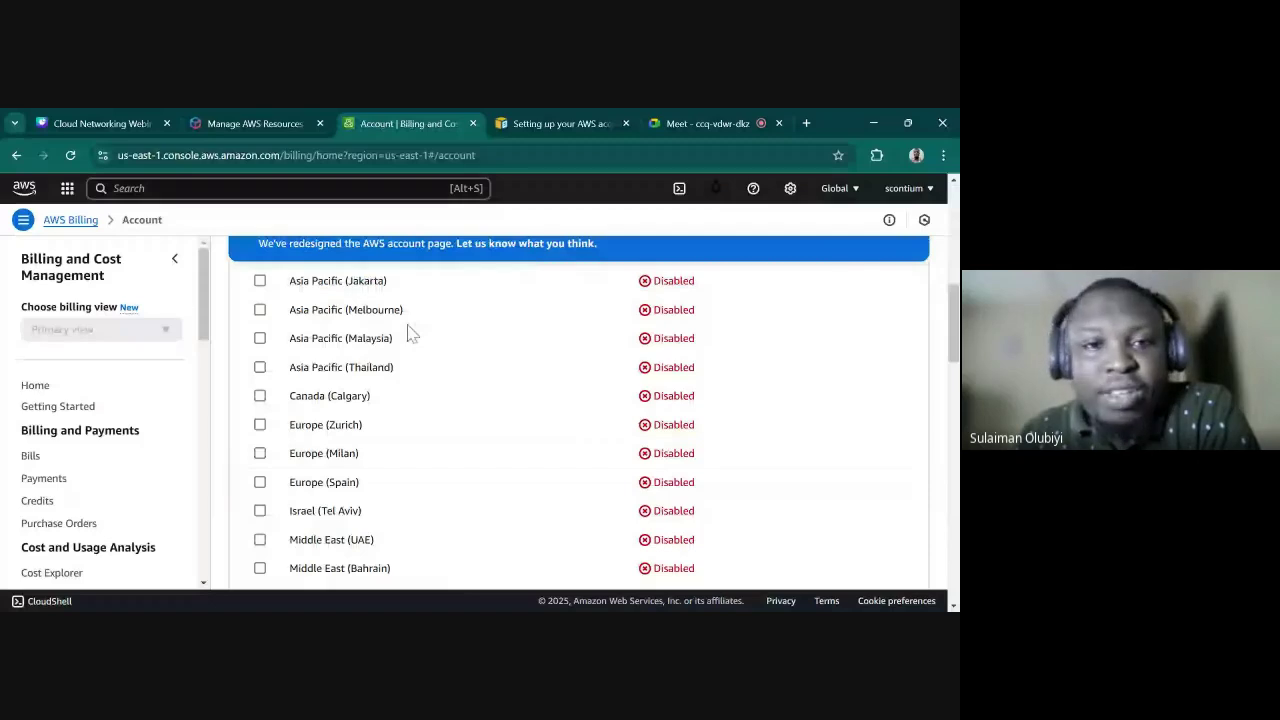
{"action": "scroll", "coordinate": [450, 330], "scroll_direction": "up", "scroll_amount": 10}
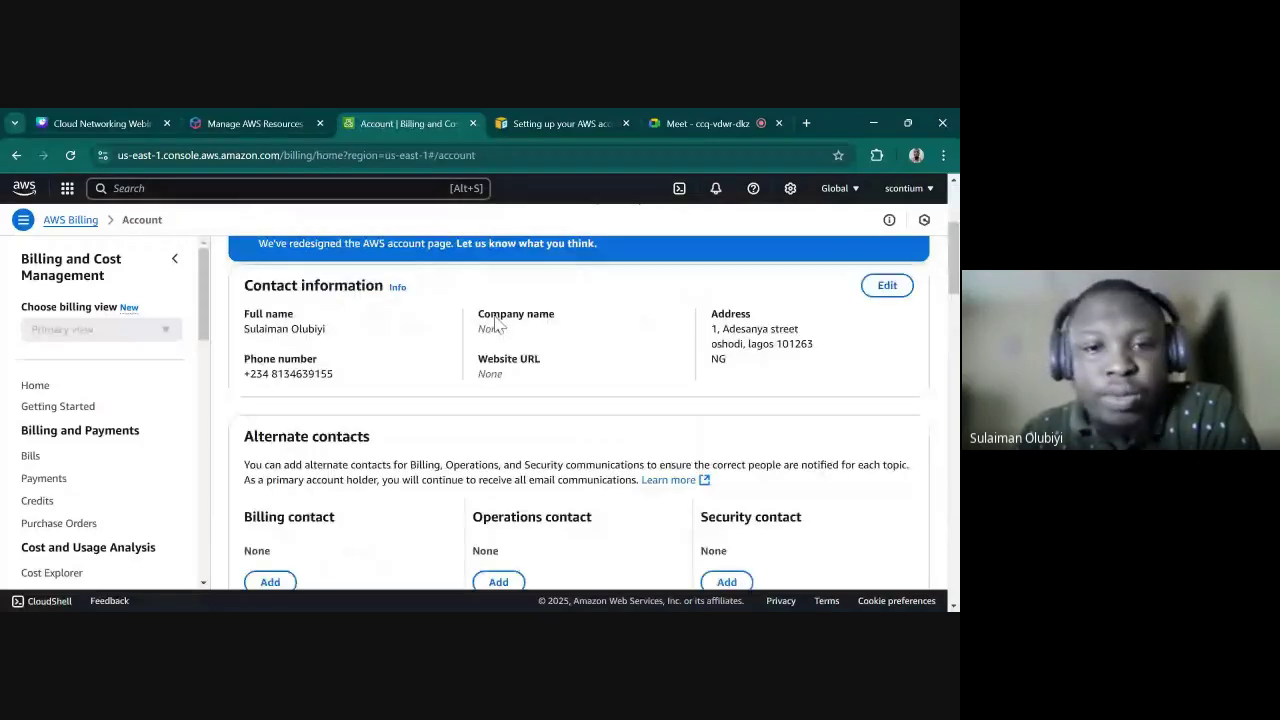
{"action": "scroll", "coordinate": [543, 314], "scroll_direction": "down", "scroll_amount": 3}
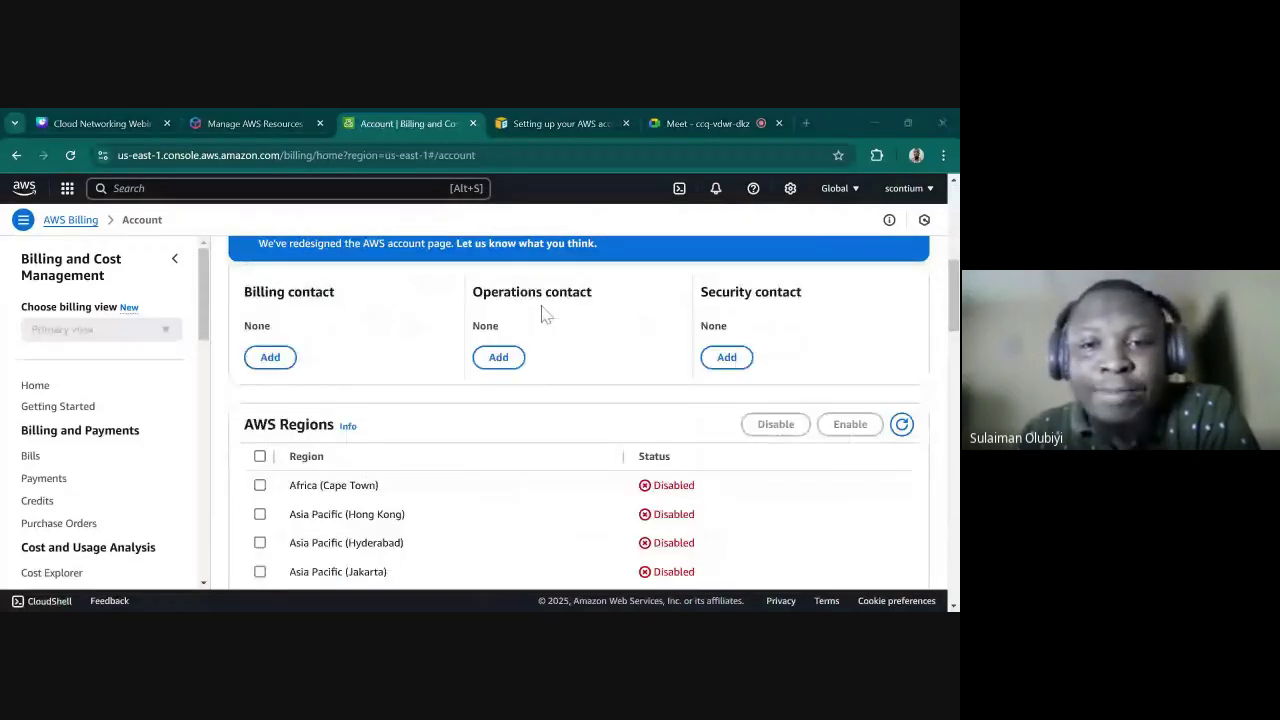
{"action": "scroll", "coordinate": [541, 335], "scroll_direction": "down", "scroll_amount": 5}
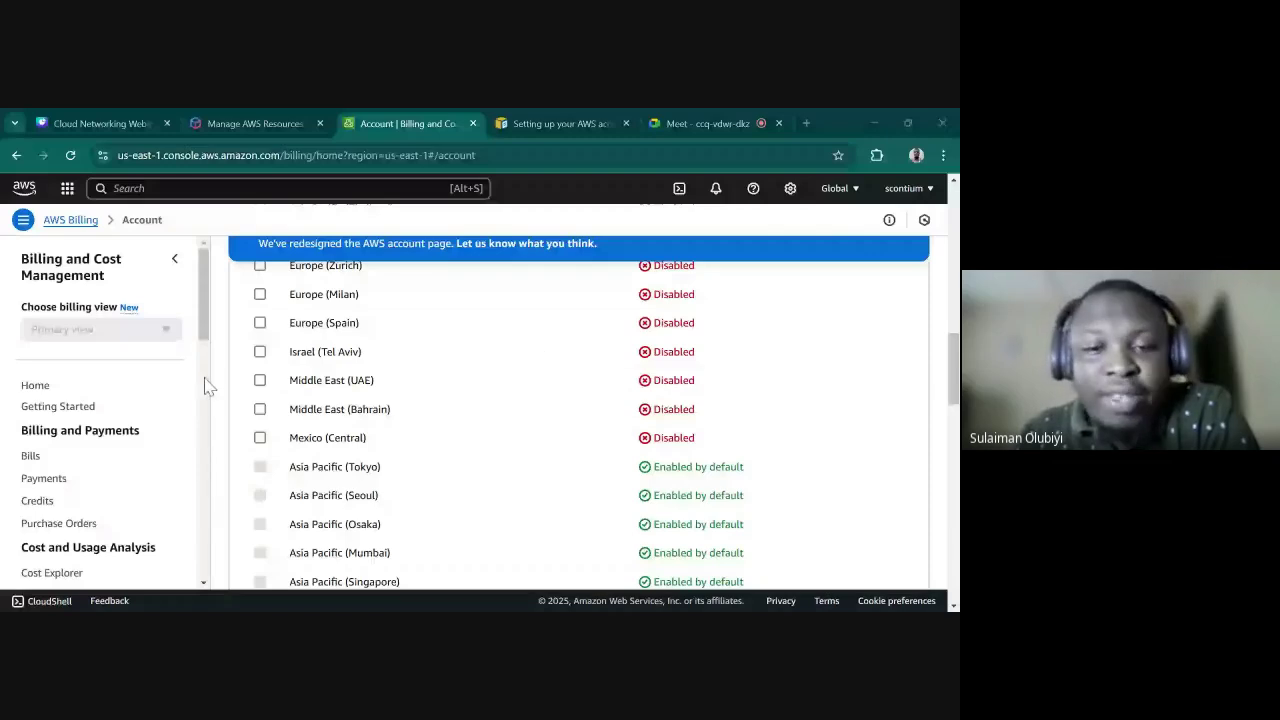
{"action": "scroll", "coordinate": [207, 385], "scroll_direction": "down", "scroll_amount": 4}
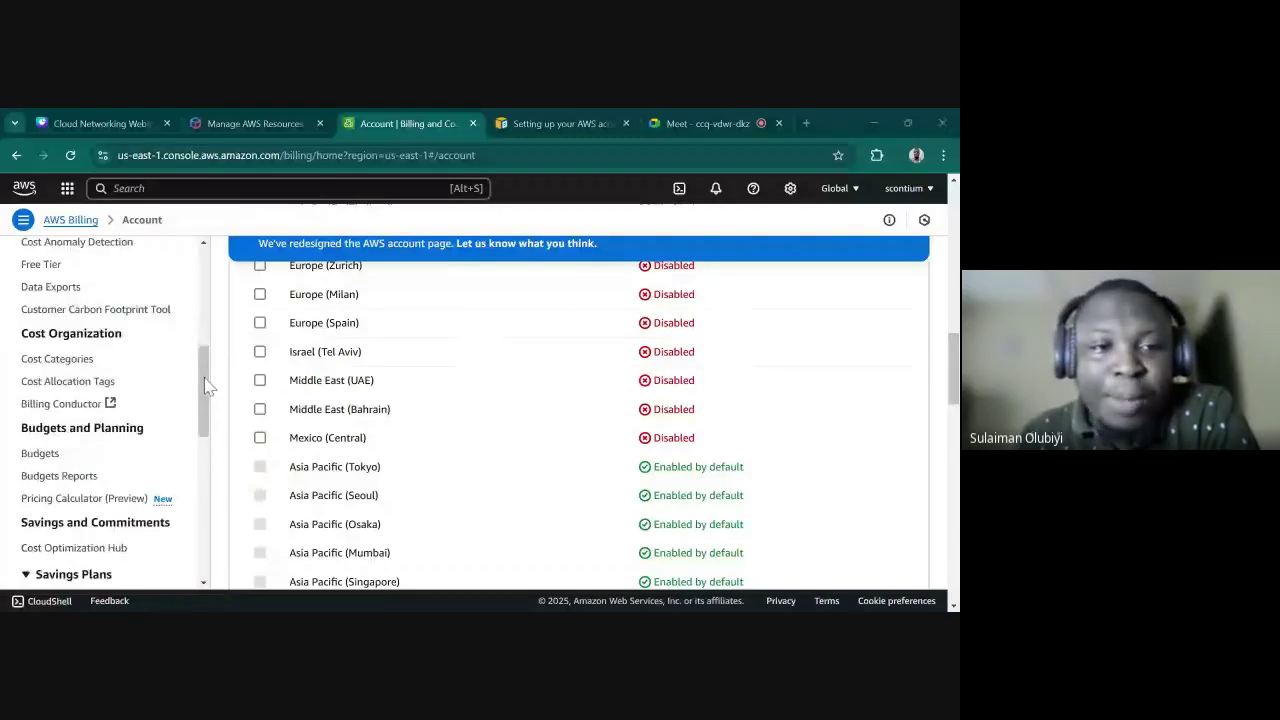
{"action": "scroll", "coordinate": [207, 385], "scroll_direction": "down", "scroll_amount": 4}
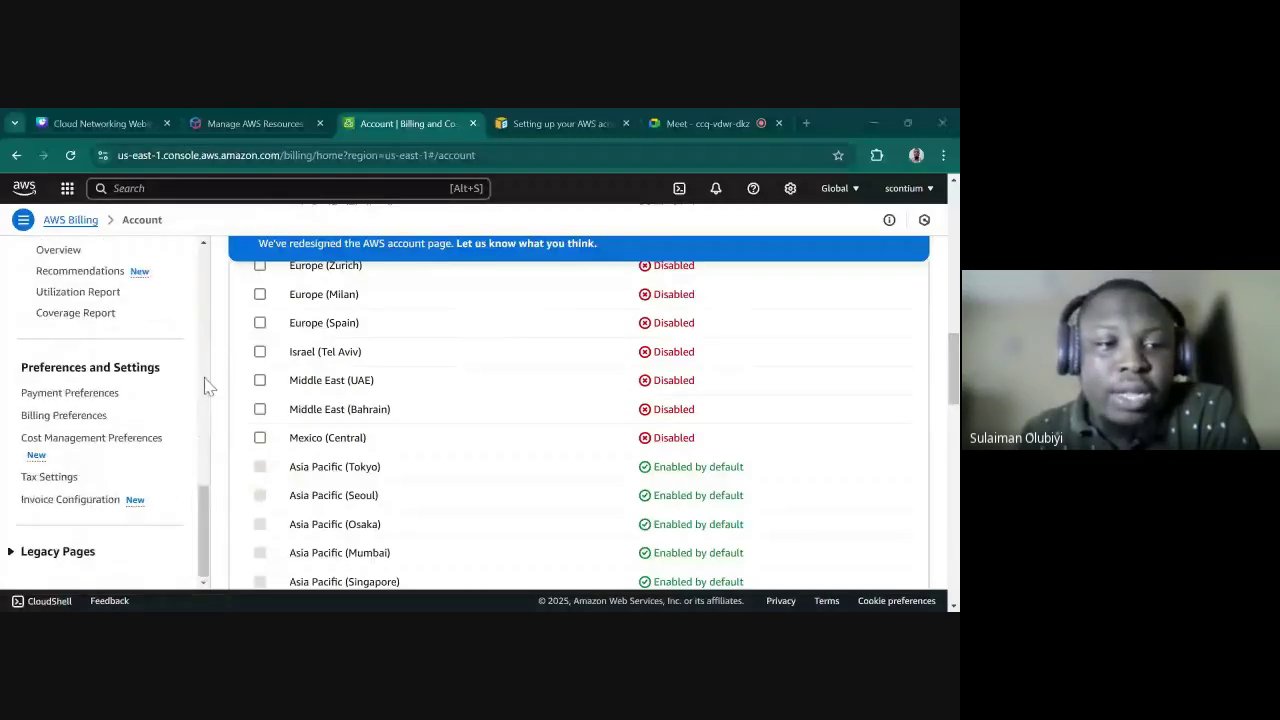
{"action": "scroll", "coordinate": [207, 385], "scroll_direction": "up", "scroll_amount": 3}
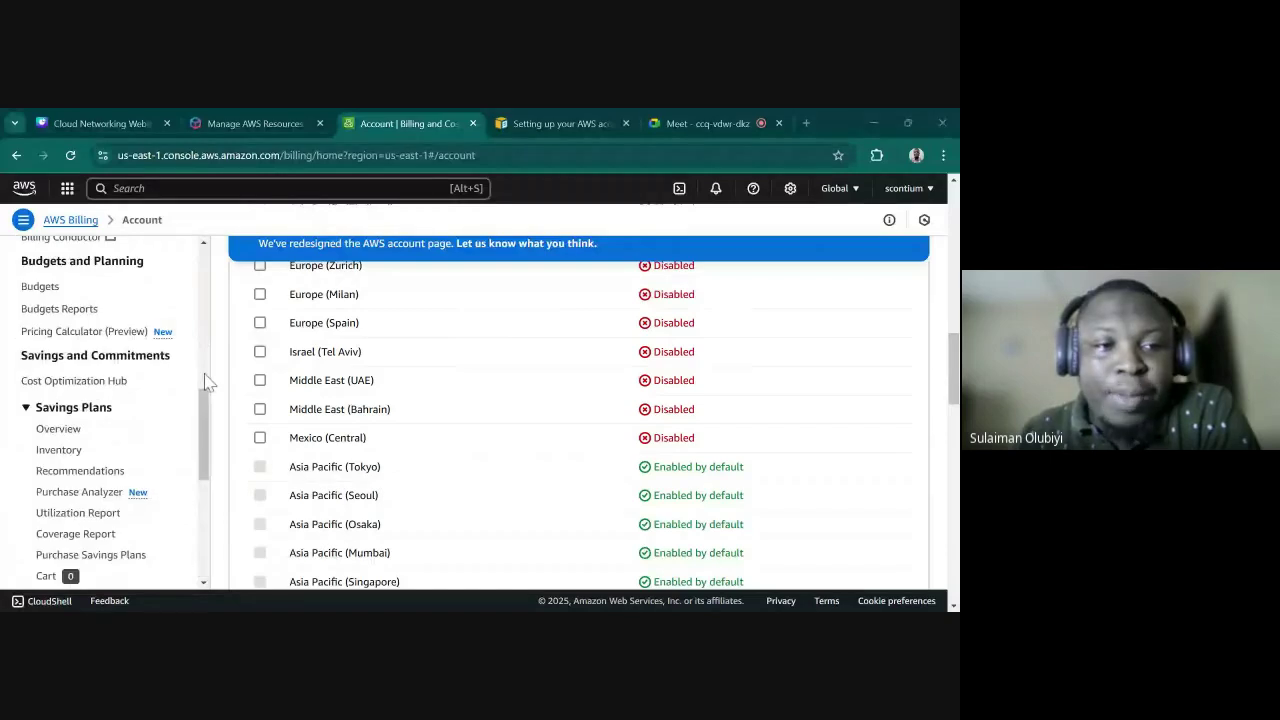
{"action": "scroll", "coordinate": [207, 383], "scroll_direction": "up", "scroll_amount": 3}
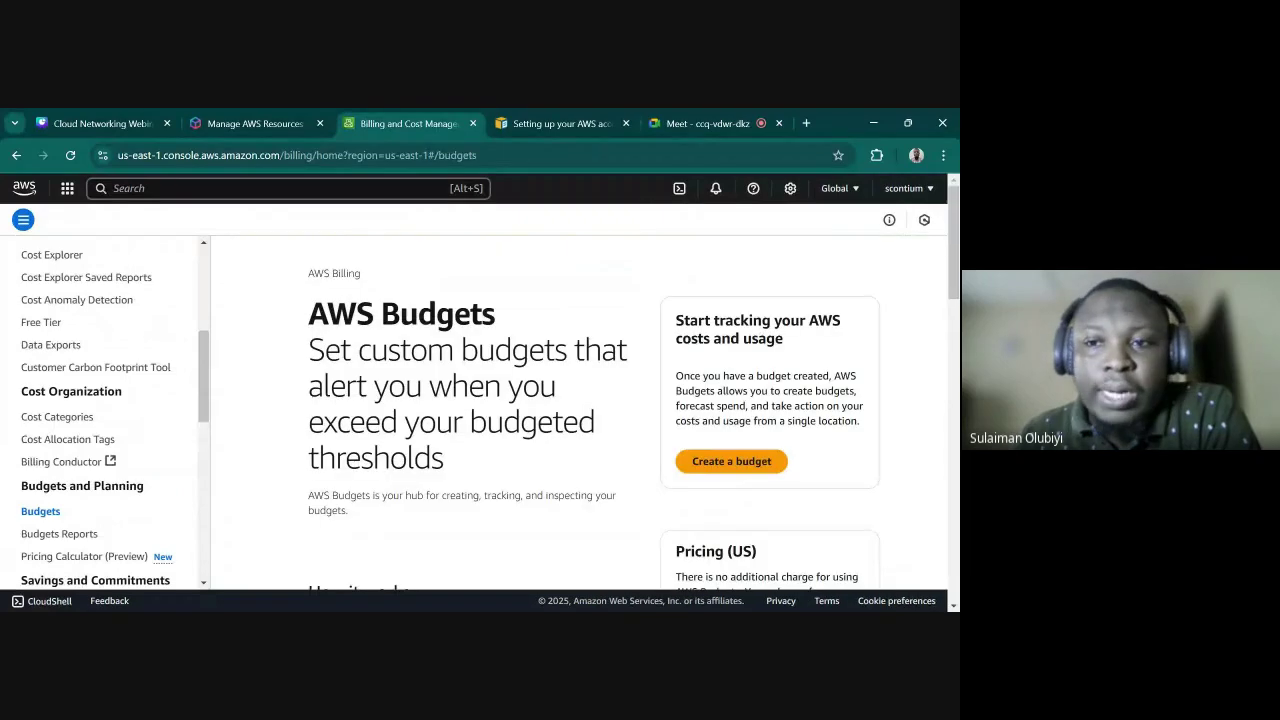
Start Create a budget from AWS Budgets and review the budget setup and template choices.
{"action": "scroll", "coordinate": [672, 257], "scroll_direction": "down", "scroll_amount": 3}
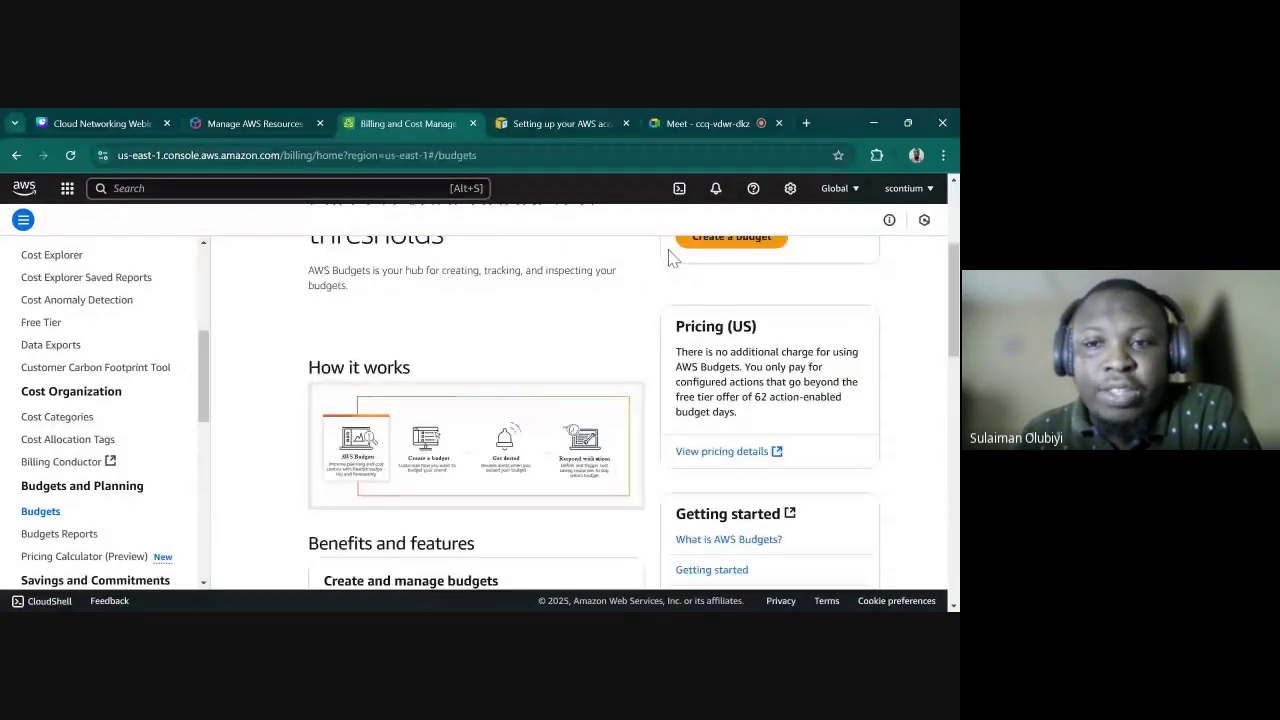
{"action": "scroll", "coordinate": [858, 285], "scroll_direction": "up", "scroll_amount": 3}
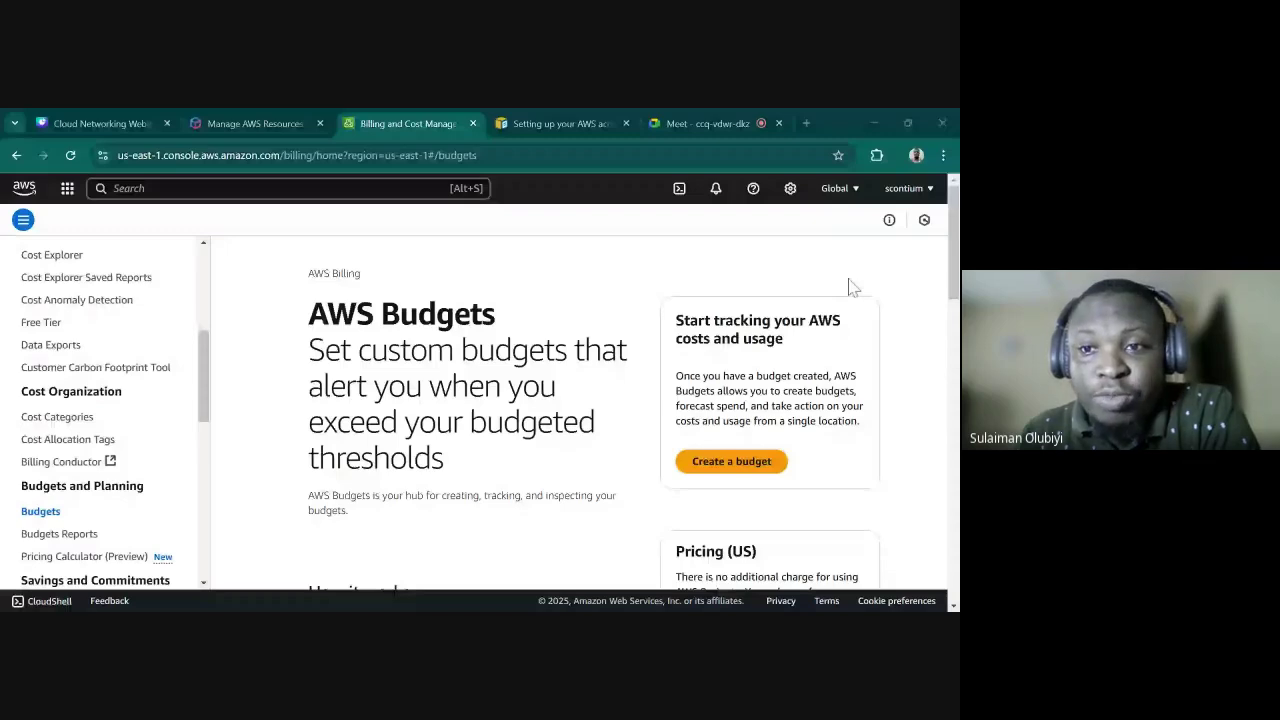
{"action": "left_click", "coordinate": [716, 463]}
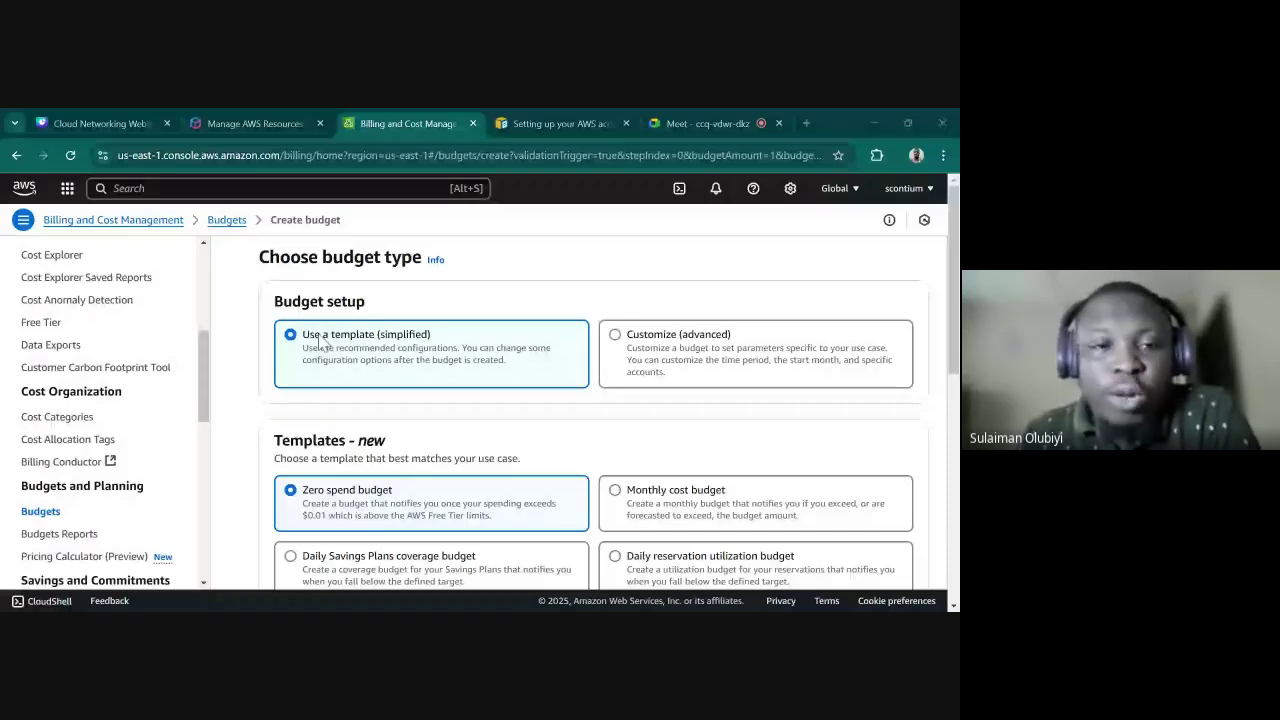
{"action": "scroll", "coordinate": [367, 410], "scroll_direction": "down", "scroll_amount": 1}
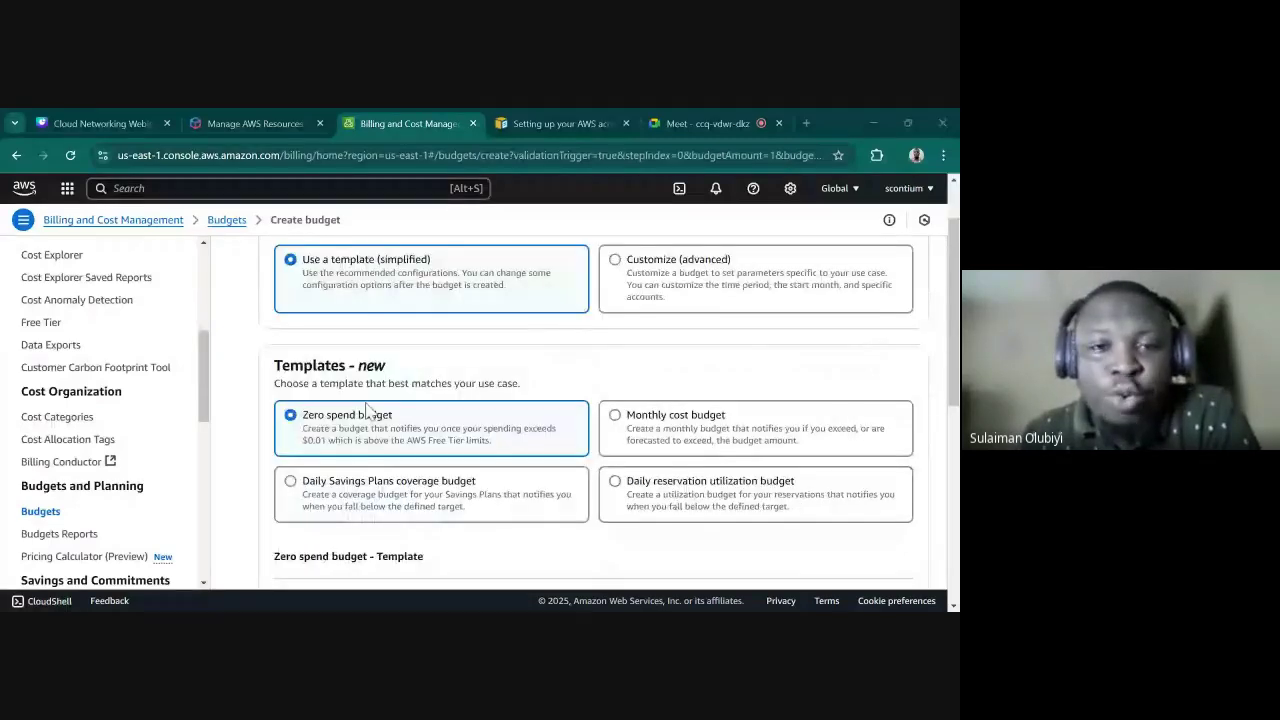
{"action": "scroll", "coordinate": [367, 410], "scroll_direction": "up", "scroll_amount": 1}
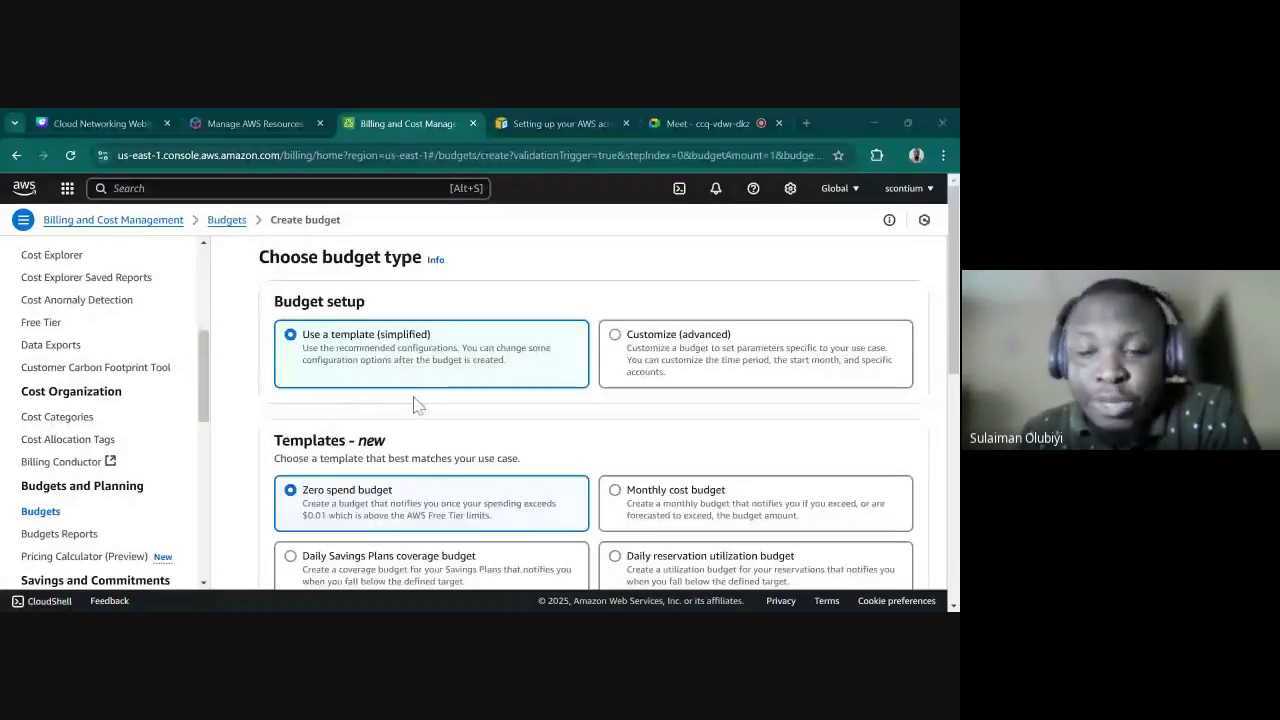
{"action": "scroll", "coordinate": [417, 404], "scroll_direction": "down", "scroll_amount": 1}
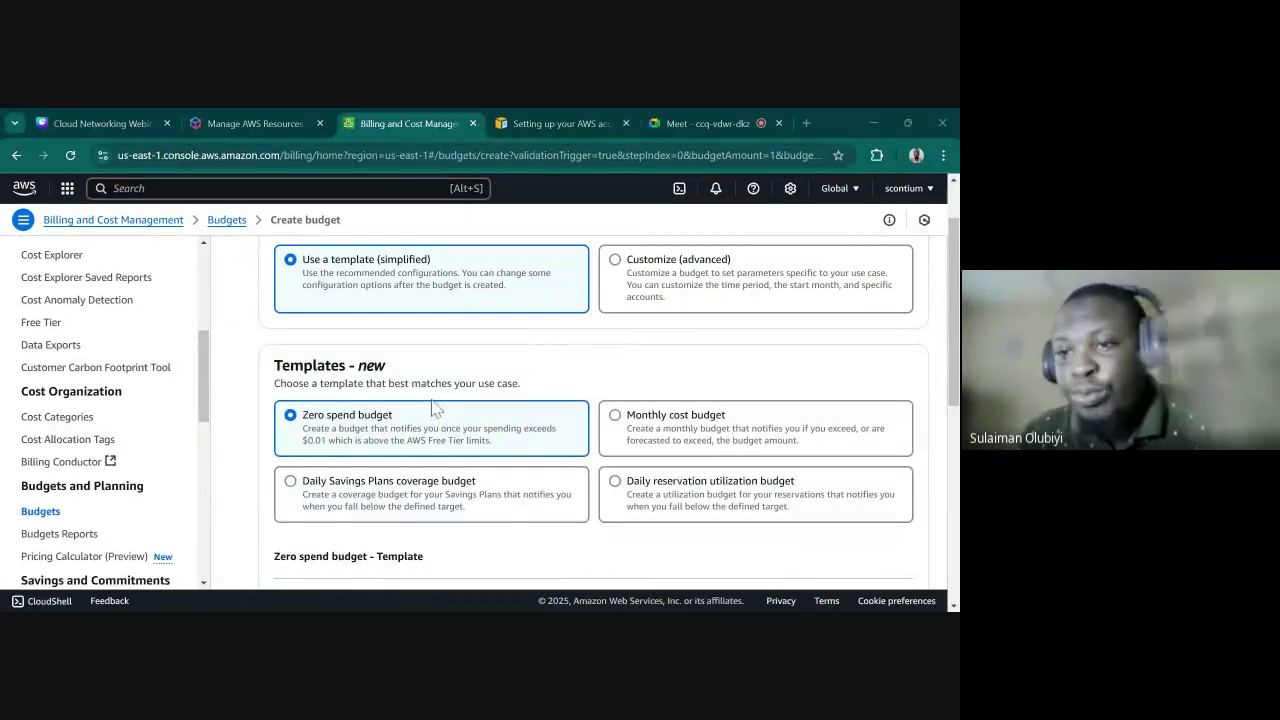
Choose the Monthly cost budget template and lower the budgeted amount from 100 to 10.
{"action": "left_click", "coordinate": [633, 436]}
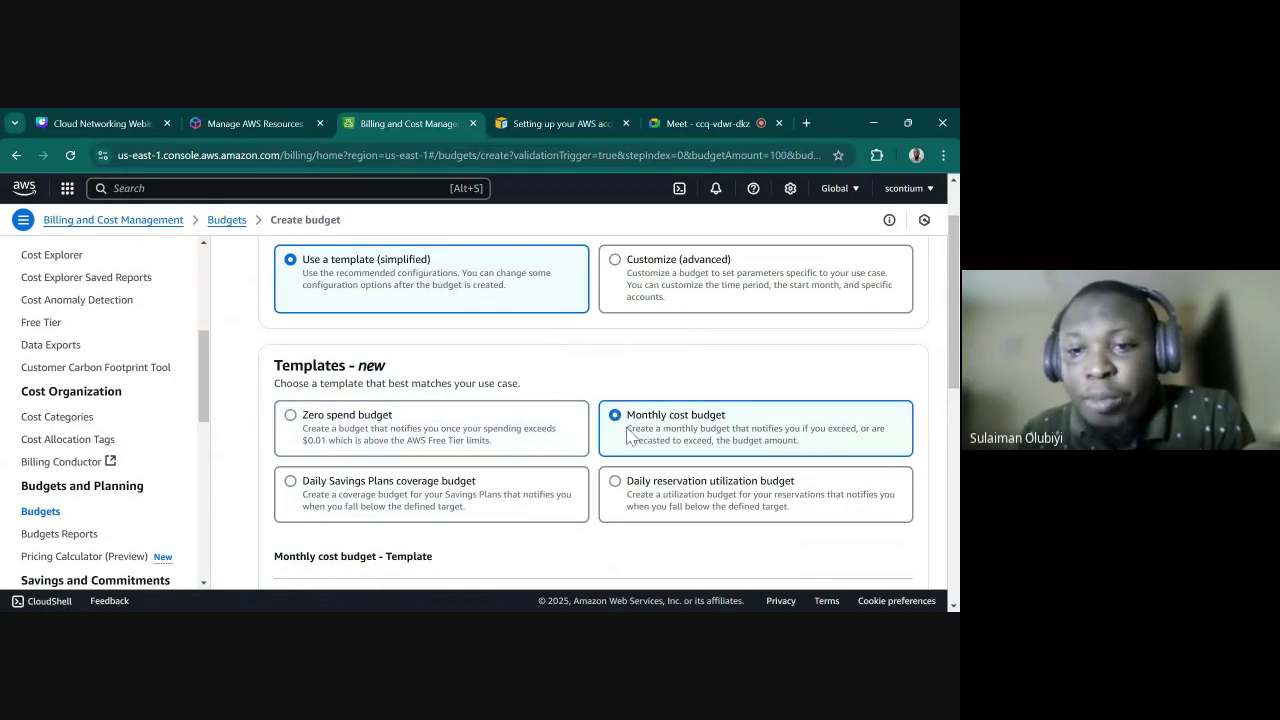
{"action": "scroll", "coordinate": [558, 450], "scroll_direction": "down", "scroll_amount": 2}
{"action": "scroll", "coordinate": [494, 474], "scroll_direction": "down", "scroll_amount": 3}
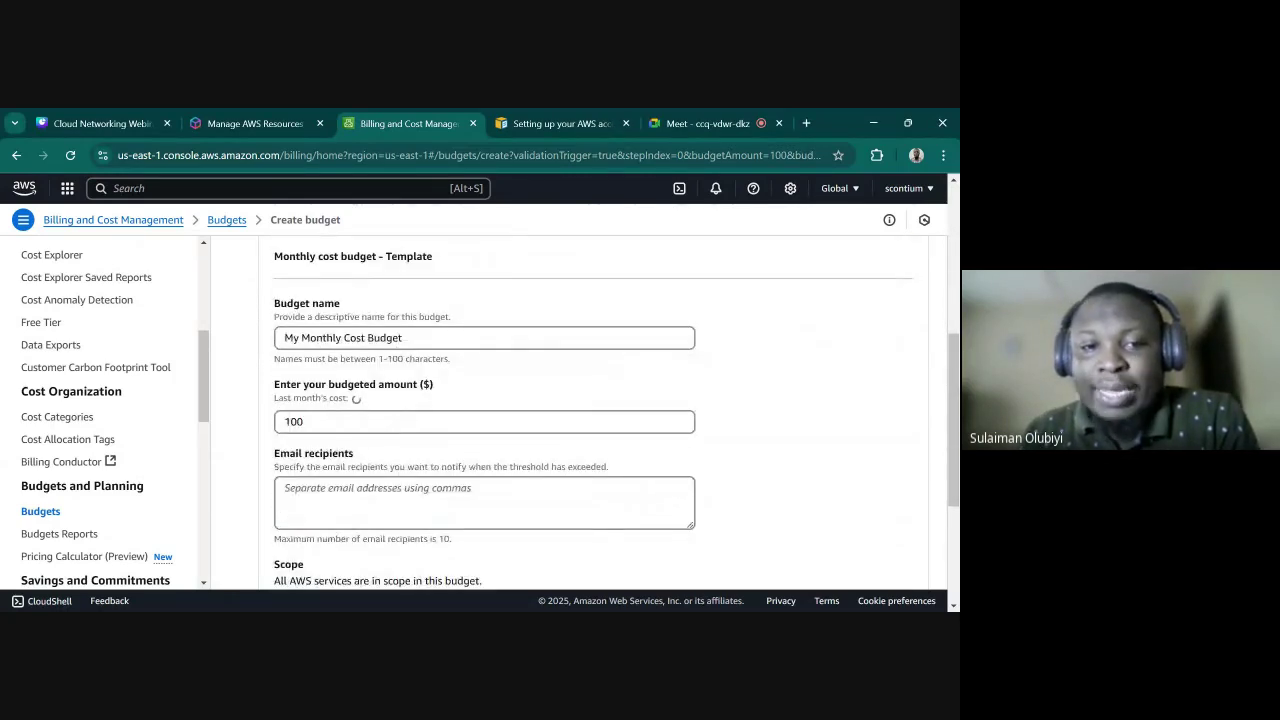
{"action": "left_click", "coordinate": [308, 422]}
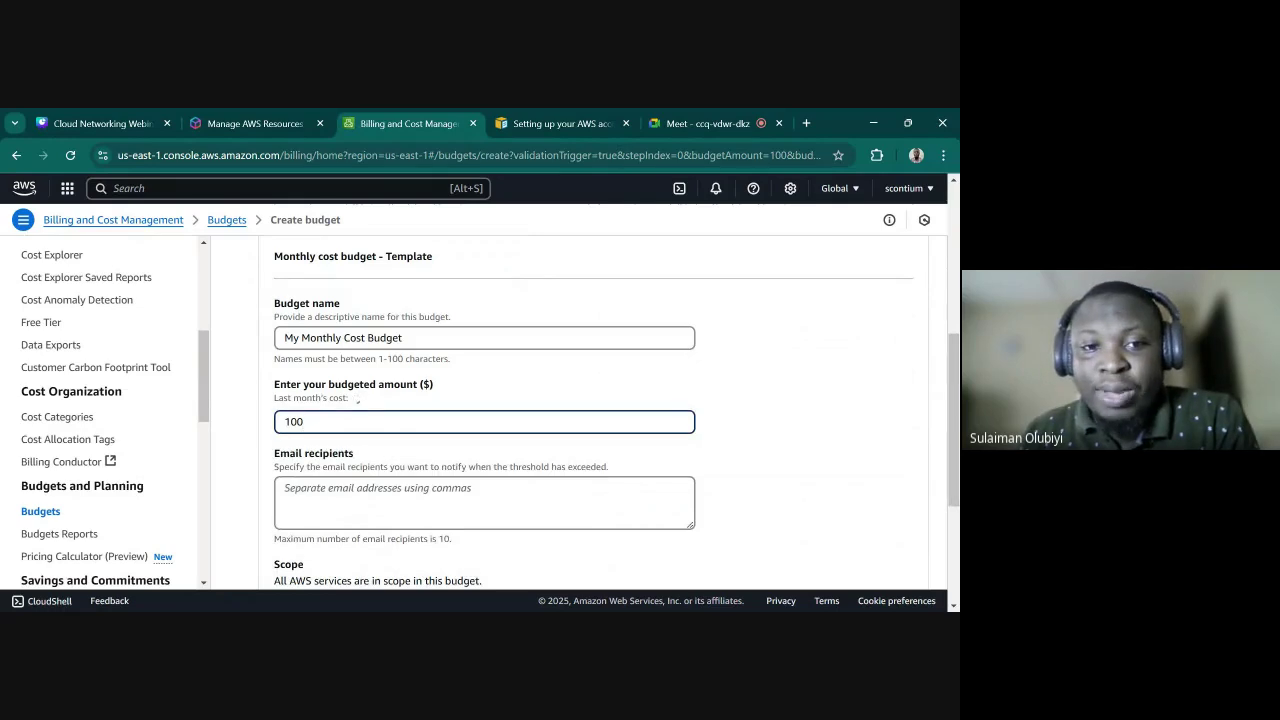
{"action": "key", "text": "BackSpace"}
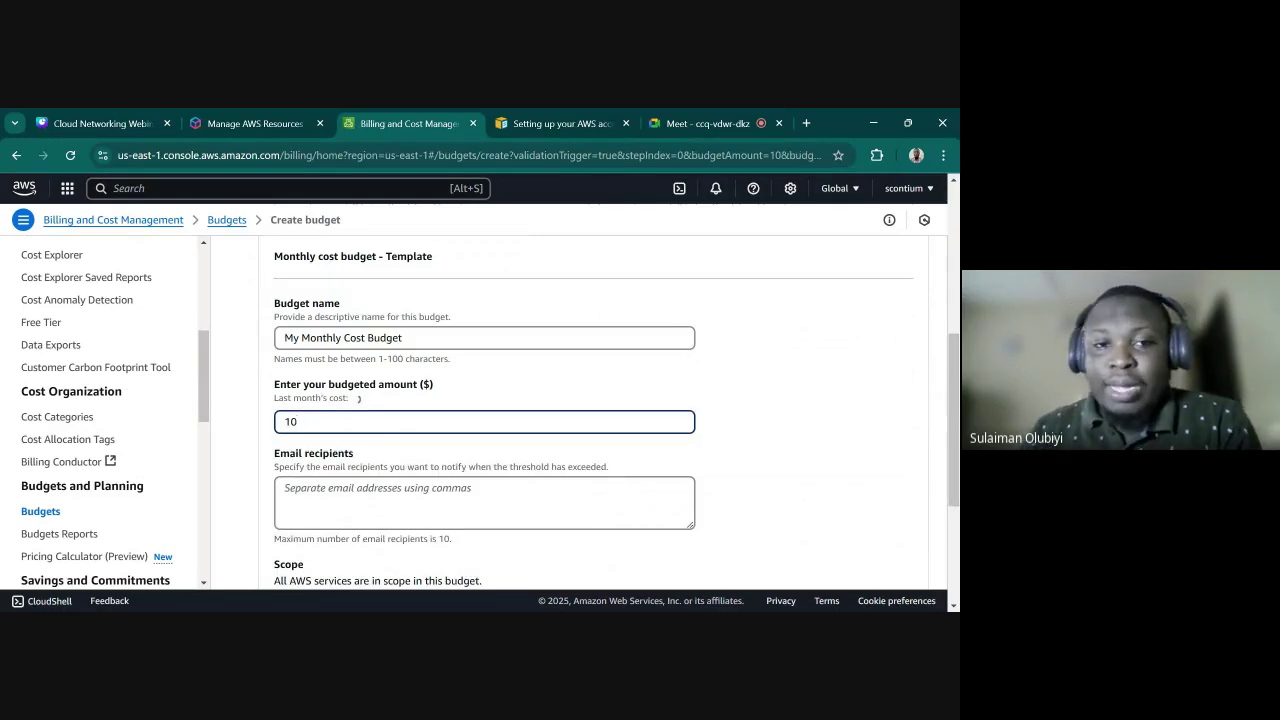
Enter the account owner's email address, followed by a comma, as the alert recipient.
{"action": "left_click", "coordinate": [285, 488]}
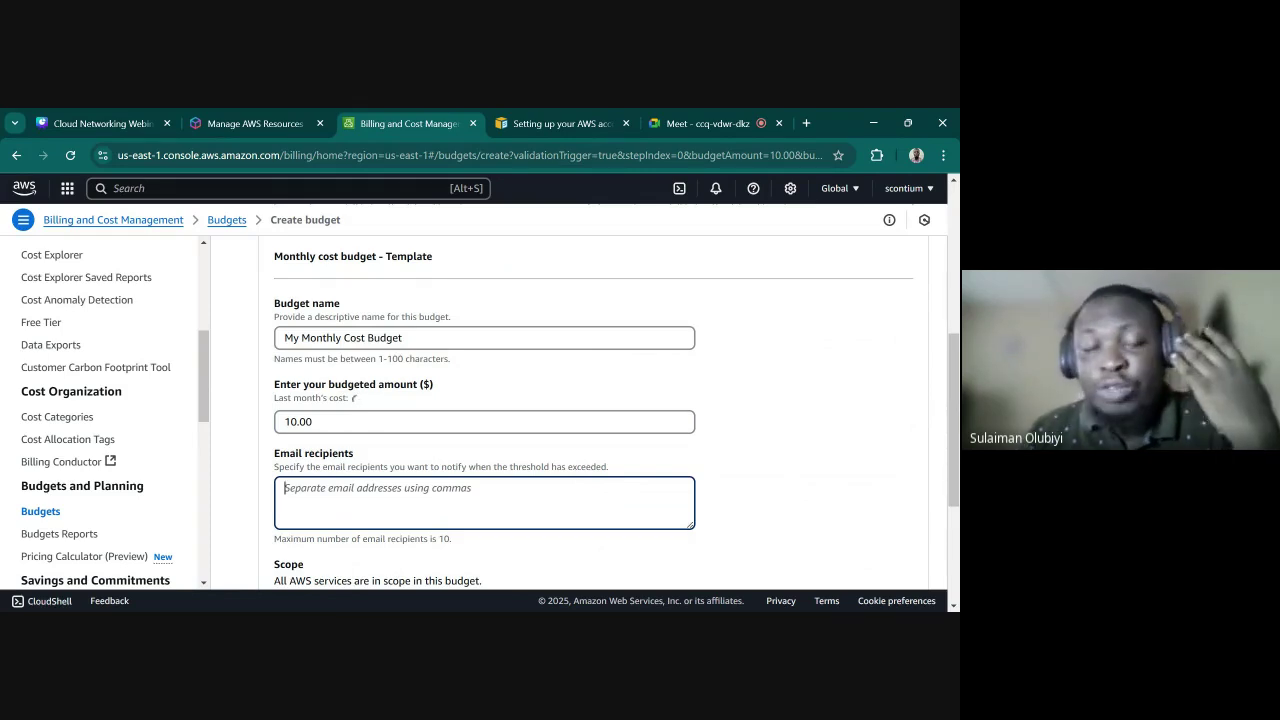
{"action": "scroll", "coordinate": [331, 452], "scroll_direction": "up", "scroll_amount": 3}
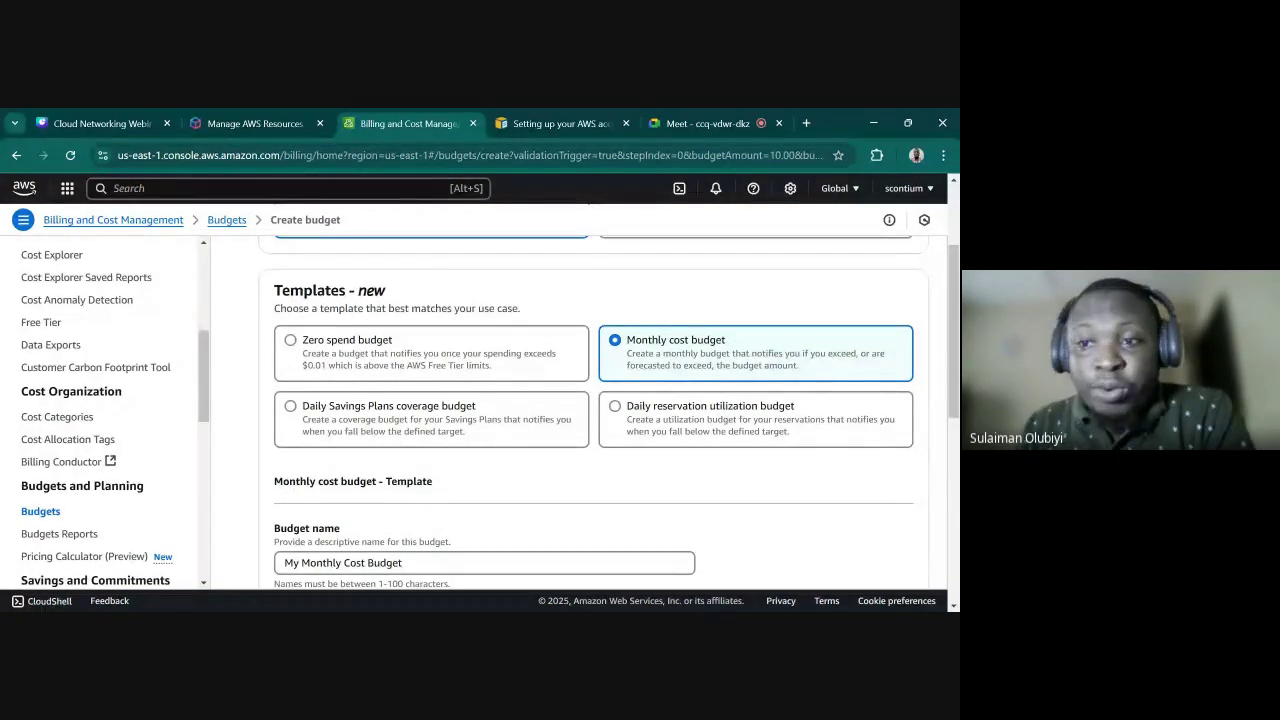
{"action": "scroll", "coordinate": [594, 410], "scroll_direction": "down", "scroll_amount": 2}
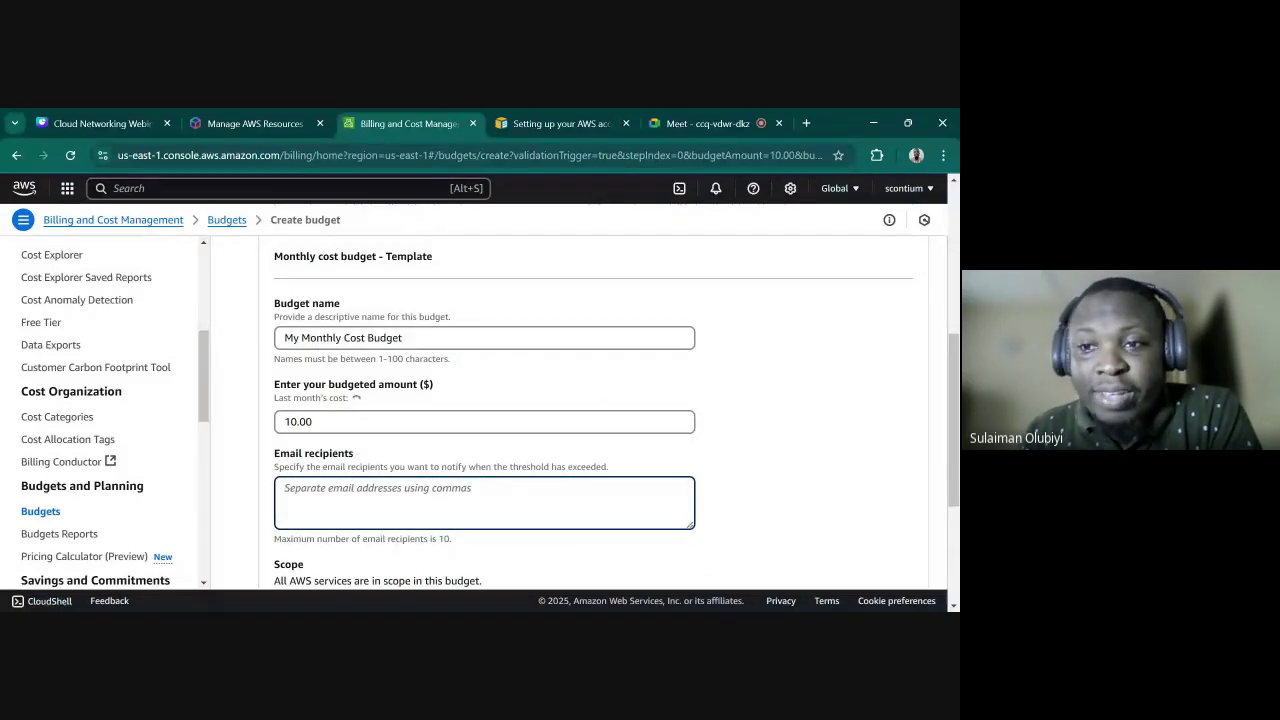
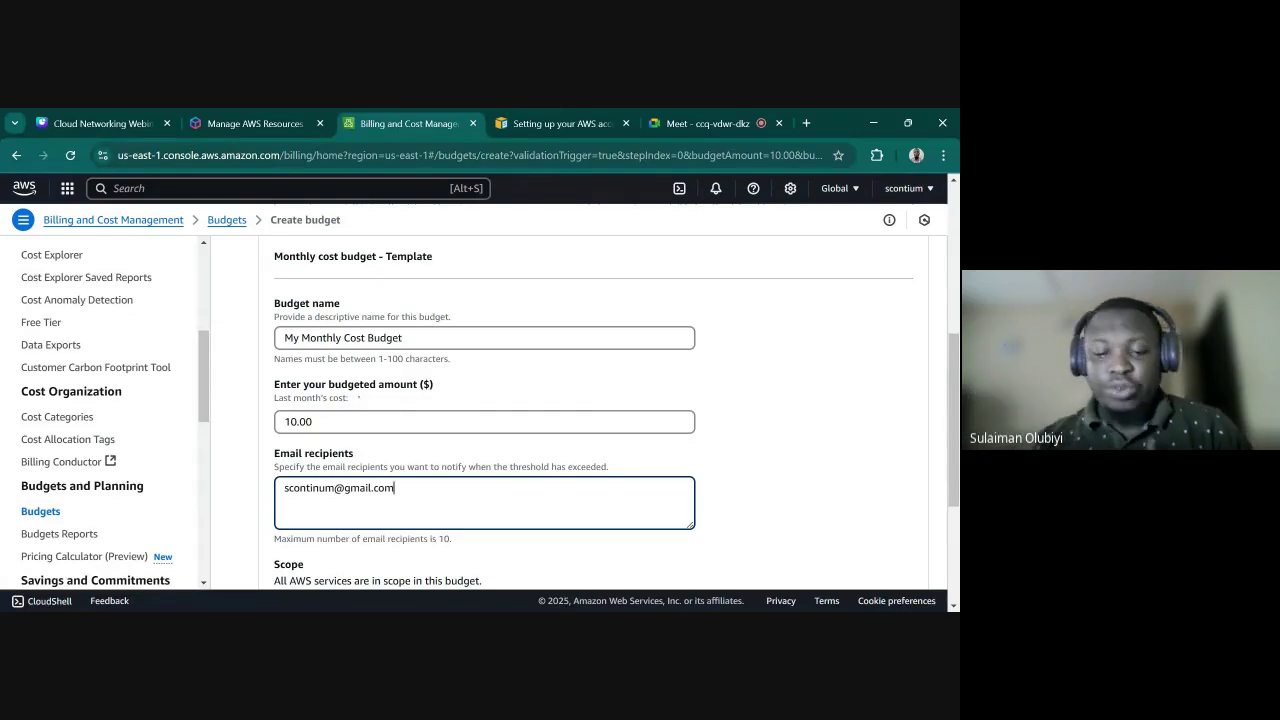
{"action": "type", "text": ","}
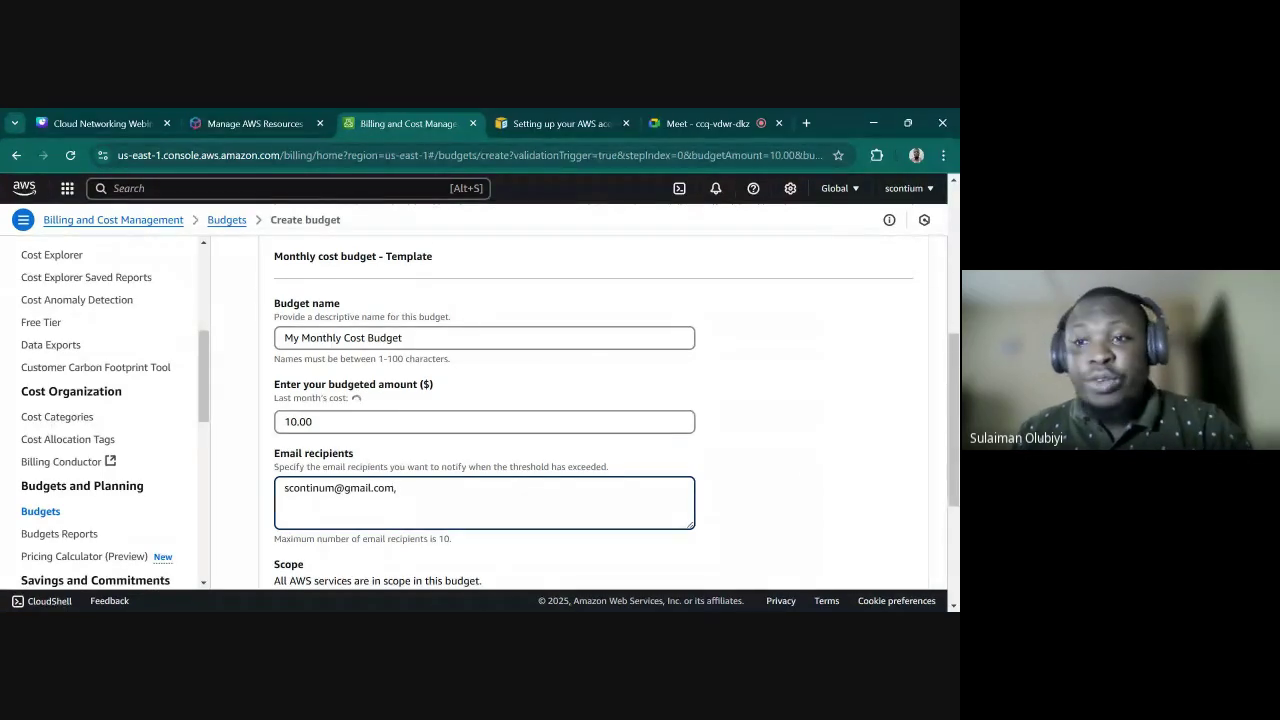
Review the budget form, collapsing and re-expanding the template settings section.
{"action": "scroll", "coordinate": [352, 487], "scroll_direction": "down", "scroll_amount": 3}
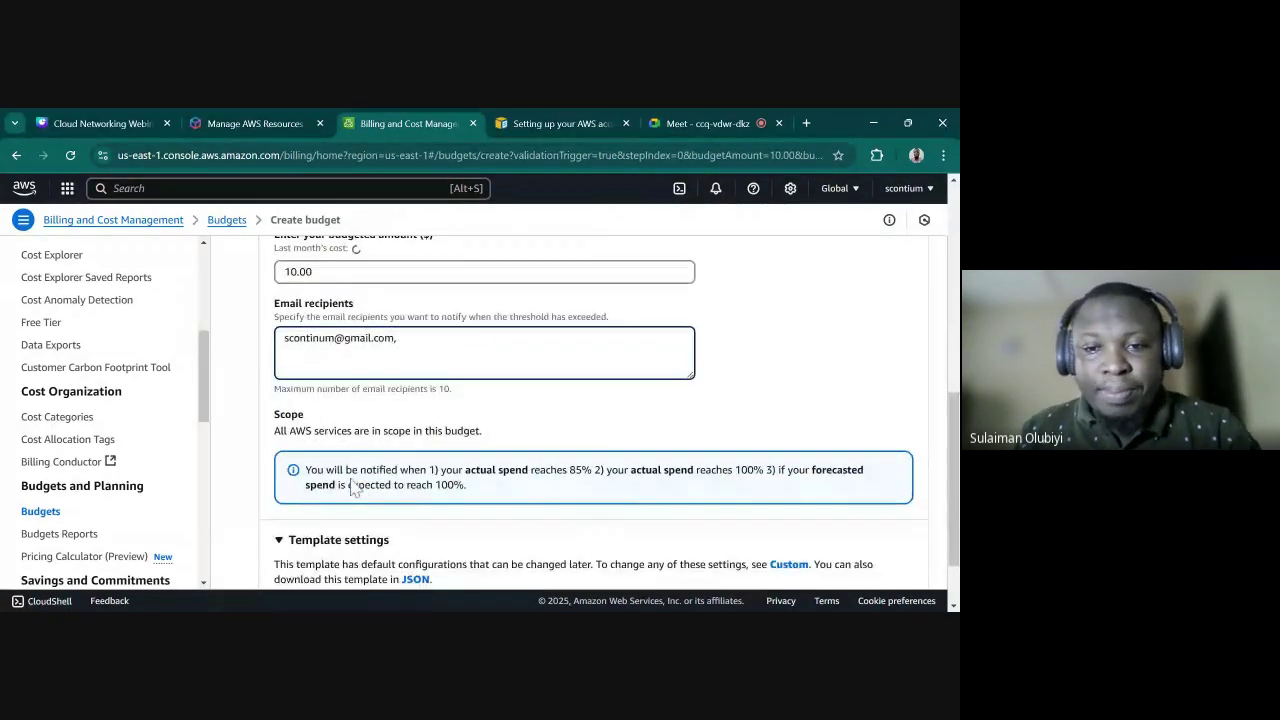
{"action": "scroll", "coordinate": [352, 487], "scroll_direction": "down", "scroll_amount": 1}
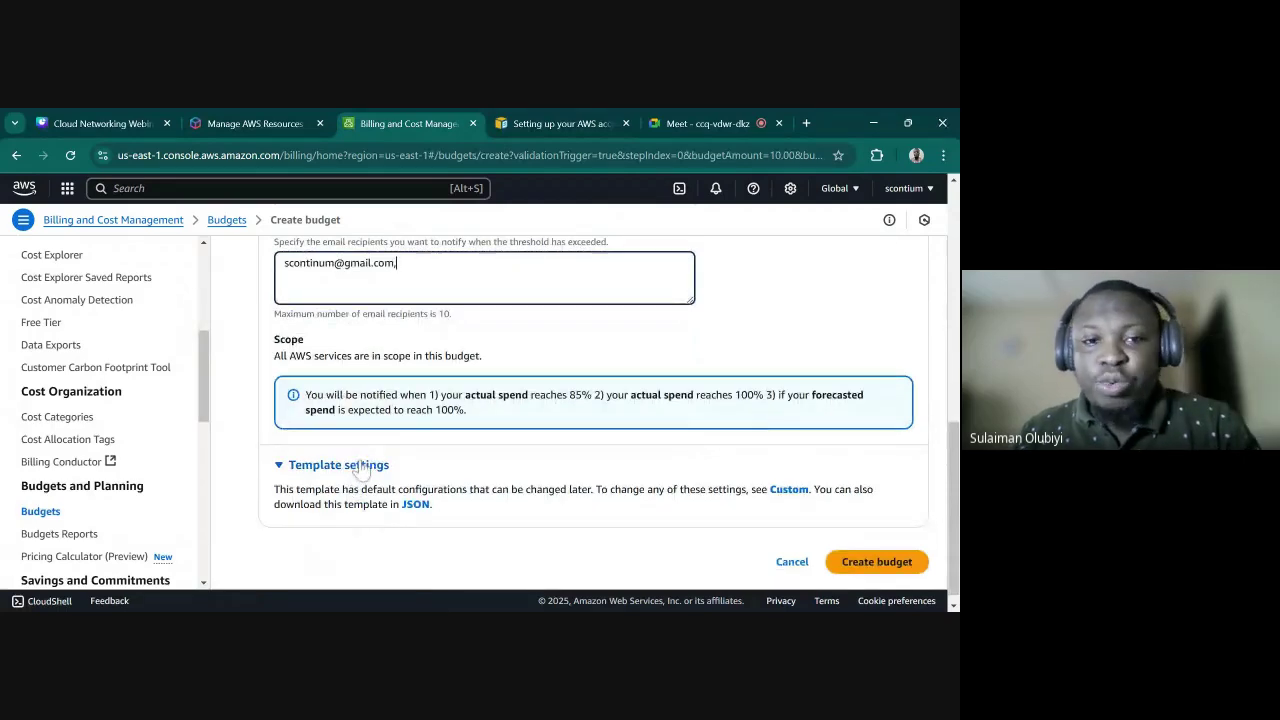
{"action": "scroll", "coordinate": [363, 468], "scroll_direction": "up", "scroll_amount": 1}
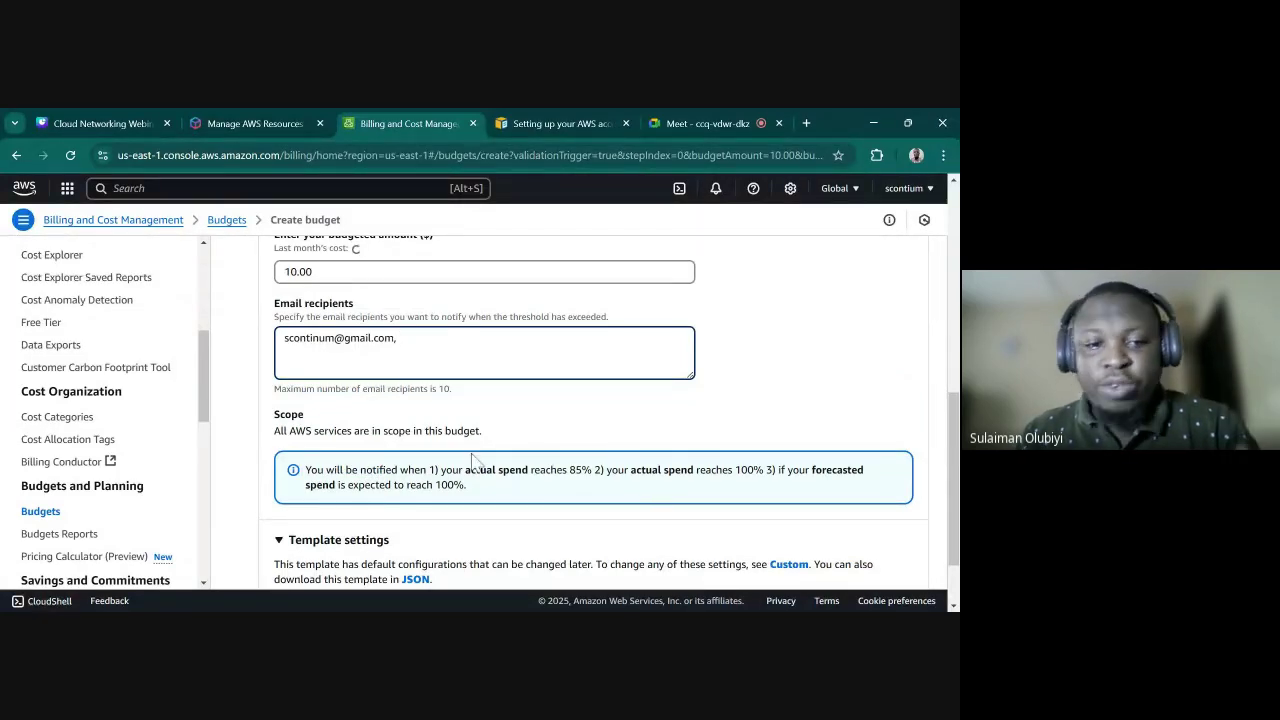
{"action": "scroll", "coordinate": [473, 458], "scroll_direction": "down", "scroll_amount": 1}
{"action": "left_click", "coordinate": [318, 453]}
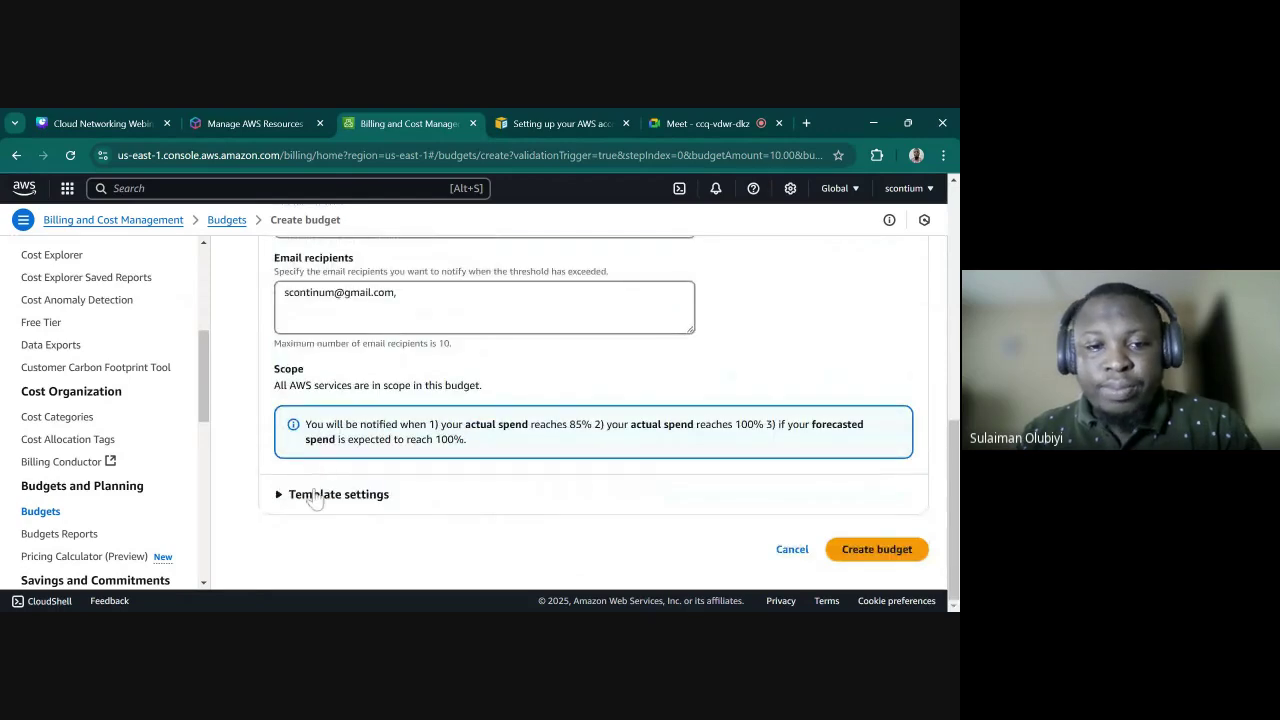
{"action": "left_click", "coordinate": [315, 496]}
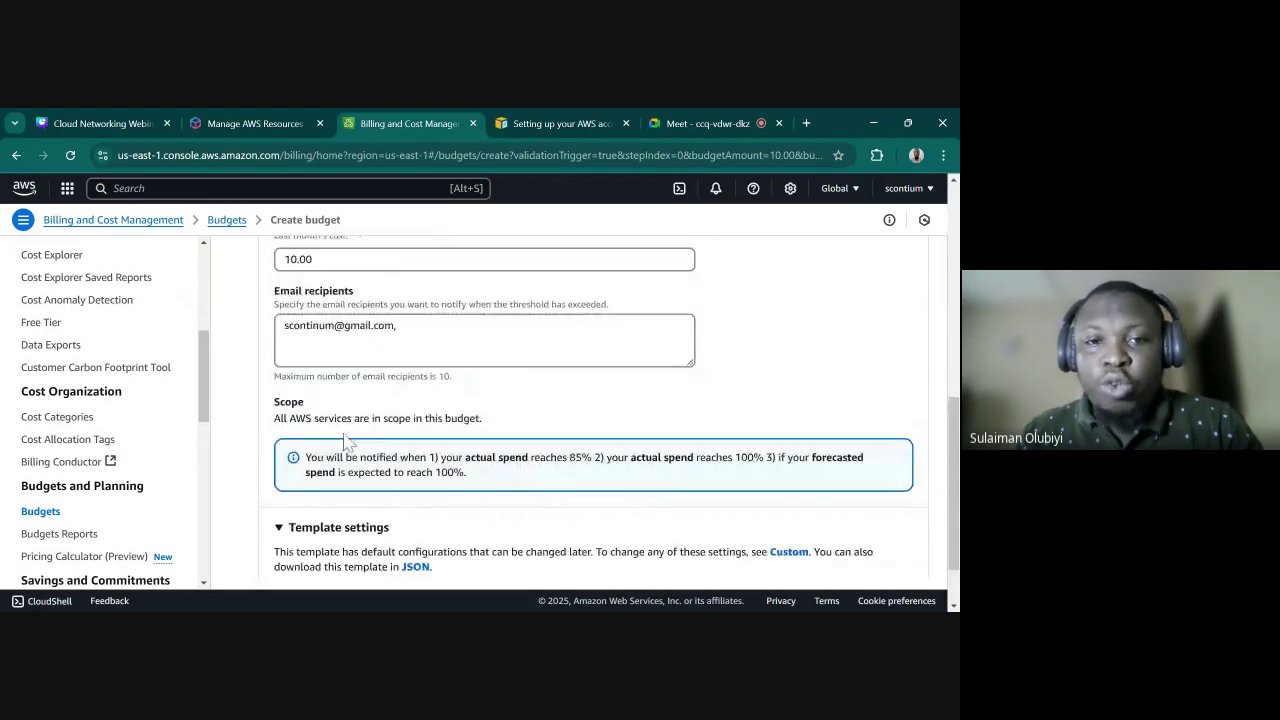
{"action": "scroll", "coordinate": [343, 441], "scroll_direction": "up", "scroll_amount": 5}
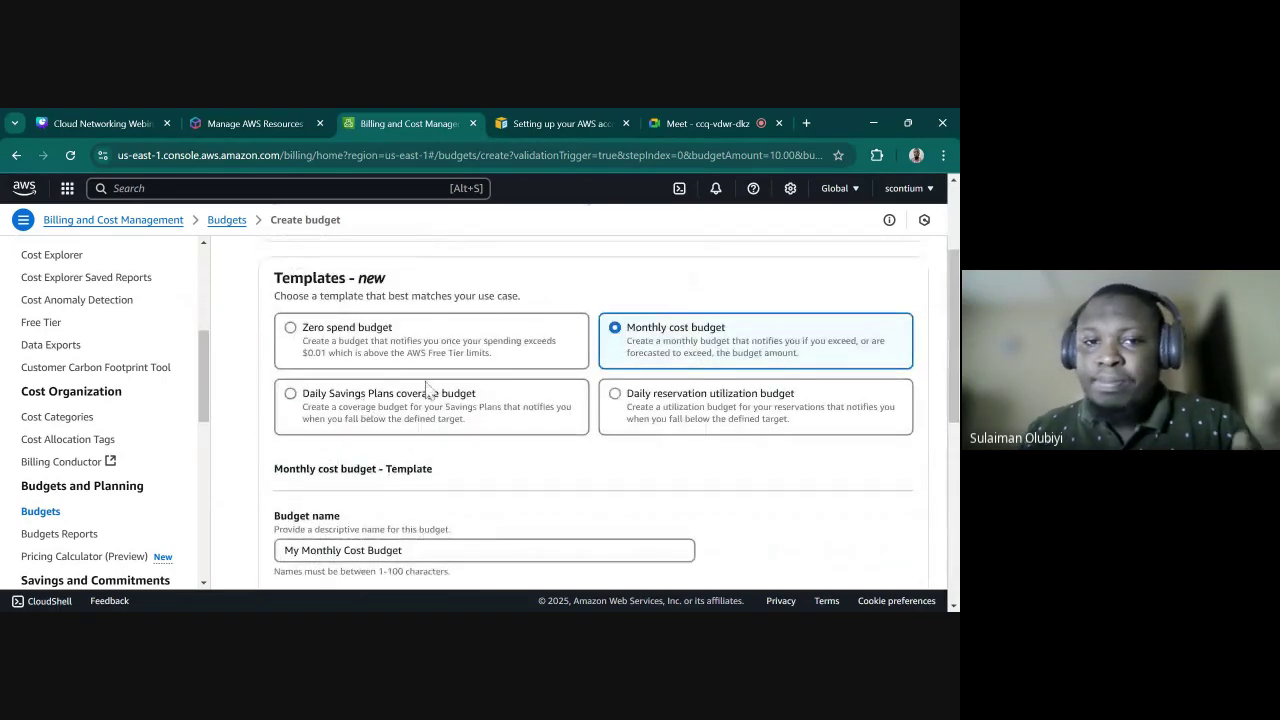
{"action": "scroll", "coordinate": [471, 425], "scroll_direction": "down", "scroll_amount": 1}
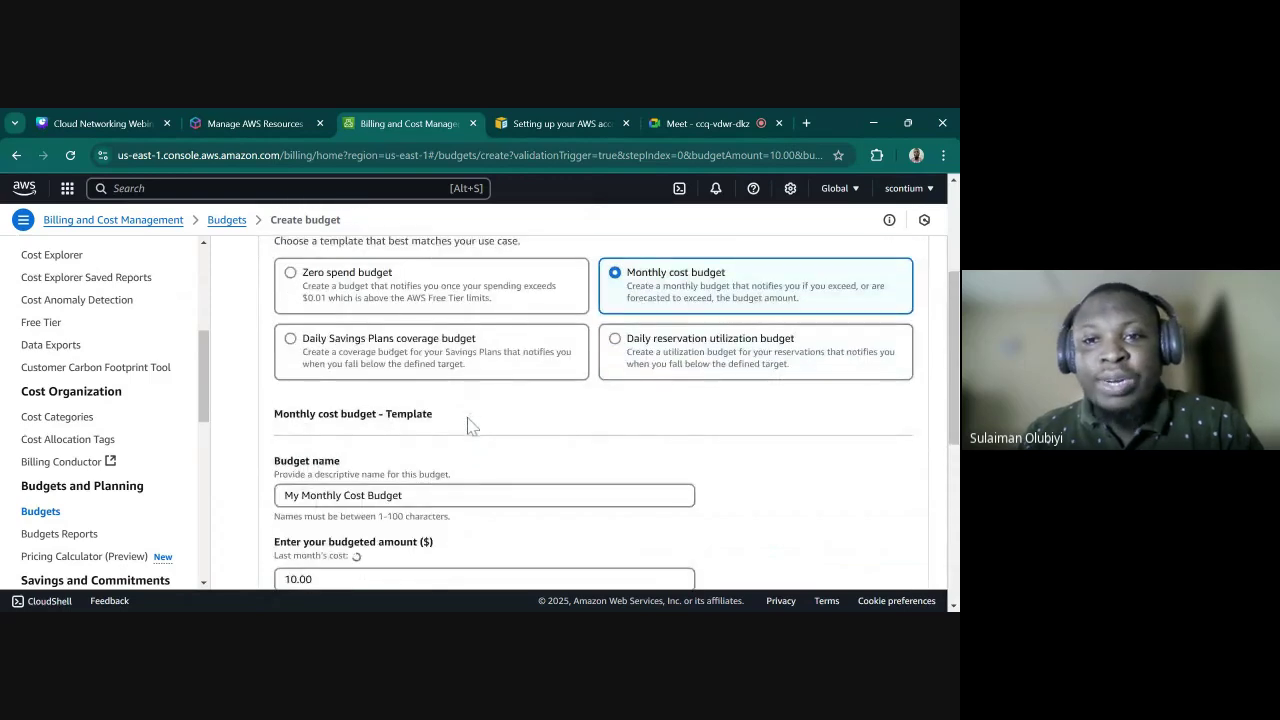
{"action": "scroll", "coordinate": [470, 425], "scroll_direction": "up", "scroll_amount": 3}
Switch to the Customize (advanced) budget setup and look through its budget type options.
{"action": "left_click", "coordinate": [640, 365]}
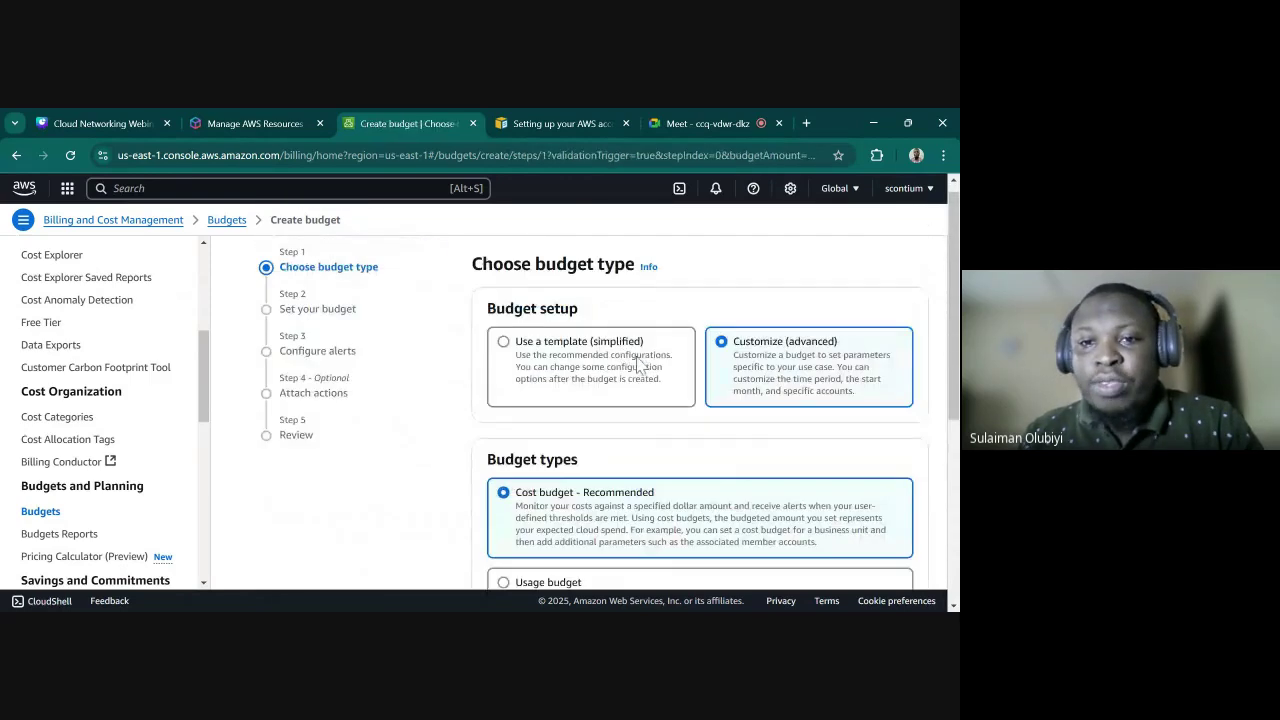
{"action": "scroll", "coordinate": [520, 429], "scroll_direction": "down", "scroll_amount": 3}
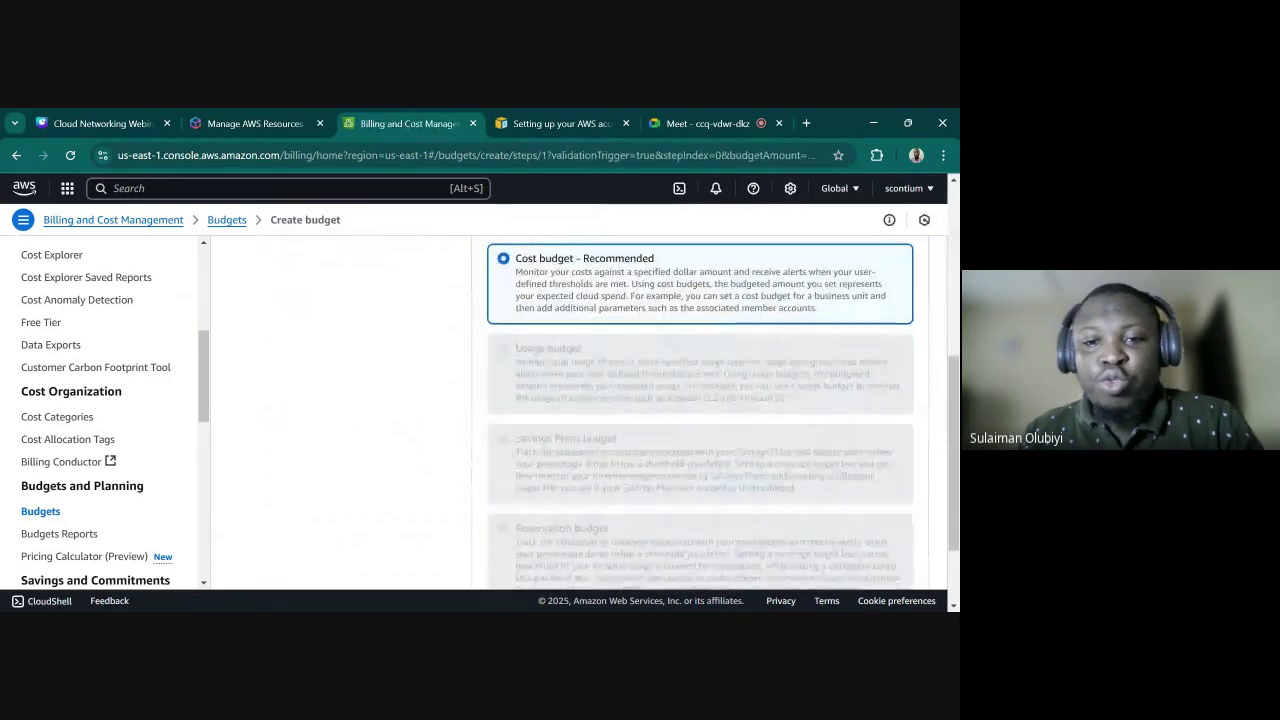
{"action": "scroll", "coordinate": [500, 450], "scroll_direction": "up", "scroll_amount": 3}
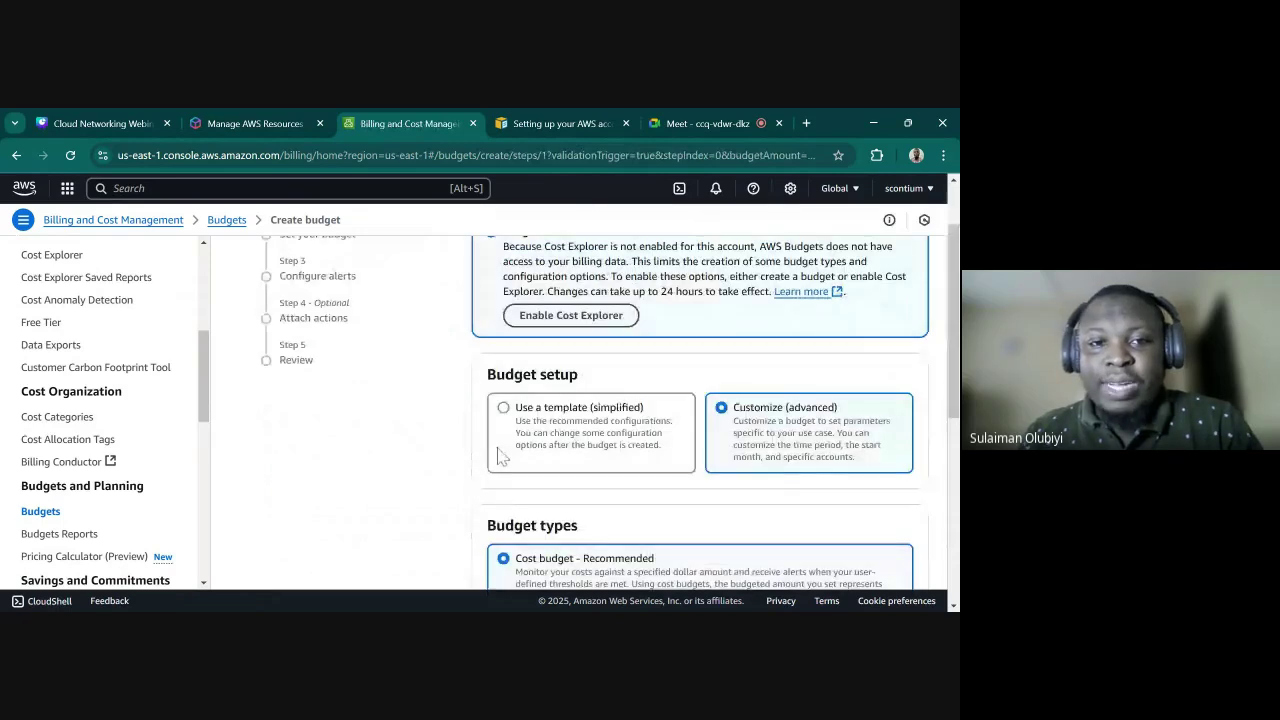
{"action": "scroll", "coordinate": [500, 455], "scroll_direction": "up", "scroll_amount": 2}
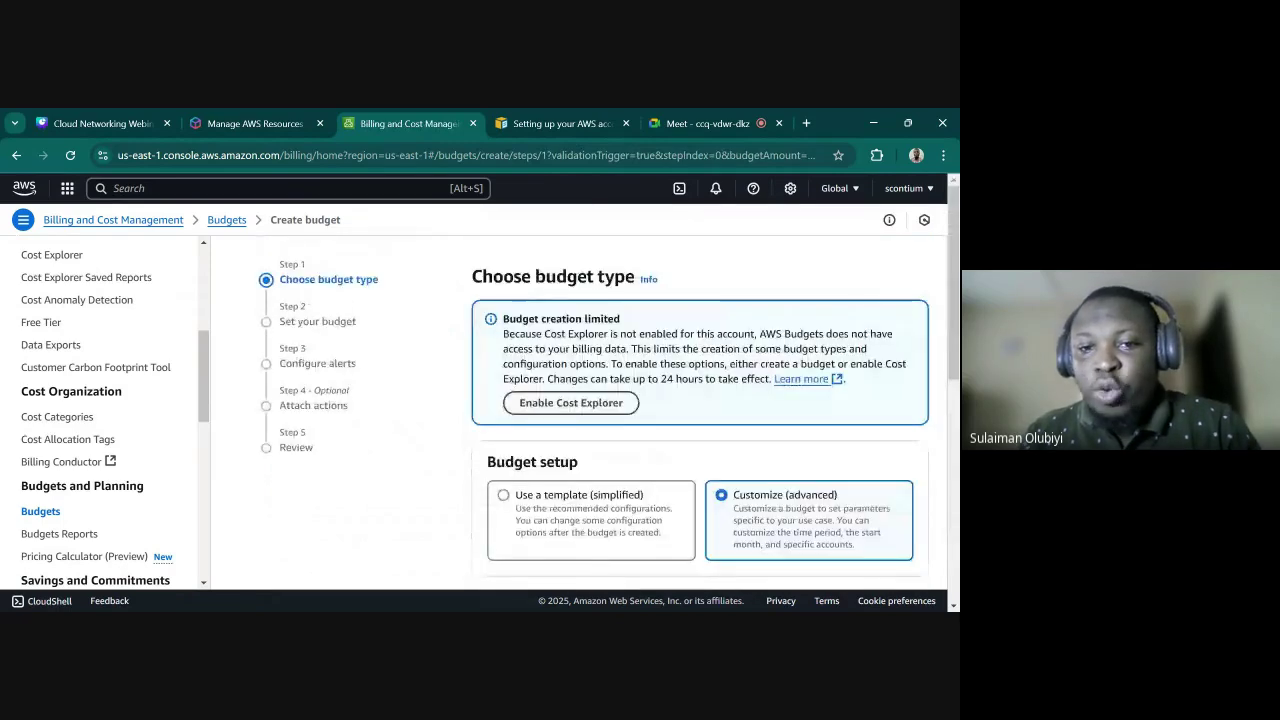
{"action": "scroll", "coordinate": [543, 435], "scroll_direction": "down", "scroll_amount": 3}
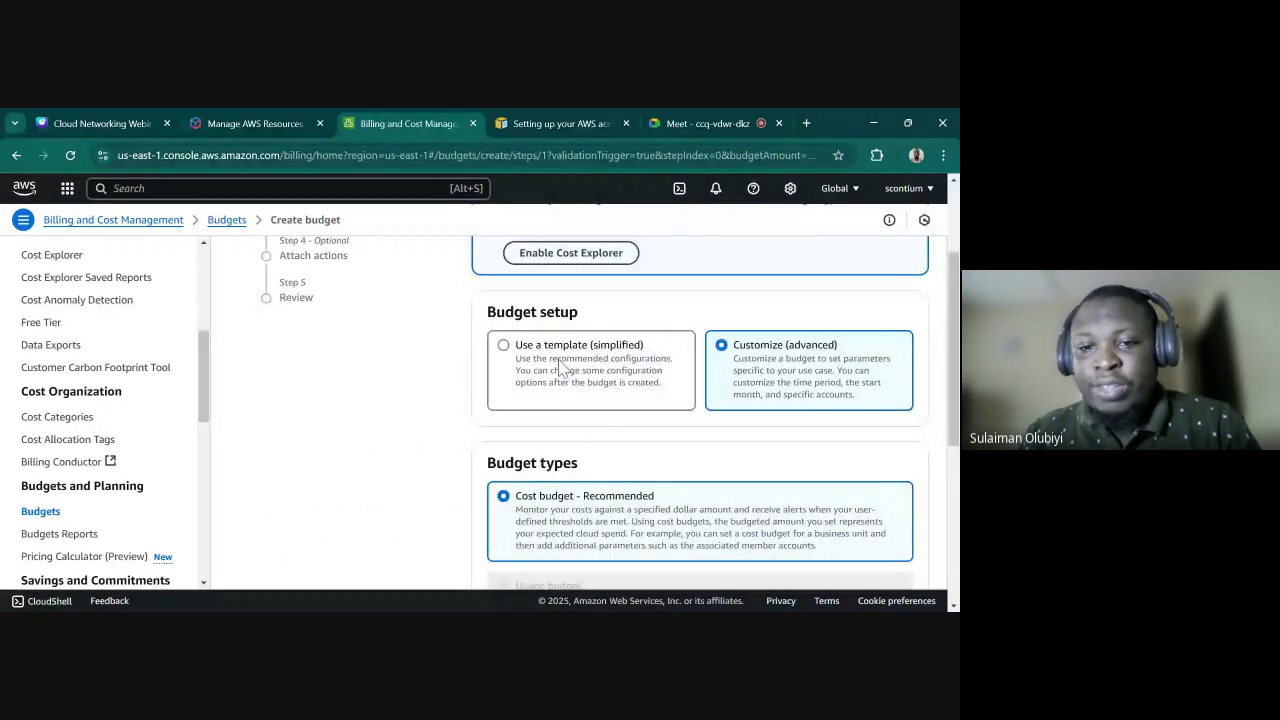
{"action": "scroll", "coordinate": [570, 450], "scroll_direction": "down", "scroll_amount": 5}
{"action": "scroll", "coordinate": [576, 462], "scroll_direction": "up", "scroll_amount": 5}
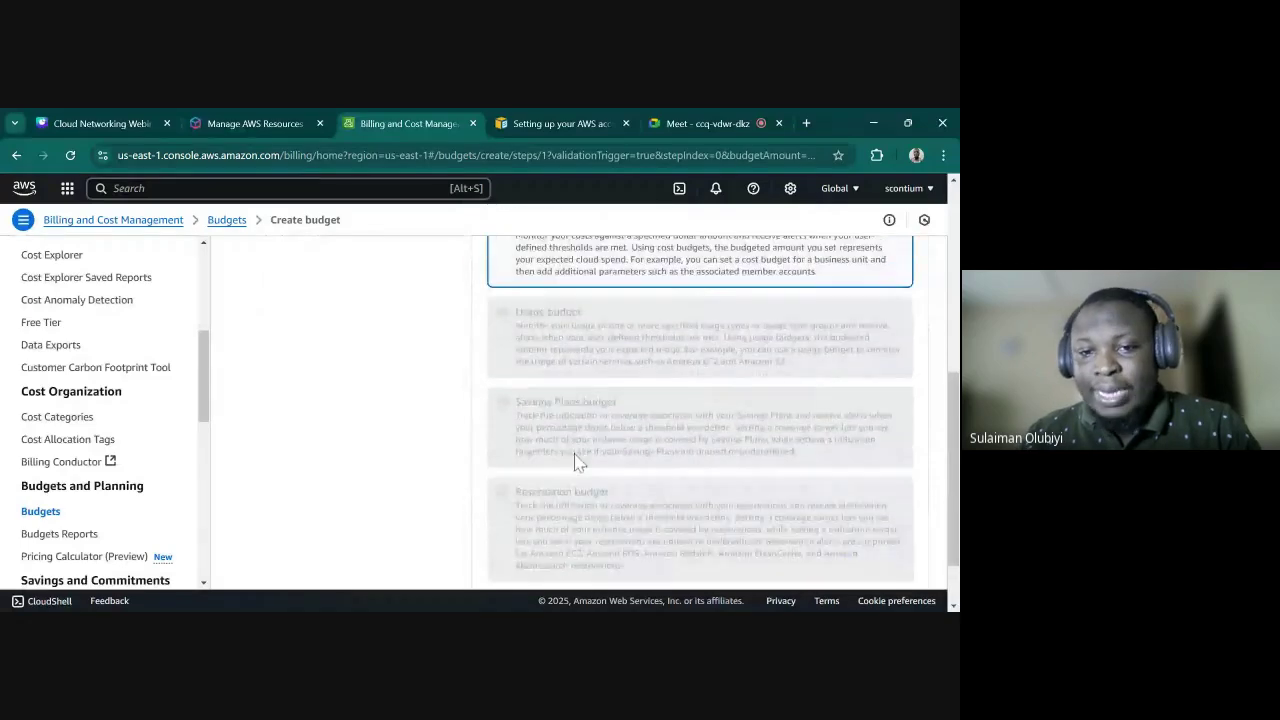
{"action": "scroll", "coordinate": [485, 440], "scroll_direction": "up", "scroll_amount": 1}
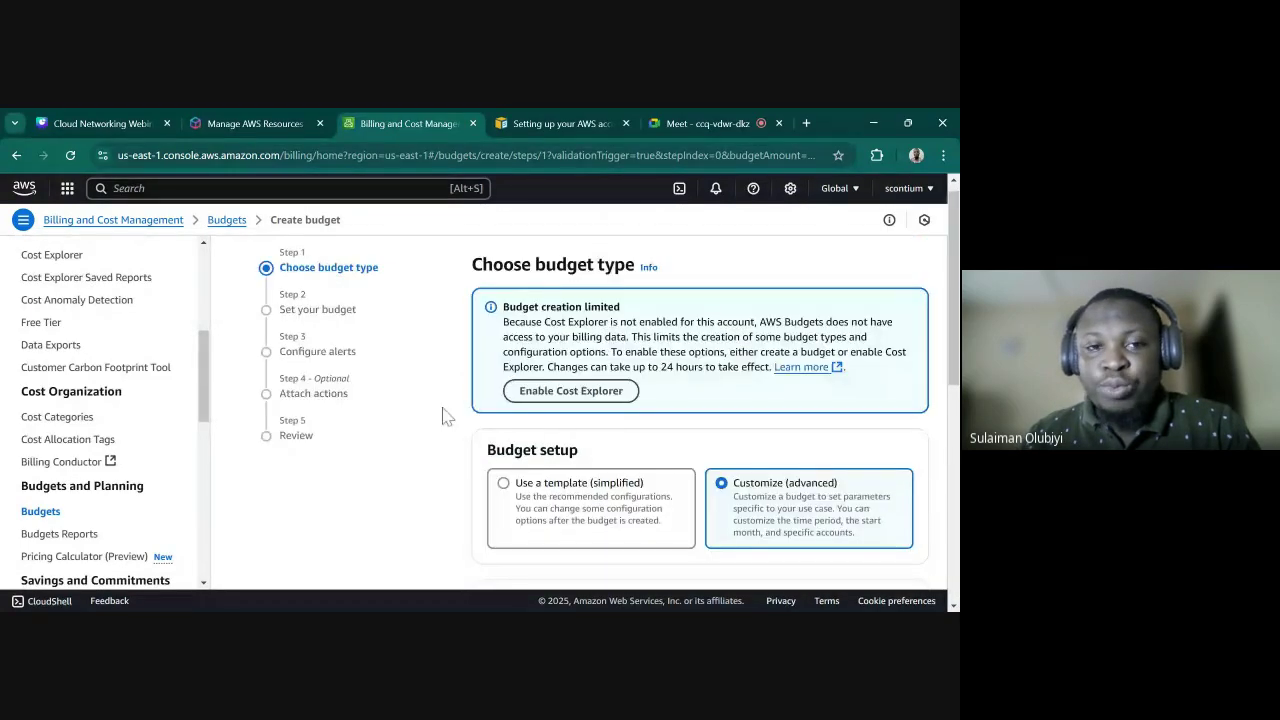
{"action": "scroll", "coordinate": [447, 417], "scroll_direction": "up", "scroll_amount": 1}
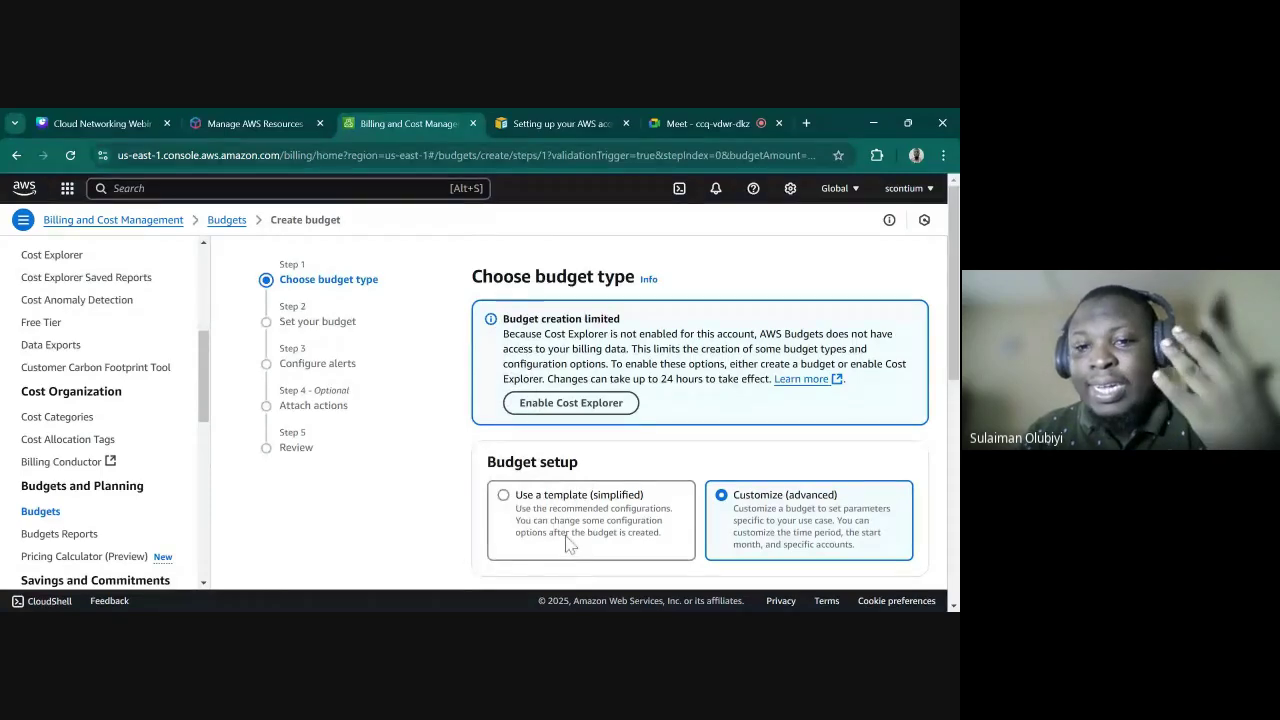
Return to Use a template (simplified), showing the Zero spend budget template.
{"action": "left_click", "coordinate": [521, 502]}
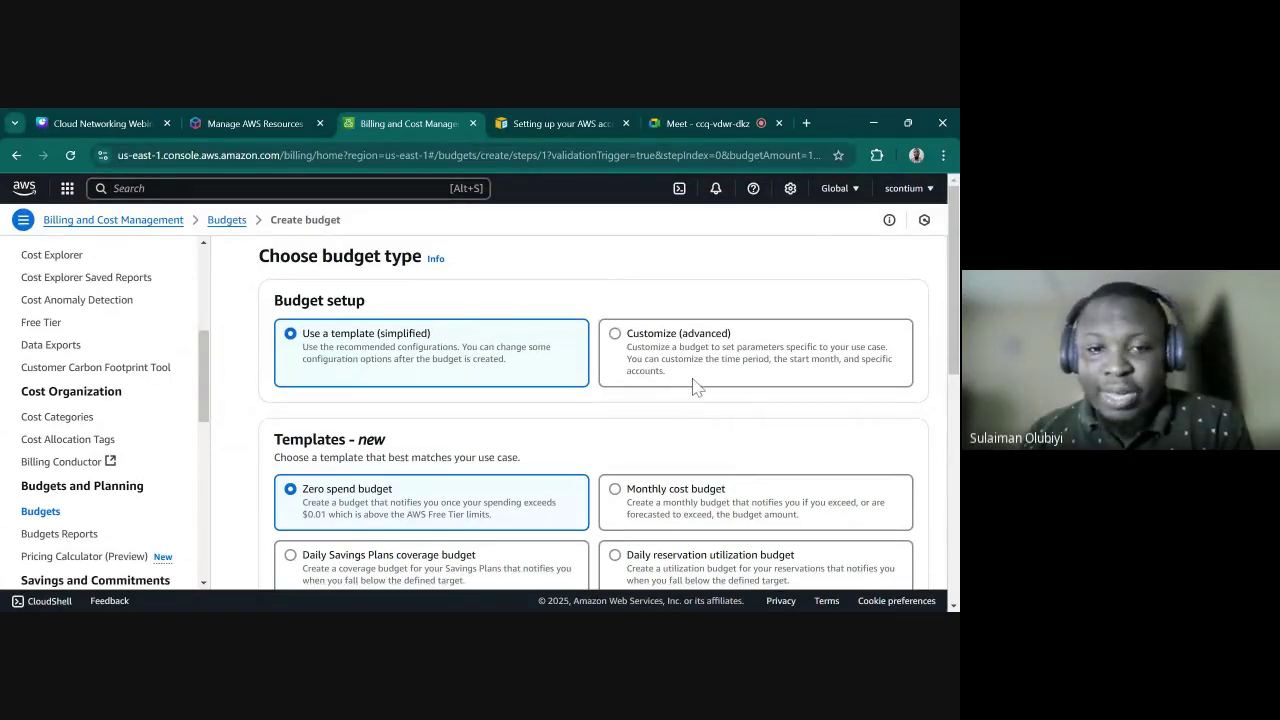
{"action": "scroll", "coordinate": [680, 386], "scroll_direction": "down", "scroll_amount": 3}
{"action": "scroll", "coordinate": [655, 388], "scroll_direction": "up", "scroll_amount": 2}
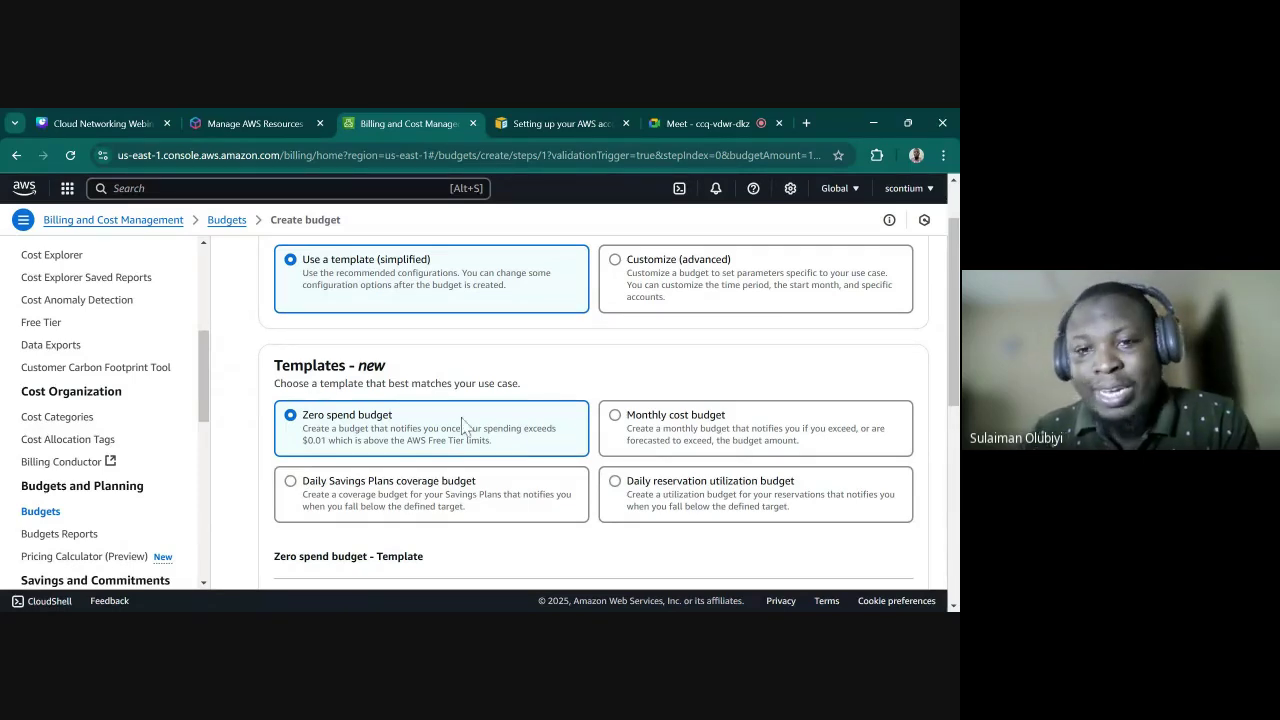
Choose the monthly cost budget template and set the budgeted amount to 20.
{"action": "left_click", "coordinate": [682, 438]}
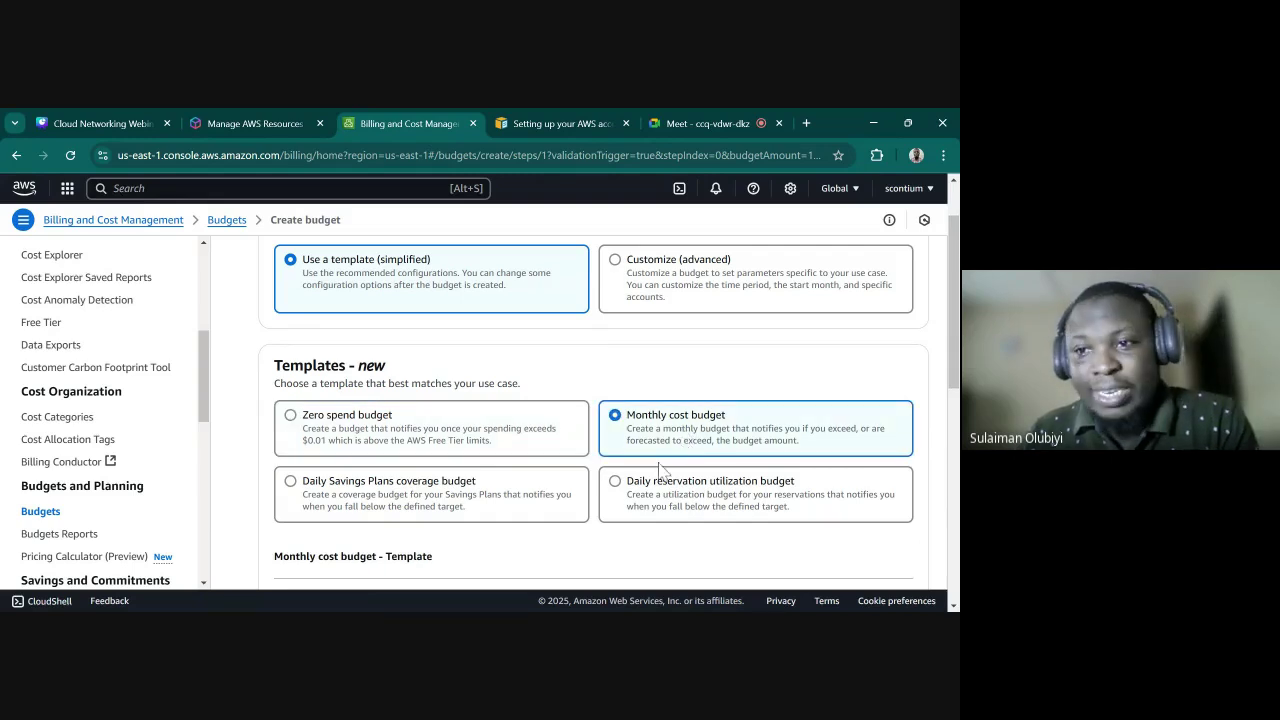
{"action": "scroll", "coordinate": [537, 486], "scroll_direction": "down", "scroll_amount": 1}
{"action": "scroll", "coordinate": [483, 533], "scroll_direction": "down", "scroll_amount": 2}
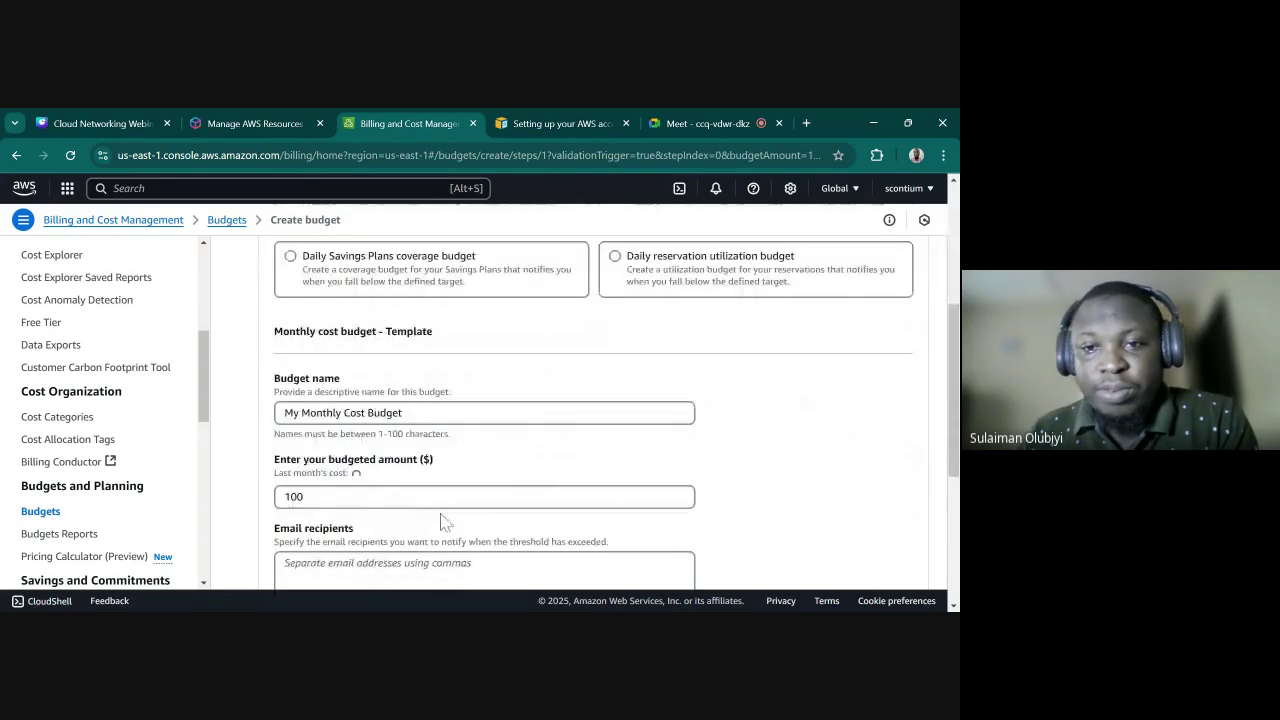
{"action": "double_click", "coordinate": [444, 497]}
{"action": "key", "text": "BackSpace"}
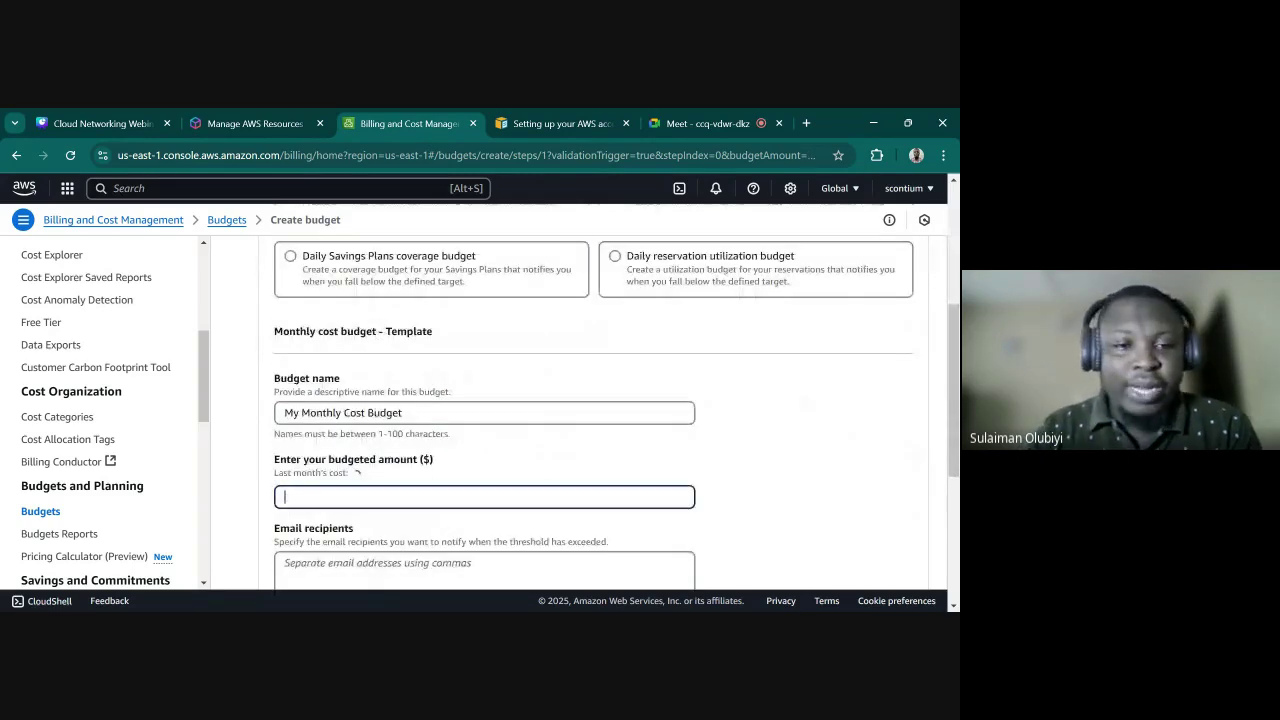
{"action": "type", "text": "20"}
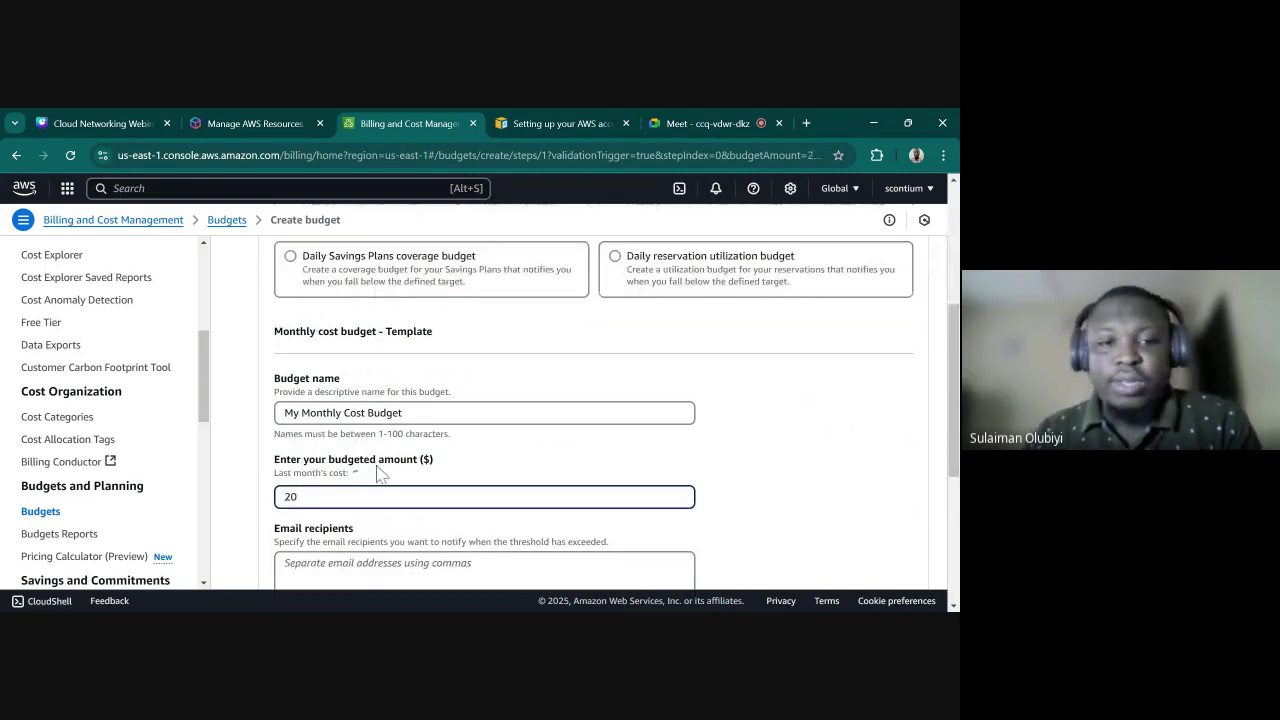
Enter the alert e-mail address in the Email recipients field.
{"action": "scroll", "coordinate": [400, 465], "scroll_direction": "down", "scroll_amount": 2}
{"action": "key", "text": "Tab"}
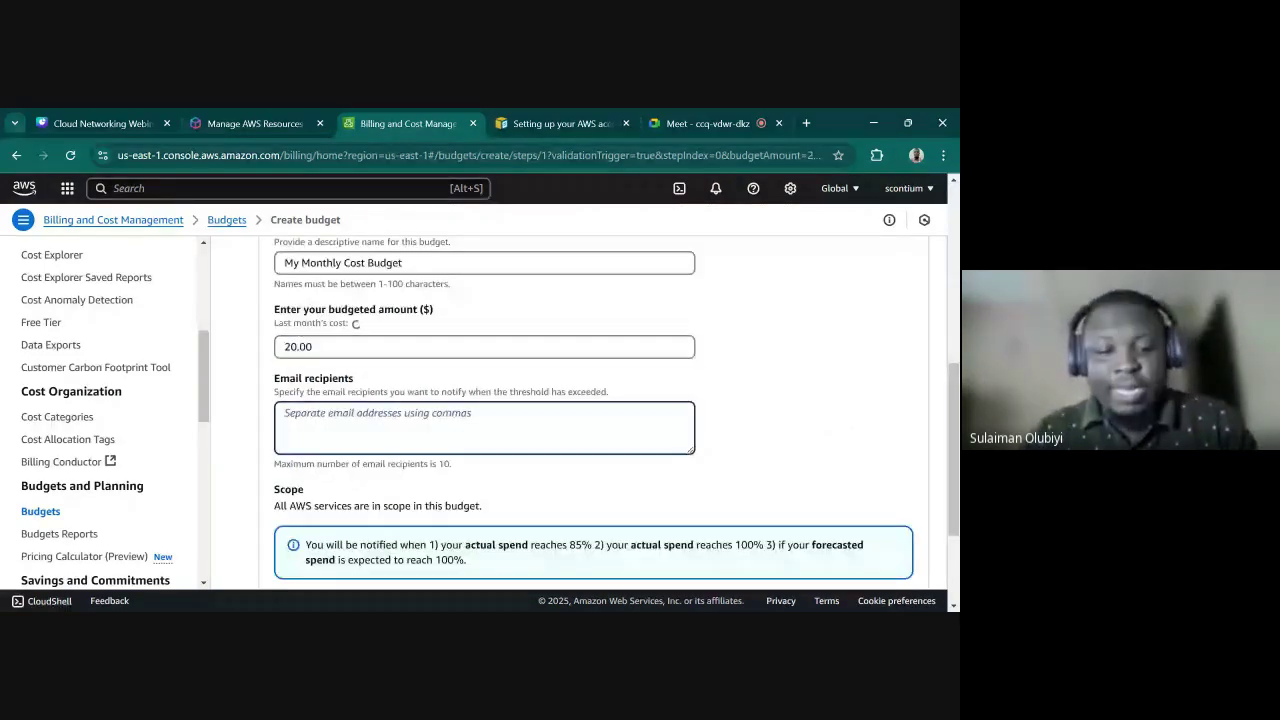
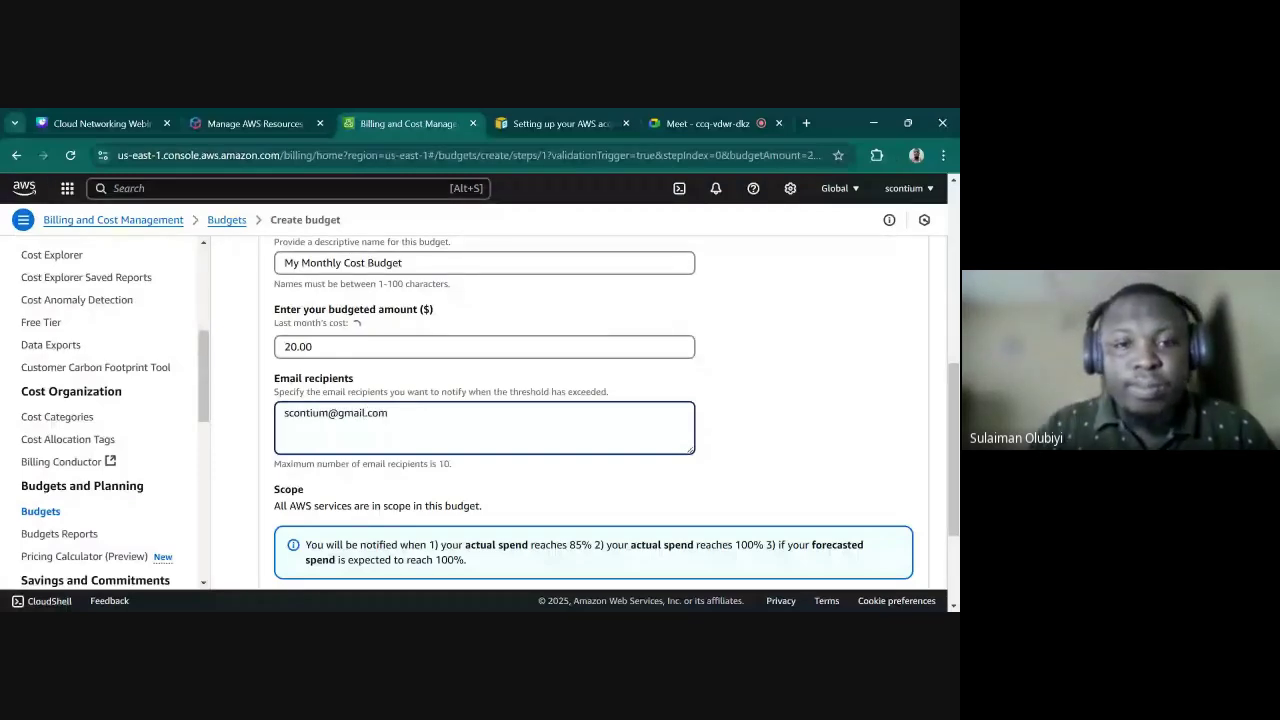
{"action": "scroll", "coordinate": [857, 556], "scroll_direction": "down", "scroll_amount": 2}
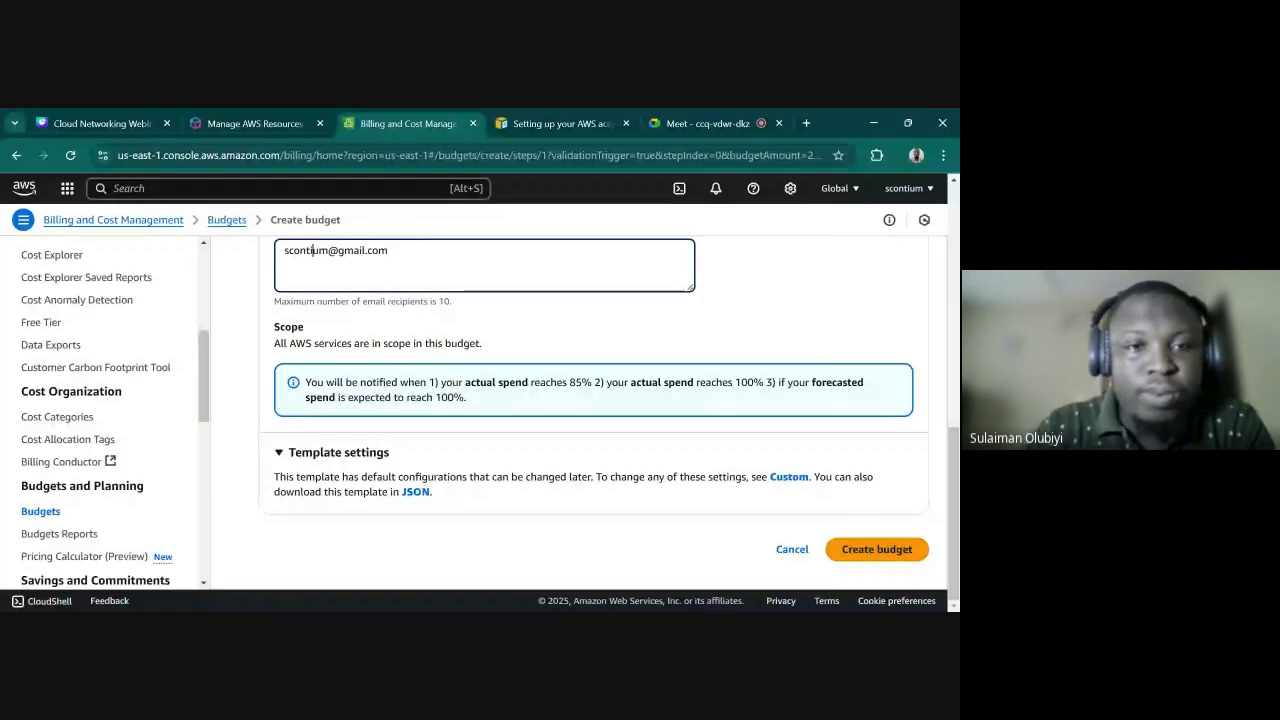
Create My Monthly Cost Budget with the $20.00 limit and review the result.
{"action": "type", "text": "n"}
{"action": "left_click", "coordinate": [845, 551]}
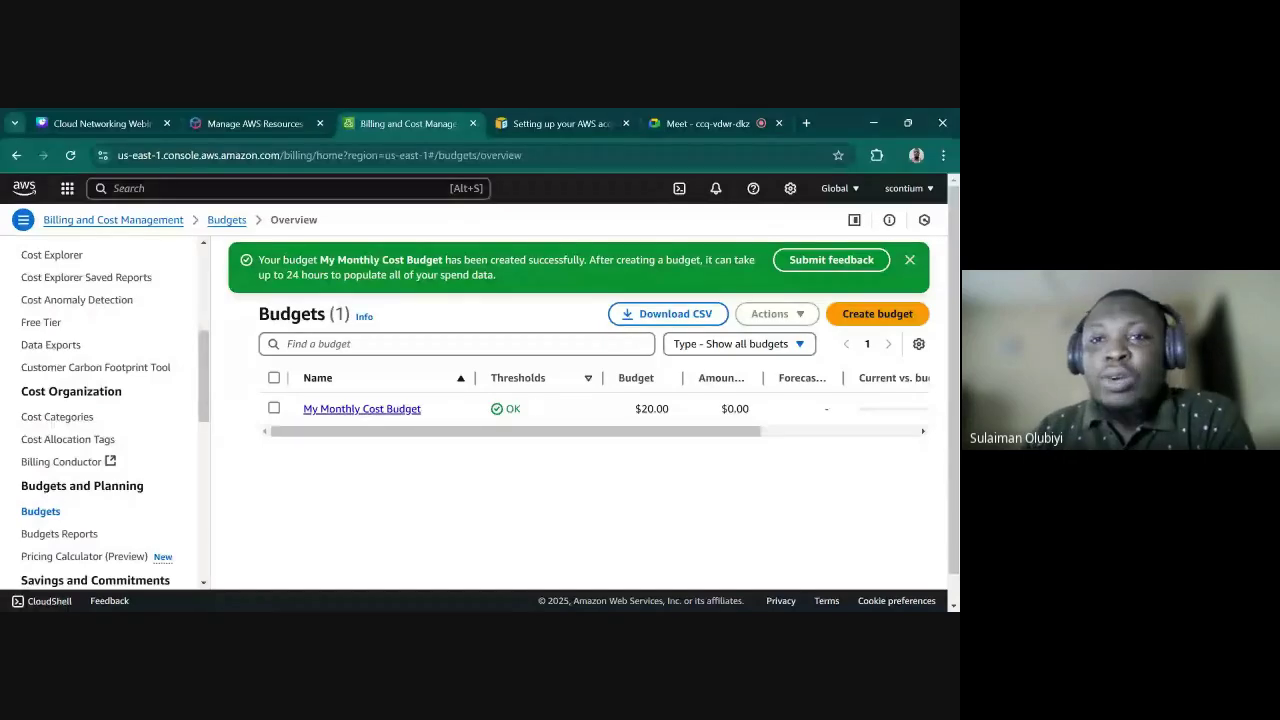
{"action": "scroll", "coordinate": [148, 402], "scroll_direction": "up", "scroll_amount": 1}
{"action": "scroll", "coordinate": [145, 402], "scroll_direction": "up", "scroll_amount": 3}
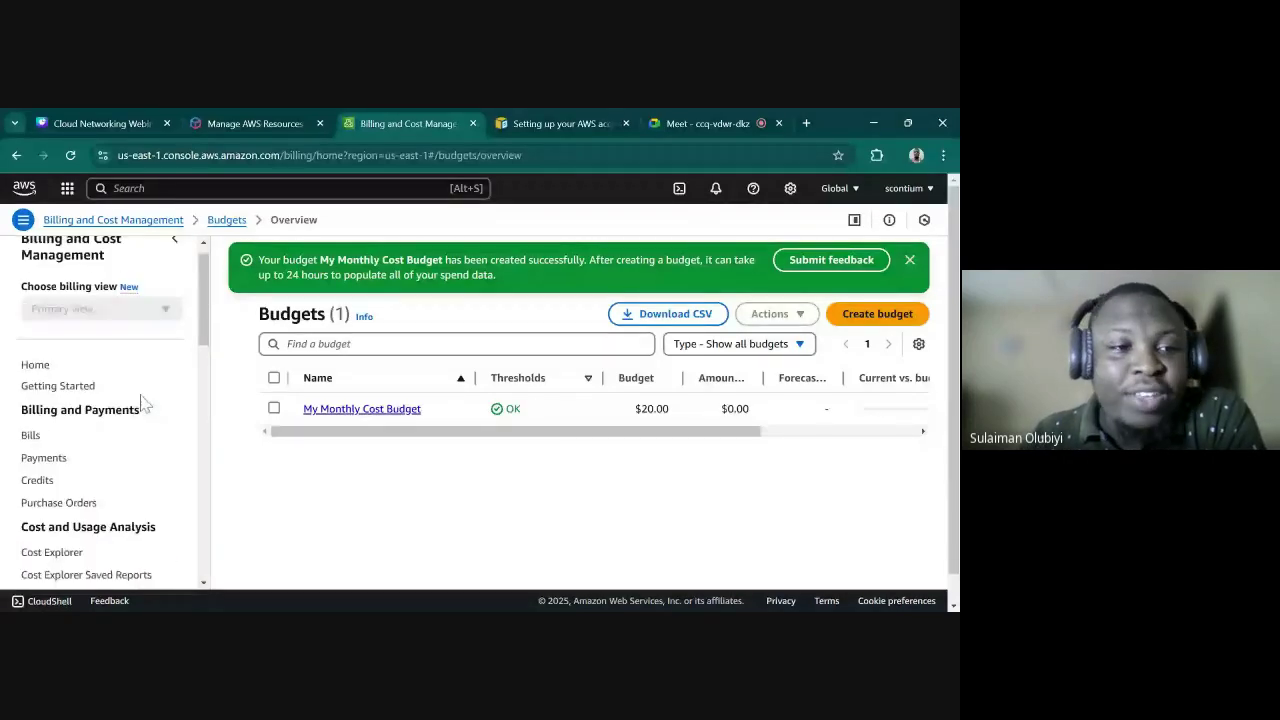
{"action": "scroll", "coordinate": [140, 405], "scroll_direction": "down", "scroll_amount": 3}
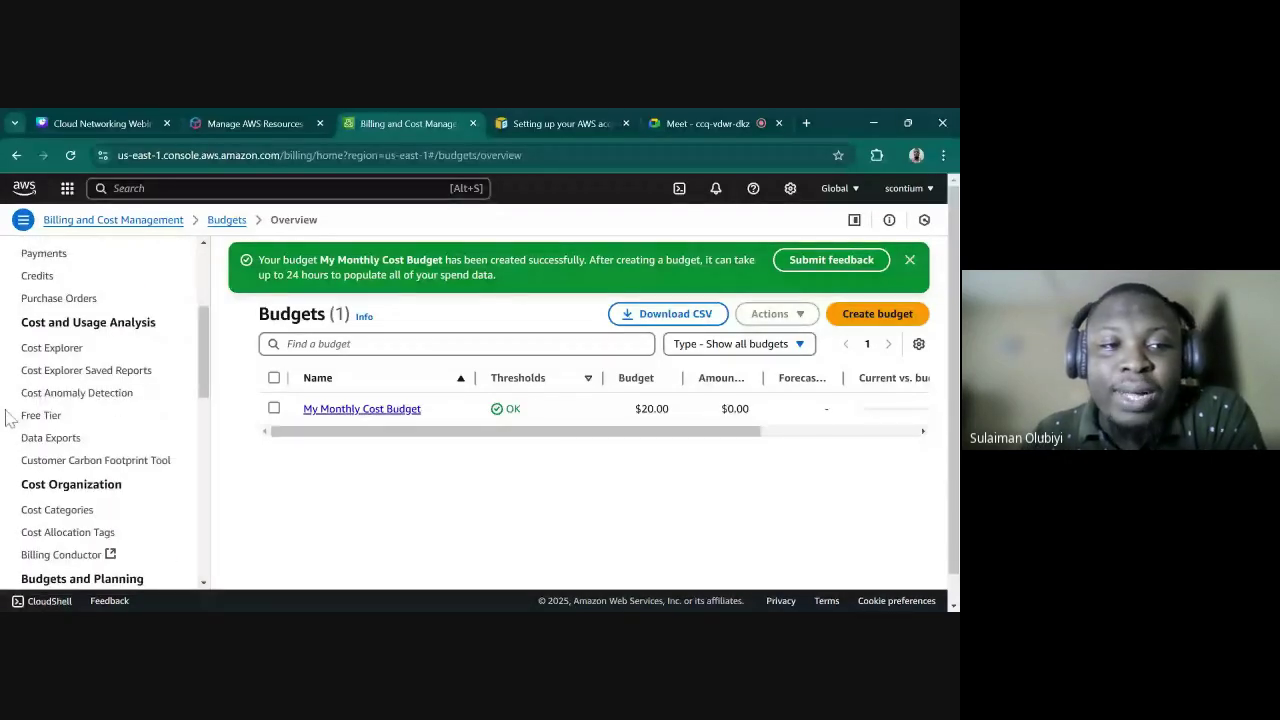
{"action": "scroll", "coordinate": [40, 490], "scroll_direction": "down", "scroll_amount": 3}
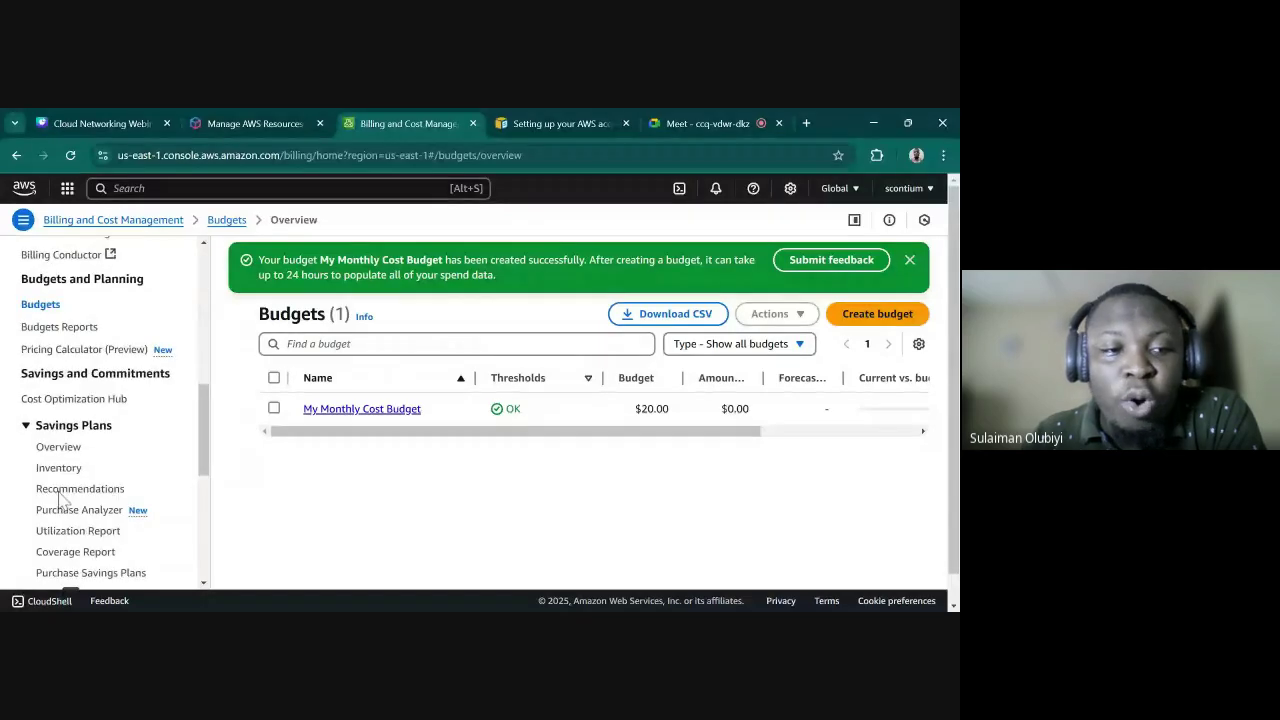
{"action": "scroll", "coordinate": [60, 500], "scroll_direction": "down", "scroll_amount": 2}
{"action": "scroll", "coordinate": [114, 288], "scroll_direction": "up", "scroll_amount": 5}
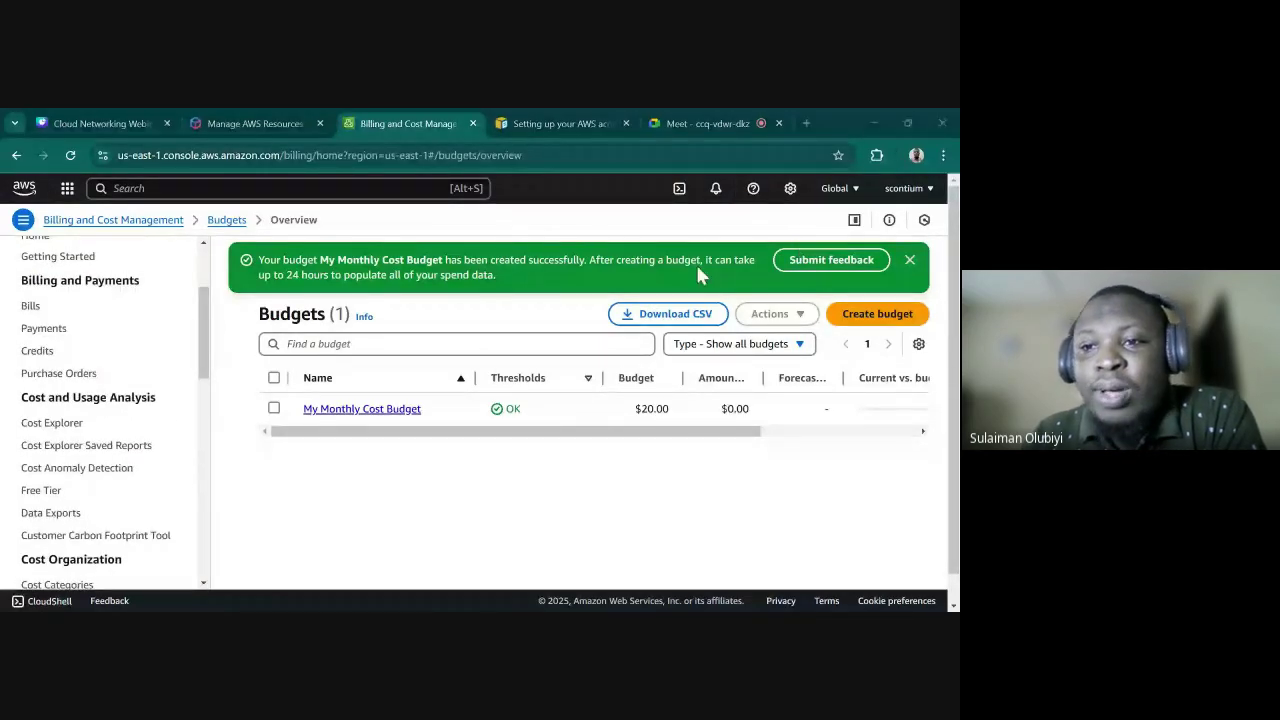
Dismiss the budget-created banner and go to Billing and Cost Management Getting Started.
{"action": "left_click", "coordinate": [909, 260]}
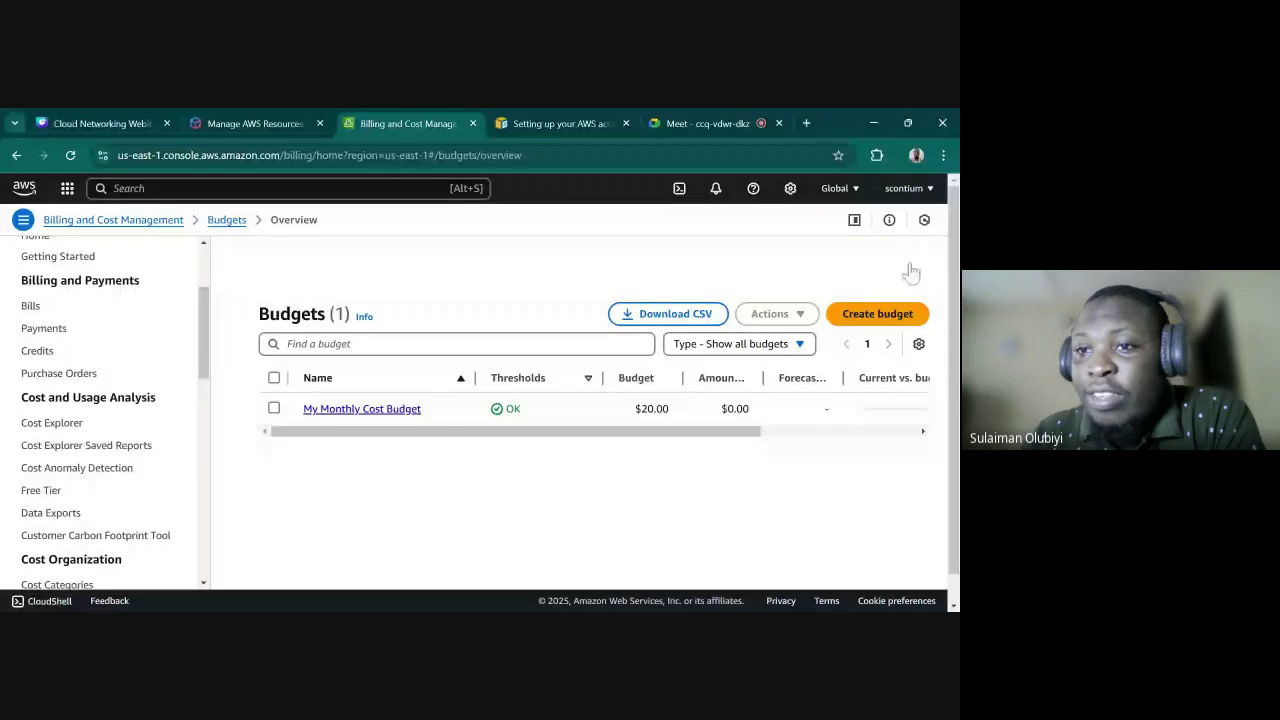
{"action": "left_click", "coordinate": [904, 189]}
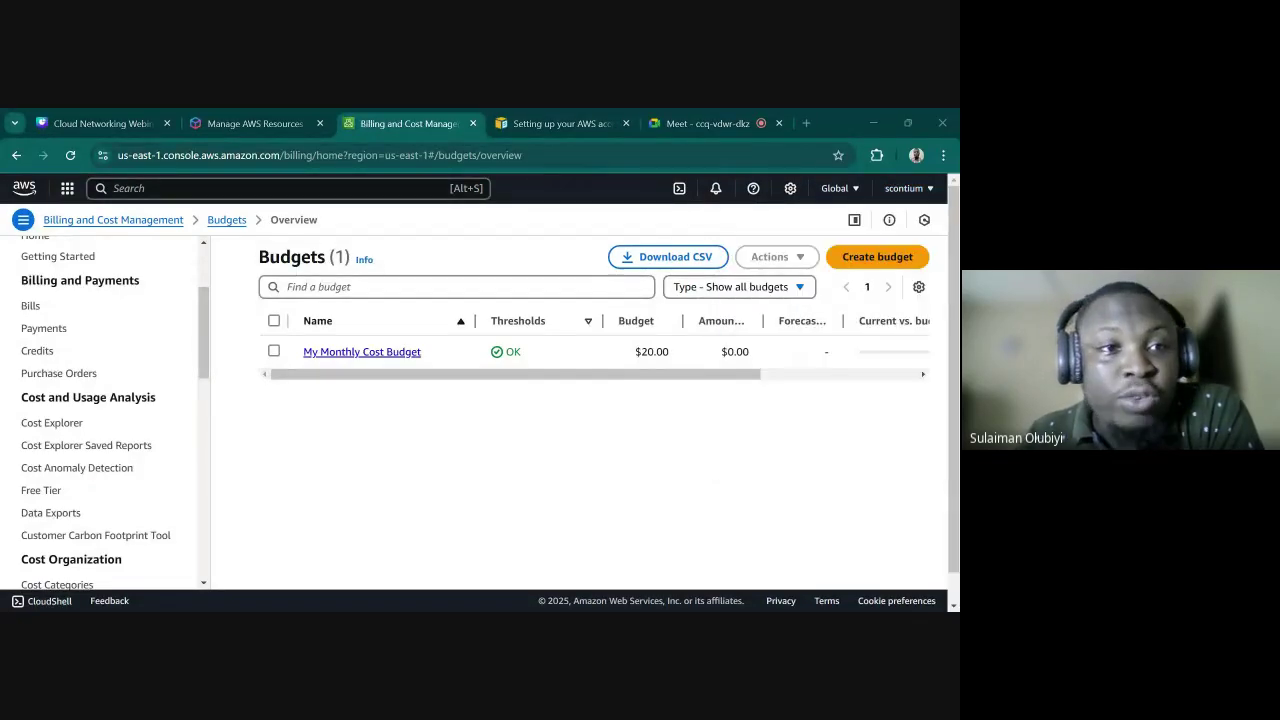
{"action": "scroll", "coordinate": [115, 323], "scroll_direction": "up", "scroll_amount": 3}
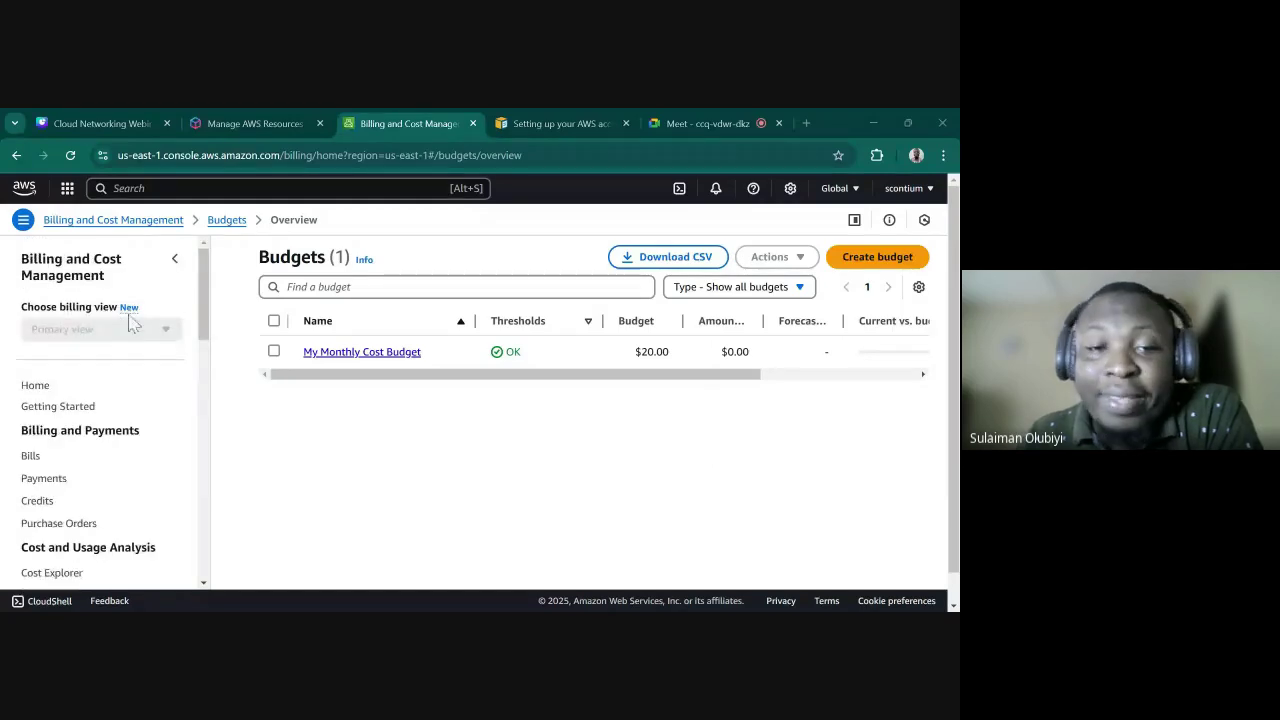
{"action": "left_click", "coordinate": [66, 407]}
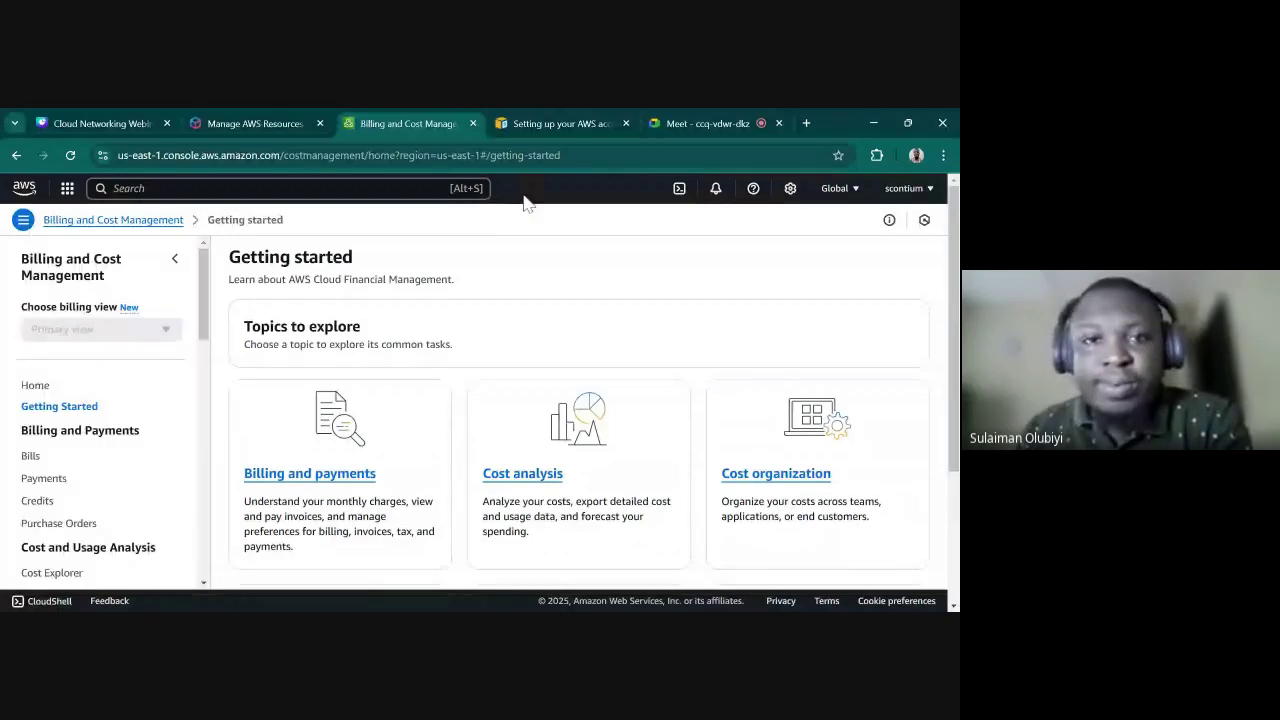
Search services for IAM, open the IAM dashboard, and view the region list.
{"action": "key", "text": "alt+s"}
{"action": "type", "text": "IA"}
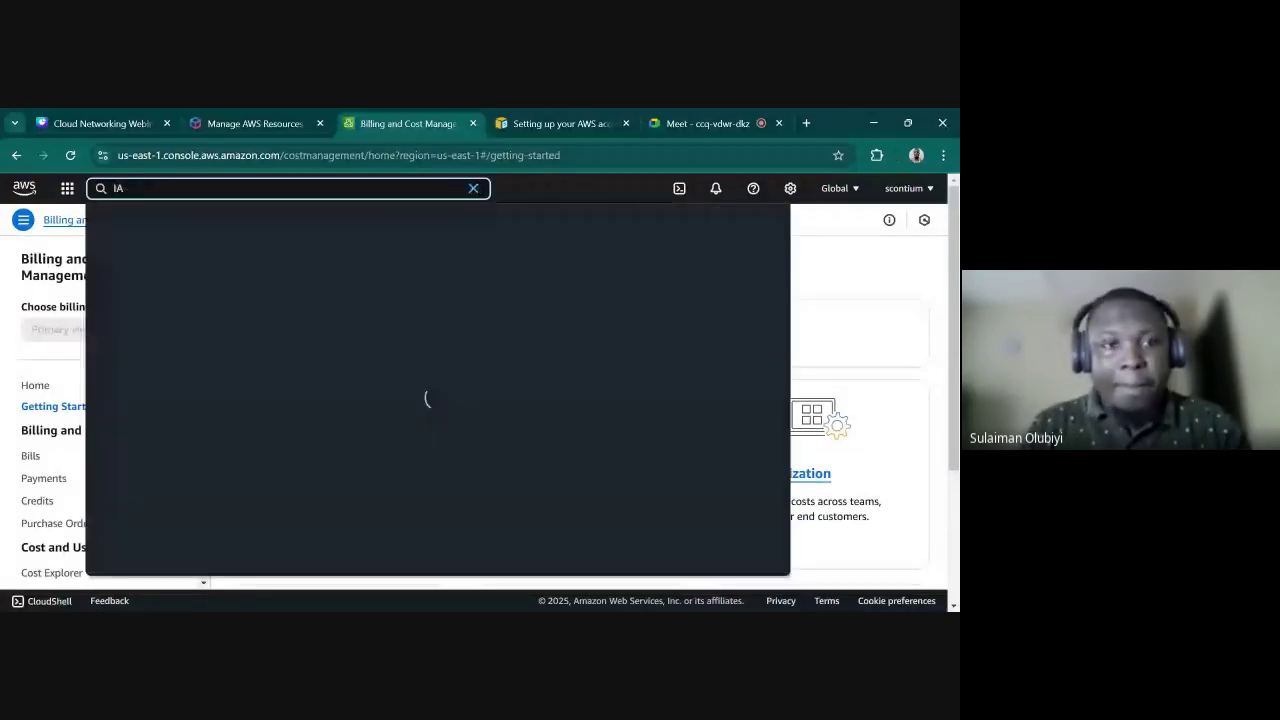
{"action": "type", "text": "M"}
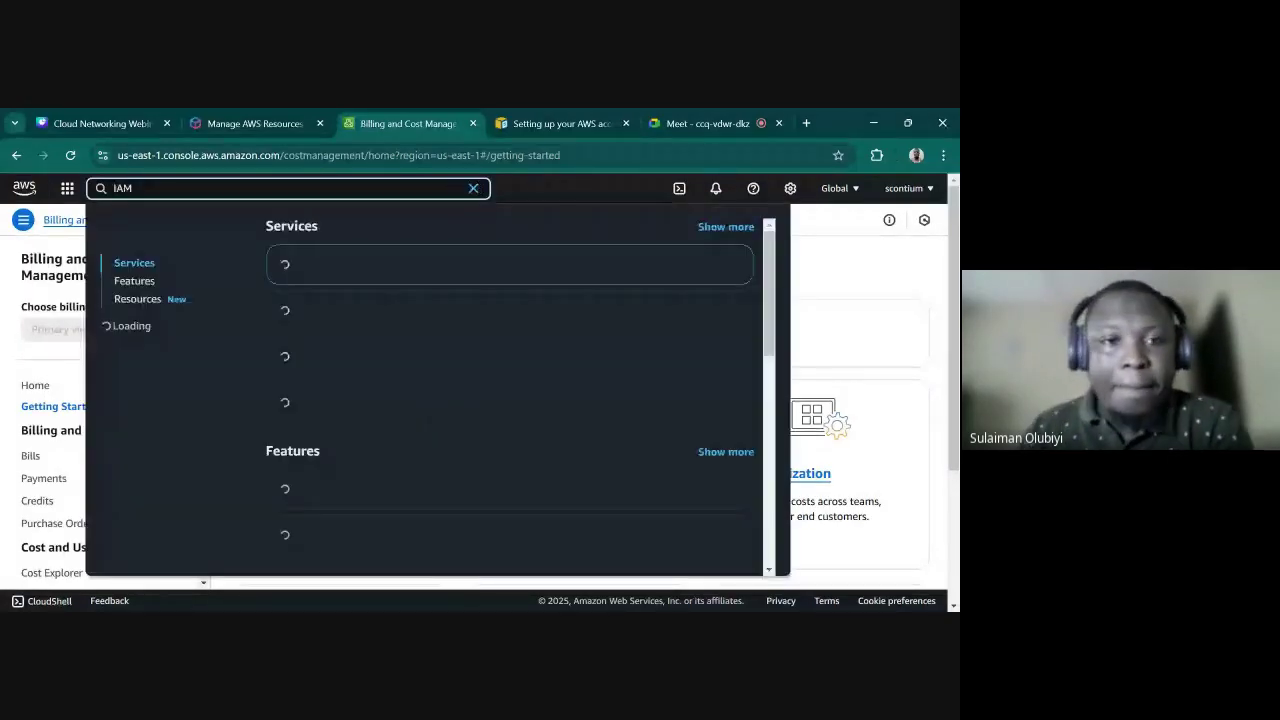
{"action": "left_click", "coordinate": [327, 274]}
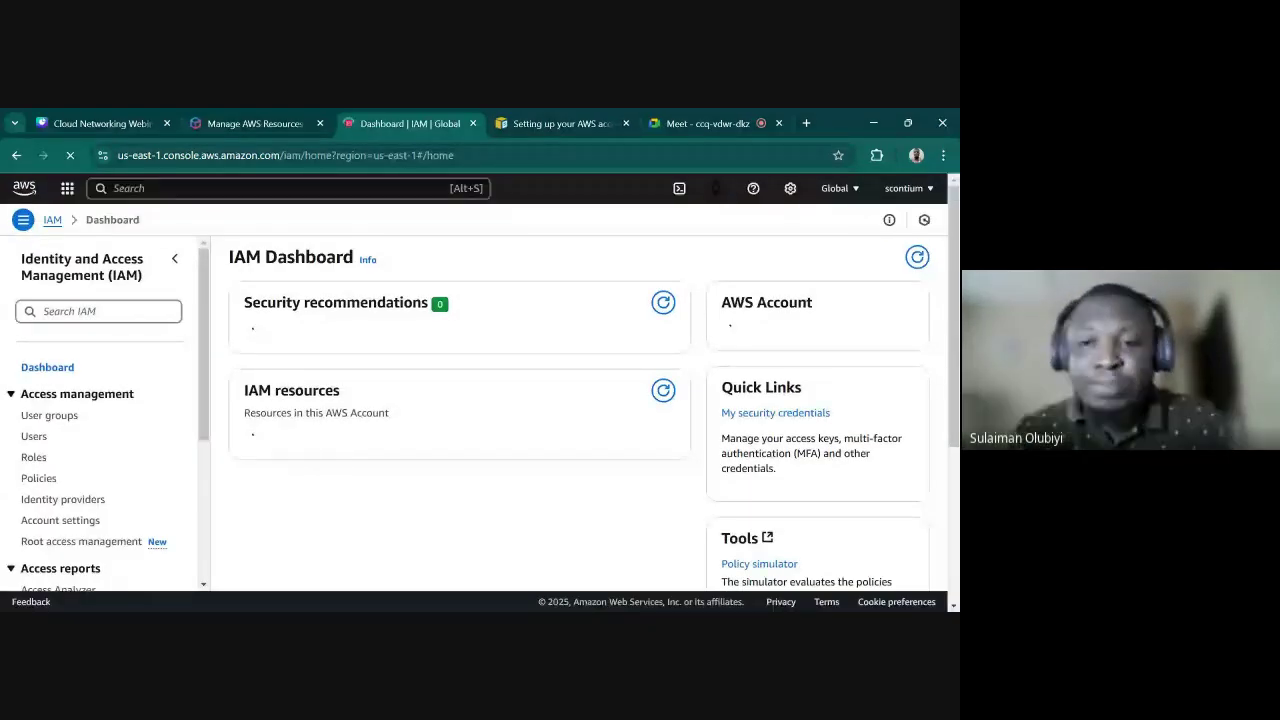
{"action": "left_click", "coordinate": [832, 189]}
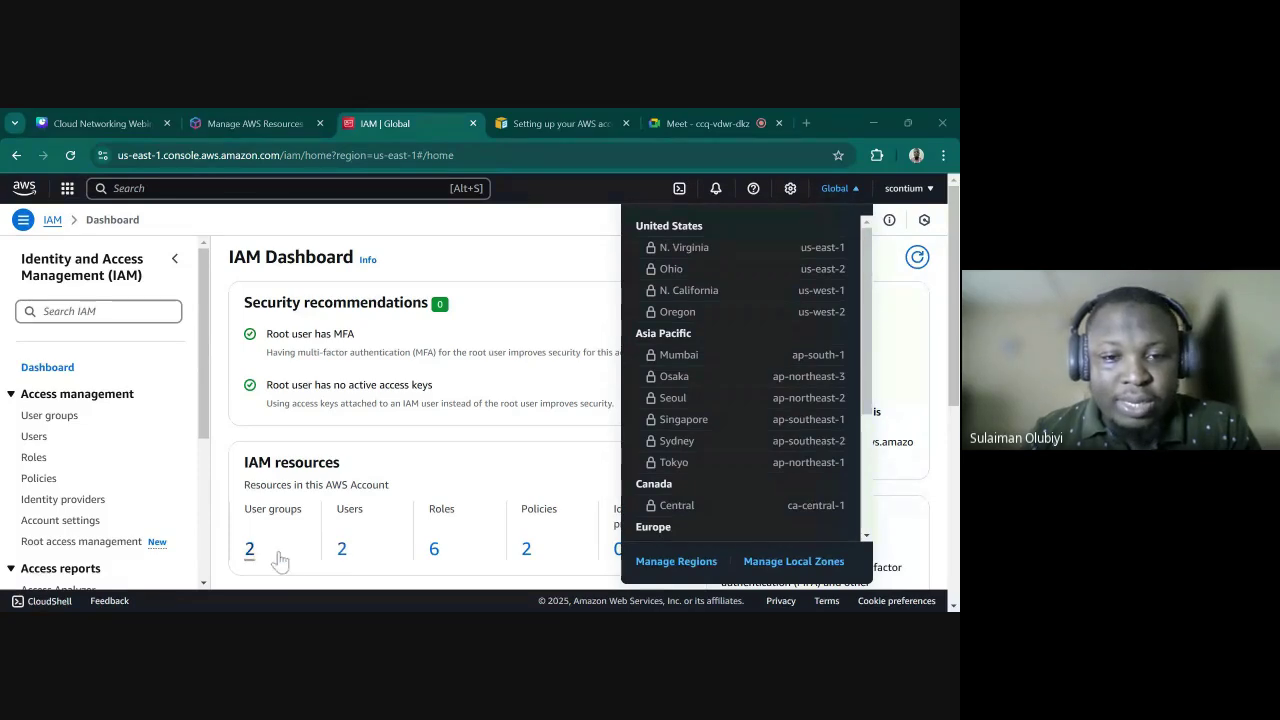
Open the Administrator user group's Permissions tab from the User groups list.
{"action": "left_click", "coordinate": [241, 564]}
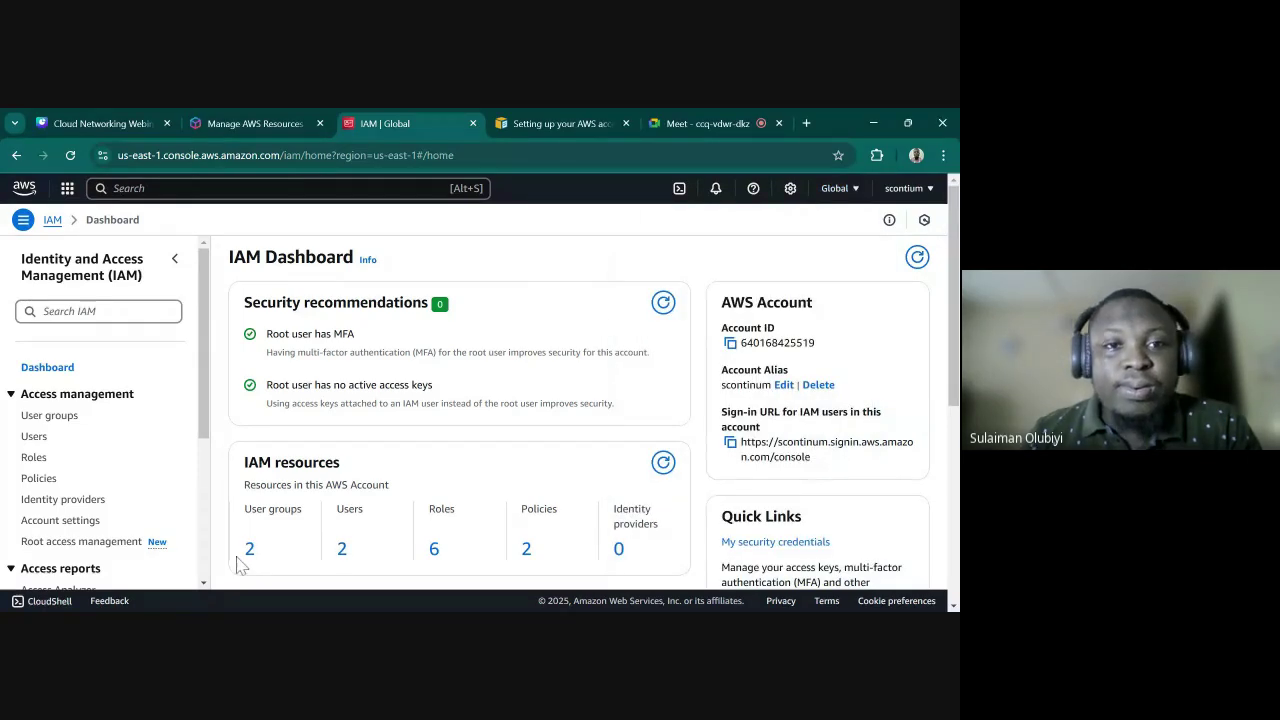
{"action": "left_click", "coordinate": [249, 549]}
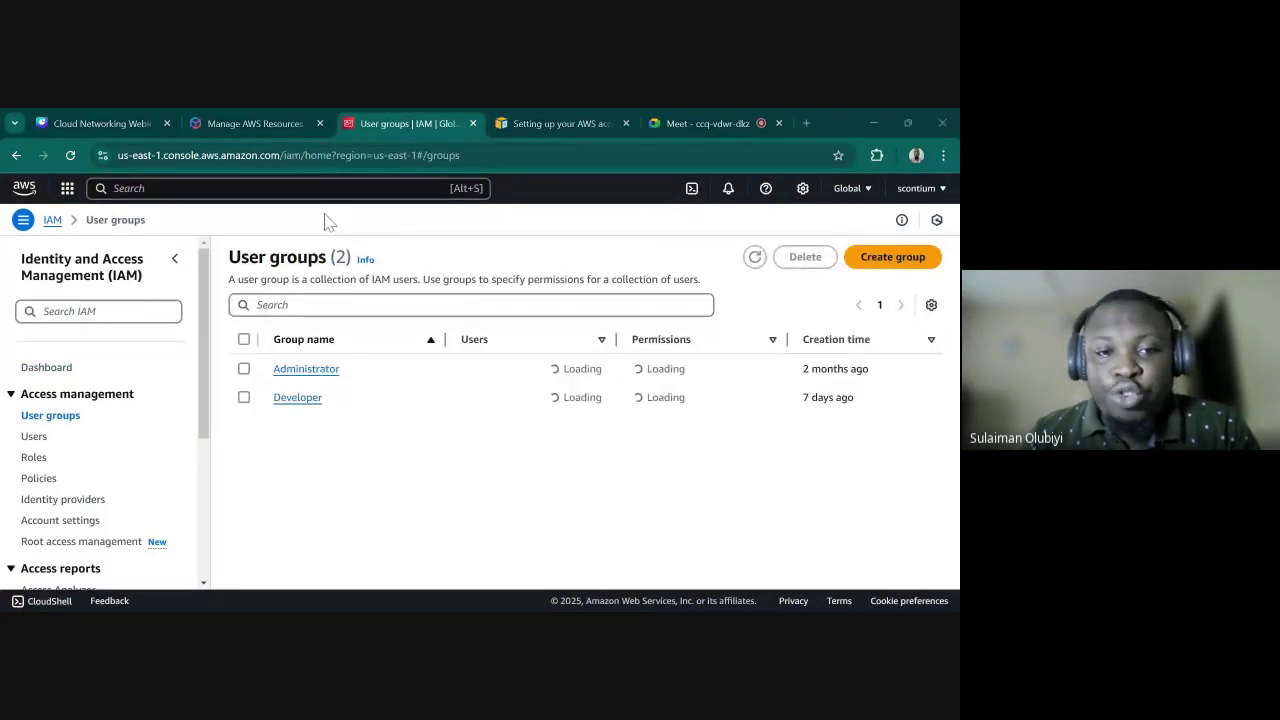
{"action": "left_click", "coordinate": [305, 368]}
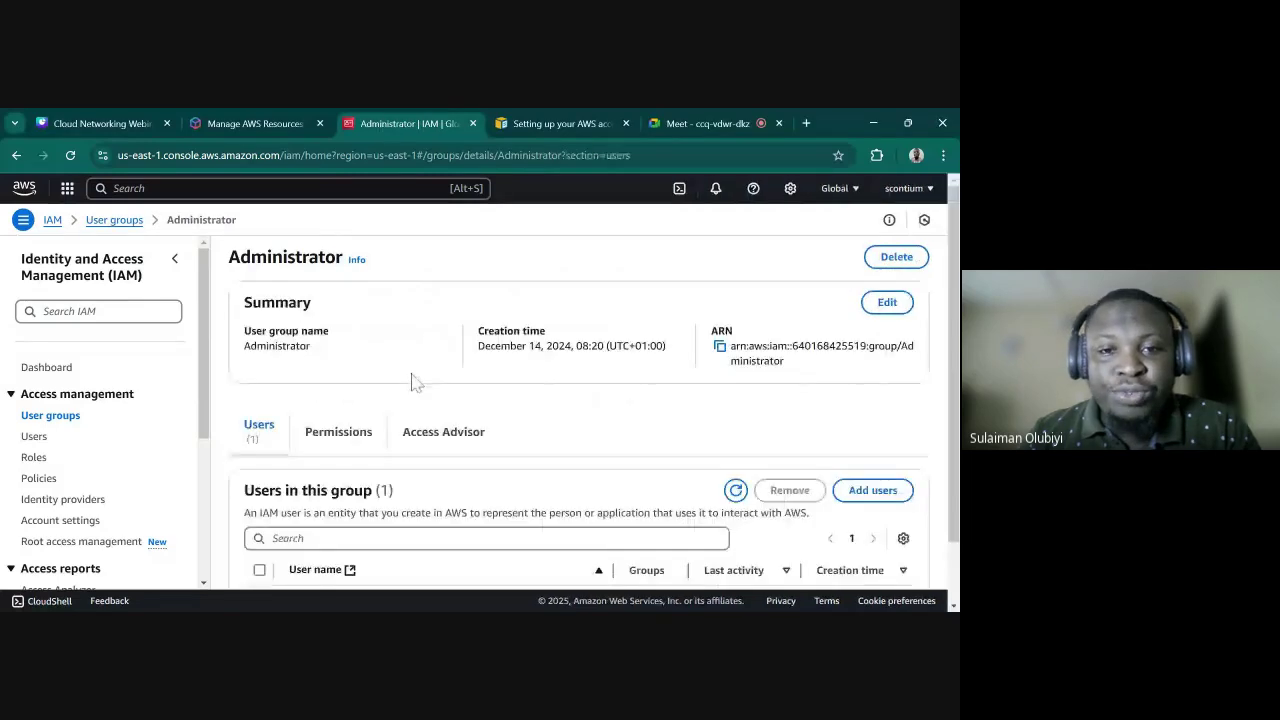
{"action": "scroll", "coordinate": [380, 410], "scroll_direction": "down", "scroll_amount": 2}
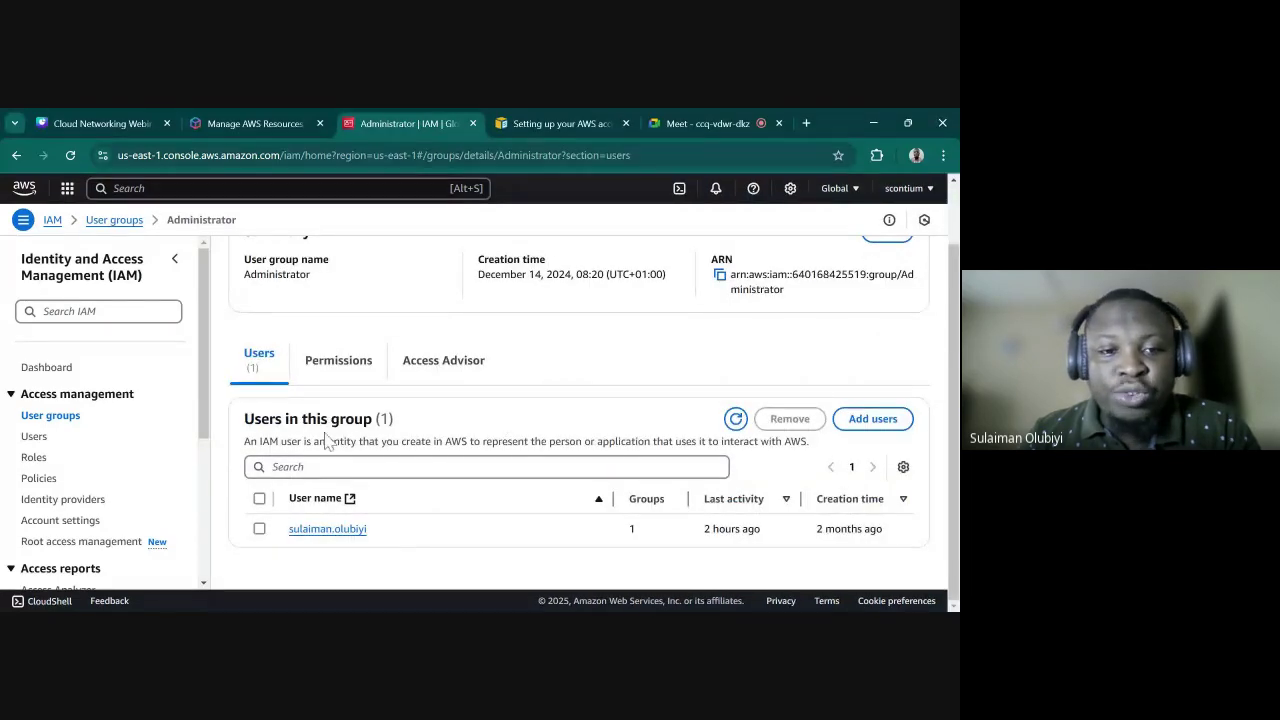
{"action": "left_click", "coordinate": [338, 360]}
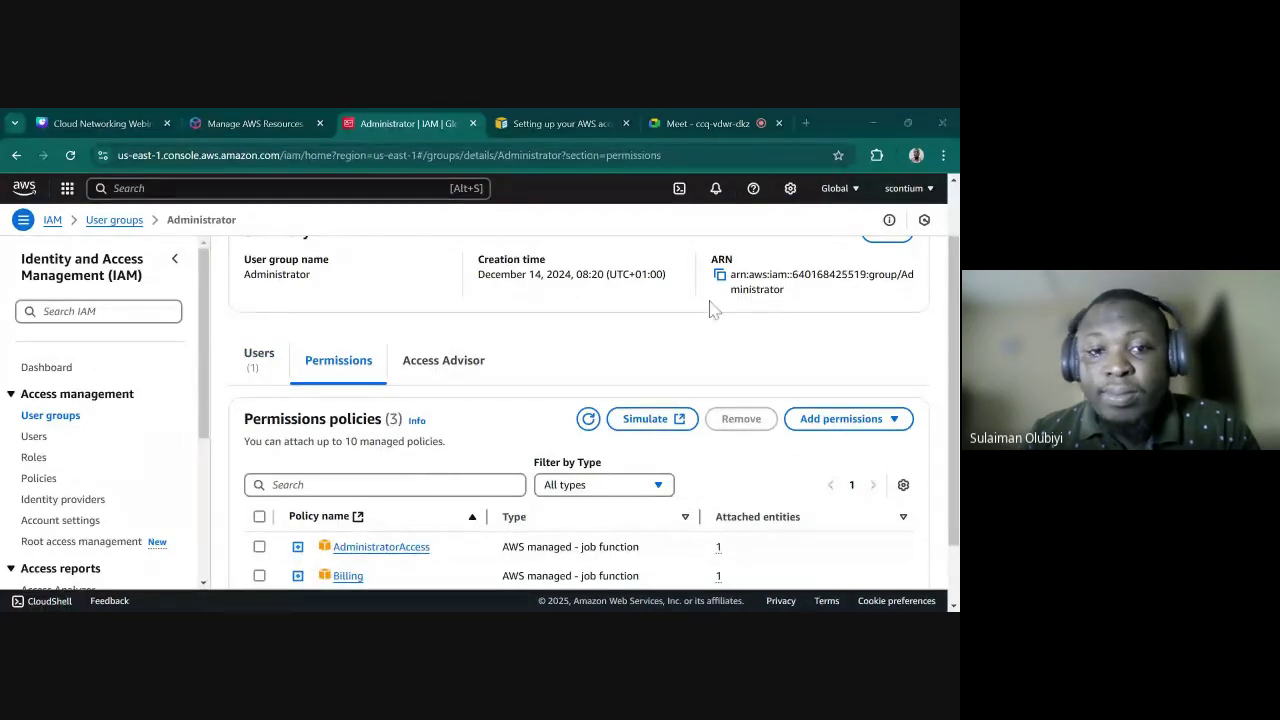
Attach AWSBillingConductorFullAccess, found by searching 'Bill', to the Administrator group.
{"action": "left_click", "coordinate": [835, 425]}
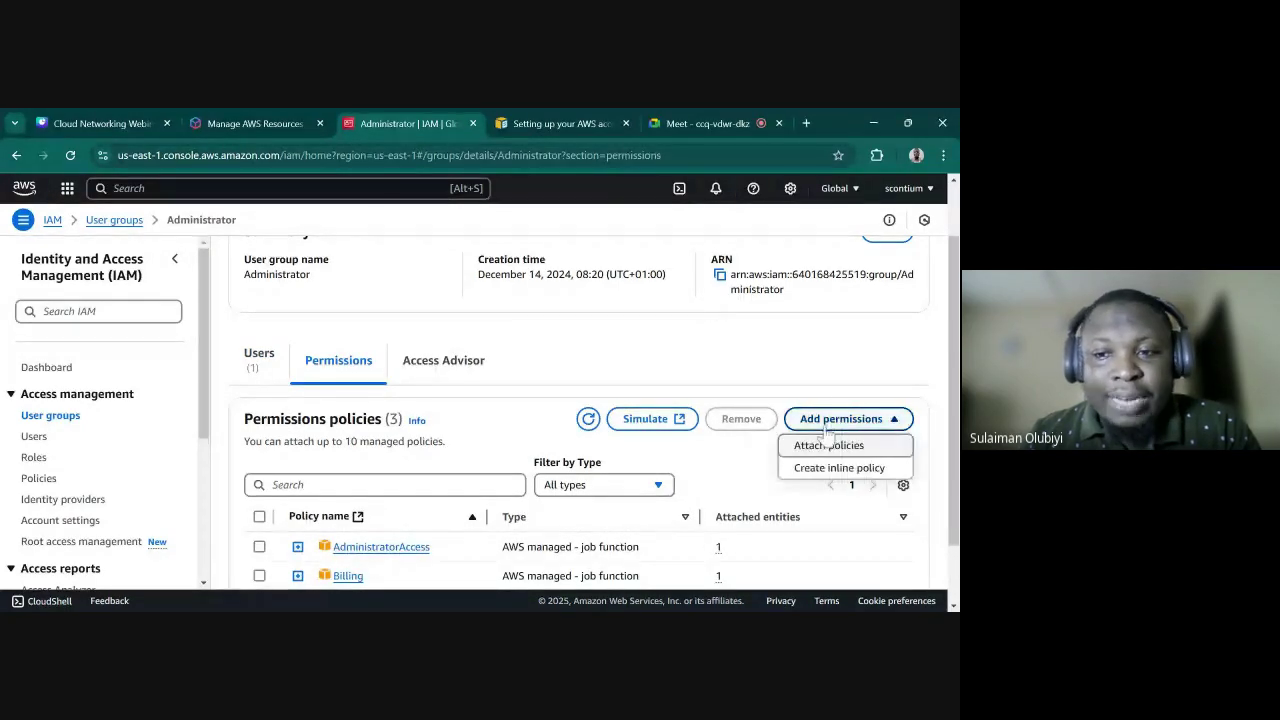
{"action": "left_click", "coordinate": [805, 447]}
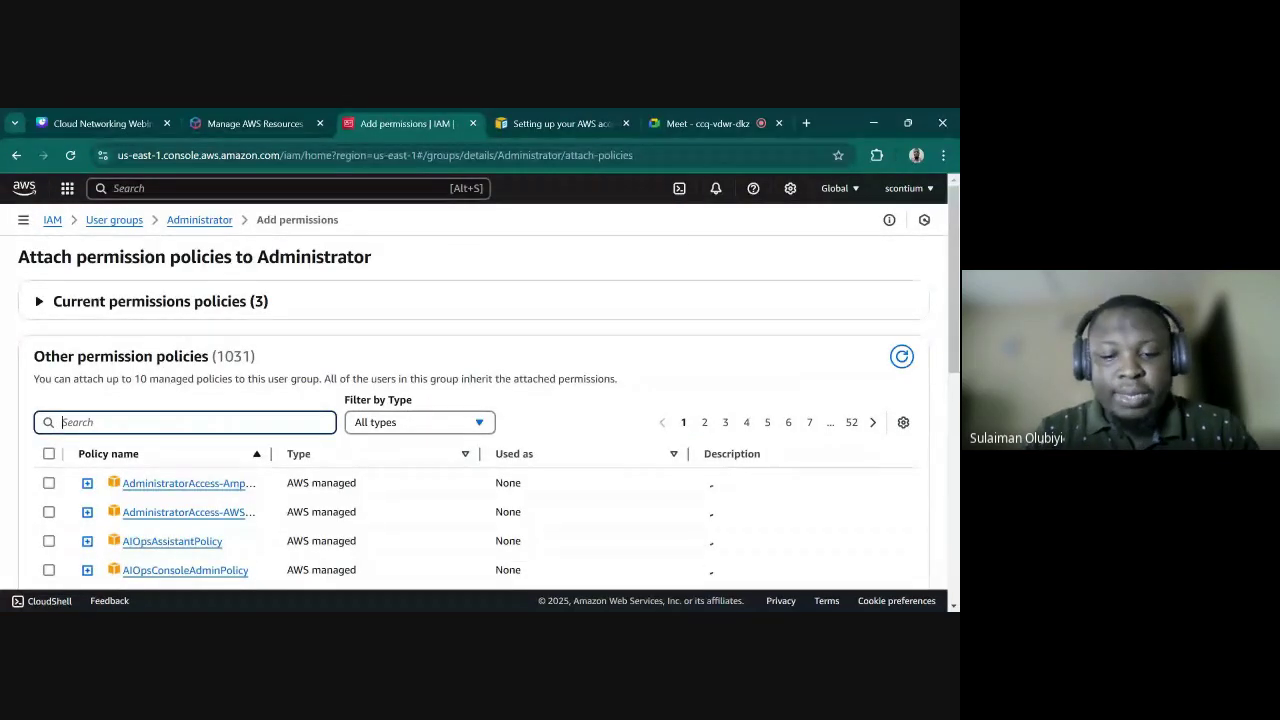
{"action": "type", "text": "ill"}
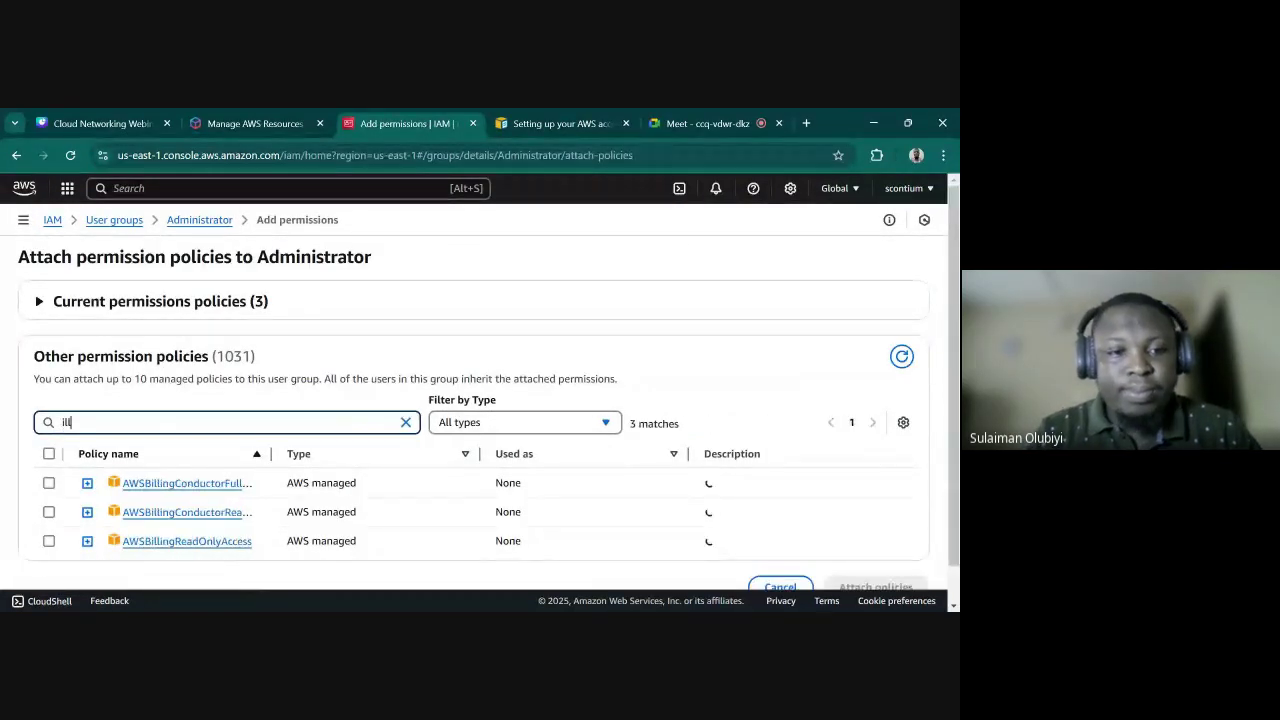
{"action": "key", "text": "BackSpace"}
{"action": "key", "text": "BackSpace"}
{"action": "key", "text": "BackSpace"}
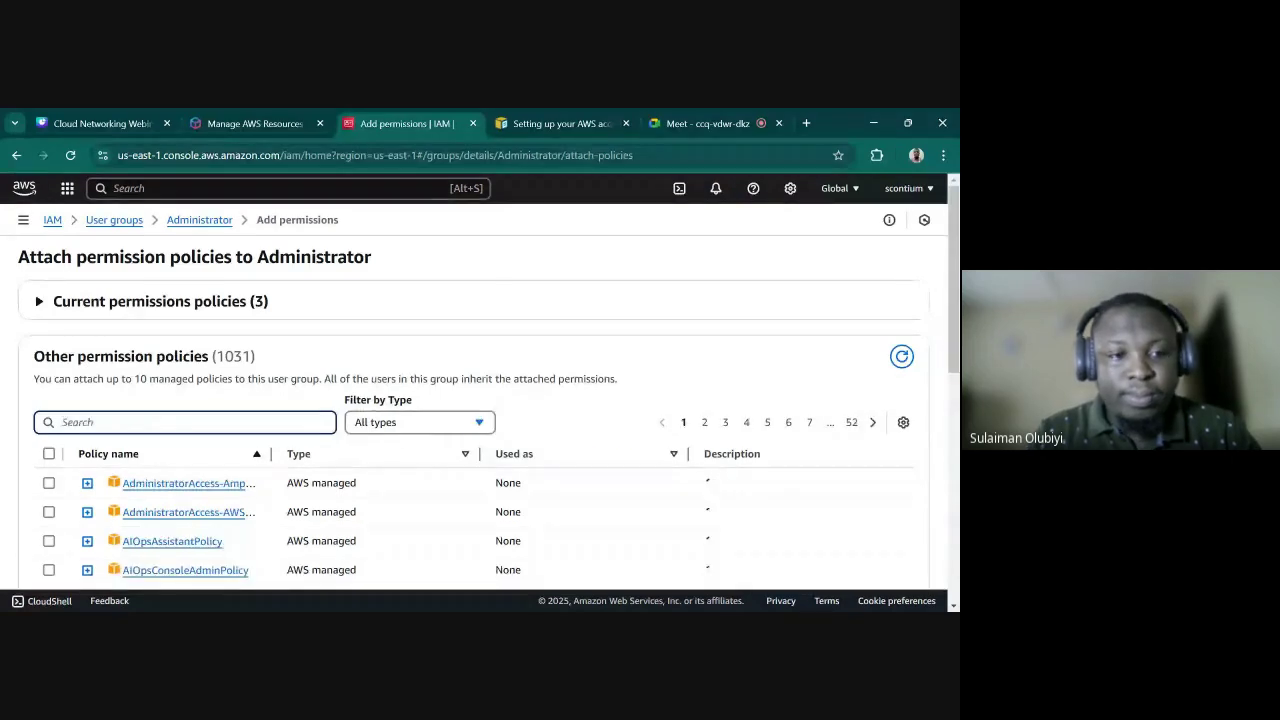
{"action": "type", "text": "B"}
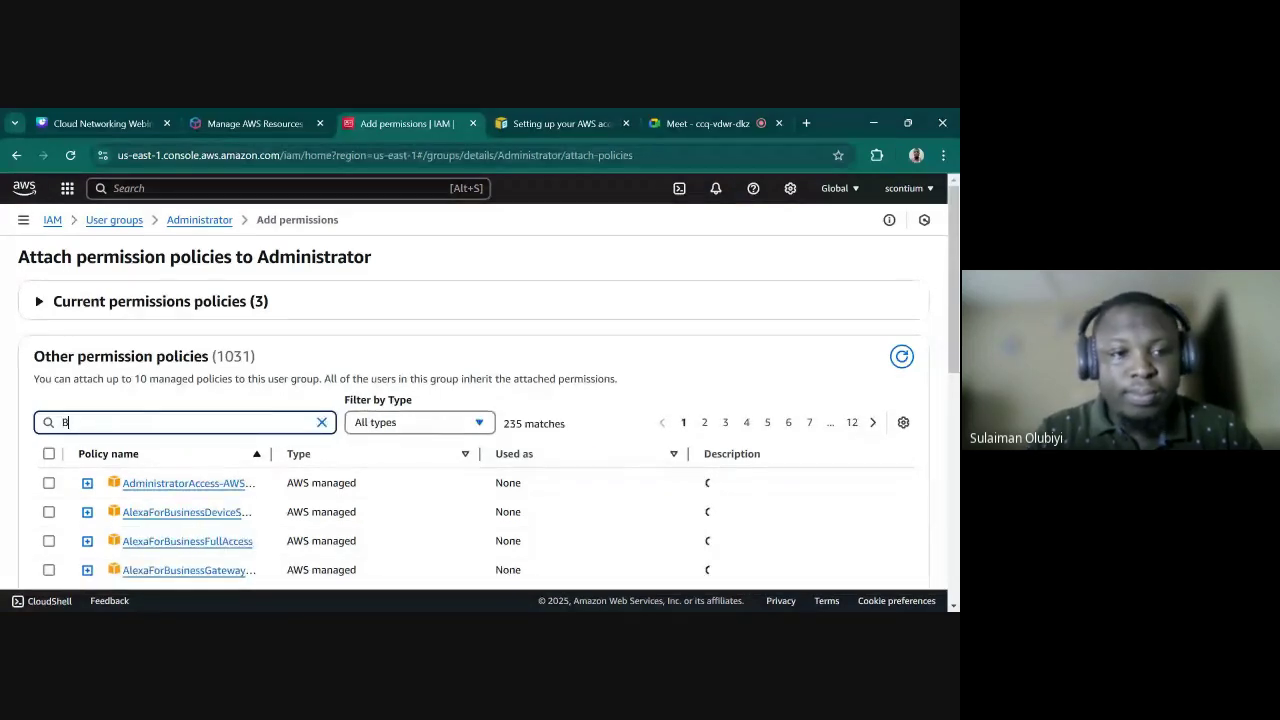
{"action": "type", "text": "ill"}
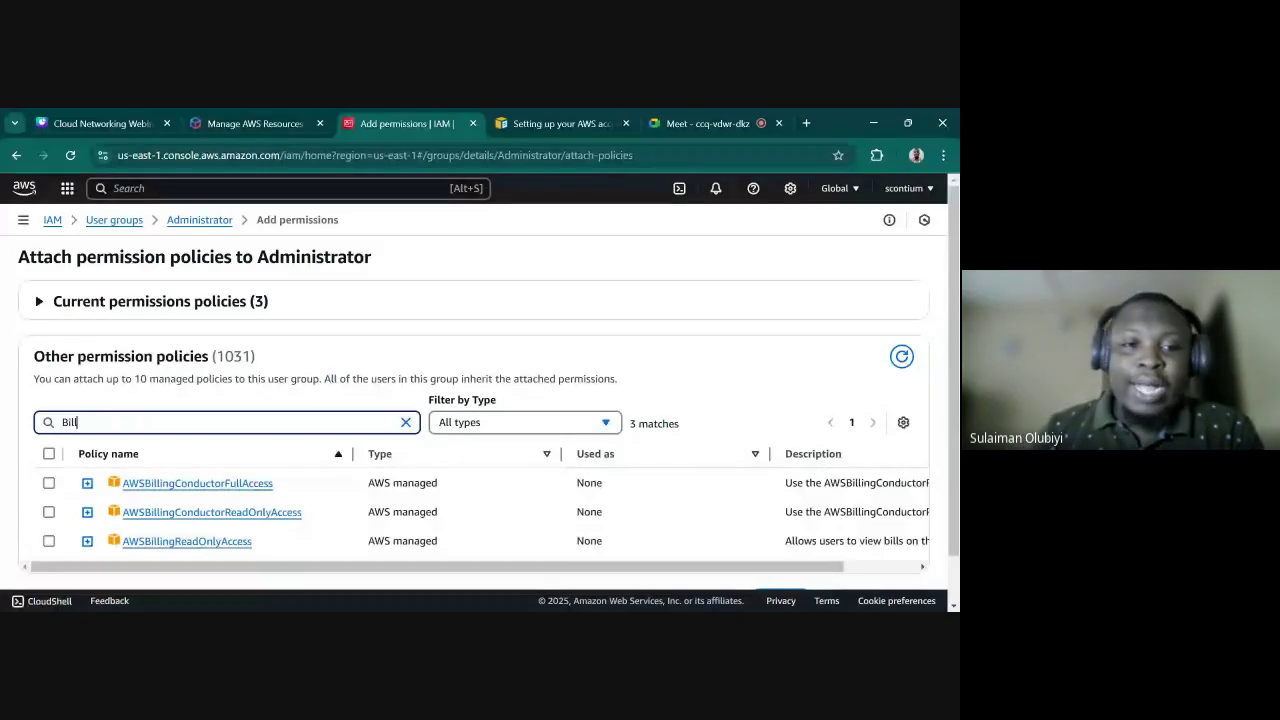
{"action": "left_click", "coordinate": [48, 483]}
{"action": "scroll", "coordinate": [640, 486], "scroll_direction": "down", "scroll_amount": 1}
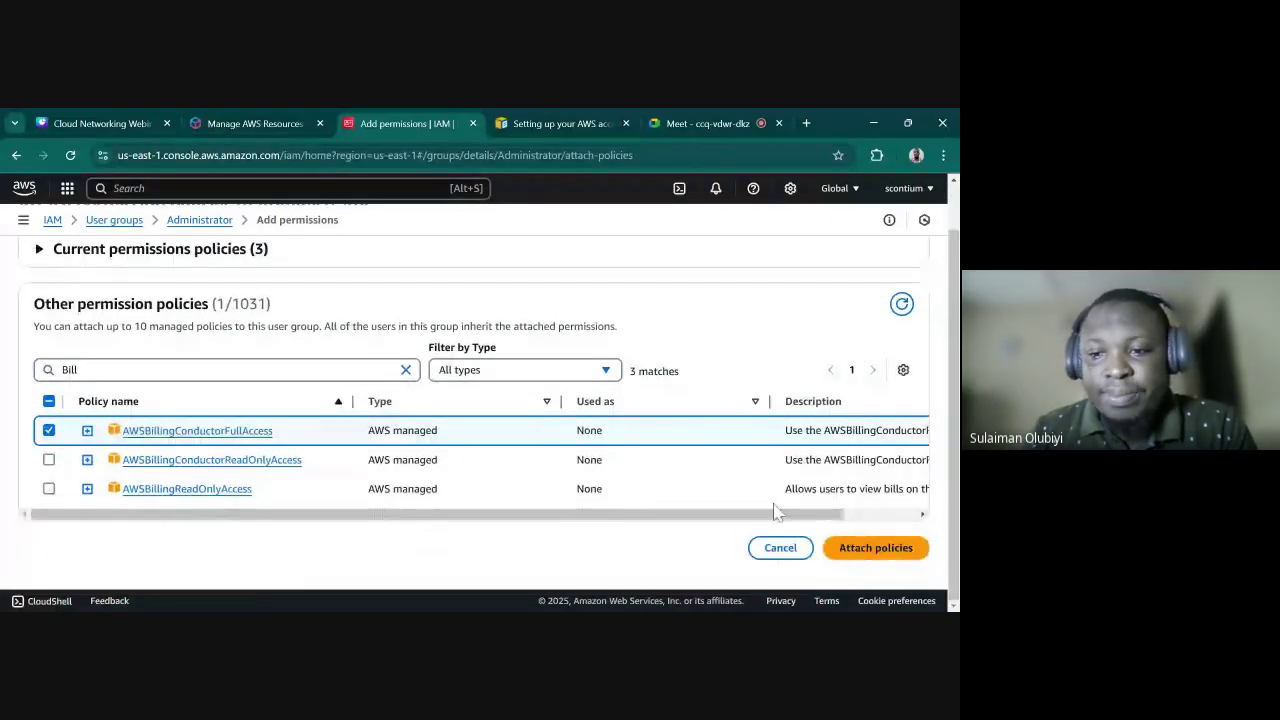
{"action": "left_click", "coordinate": [852, 550]}
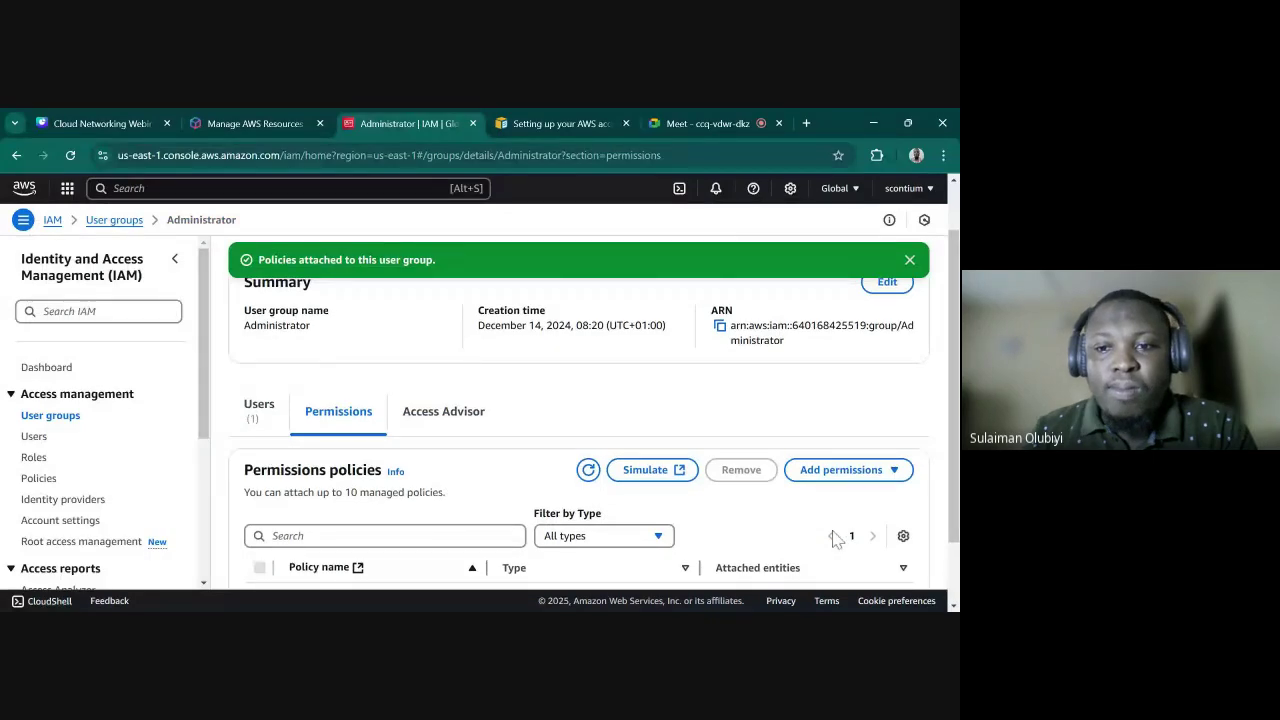
Open the second IAM user's page and scroll to its four permissions policies.
{"action": "scroll", "coordinate": [610, 460], "scroll_direction": "down", "scroll_amount": 2}
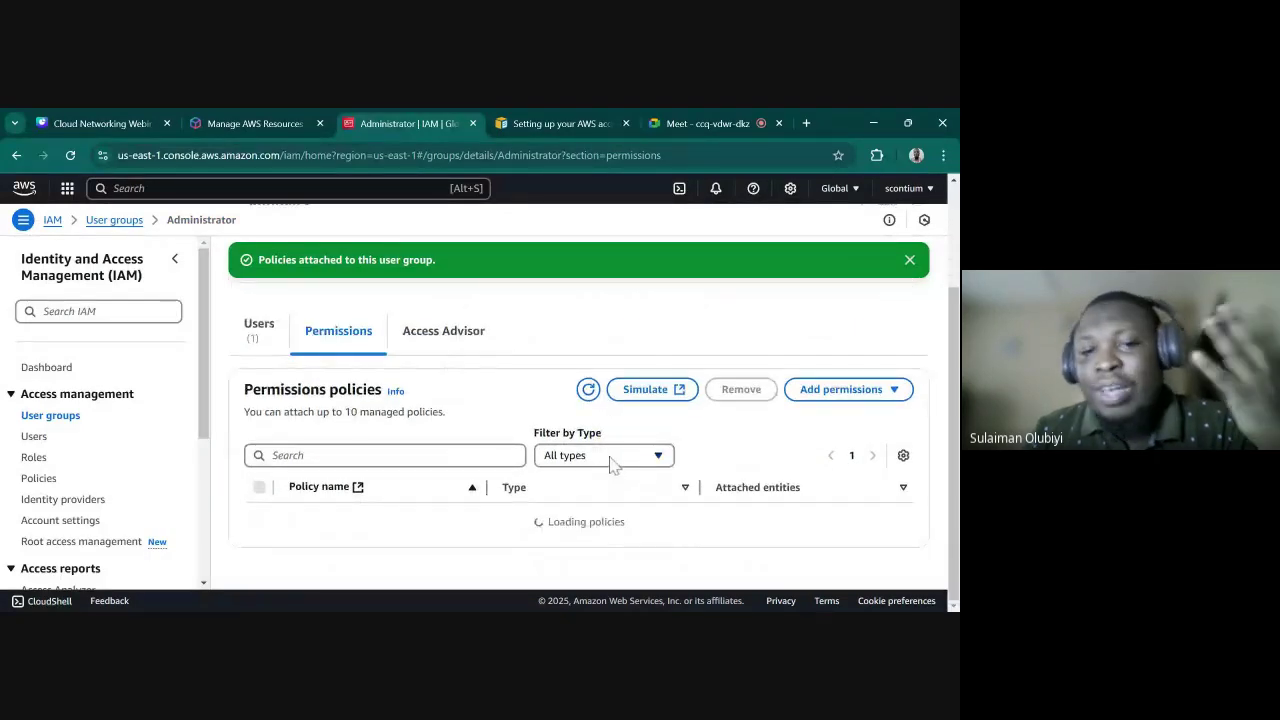
{"action": "scroll", "coordinate": [560, 475], "scroll_direction": "down", "scroll_amount": 2}
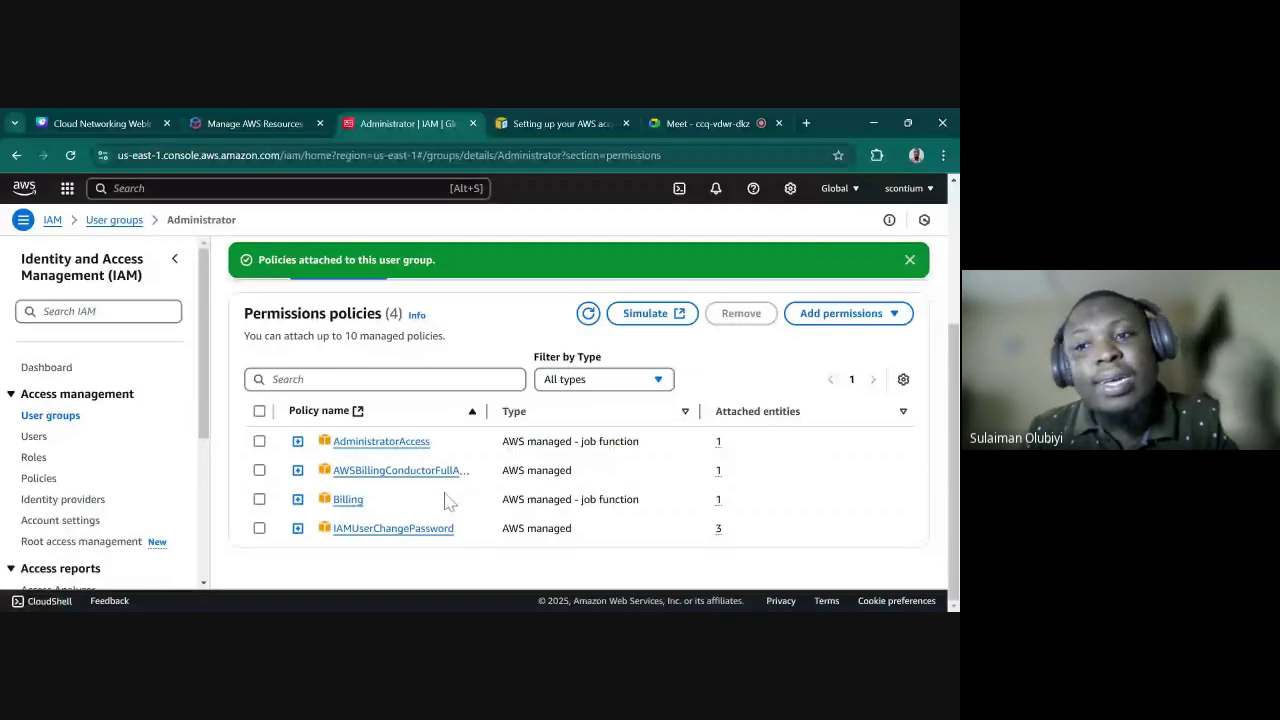
{"action": "left_click", "coordinate": [36, 438]}
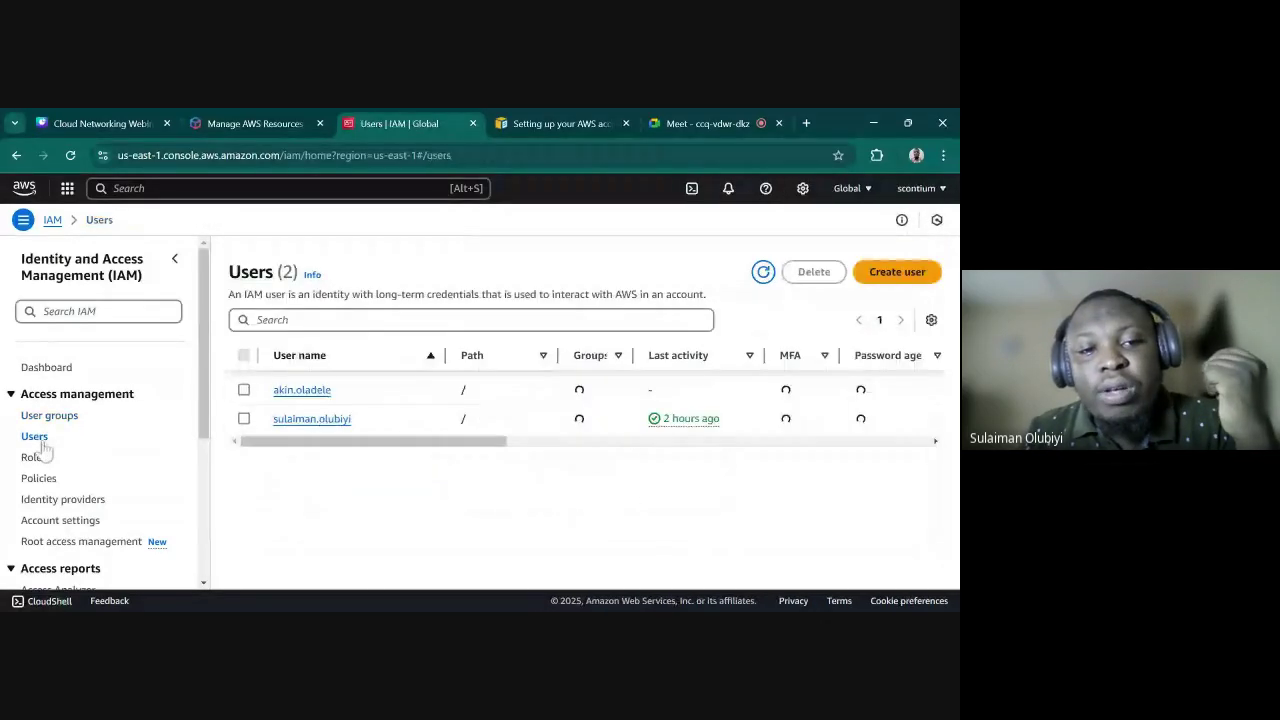
{"action": "left_click", "coordinate": [294, 424]}
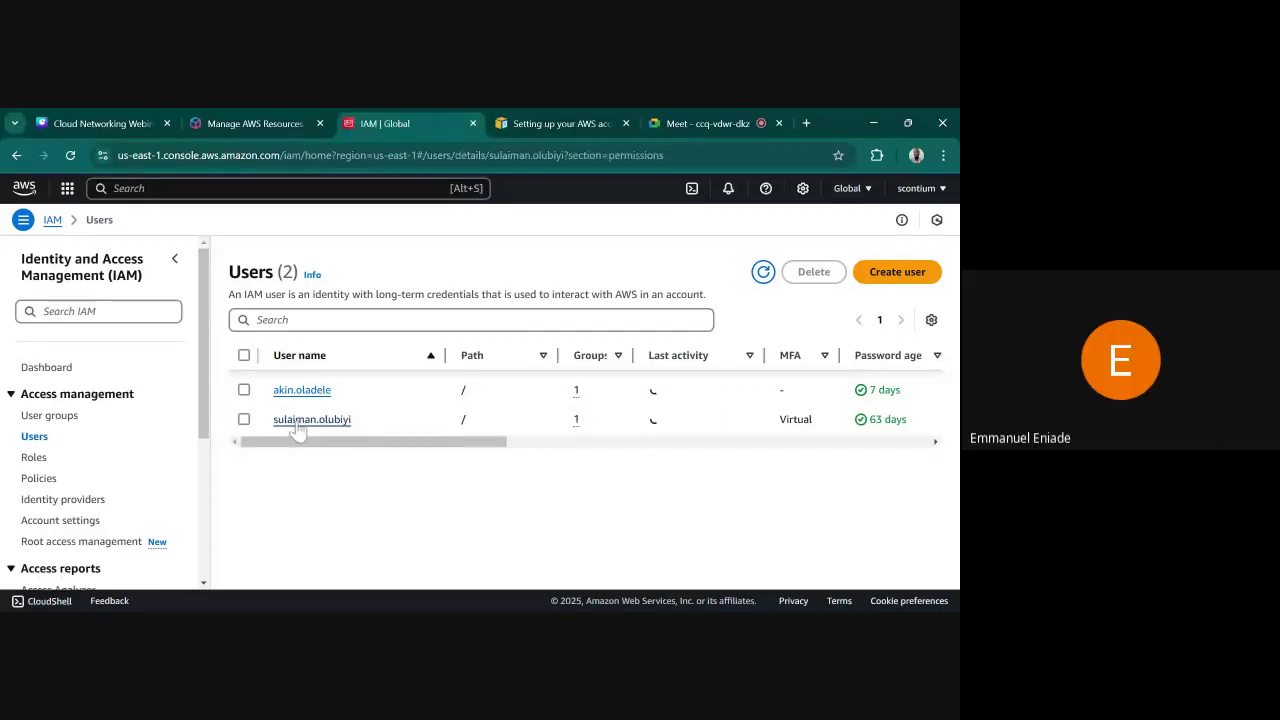
{"action": "scroll", "coordinate": [362, 437], "scroll_direction": "down", "scroll_amount": 2}
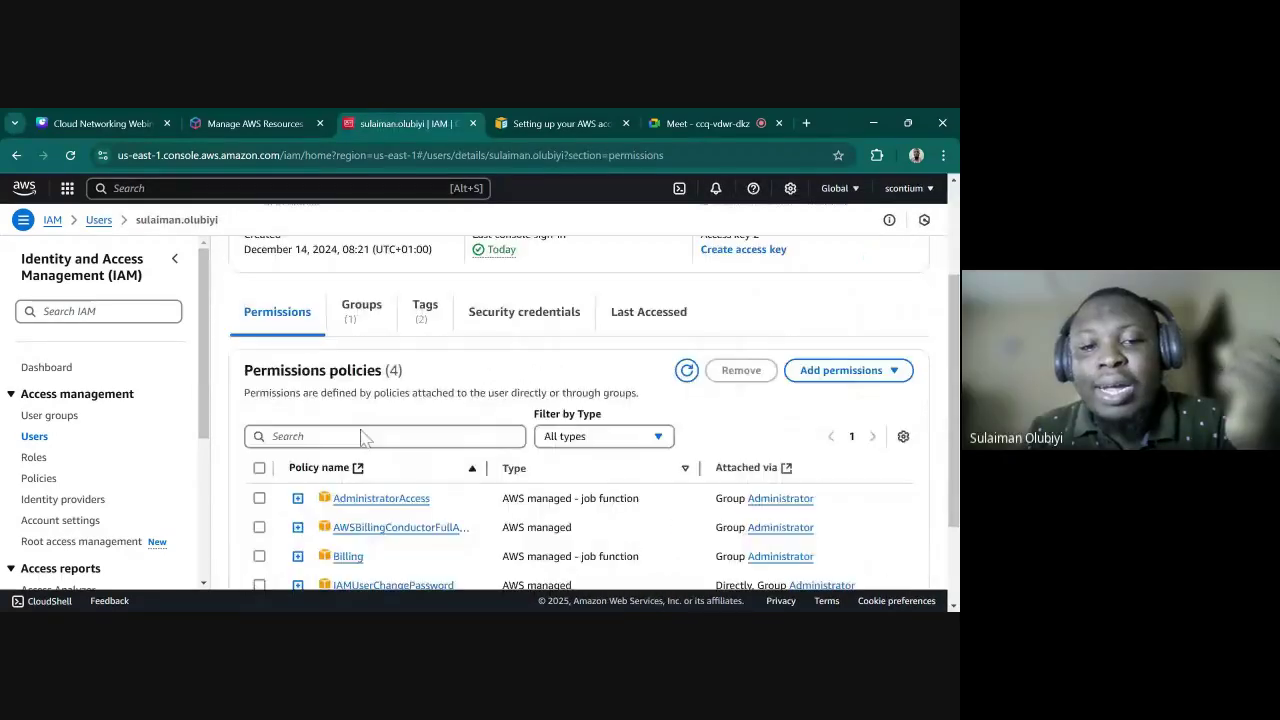
{"action": "scroll", "coordinate": [362, 437], "scroll_direction": "down", "scroll_amount": 1}
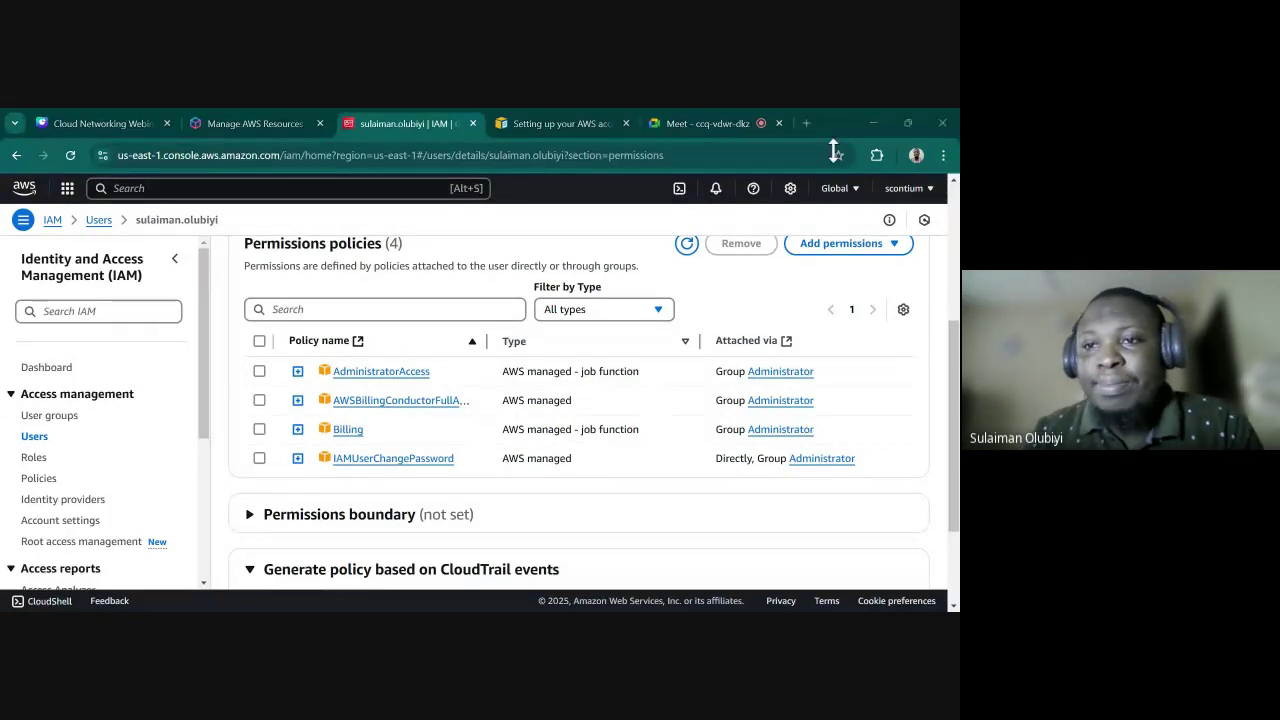
Sign out of the root account from the account menu.
{"action": "left_click", "coordinate": [903, 188]}
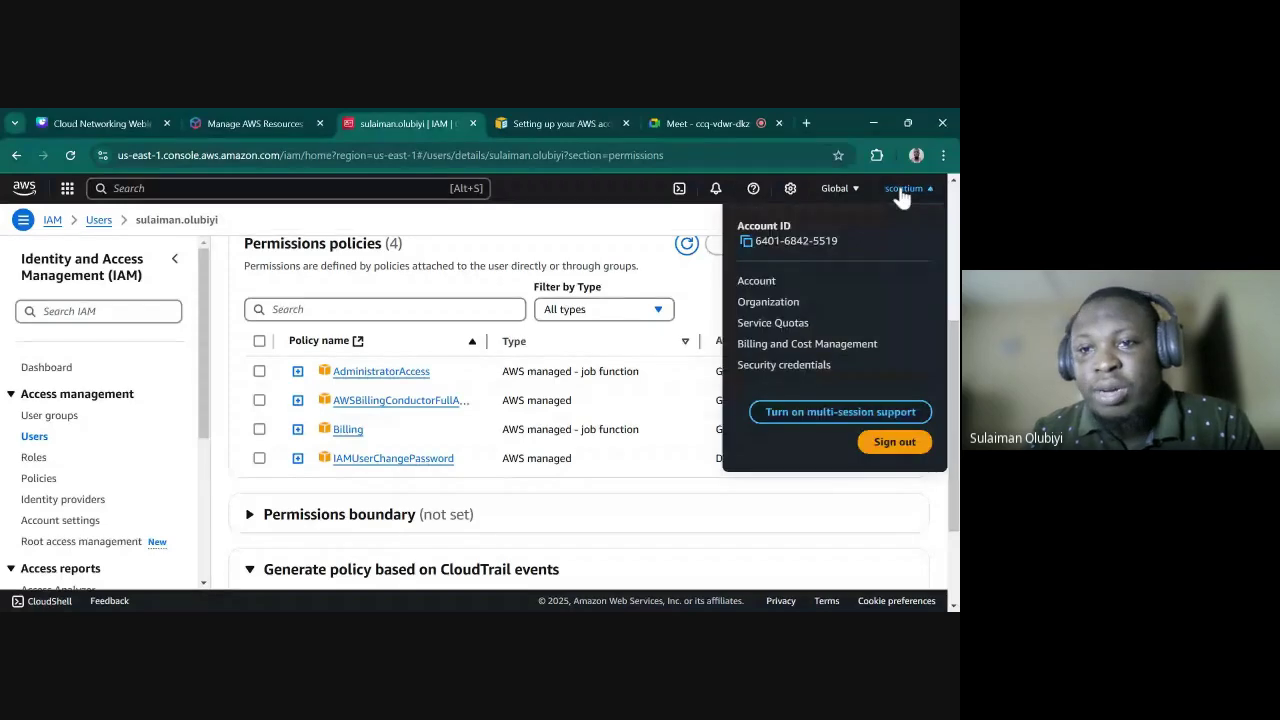
{"action": "left_click", "coordinate": [893, 438]}
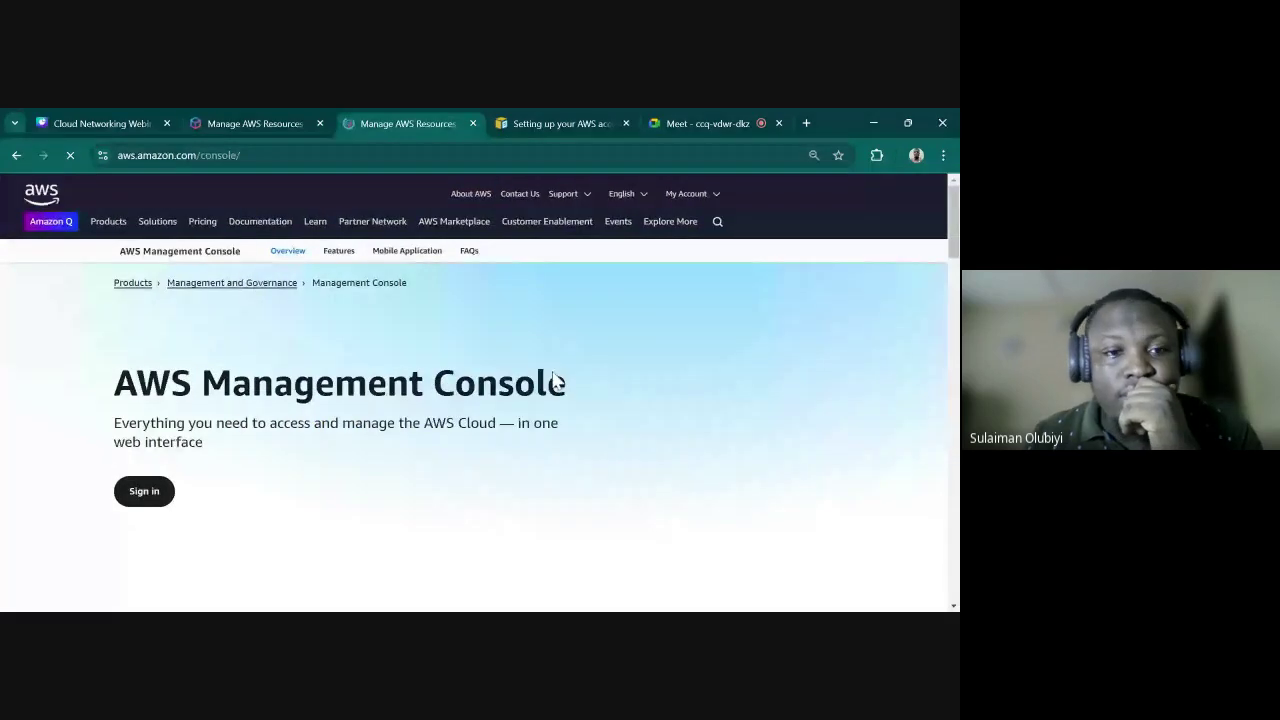
Sign in as the IAM user, entering the account alias with the saved username and password.
{"action": "left_click", "coordinate": [144, 491]}
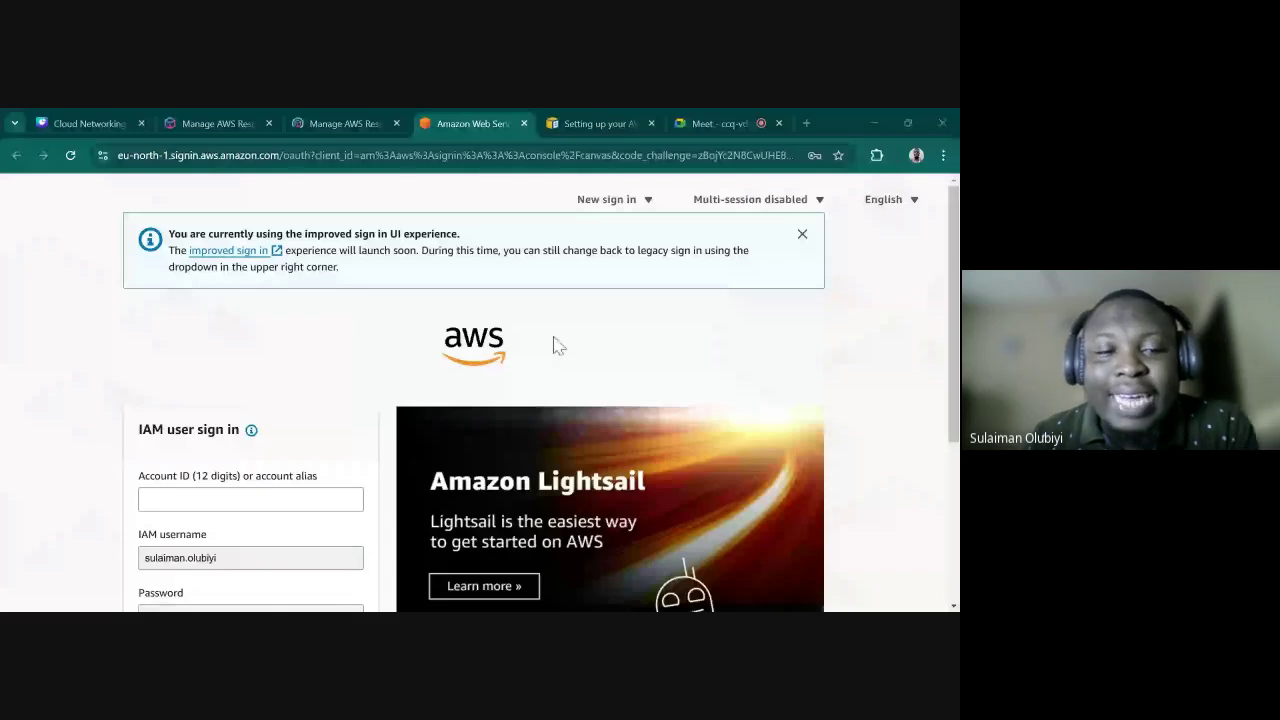
{"action": "scroll", "coordinate": [558, 346], "scroll_direction": "down", "scroll_amount": 2}
{"action": "left_click", "coordinate": [250, 349]}
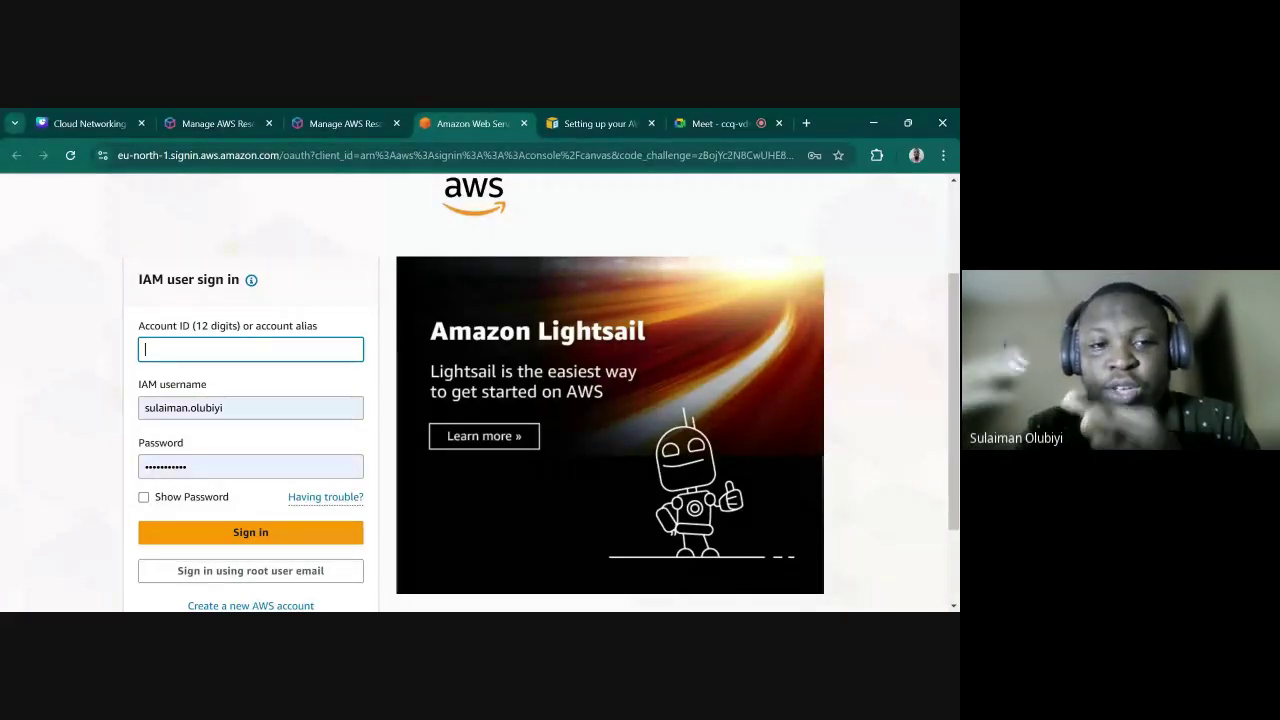
{"action": "type", "text": "sco"}
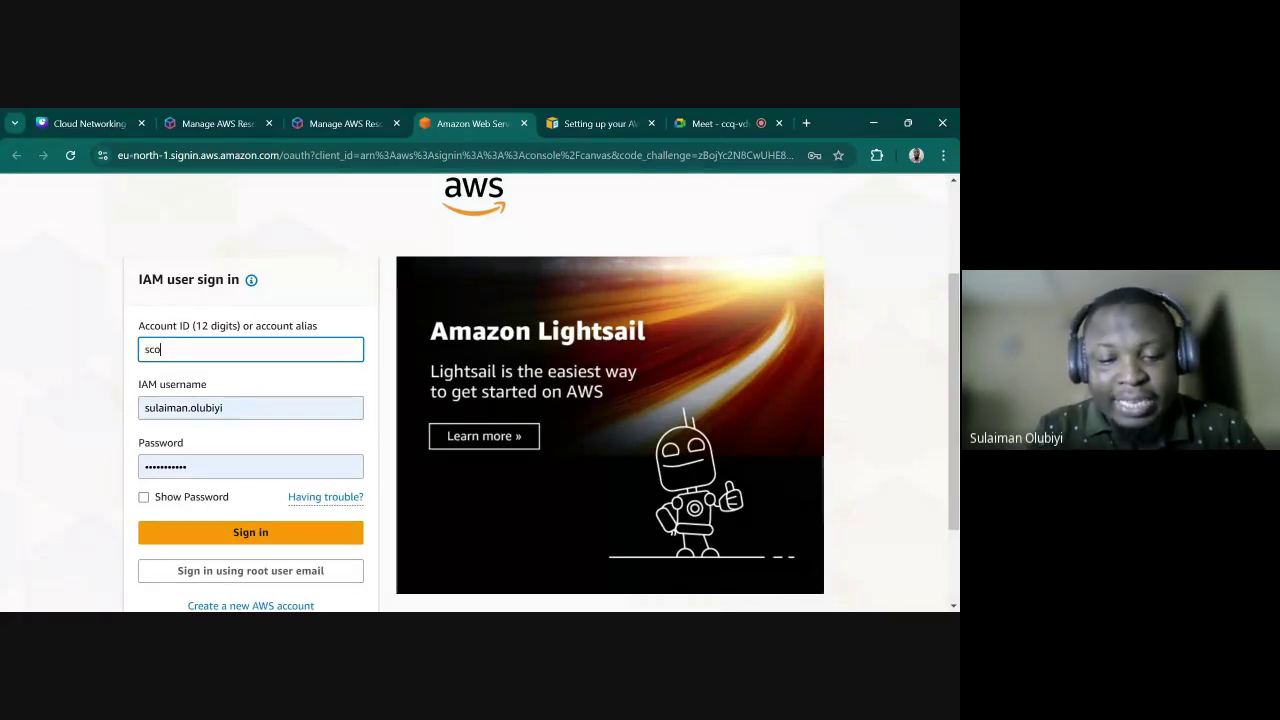
{"action": "type", "text": "ntinum"}
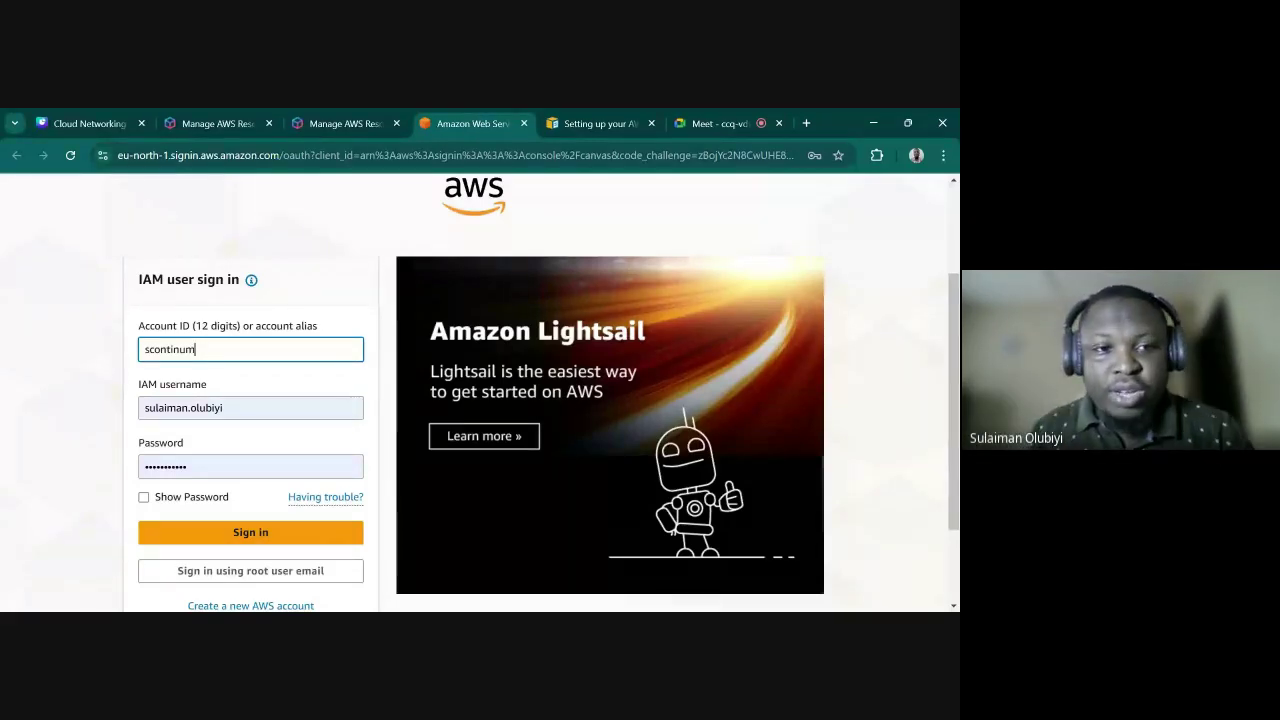
{"action": "left_click", "coordinate": [233, 534]}
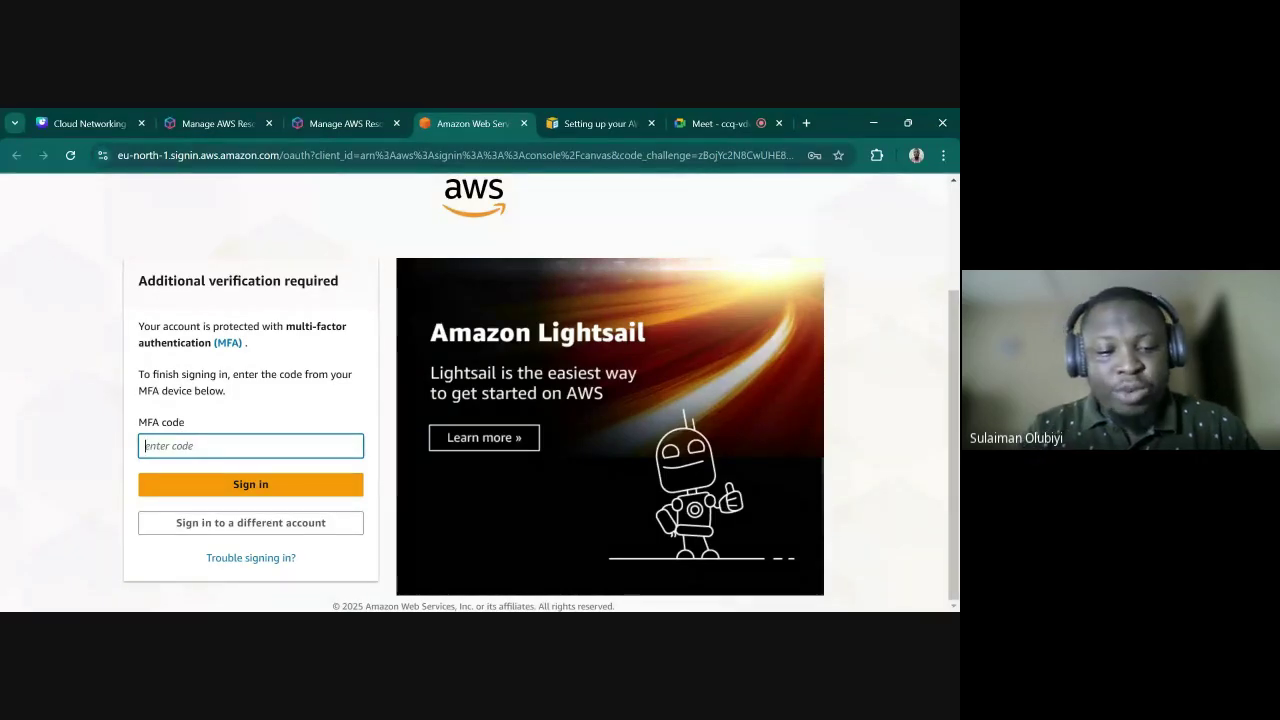
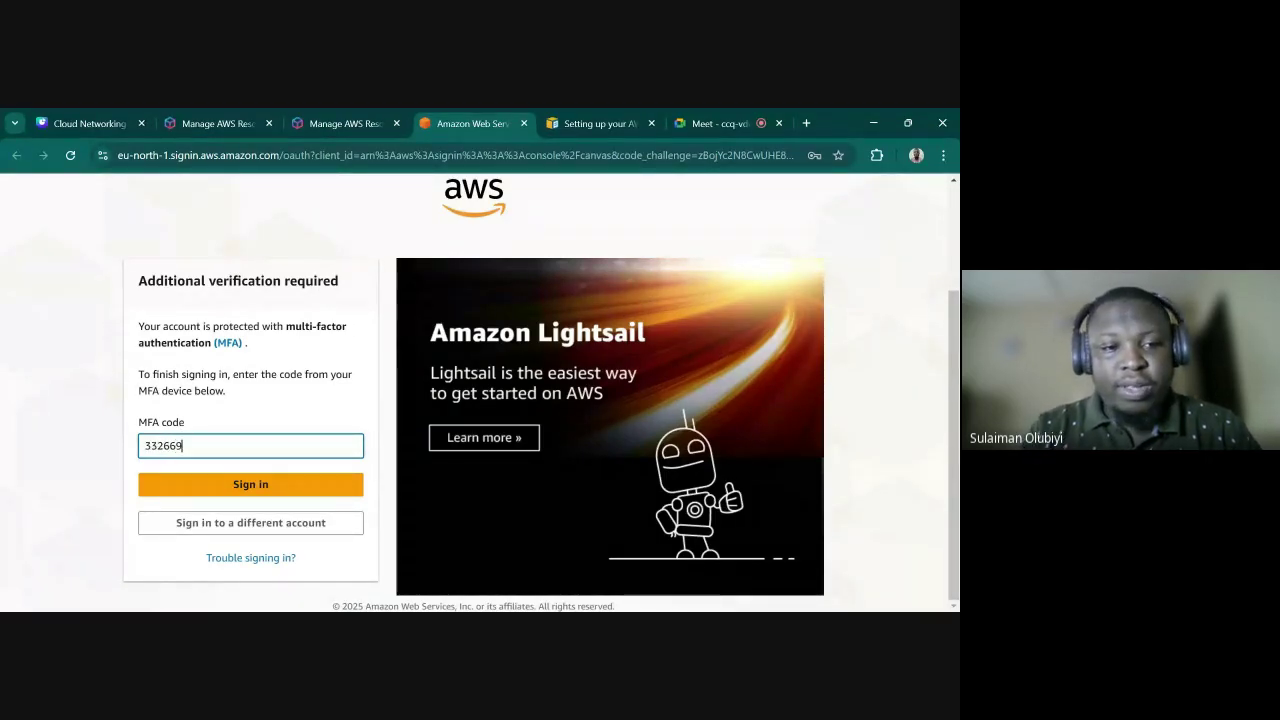
Enter the six-digit MFA code from the authenticator app and finish signing in.
{"action": "key", "text": "BackSpace"}
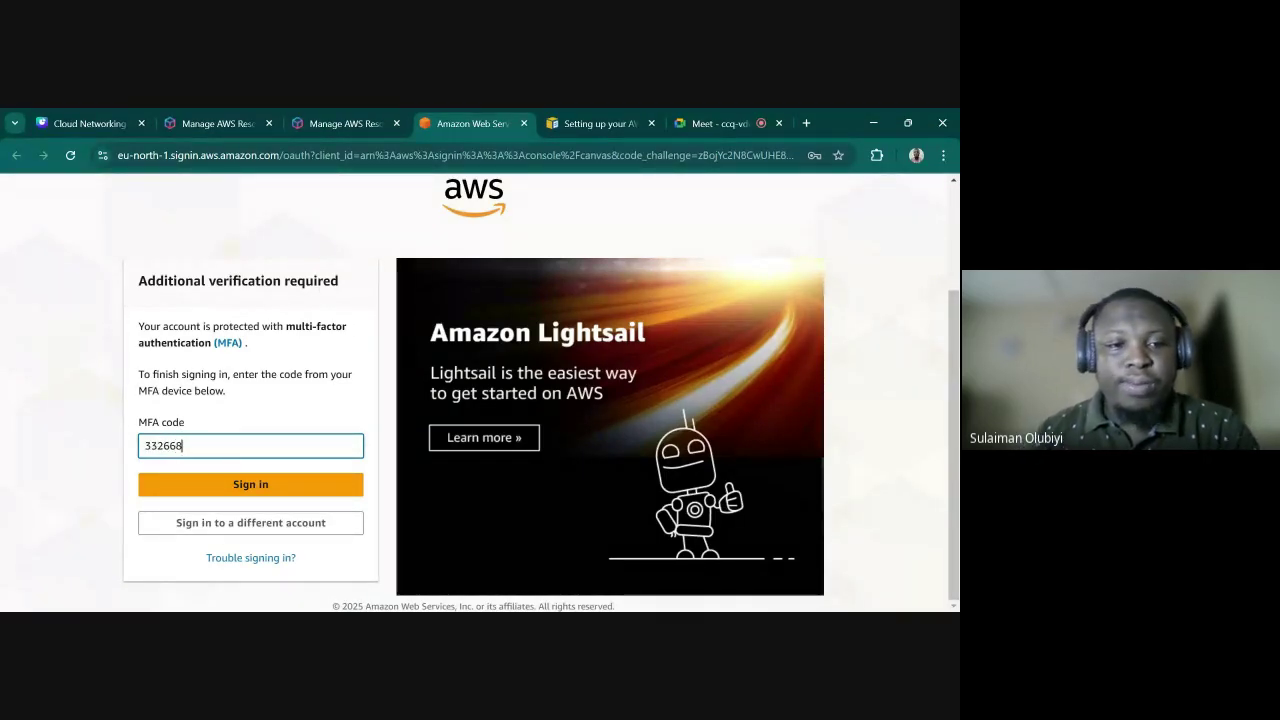
{"action": "left_click", "coordinate": [212, 486]}
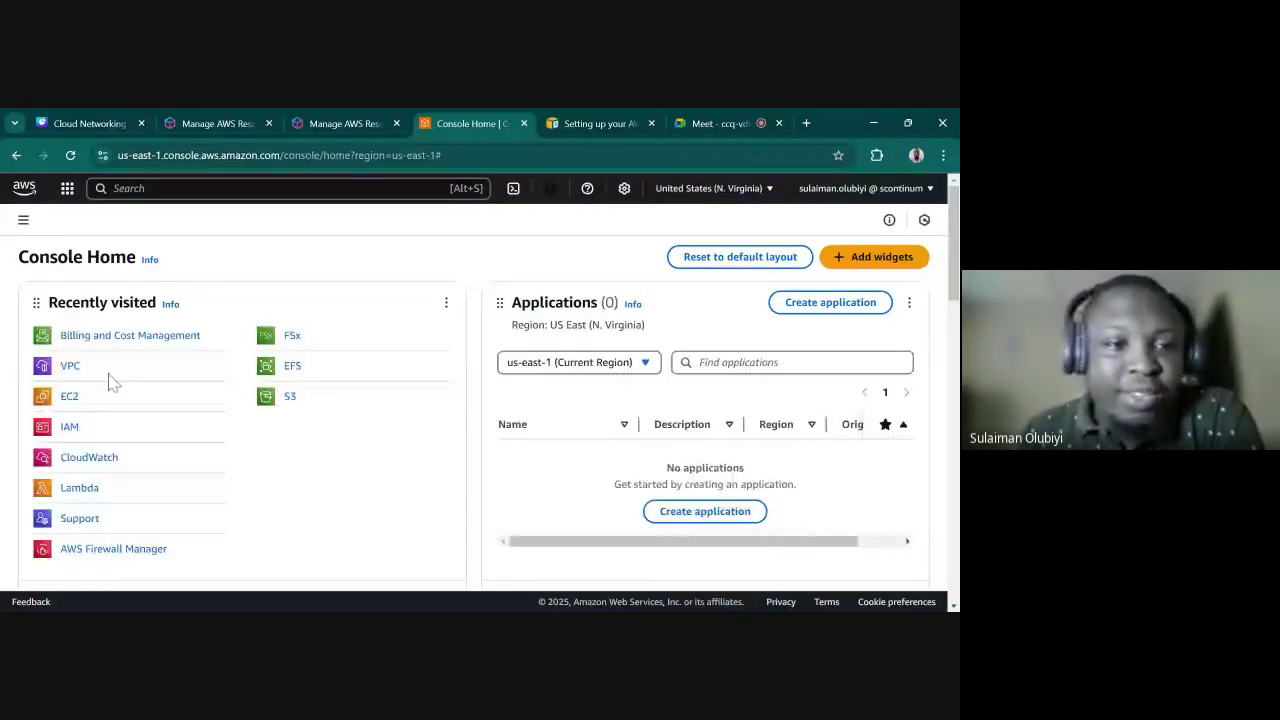
Open the VPC service to show the US East (N. Virginia) VPC dashboard.
{"action": "left_click", "coordinate": [70, 367]}
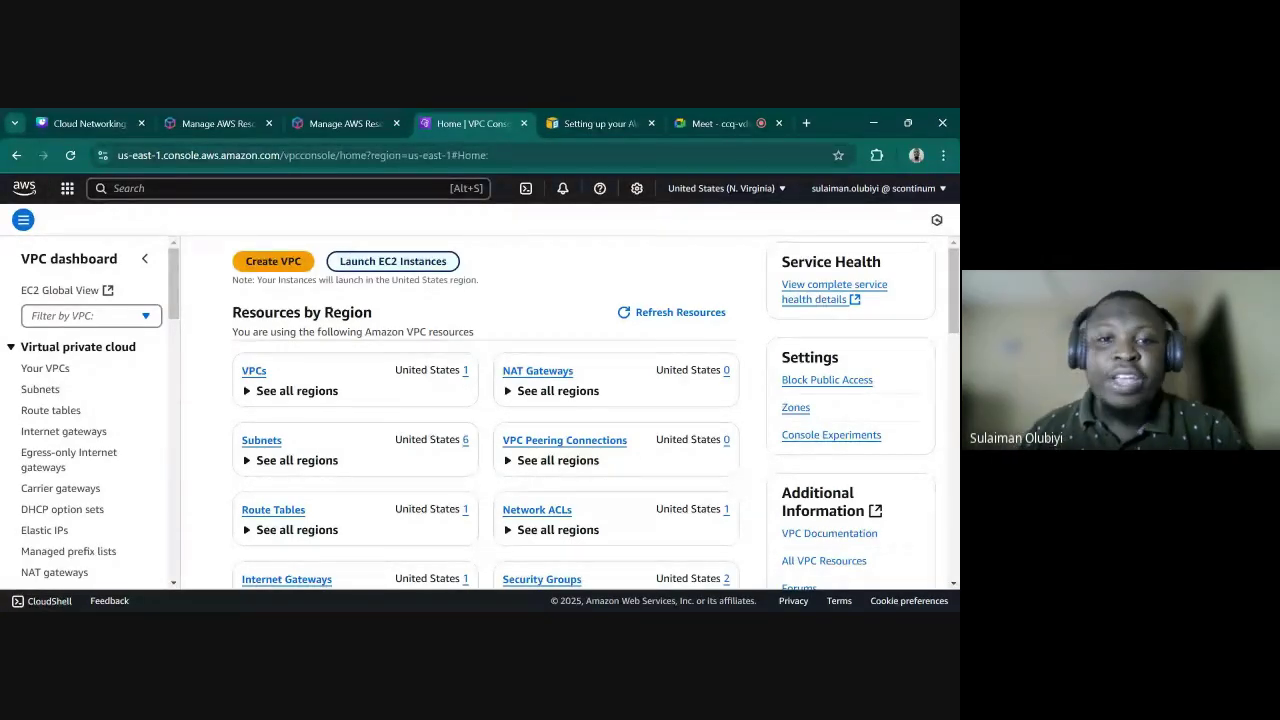
Select the existing VPC in the VPC list and view its CIDRs tab showing 172.31.0.0/16.
{"action": "left_click", "coordinate": [254, 372]}
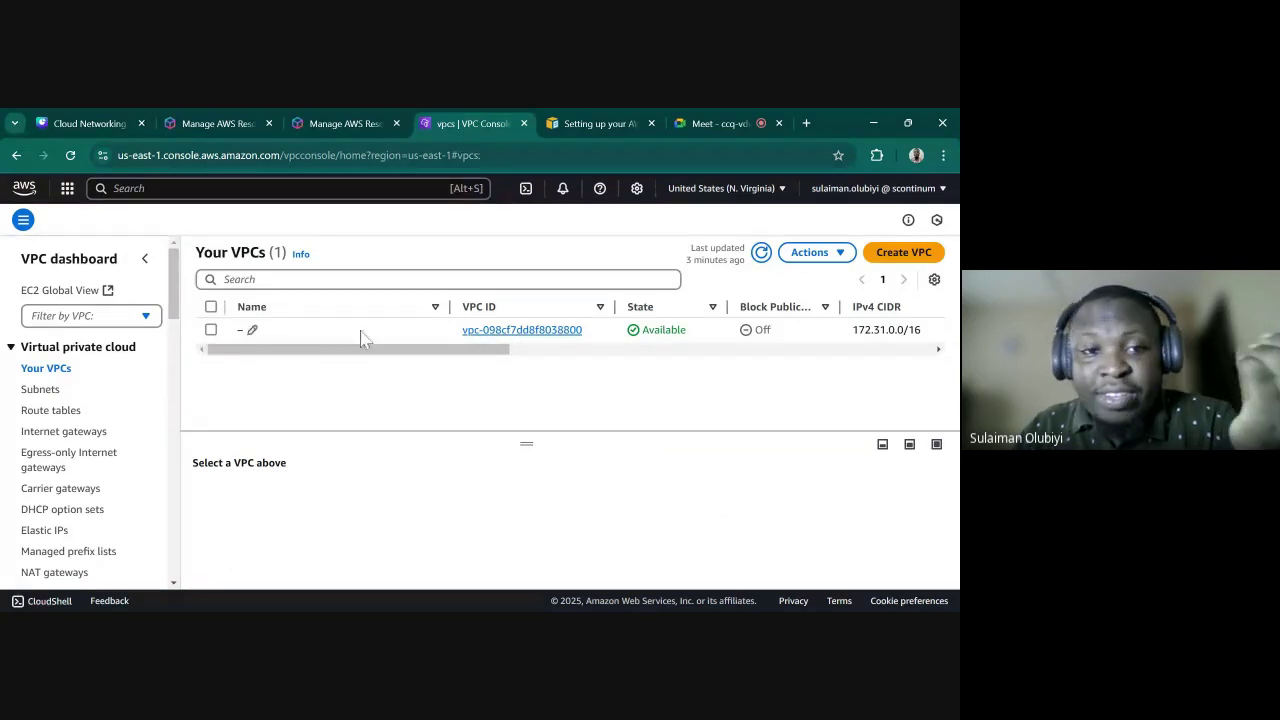
{"action": "left_click", "coordinate": [213, 331]}
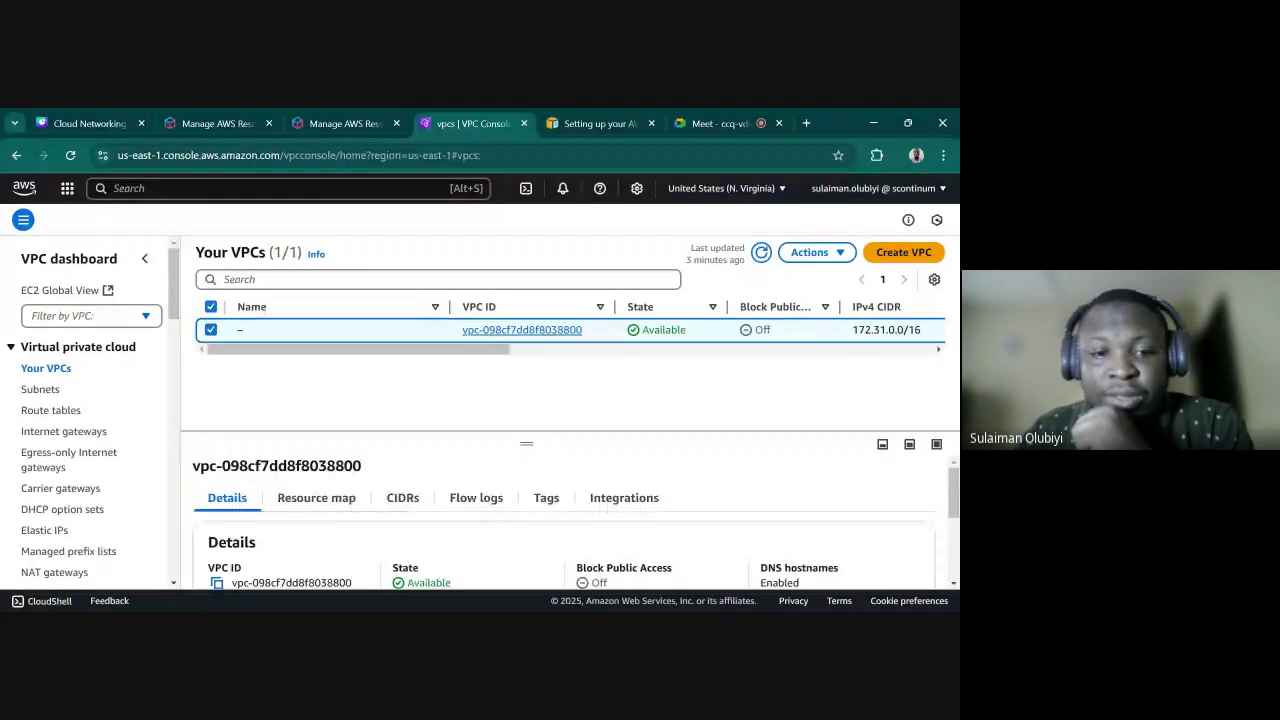
{"action": "scroll", "coordinate": [445, 532], "scroll_direction": "down", "scroll_amount": 1}
{"action": "scroll", "coordinate": [447, 533], "scroll_direction": "up", "scroll_amount": 1}
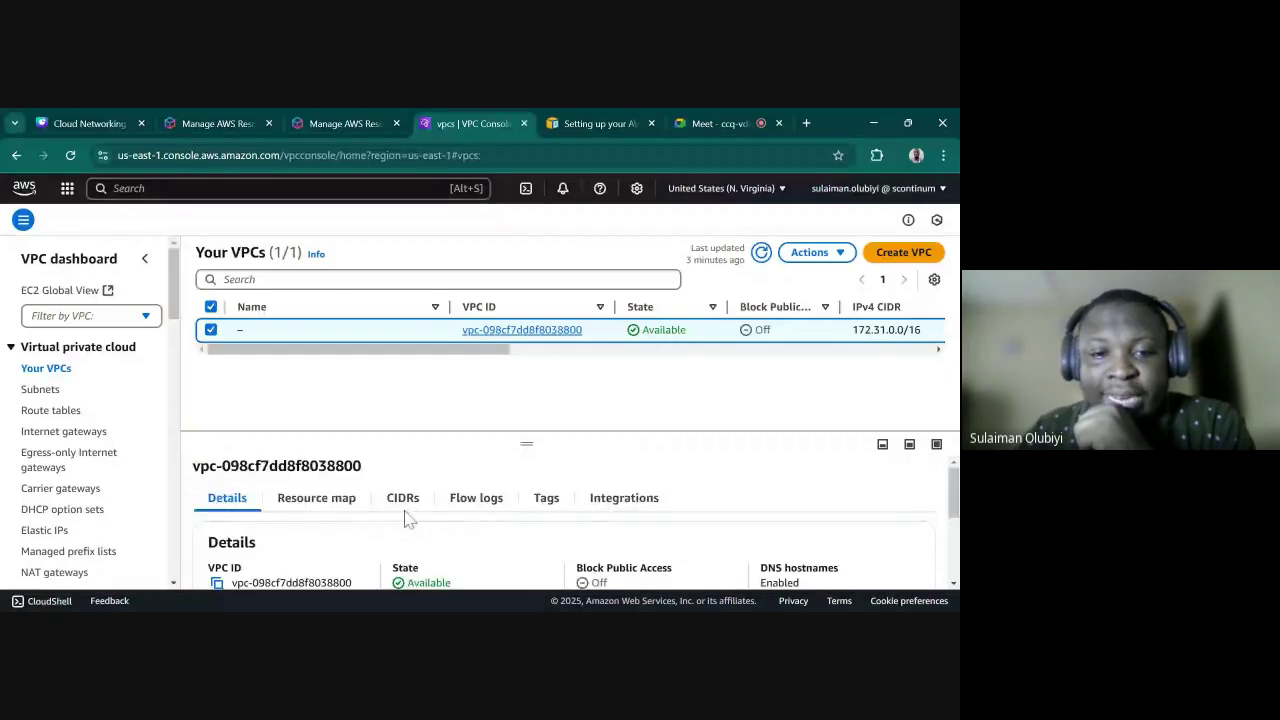
{"action": "left_click", "coordinate": [403, 500]}
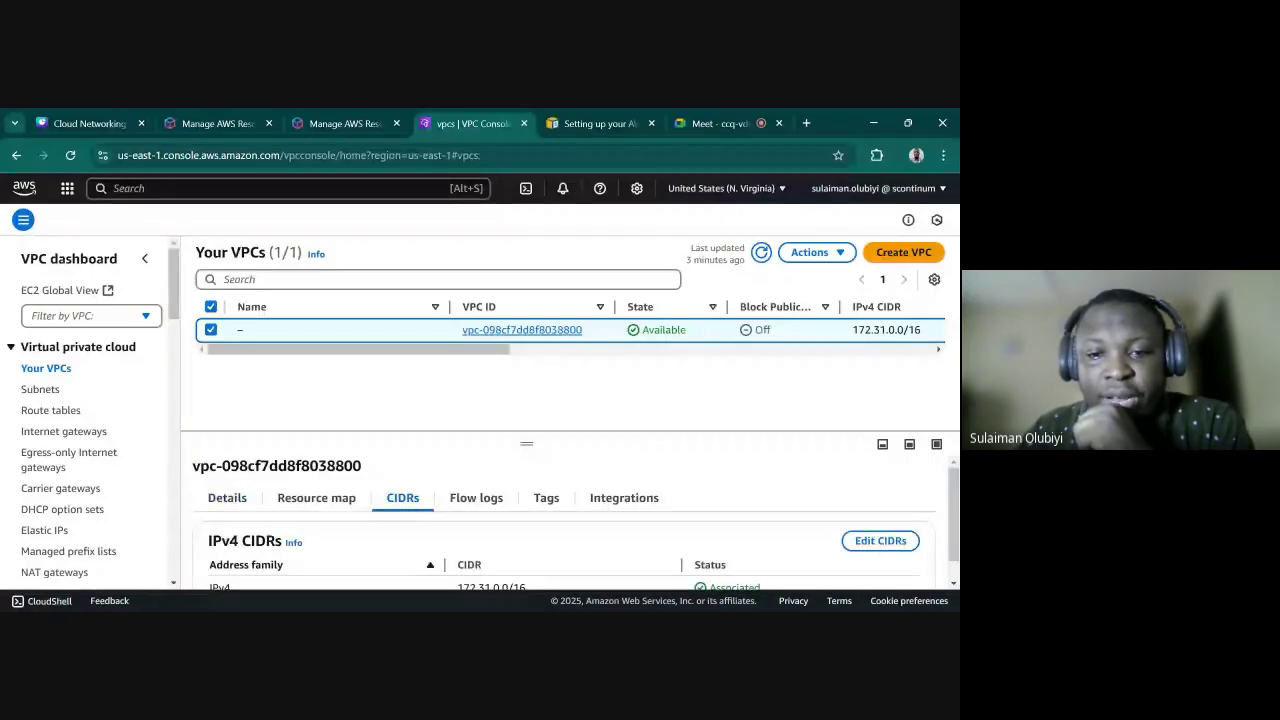
{"action": "left_click_drag", "start_coordinate": [527, 443], "coordinate": [527, 375]}
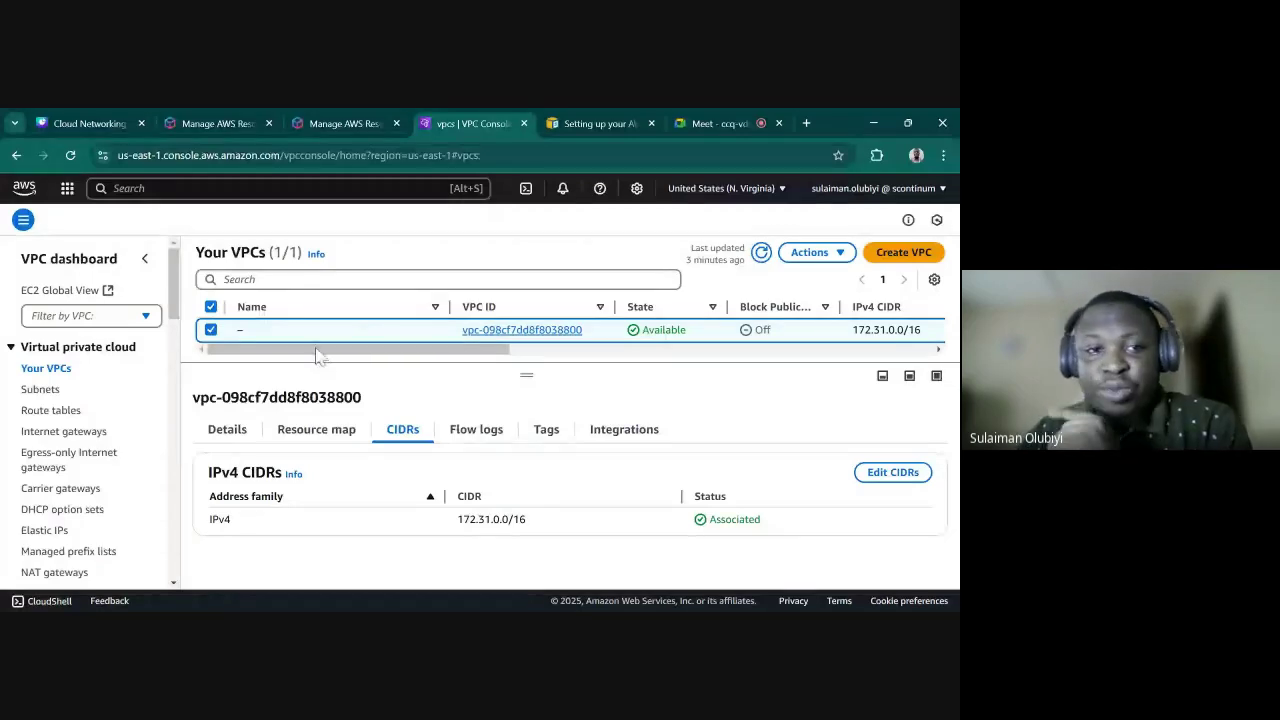
Name the unnamed default VPC DEFAULT-VPC.
{"action": "left_click", "coordinate": [253, 332]}
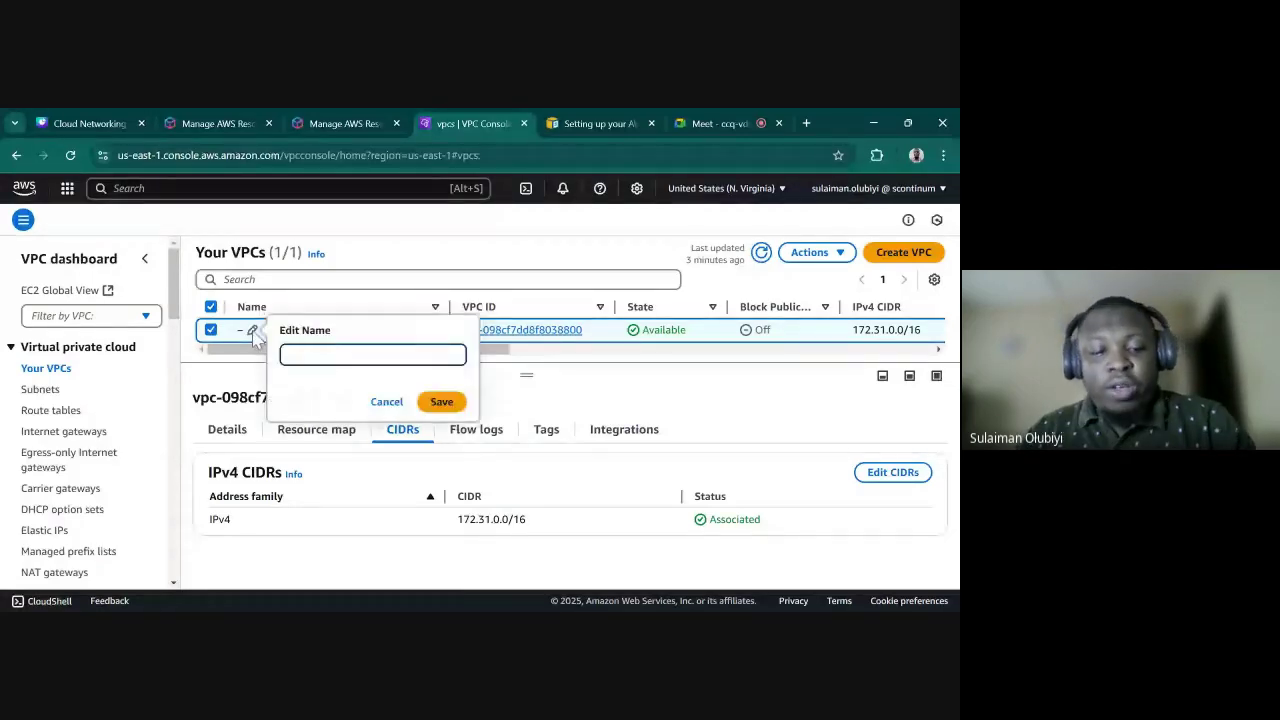
{"action": "type", "text": "DEFU"}
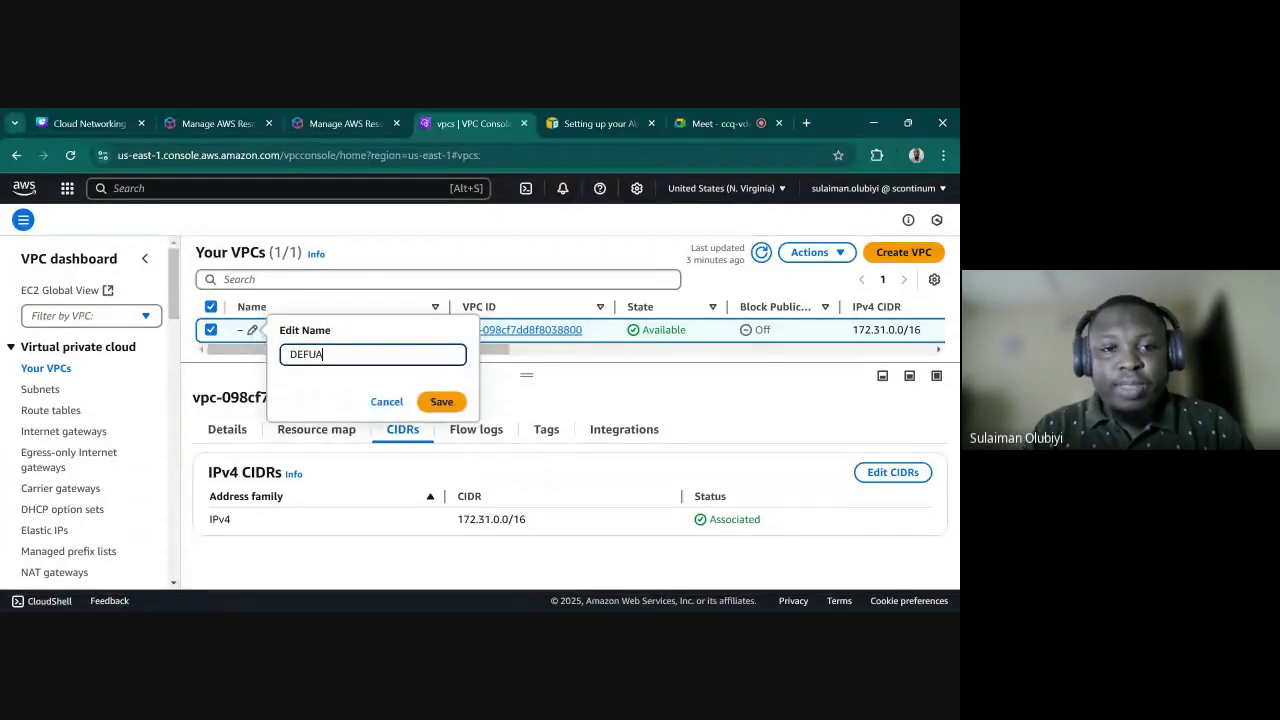
{"action": "key", "text": "BackSpace"}
{"action": "type", "text": "AUL"}
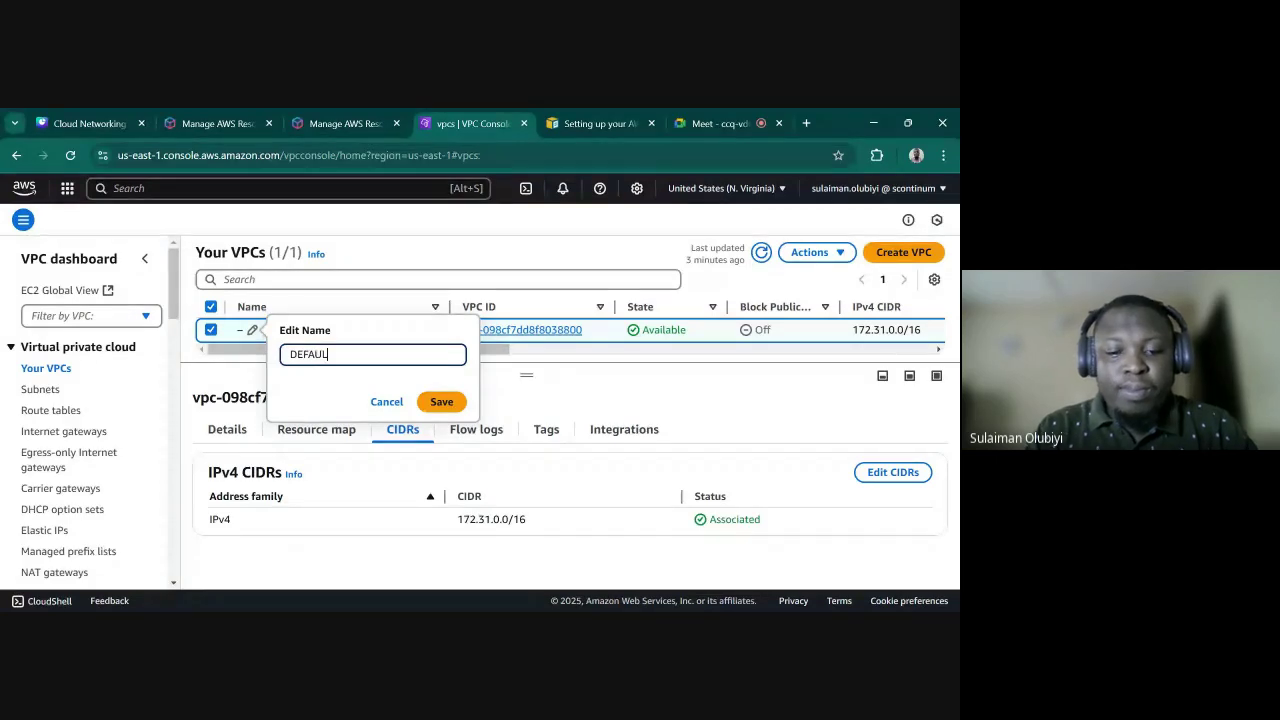
{"action": "type", "text": "T-VPC"}
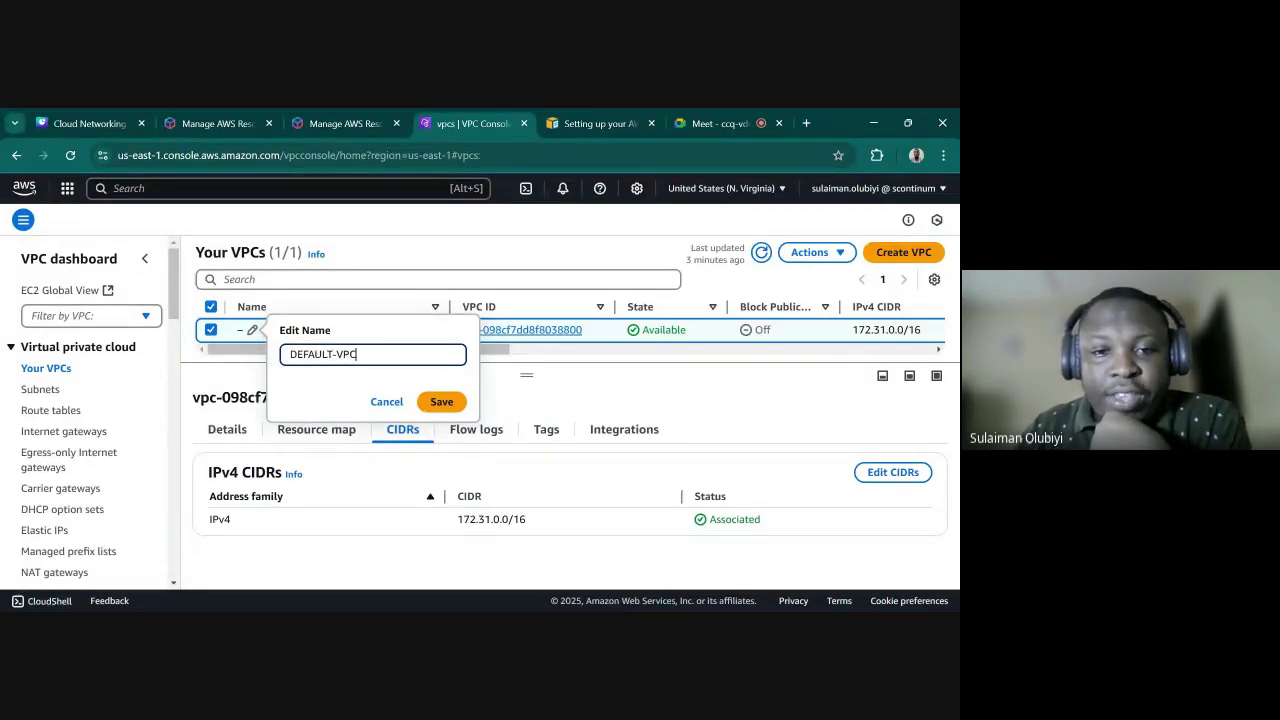
{"action": "left_click", "coordinate": [436, 406]}
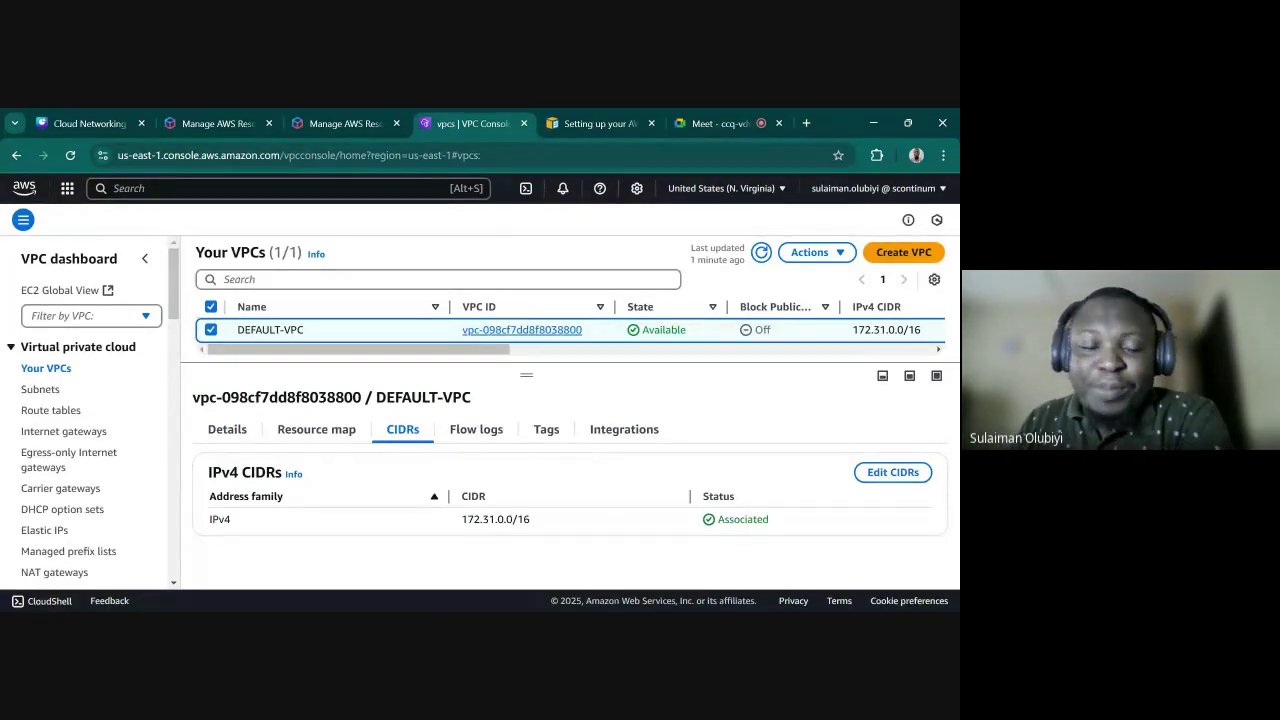
Review DEFAULT-VPC's Details tab, showing default VPC status with DNS resolution and hostnames enabled.
{"action": "left_click", "coordinate": [230, 432]}
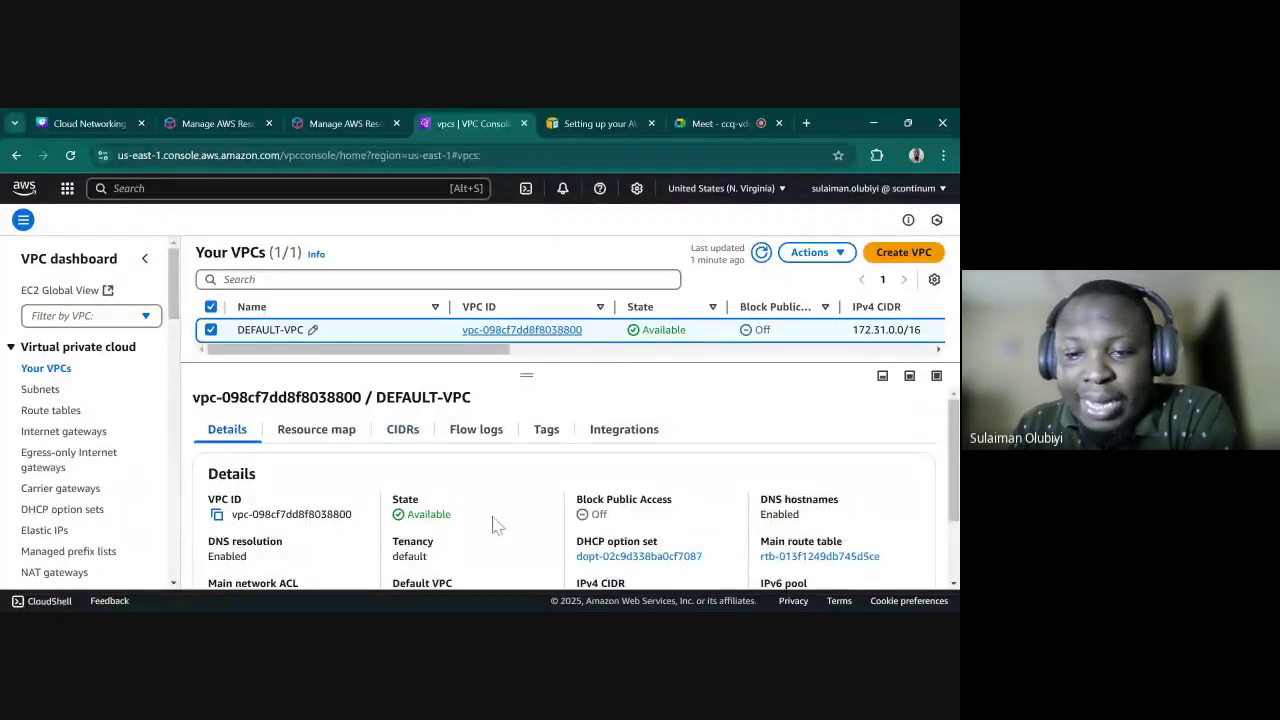
{"action": "scroll", "coordinate": [491, 523], "scroll_direction": "down", "scroll_amount": 2}
{"action": "scroll", "coordinate": [491, 523], "scroll_direction": "up", "scroll_amount": 2}
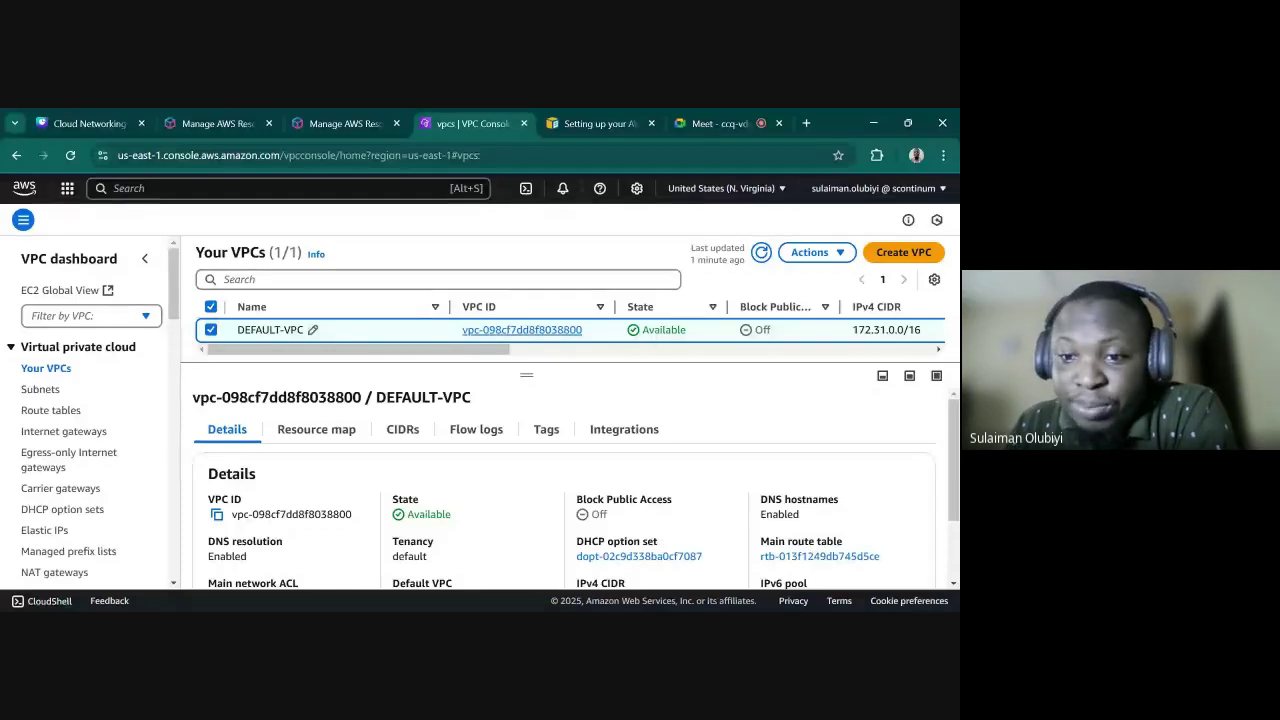
{"action": "scroll", "coordinate": [533, 545], "scroll_direction": "down", "scroll_amount": 1}
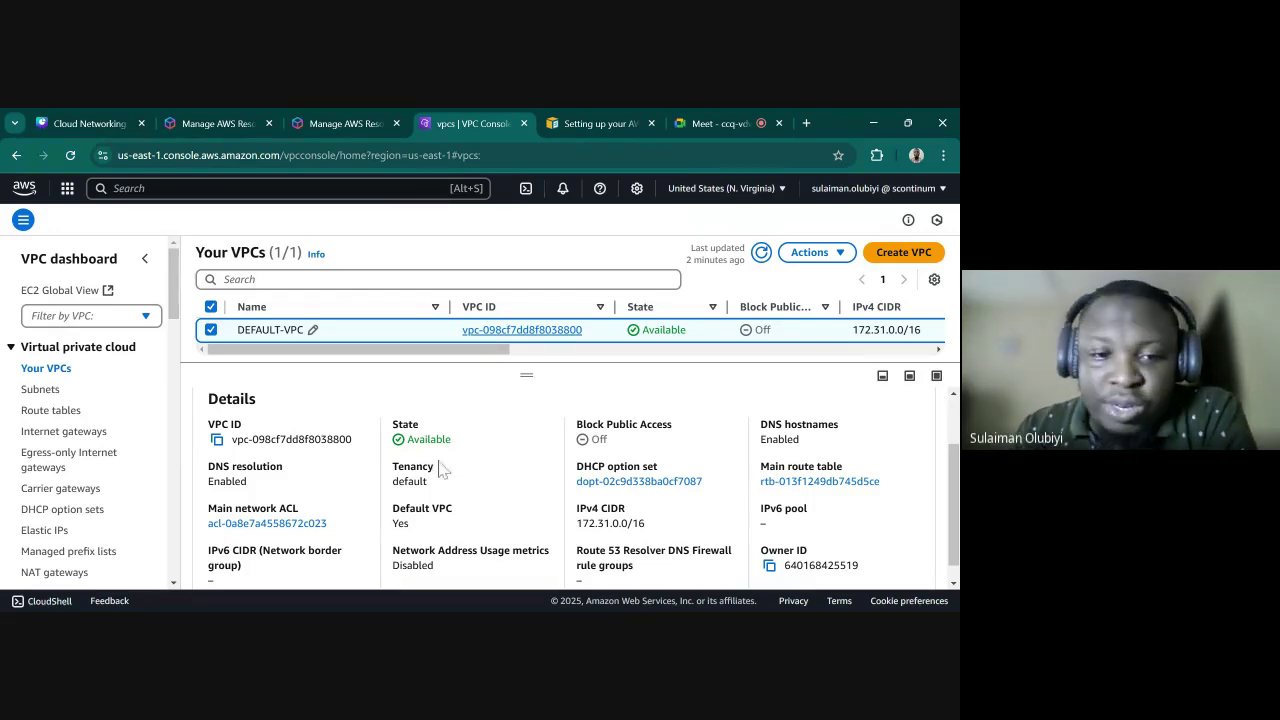
{"action": "scroll", "coordinate": [445, 466], "scroll_direction": "down", "scroll_amount": 1}
{"action": "scroll", "coordinate": [127, 457], "scroll_direction": "down", "scroll_amount": 3}
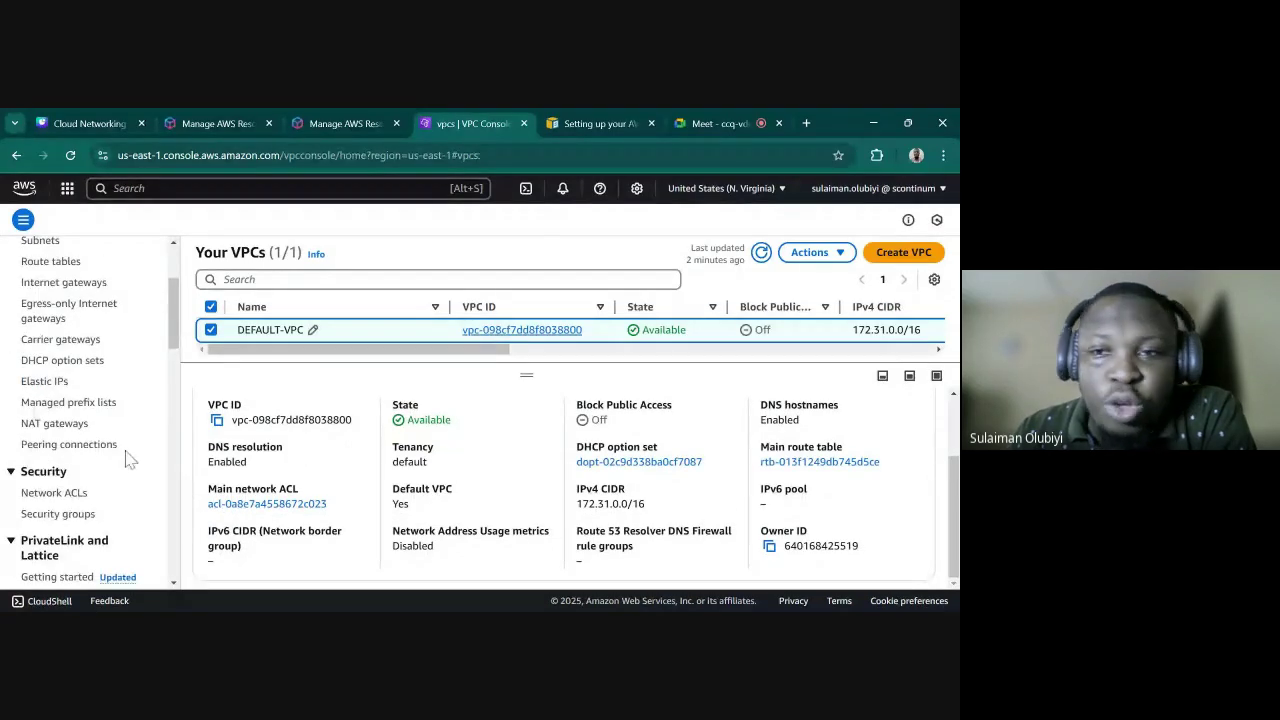
{"action": "scroll", "coordinate": [127, 457], "scroll_direction": "up", "scroll_amount": 3}
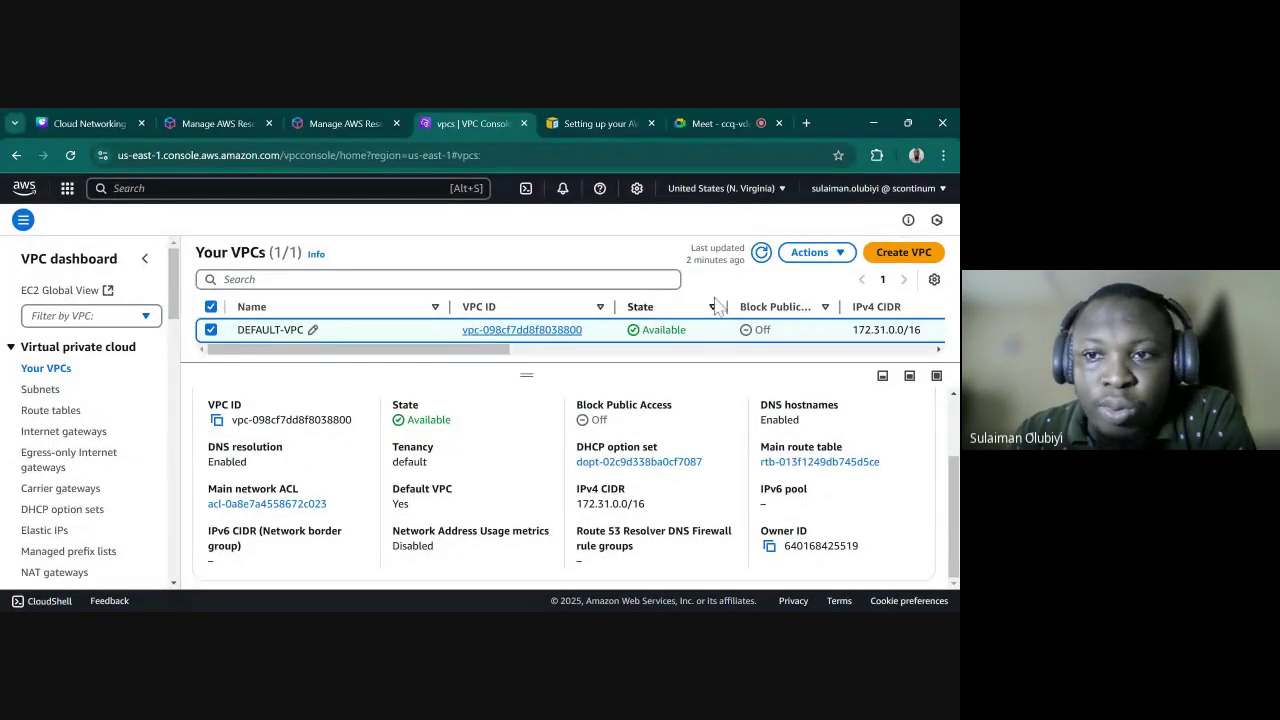
Open the Create VPC form with 'VPC only' selected as the resources to create.
{"action": "left_click", "coordinate": [903, 252]}
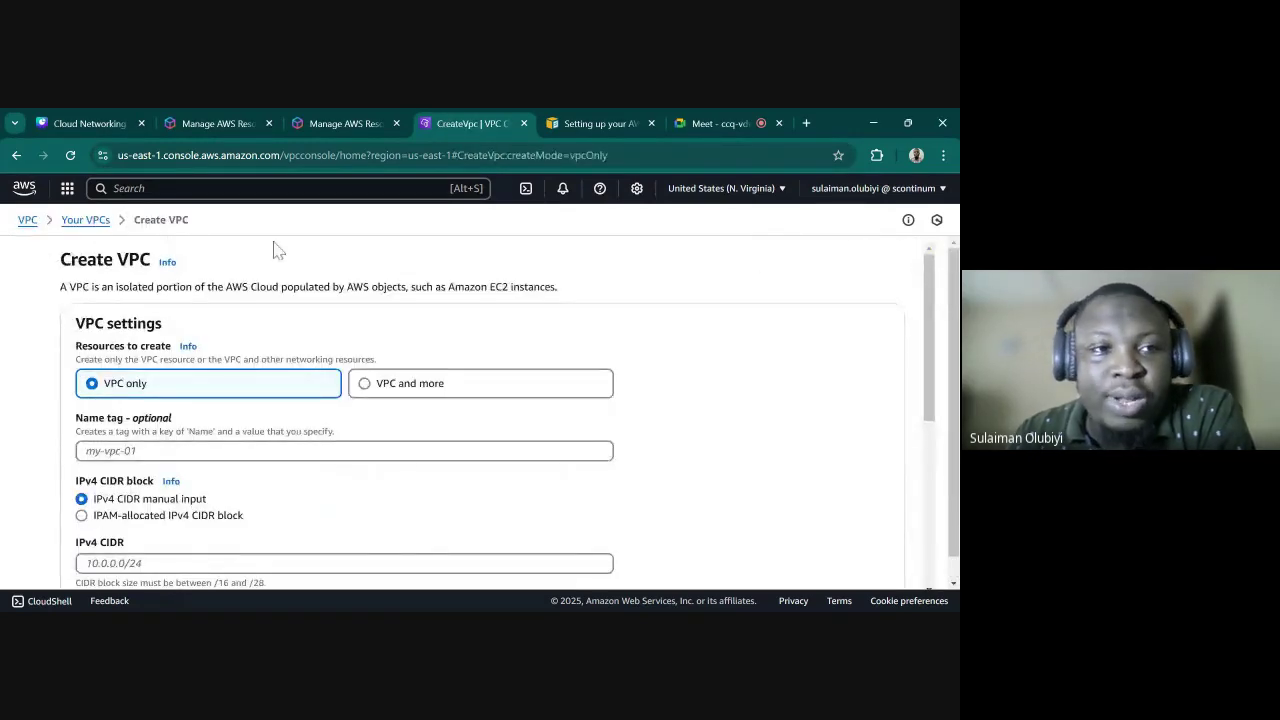
{"action": "left_click", "coordinate": [28, 220]}
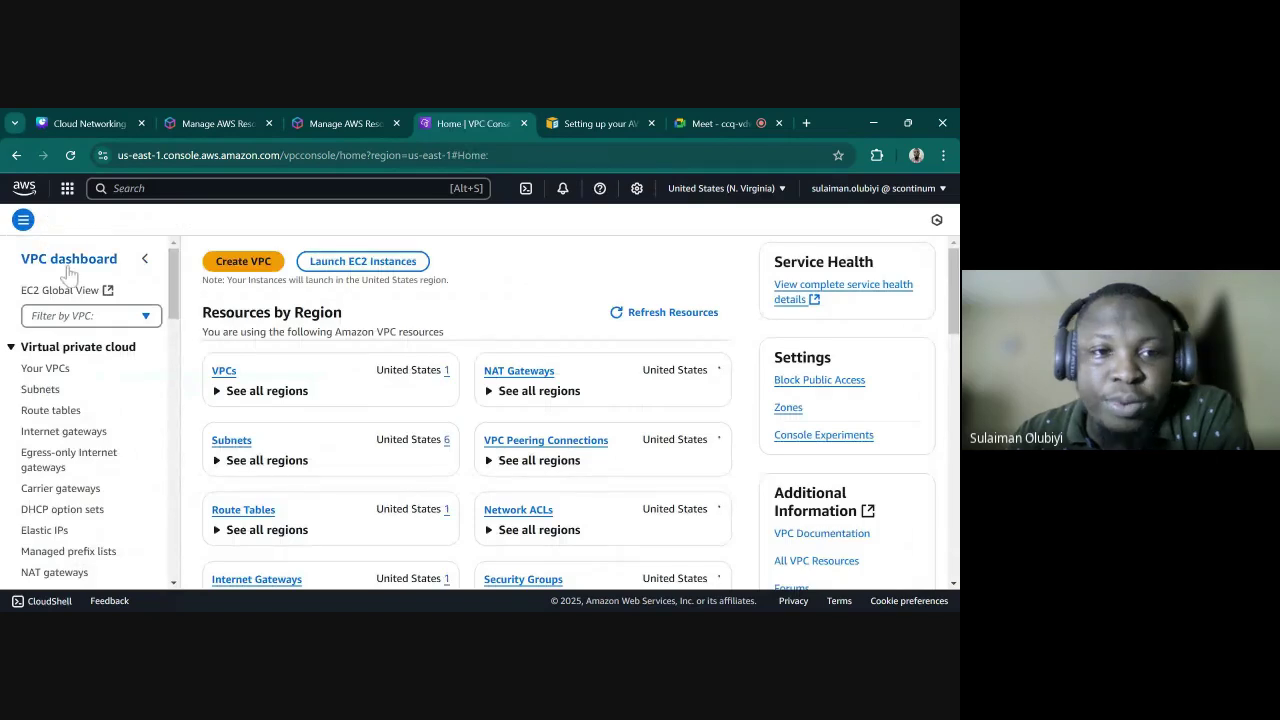
{"action": "left_click", "coordinate": [248, 264]}
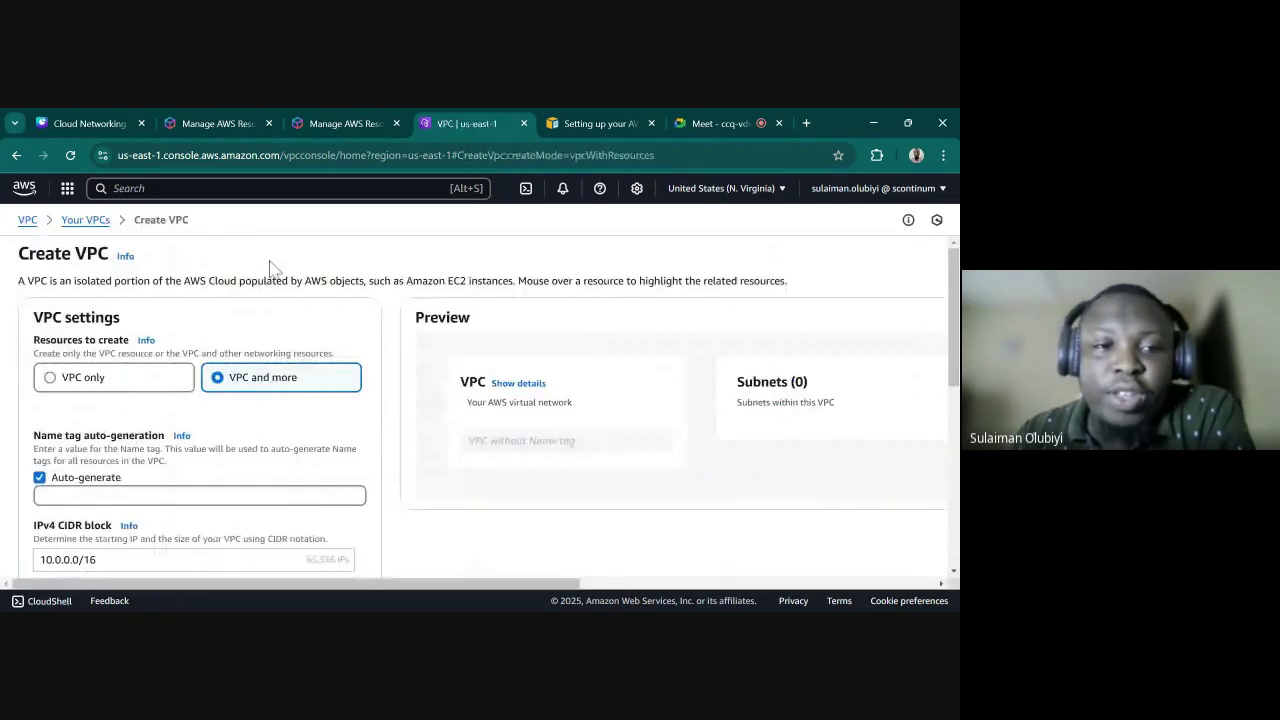
{"action": "left_click", "coordinate": [90, 376]}
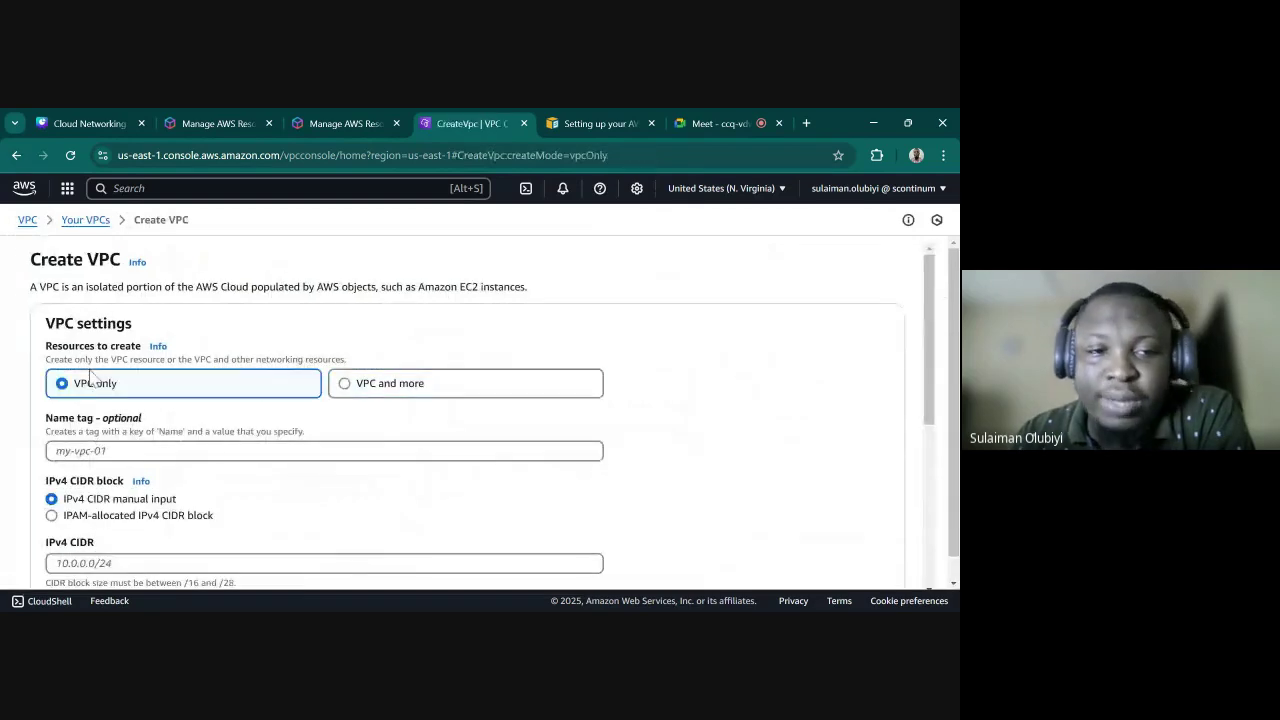
Switch to 'VPC and more' and review the project-vpc preview with 4 subnets across two zones.
{"action": "left_click", "coordinate": [376, 391]}
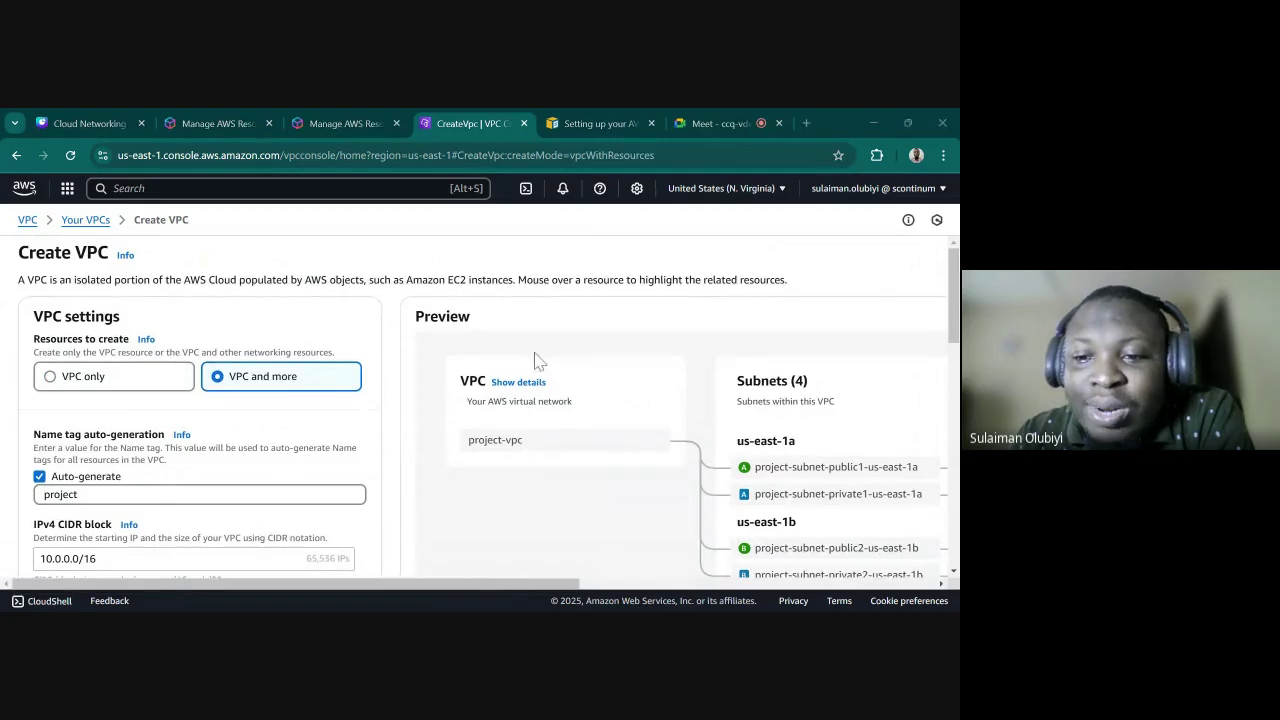
{"action": "scroll", "coordinate": [620, 370], "scroll_direction": "down", "scroll_amount": 3}
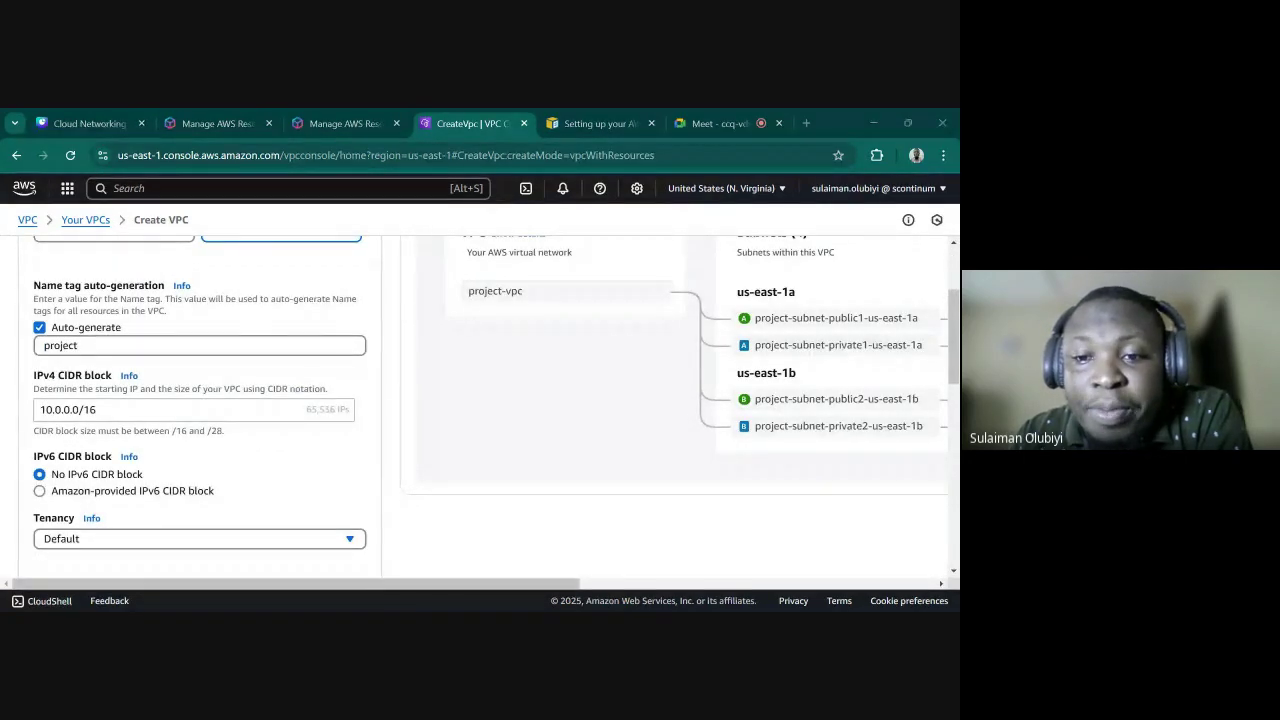
{"action": "mouse_move", "coordinate": [954, 320]}
{"action": "left_mouse_down"}
{"action": "mouse_move", "coordinate": [954, 281]}
{"action": "mouse_move", "coordinate": [954, 319]}
{"action": "left_mouse_up"}
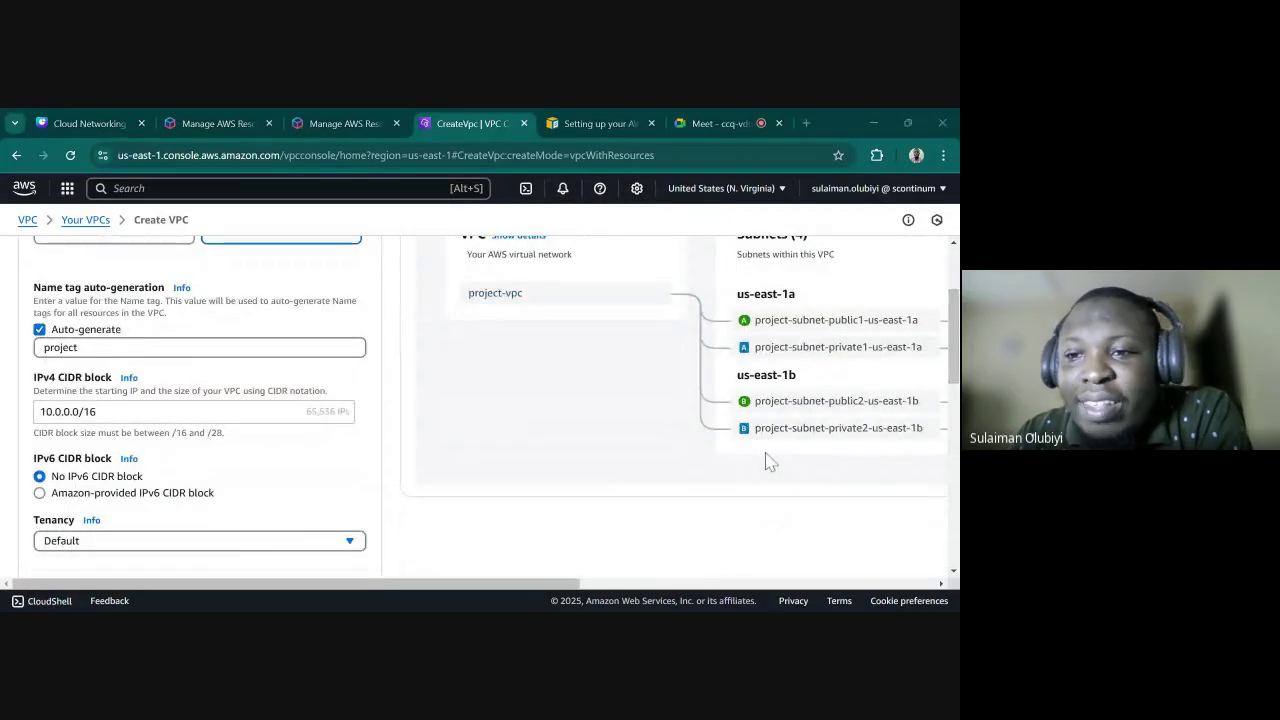
{"action": "left_click_drag", "start_coordinate": [503, 586], "coordinate": [805, 594]}
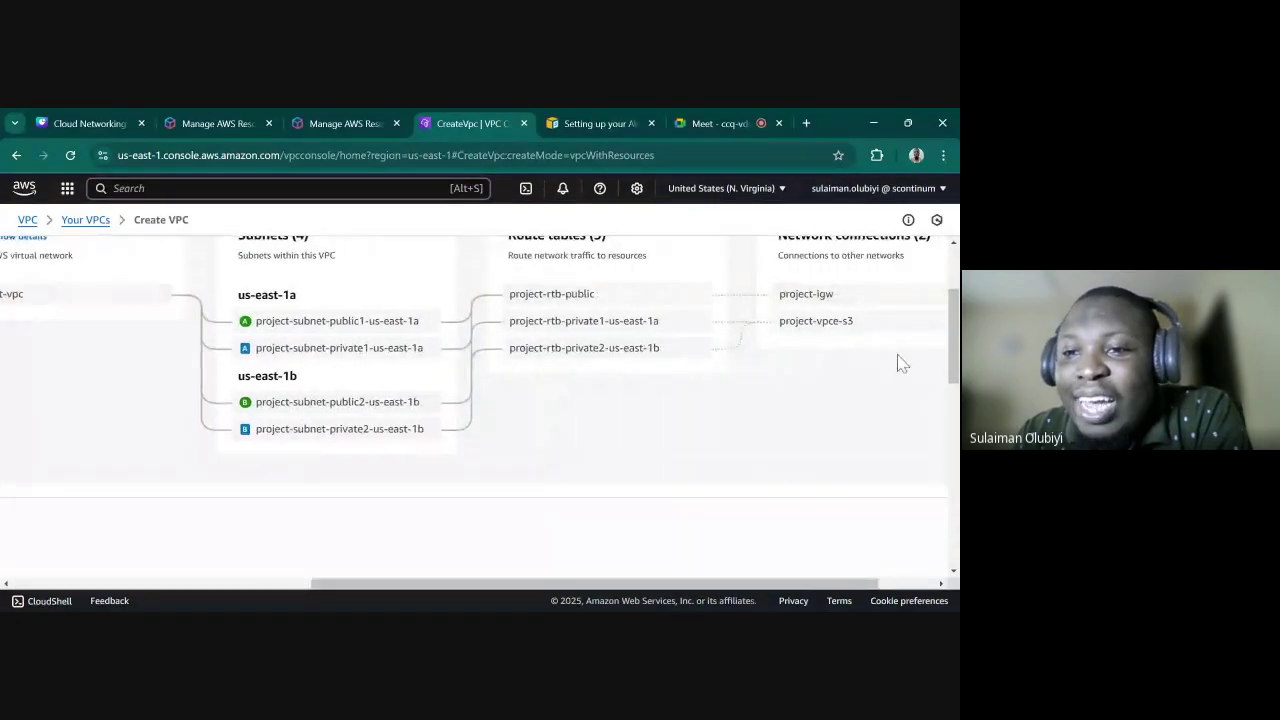
{"action": "scroll", "coordinate": [900, 363], "scroll_direction": "up", "scroll_amount": 2}
{"action": "scroll", "coordinate": [849, 389], "scroll_direction": "down", "scroll_amount": 1}
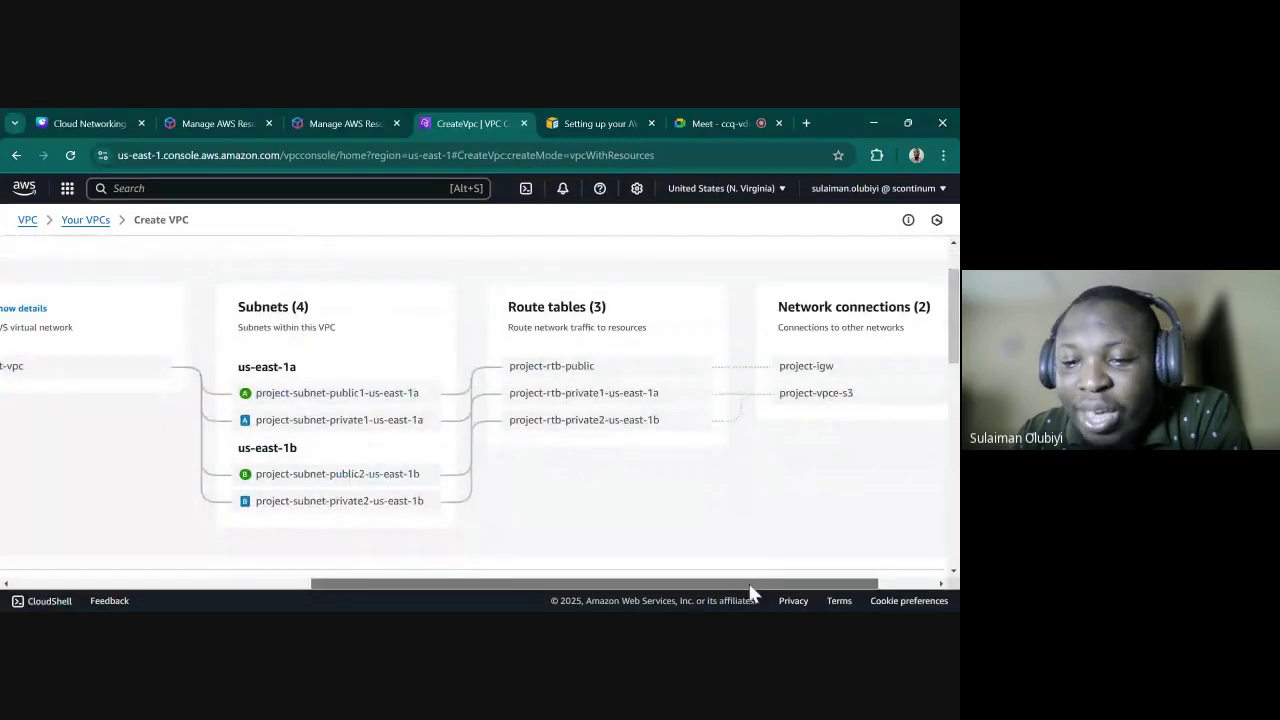
{"action": "left_click_drag", "start_coordinate": [751, 591], "coordinate": [434, 591]}
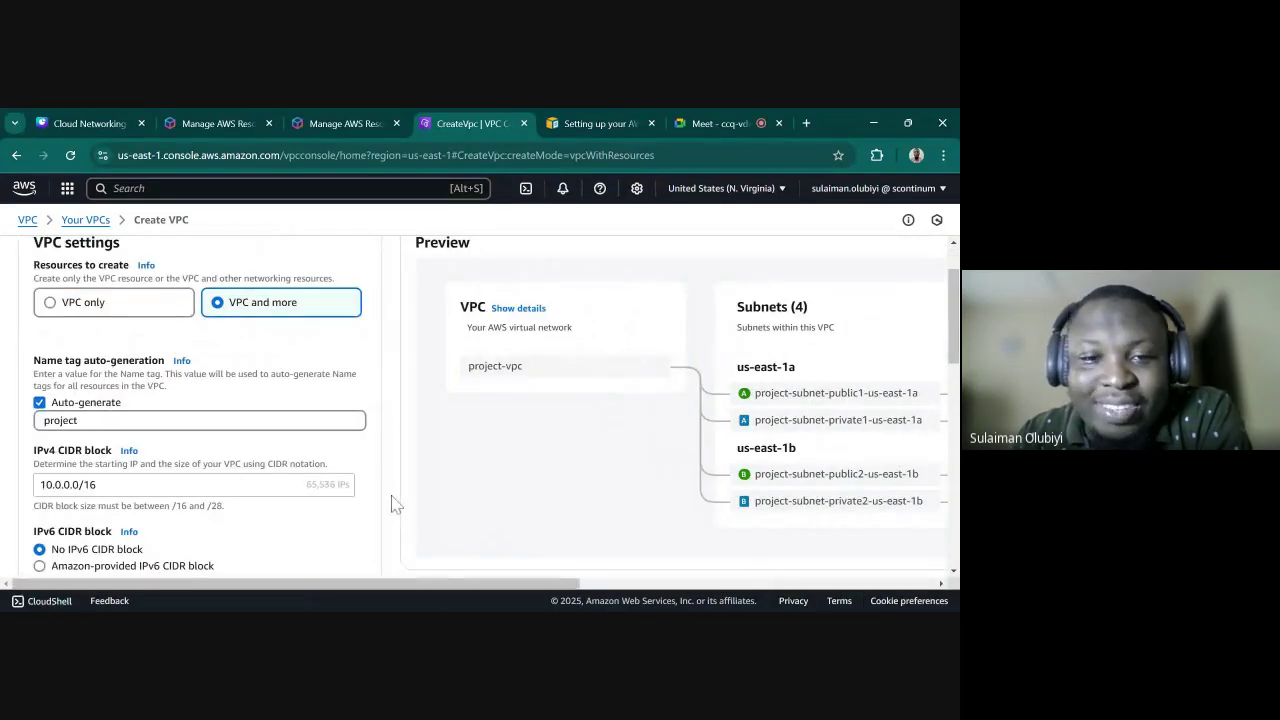
{"action": "key", "text": "alt+Tab"}
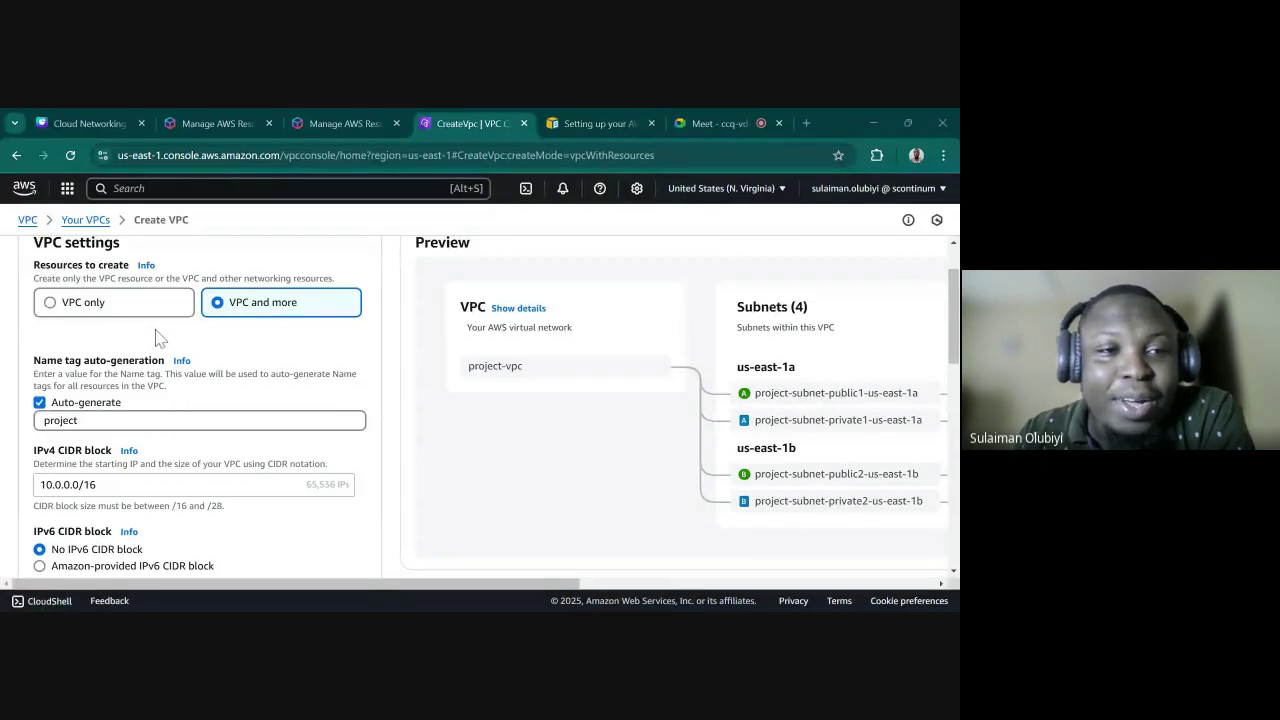
{"action": "left_click", "coordinate": [116, 310]}
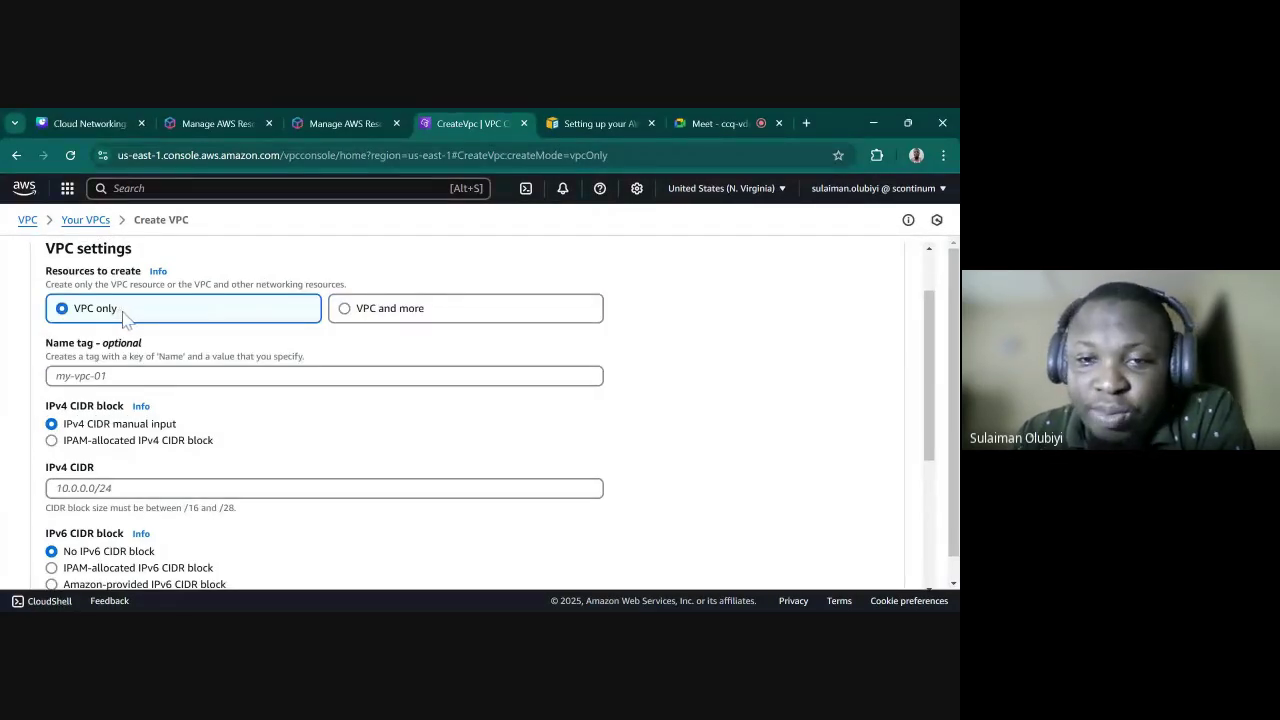
{"action": "left_click", "coordinate": [411, 319]}
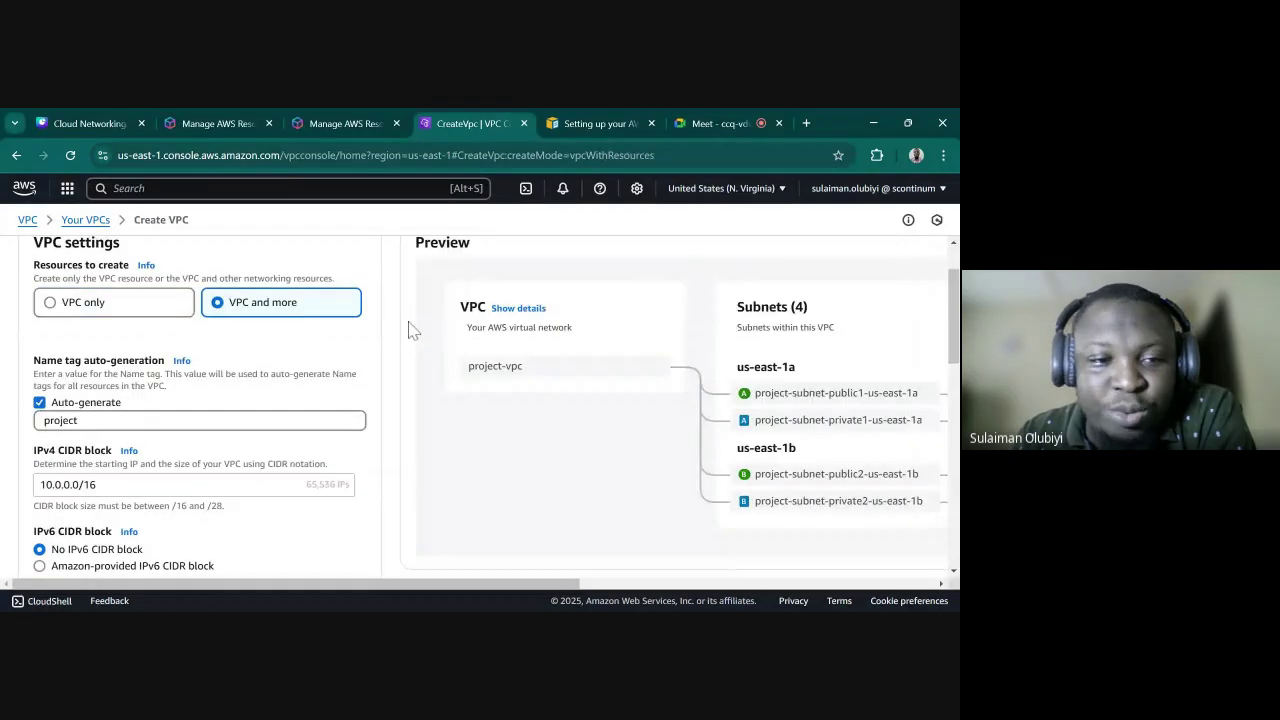
Return the Create VPC form to 'VPC only' mode, ready to enter the name tag.
{"action": "left_click", "coordinate": [62, 310]}
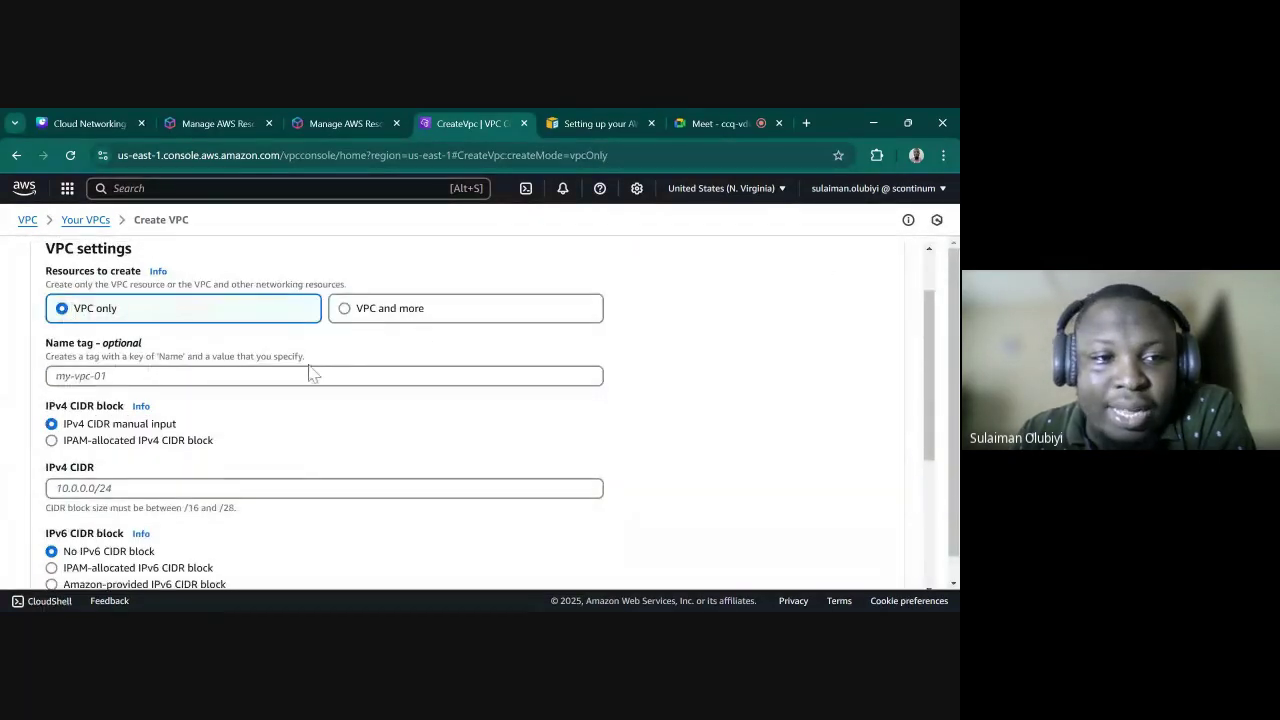
{"action": "scroll", "coordinate": [300, 372], "scroll_direction": "down", "scroll_amount": 3}
{"action": "scroll", "coordinate": [290, 375], "scroll_direction": "down", "scroll_amount": 2}
{"action": "scroll", "coordinate": [309, 378], "scroll_direction": "up", "scroll_amount": 3}
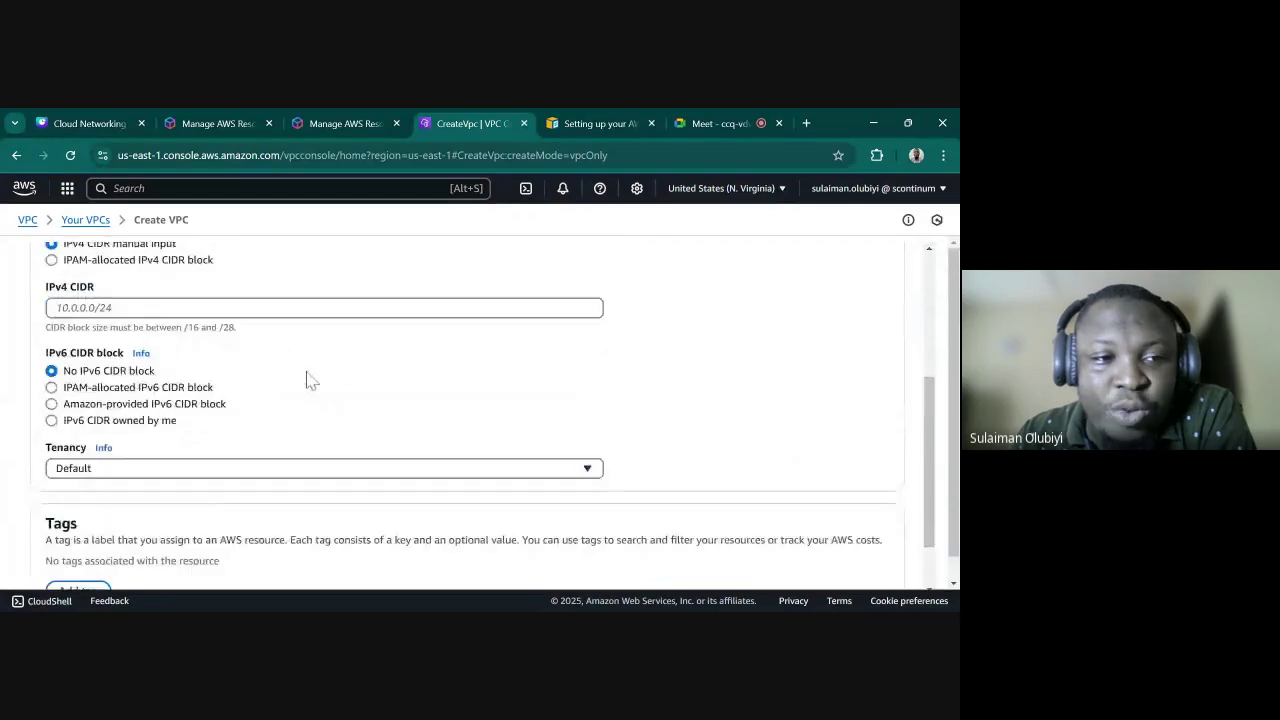
{"action": "scroll", "coordinate": [312, 372], "scroll_direction": "down", "scroll_amount": 2}
{"action": "scroll", "coordinate": [314, 371], "scroll_direction": "up", "scroll_amount": 1}
{"action": "scroll", "coordinate": [338, 303], "scroll_direction": "up", "scroll_amount": 3}
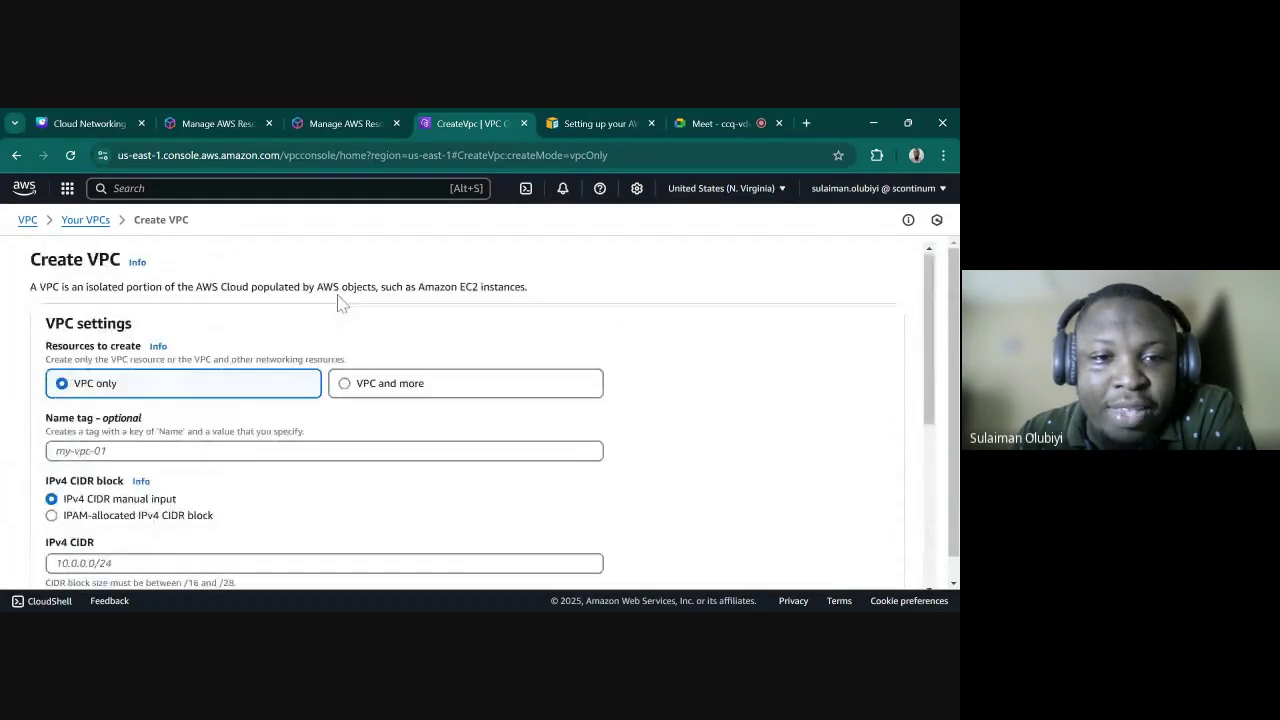
{"action": "left_click", "coordinate": [358, 384]}
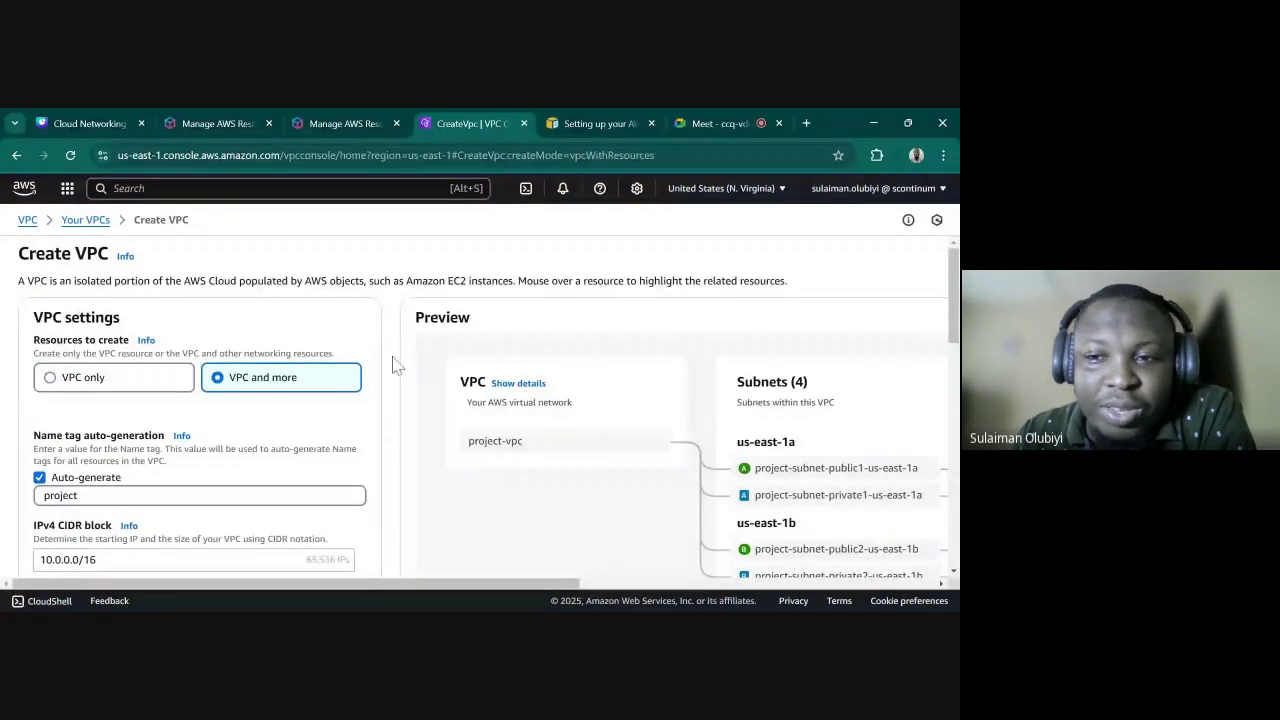
{"action": "left_click", "coordinate": [150, 382]}
{"action": "scroll", "coordinate": [362, 398], "scroll_direction": "down", "scroll_amount": 3}
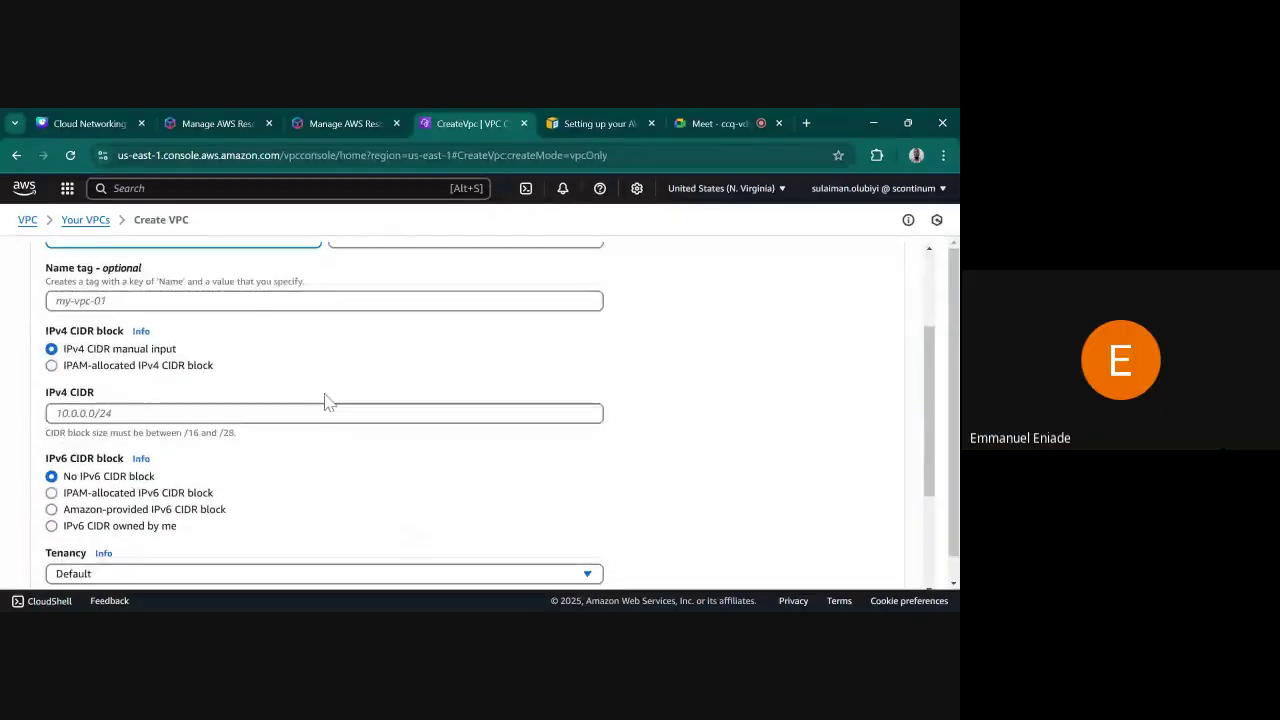
{"action": "left_click", "coordinate": [382, 301]}
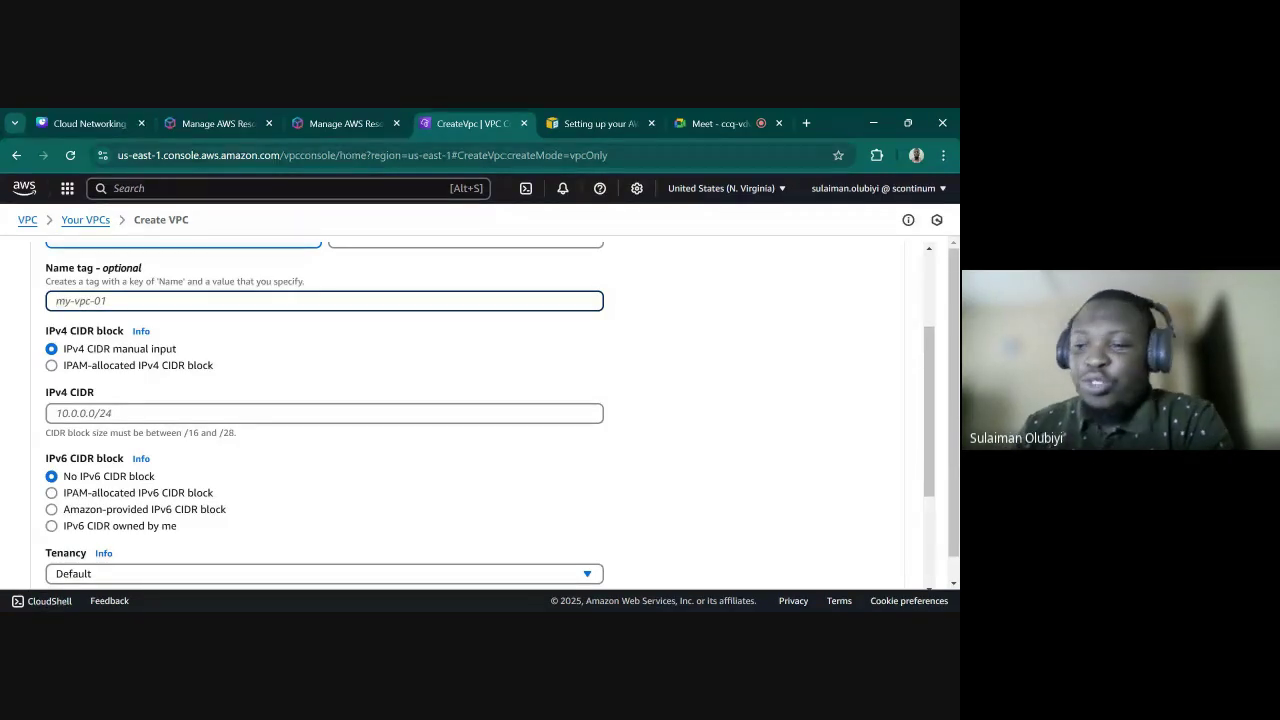
{"action": "scroll", "coordinate": [185, 323], "scroll_direction": "up", "scroll_amount": 3}
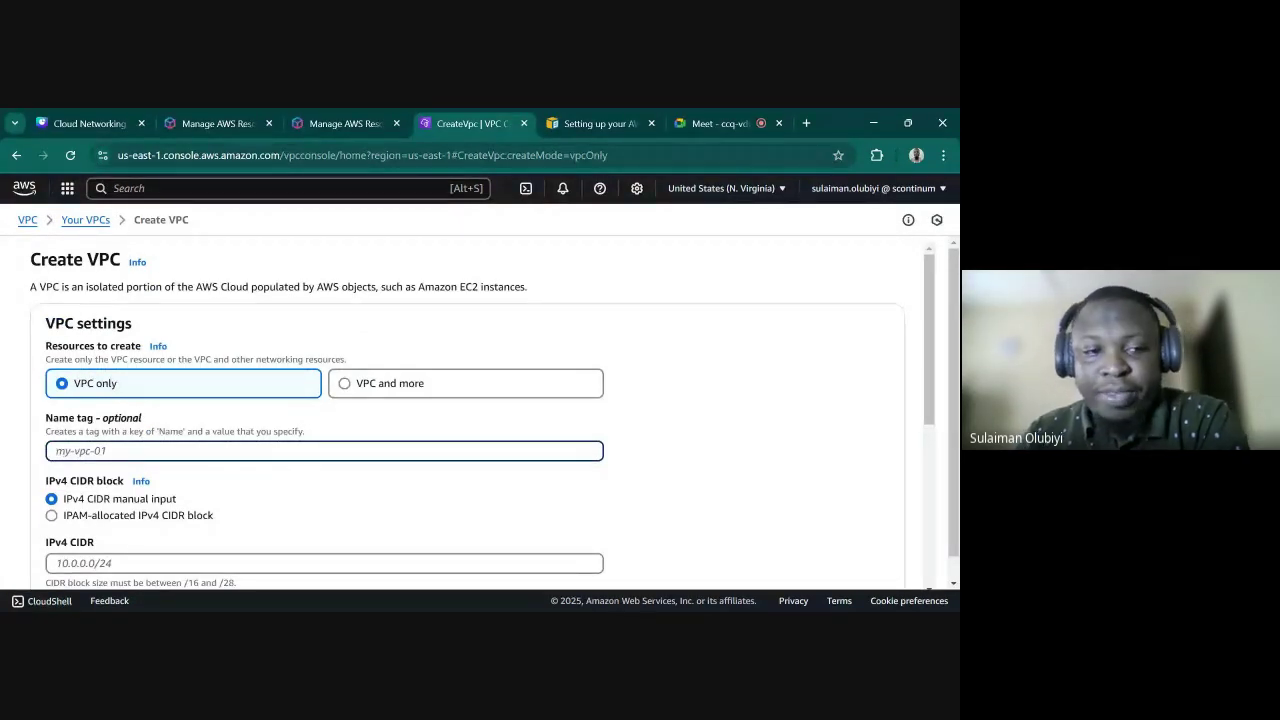
Enter name tag WEB-APP-VPC and IPv4 CIDR block 10.200.0.0/16.
{"action": "type", "text": "WE"}
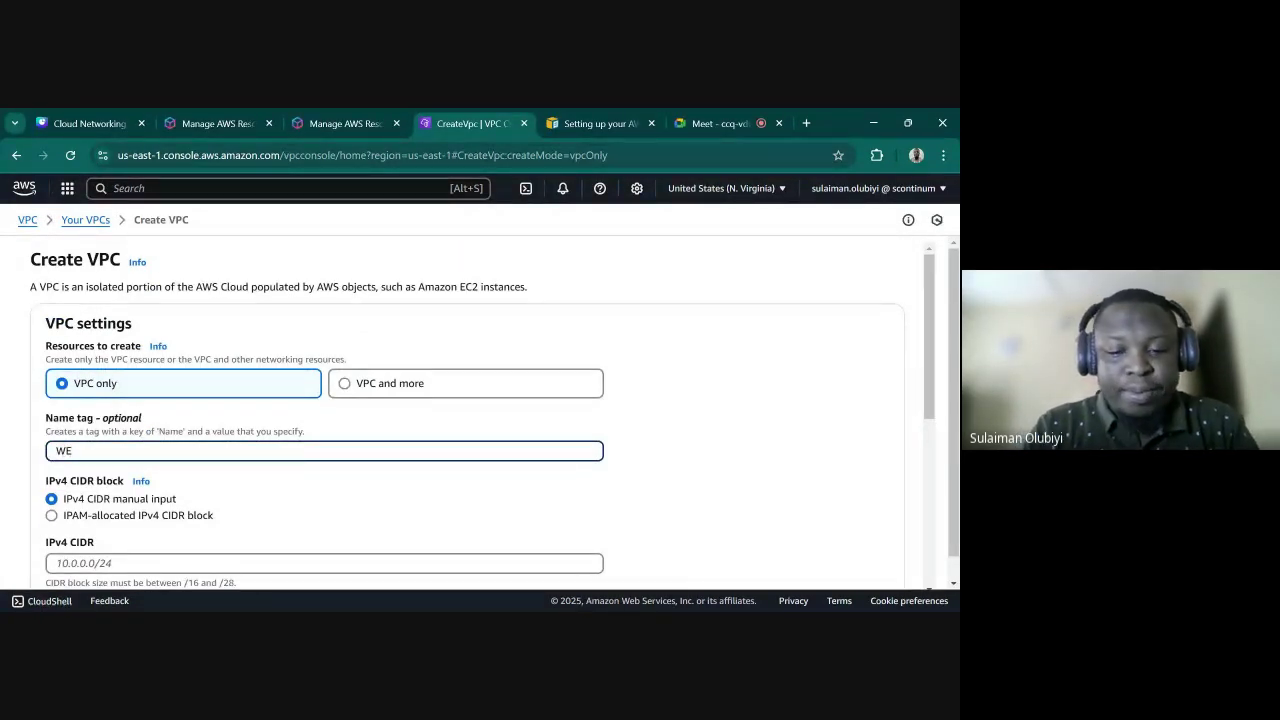
{"action": "type", "text": "B-APP"}
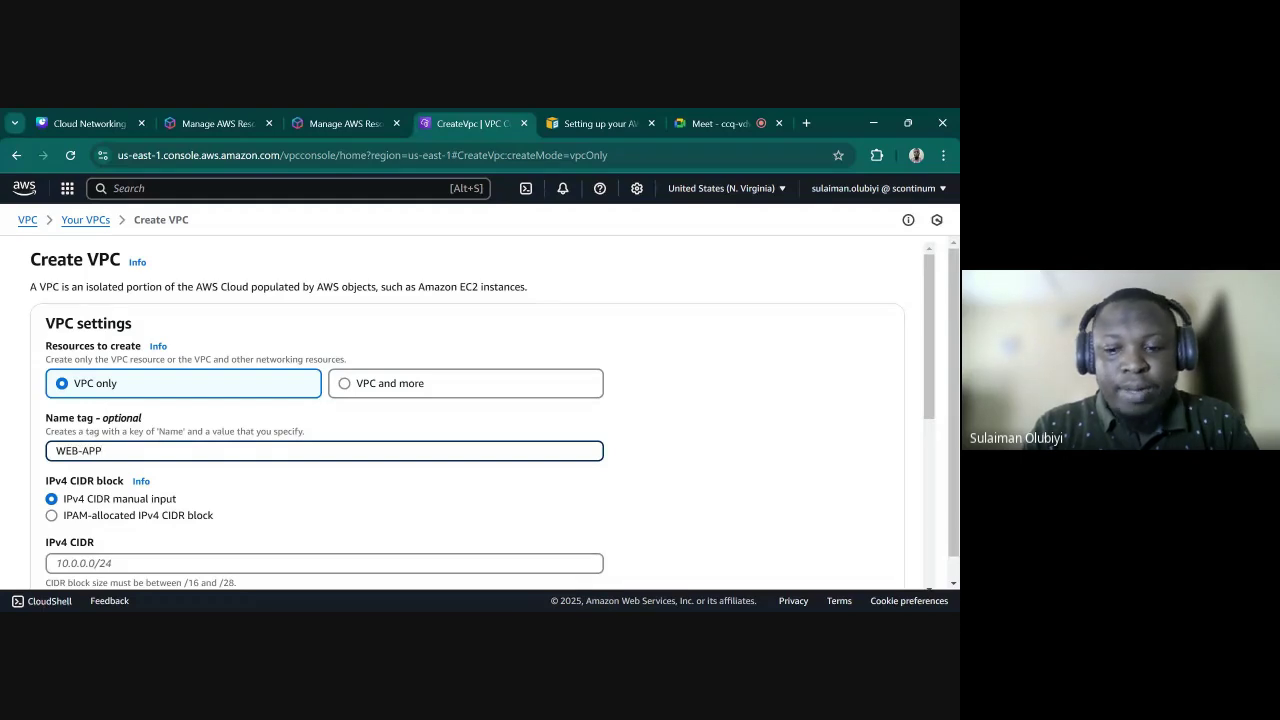
{"action": "type", "text": "-"}
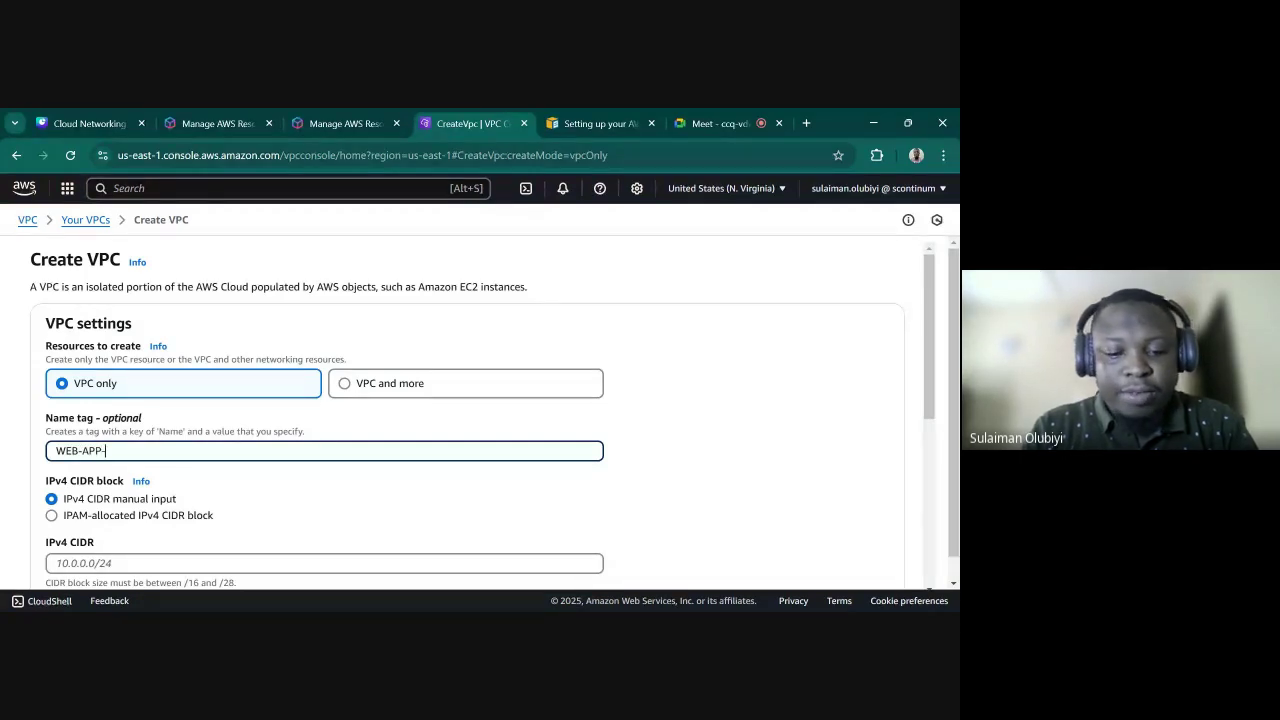
{"action": "type", "text": "VPC"}
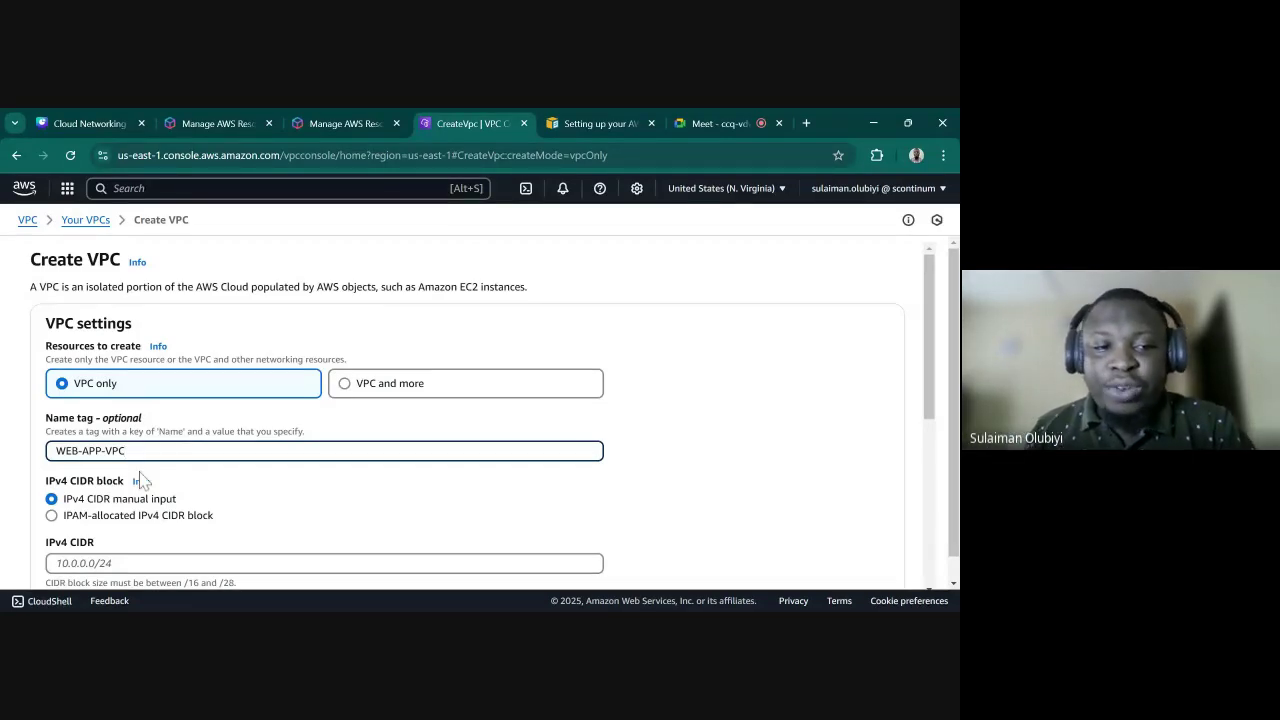
{"action": "scroll", "coordinate": [143, 490], "scroll_direction": "down", "scroll_amount": 3}
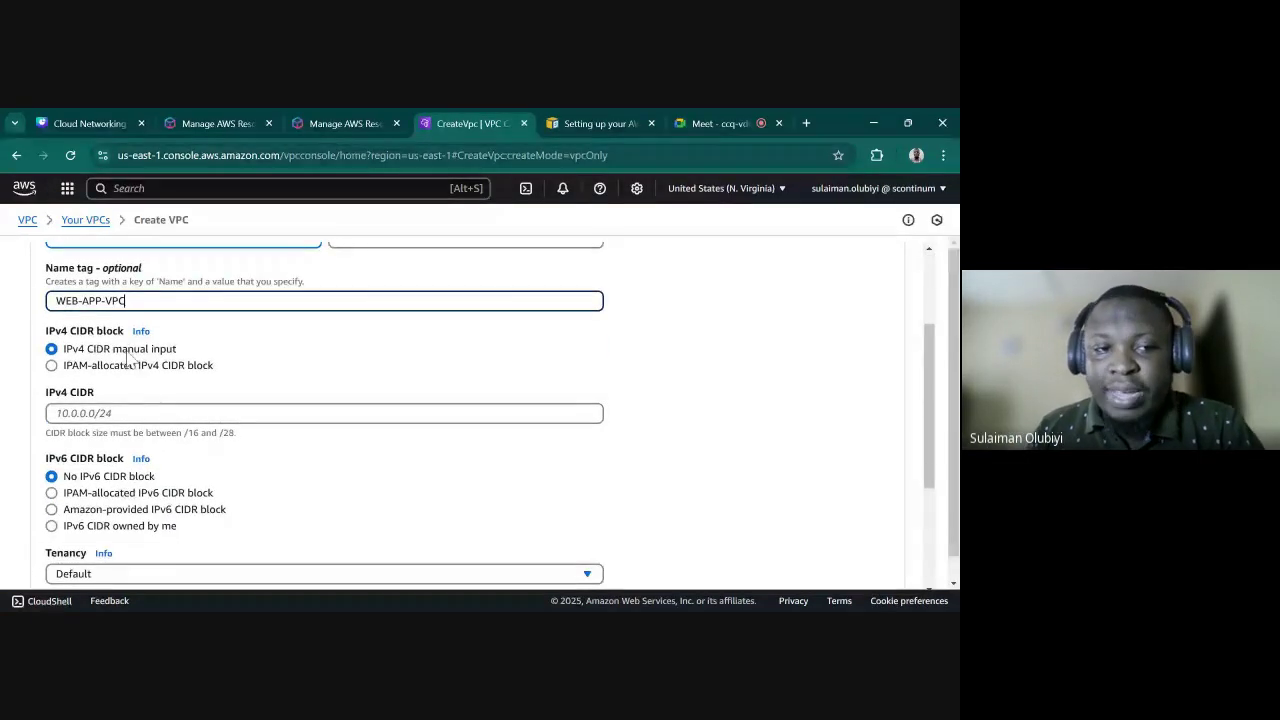
{"action": "left_click", "coordinate": [140, 412]}
{"action": "type", "text": "172"}
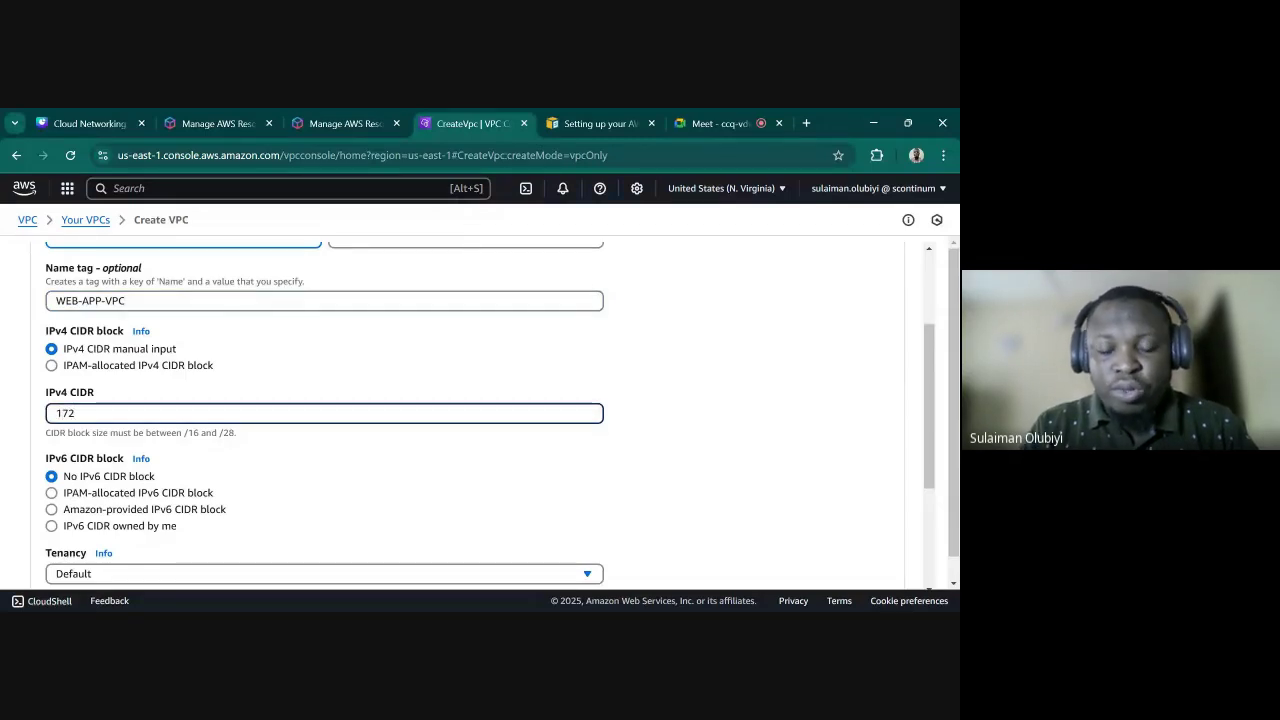
{"action": "key", "text": "BackSpace"}
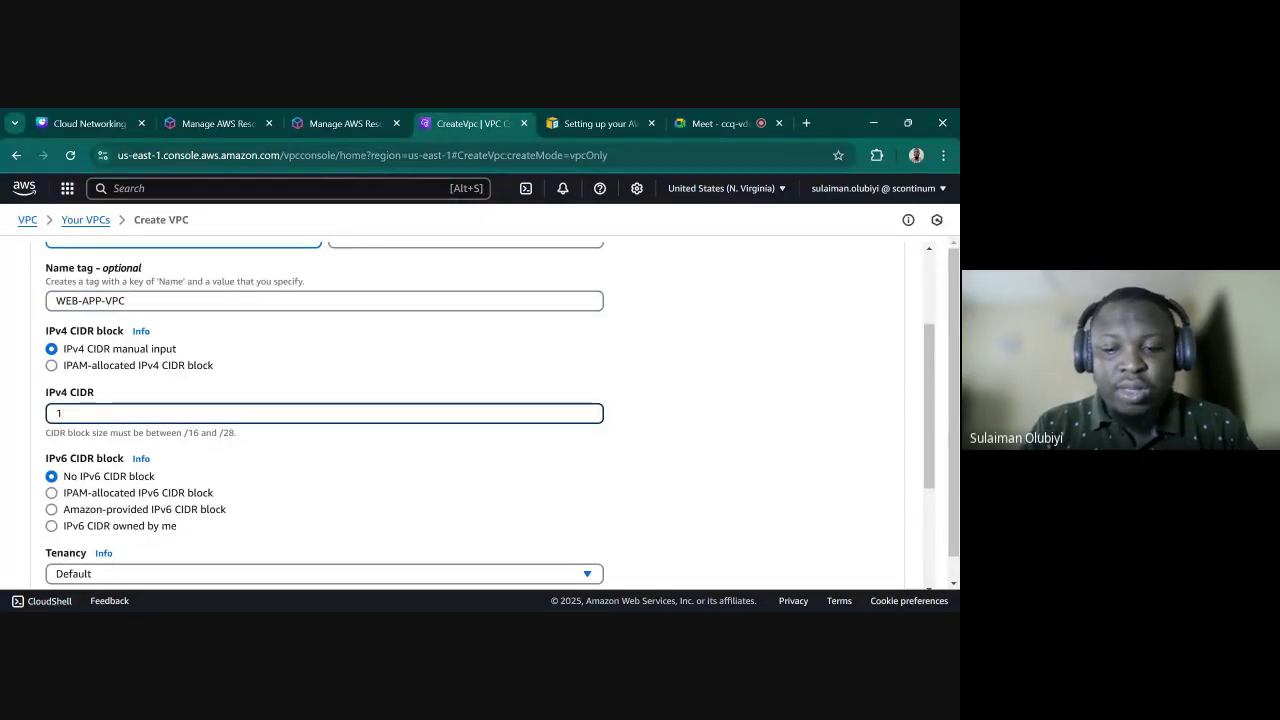
{"action": "type", "text": "0.200"}
{"action": "type", "text": "."}
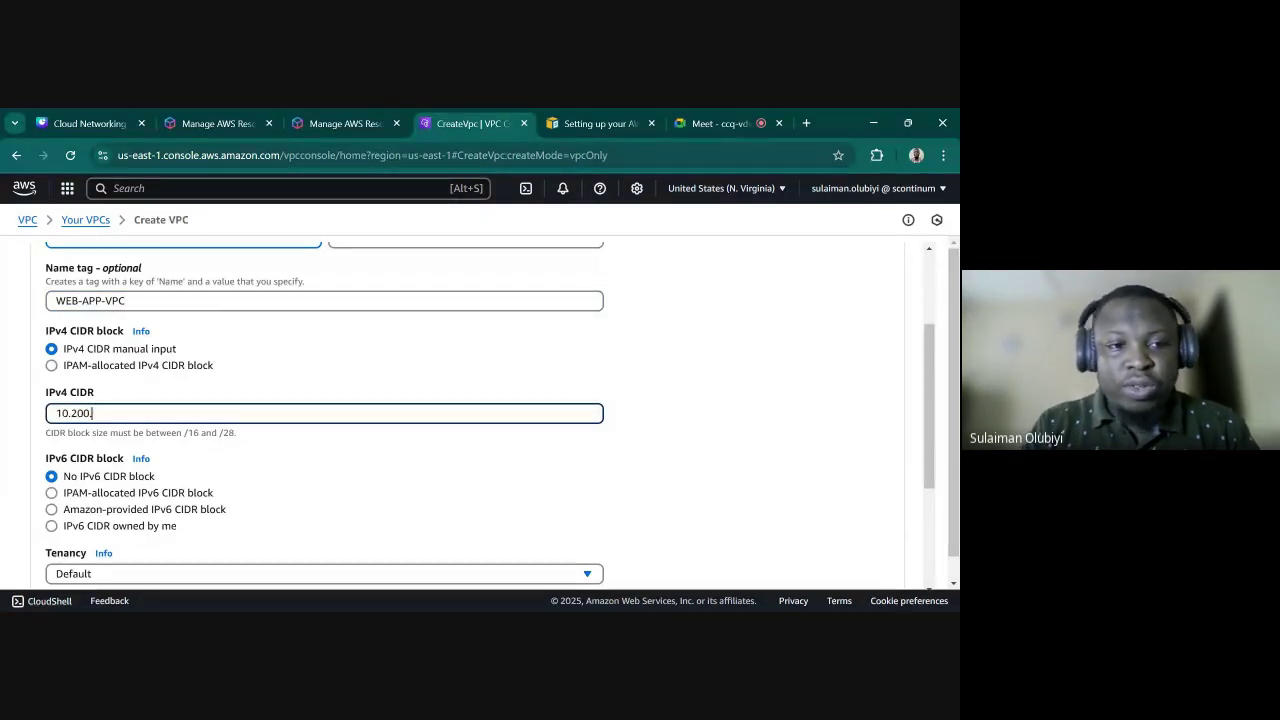
{"action": "type", "text": "0.0/16"}
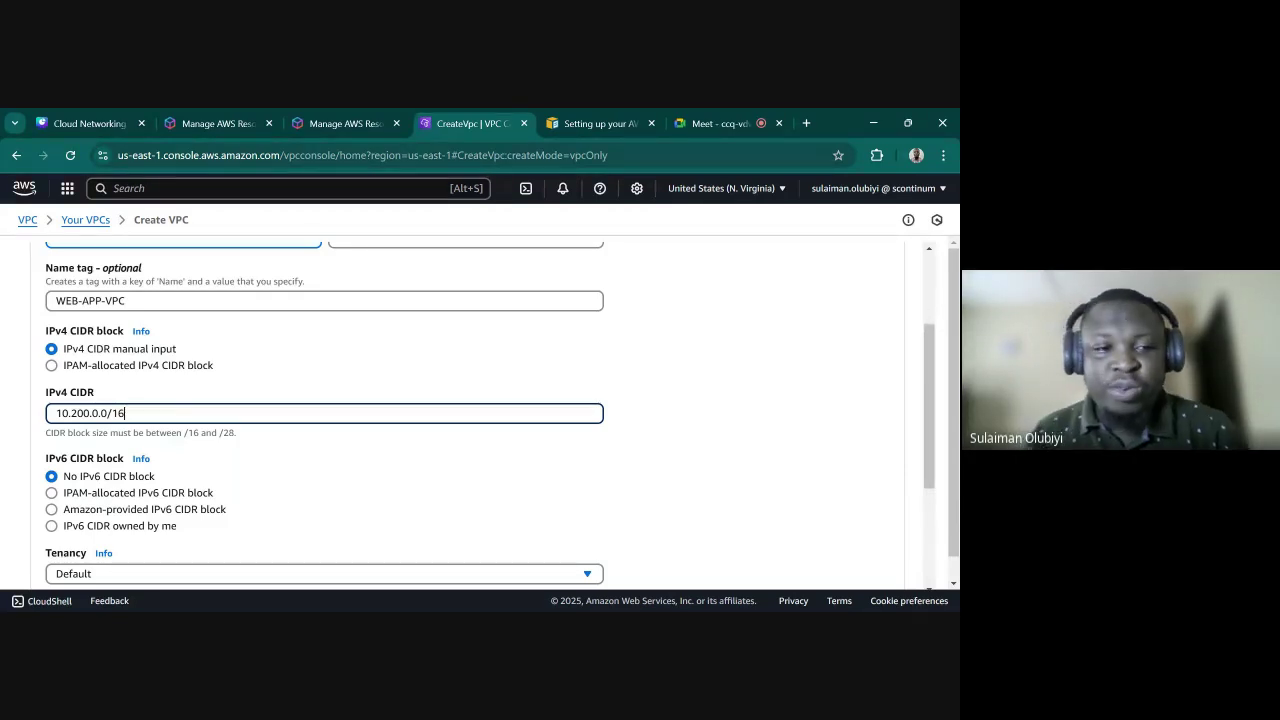
{"action": "scroll", "coordinate": [118, 452], "scroll_direction": "down", "scroll_amount": 3}
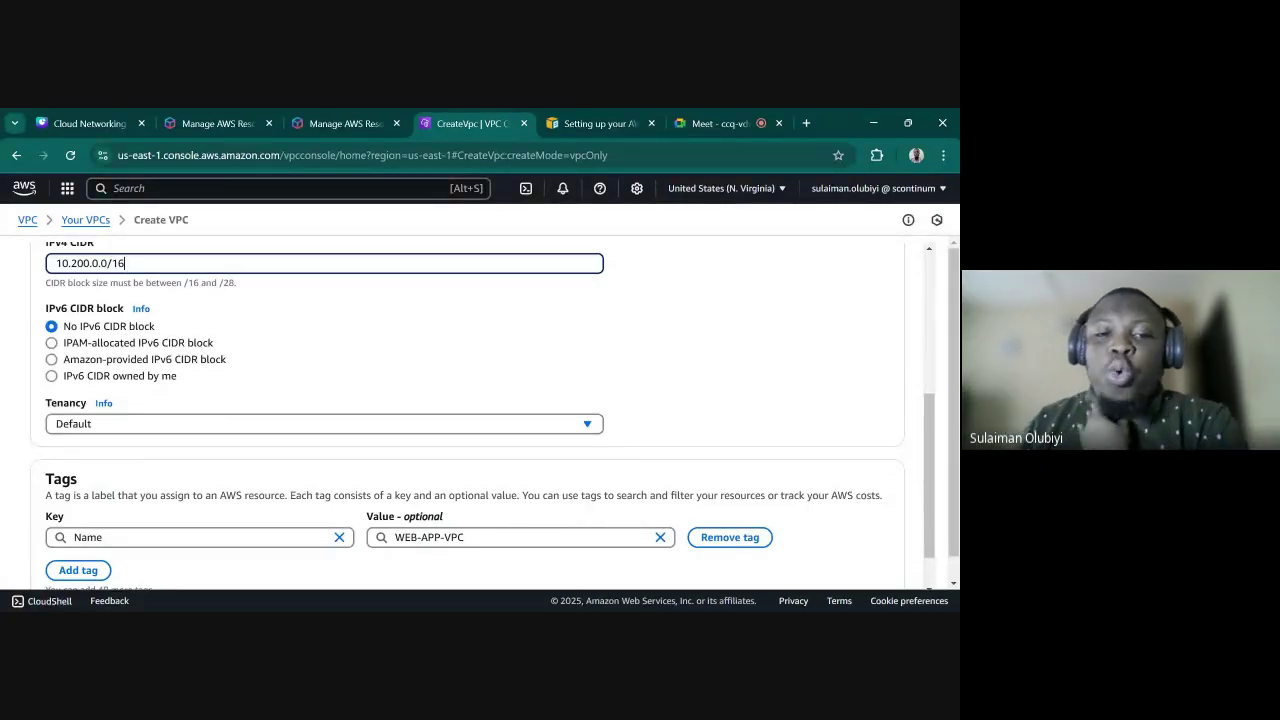
{"action": "left_click", "coordinate": [178, 427]}
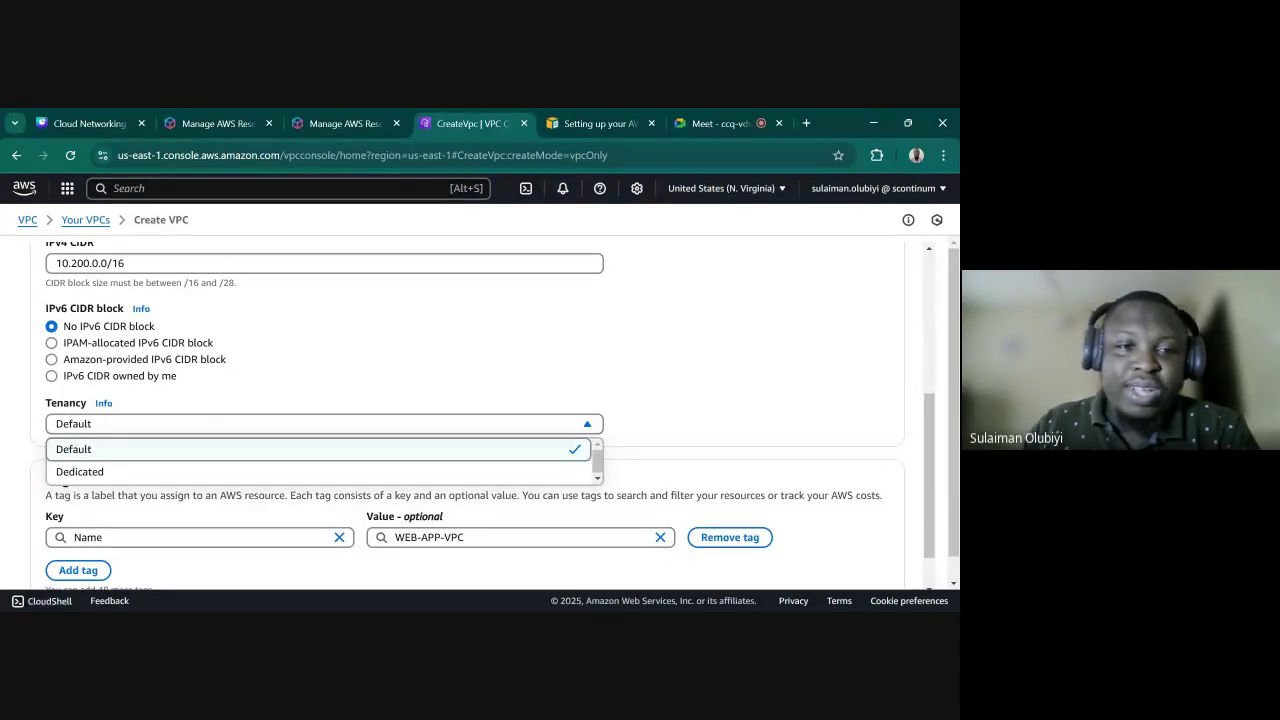
{"action": "left_click", "coordinate": [251, 457]}
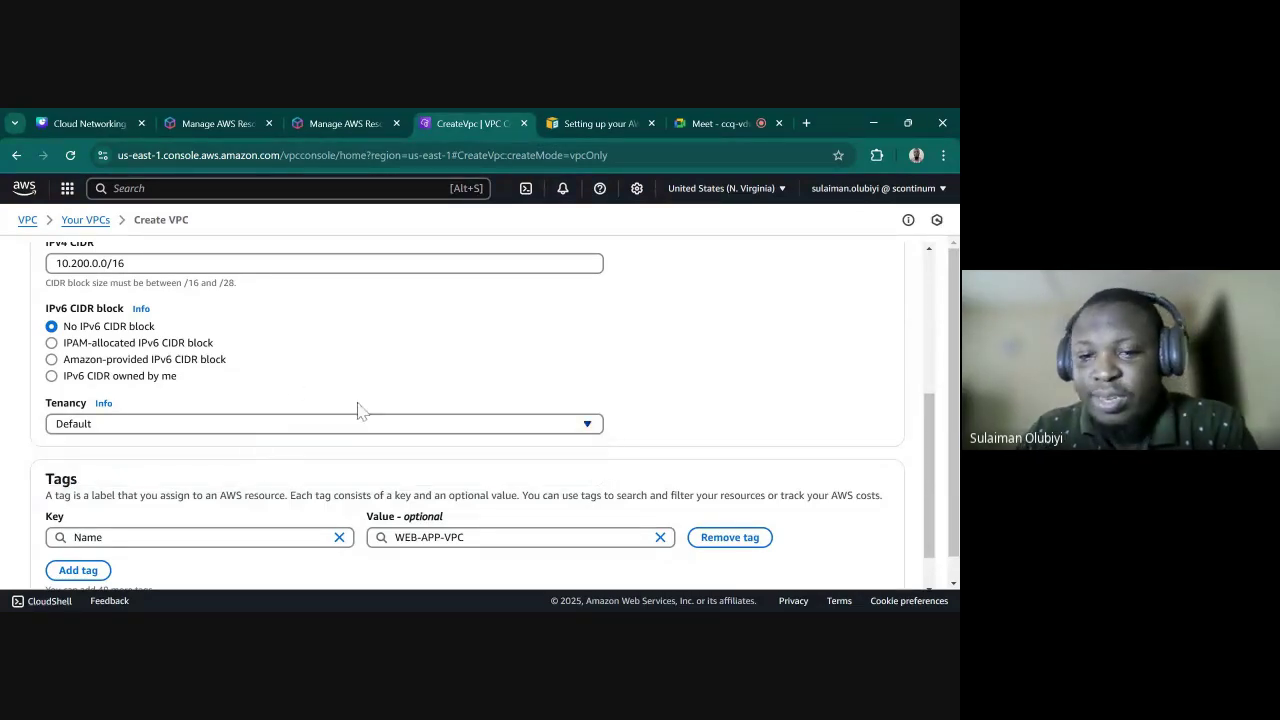
{"action": "scroll", "coordinate": [514, 391], "scroll_direction": "down", "scroll_amount": 2}
{"action": "scroll", "coordinate": [543, 403], "scroll_direction": "up", "scroll_amount": 2}
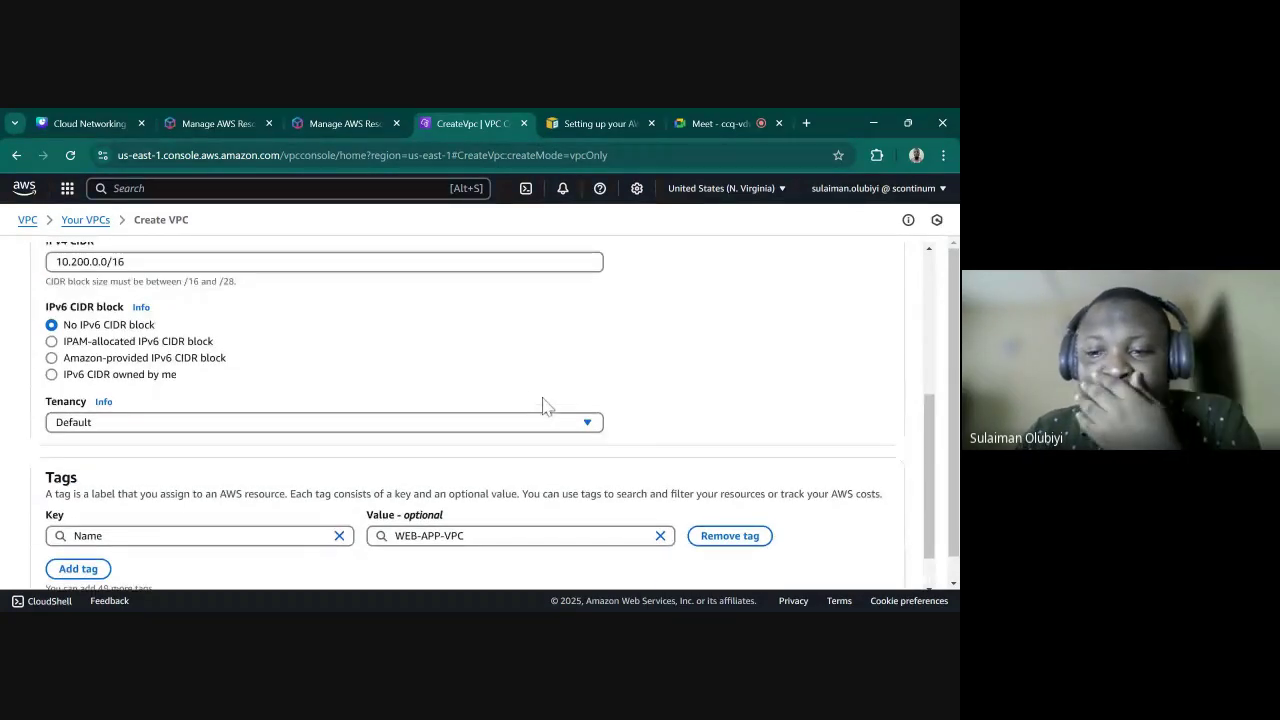
{"action": "scroll", "coordinate": [550, 430], "scroll_direction": "down", "scroll_amount": 2}
{"action": "scroll", "coordinate": [557, 457], "scroll_direction": "up", "scroll_amount": 5}
{"action": "scroll", "coordinate": [513, 428], "scroll_direction": "down", "scroll_amount": 5}
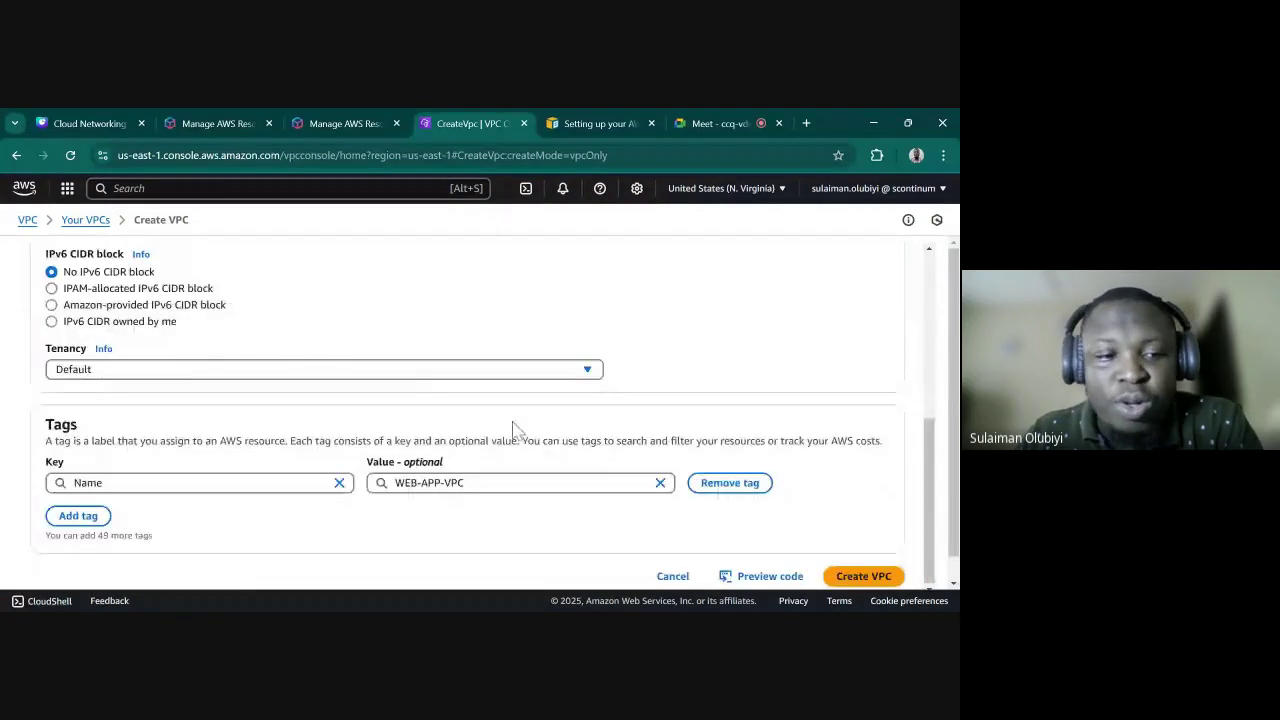
Add a tag with key Environment and value PRODUCTION.
{"action": "left_click", "coordinate": [78, 515]}
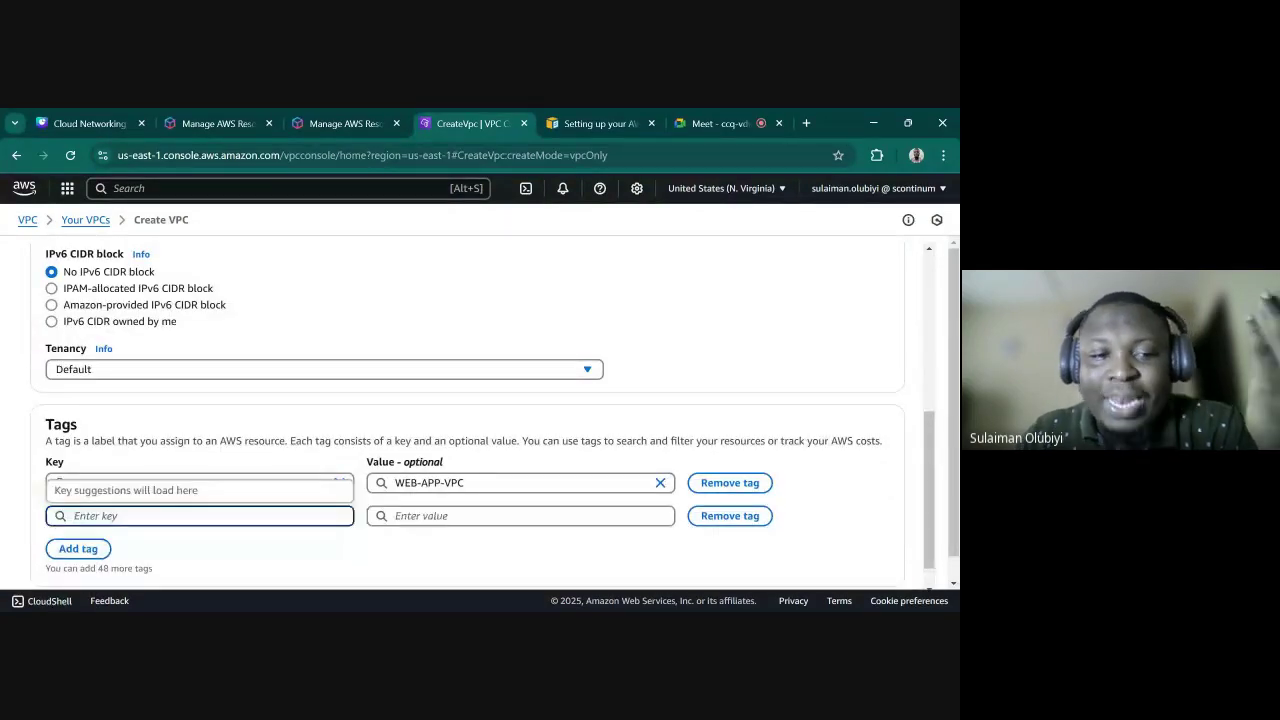
{"action": "type", "text": "E"}
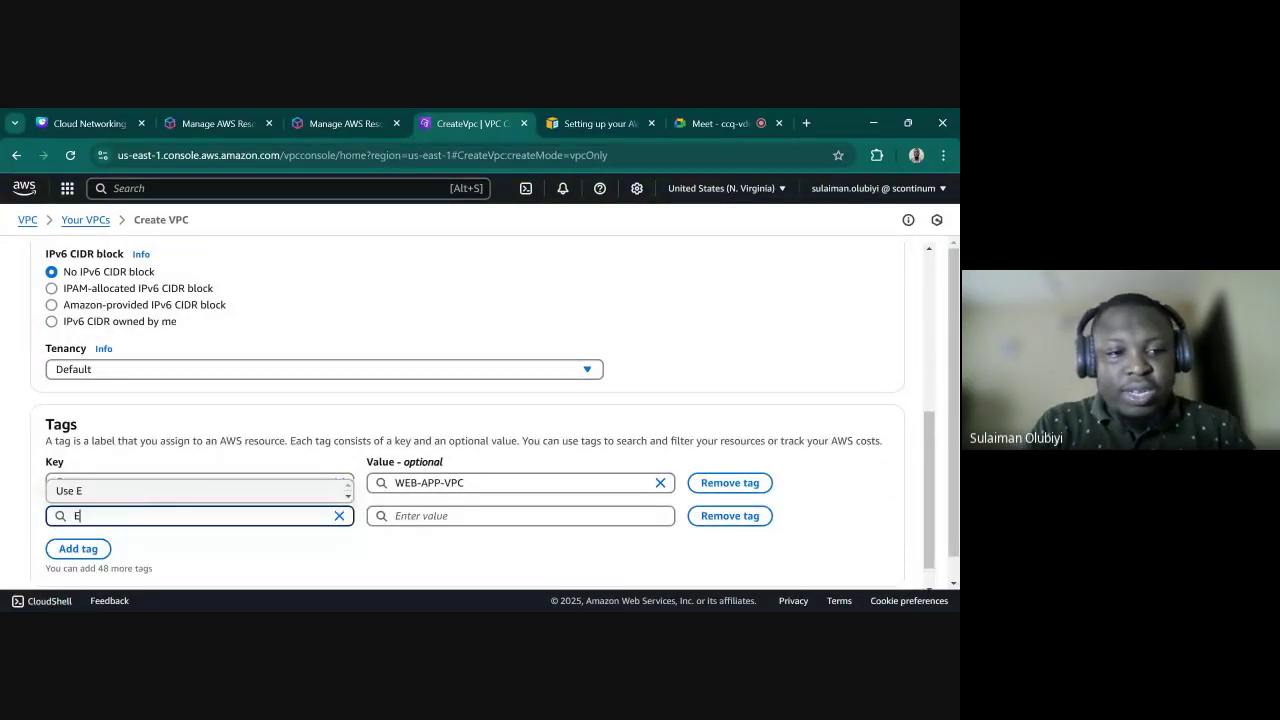
{"action": "type", "text": "nviro"}
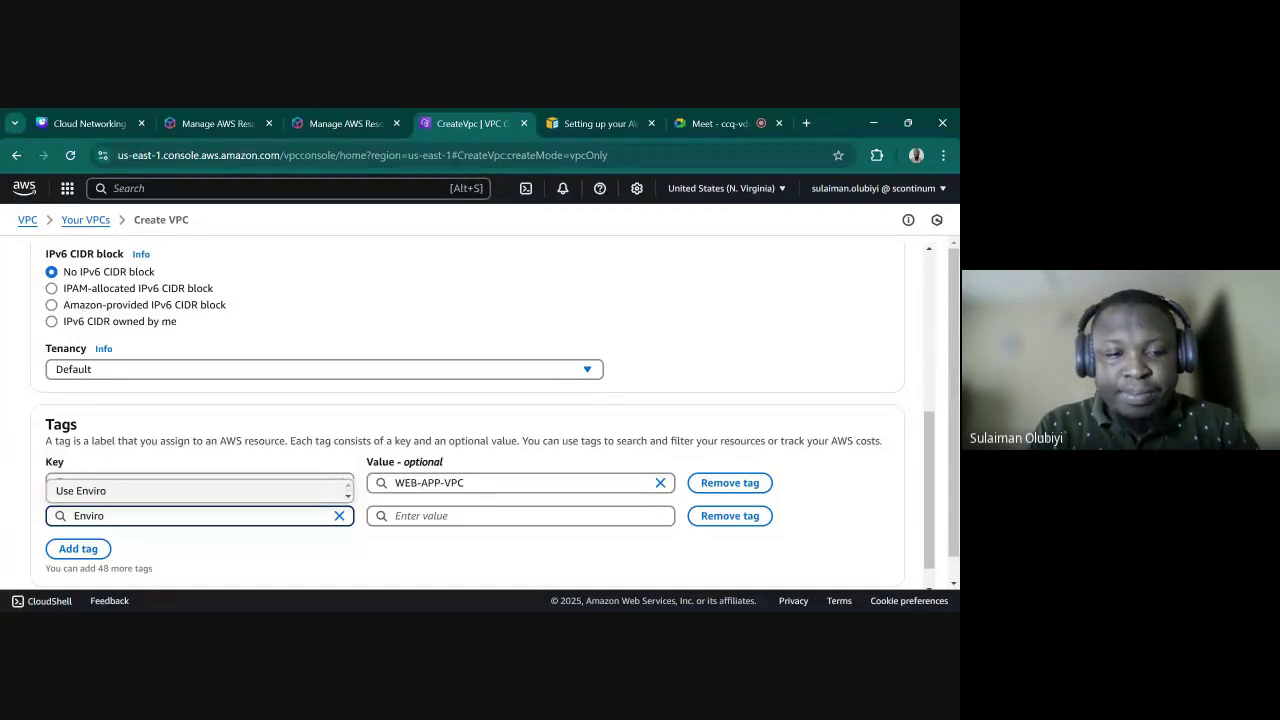
{"action": "type", "text": "nment"}
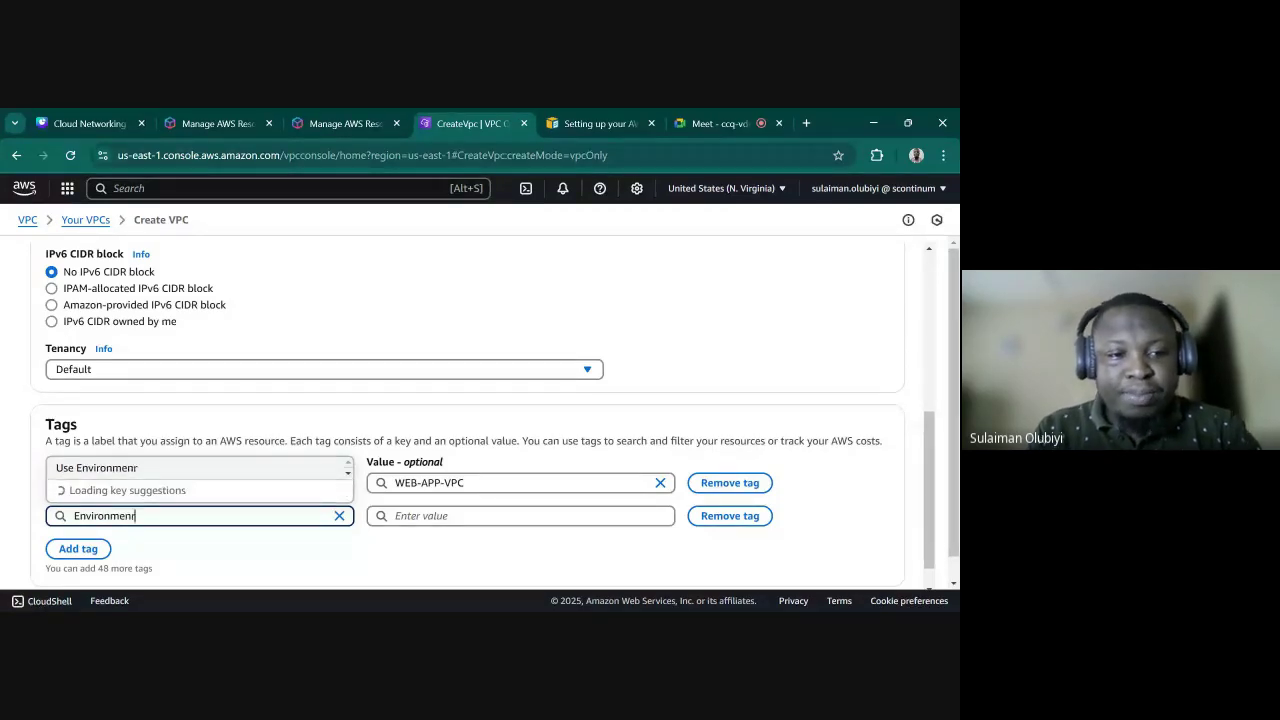
{"action": "left_click", "coordinate": [435, 515]}
{"action": "type", "text": "PROD"}
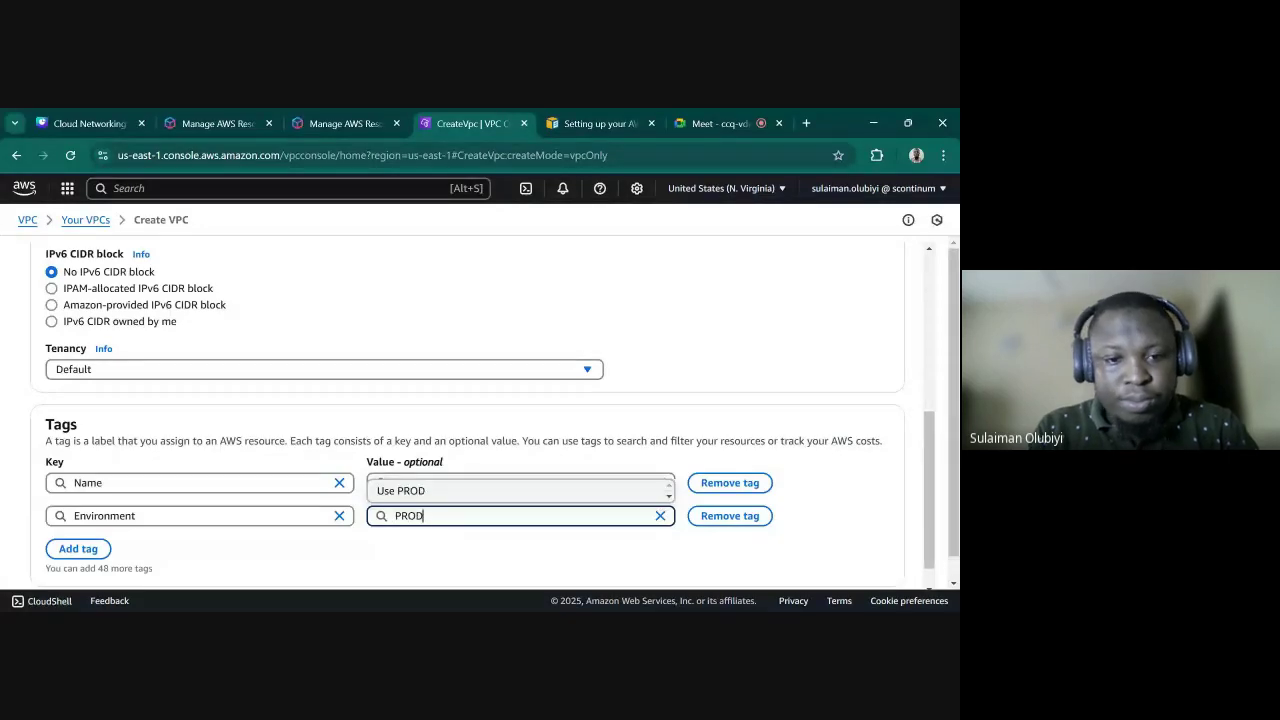
{"action": "type", "text": "UCTION"}
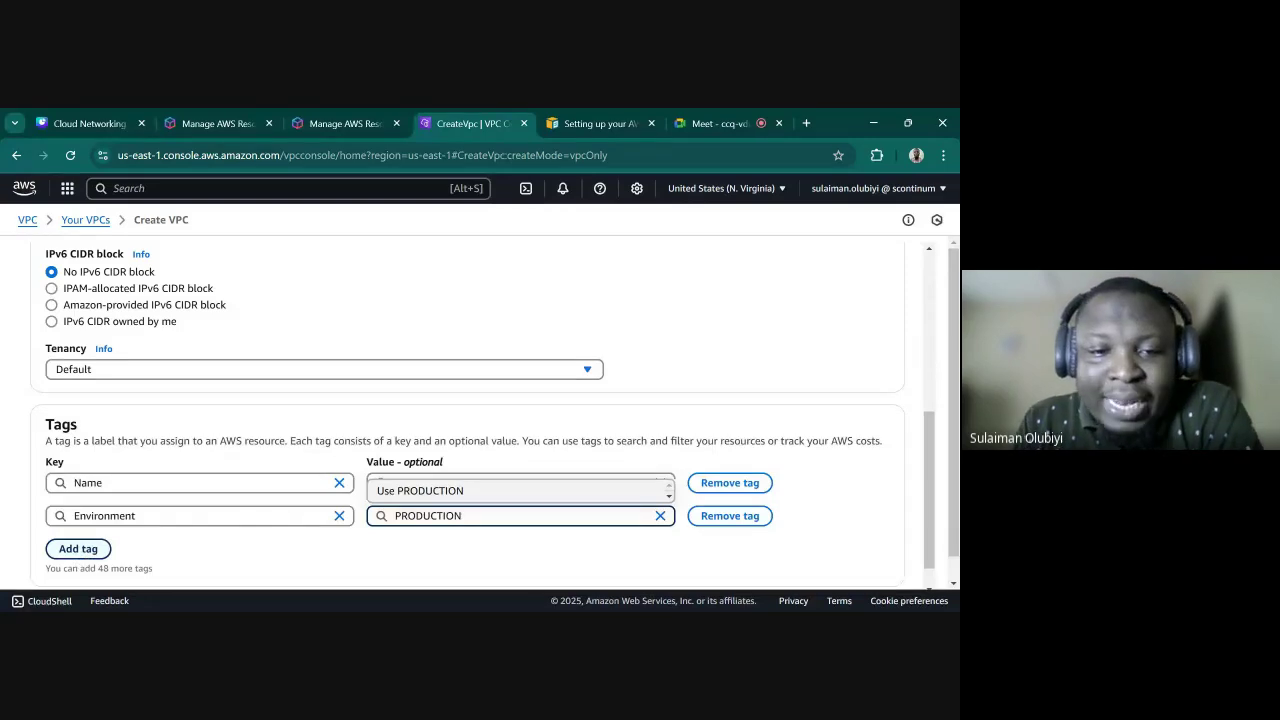
{"action": "left_click", "coordinate": [666, 345]}
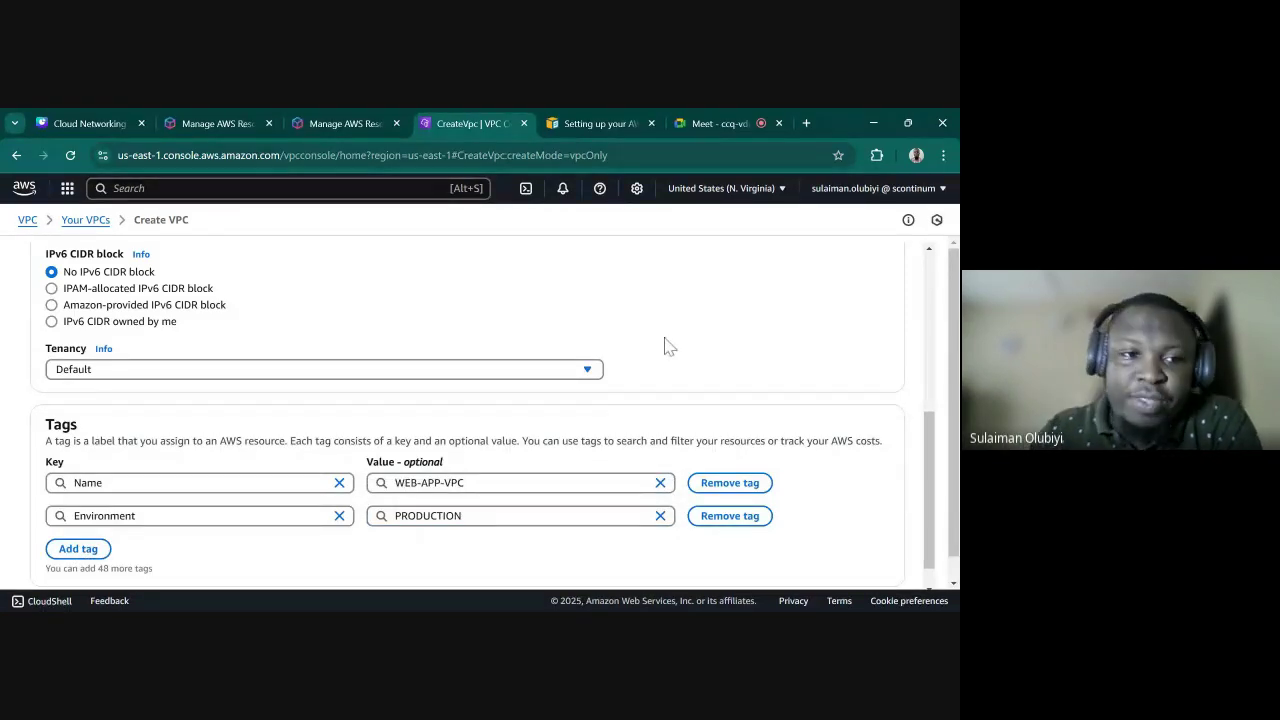
{"action": "scroll", "coordinate": [646, 317], "scroll_direction": "up", "scroll_amount": 4}
{"action": "scroll", "coordinate": [618, 340], "scroll_direction": "down", "scroll_amount": 2}
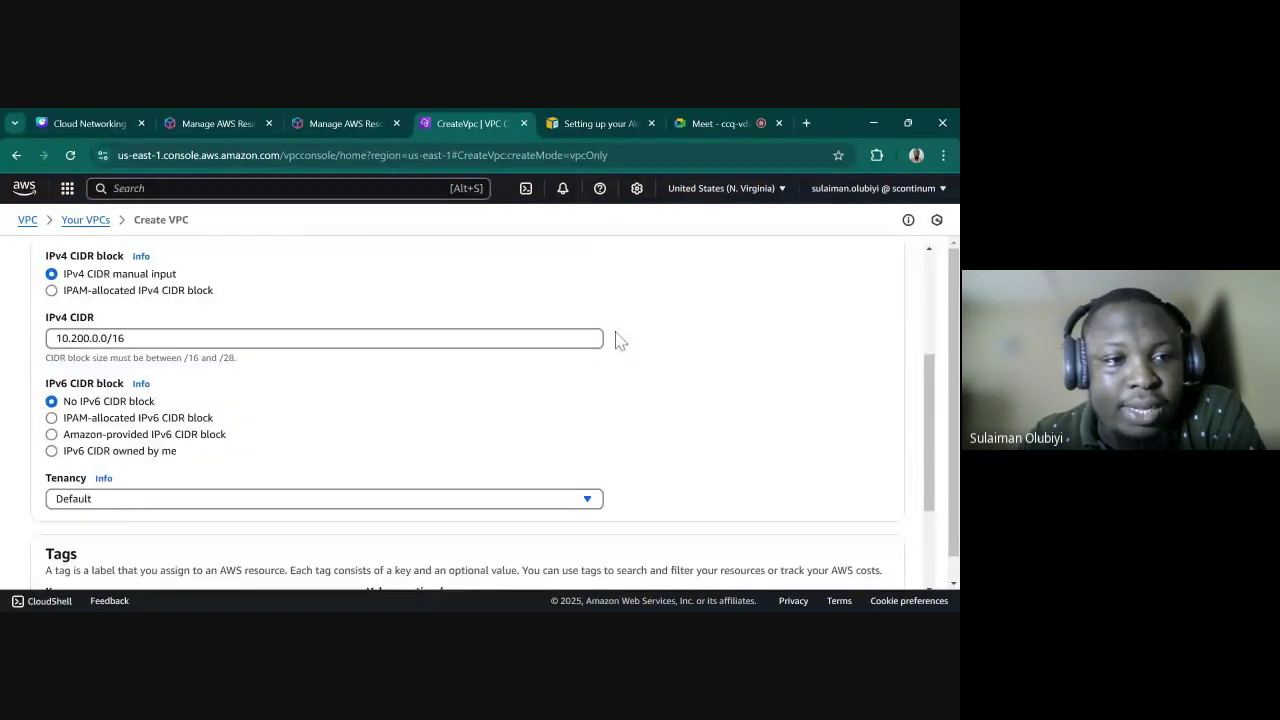
{"action": "scroll", "coordinate": [618, 340], "scroll_direction": "down", "scroll_amount": 3}
Create WEB-APP-VPC and dismiss the success banner on its details page.
{"action": "left_click", "coordinate": [853, 576]}
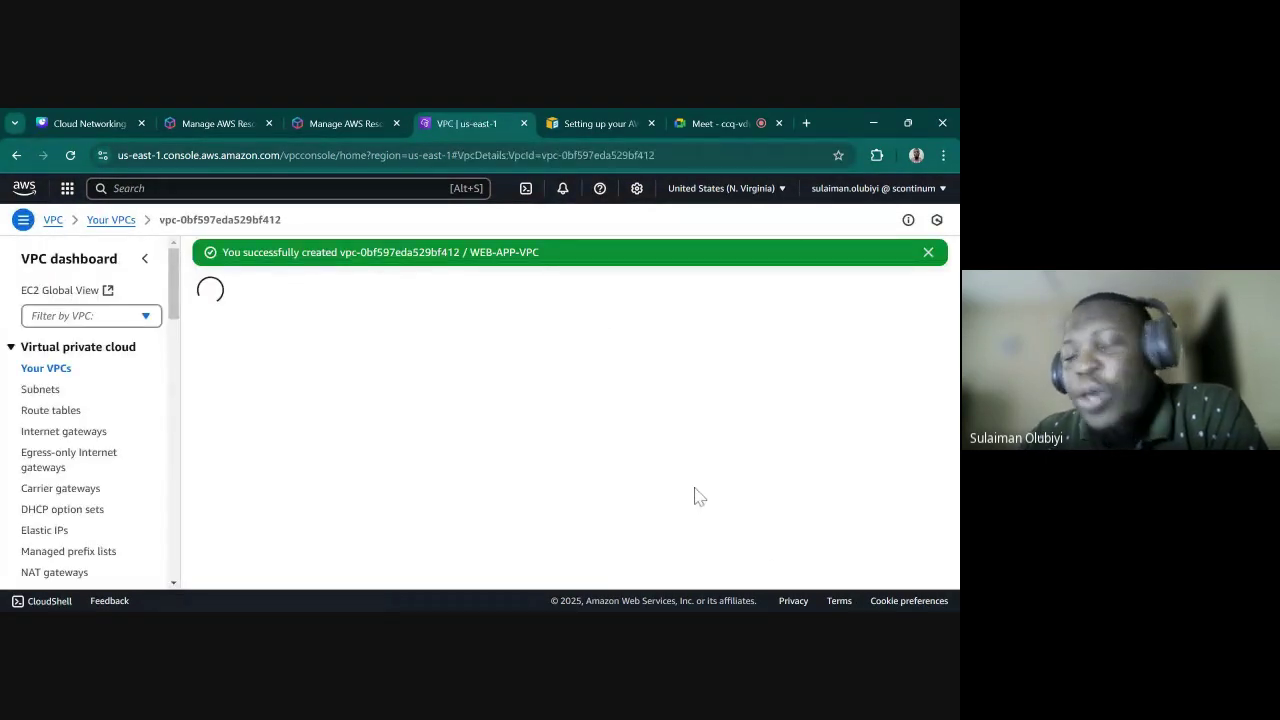
{"action": "left_click", "coordinate": [920, 252]}
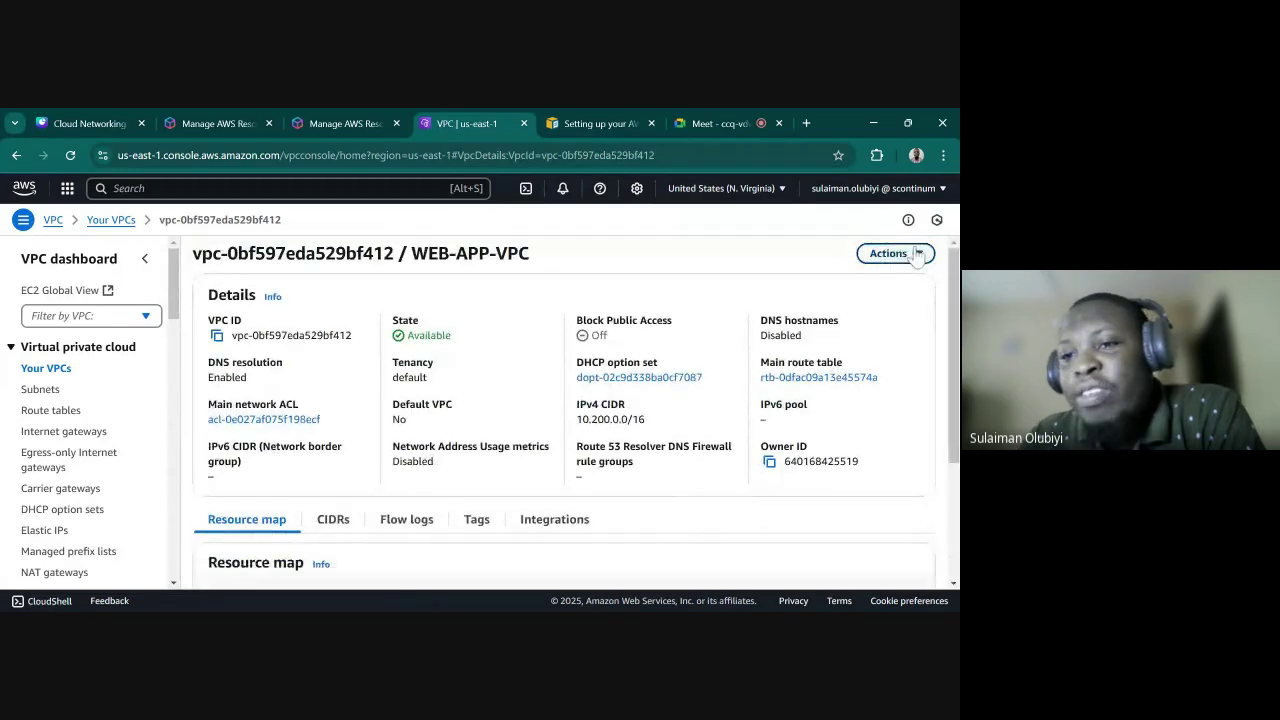
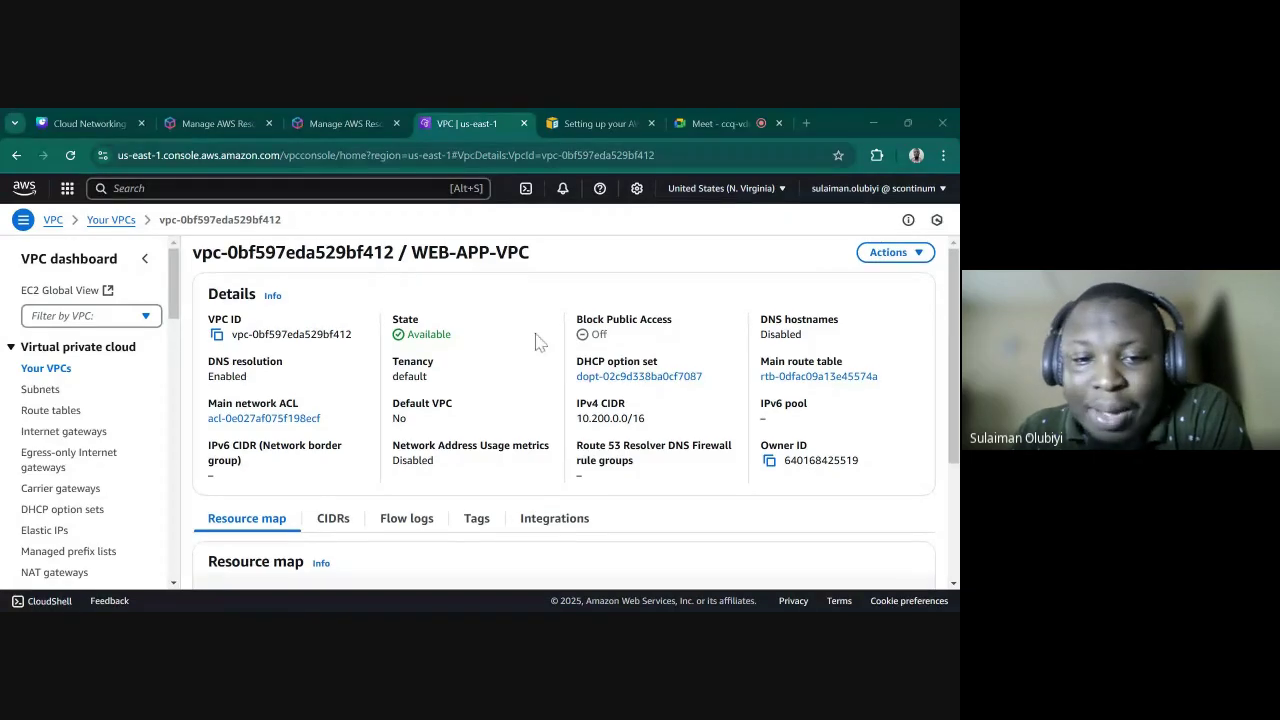
Review WEB-APP-VPC's details: CIDR blocks, flow logs, tags, integrations and resource map.
{"action": "scroll", "coordinate": [534, 340], "scroll_direction": "down", "scroll_amount": 2}
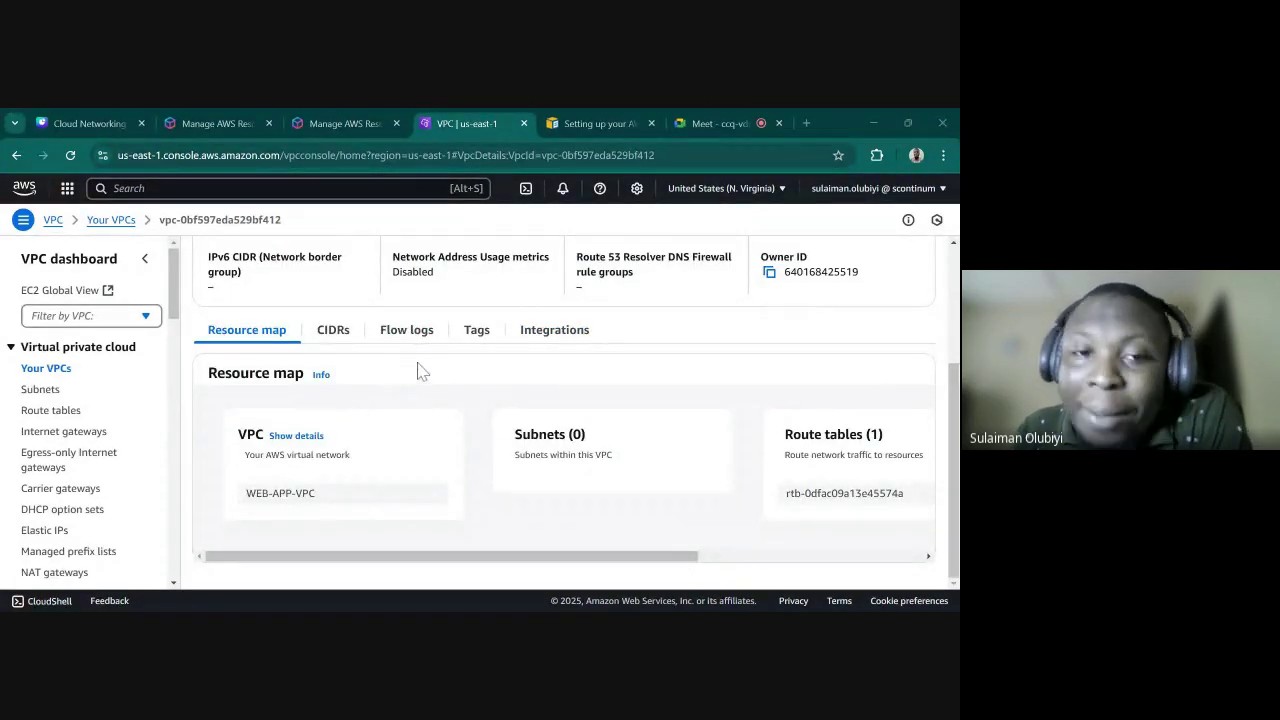
{"action": "left_click", "coordinate": [333, 333]}
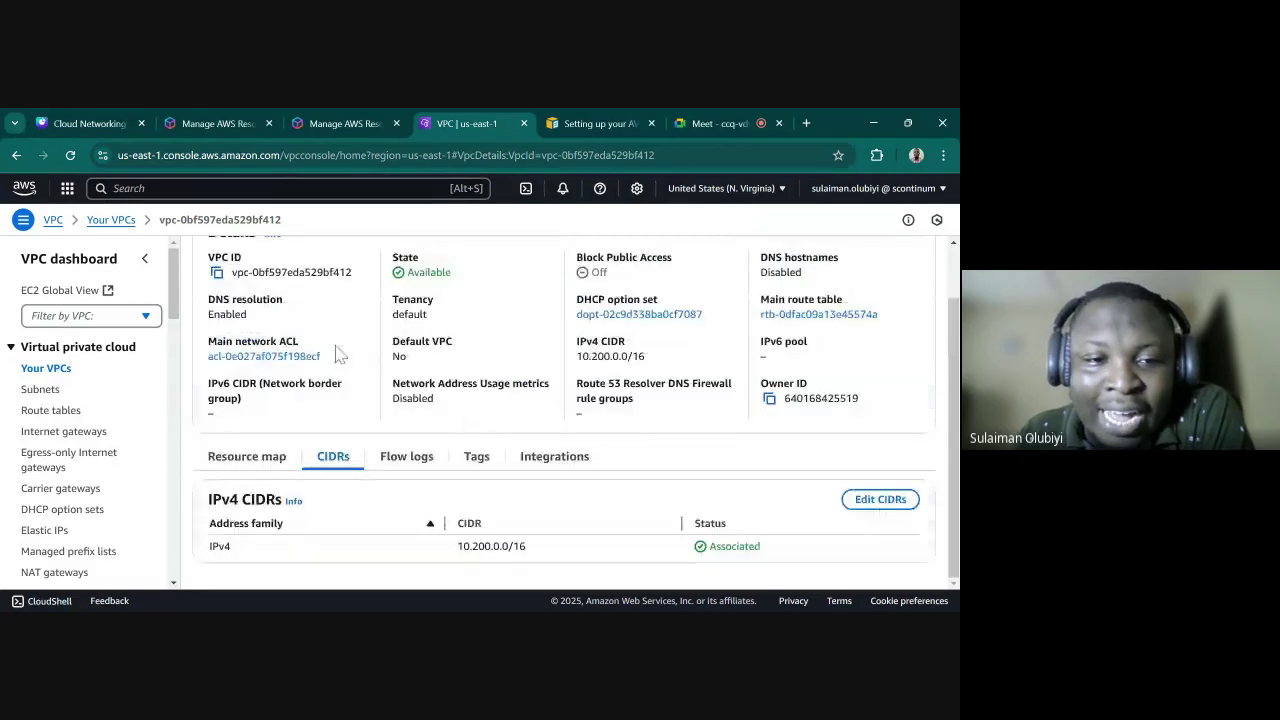
{"action": "left_click", "coordinate": [406, 462]}
{"action": "scroll", "coordinate": [471, 503], "scroll_direction": "down", "scroll_amount": 1}
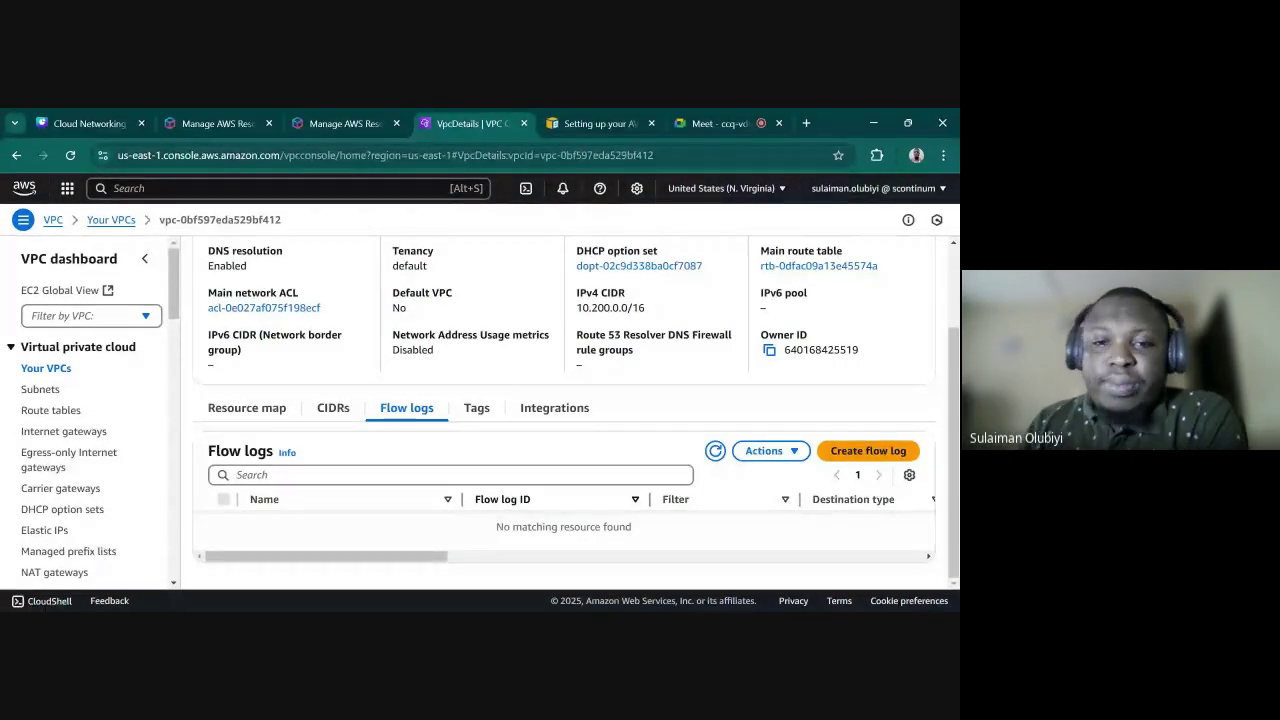
{"action": "left_click", "coordinate": [476, 408]}
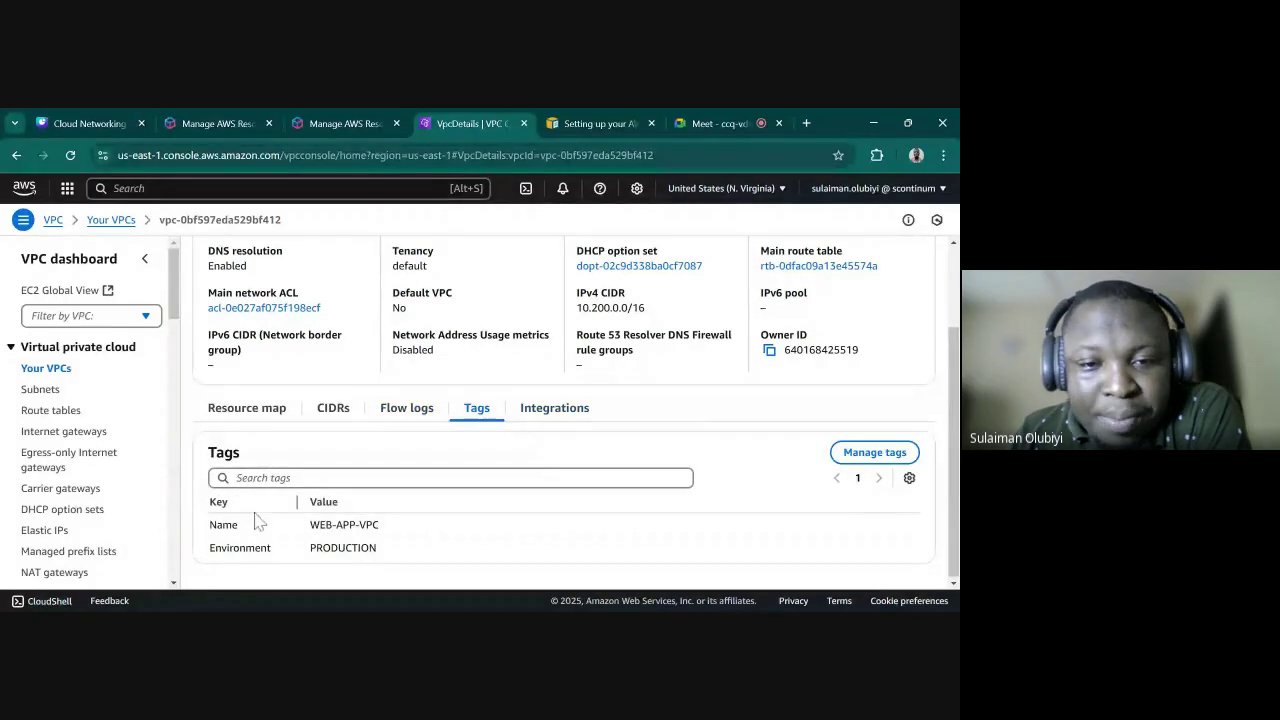
{"action": "left_click", "coordinate": [542, 418]}
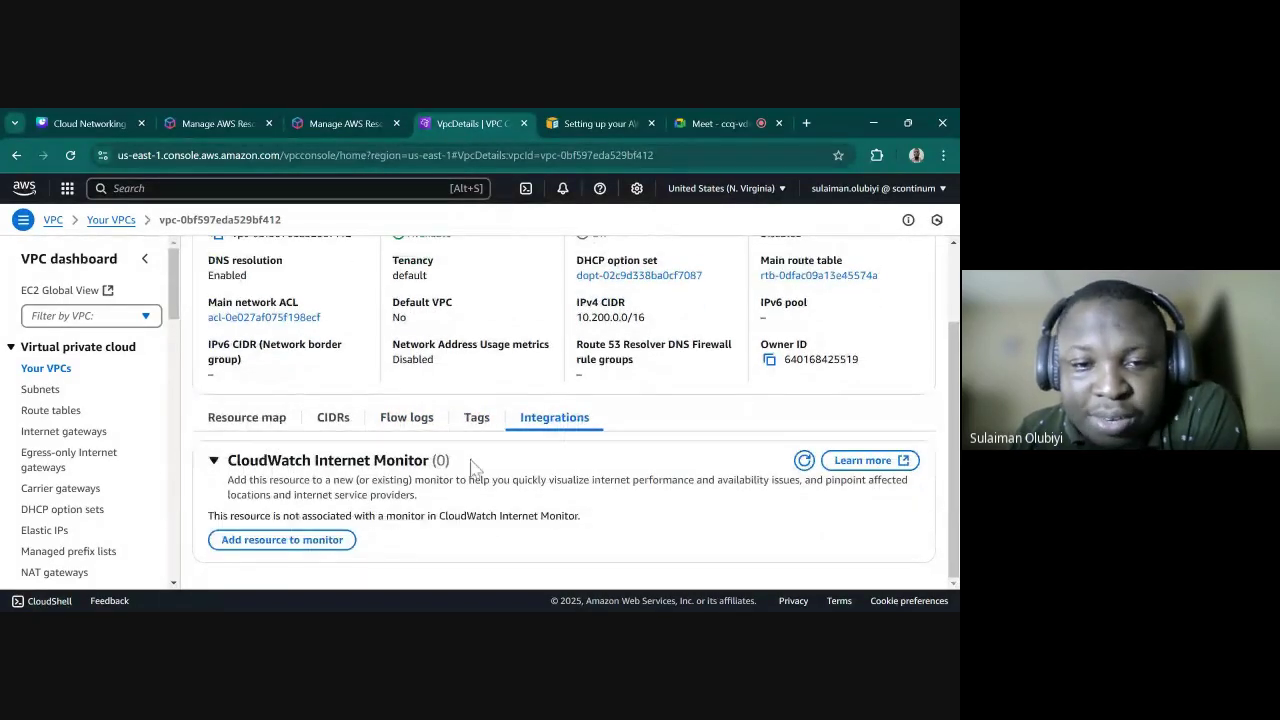
{"action": "left_click", "coordinate": [280, 424]}
{"action": "scroll", "coordinate": [500, 478], "scroll_direction": "down", "scroll_amount": 1}
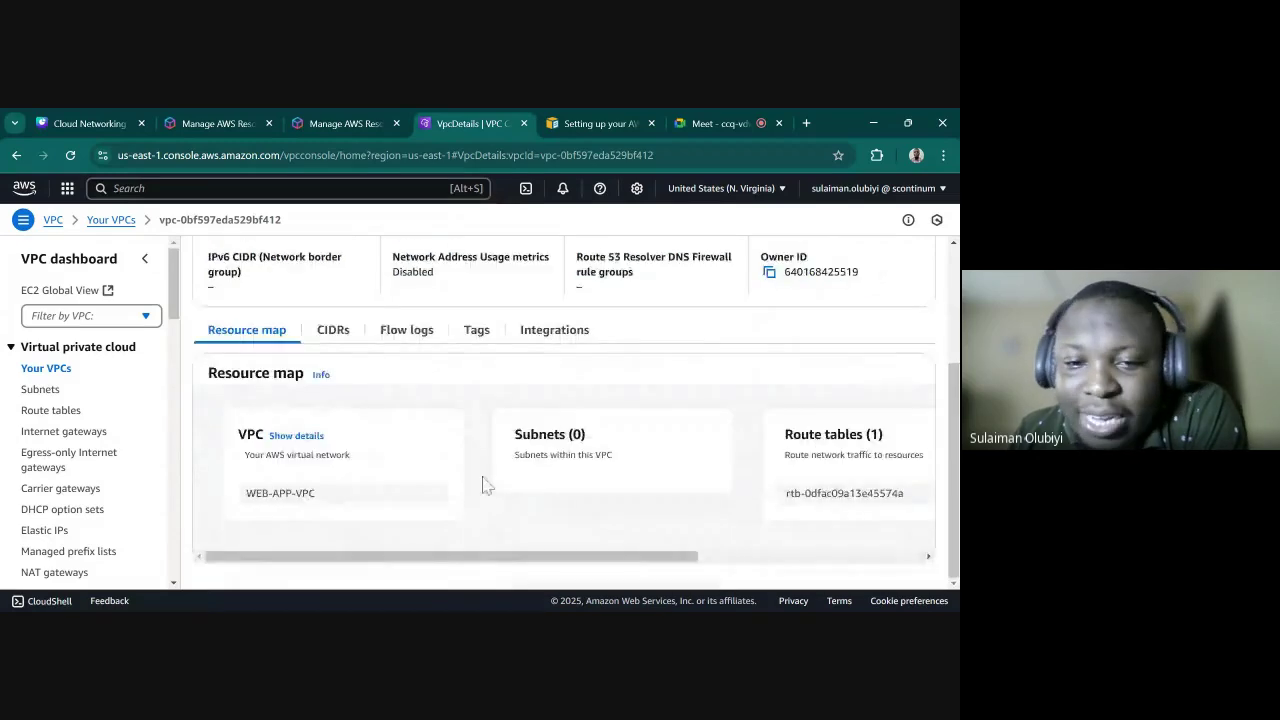
{"action": "scroll", "coordinate": [480, 486], "scroll_direction": "up", "scroll_amount": 3}
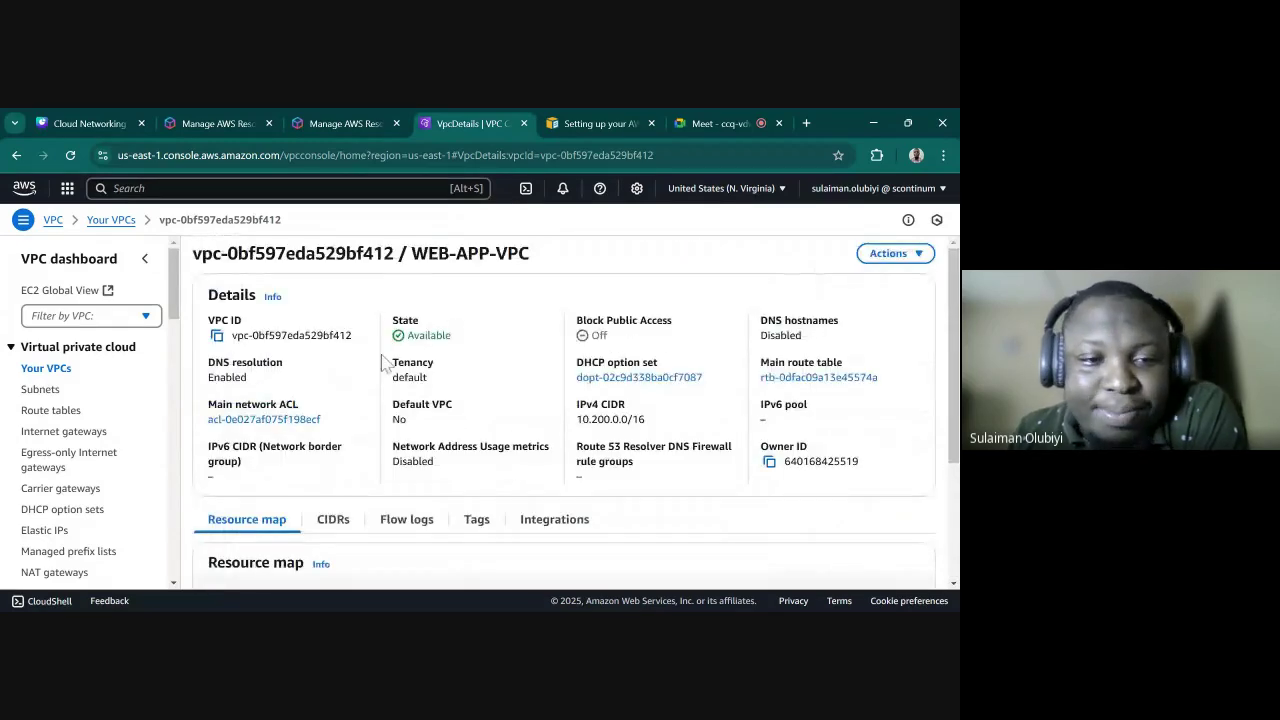
{"action": "scroll", "coordinate": [285, 430], "scroll_direction": "down", "scroll_amount": 2}
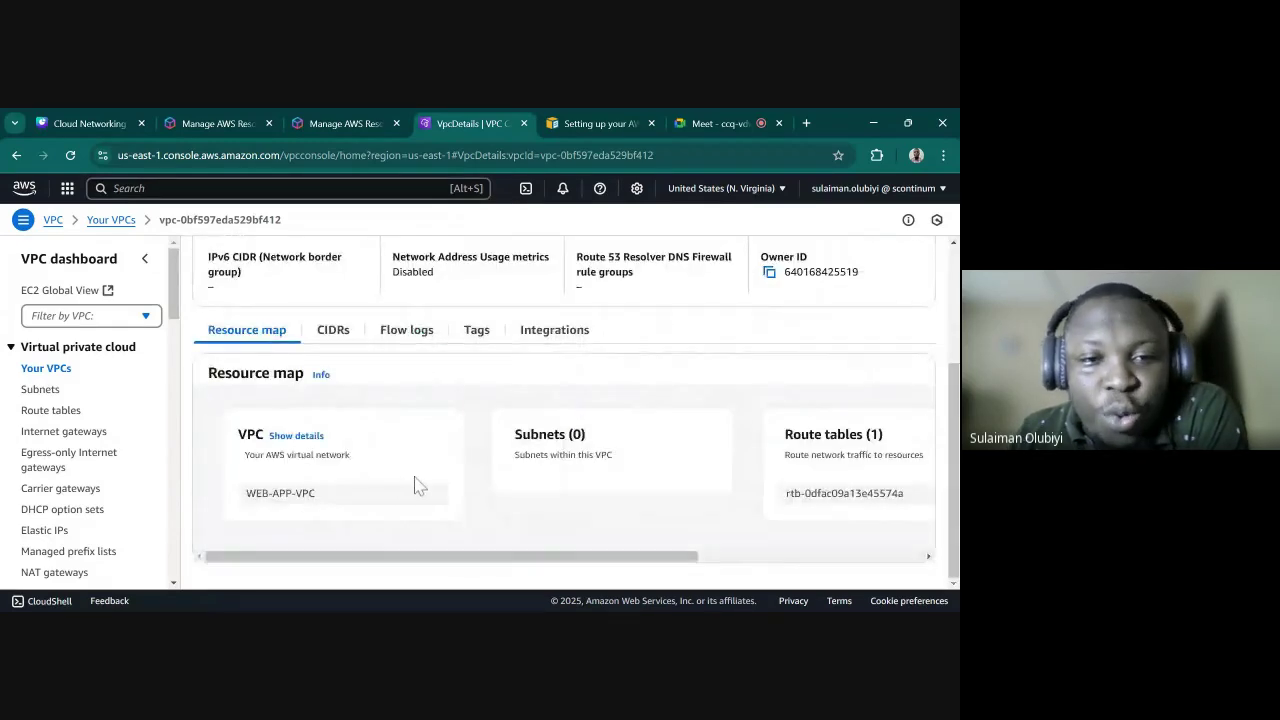
{"action": "scroll", "coordinate": [416, 486], "scroll_direction": "up", "scroll_amount": 2}
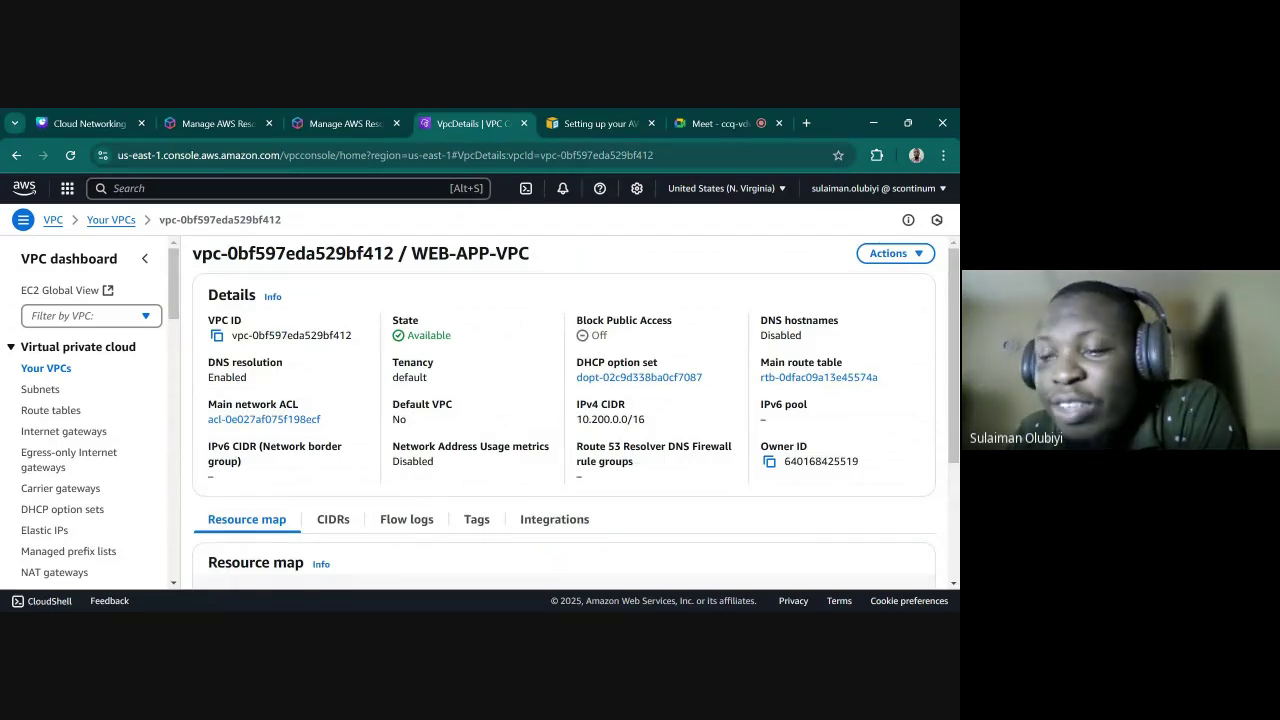
List the subnets and widen the VPC column to see the six DEFAULT-VPC subnets.
{"action": "left_click", "coordinate": [41, 390]}
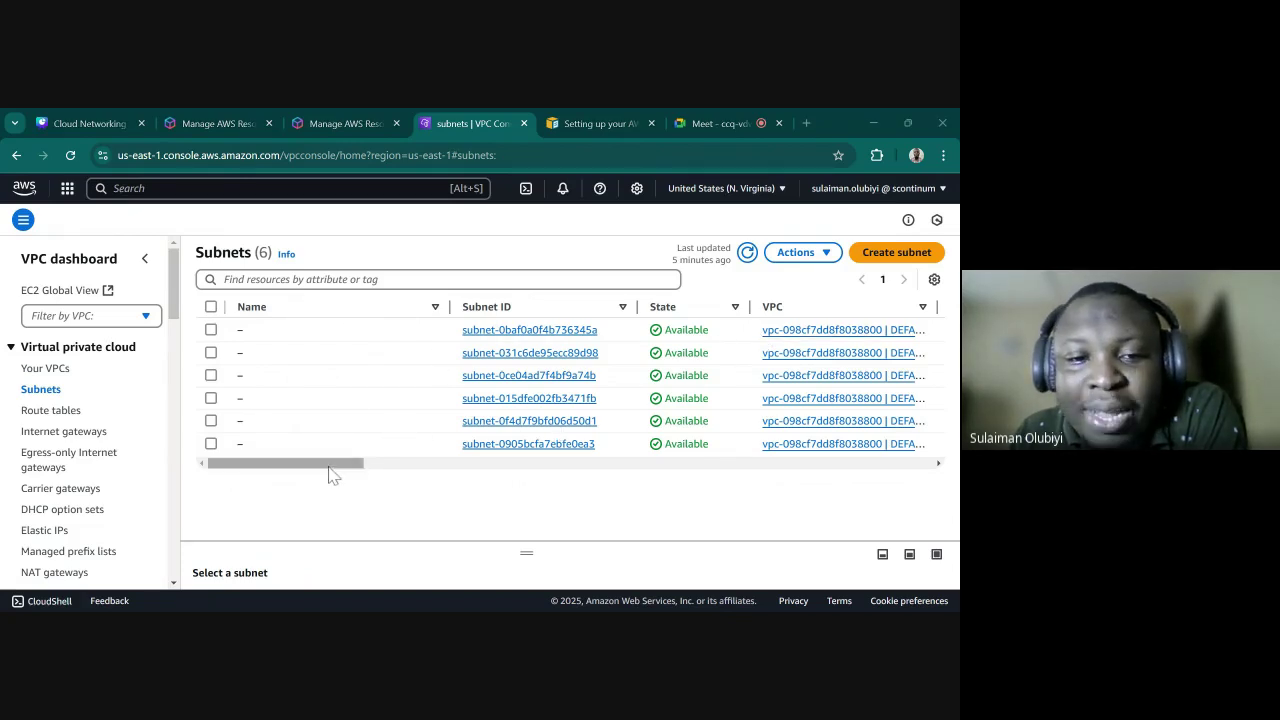
{"action": "left_click_drag", "start_coordinate": [331, 471], "coordinate": [409, 483]}
{"action": "left_click_drag", "start_coordinate": [559, 307], "coordinate": [634, 318]}
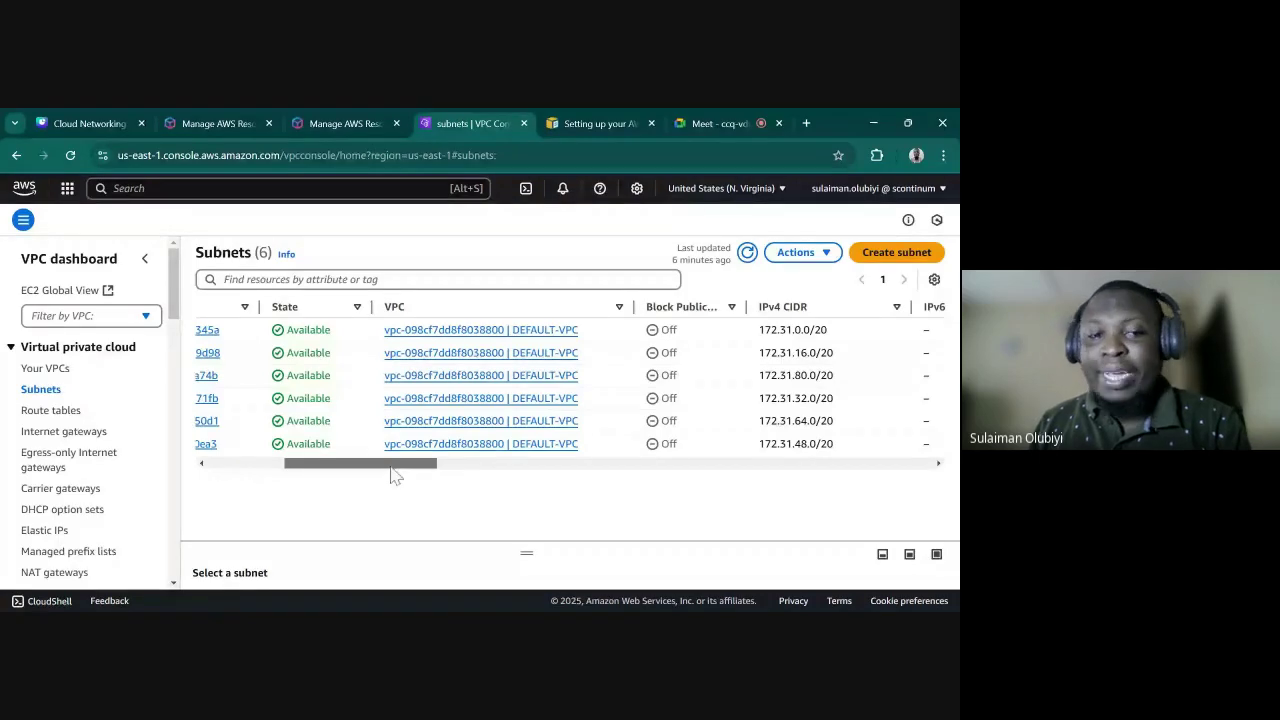
{"action": "left_click_drag", "start_coordinate": [391, 470], "coordinate": [314, 470]}
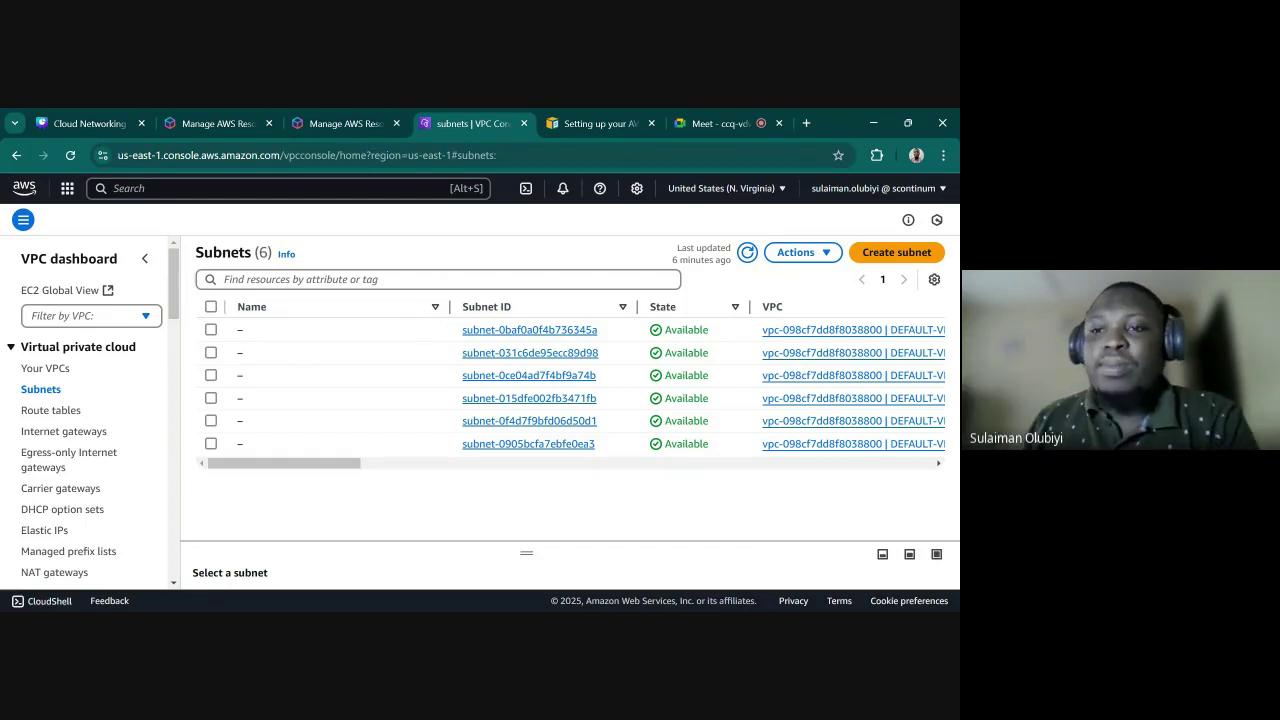
Start a new subnet and choose WEB-APP-VPC as its VPC.
{"action": "left_click", "coordinate": [896, 252]}
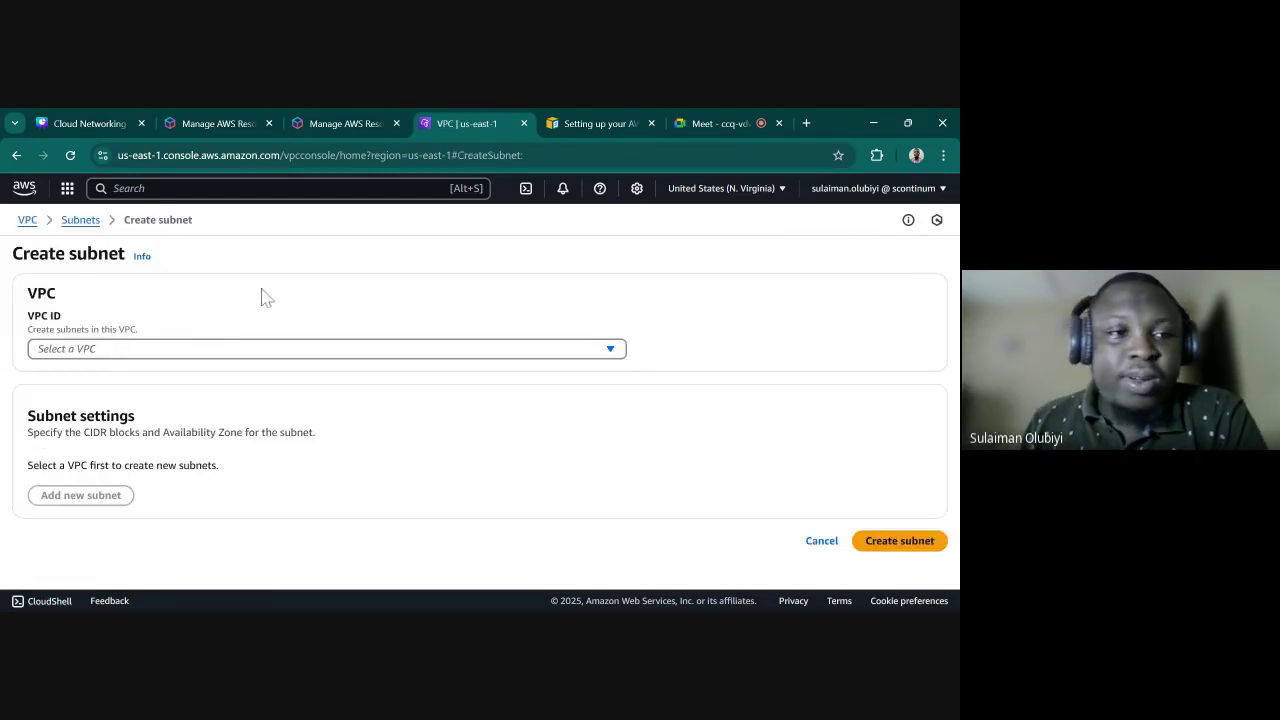
{"action": "left_click", "coordinate": [249, 347]}
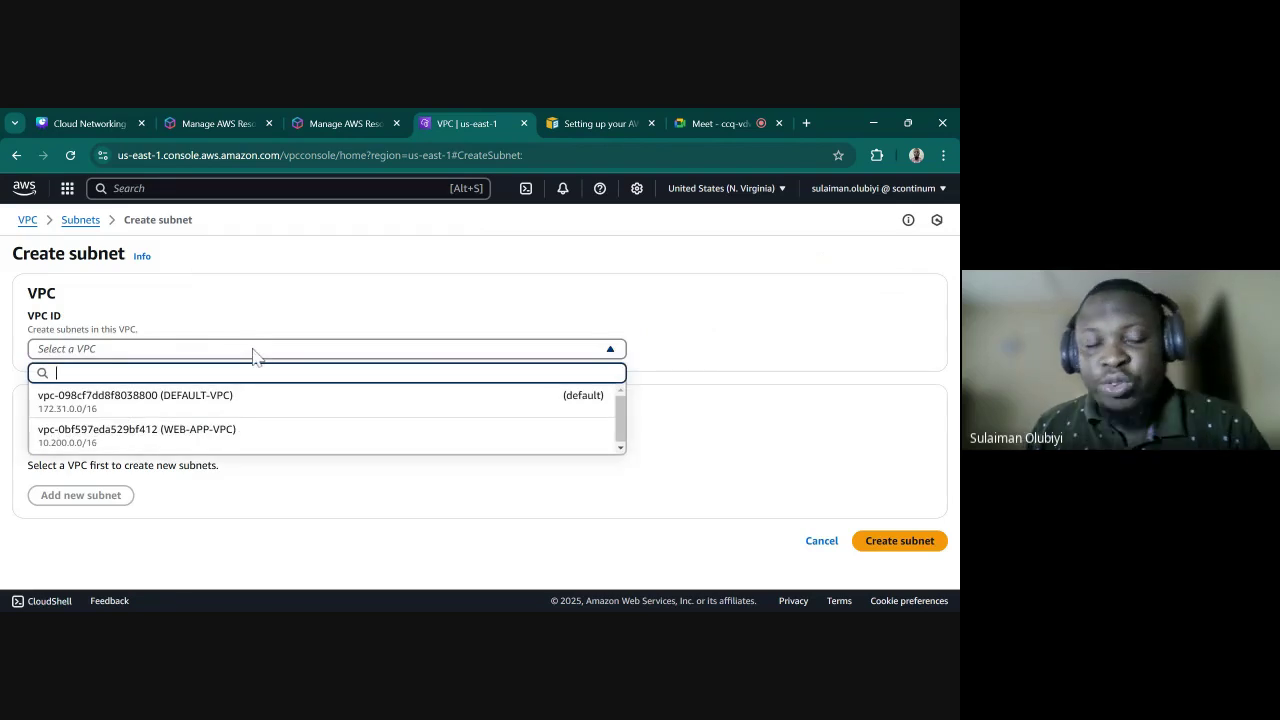
{"action": "left_click", "coordinate": [249, 438]}
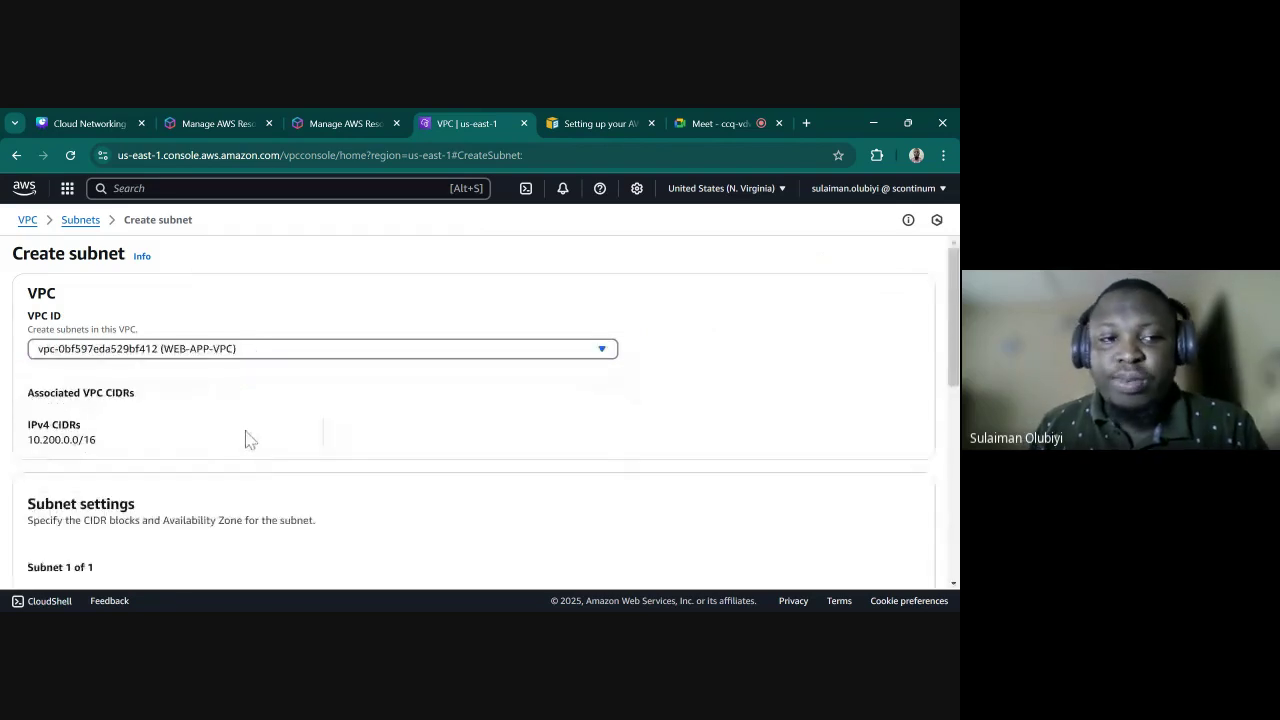
{"action": "scroll", "coordinate": [228, 435], "scroll_direction": "down", "scroll_amount": 2}
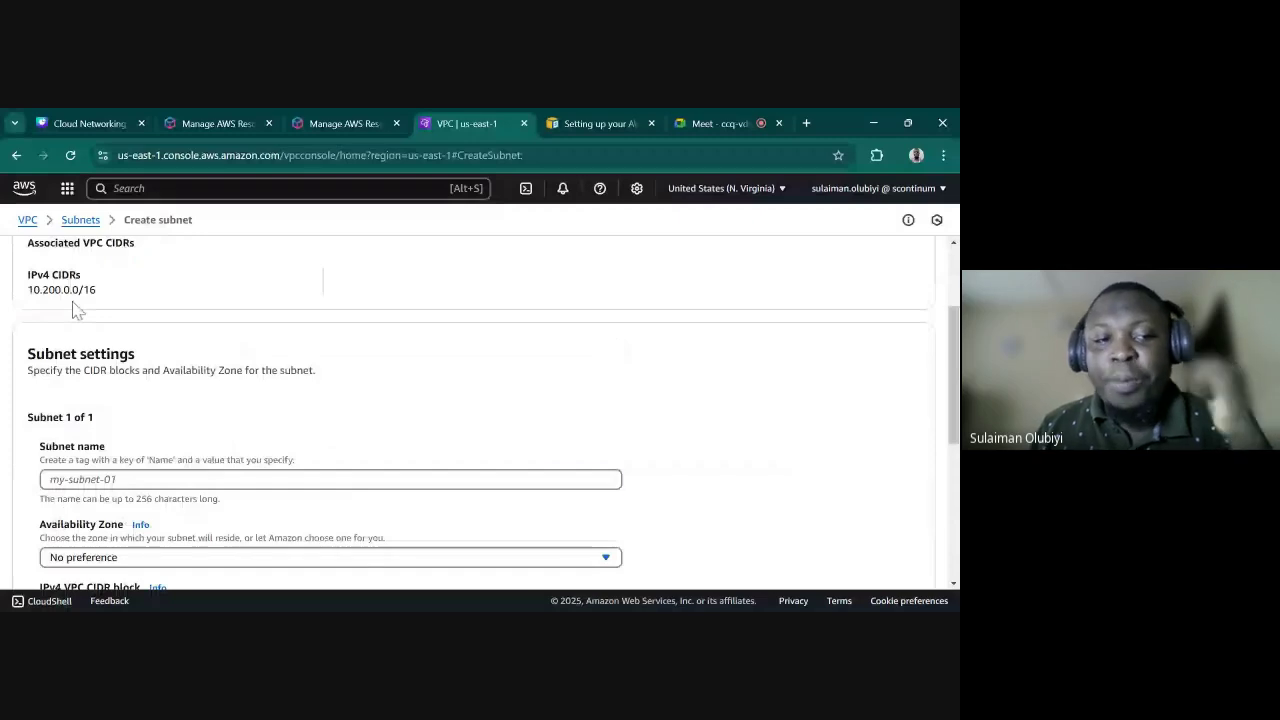
Name the first subnet WEB-APP-PRIVATE-A.
{"action": "left_click", "coordinate": [120, 479]}
{"action": "type", "text": "WEE"}
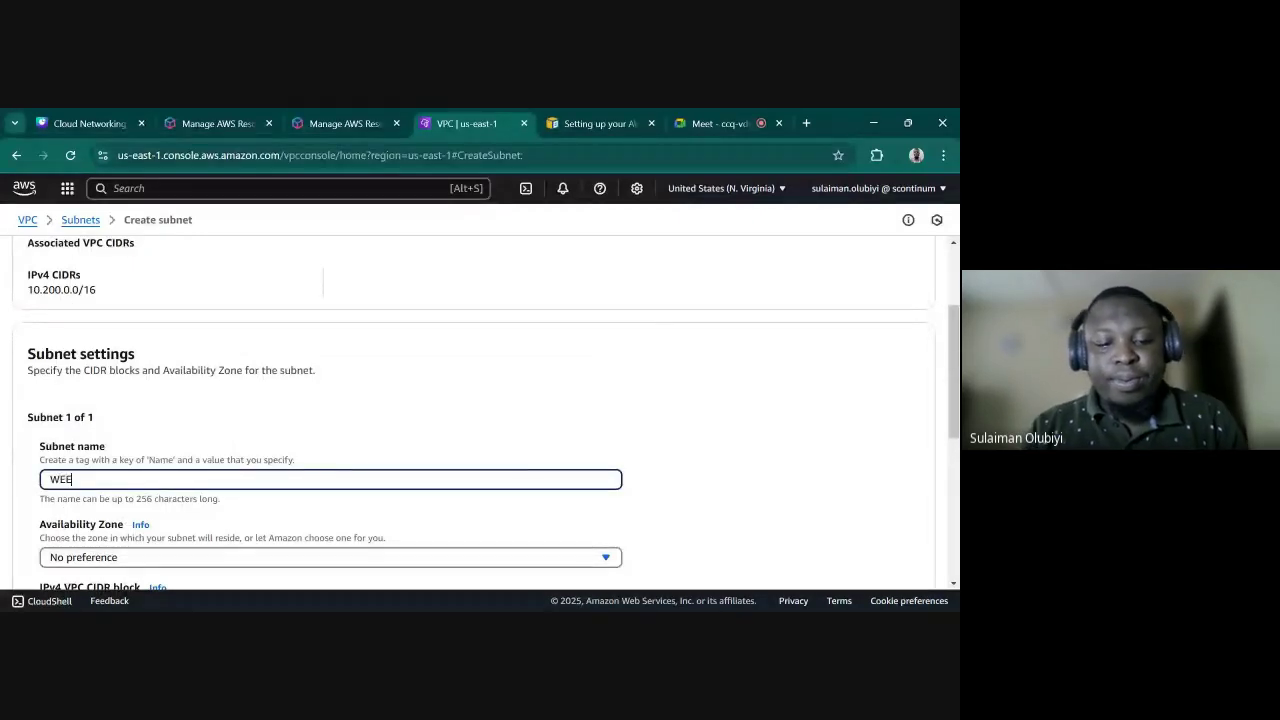
{"action": "key", "text": "BackSpace"}
{"action": "type", "text": "B-AP"}
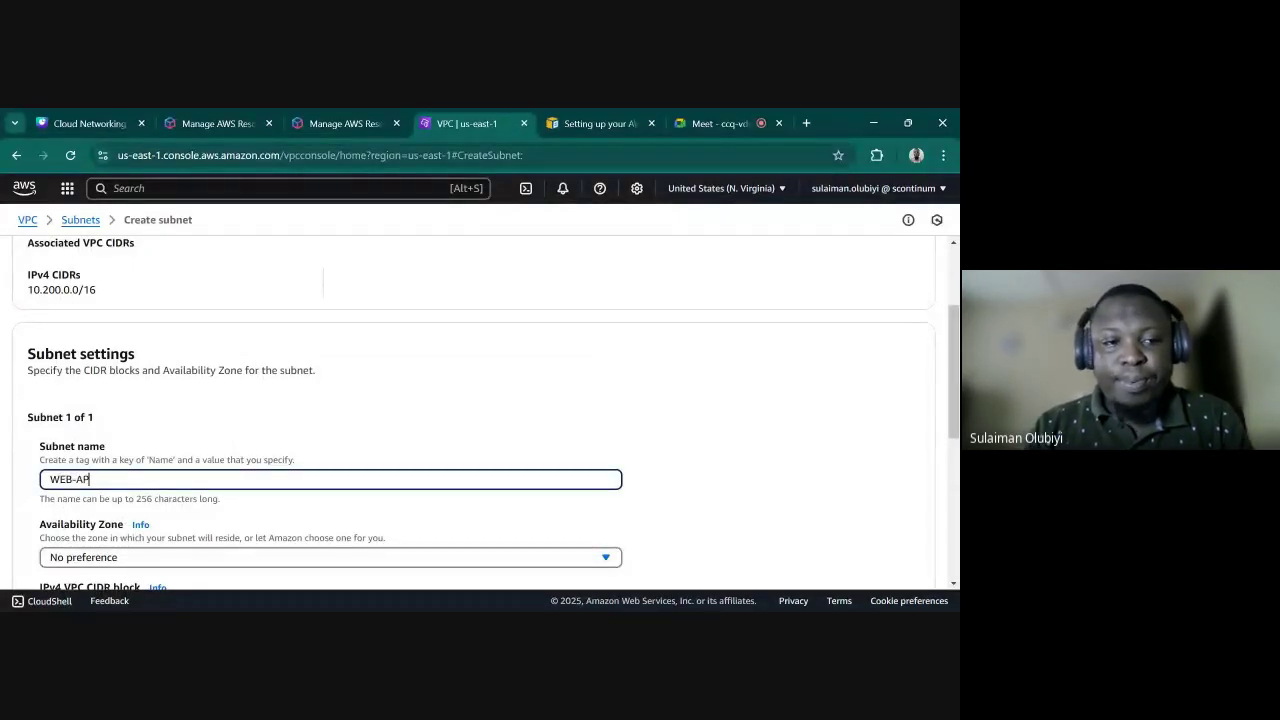
{"action": "type", "text": "P-"}
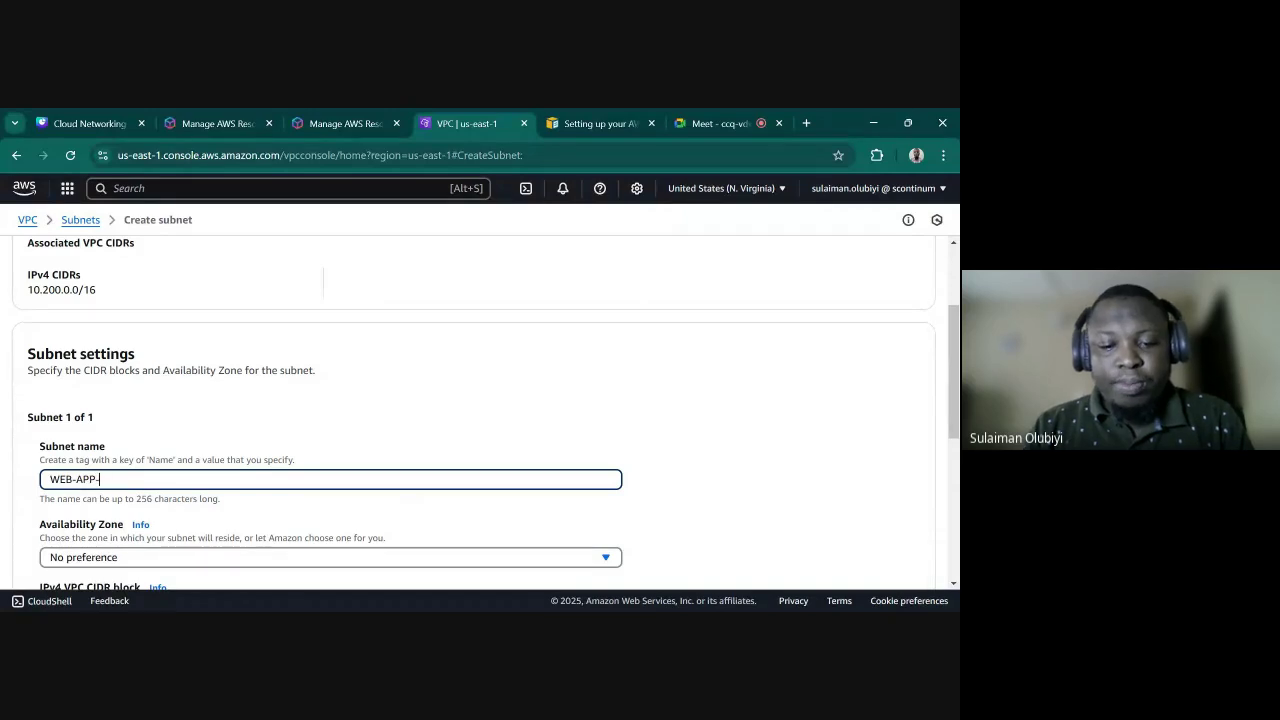
{"action": "type", "text": "PRIVA"}
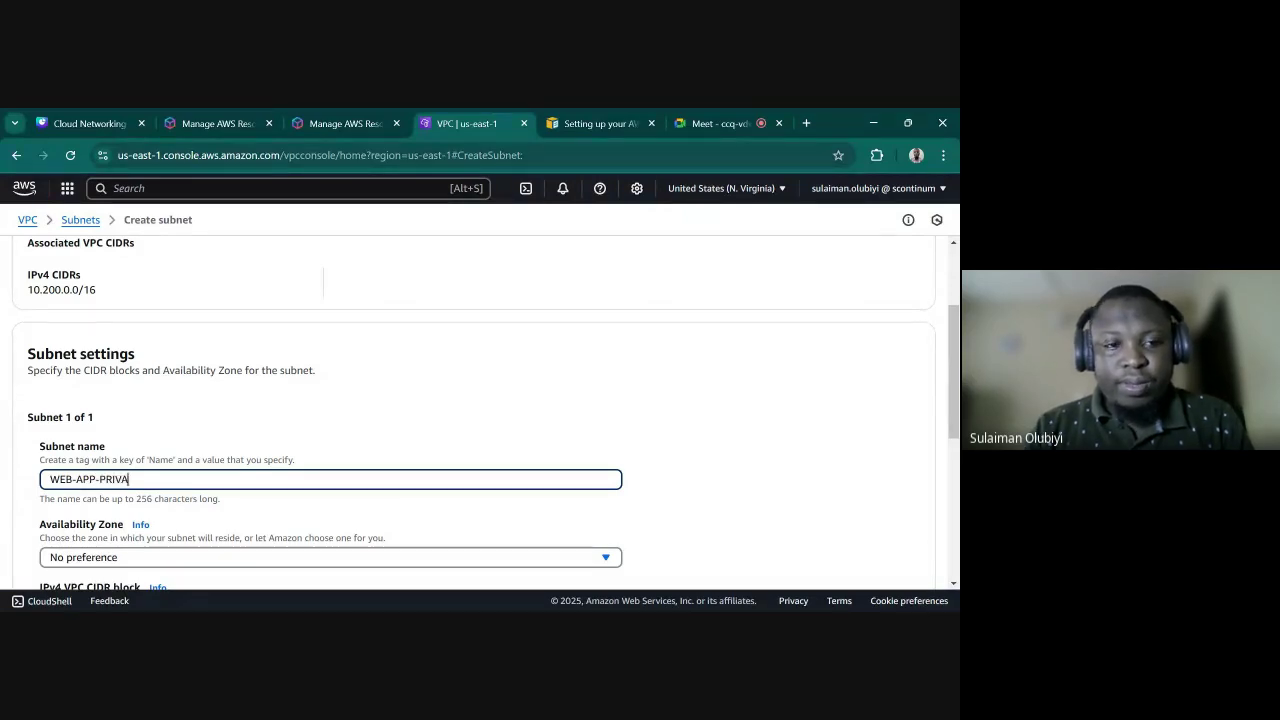
{"action": "type", "text": "T"}
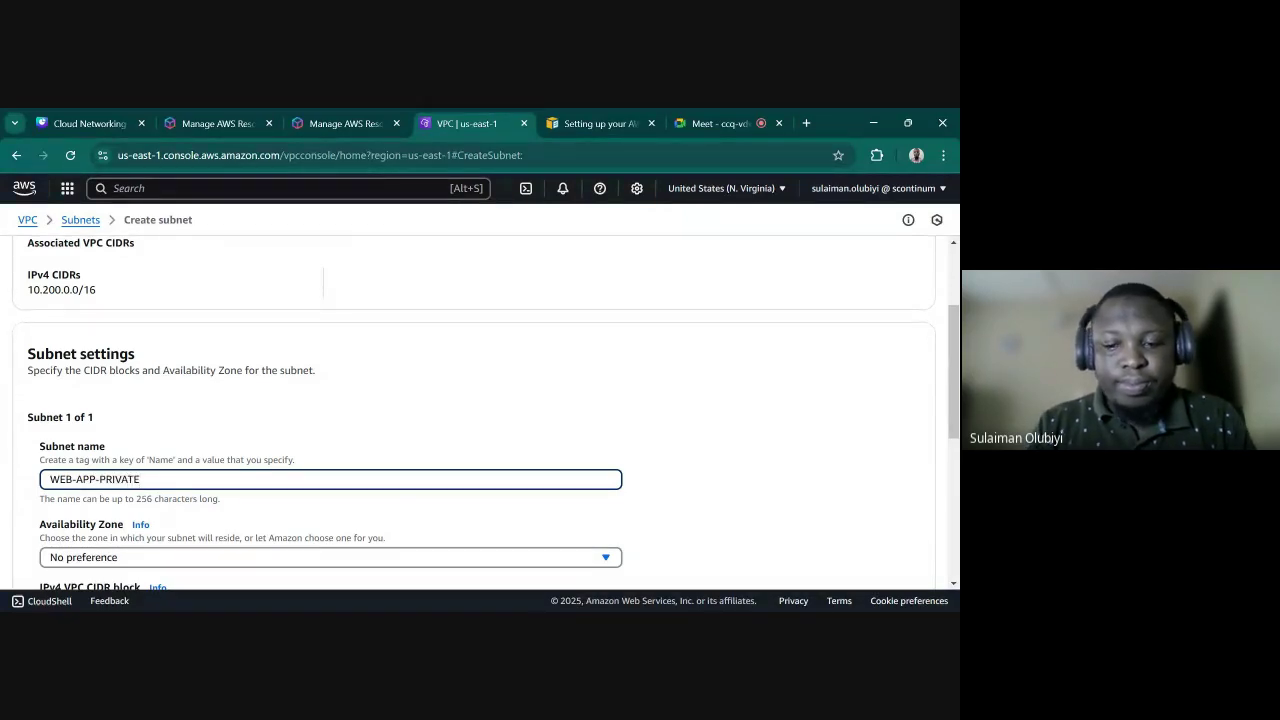
{"action": "type", "text": "E"}
{"action": "type", "text": "-1"}
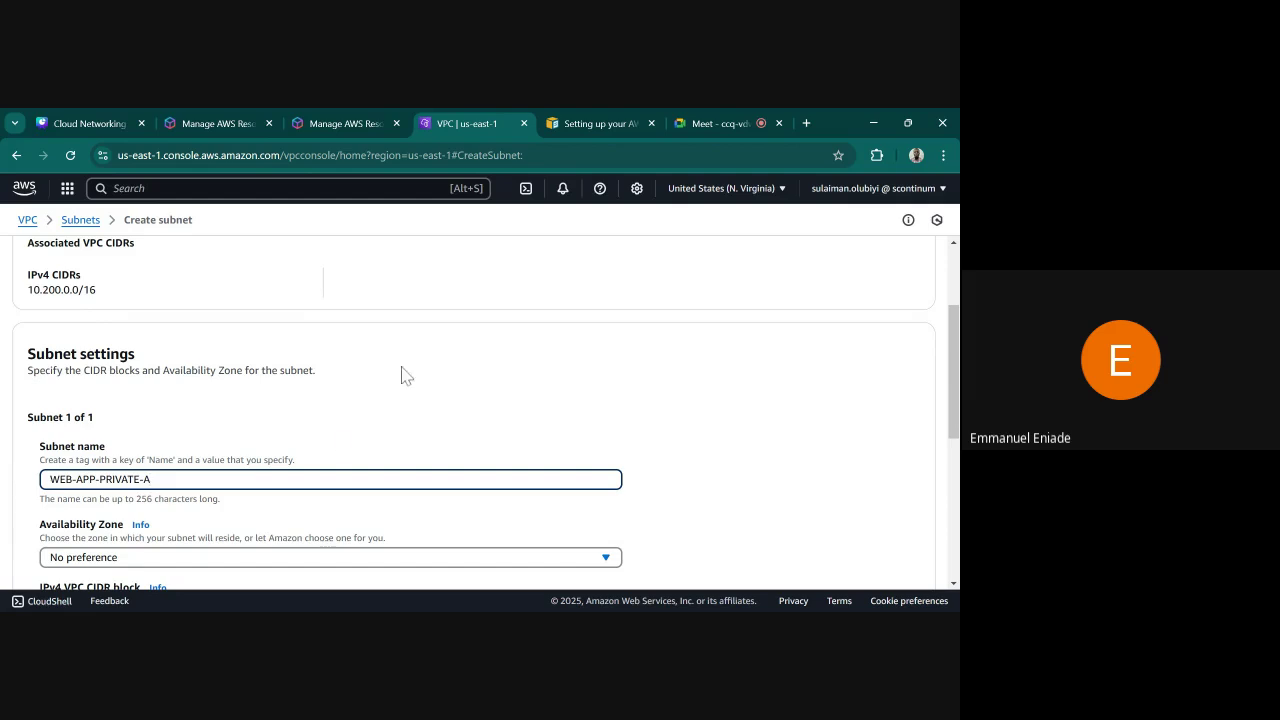
{"action": "key", "text": "alt+Tab"}
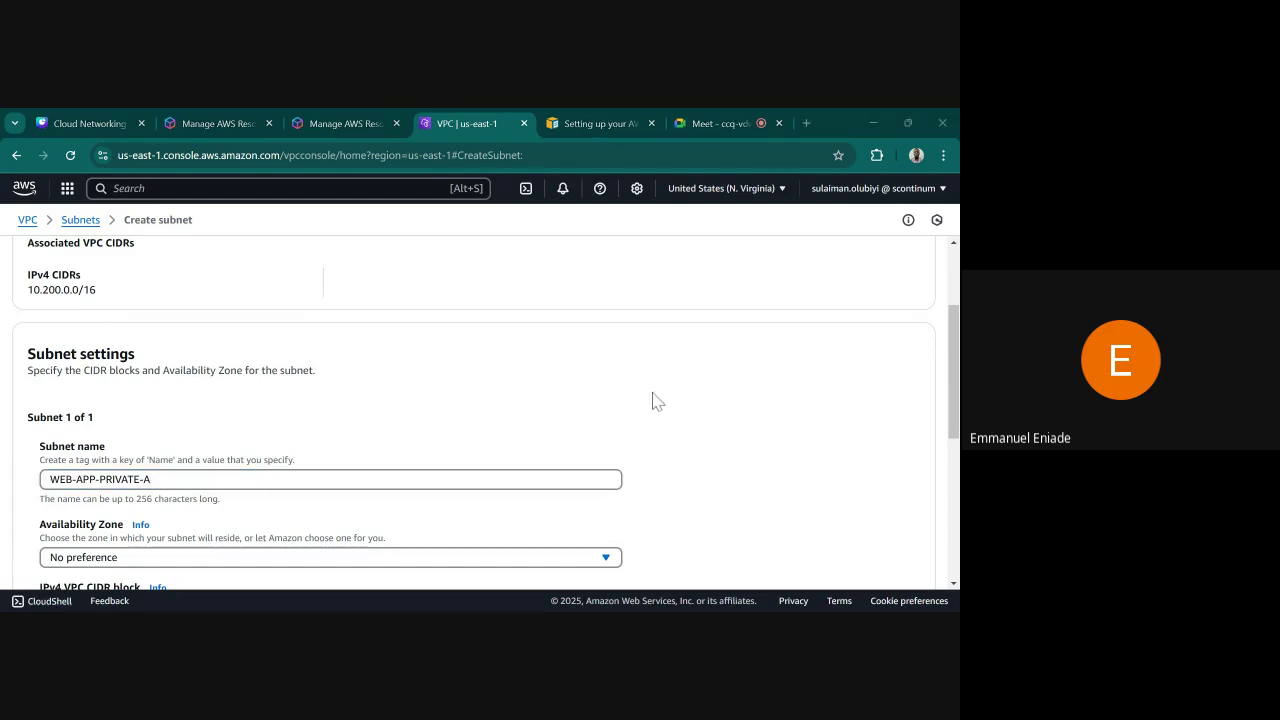
{"action": "scroll", "coordinate": [343, 390], "scroll_direction": "up", "scroll_amount": 3}
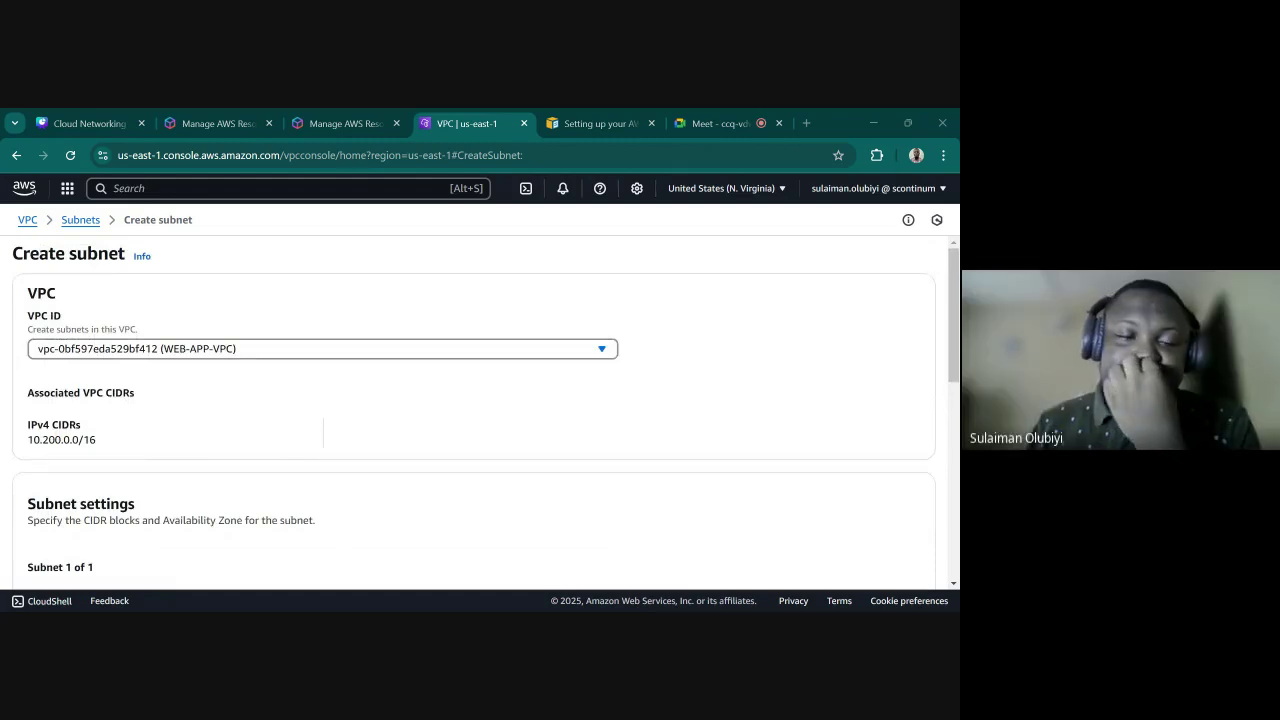
{"action": "scroll", "coordinate": [352, 394], "scroll_direction": "down", "scroll_amount": 3}
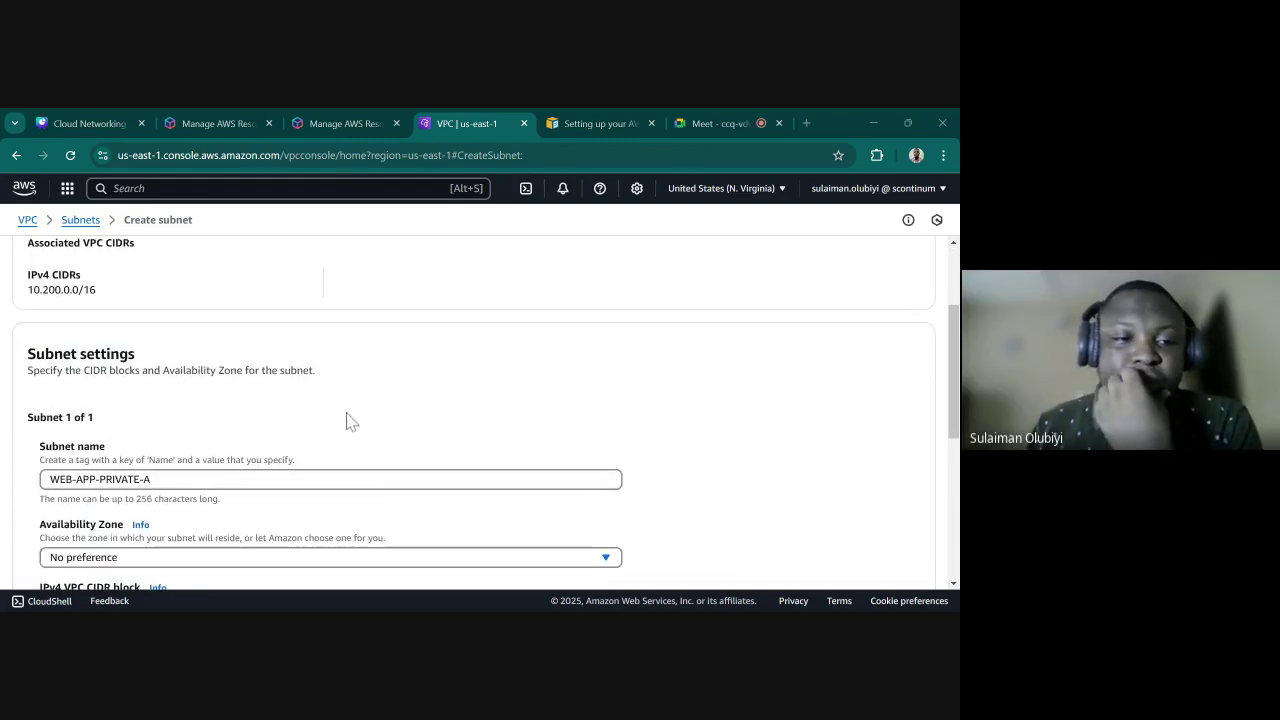
{"action": "scroll", "coordinate": [349, 420], "scroll_direction": "down", "scroll_amount": 1}
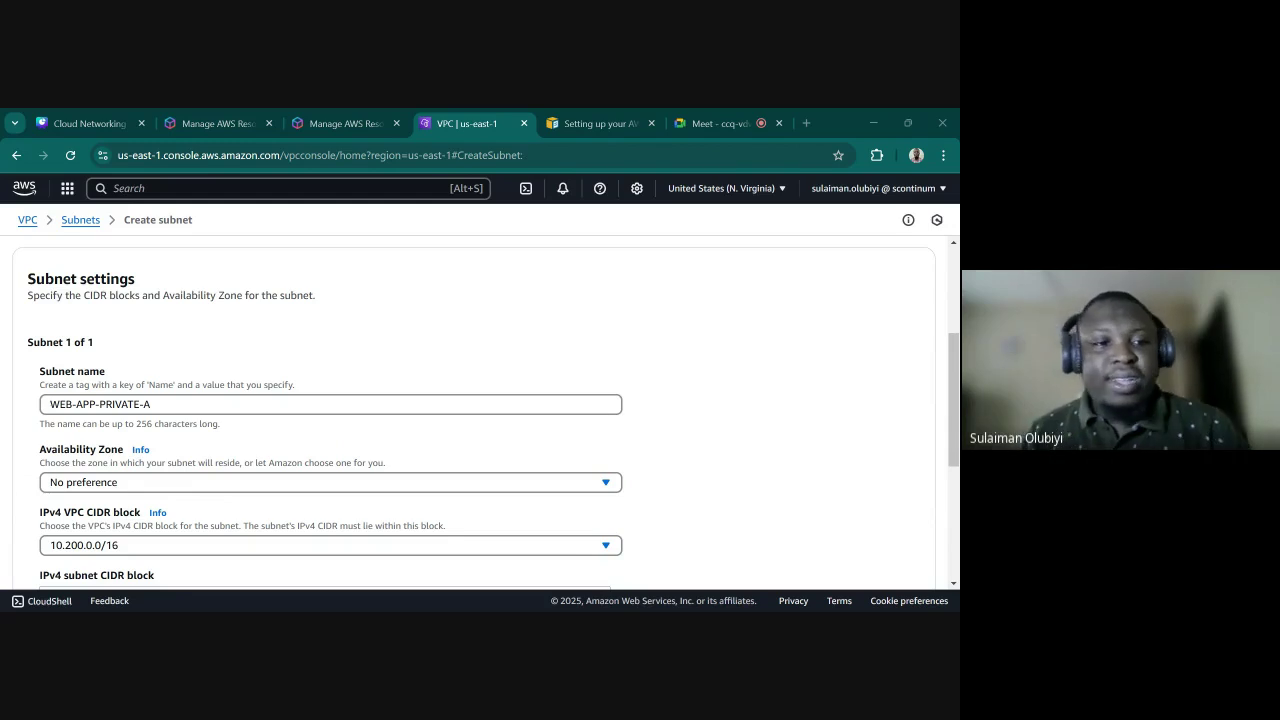
Place WEB-APP-PRIVATE-A in us-east-1a, then switch to the Cloud Networking slide deck.
{"action": "left_click", "coordinate": [271, 484]}
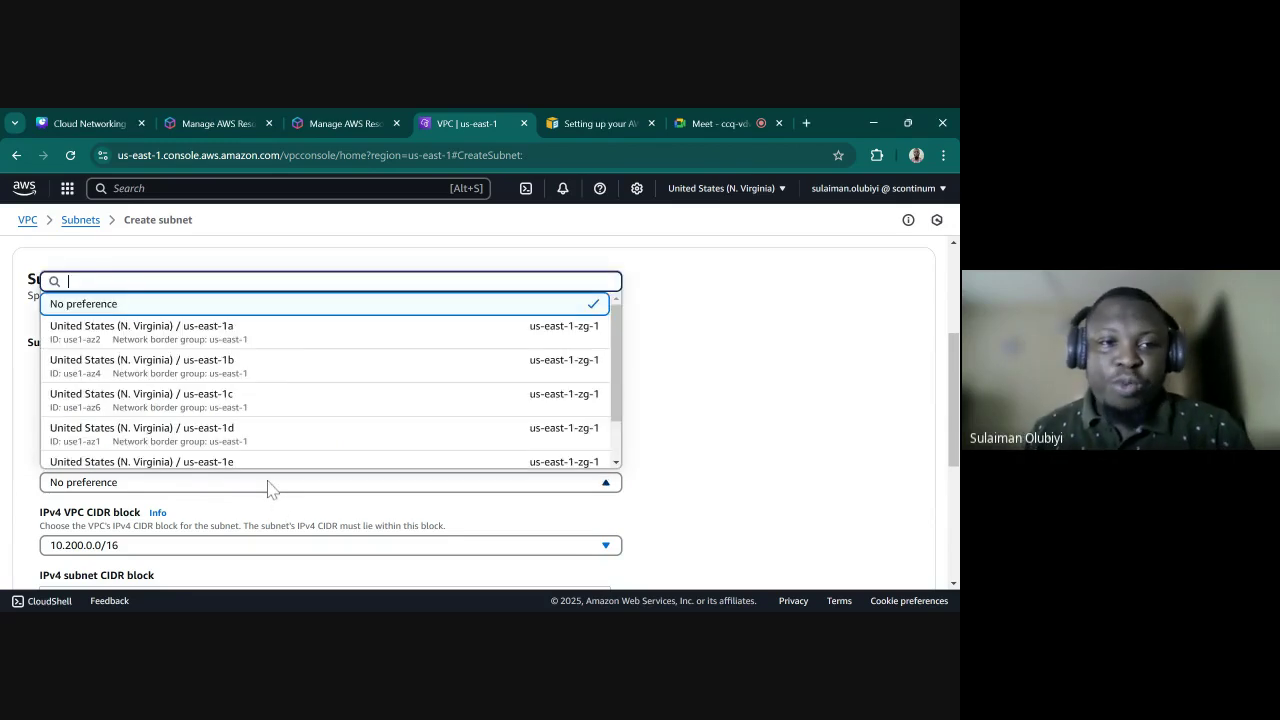
{"action": "left_click", "coordinate": [230, 340]}
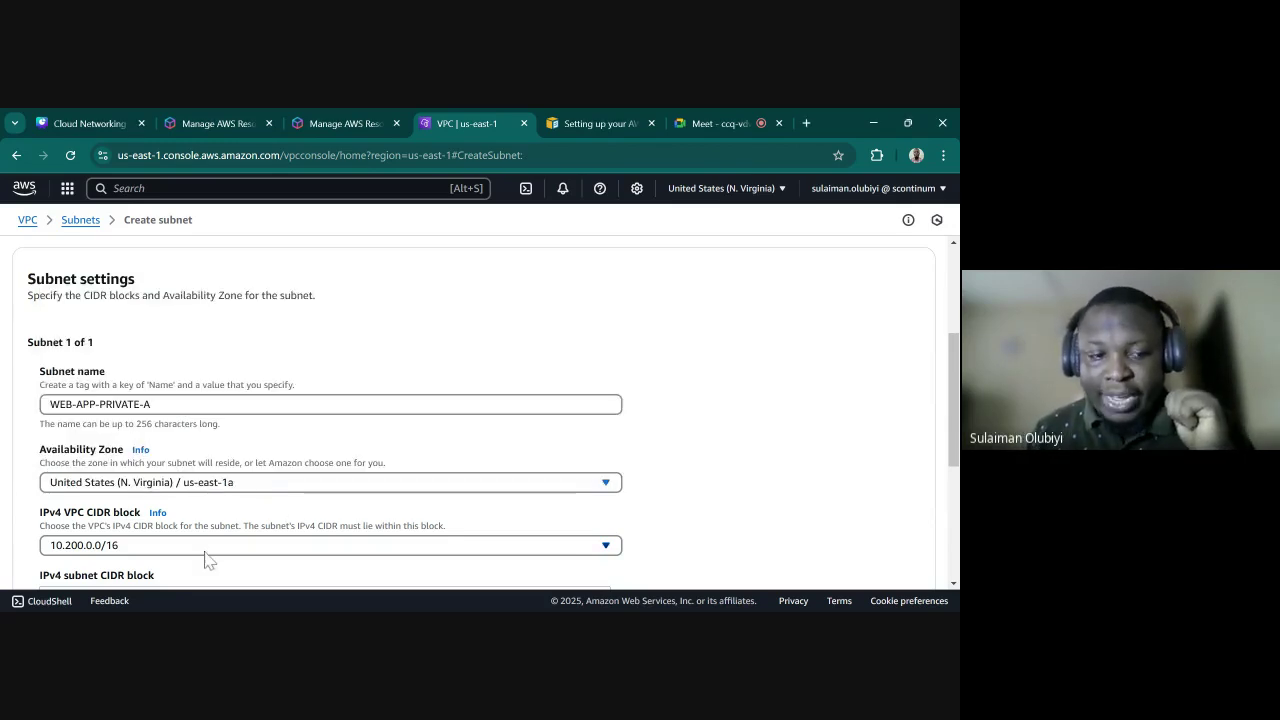
{"action": "scroll", "coordinate": [160, 548], "scroll_direction": "down", "scroll_amount": 3}
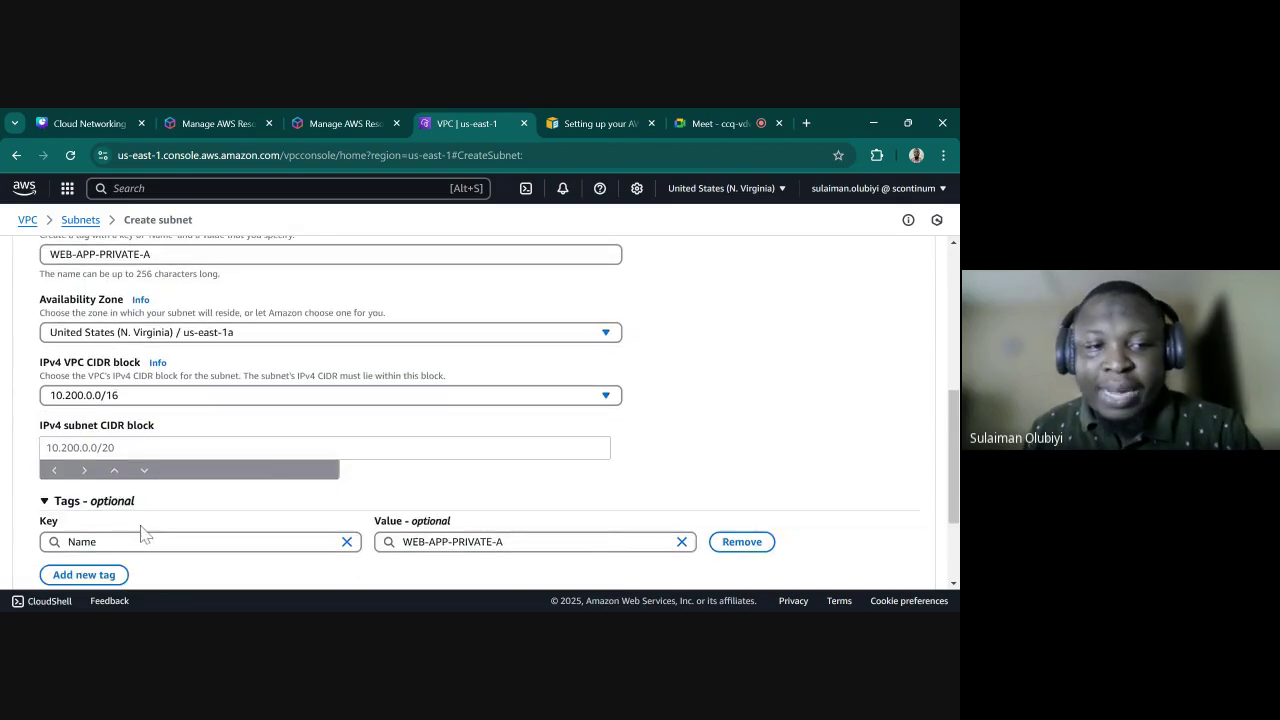
{"action": "left_click", "coordinate": [100, 447]}
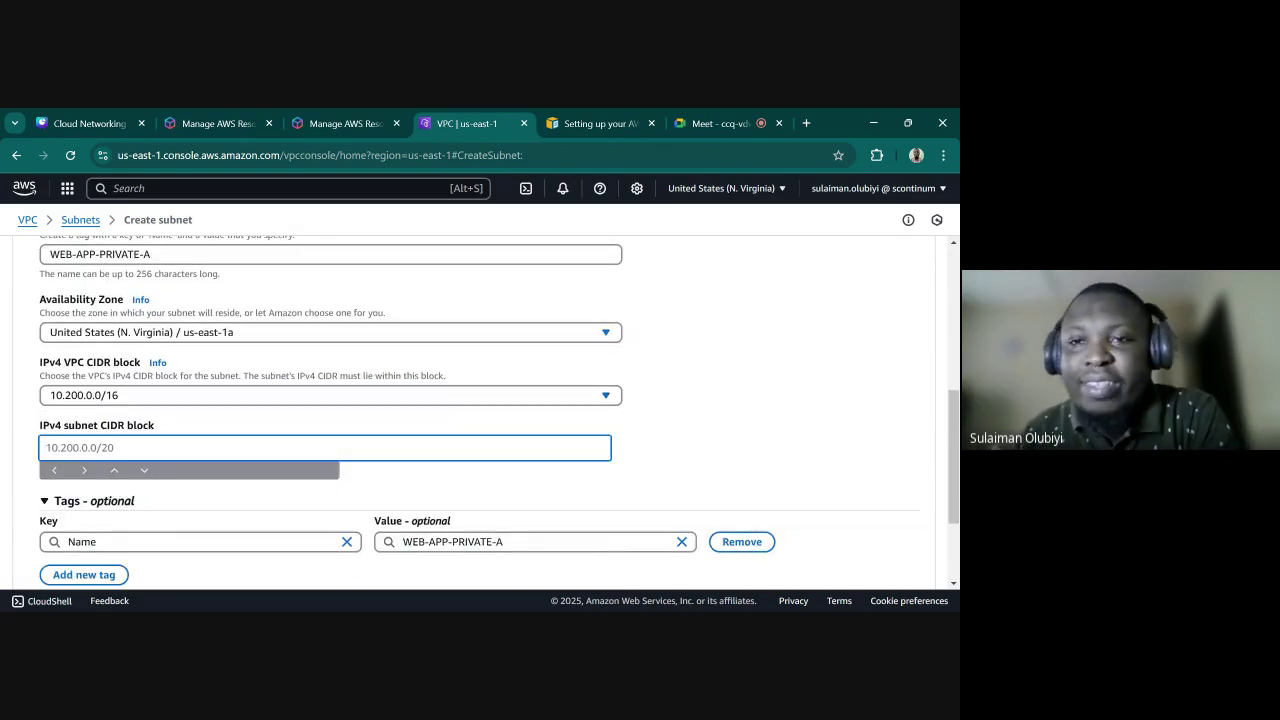
{"action": "left_click", "coordinate": [80, 123]}
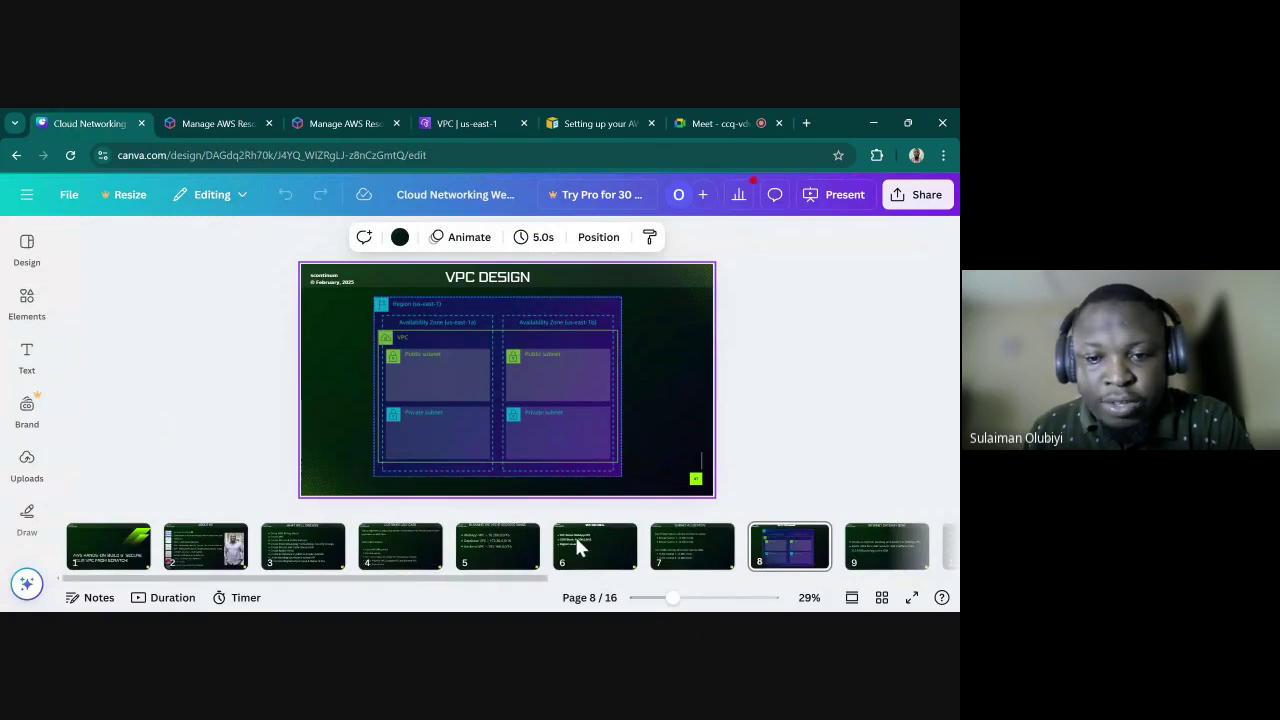
Show the deck's page 7 Subnet Allocation slide with the private and public ranges.
{"action": "left_click", "coordinate": [669, 549]}
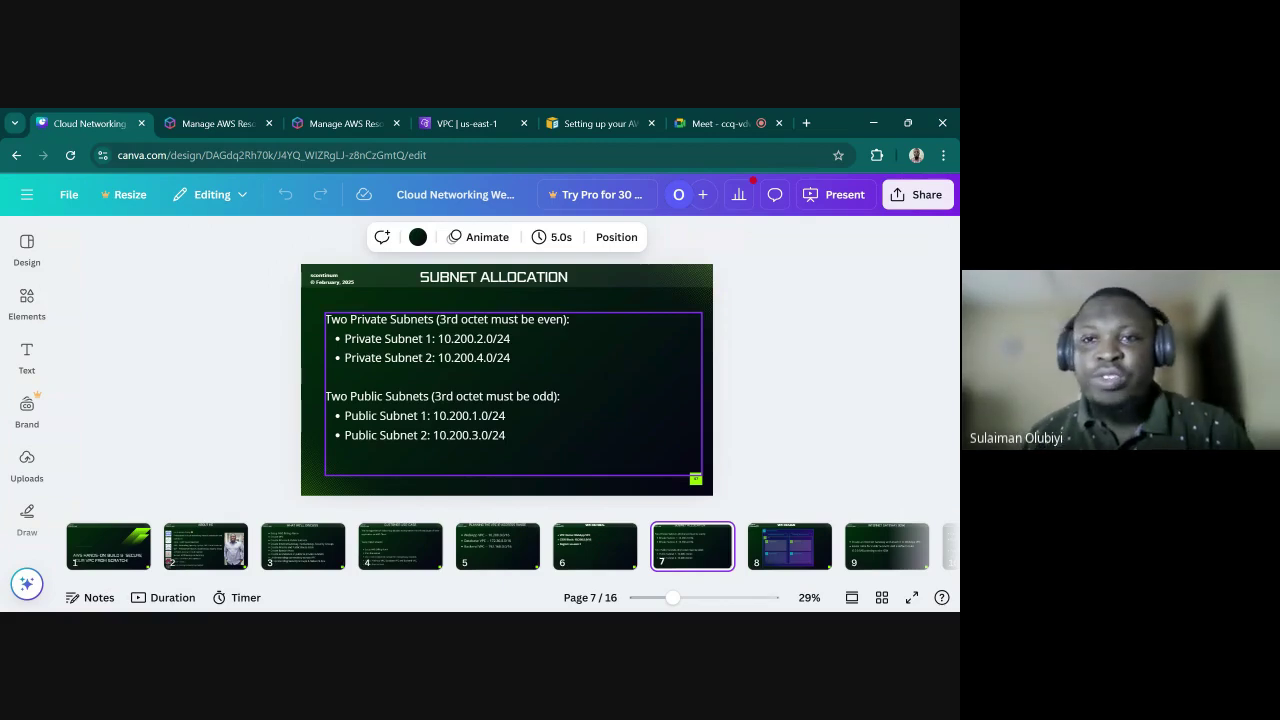
Enter 10.200.2.0/24 as WEB-APP-PRIVATE-A's CIDR block, keeping the /24 prefix (256 IPs).
{"action": "left_click", "coordinate": [479, 118]}
{"action": "type", "text": "1"}
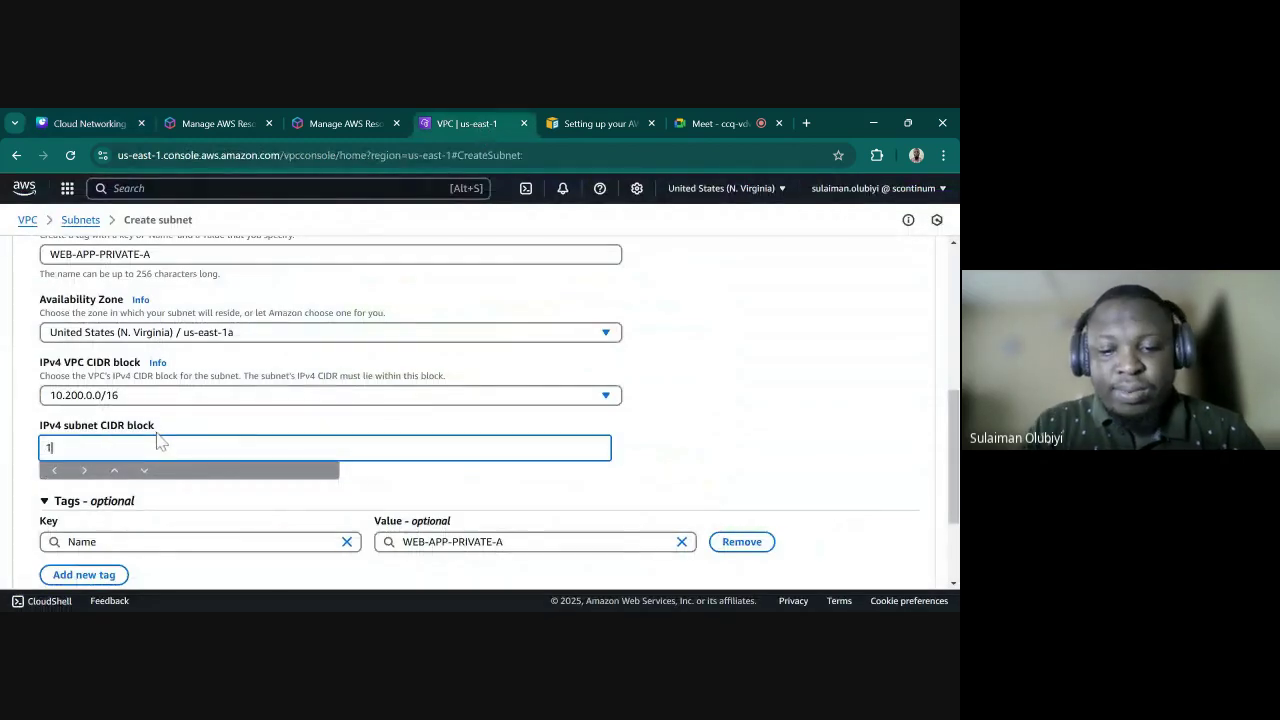
{"action": "type", "text": "0.200."}
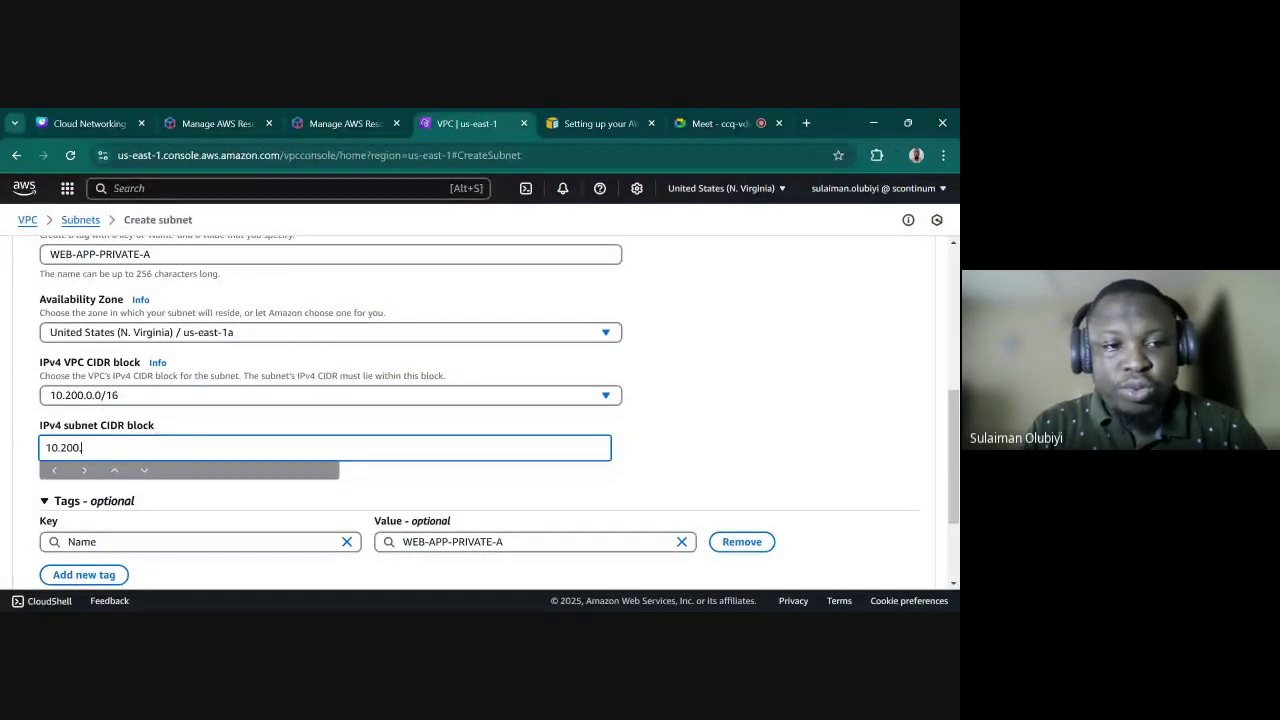
{"action": "type", "text": "2.0/24"}
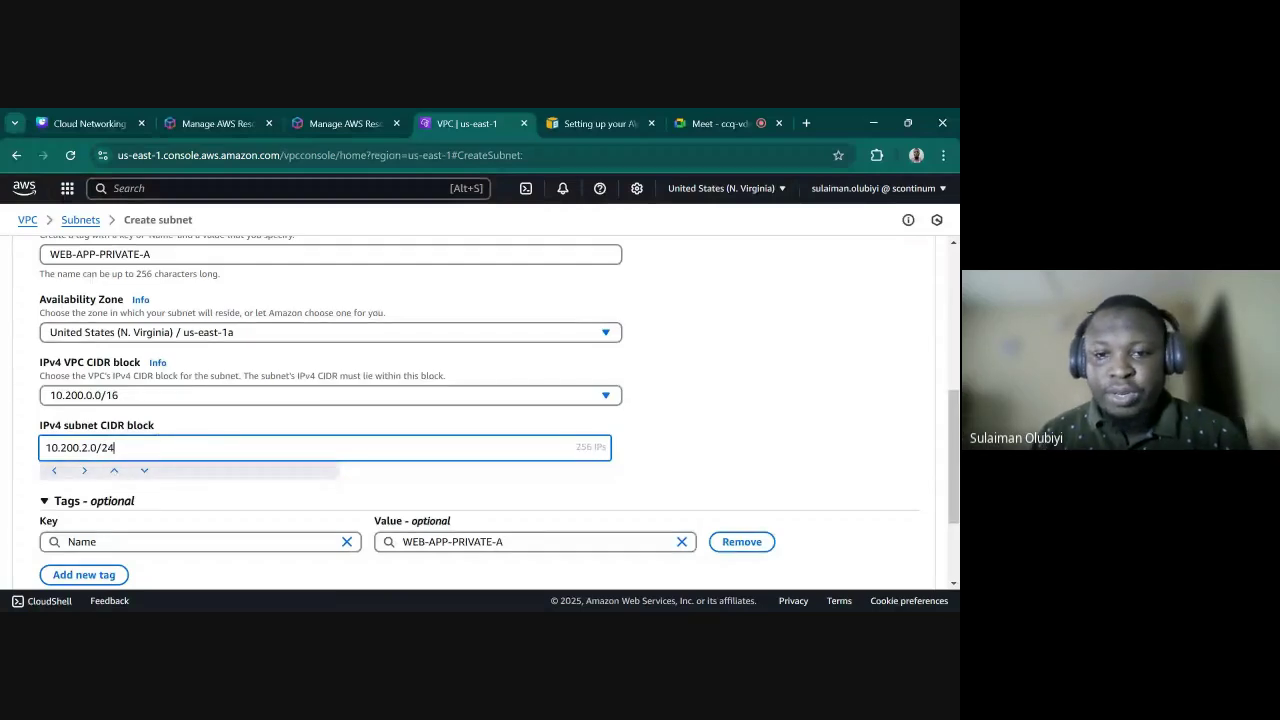
{"action": "left_click", "coordinate": [118, 474]}
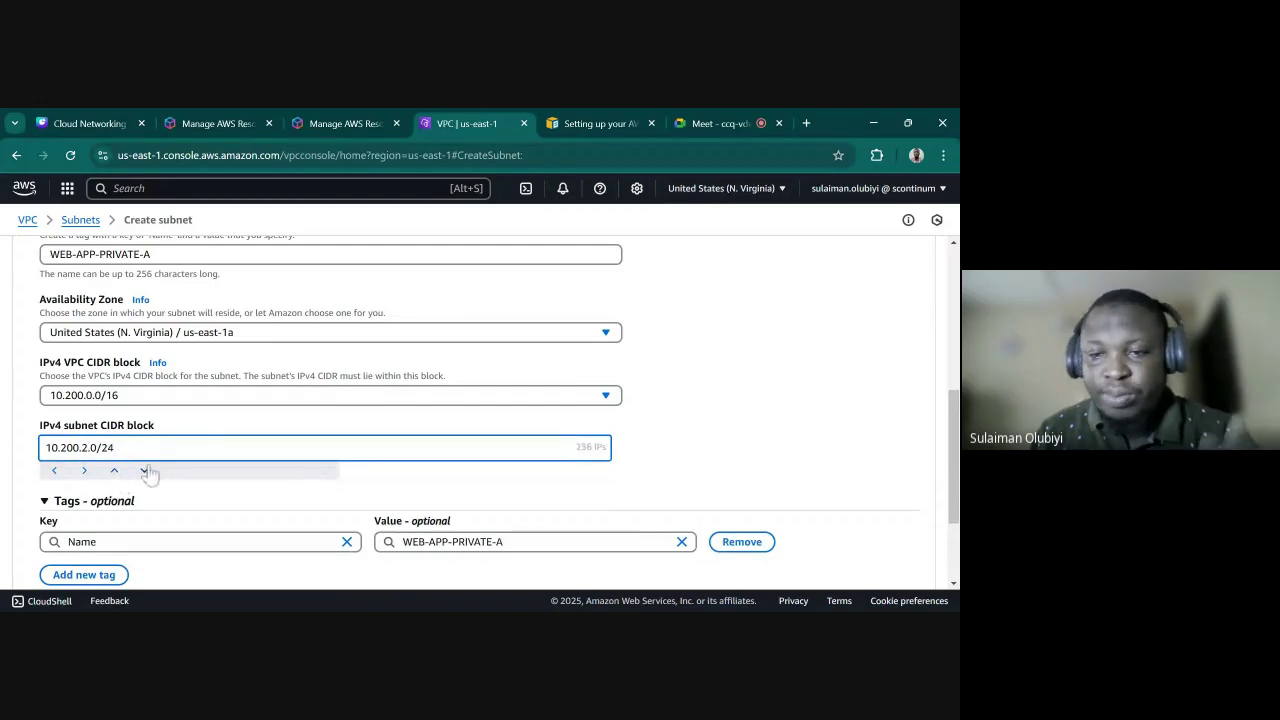
{"action": "scroll", "coordinate": [570, 471], "scroll_direction": "down", "scroll_amount": 1}
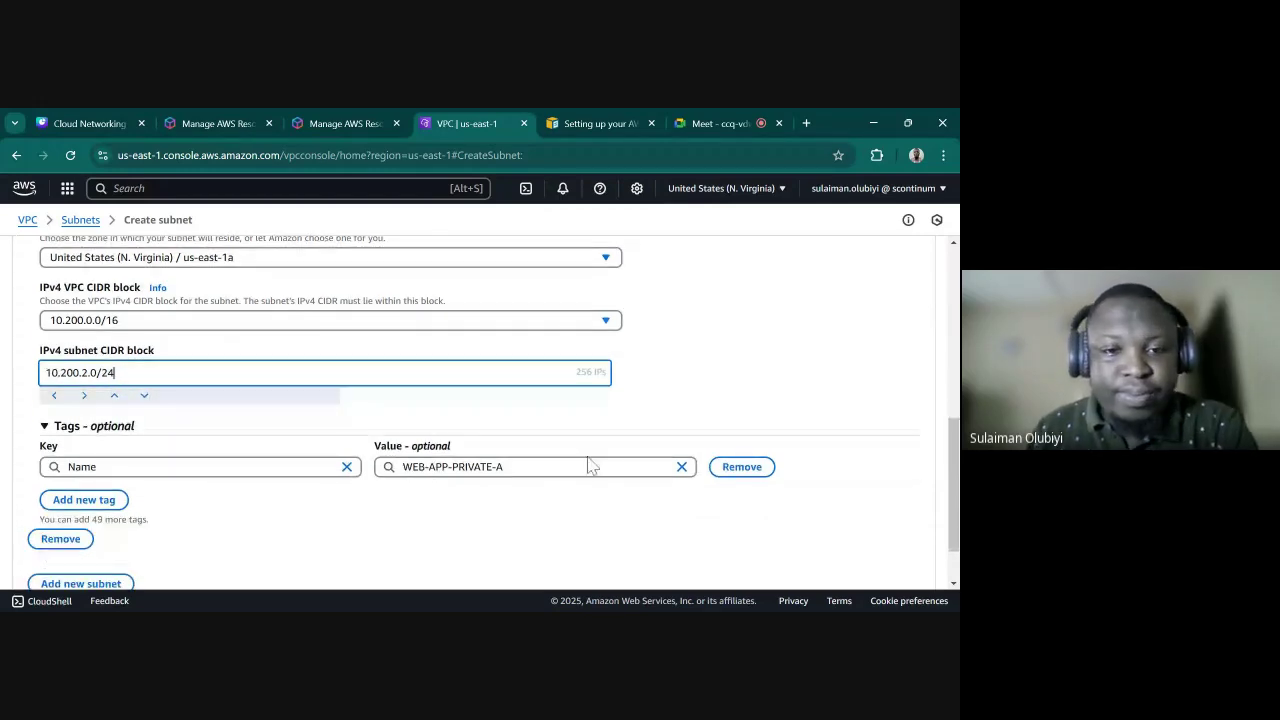
{"action": "scroll", "coordinate": [540, 462], "scroll_direction": "down", "scroll_amount": 1}
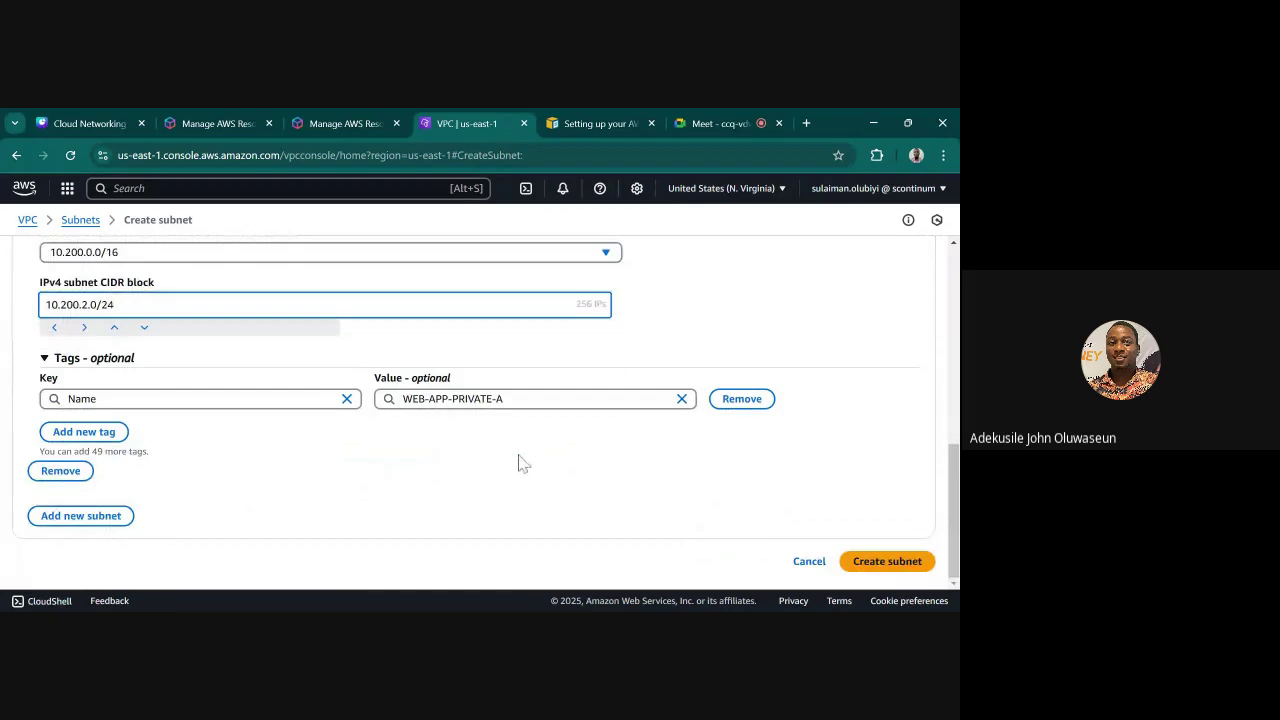
{"action": "scroll", "coordinate": [543, 458], "scroll_direction": "up", "scroll_amount": 2}
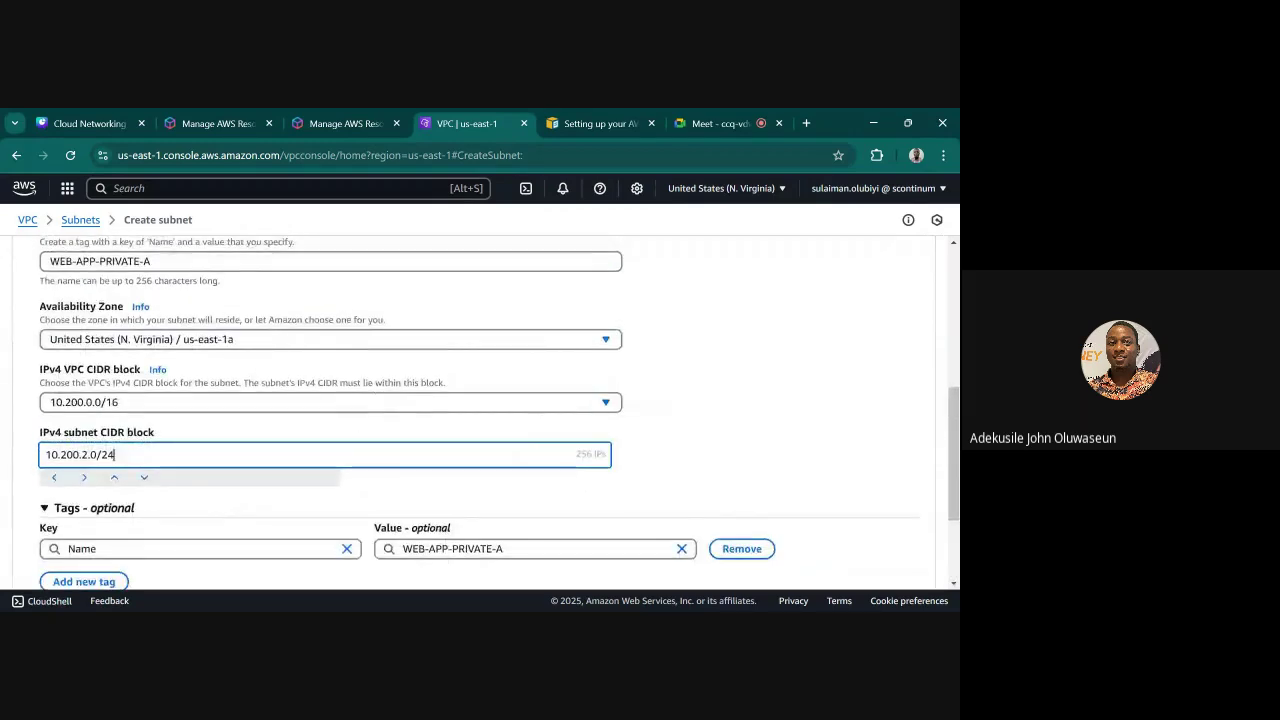
{"action": "scroll", "coordinate": [543, 458], "scroll_direction": "up", "scroll_amount": 2}
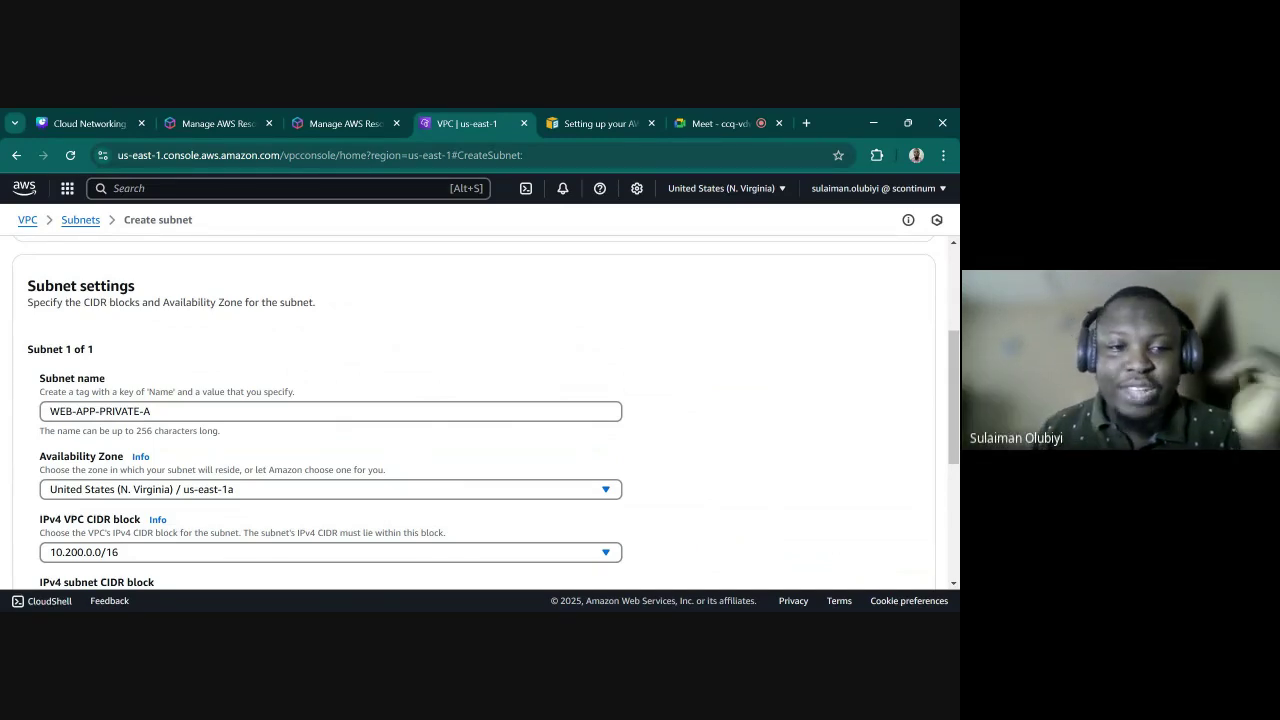
{"action": "scroll", "coordinate": [617, 334], "scroll_direction": "down", "scroll_amount": 2}
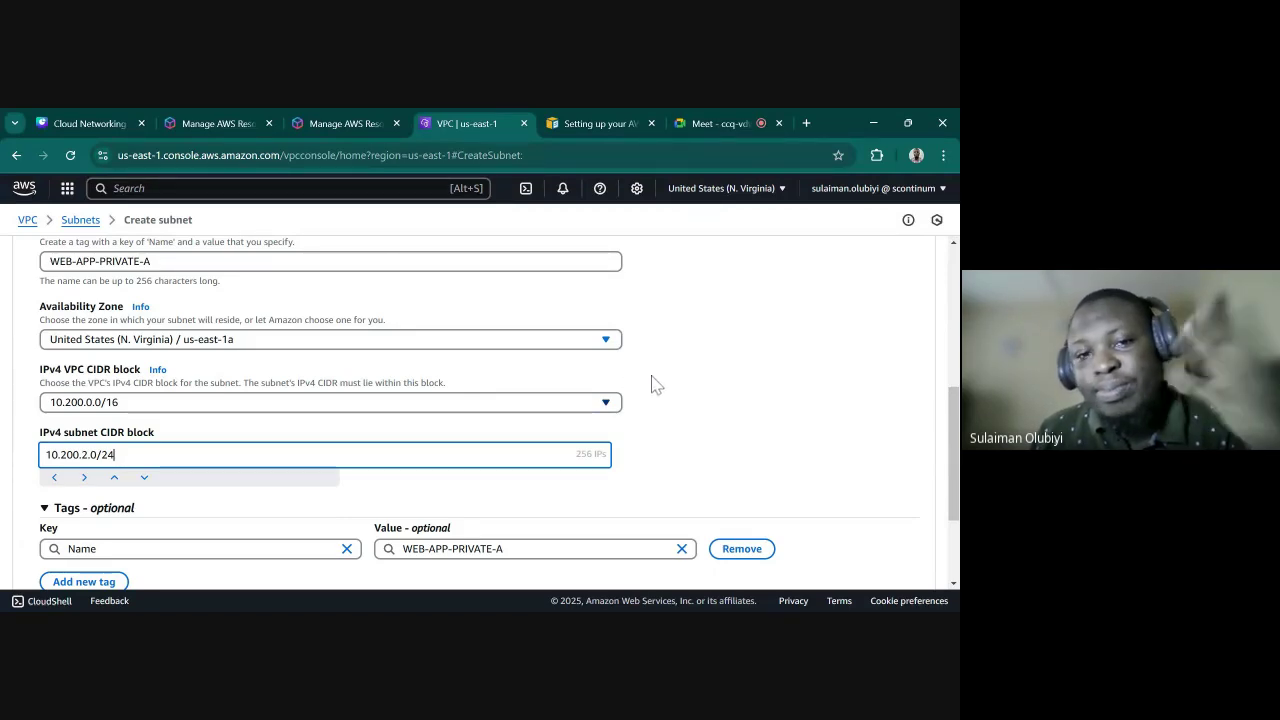
{"action": "scroll", "coordinate": [655, 383], "scroll_direction": "down", "scroll_amount": 2}
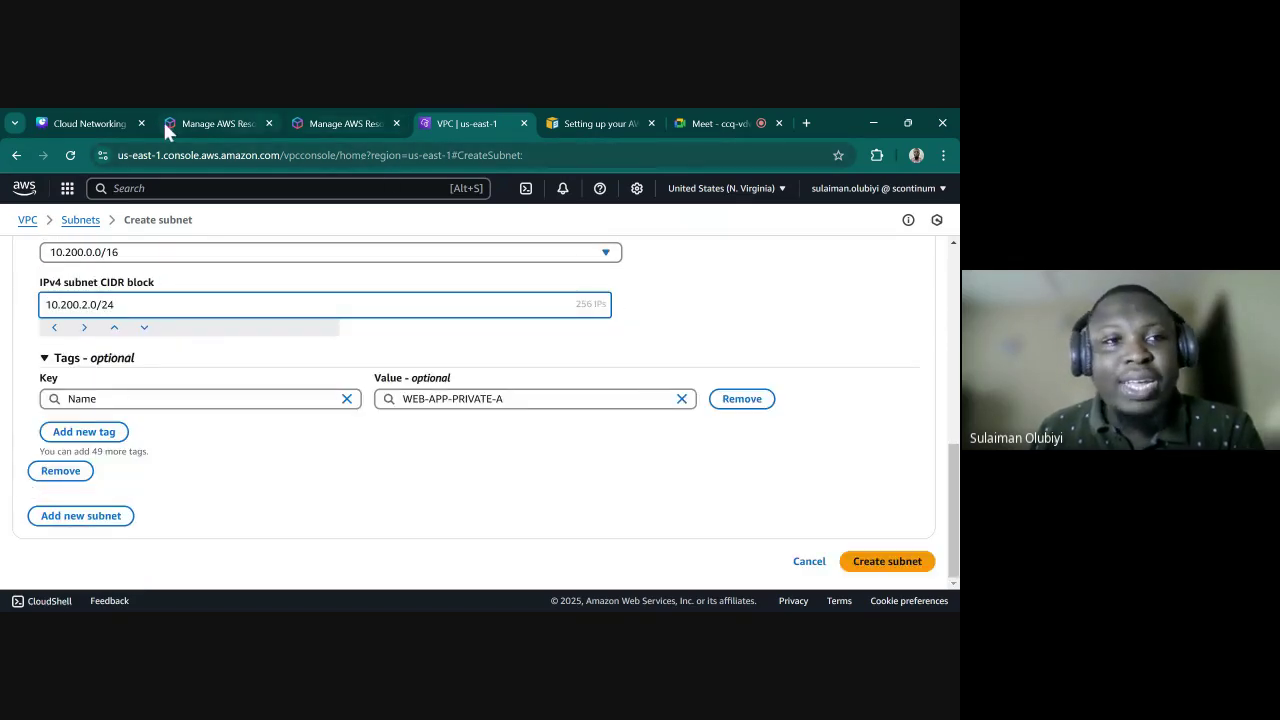
{"action": "left_click", "coordinate": [98, 122]}
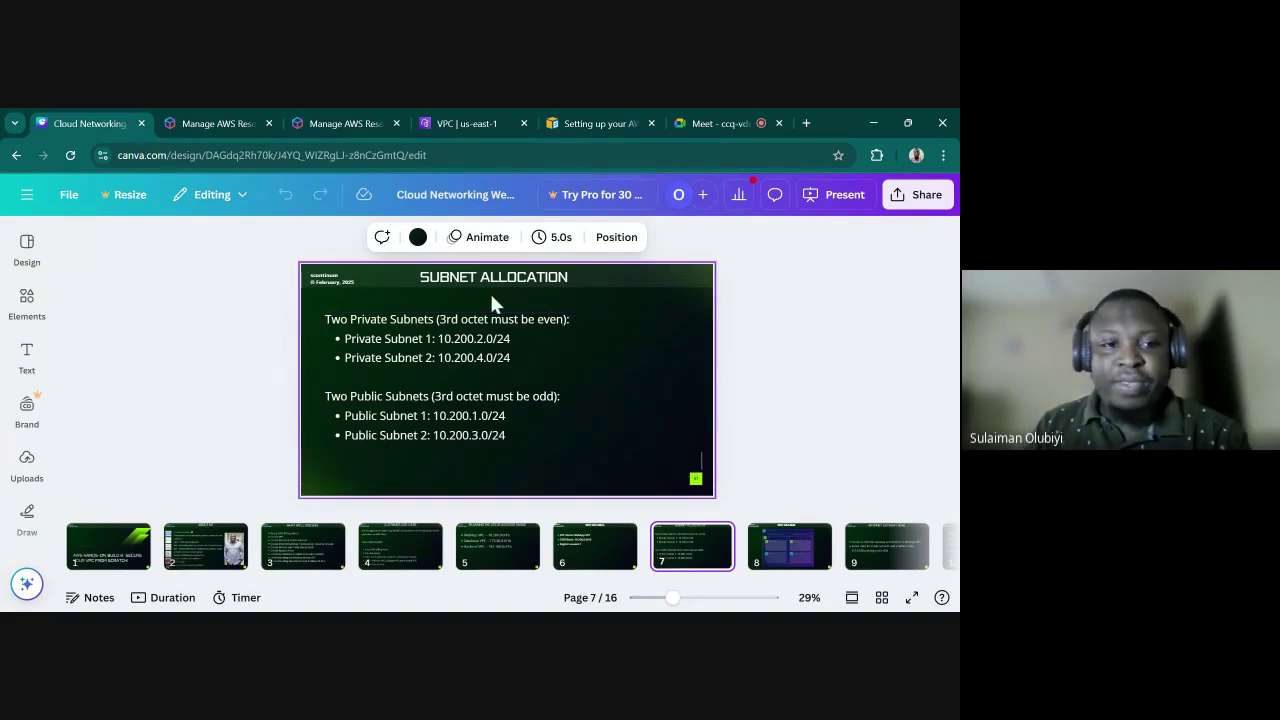
Return from the Subnet Allocation slide to the AWS Create subnet form.
{"action": "key", "text": "ctrl+4"}
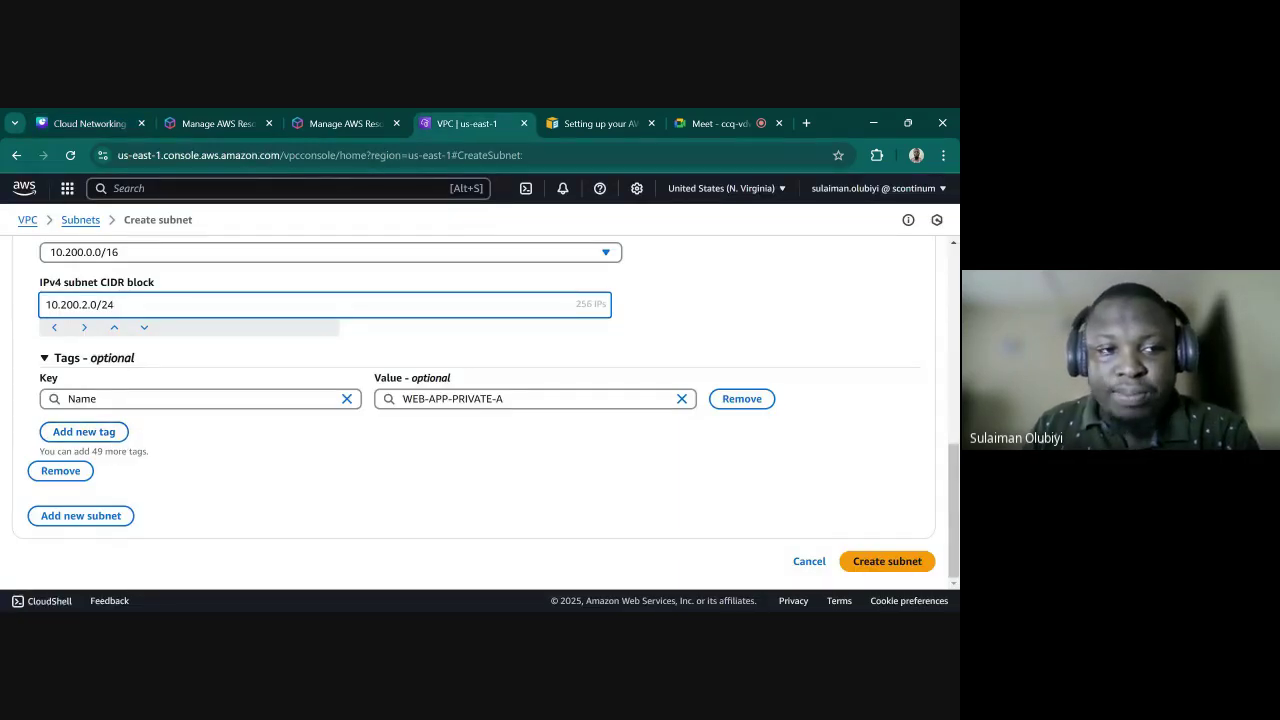
Add a second subnet named WEB-APP-PRIVATE-B in us-east-1b.
{"action": "scroll", "coordinate": [124, 309], "scroll_direction": "up", "scroll_amount": 2}
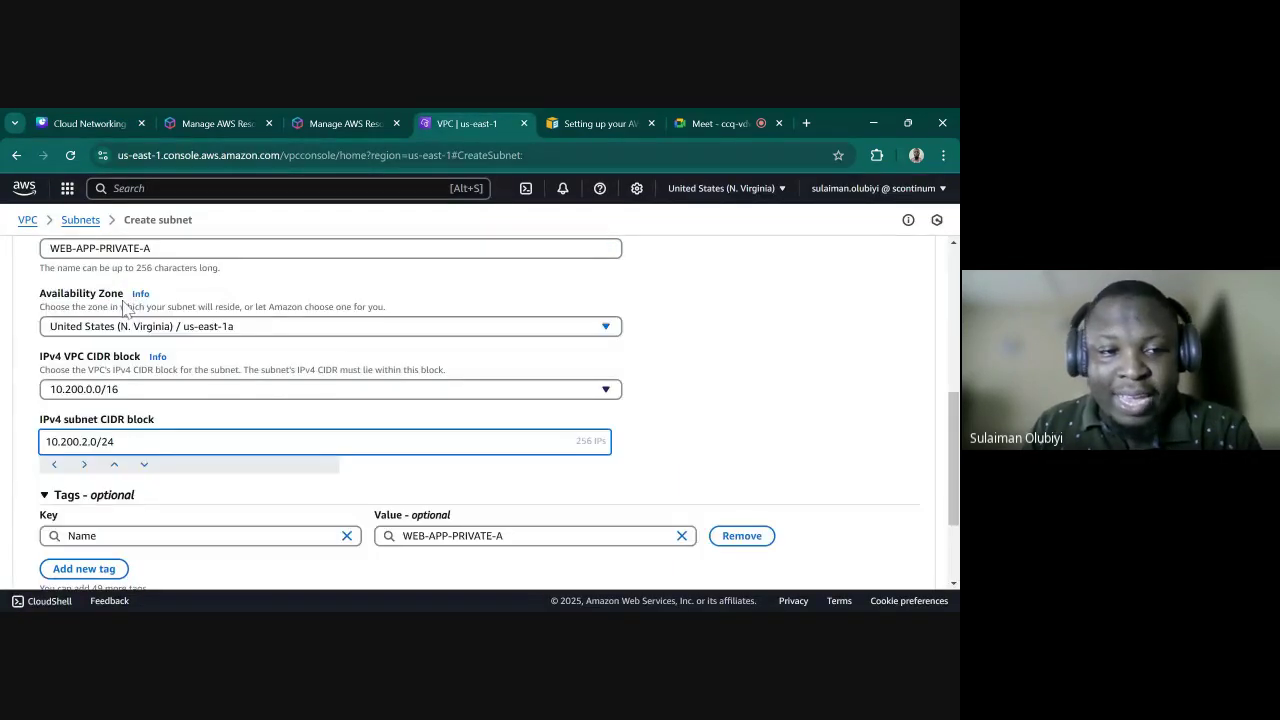
{"action": "scroll", "coordinate": [124, 309], "scroll_direction": "up", "scroll_amount": 1}
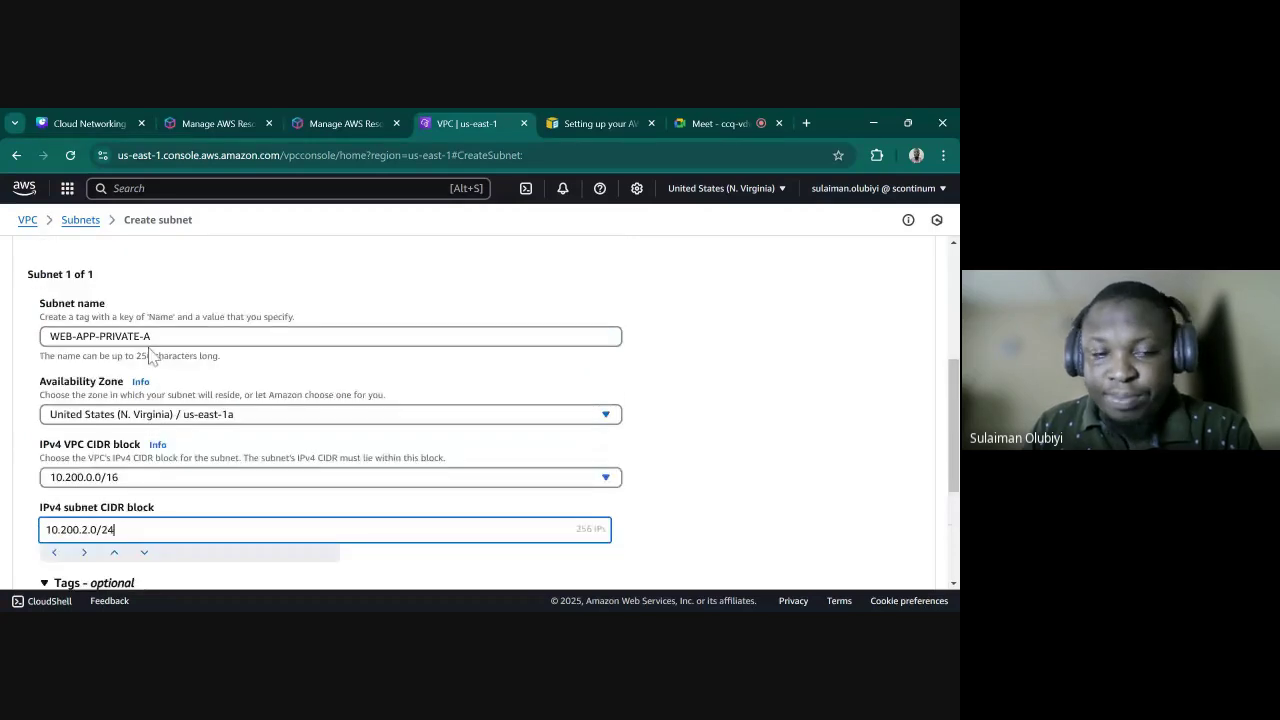
{"action": "scroll", "coordinate": [143, 400], "scroll_direction": "down", "scroll_amount": 3}
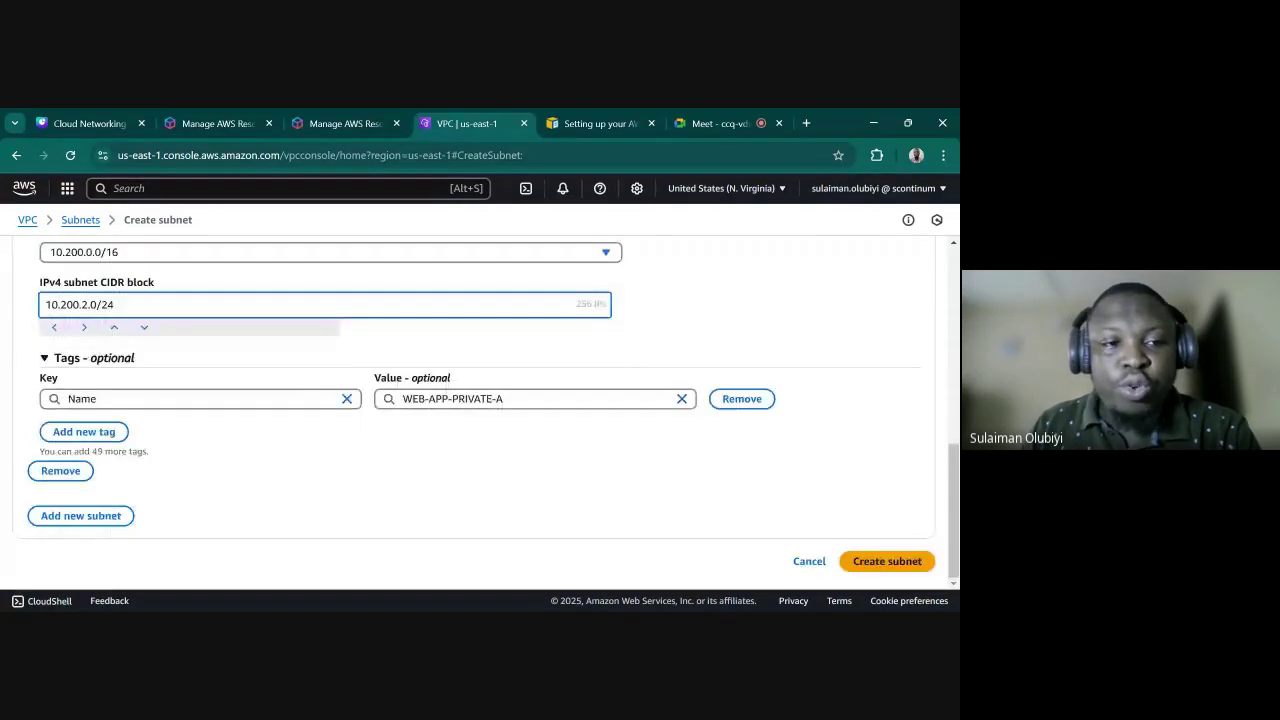
{"action": "left_click", "coordinate": [73, 516]}
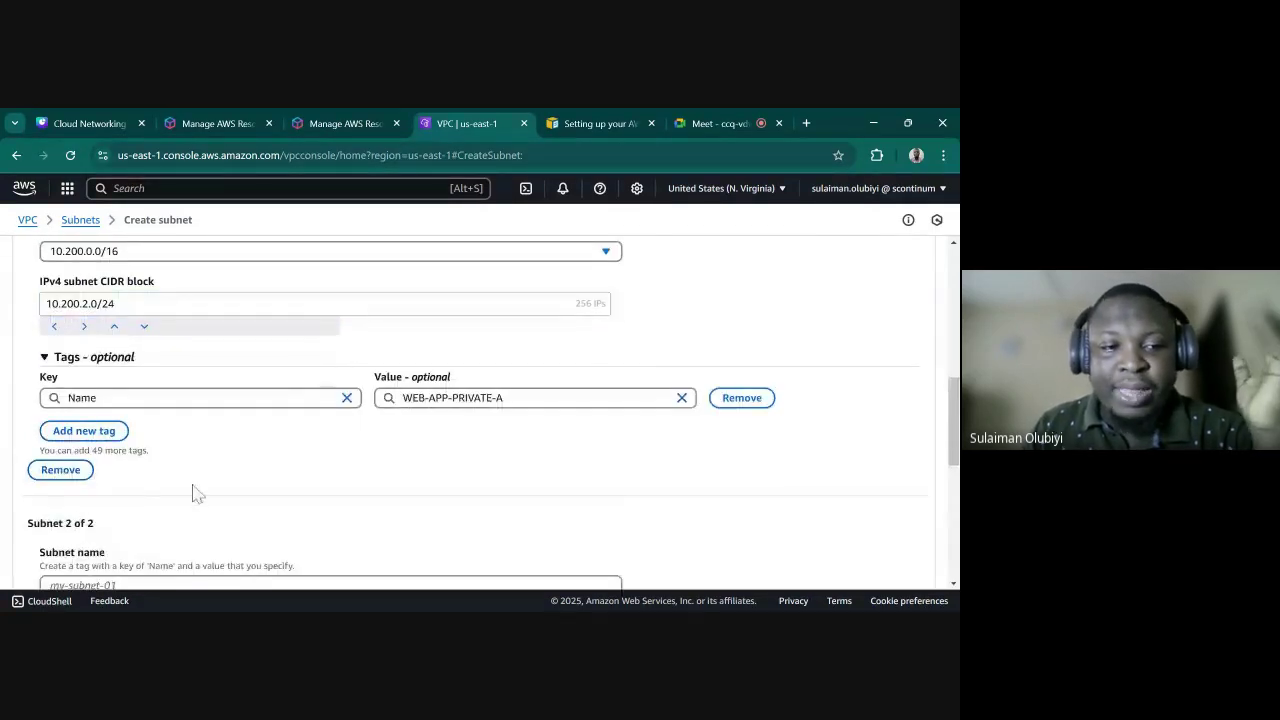
{"action": "scroll", "coordinate": [163, 491], "scroll_direction": "down", "scroll_amount": 2}
{"action": "scroll", "coordinate": [163, 491], "scroll_direction": "up", "scroll_amount": 7}
{"action": "scroll", "coordinate": [171, 417], "scroll_direction": "down", "scroll_amount": 2}
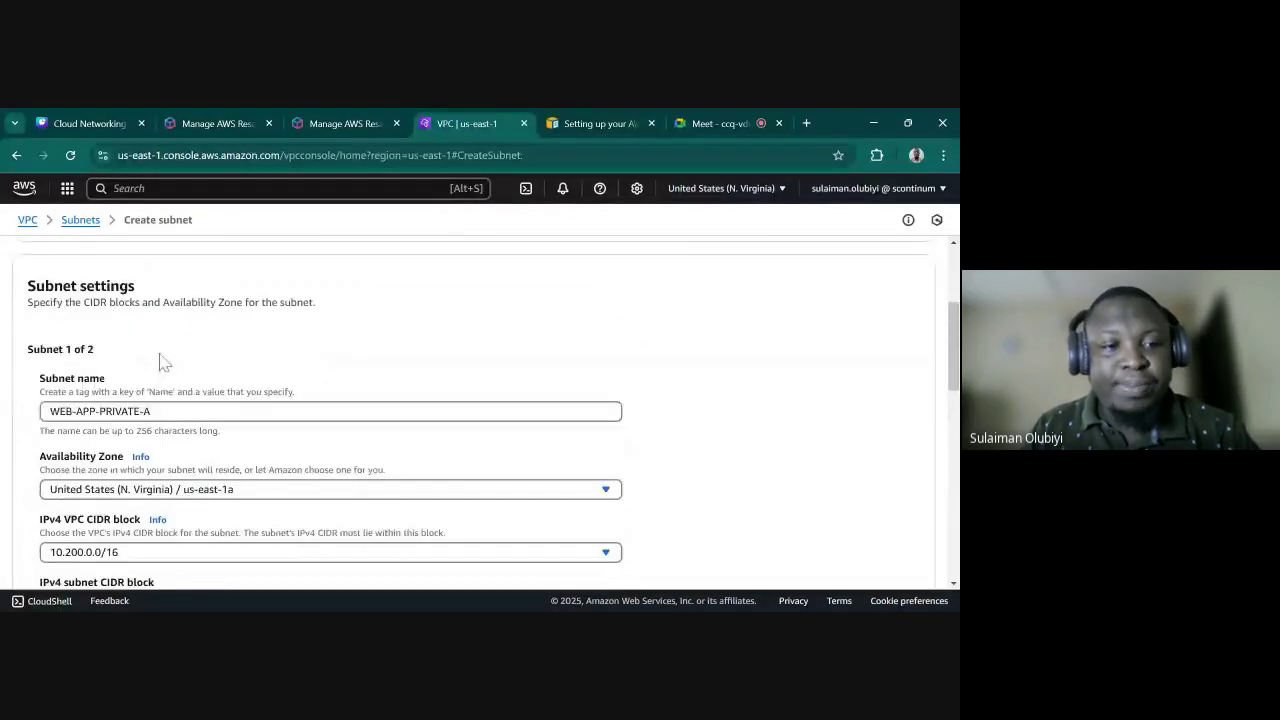
{"action": "left_click", "coordinate": [150, 411]}
{"action": "key", "text": "ctrl+a"}
{"action": "key", "text": "ctrl+c"}
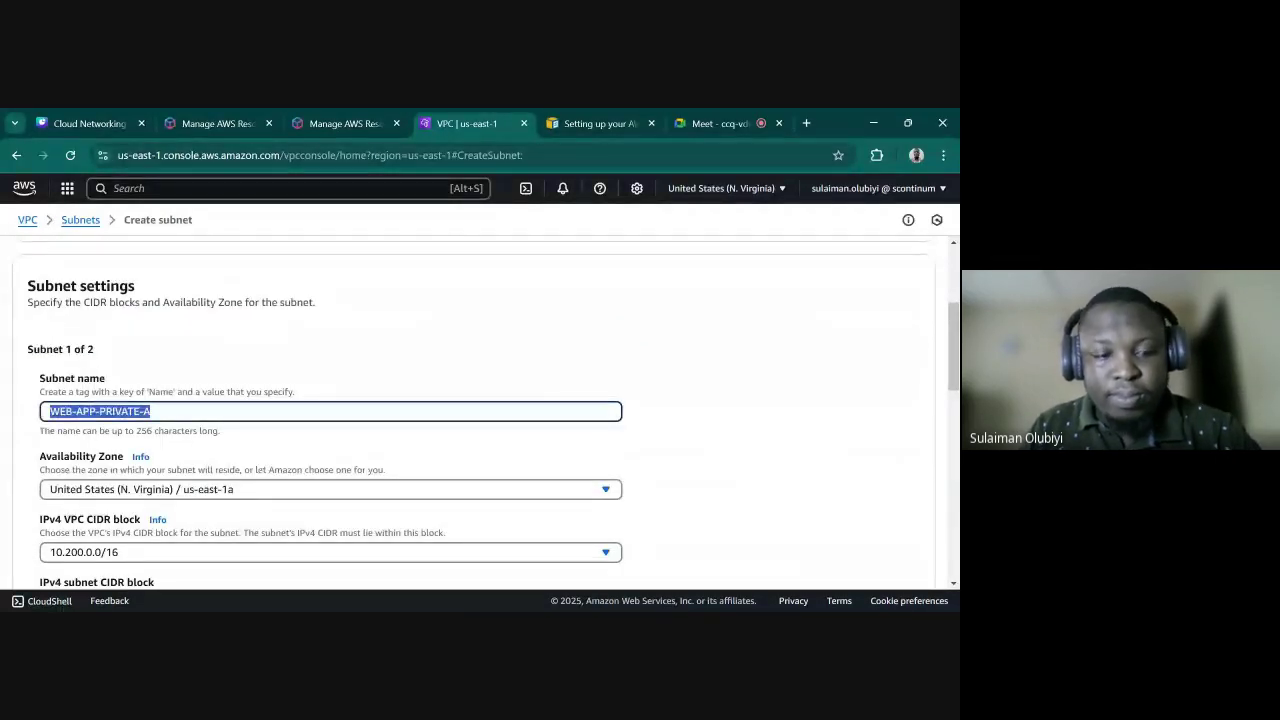
{"action": "scroll", "coordinate": [205, 456], "scroll_direction": "down", "scroll_amount": 4}
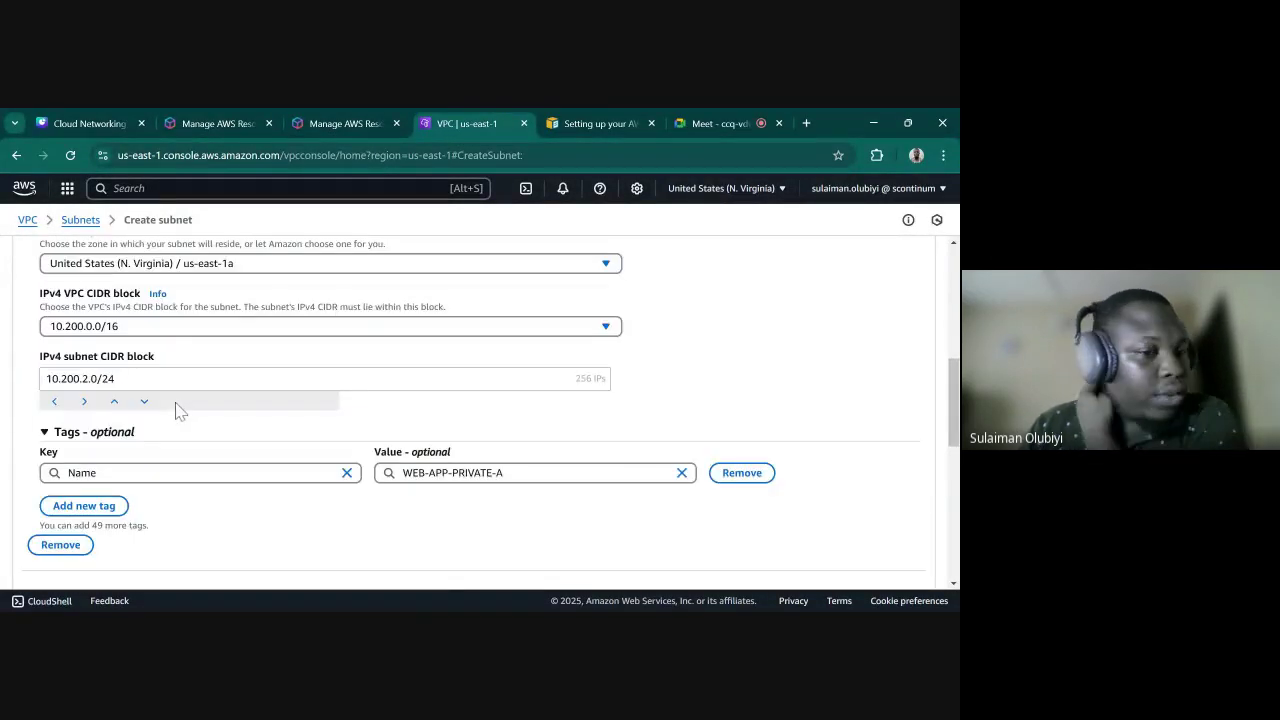
{"action": "scroll", "coordinate": [178, 410], "scroll_direction": "down", "scroll_amount": 2}
{"action": "left_click", "coordinate": [190, 436]}
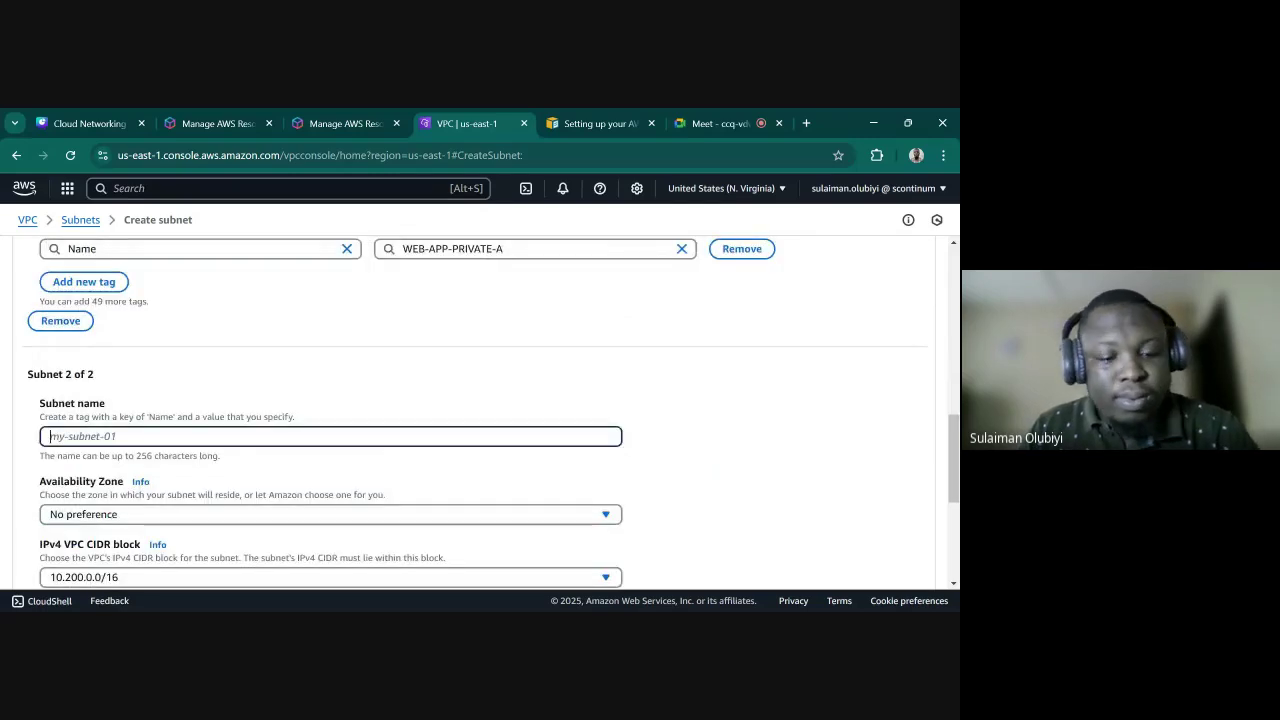
{"action": "key", "text": "ctrl+v"}
{"action": "type", "text": "B"}
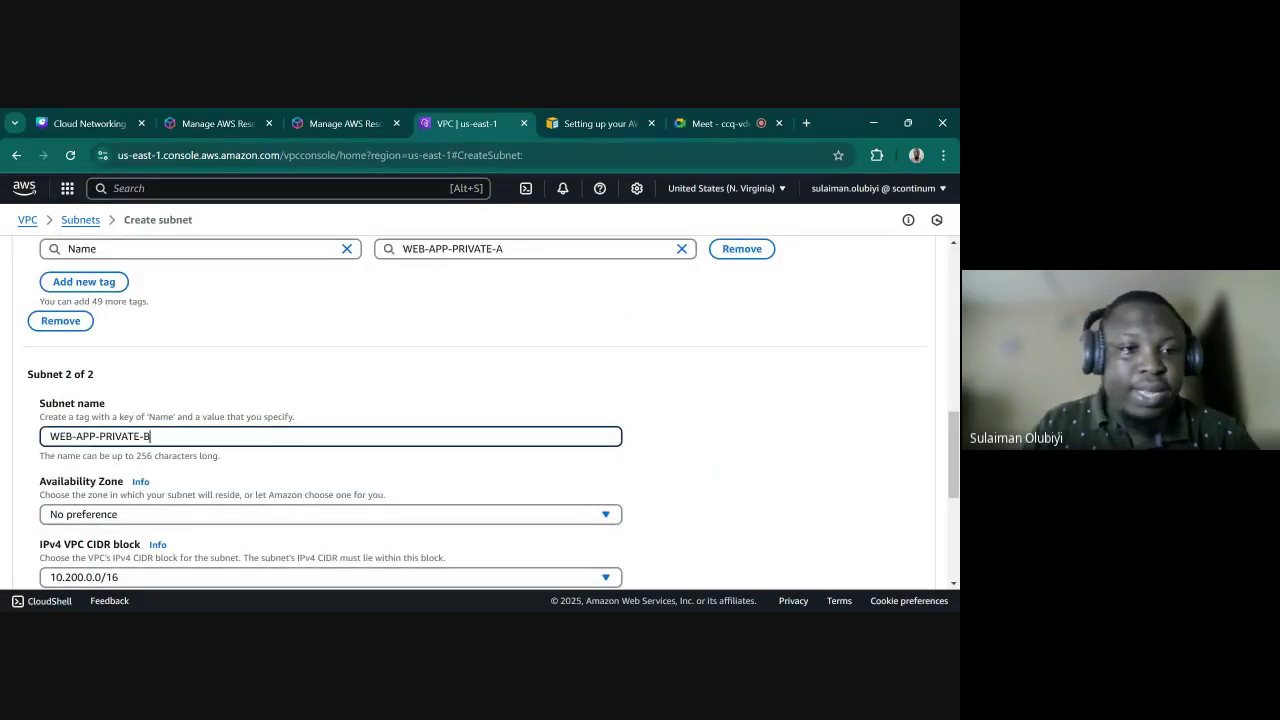
{"action": "left_click", "coordinate": [162, 516]}
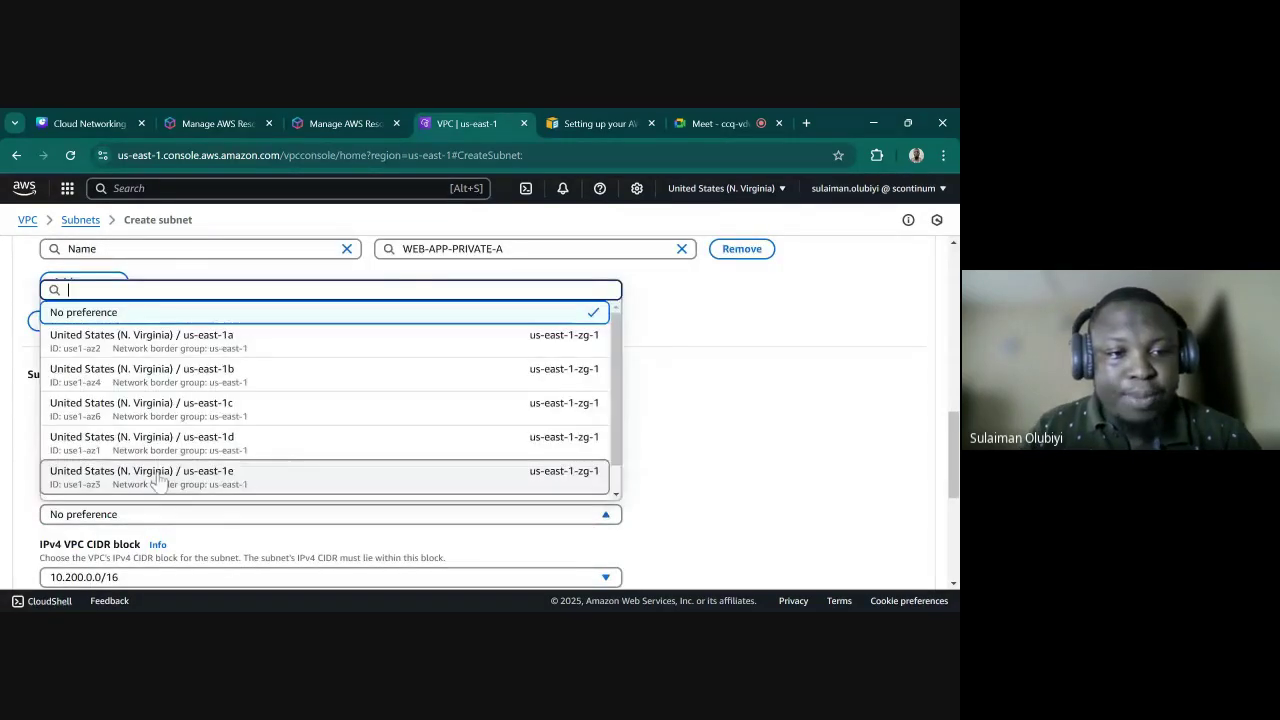
{"action": "left_click", "coordinate": [157, 374]}
Give WEB-APP-PRIVATE-B the CIDR block 10.200.4.0/24, adapted from subnet A's range.
{"action": "scroll", "coordinate": [178, 392], "scroll_direction": "up", "scroll_amount": 2}
{"action": "scroll", "coordinate": [183, 377], "scroll_direction": "up", "scroll_amount": 3}
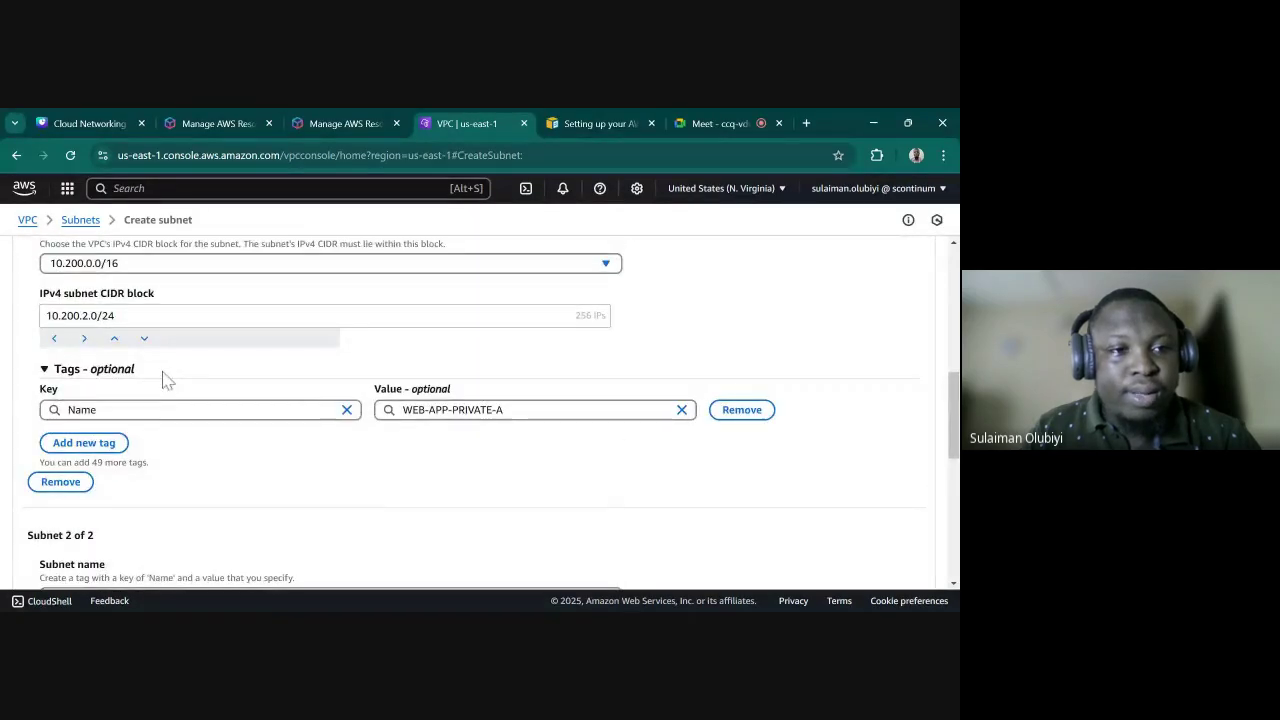
{"action": "left_click", "coordinate": [130, 454]}
{"action": "key", "text": "ctrl+a"}
{"action": "key", "text": "ctrl+c"}
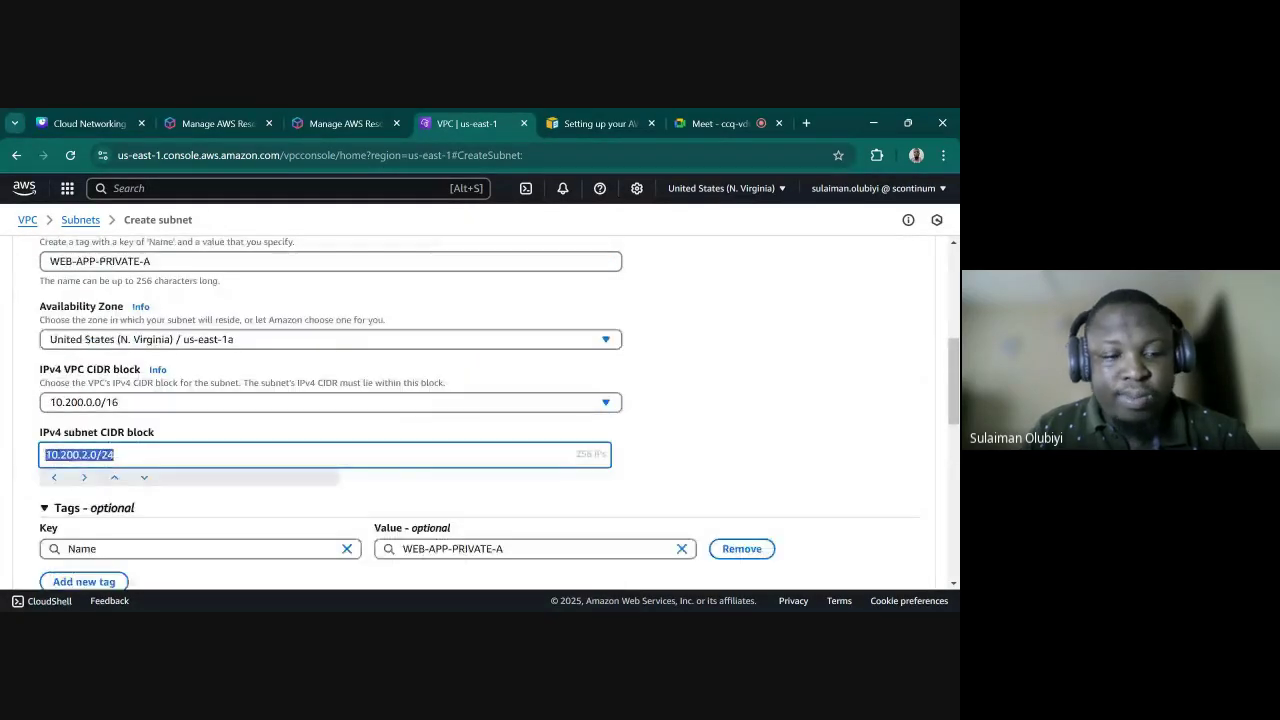
{"action": "scroll", "coordinate": [163, 491], "scroll_direction": "down", "scroll_amount": 5}
{"action": "scroll", "coordinate": [152, 474], "scroll_direction": "down", "scroll_amount": 2}
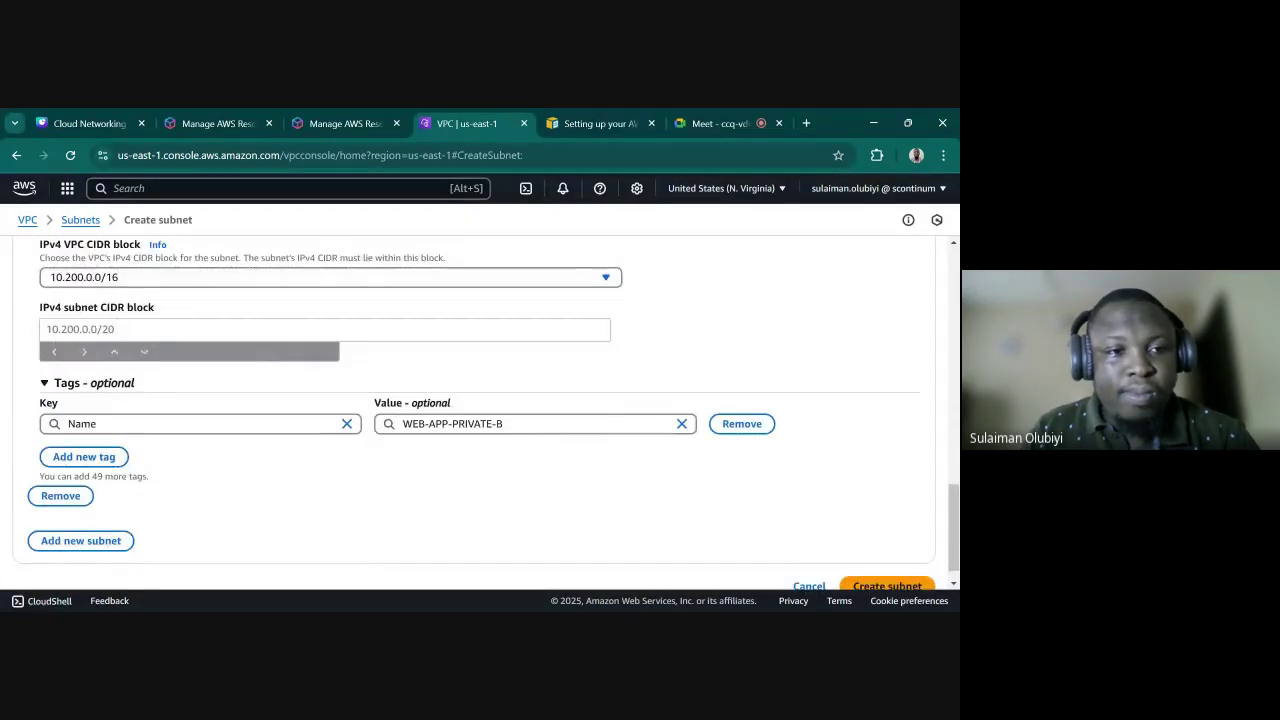
{"action": "left_click", "coordinate": [300, 329]}
{"action": "key", "text": "ctrl+v"}
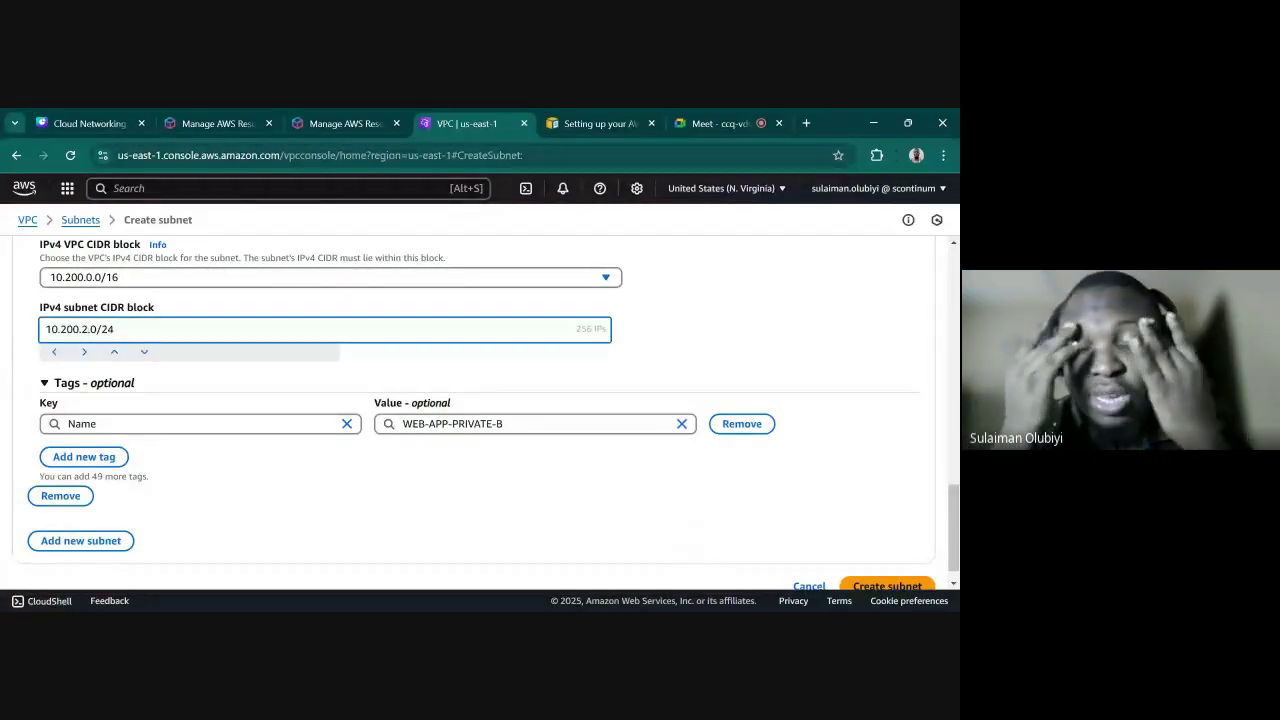
{"action": "key", "text": "BackSpace"}
{"action": "type", "text": "4"}
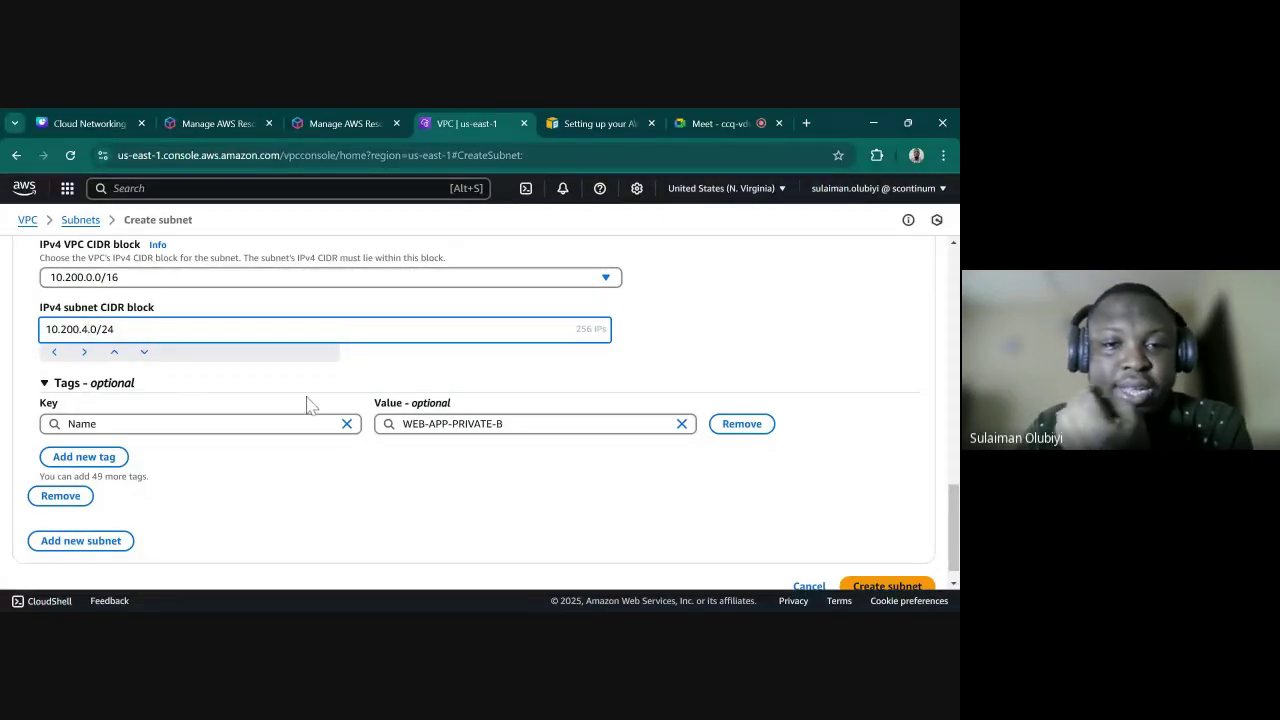
{"action": "scroll", "coordinate": [298, 418], "scroll_direction": "up", "scroll_amount": 1}
{"action": "scroll", "coordinate": [300, 415], "scroll_direction": "down", "scroll_amount": 1}
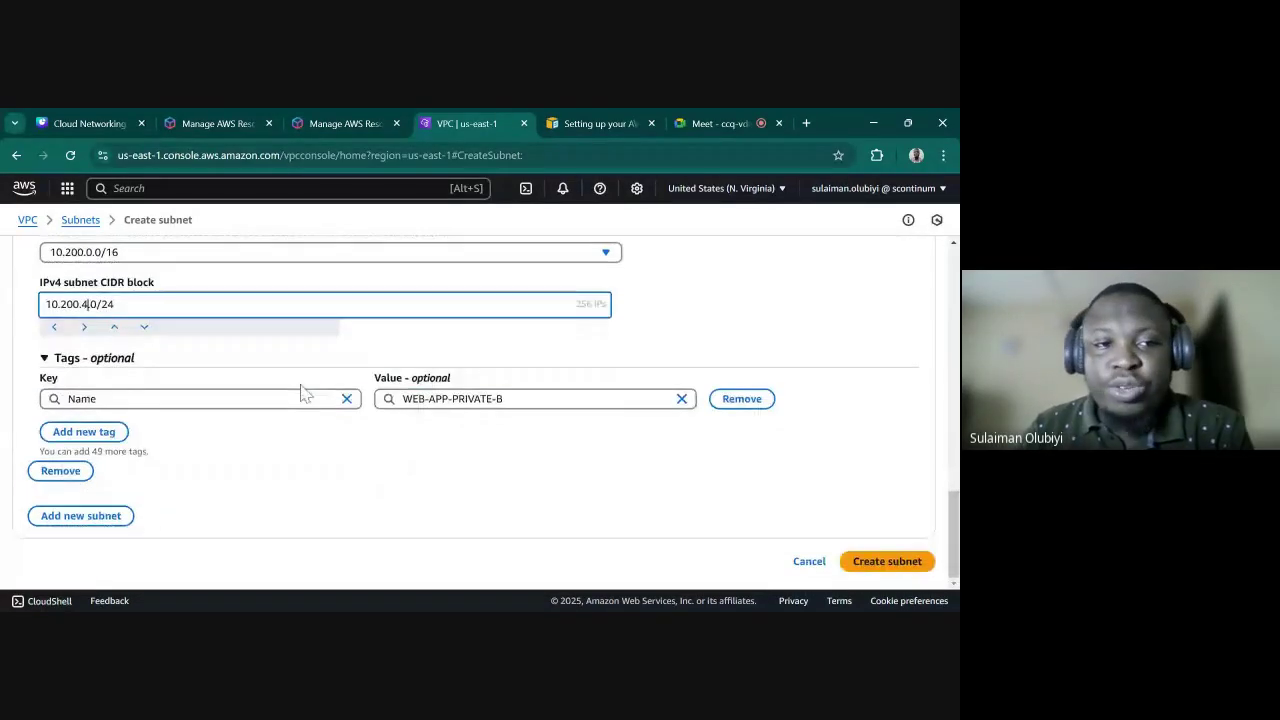
{"action": "scroll", "coordinate": [300, 410], "scroll_direction": "up", "scroll_amount": 5}
{"action": "scroll", "coordinate": [300, 393], "scroll_direction": "up", "scroll_amount": 3}
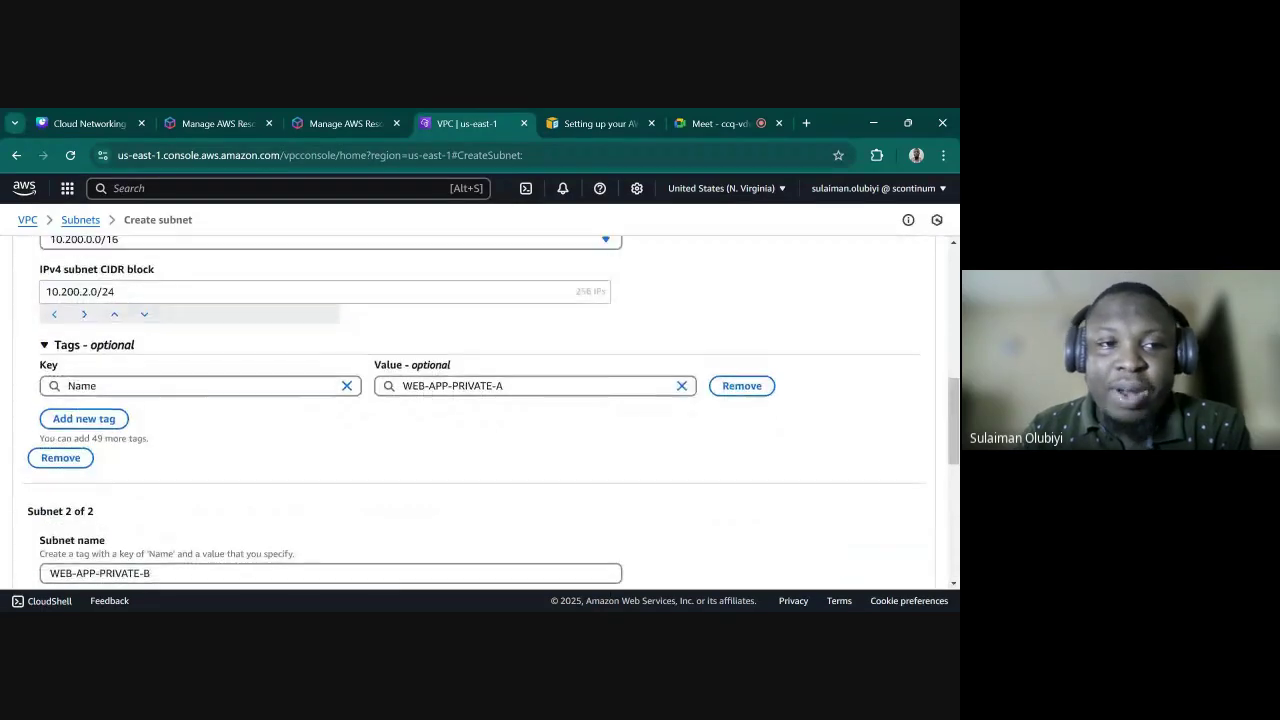
{"action": "scroll", "coordinate": [300, 394], "scroll_direction": "down", "scroll_amount": 10}
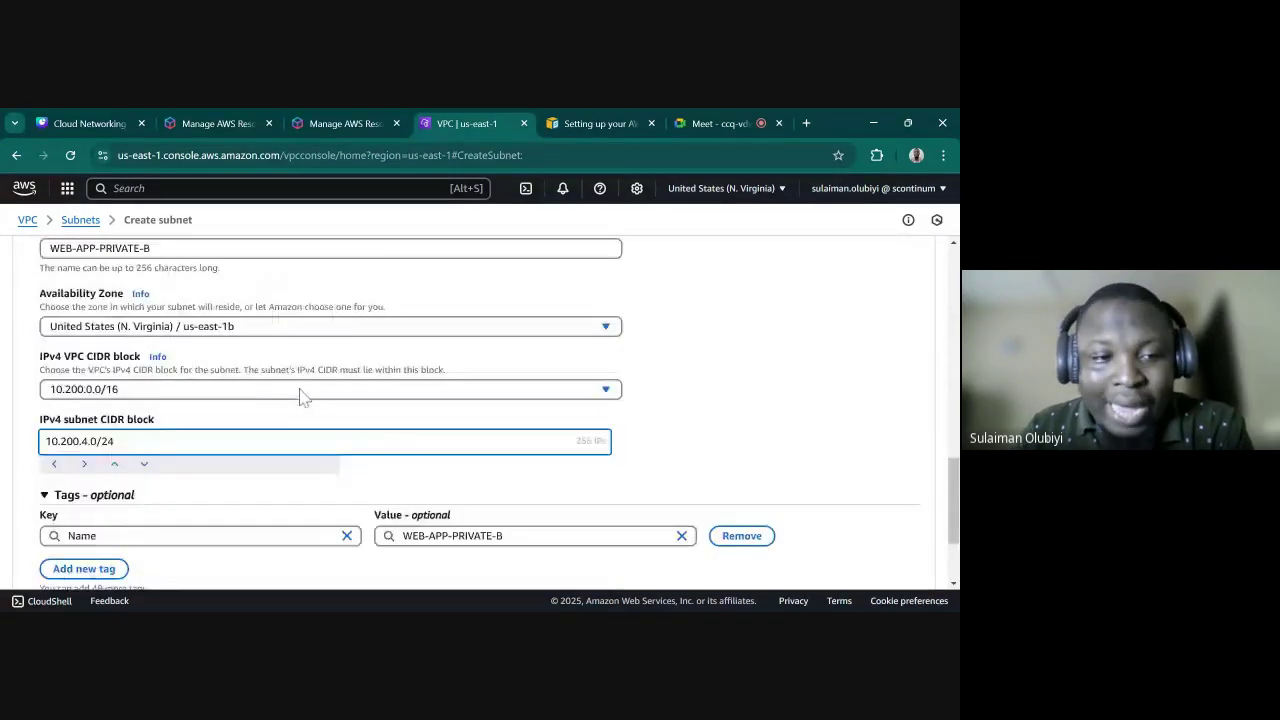
Add a third subnet named WEB-APP-PUBLIC-A.
{"action": "left_click", "coordinate": [102, 522]}
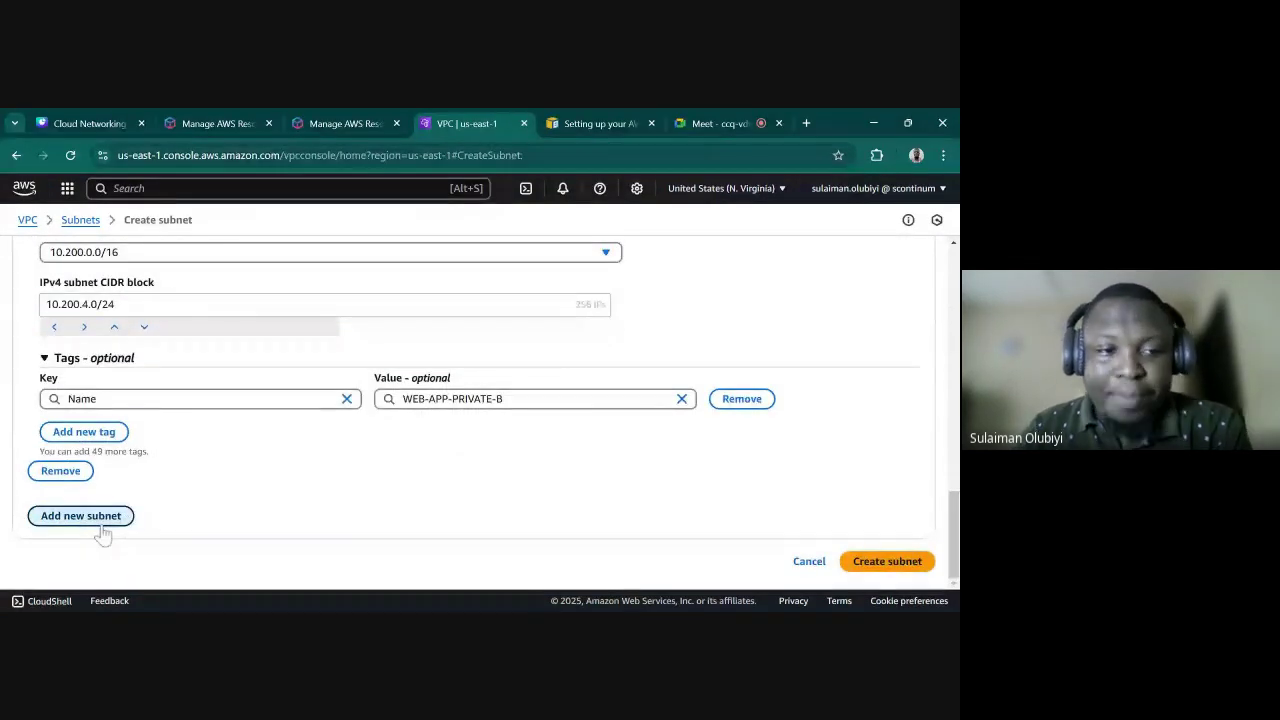
{"action": "scroll", "coordinate": [183, 527], "scroll_direction": "down", "scroll_amount": 3}
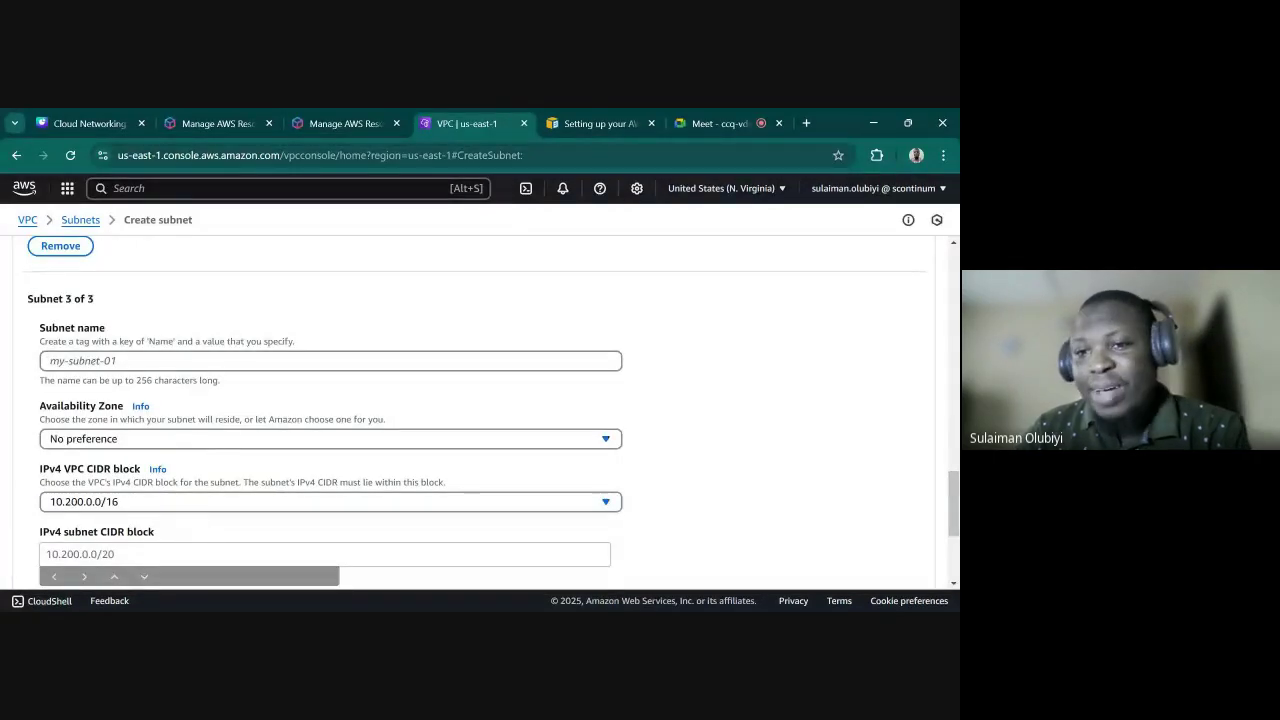
{"action": "left_click", "coordinate": [152, 360]}
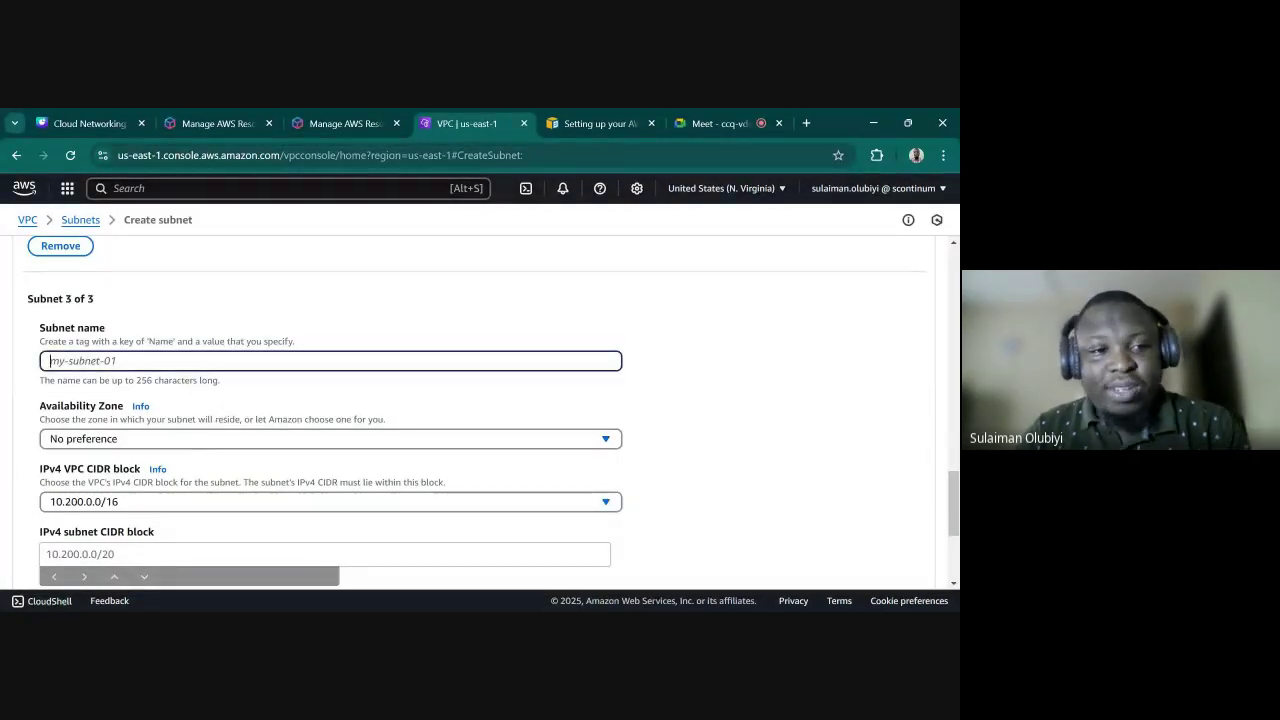
{"action": "key", "text": "ctrl+v"}
{"action": "key", "text": "ctrl+a"}
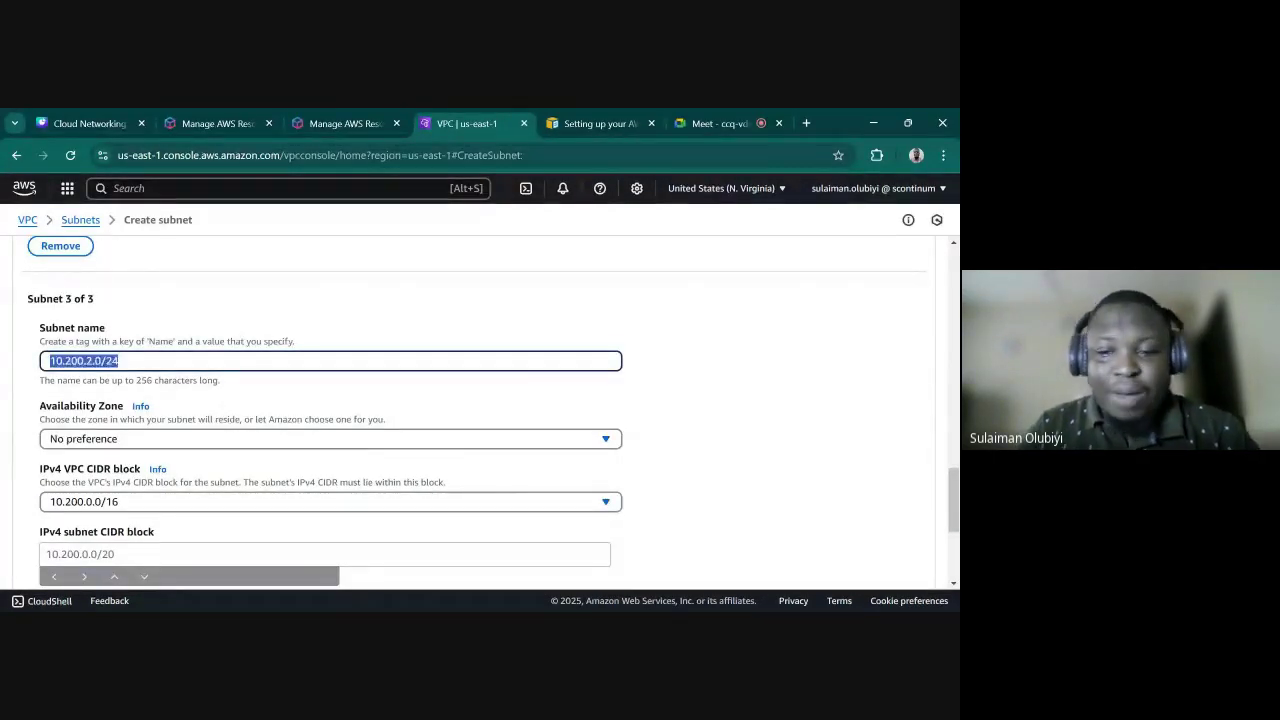
{"action": "key", "text": "BackSpace"}
{"action": "scroll", "coordinate": [152, 360], "scroll_direction": "up", "scroll_amount": 12}
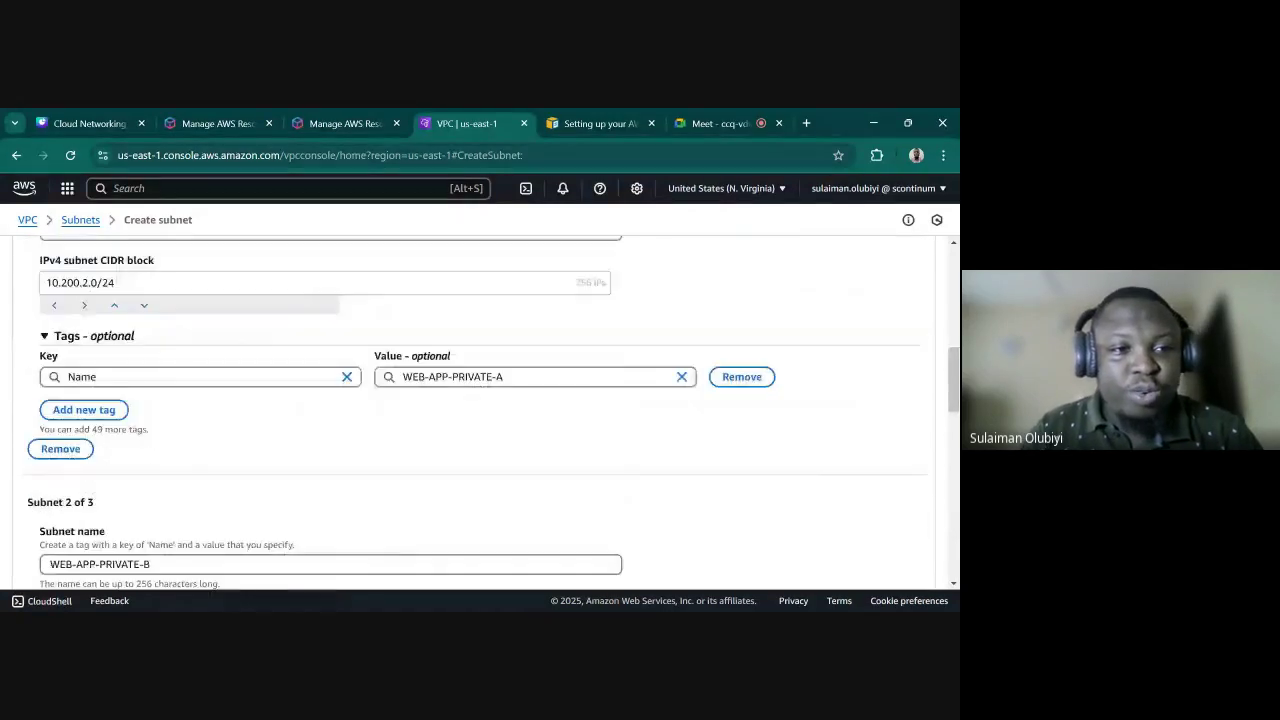
{"action": "left_click", "coordinate": [152, 311]}
{"action": "key", "text": "ctrl+a"}
{"action": "key", "text": "ctrl+c"}
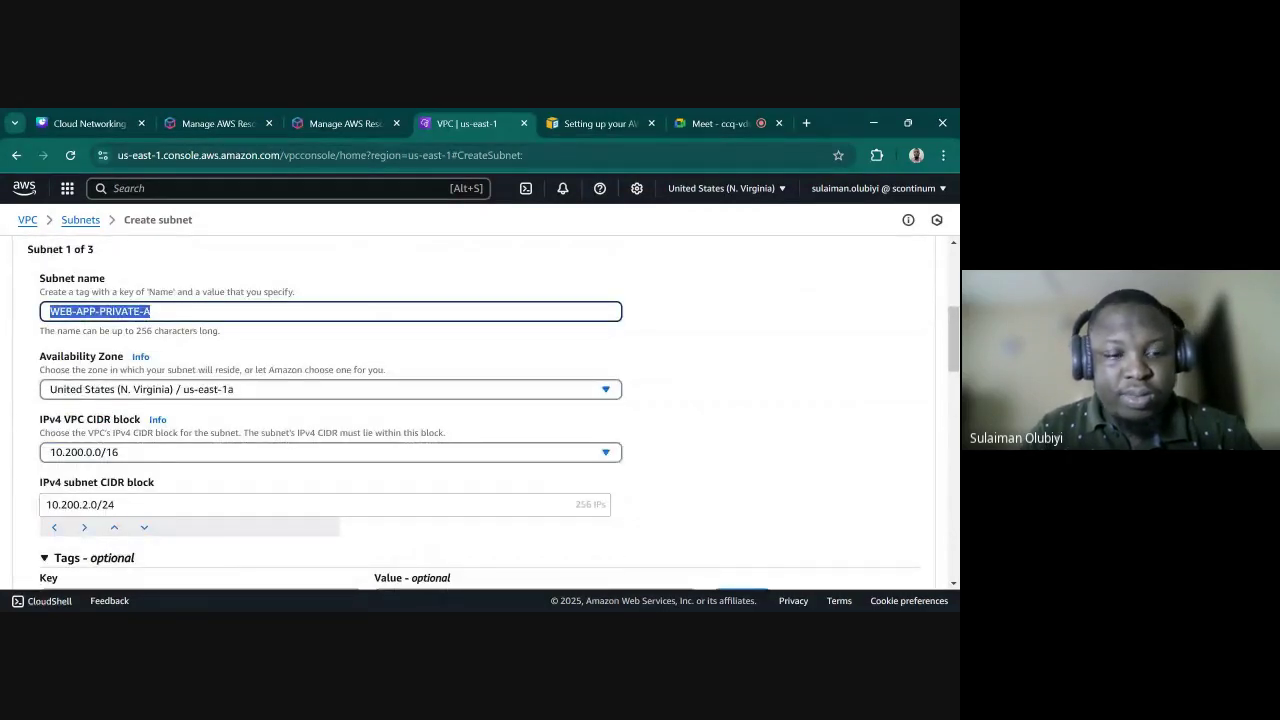
{"action": "scroll", "coordinate": [157, 329], "scroll_direction": "down", "scroll_amount": 12}
{"action": "left_click", "coordinate": [160, 360]}
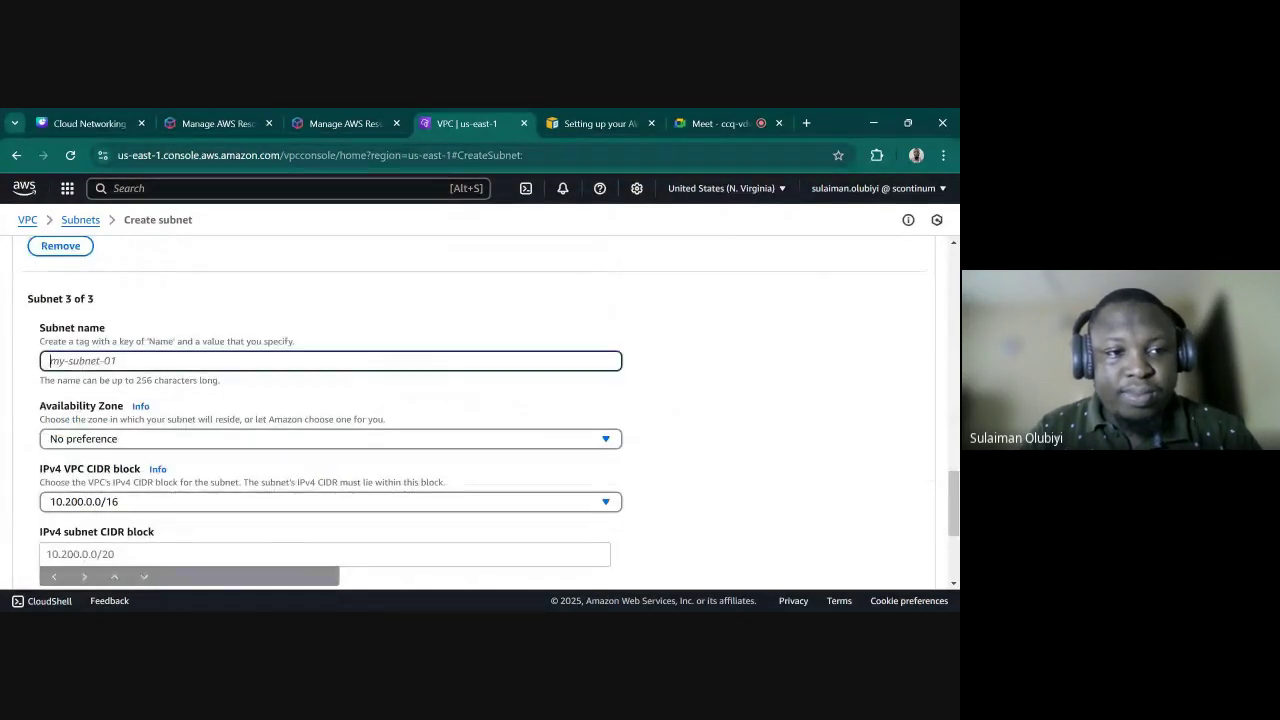
{"action": "key", "text": "ctrl+v"}
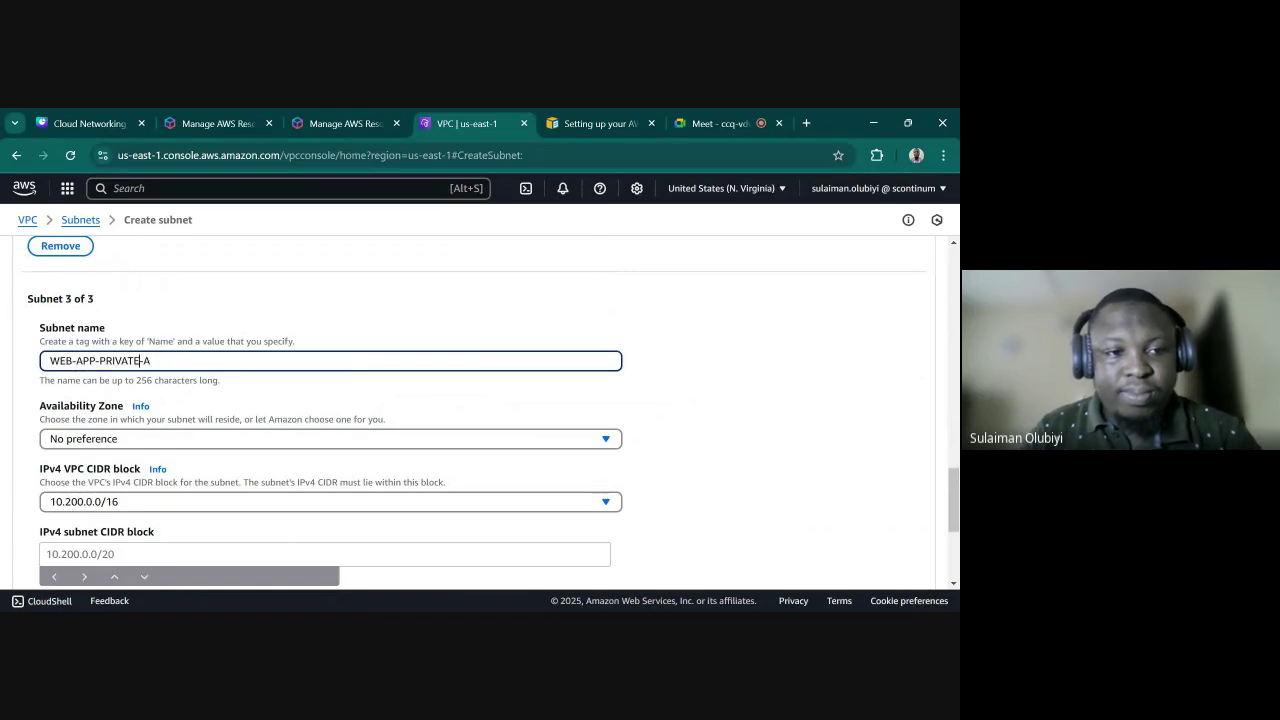
{"action": "key", "text": "BackSpace"}
{"action": "key", "text": "BackSpace"}
{"action": "key", "text": "BackSpace"}
{"action": "key", "text": "BackSpace"}
{"action": "key", "text": "BackSpace"}
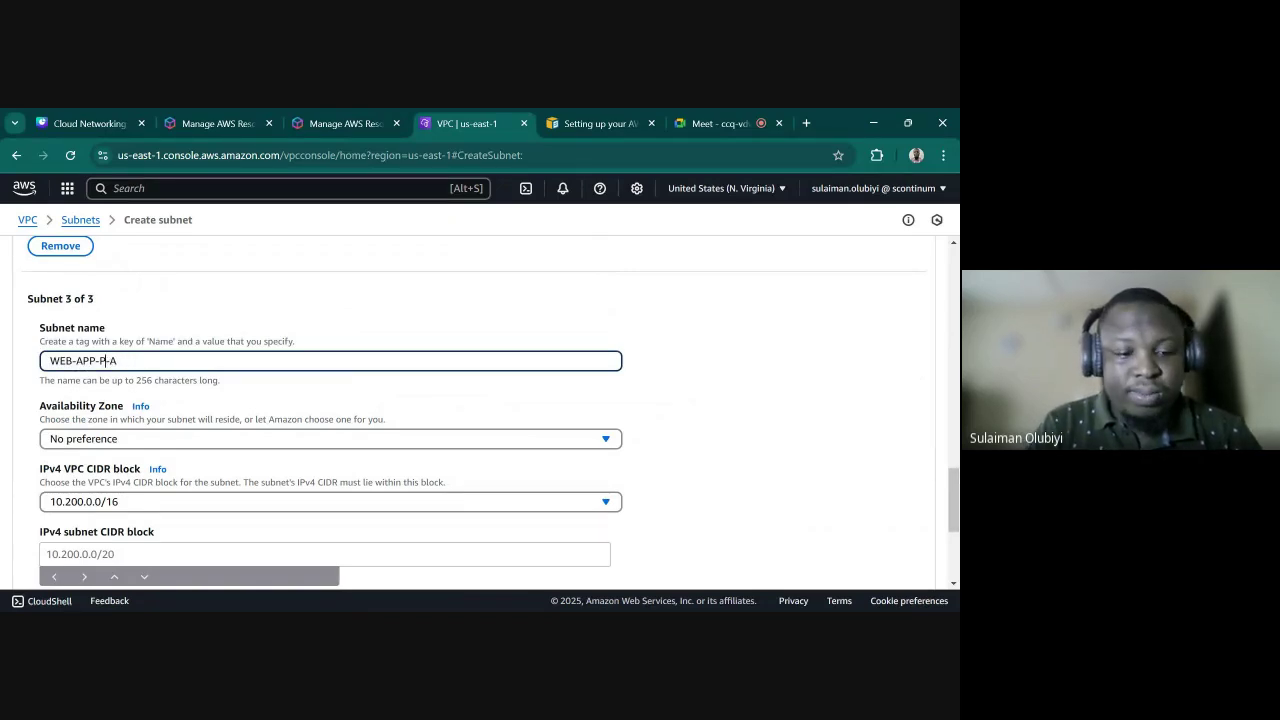
{"action": "type", "text": "UBLIC"}
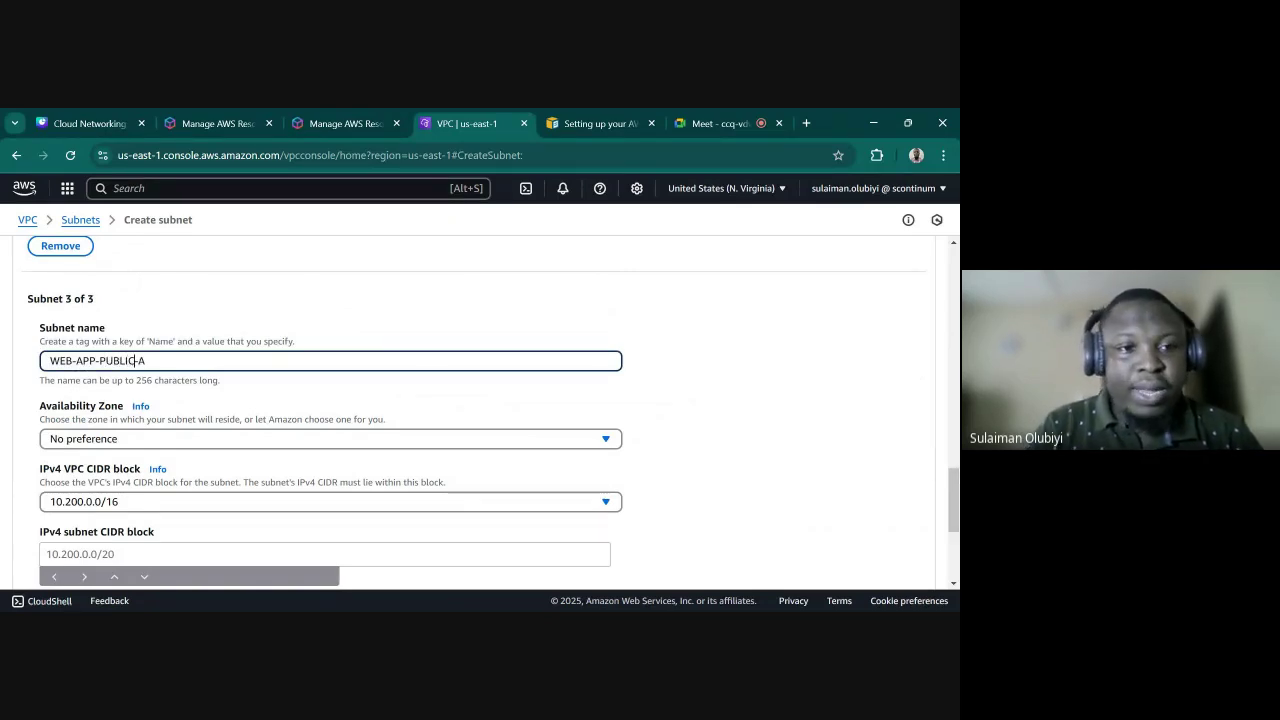
Put WEB-APP-PUBLIC-A in us-east-1a and begin entering its CIDR block 10.200.1.0/24.
{"action": "left_click", "coordinate": [186, 440]}
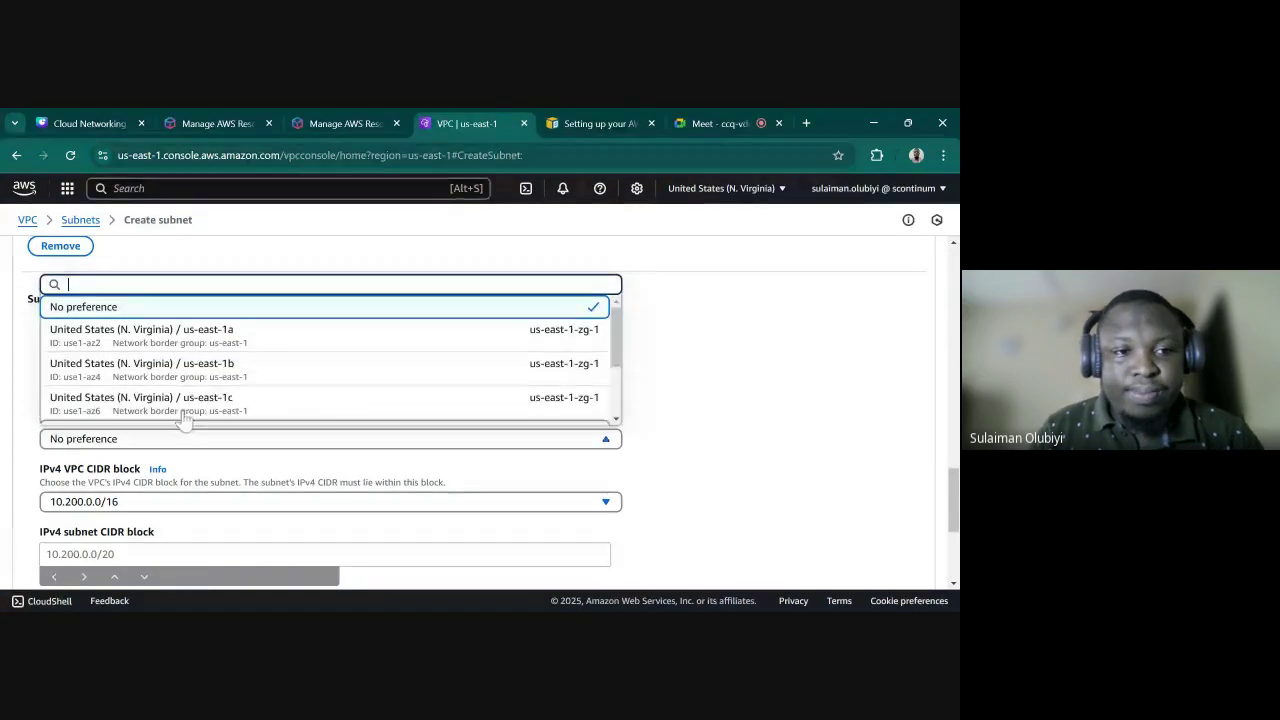
{"action": "left_click", "coordinate": [183, 348]}
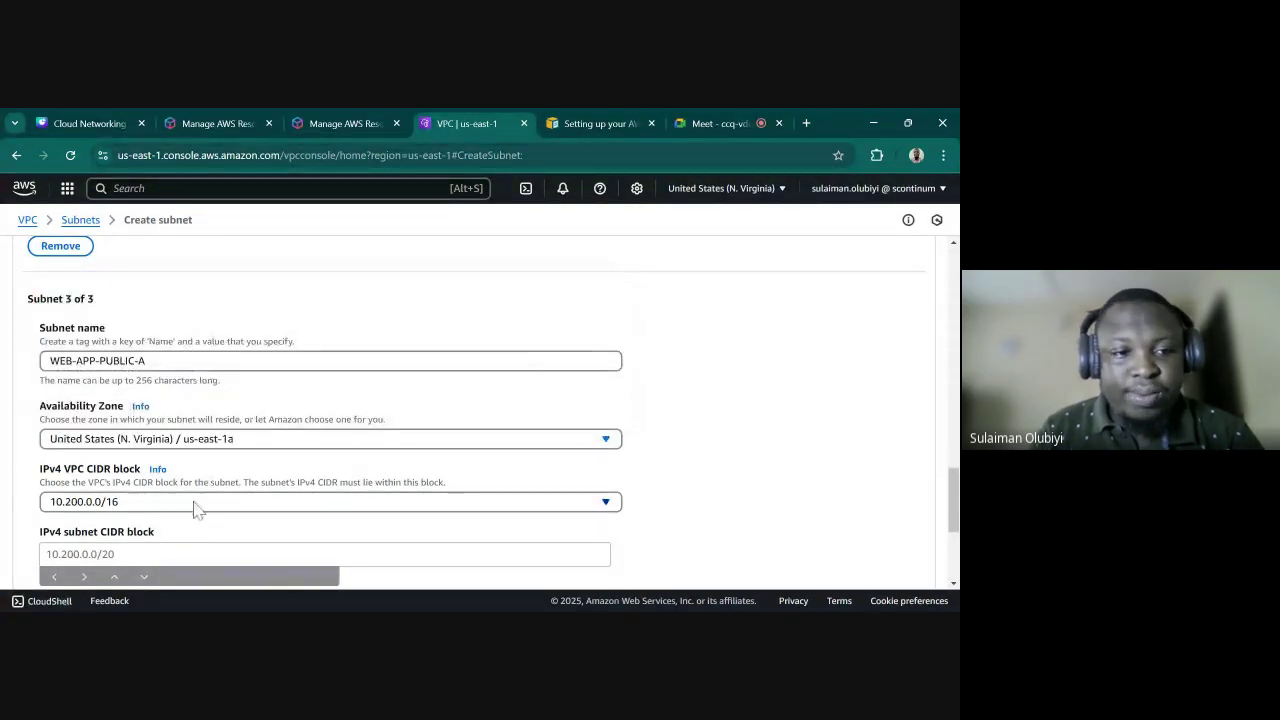
{"action": "scroll", "coordinate": [194, 507], "scroll_direction": "down", "scroll_amount": 2}
{"action": "left_click", "coordinate": [115, 330]}
{"action": "type", "text": "10.20"}
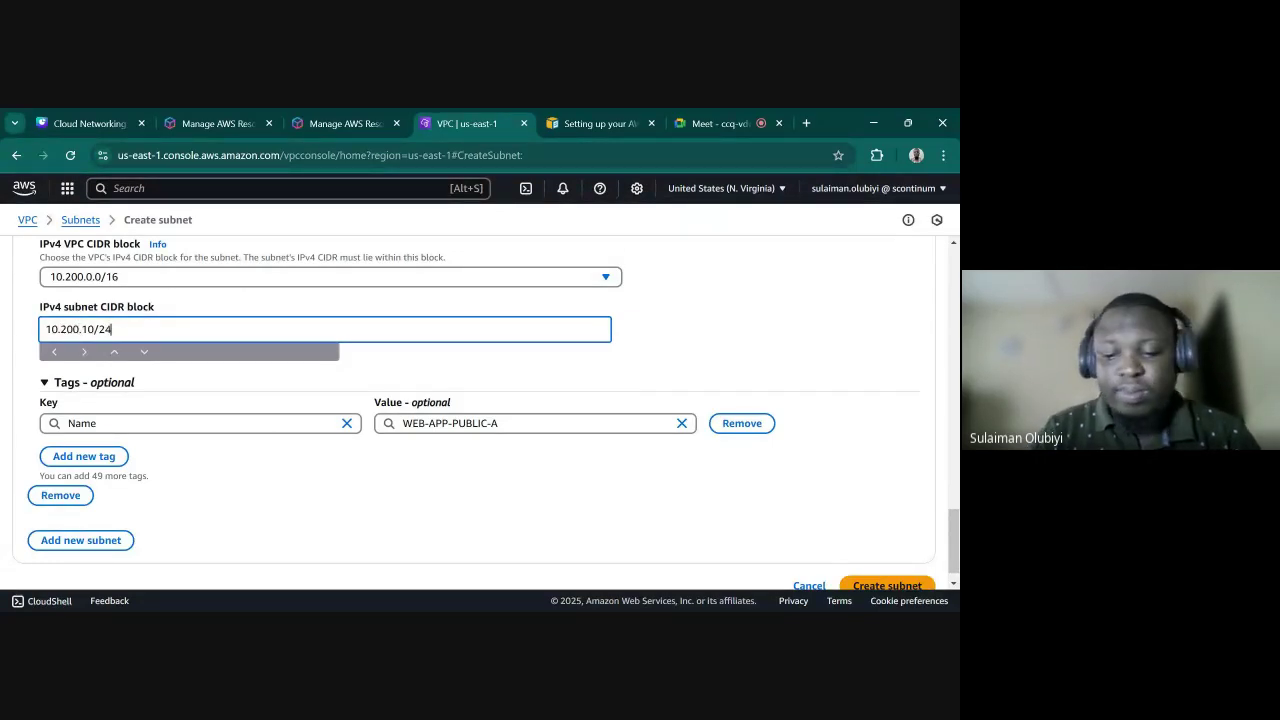
{"action": "type", "text": "0.1."}
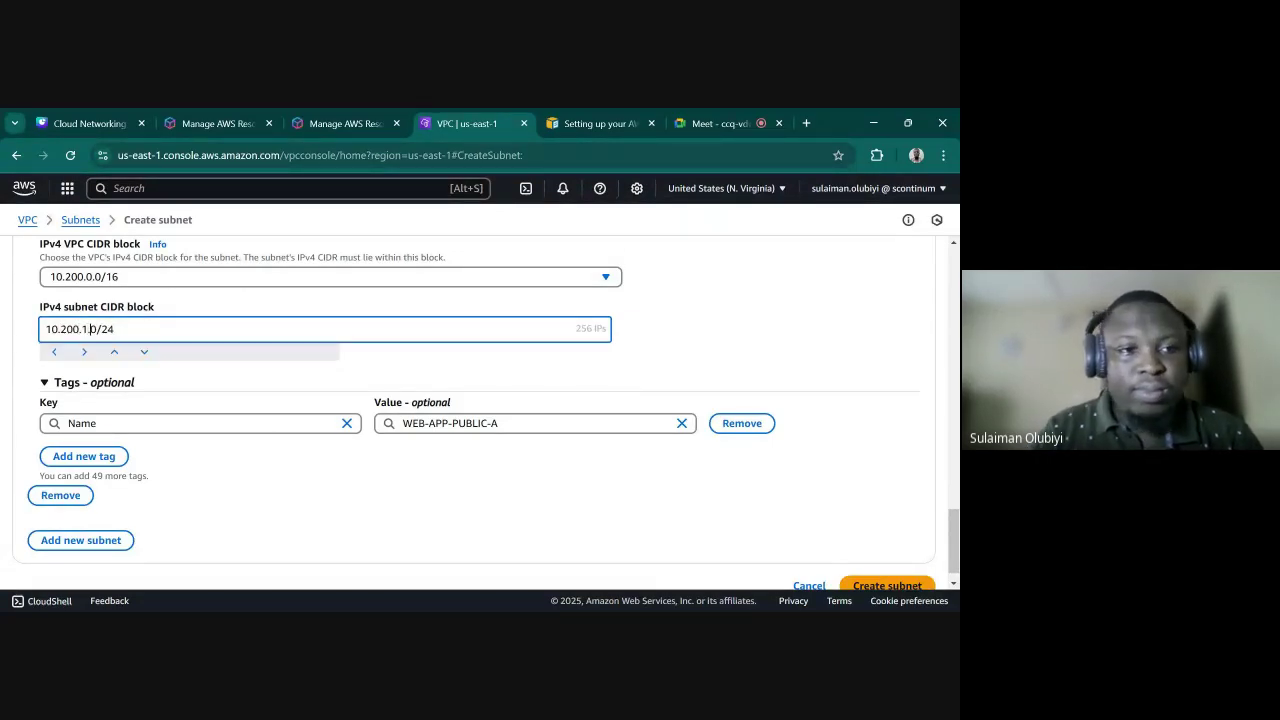
{"action": "scroll", "coordinate": [102, 380], "scroll_direction": "down", "scroll_amount": 1}
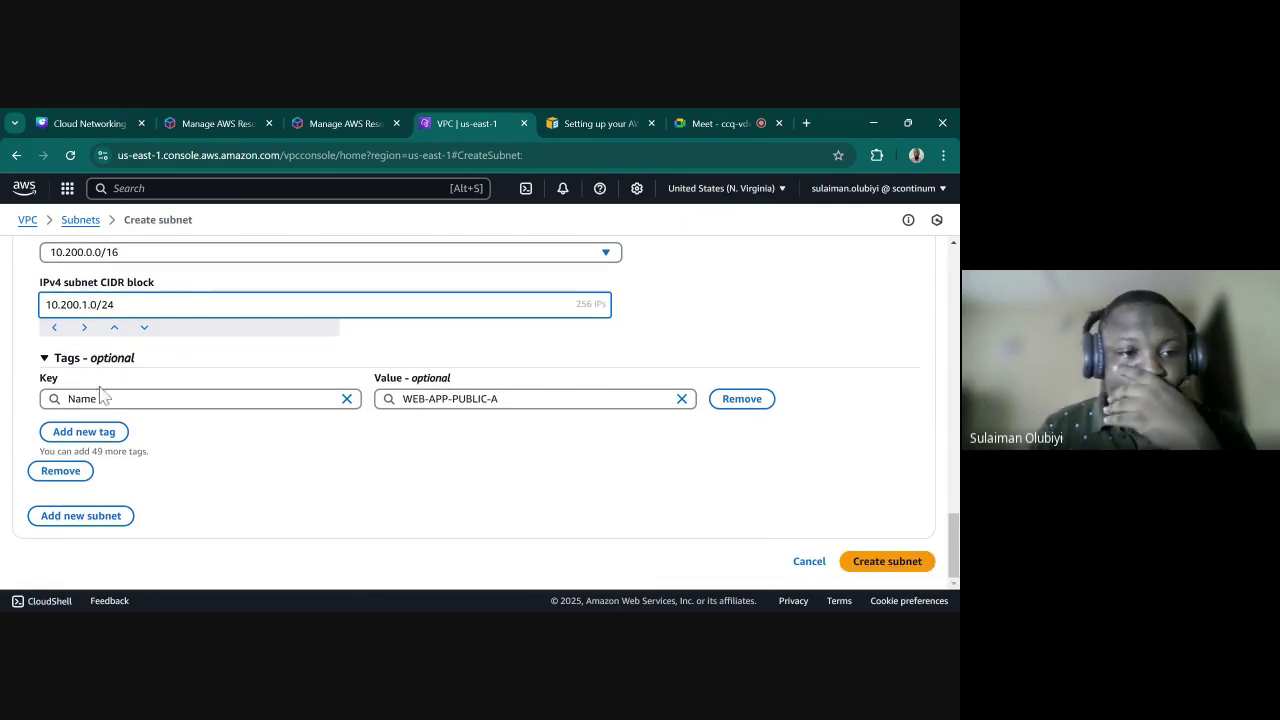
Add a fourth subnet named WEB-APP-PUBLIC-B.
{"action": "left_click", "coordinate": [105, 517]}
{"action": "scroll", "coordinate": [108, 517], "scroll_direction": "down", "scroll_amount": 1}
{"action": "scroll", "coordinate": [189, 457], "scroll_direction": "up", "scroll_amount": 5}
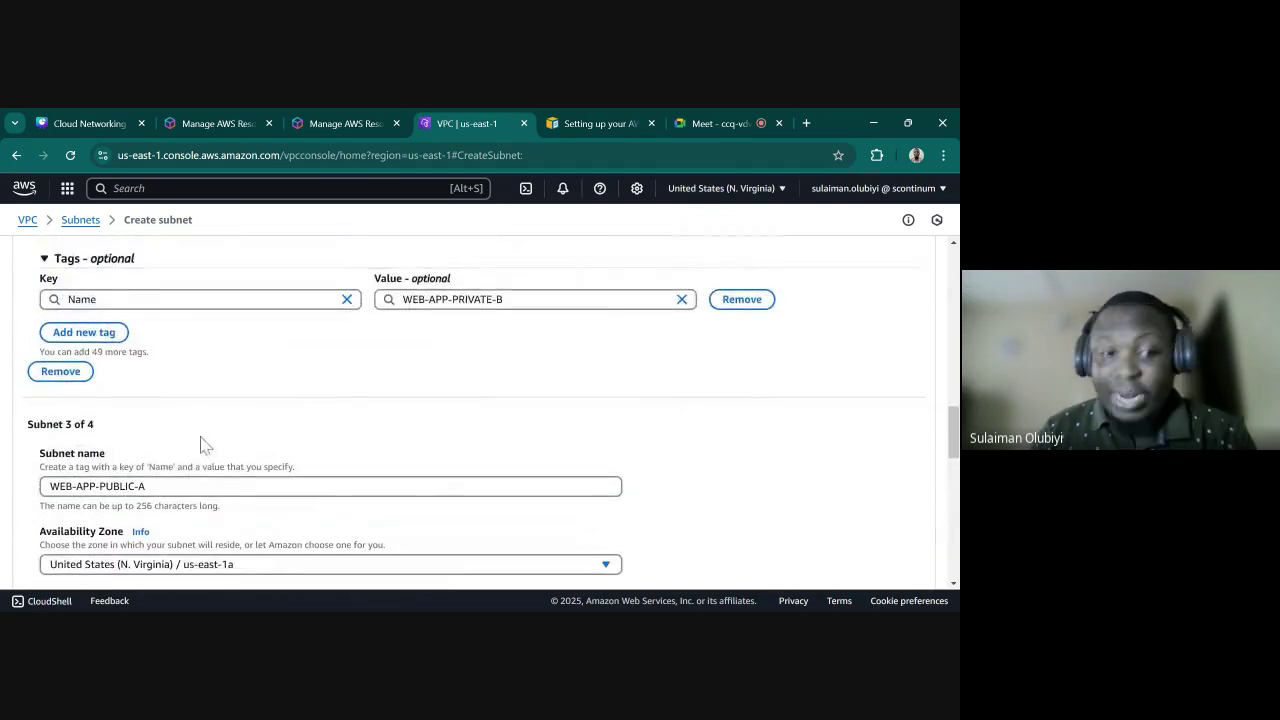
{"action": "left_click", "coordinate": [146, 486]}
{"action": "key", "text": "ctrl+a"}
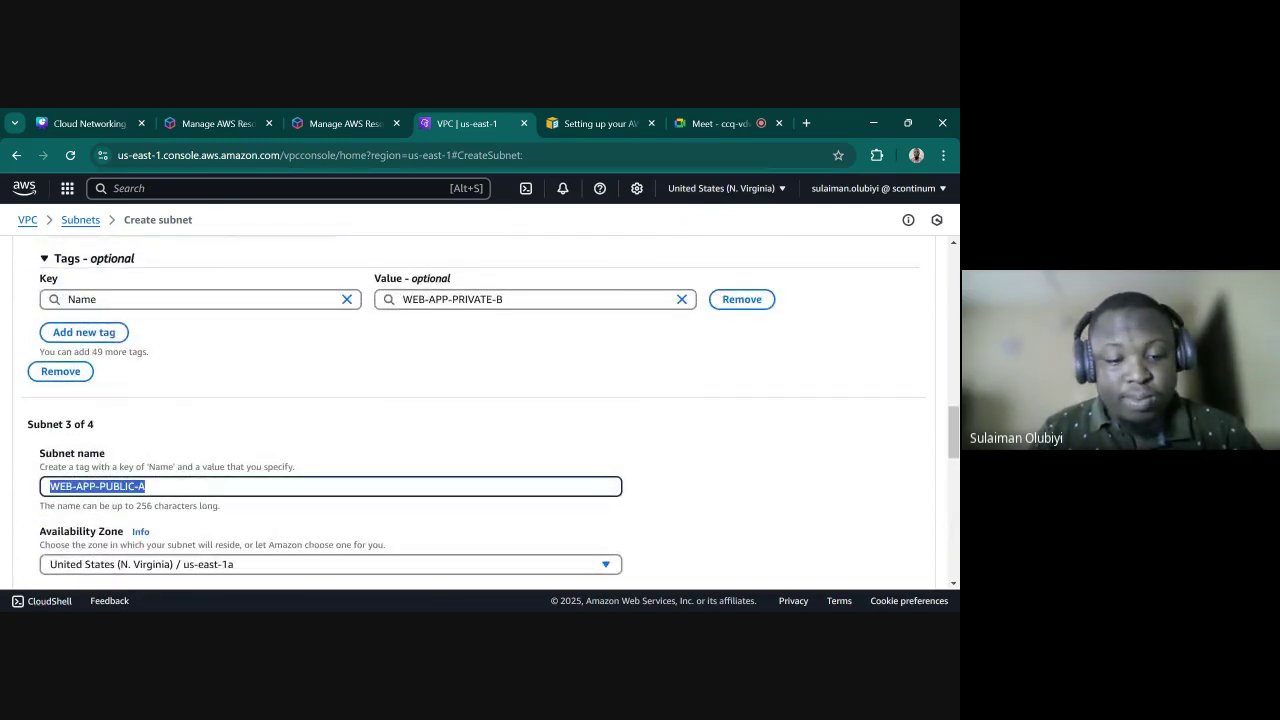
{"action": "type", "text": "WEB-APP-PRIVATE-A"}
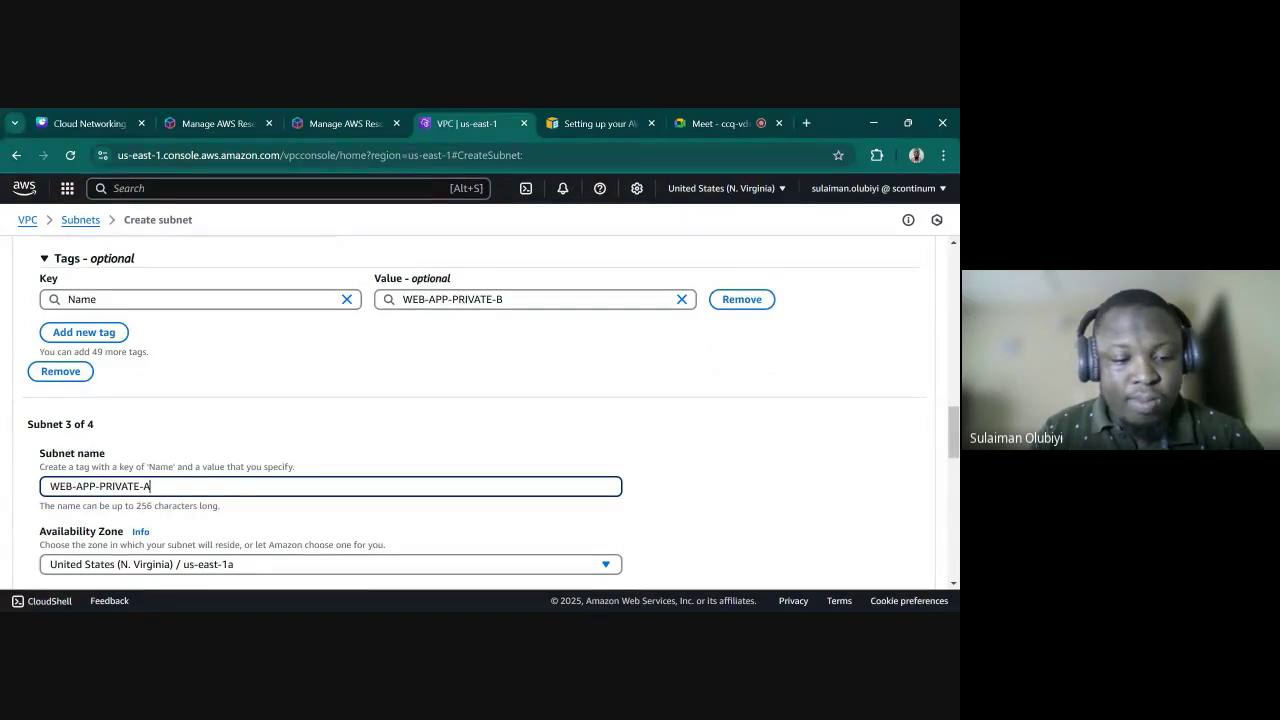
{"action": "key", "text": "ctrl+z"}
{"action": "key", "text": "ctrl+c"}
{"action": "scroll", "coordinate": [215, 485], "scroll_direction": "down", "scroll_amount": 5}
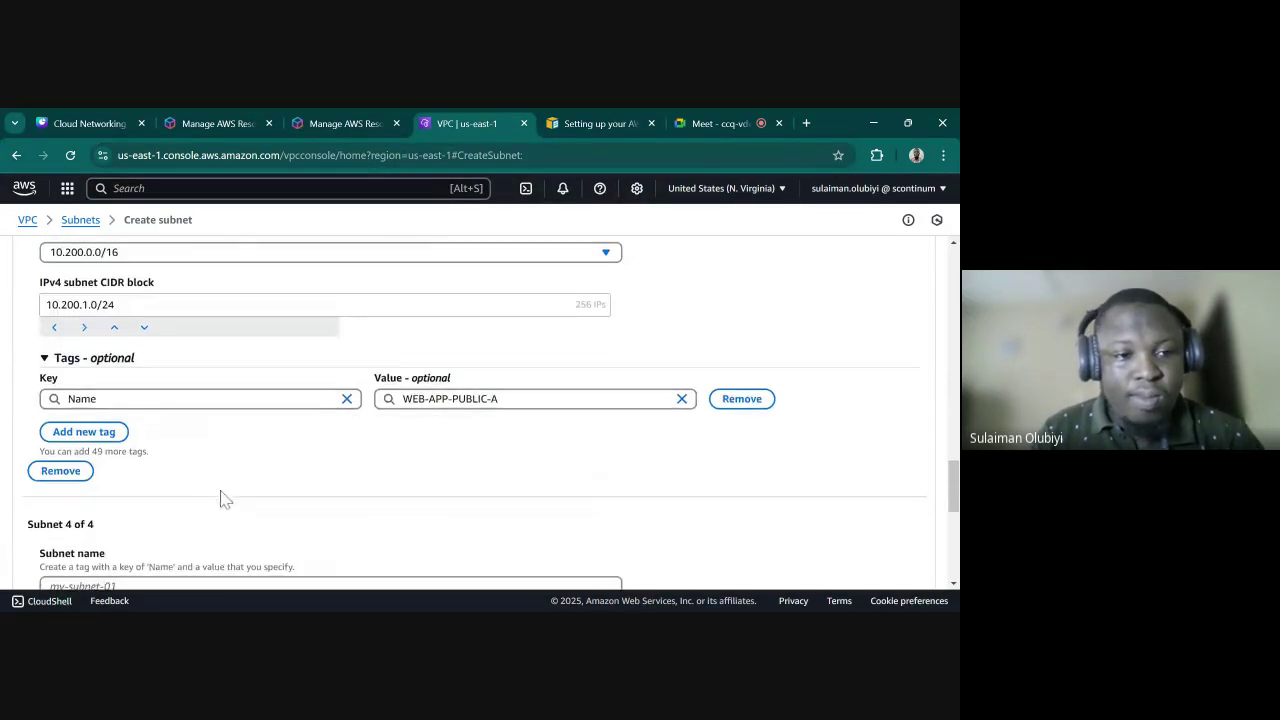
{"action": "scroll", "coordinate": [205, 470], "scroll_direction": "down", "scroll_amount": 2}
{"action": "scroll", "coordinate": [205, 470], "scroll_direction": "up", "scroll_amount": 1}
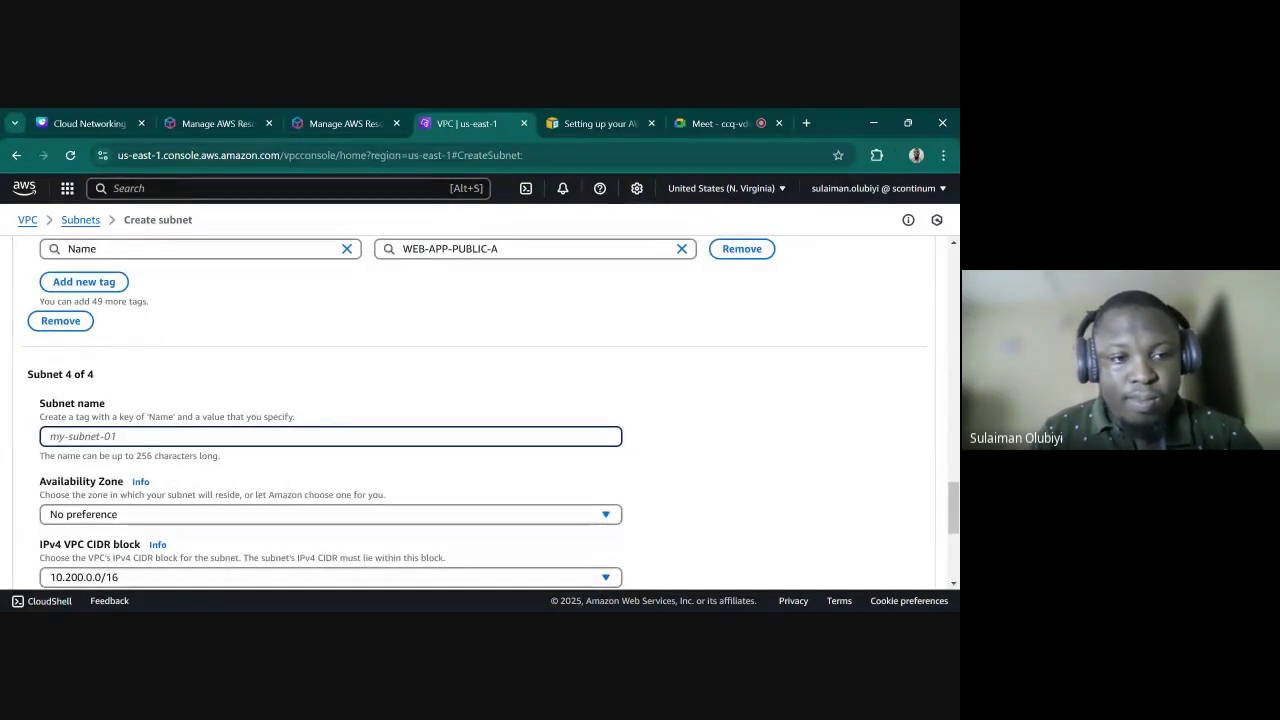
{"action": "key", "text": "ctrl+v"}
{"action": "key", "text": "BackSpace"}
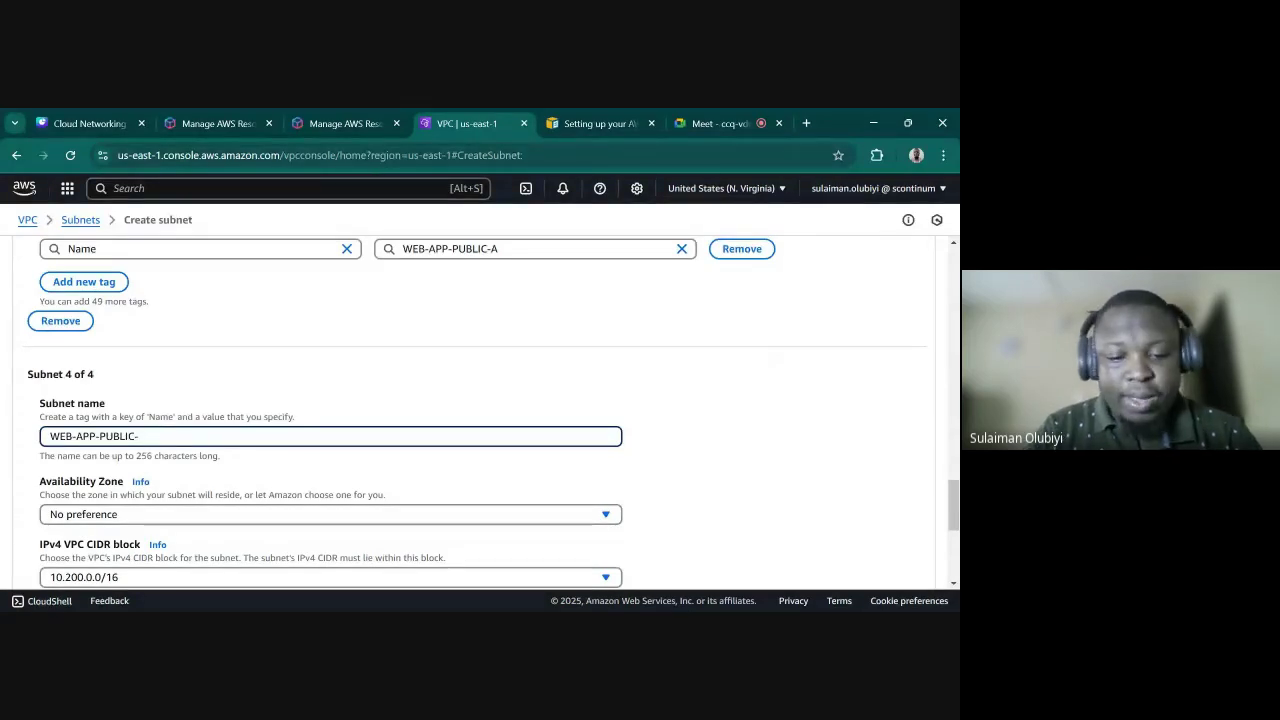
{"action": "type", "text": "B"}
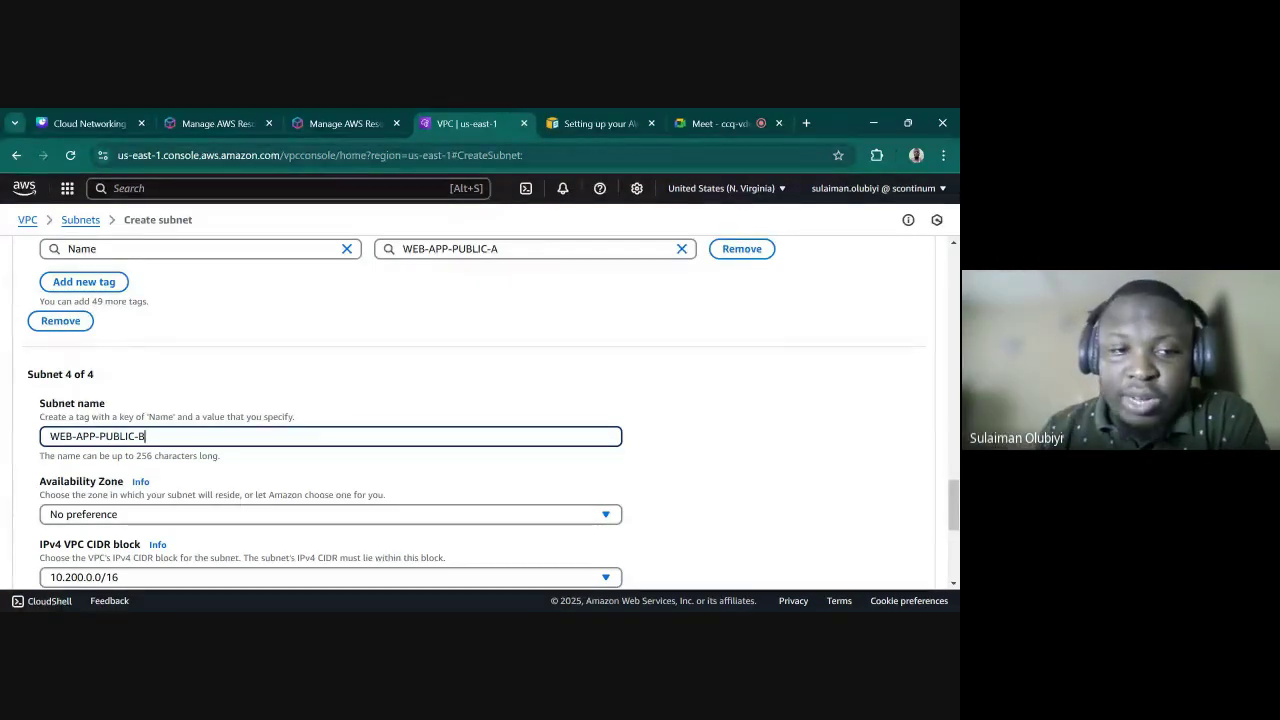
Put WEB-APP-PUBLIC-B in us-east-1b with CIDR block 10.200.3.0/24.
{"action": "left_click", "coordinate": [163, 514]}
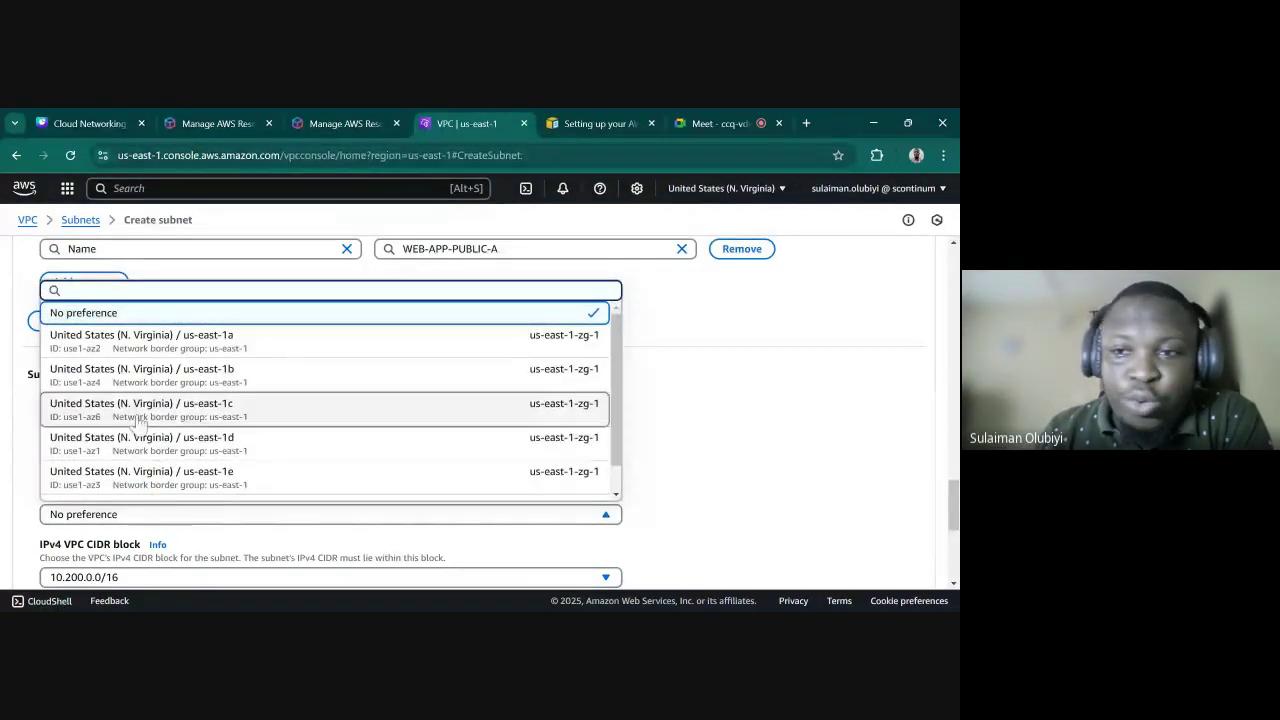
{"action": "left_click", "coordinate": [138, 372]}
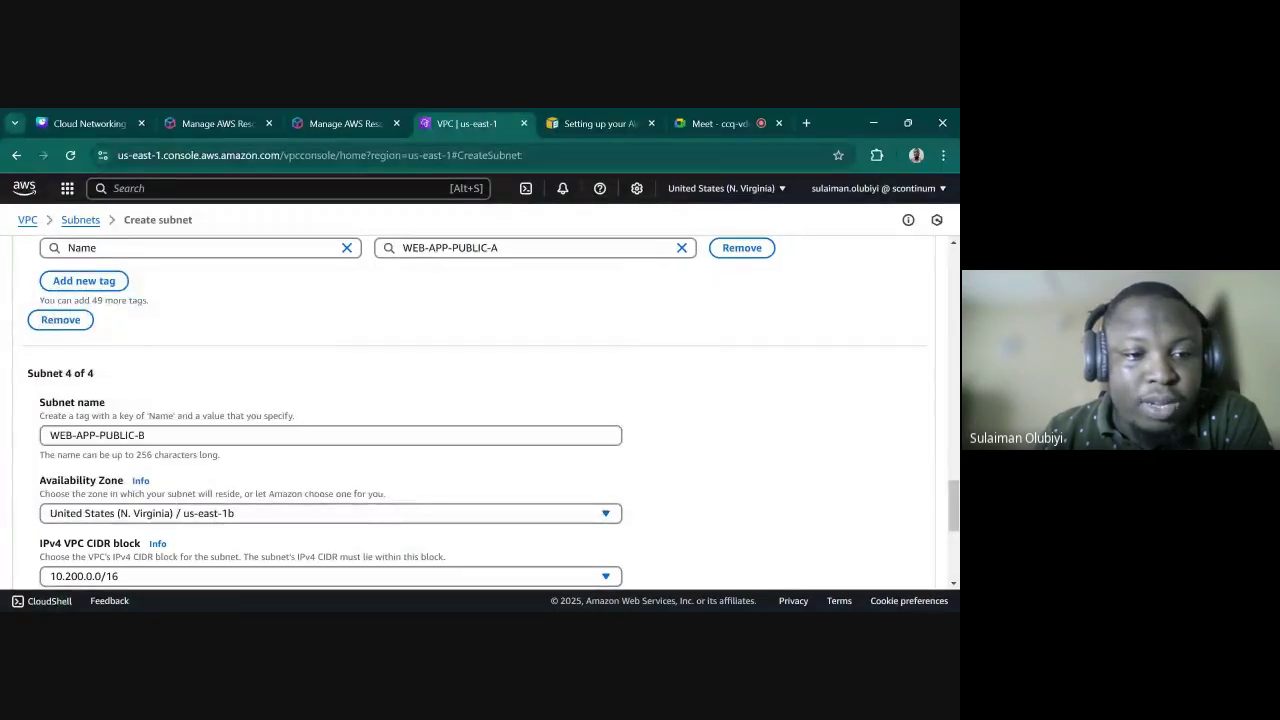
{"action": "scroll", "coordinate": [212, 500], "scroll_direction": "down", "scroll_amount": 3}
{"action": "left_click", "coordinate": [212, 480]}
{"action": "type", "text": "1"}
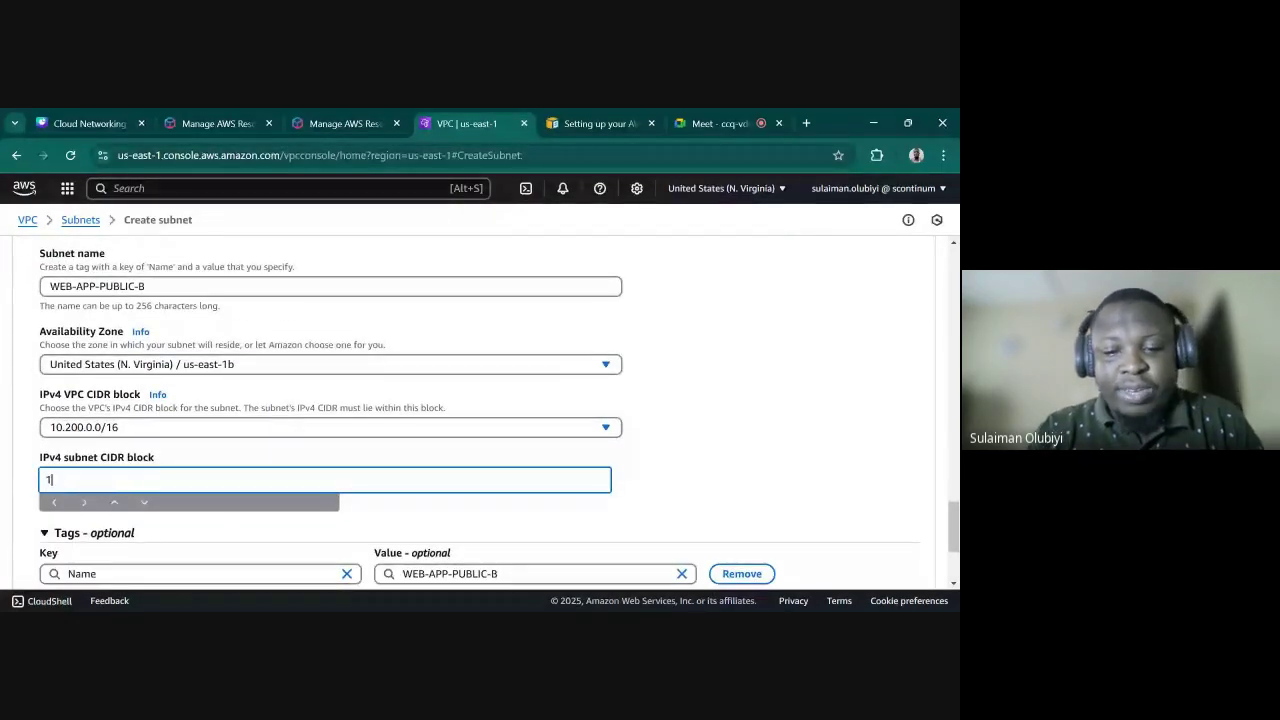
{"action": "type", "text": "0.200"}
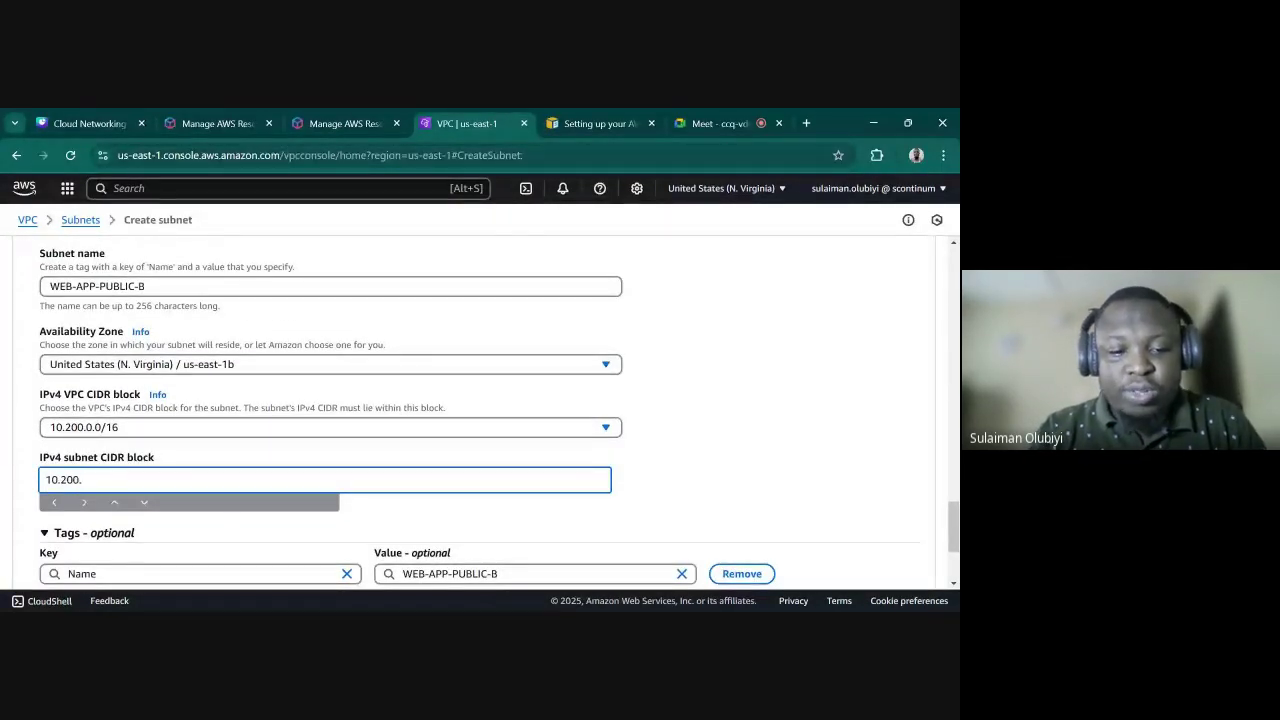
{"action": "type", "text": ".3.0/23"}
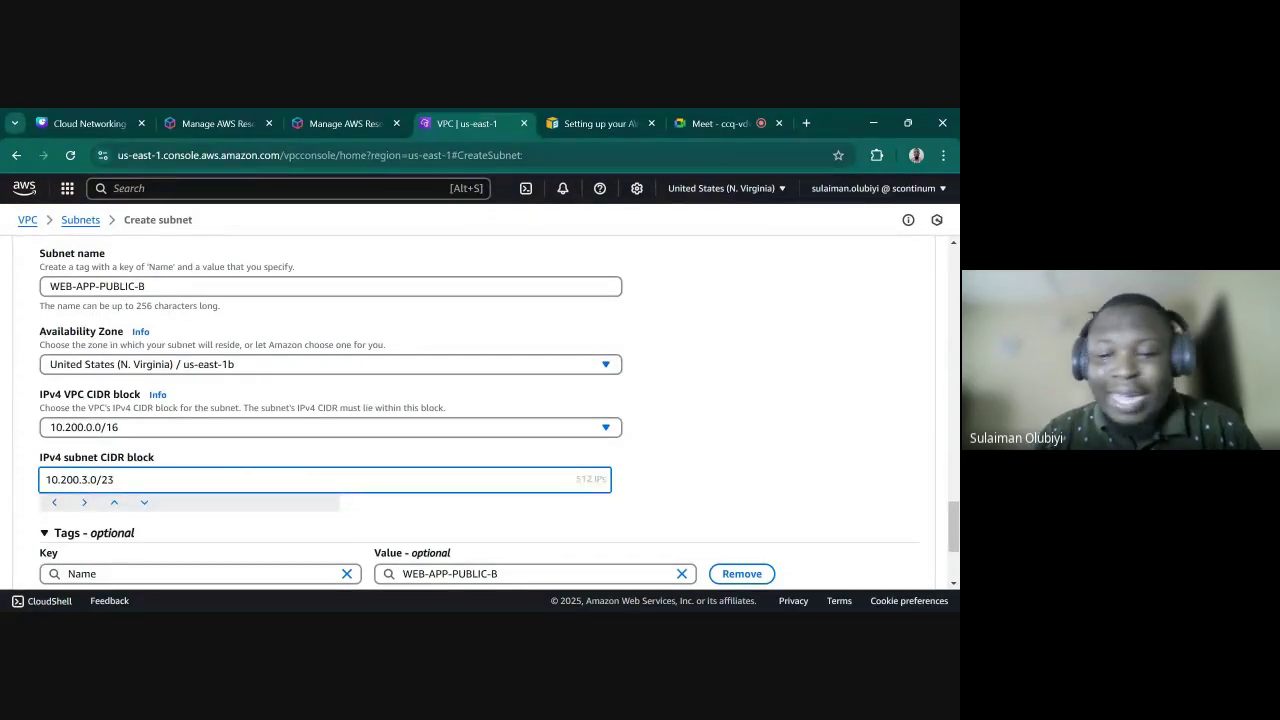
{"action": "key", "text": "BackSpace"}
{"action": "type", "text": "4"}
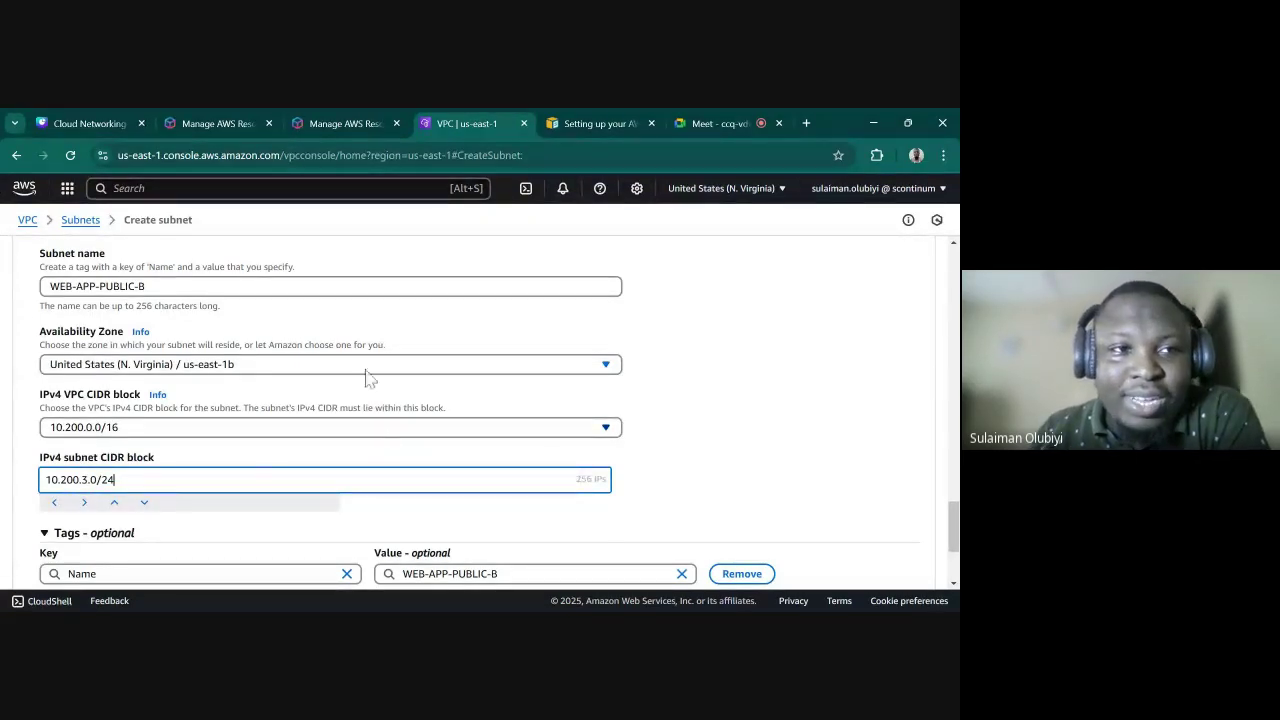
{"action": "left_click", "coordinate": [70, 124]}
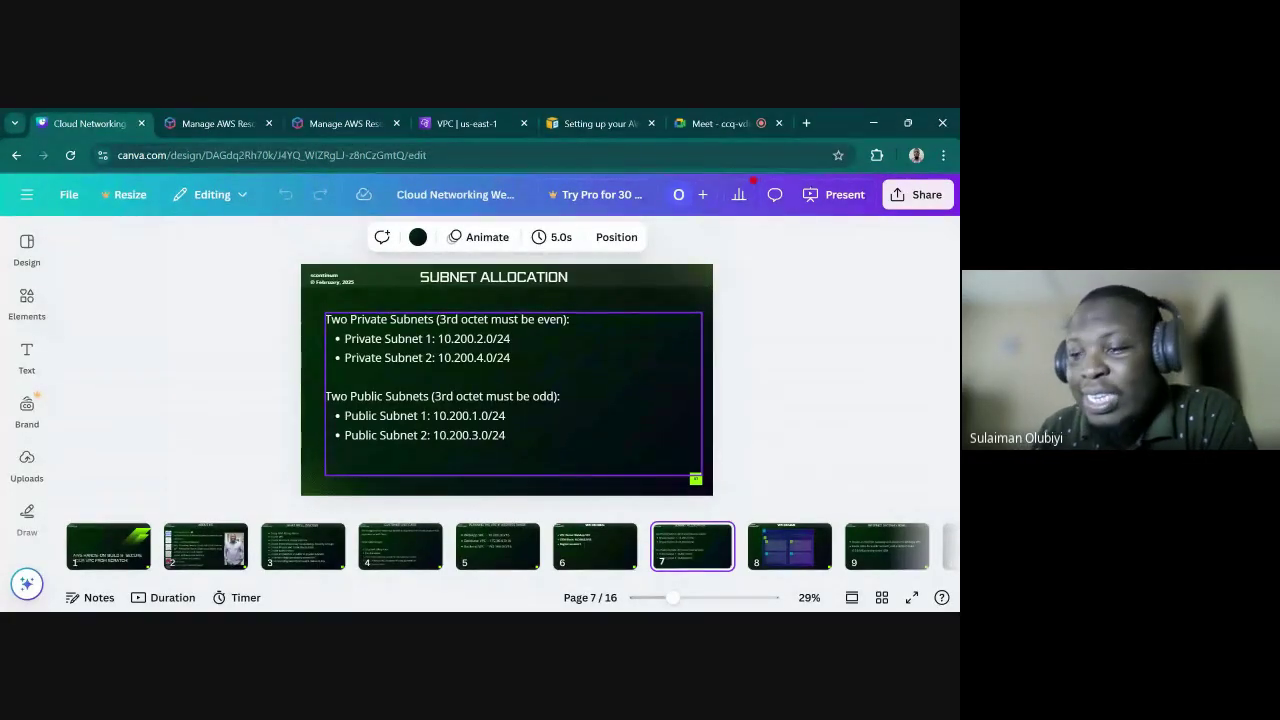
Load the cidr.xyz IP / CIDR Calculator in a new browser tab.
{"action": "left_click", "coordinate": [806, 124]}
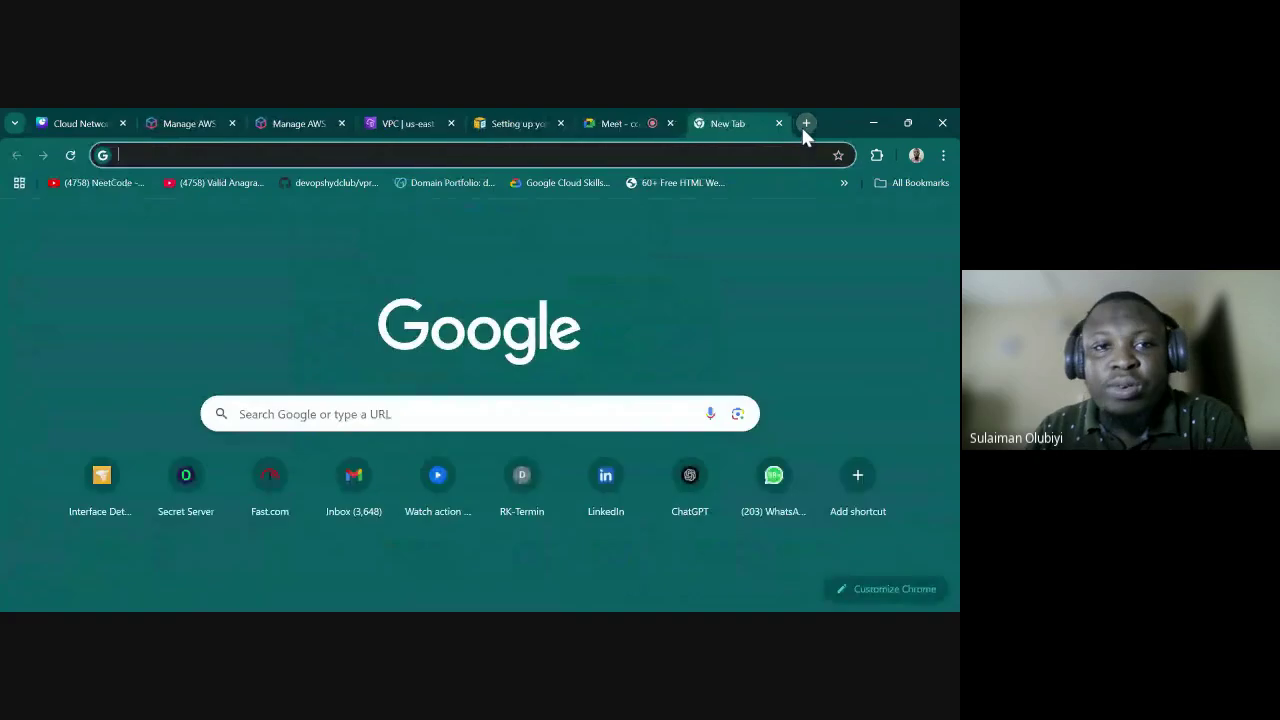
{"action": "type", "text": "cidr"}
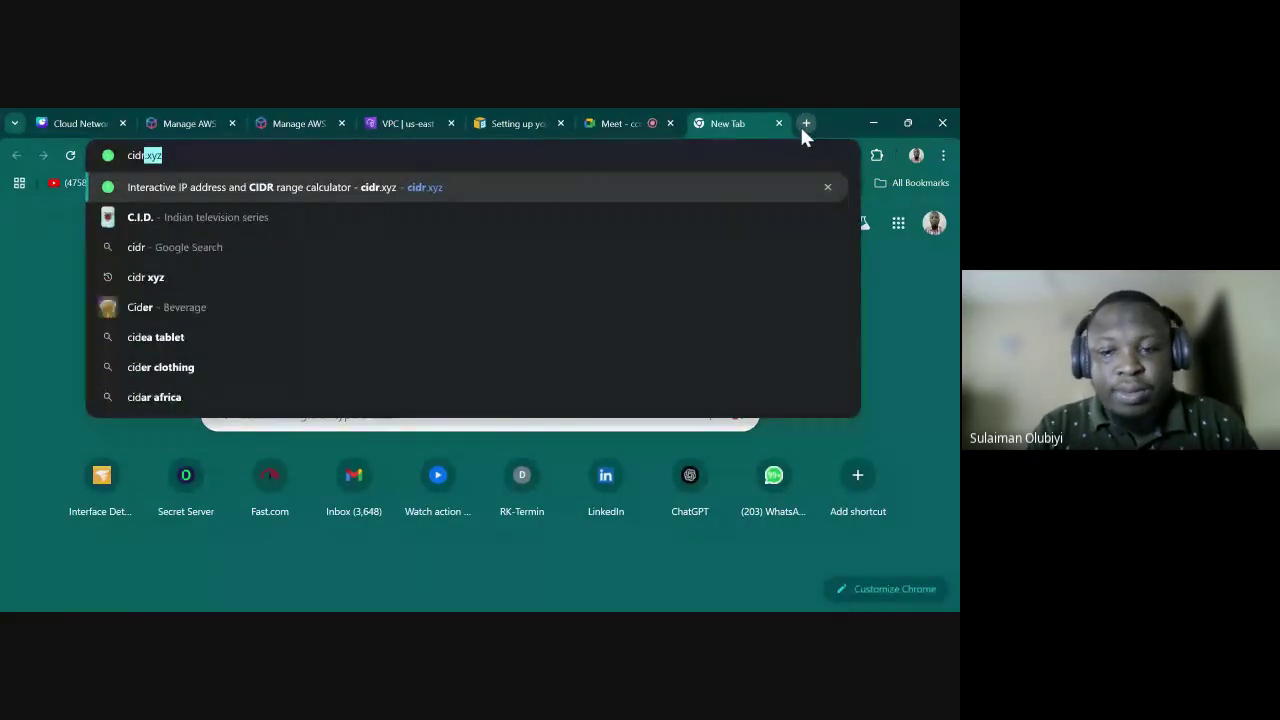
{"action": "key", "text": "Return"}
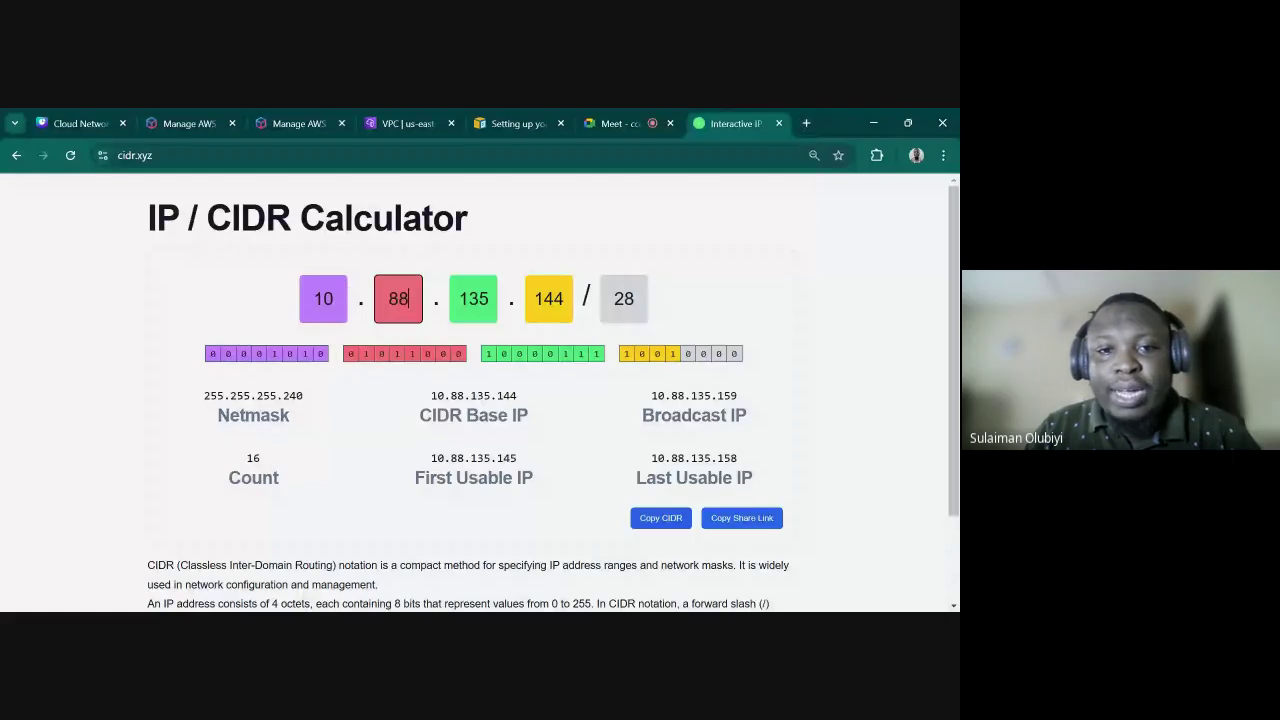
Set the calculator to 10.200.0.0/16, showing 65,536 addresses.
{"action": "type", "text": "209"}
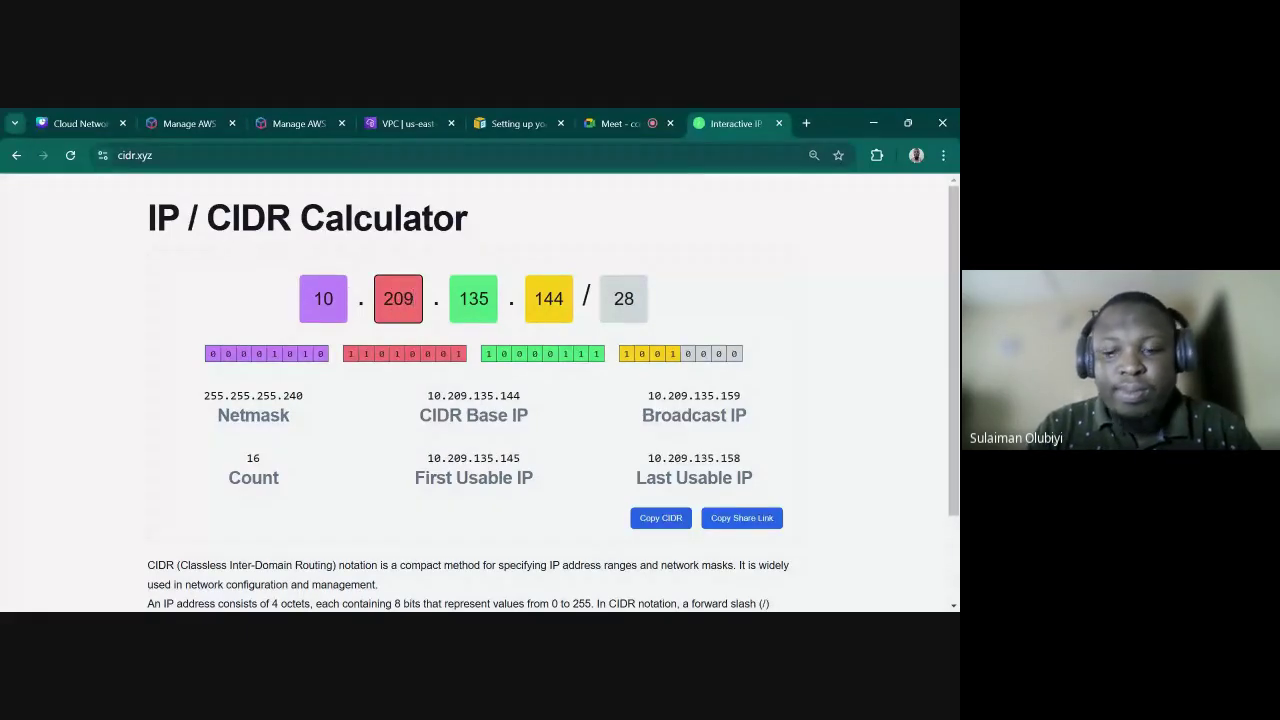
{"action": "key", "text": "BackSpace"}
{"action": "type", "text": "0"}
{"action": "key", "text": "Down"}
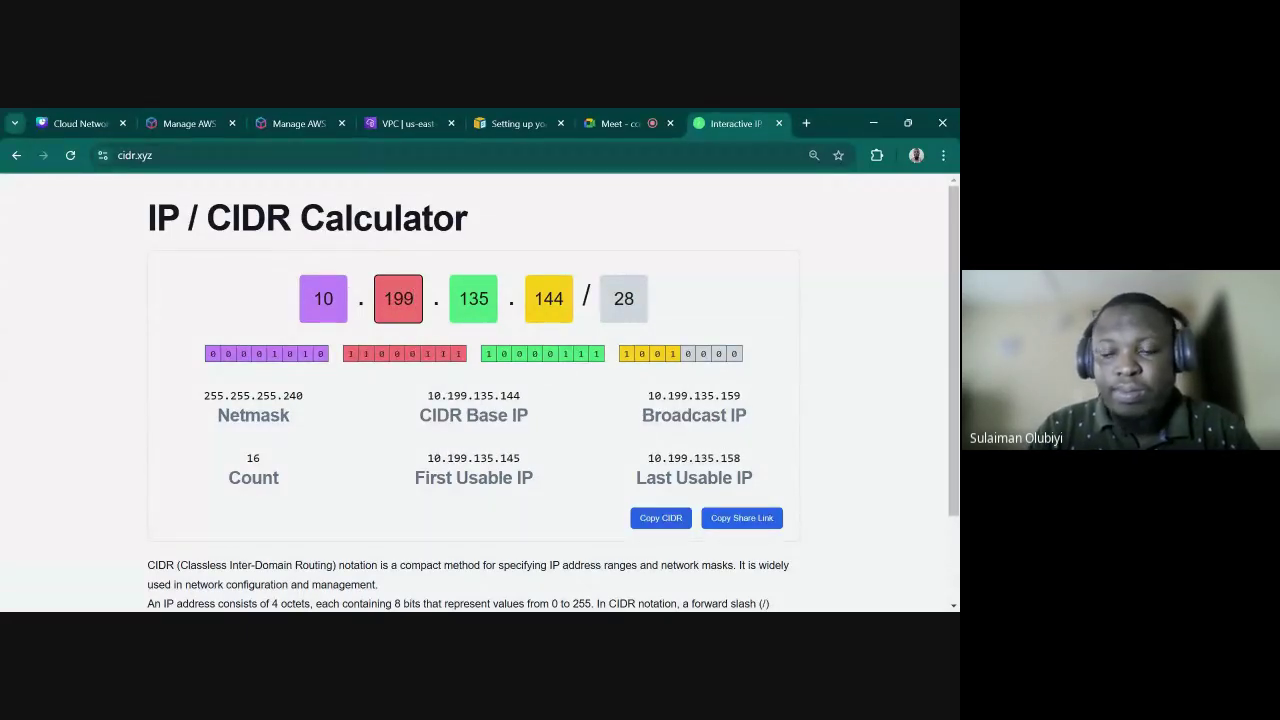
{"action": "key", "text": "BackSpace"}
{"action": "key", "text": "BackSpace"}
{"action": "key", "text": "BackSpace"}
{"action": "type", "text": "200"}
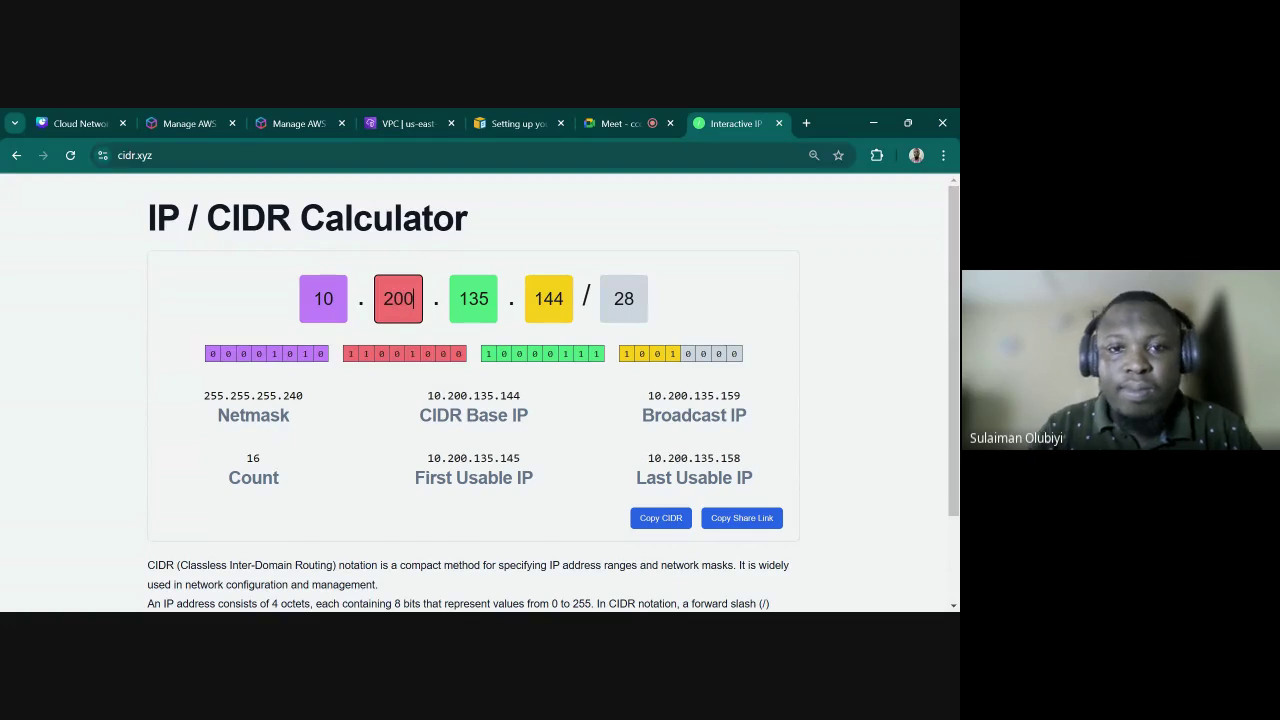
{"action": "key", "text": "Right"}
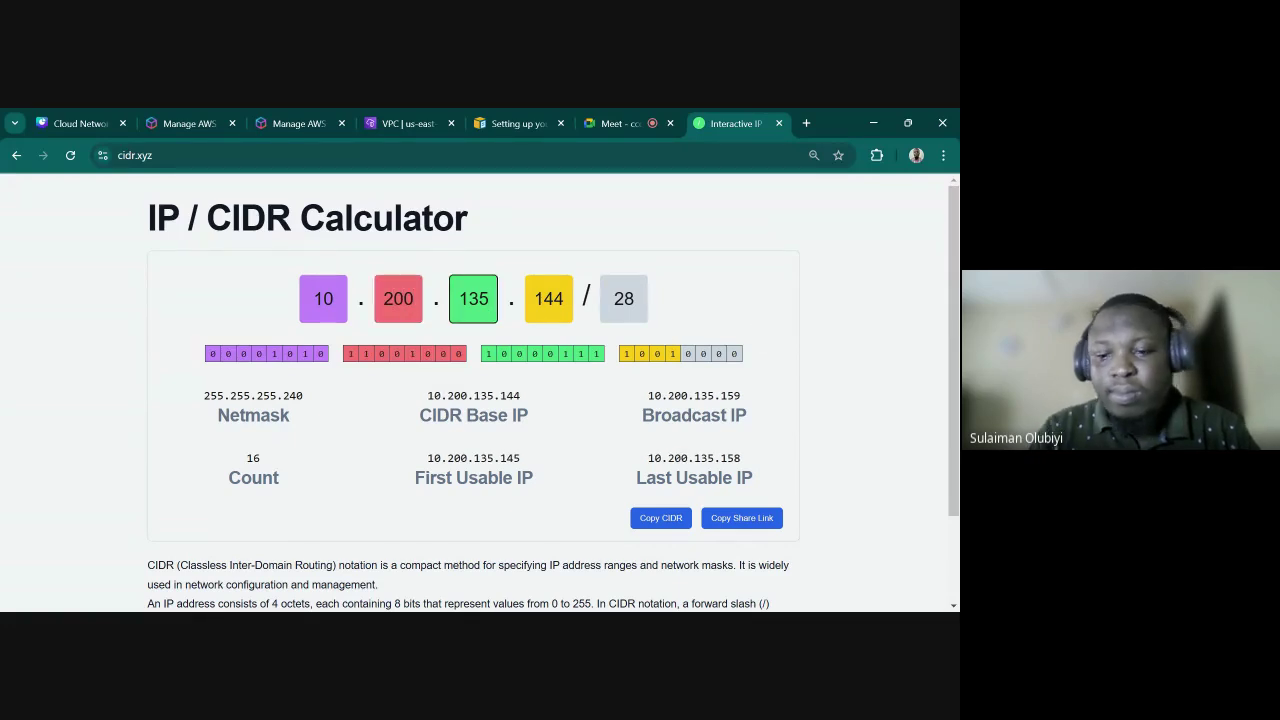
{"action": "key", "text": "BackSpace"}
{"action": "key", "text": "BackSpace"}
{"action": "key", "text": "BackSpace"}
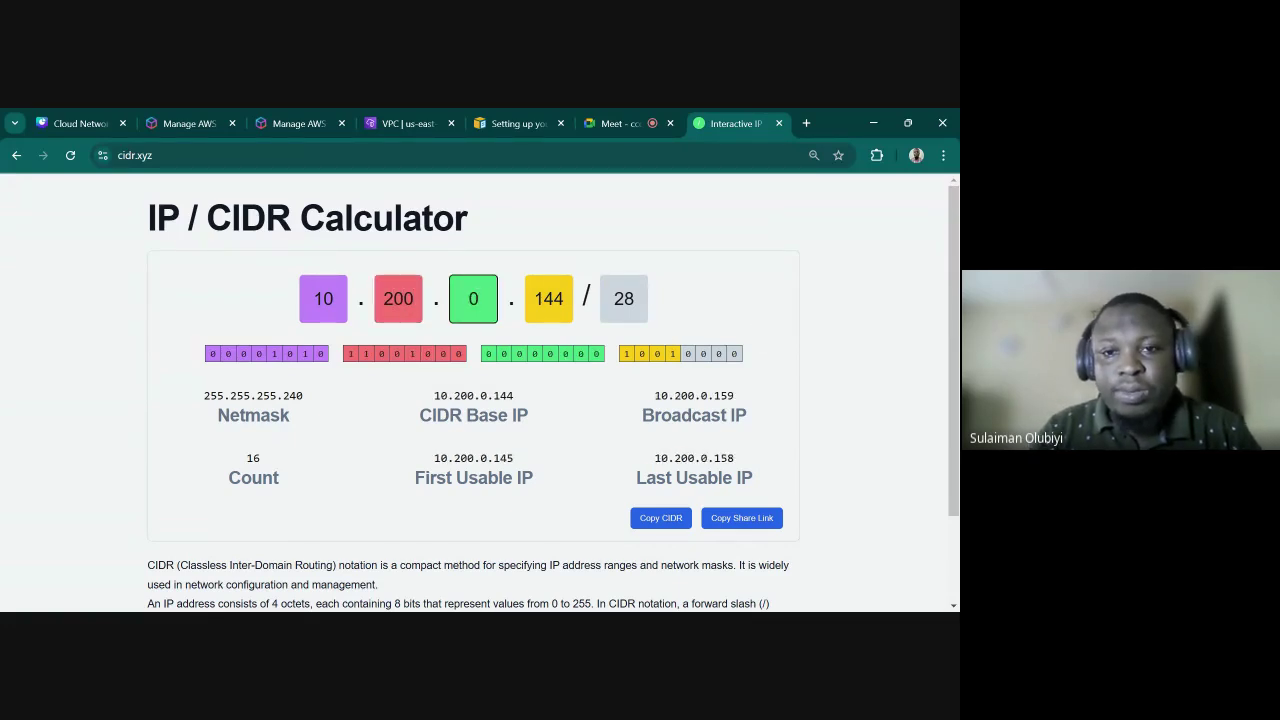
{"action": "key", "text": "Right"}
{"action": "key", "text": "BackSpace"}
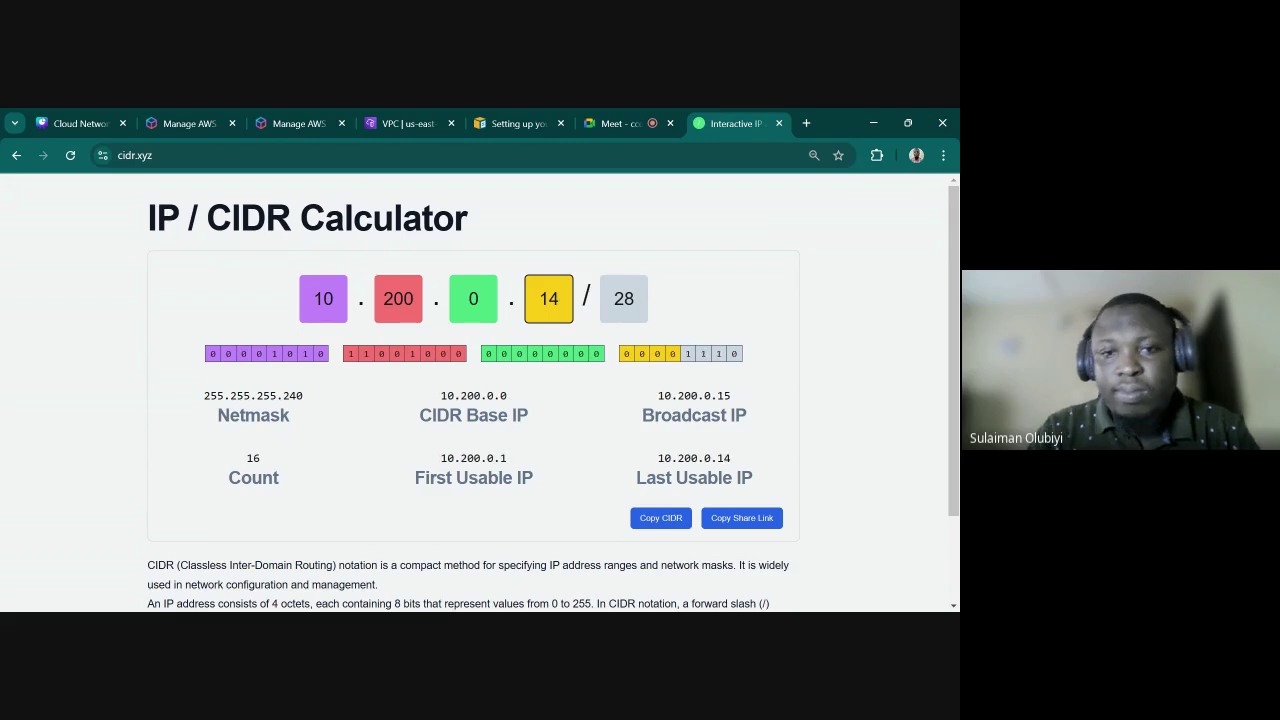
{"action": "key", "text": "BackSpace"}
{"action": "key", "text": "BackSpace"}
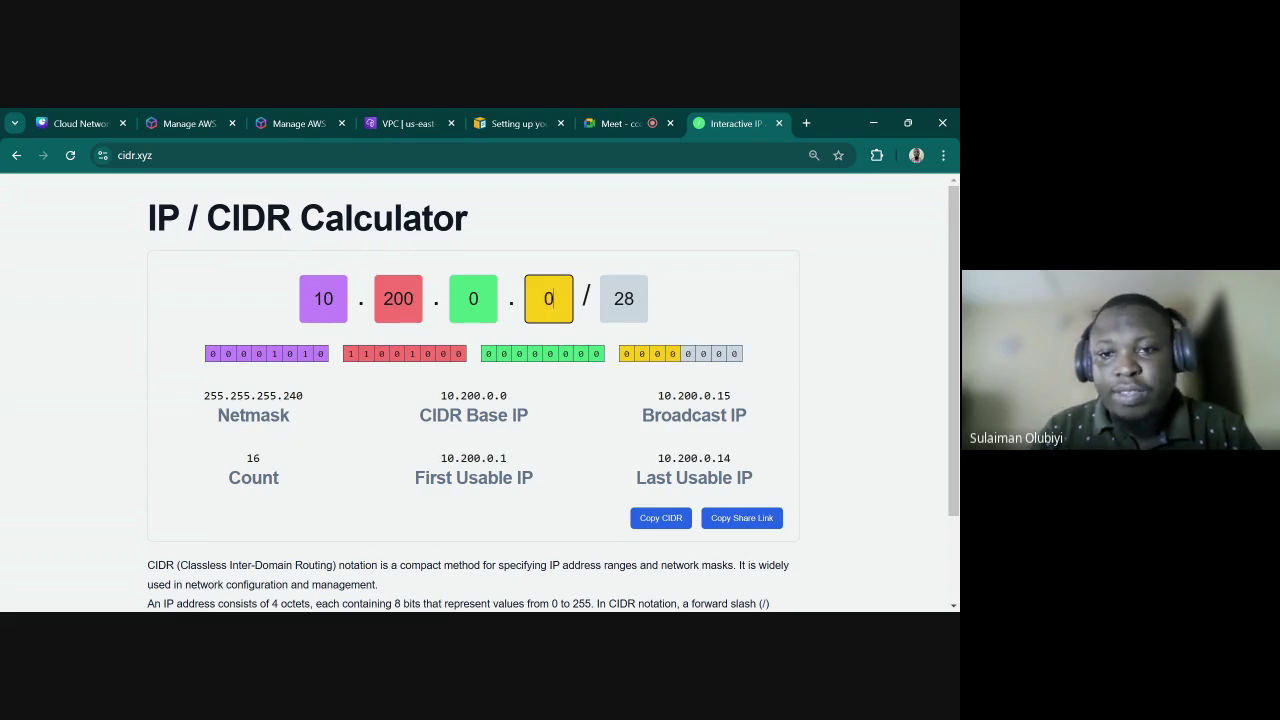
{"action": "key", "text": "Right"}
{"action": "key", "text": "BackSpace"}
{"action": "key", "text": "BackSpace"}
{"action": "type", "text": "16"}
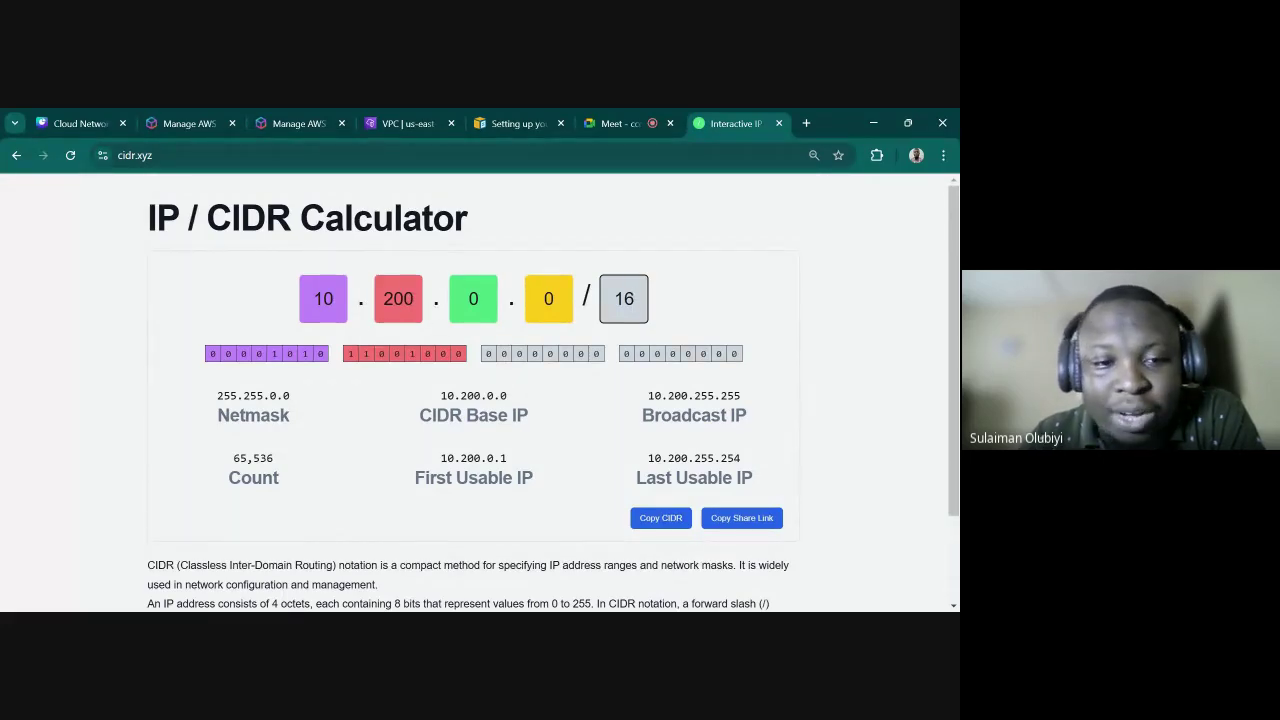
After noting 65,536 addresses for /16, compute 10.200.1.0/24: base IP 10.200.1.0, 256 addresses.
{"action": "left_click", "coordinate": [232, 465]}
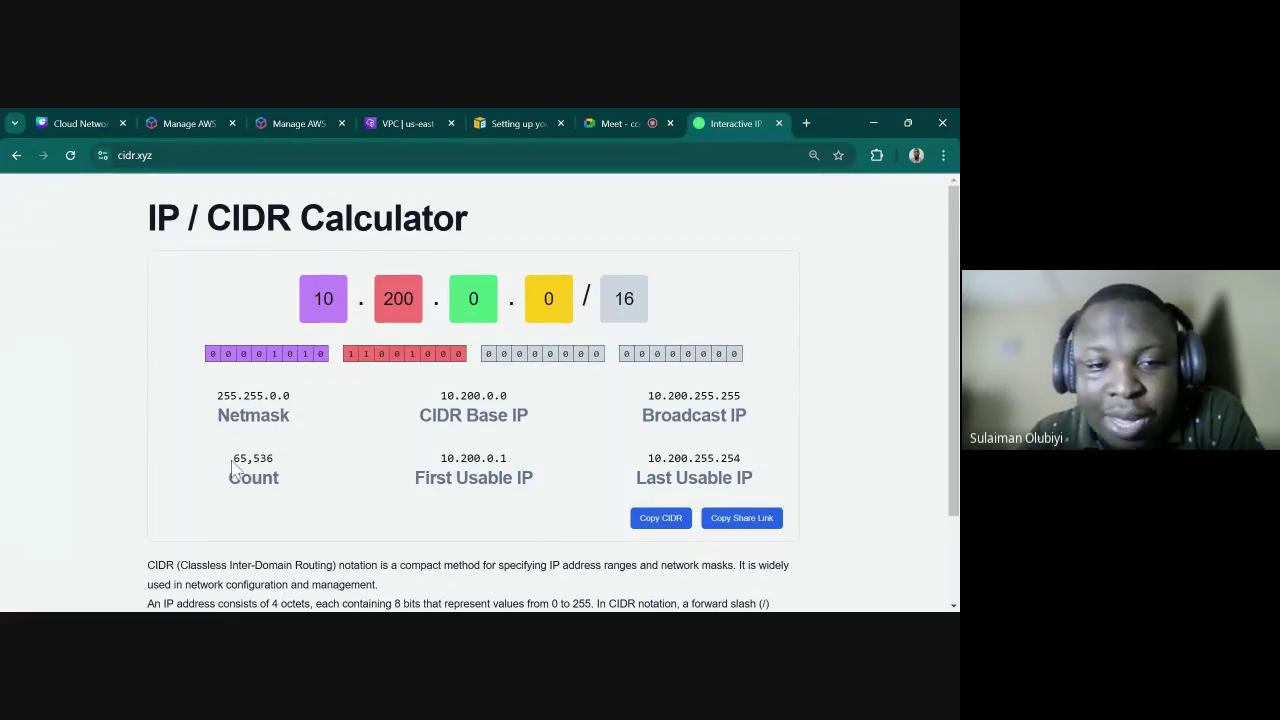
{"action": "left_click_drag", "start_coordinate": [232, 465], "coordinate": [274, 460]}
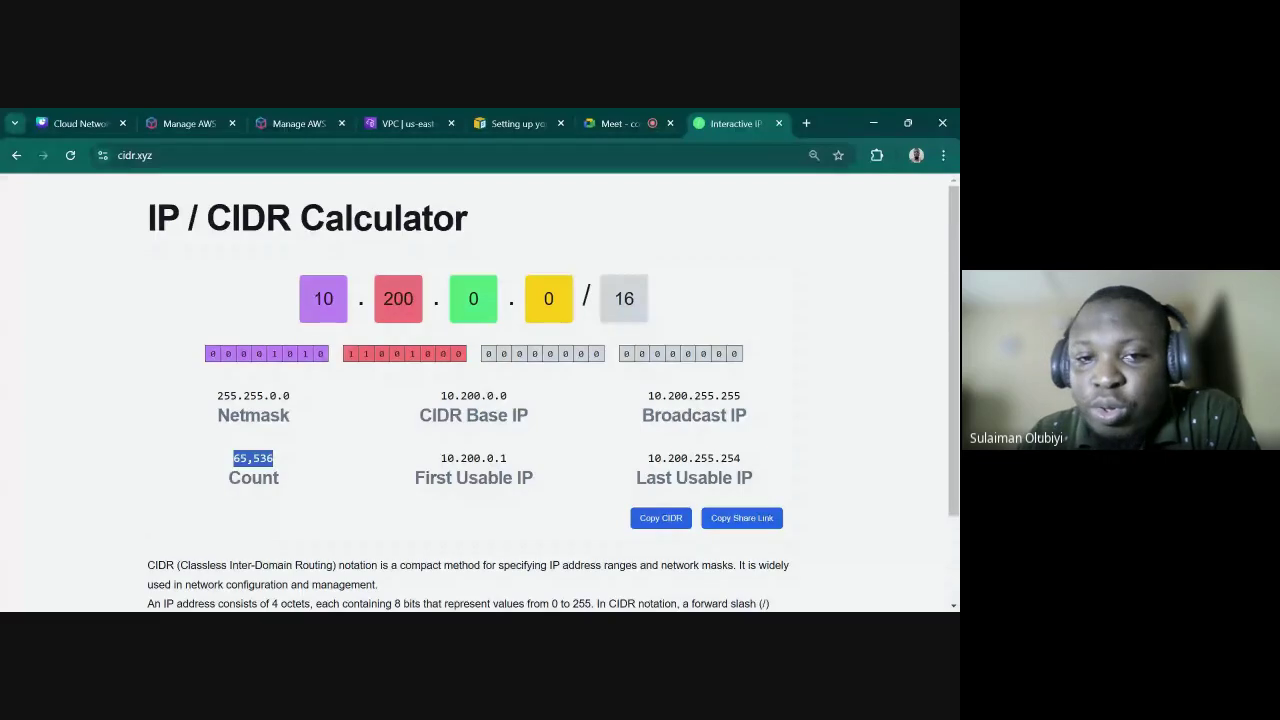
{"action": "left_click", "coordinate": [479, 299]}
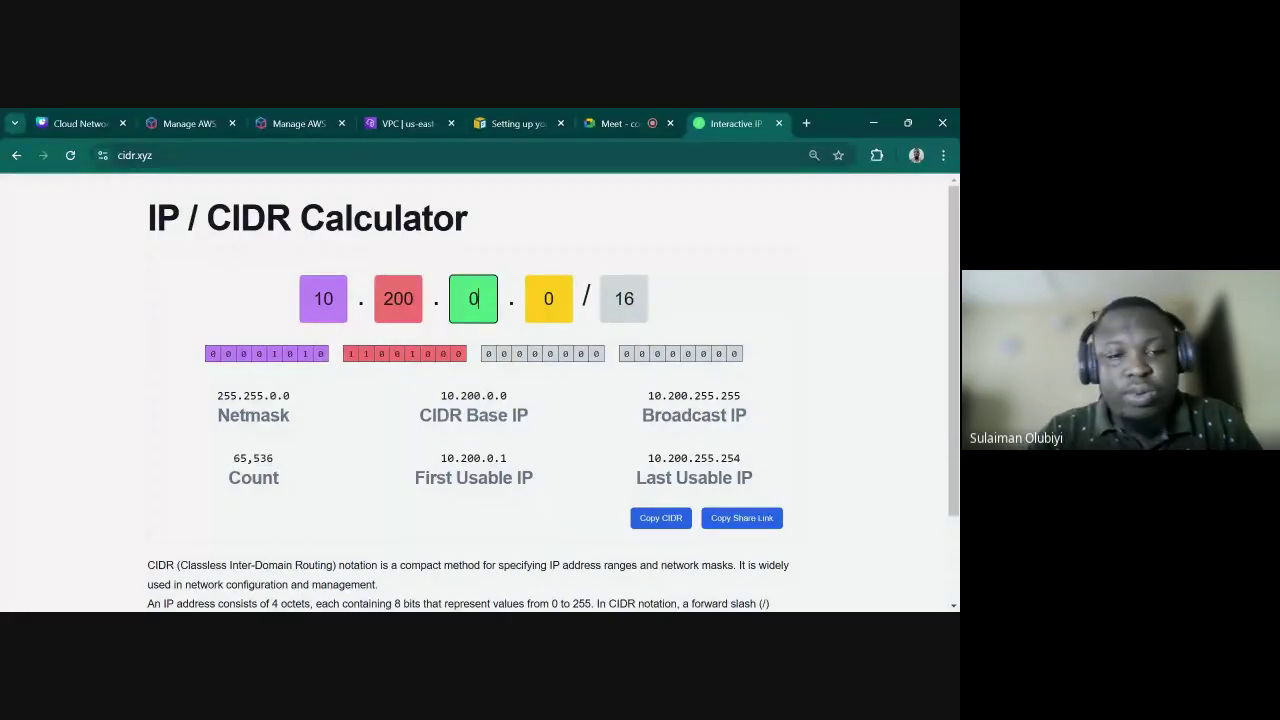
{"action": "type", "text": "1"}
{"action": "left_click", "coordinate": [624, 299]}
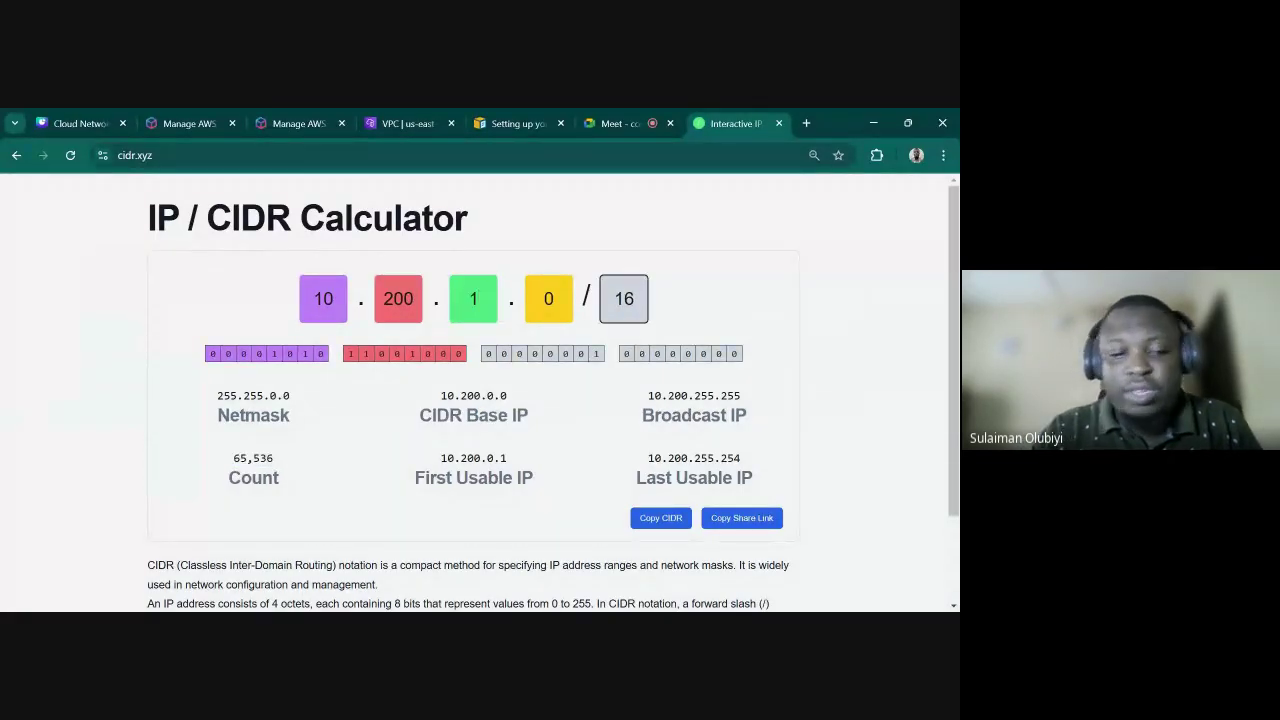
{"action": "key", "text": "BackSpace"}
{"action": "key", "text": "BackSpace"}
{"action": "type", "text": "24"}
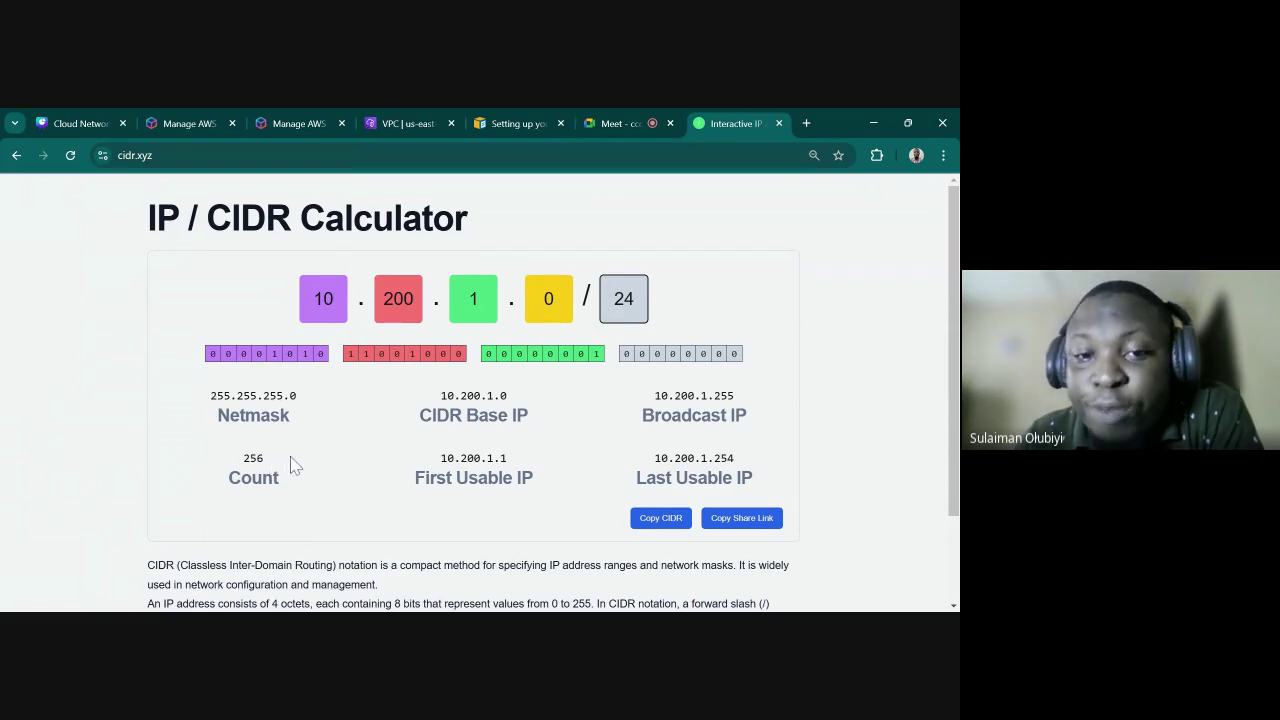
{"action": "left_click_drag", "start_coordinate": [510, 397], "coordinate": [440, 396]}
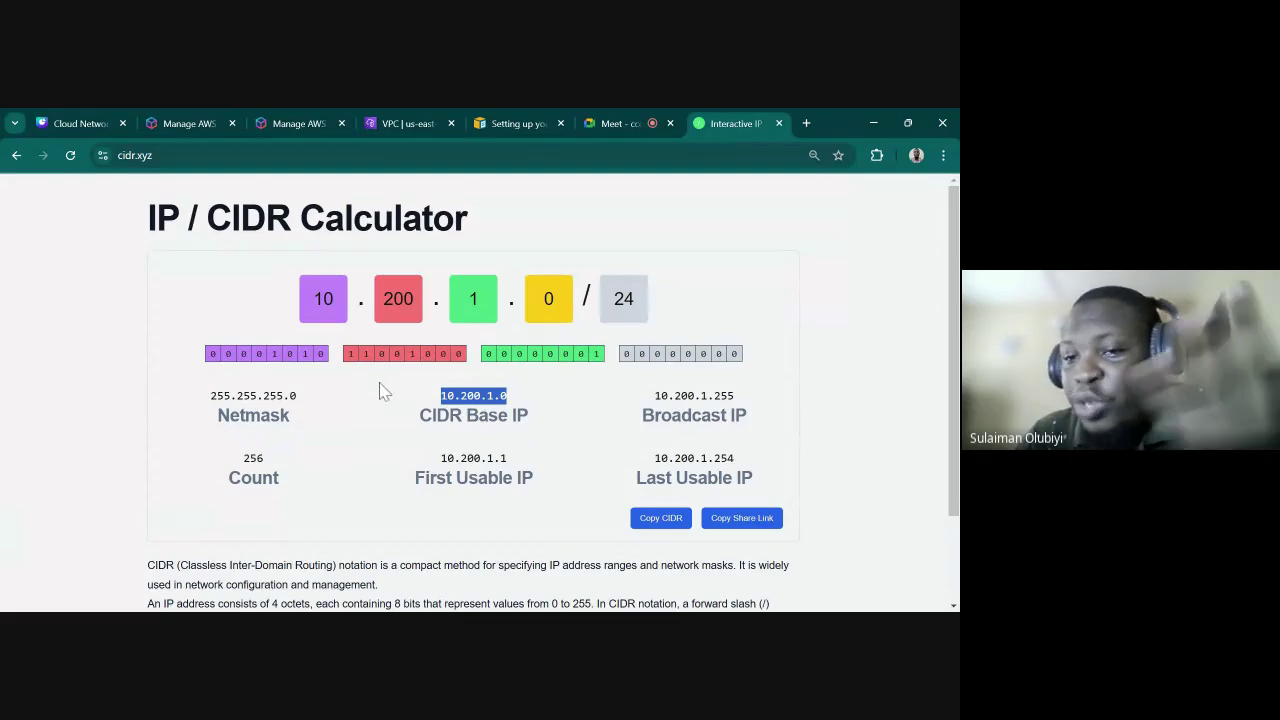
{"action": "left_click", "coordinate": [624, 124]}
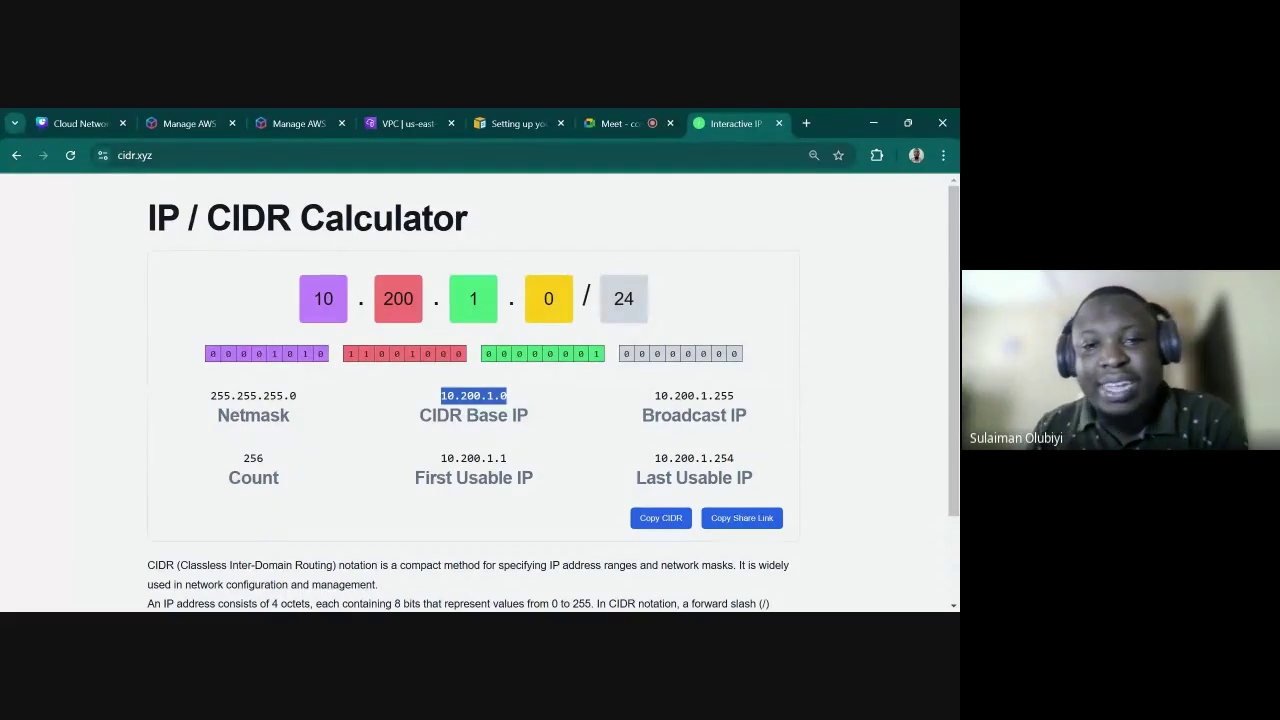
{"action": "left_click", "coordinate": [636, 300]}
Change the prefix from /24 to /29, so 10.200.1.0/29 holds just 8 addresses.
{"action": "key", "text": "BackSpace"}
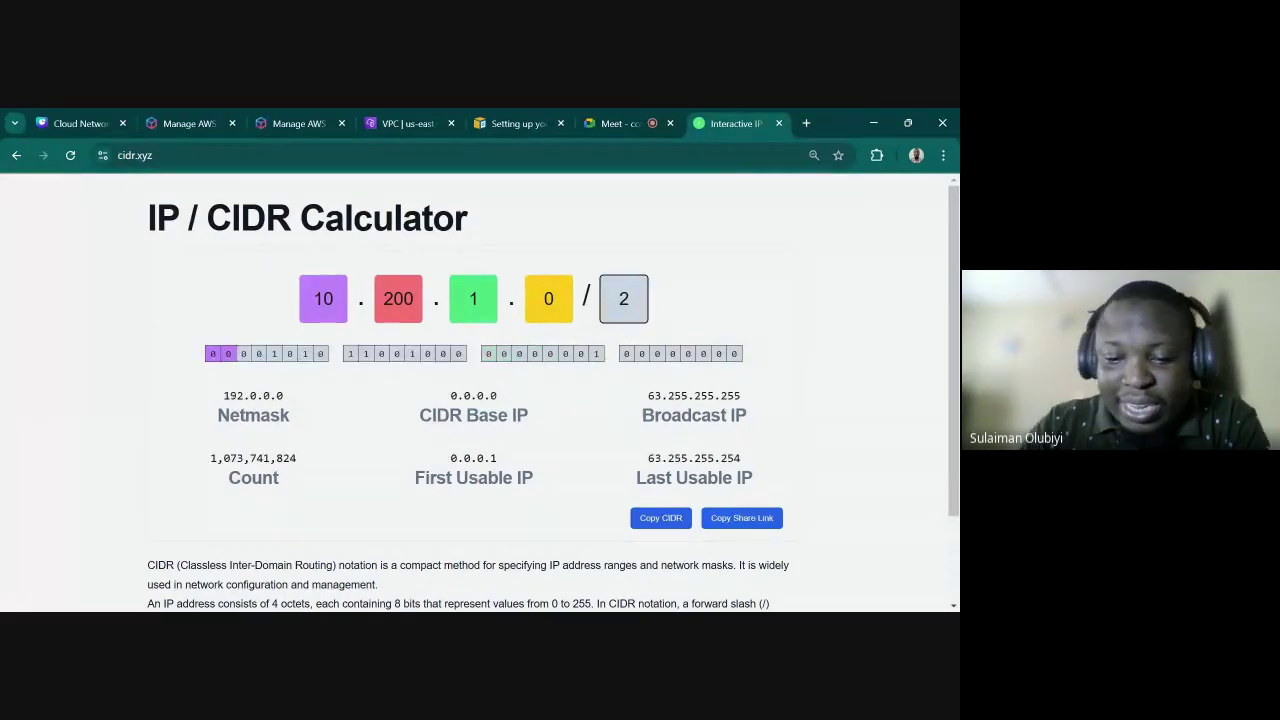
{"action": "type", "text": "9"}
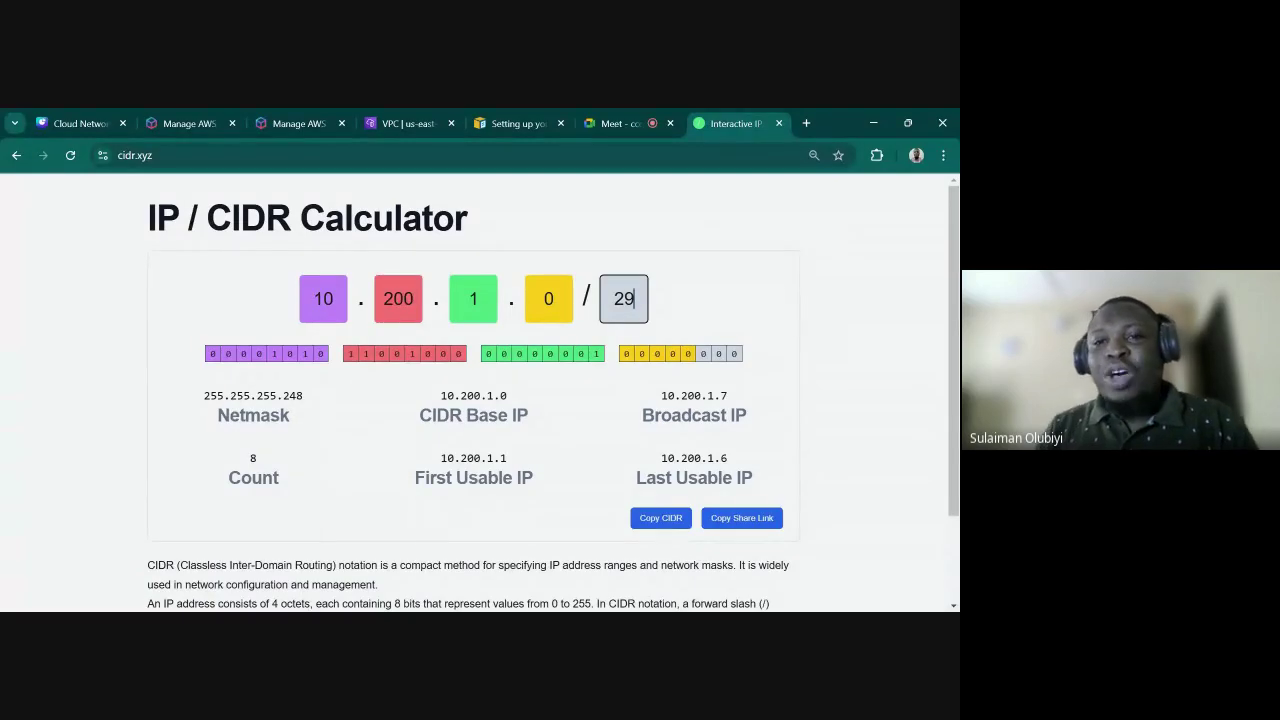
{"action": "left_click", "coordinate": [807, 123]}
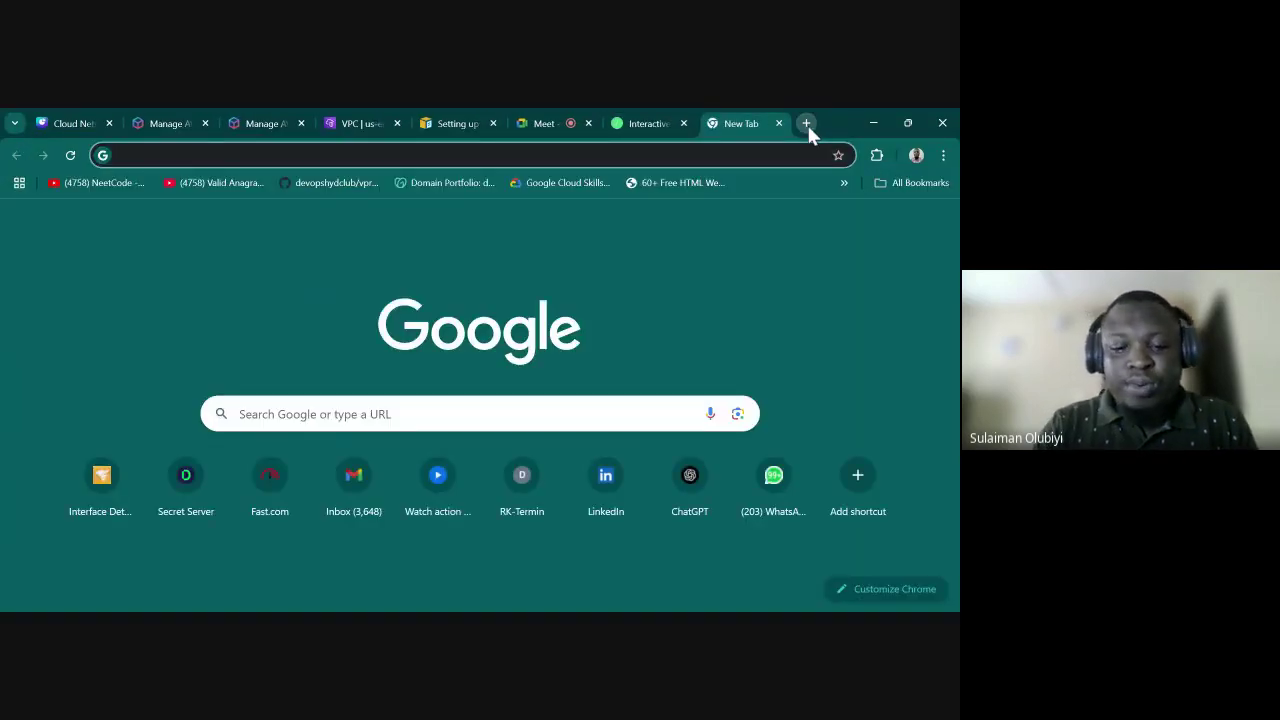
Search Google for 'ip subnet calculator' and open Calculator.net's IP Subnet Calculator result.
{"action": "type", "text": "ipsubnet ca"}
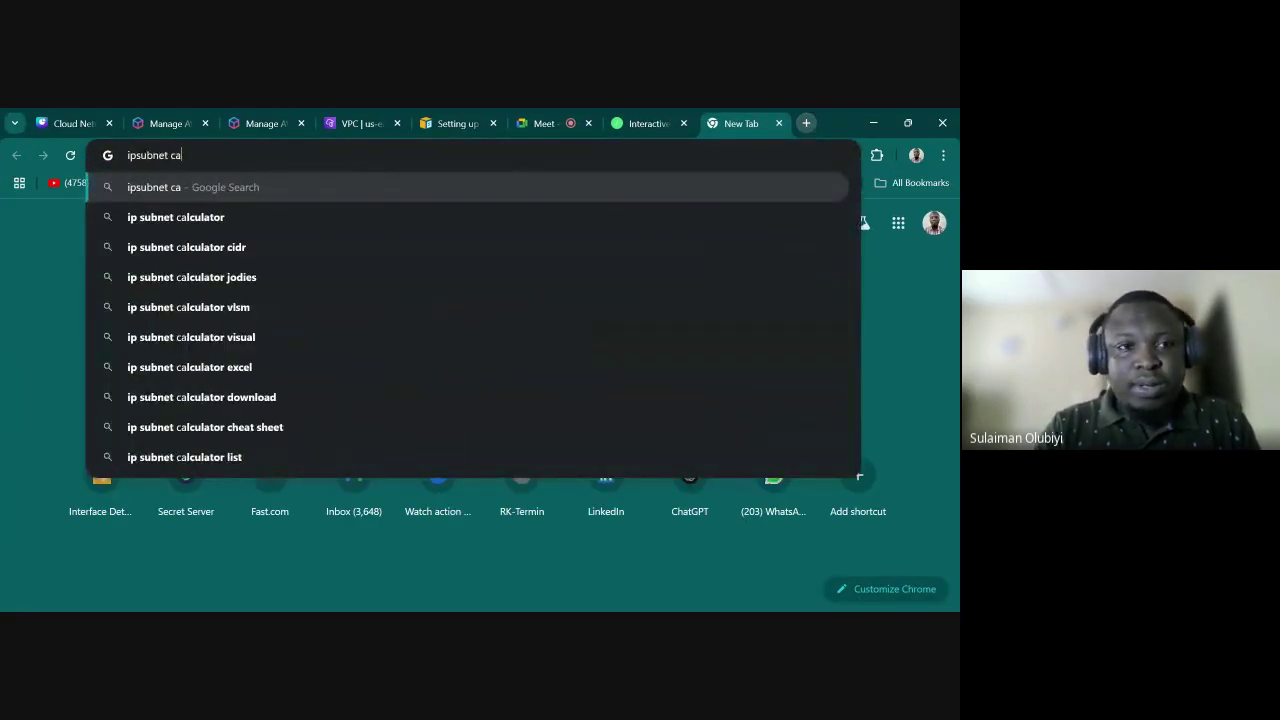
{"action": "key", "text": "BackSpace"}
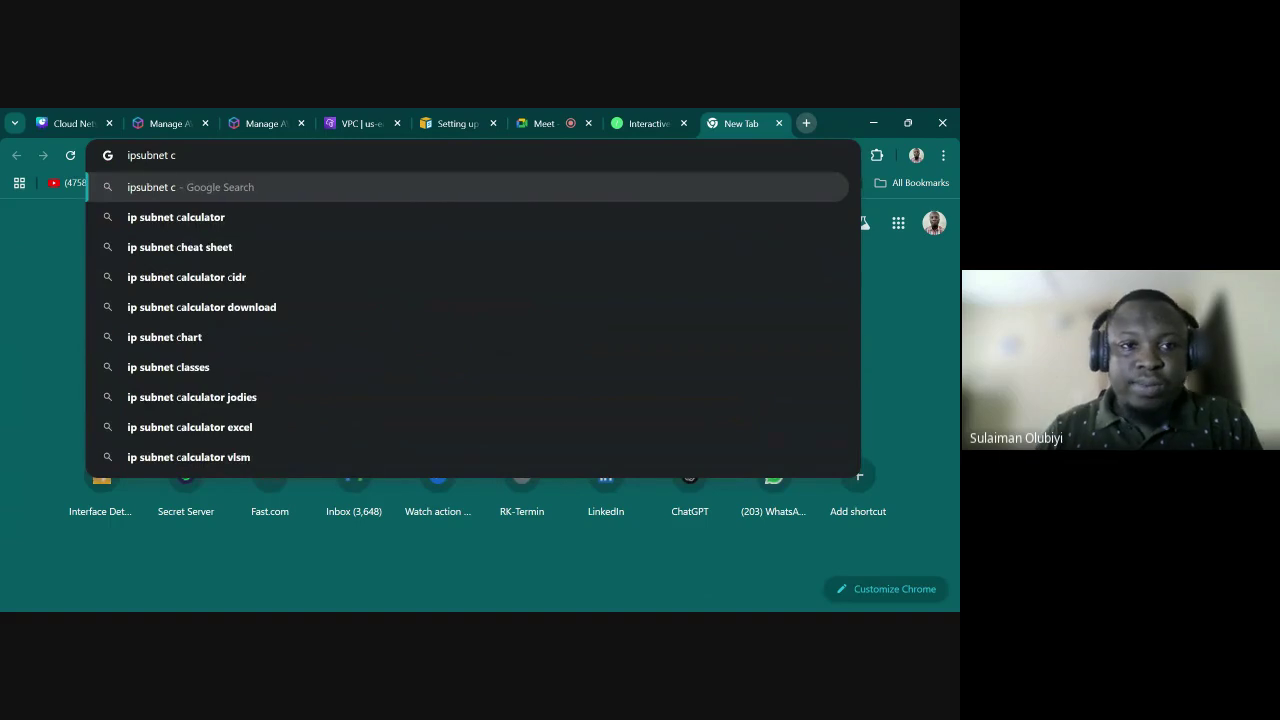
{"action": "left_click", "coordinate": [197, 216]}
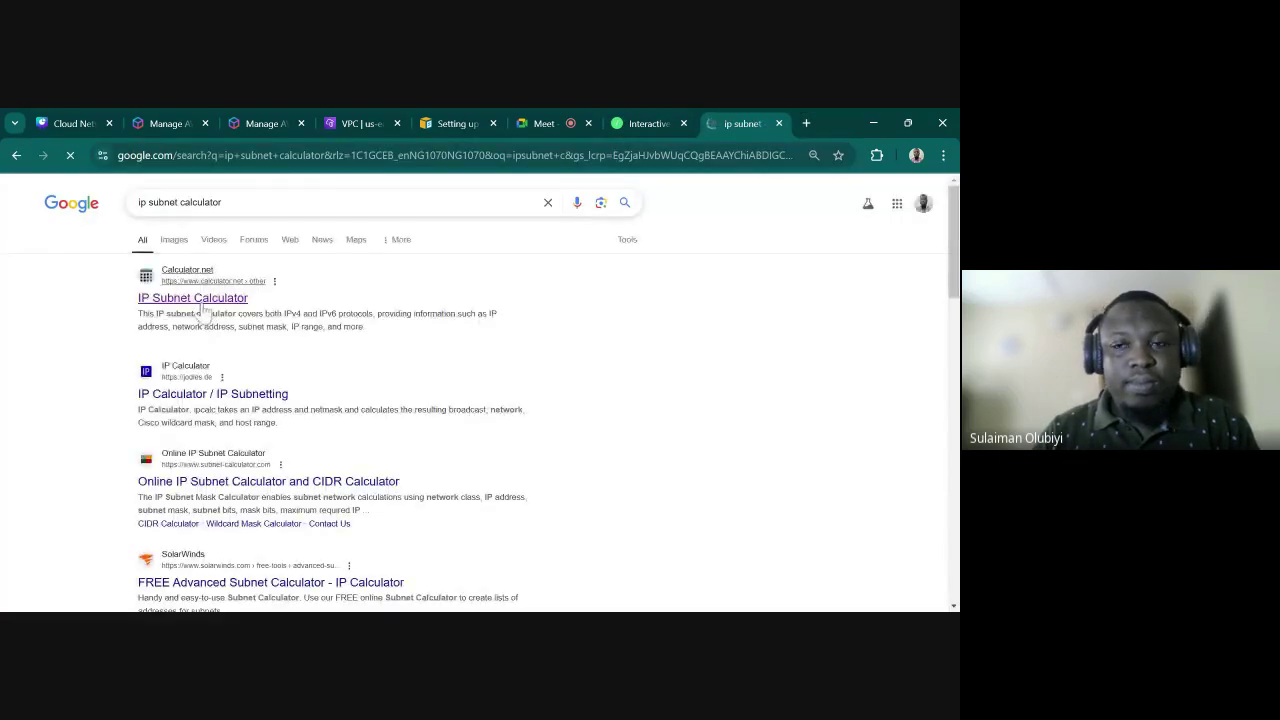
{"action": "left_click", "coordinate": [201, 305]}
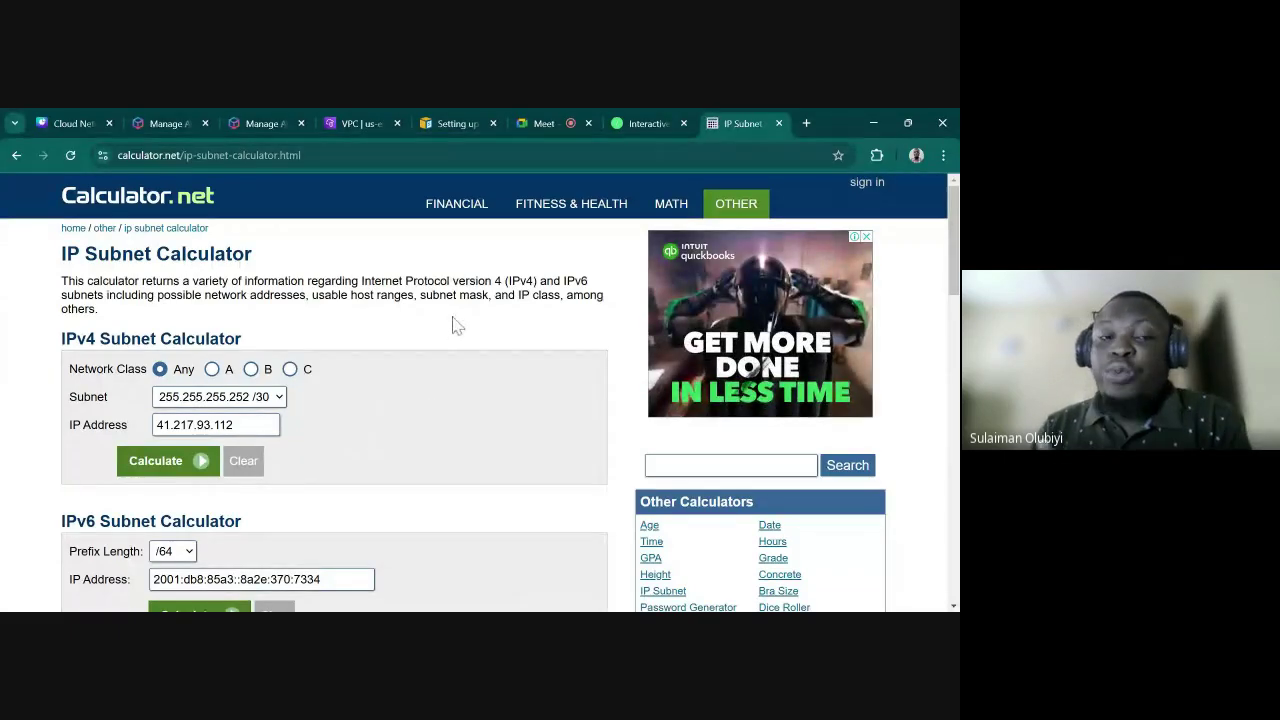
Go back to the VPC Create subnet form and scroll through the Subnet 1–4 drafts.
{"action": "left_click", "coordinate": [348, 119]}
{"action": "scroll", "coordinate": [400, 340], "scroll_direction": "up", "scroll_amount": 10}
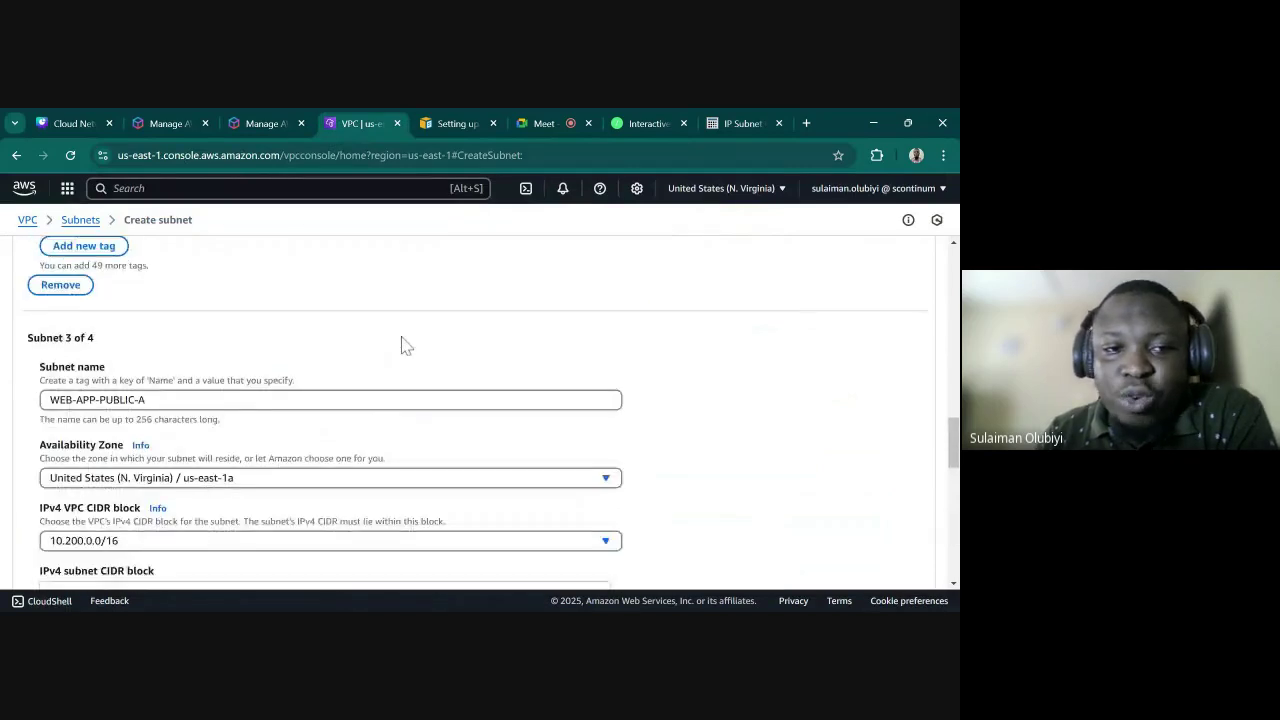
{"action": "scroll", "coordinate": [398, 318], "scroll_direction": "up", "scroll_amount": 15}
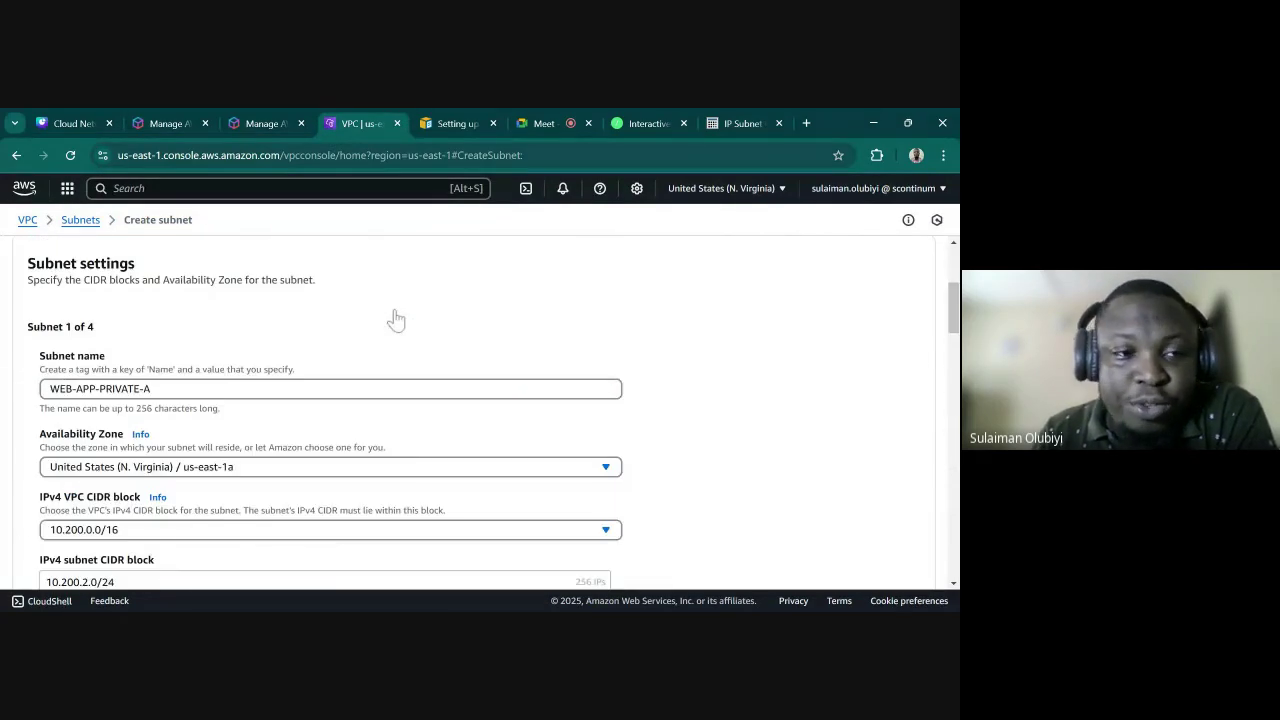
{"action": "scroll", "coordinate": [100, 309], "scroll_direction": "up", "scroll_amount": 1}
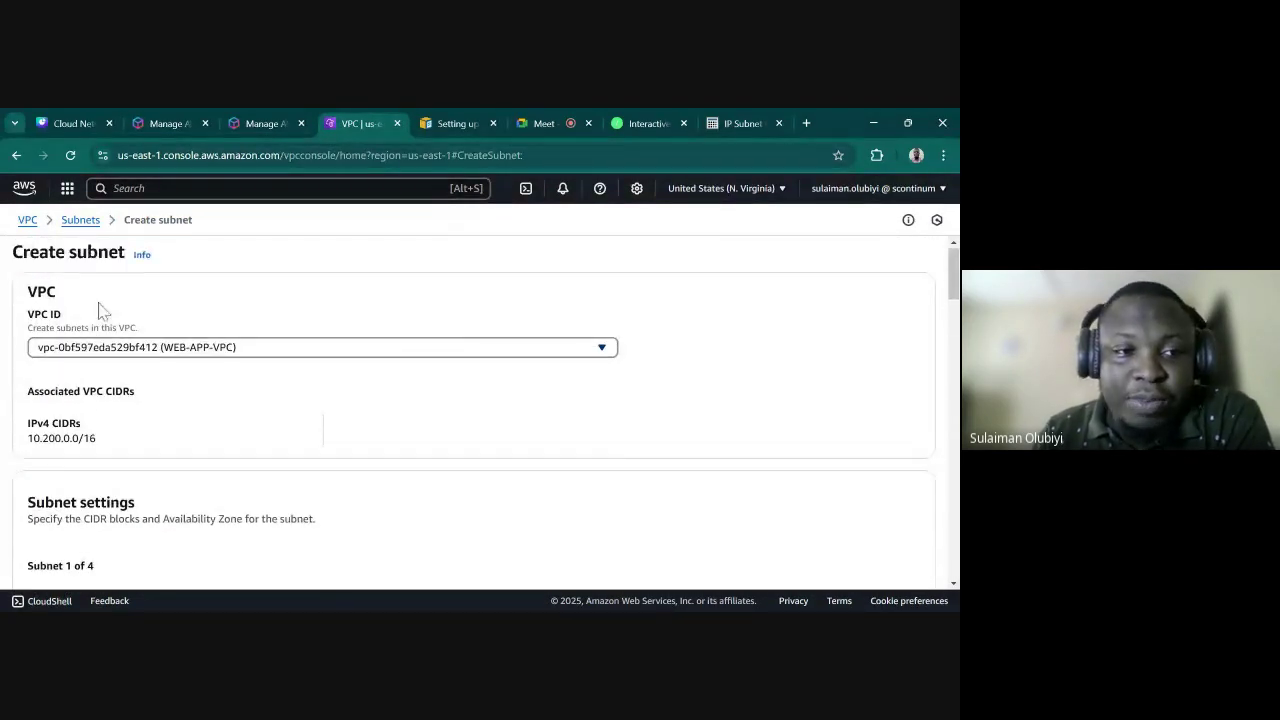
{"action": "scroll", "coordinate": [176, 427], "scroll_direction": "down", "scroll_amount": 3}
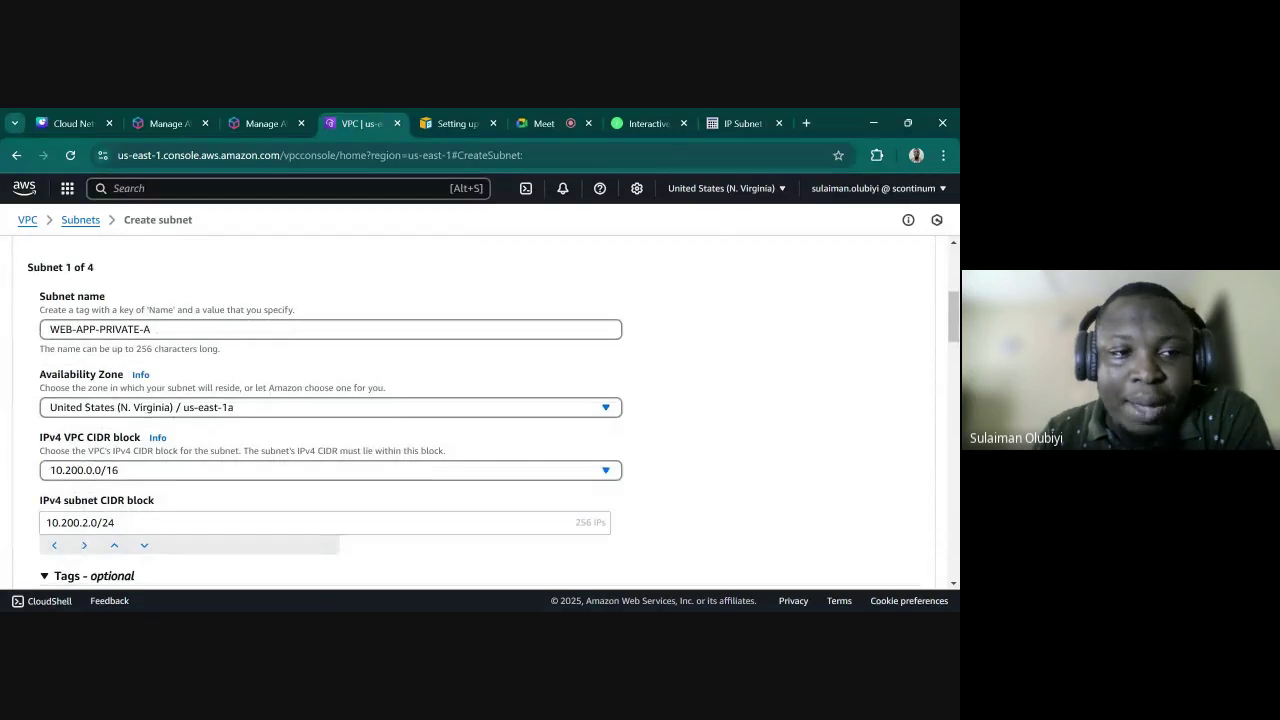
{"action": "scroll", "coordinate": [186, 355], "scroll_direction": "down", "scroll_amount": 3}
{"action": "scroll", "coordinate": [105, 424], "scroll_direction": "down", "scroll_amount": 3}
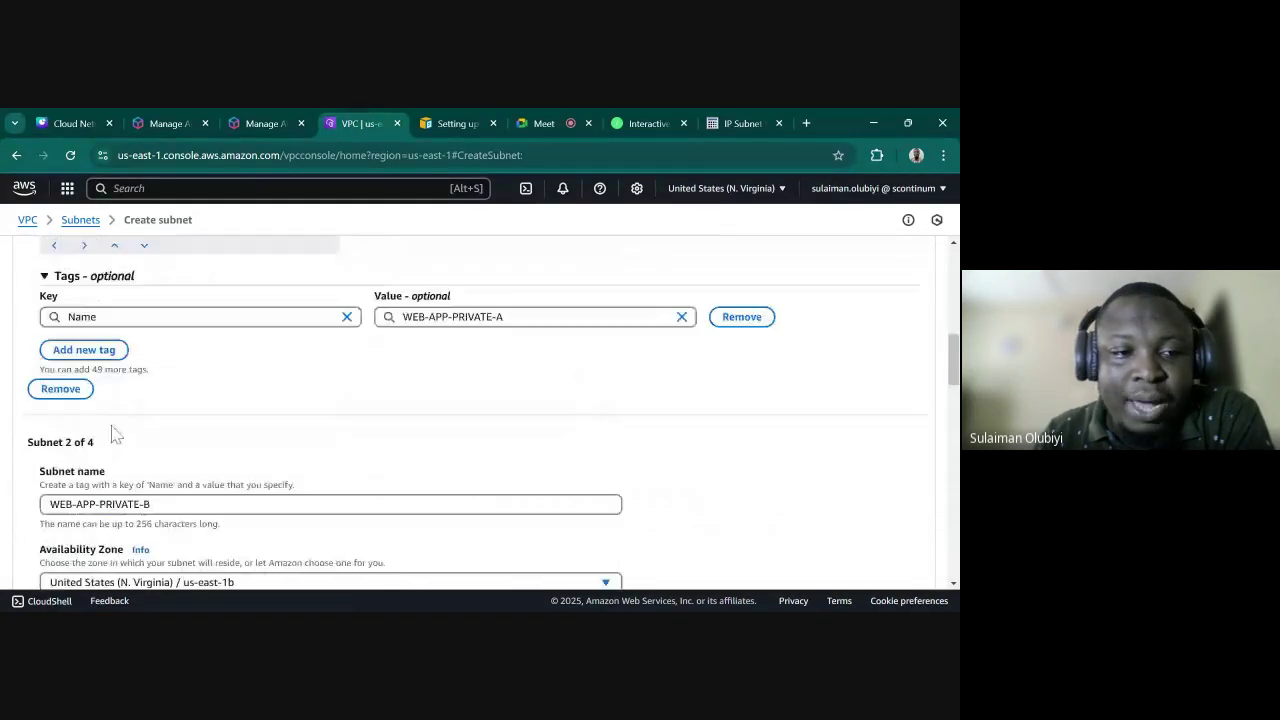
{"action": "scroll", "coordinate": [294, 497], "scroll_direction": "down", "scroll_amount": 8}
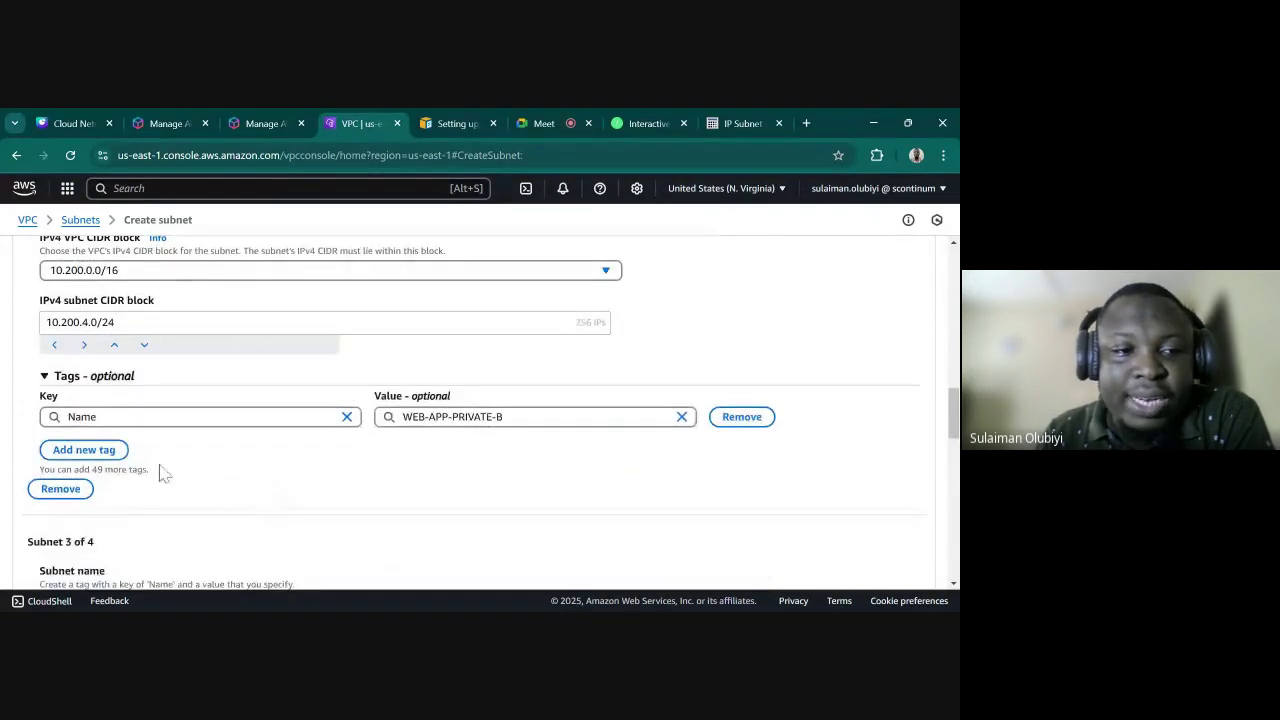
{"action": "scroll", "coordinate": [135, 445], "scroll_direction": "down", "scroll_amount": 3}
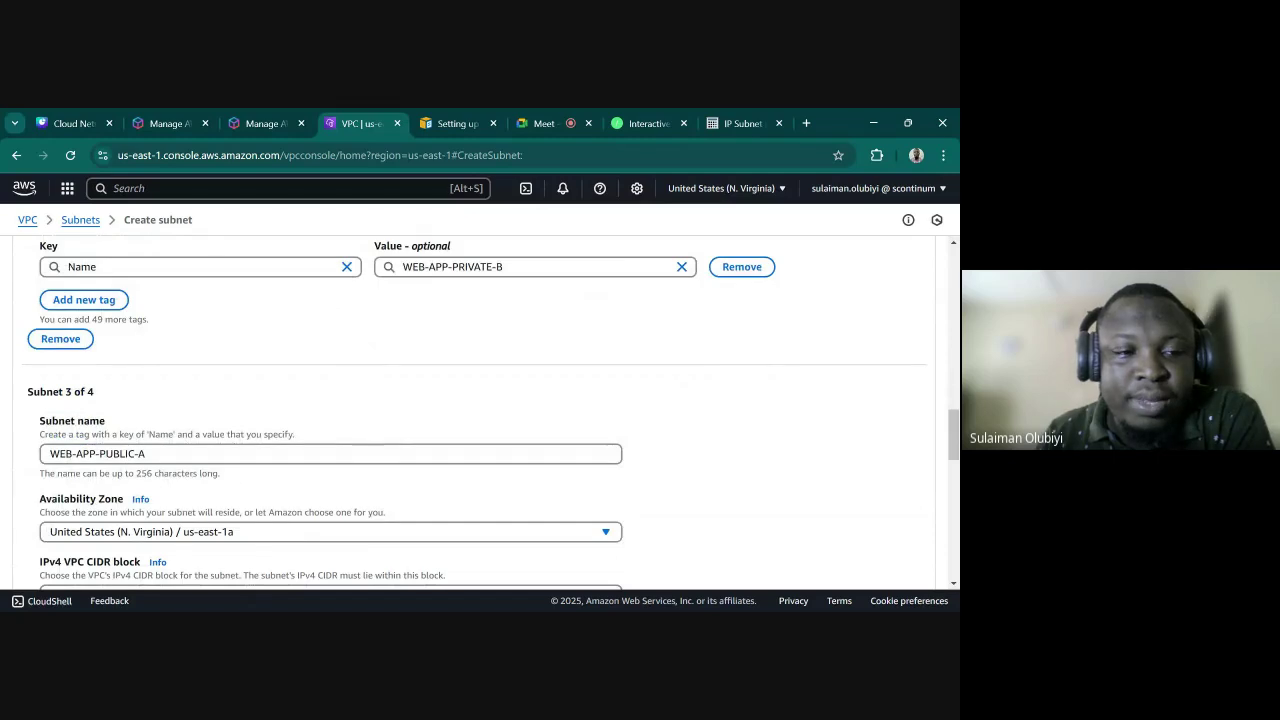
{"action": "scroll", "coordinate": [176, 500], "scroll_direction": "down", "scroll_amount": 5}
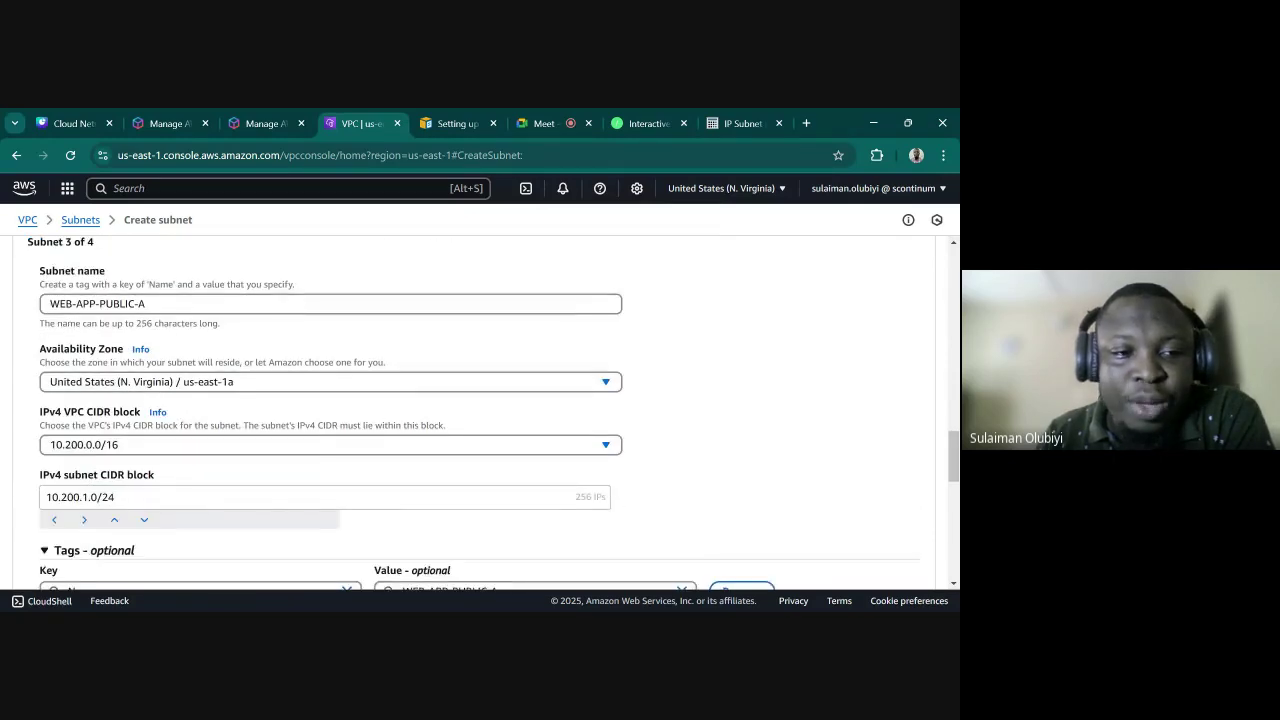
{"action": "scroll", "coordinate": [115, 497], "scroll_direction": "down", "scroll_amount": 5}
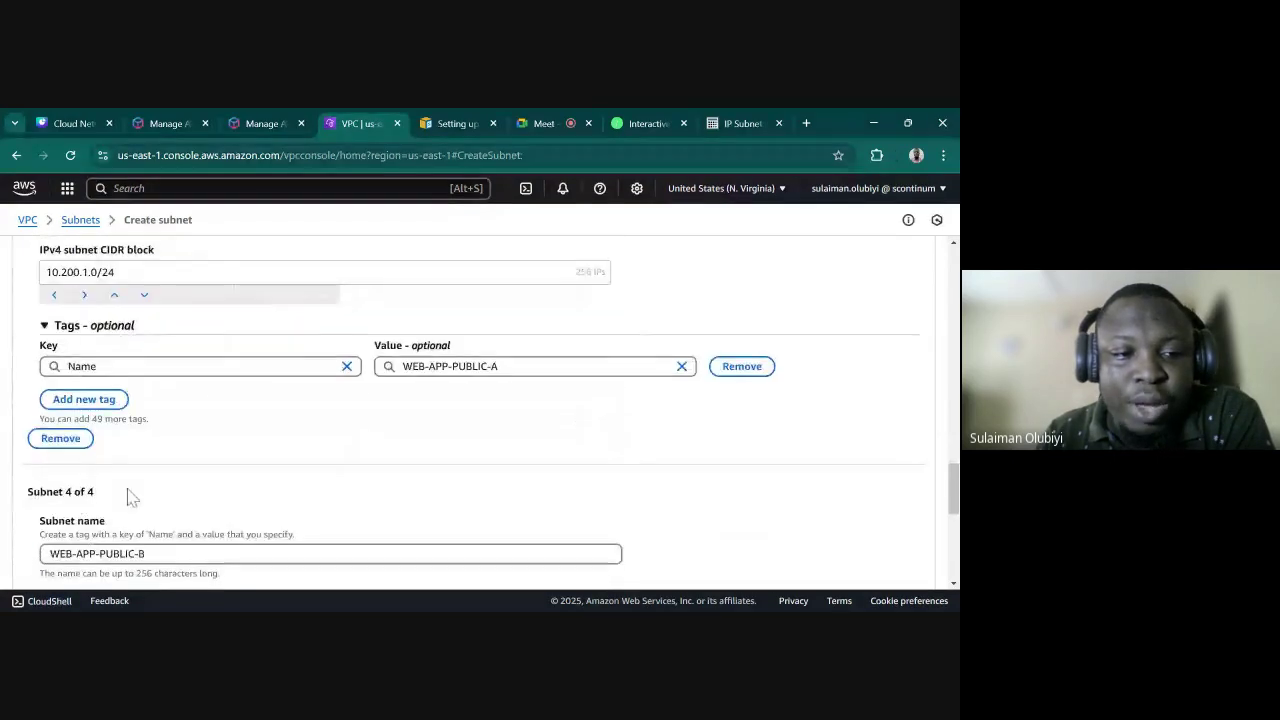
{"action": "scroll", "coordinate": [210, 514], "scroll_direction": "down", "scroll_amount": 3}
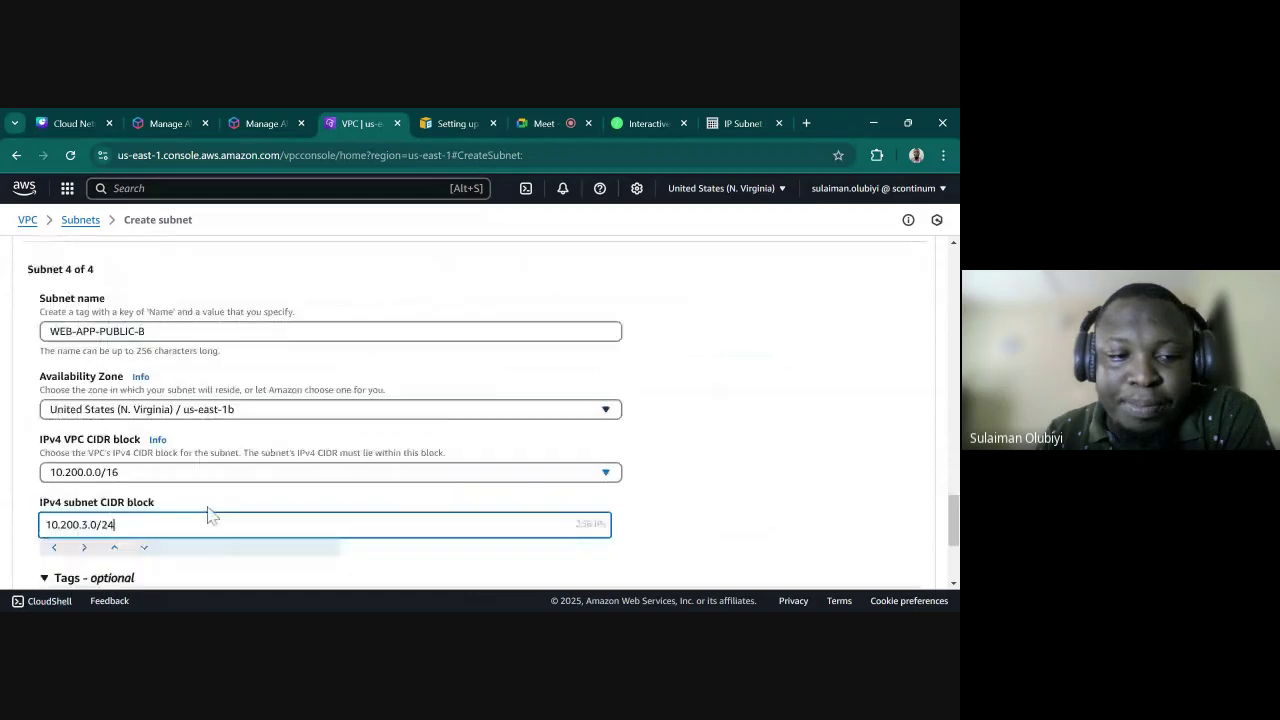
Verify the 10.200.3.0/24 CIDR block (256 IPs) on WEB-APP-PUBLIC-B.
{"action": "left_click", "coordinate": [120, 516]}
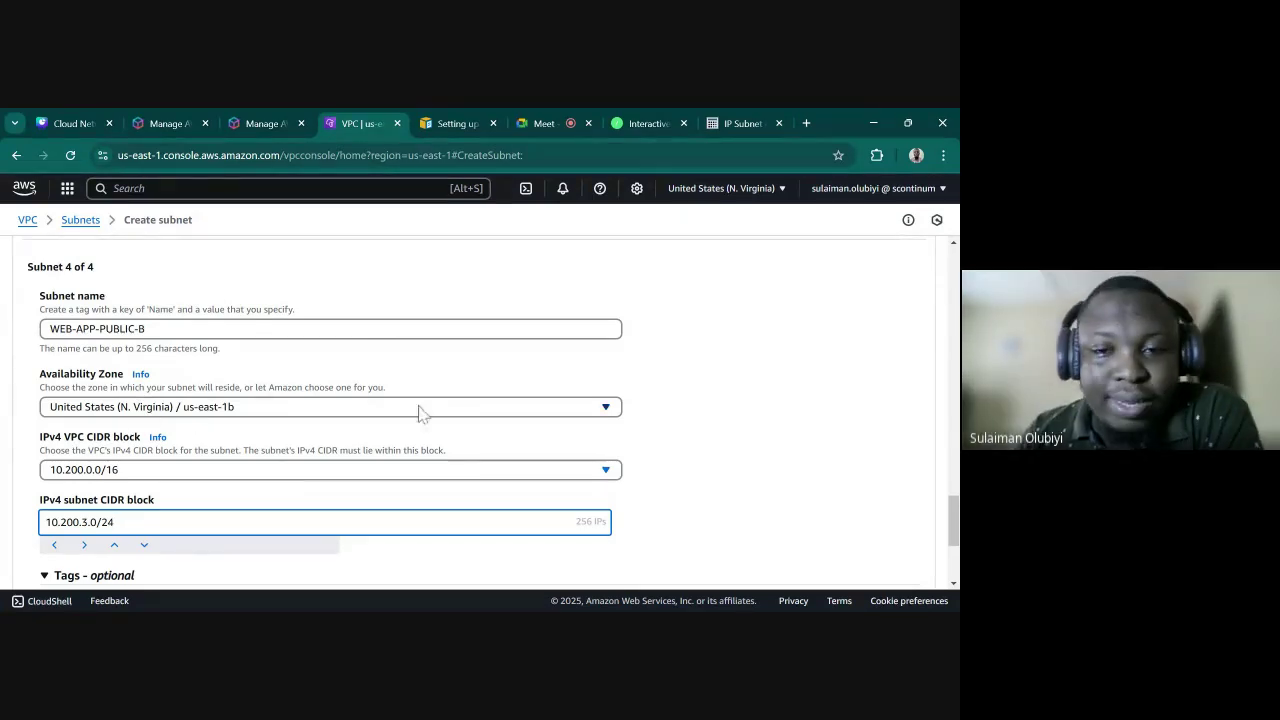
{"action": "scroll", "coordinate": [500, 425], "scroll_direction": "down", "scroll_amount": 3}
{"action": "scroll", "coordinate": [500, 455], "scroll_direction": "up", "scroll_amount": 15}
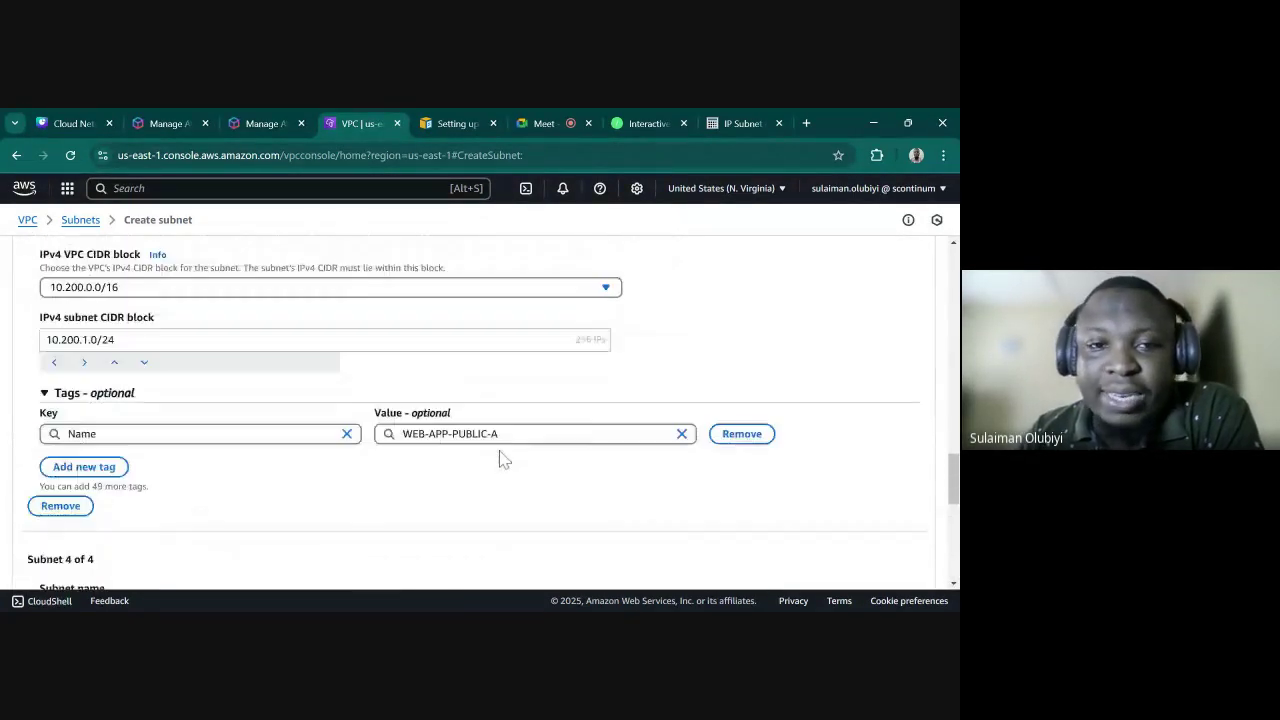
{"action": "scroll", "coordinate": [500, 453], "scroll_direction": "up", "scroll_amount": 3}
{"action": "scroll", "coordinate": [500, 452], "scroll_direction": "down", "scroll_amount": 14}
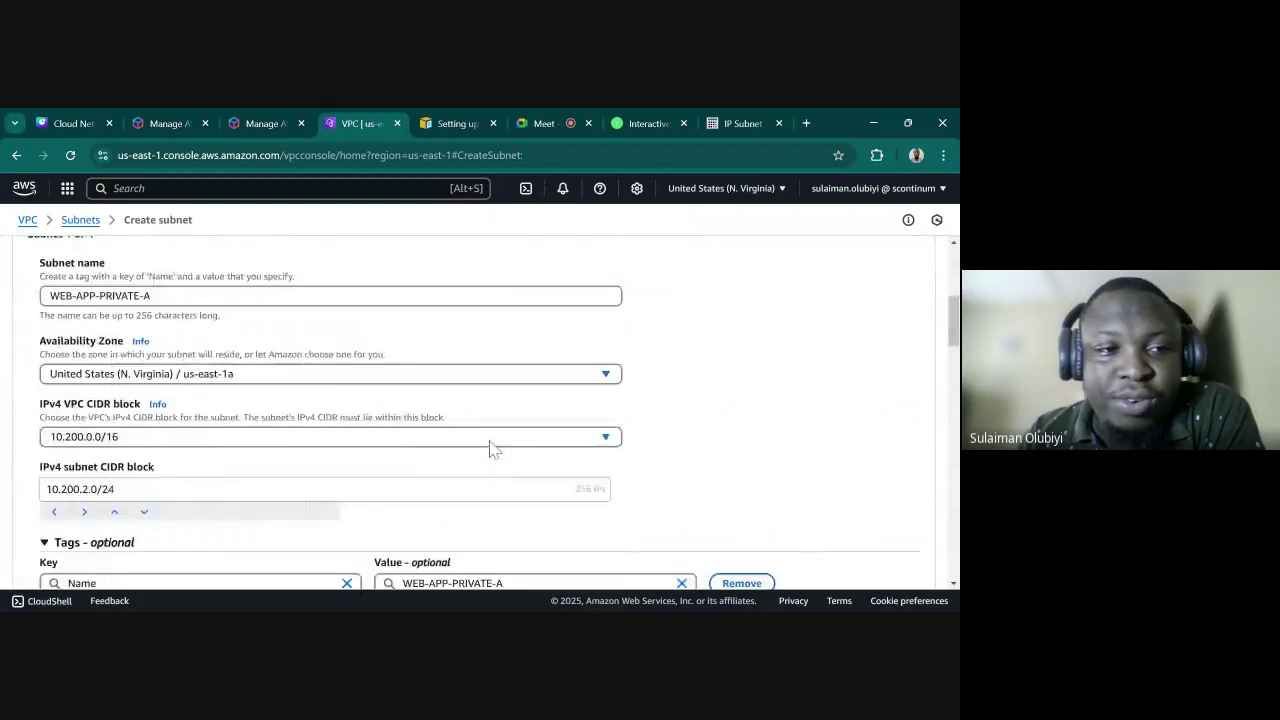
{"action": "scroll", "coordinate": [500, 449], "scroll_direction": "down", "scroll_amount": 3}
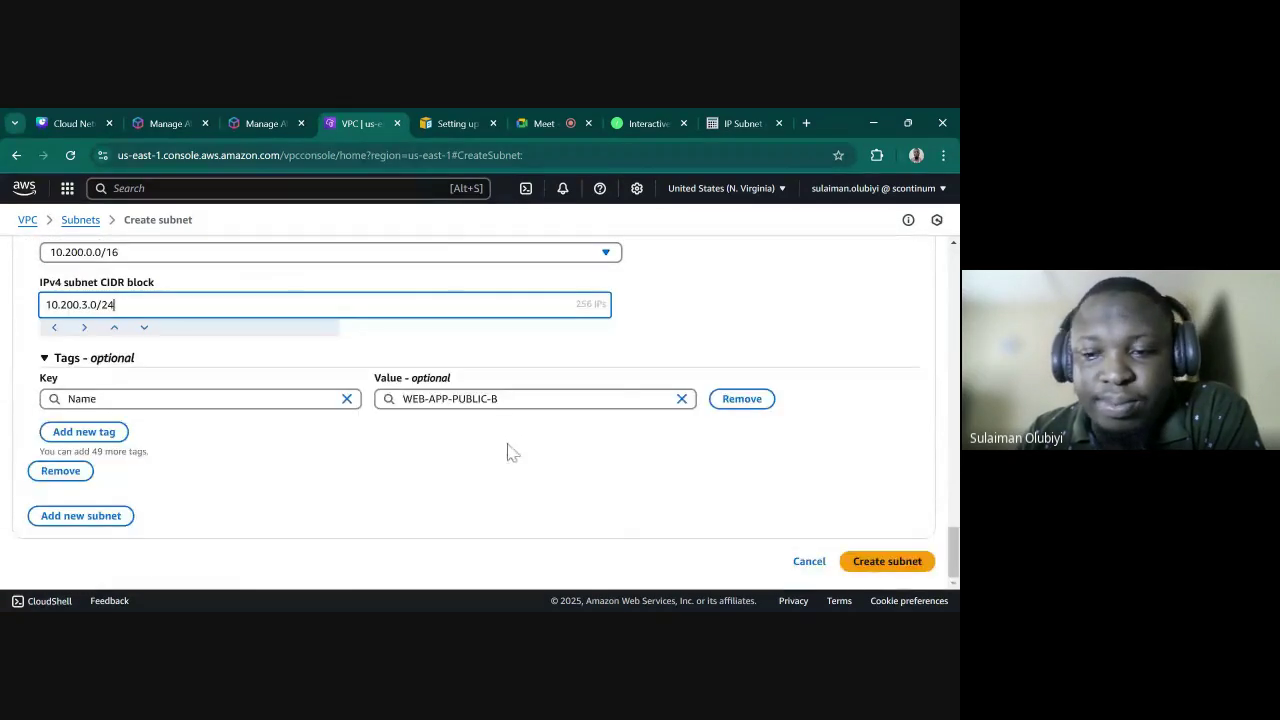
Submit the Create subnet form so all four WEB-APP subnets are created and Available.
{"action": "left_click", "coordinate": [890, 562]}
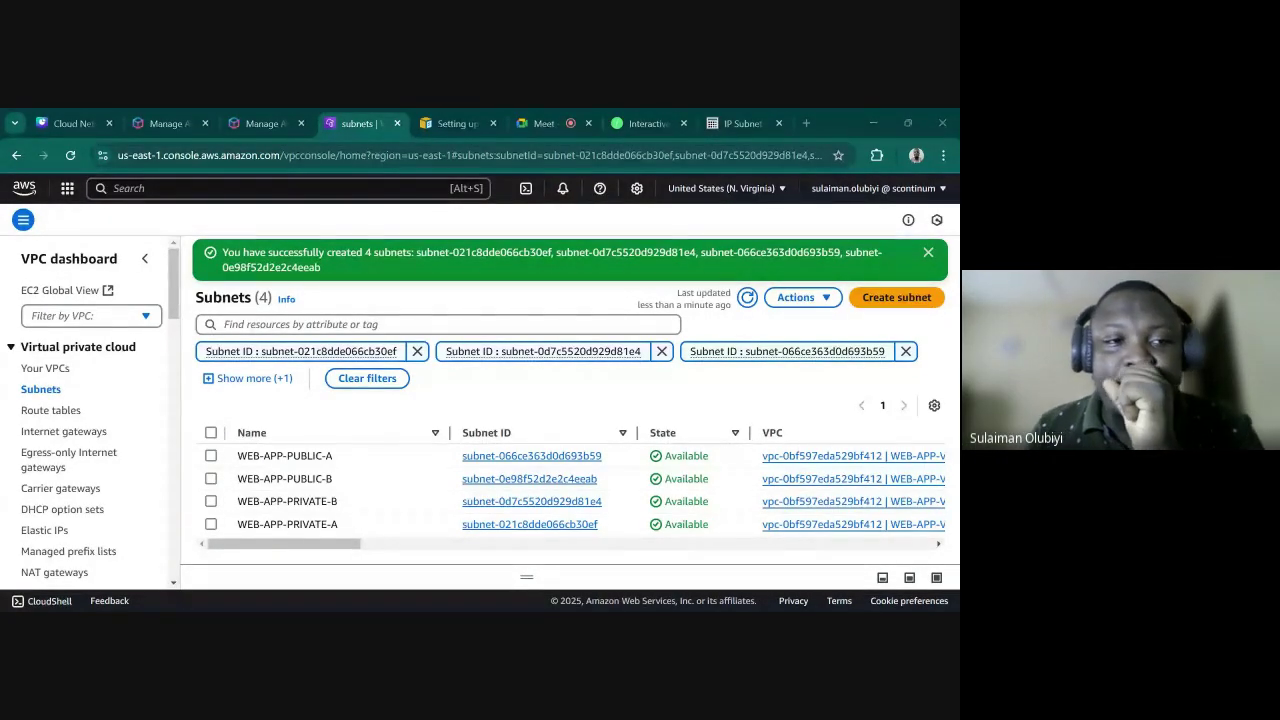
In Your VPCs, inspect DEFAULT-VPC's 172.31.0.0/16 range and save its name unchanged.
{"action": "left_click", "coordinate": [46, 368]}
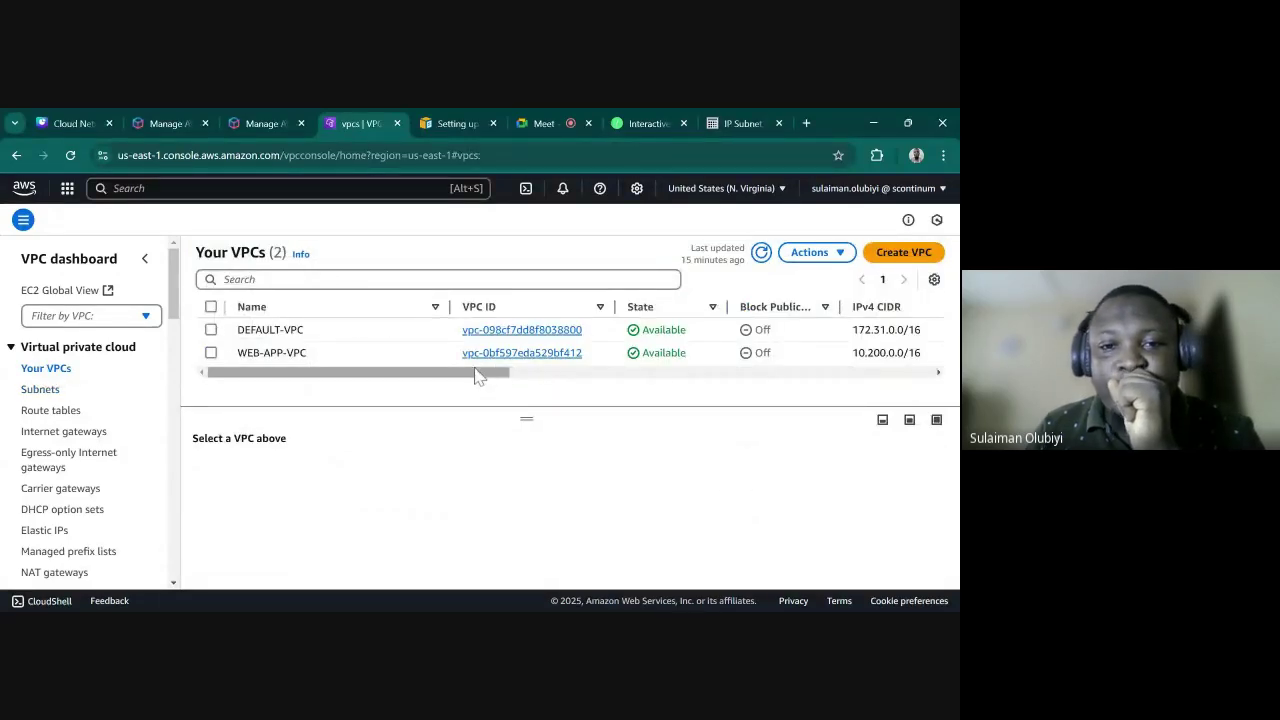
{"action": "left_click_drag", "start_coordinate": [476, 381], "coordinate": [657, 386]}
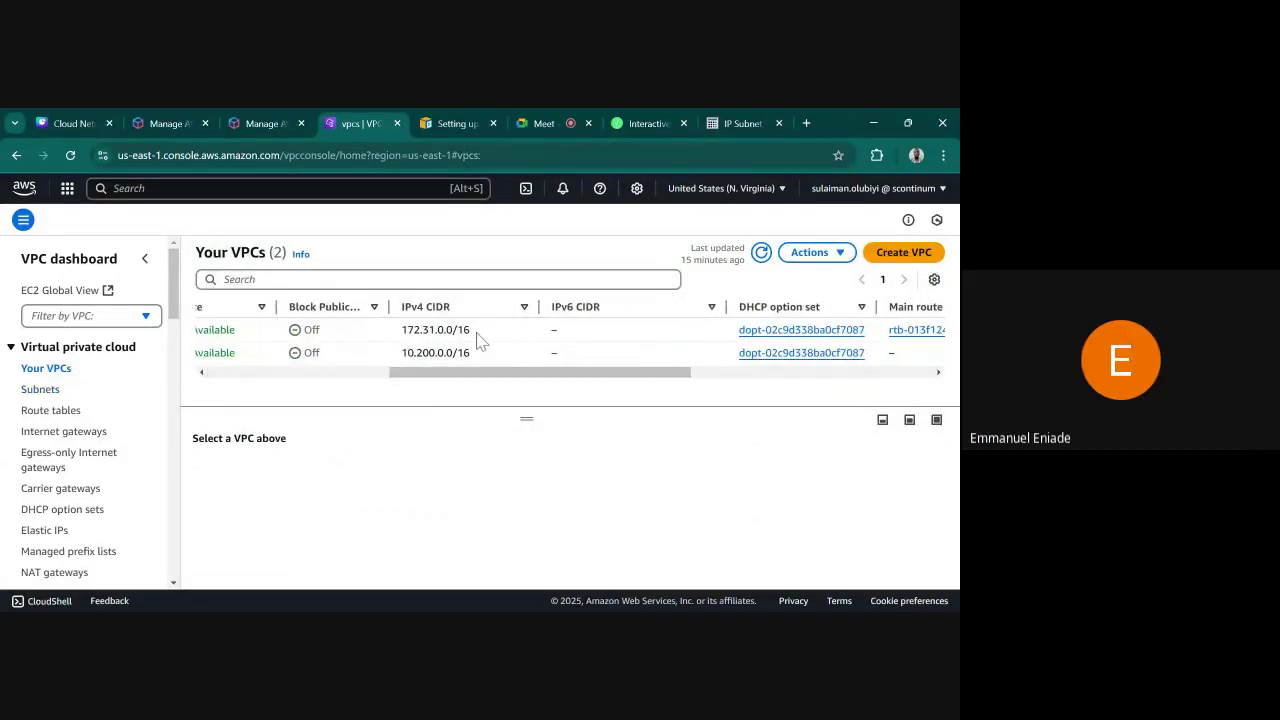
{"action": "left_click_drag", "start_coordinate": [469, 330], "coordinate": [216, 372]}
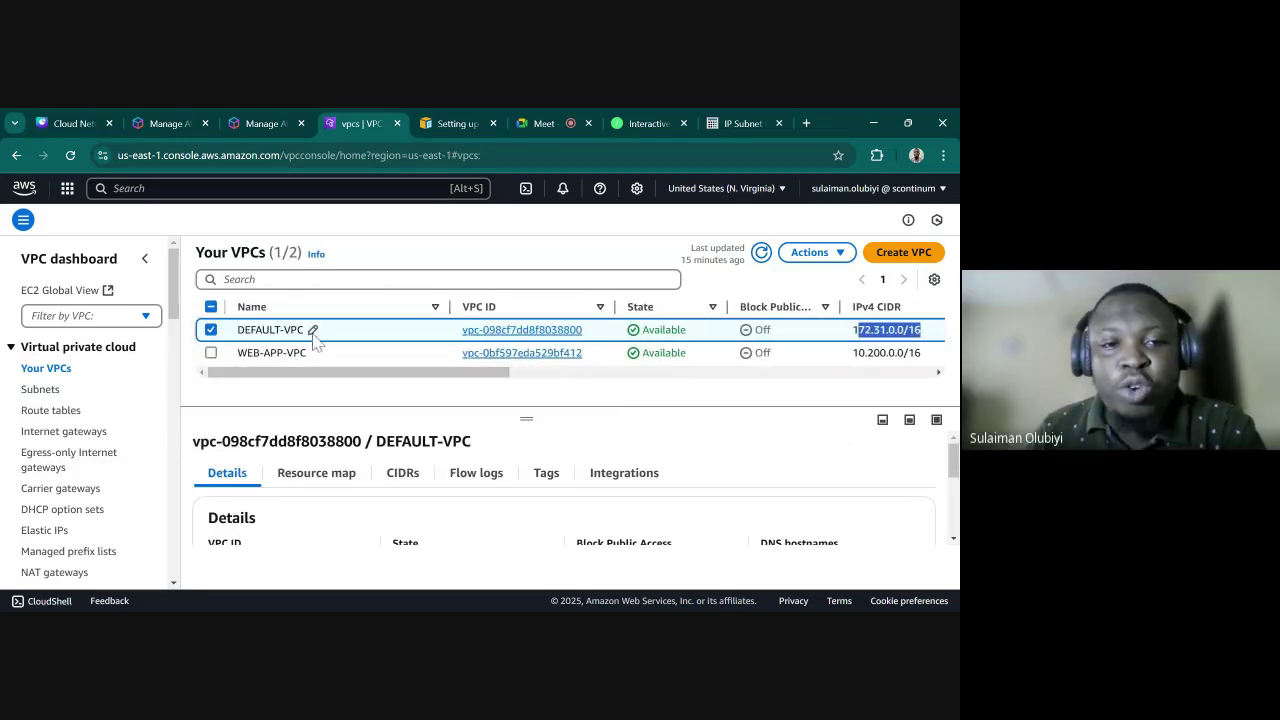
{"action": "left_click", "coordinate": [312, 330]}
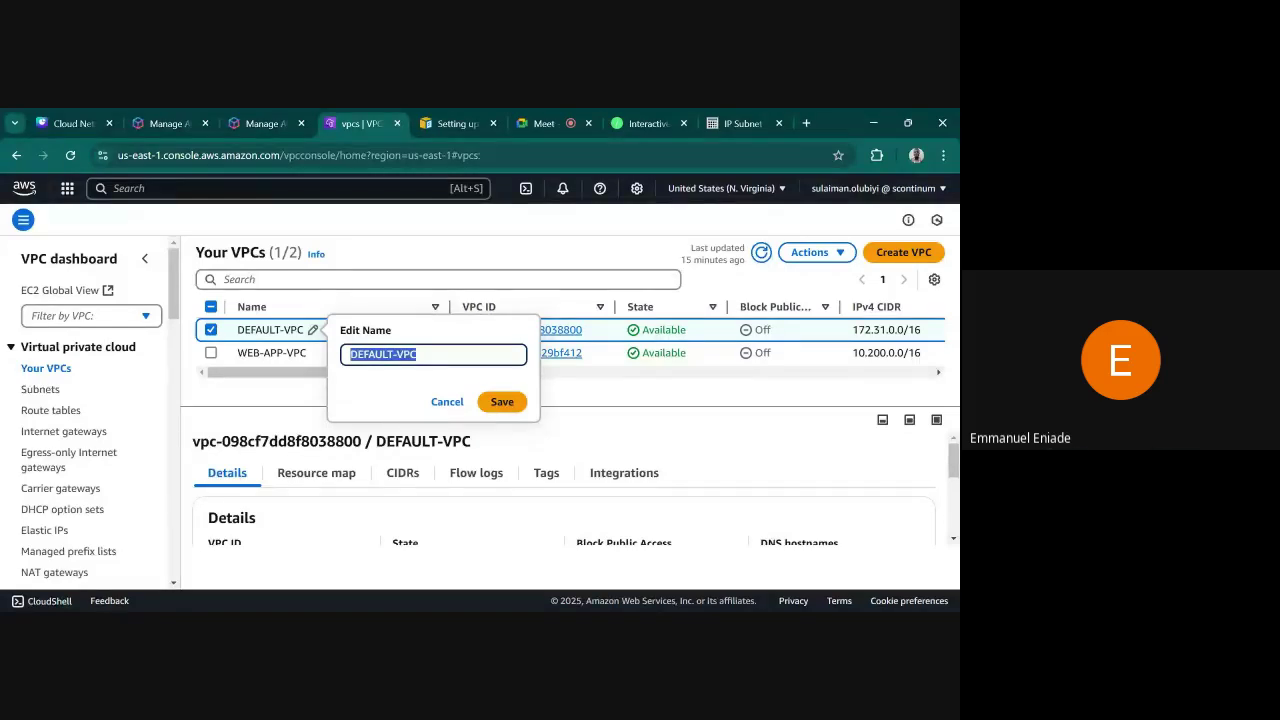
{"action": "left_click", "coordinate": [490, 401]}
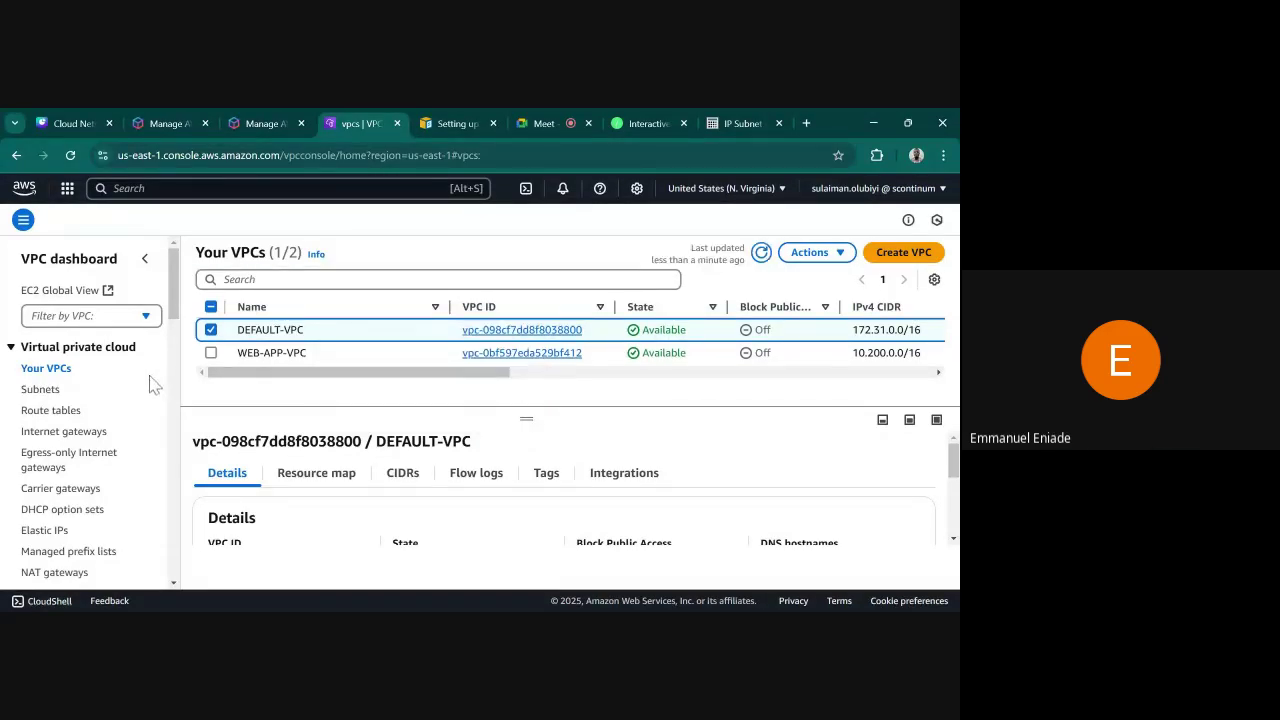
Review the Subnets list: ten subnets, each WEB-APP /24 showing 251 available IPv4 addresses.
{"action": "left_click", "coordinate": [58, 390]}
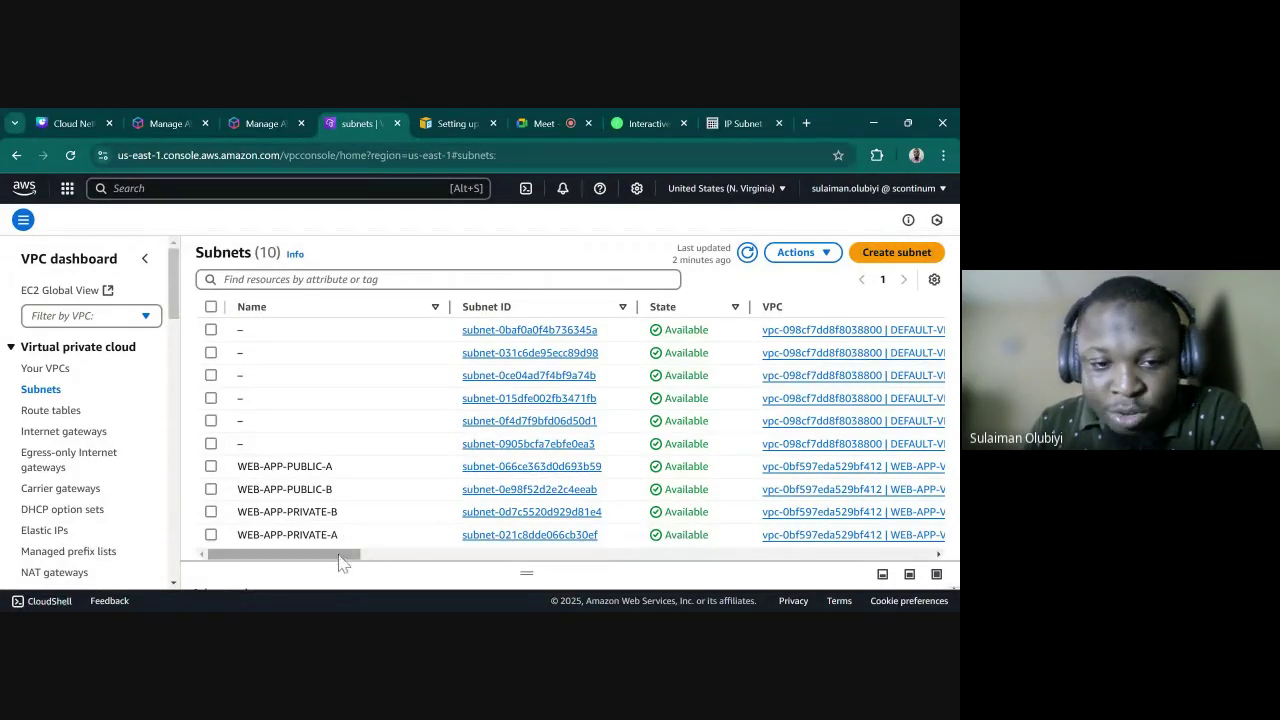
{"action": "mouse_move", "coordinate": [343, 560]}
{"action": "left_mouse_down"}
{"action": "mouse_move", "coordinate": [445, 563]}
{"action": "mouse_move", "coordinate": [326, 561]}
{"action": "left_mouse_up"}
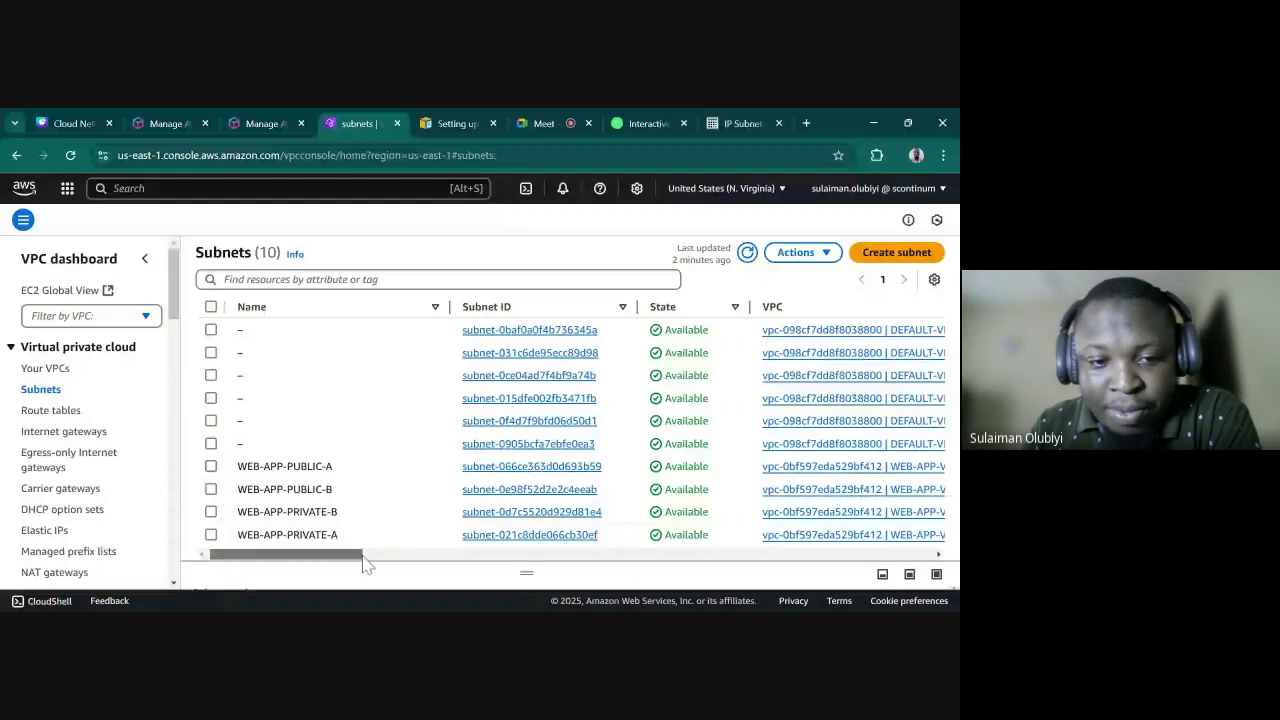
{"action": "left_click", "coordinate": [365, 565]}
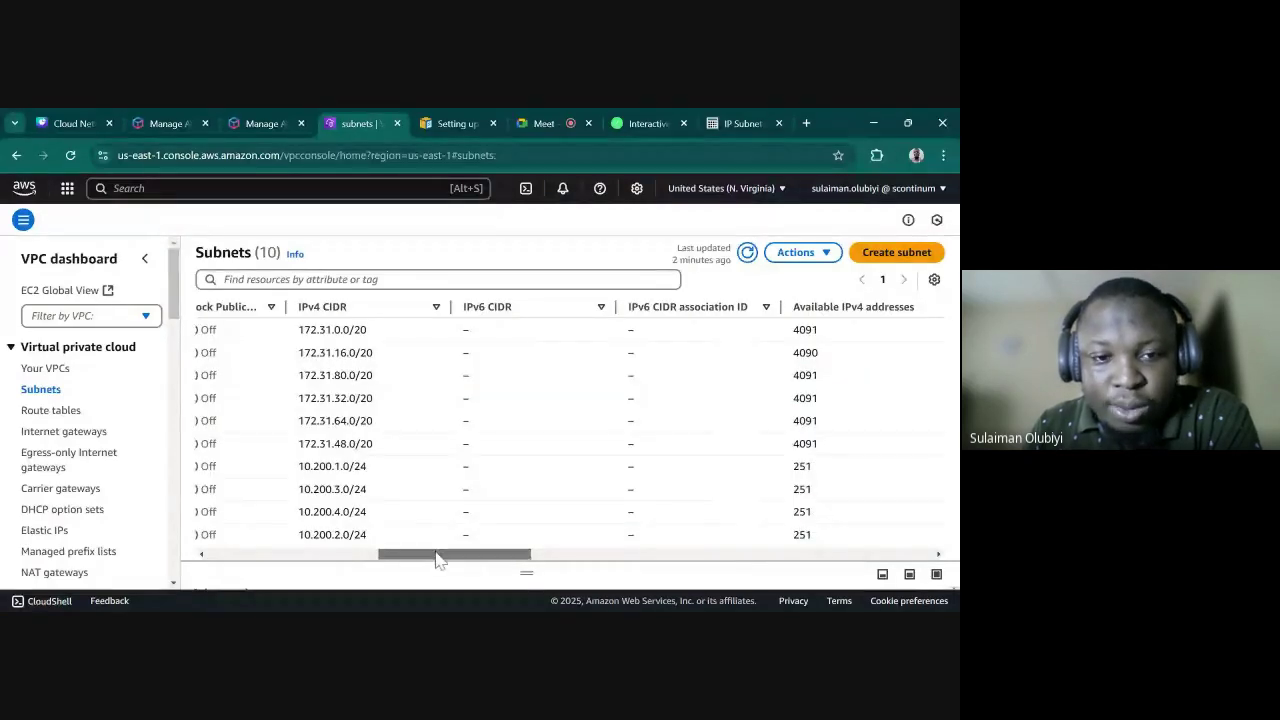
{"action": "left_click_drag", "start_coordinate": [437, 561], "coordinate": [256, 566]}
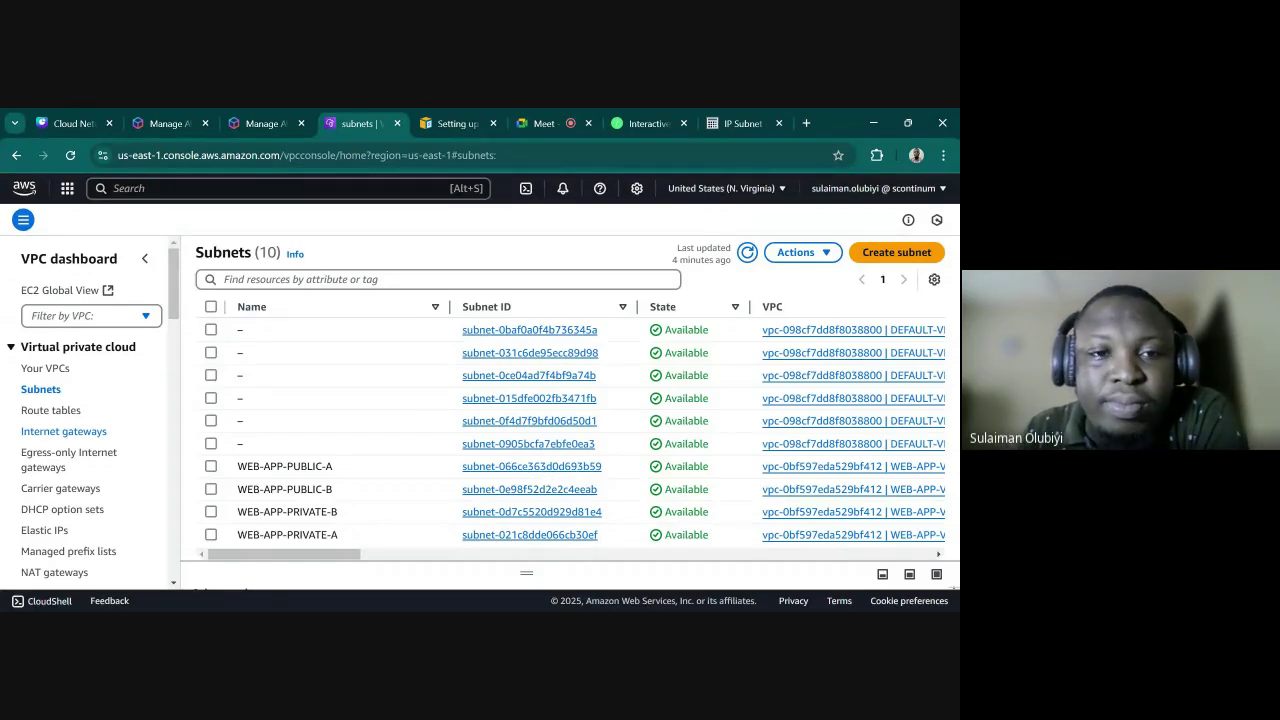
Rename the default VPC's unnamed internet gateway to DEFAULT-IGW.
{"action": "left_click", "coordinate": [70, 434]}
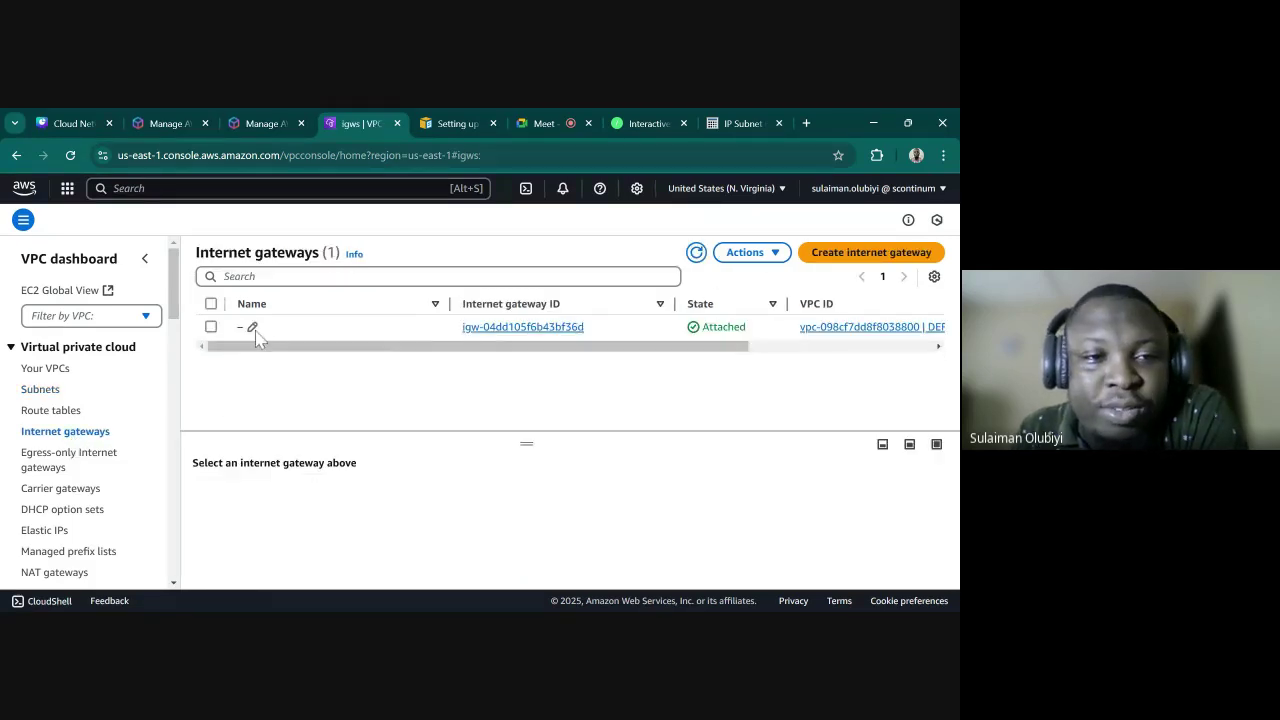
{"action": "left_click", "coordinate": [253, 328]}
{"action": "type", "text": "D"}
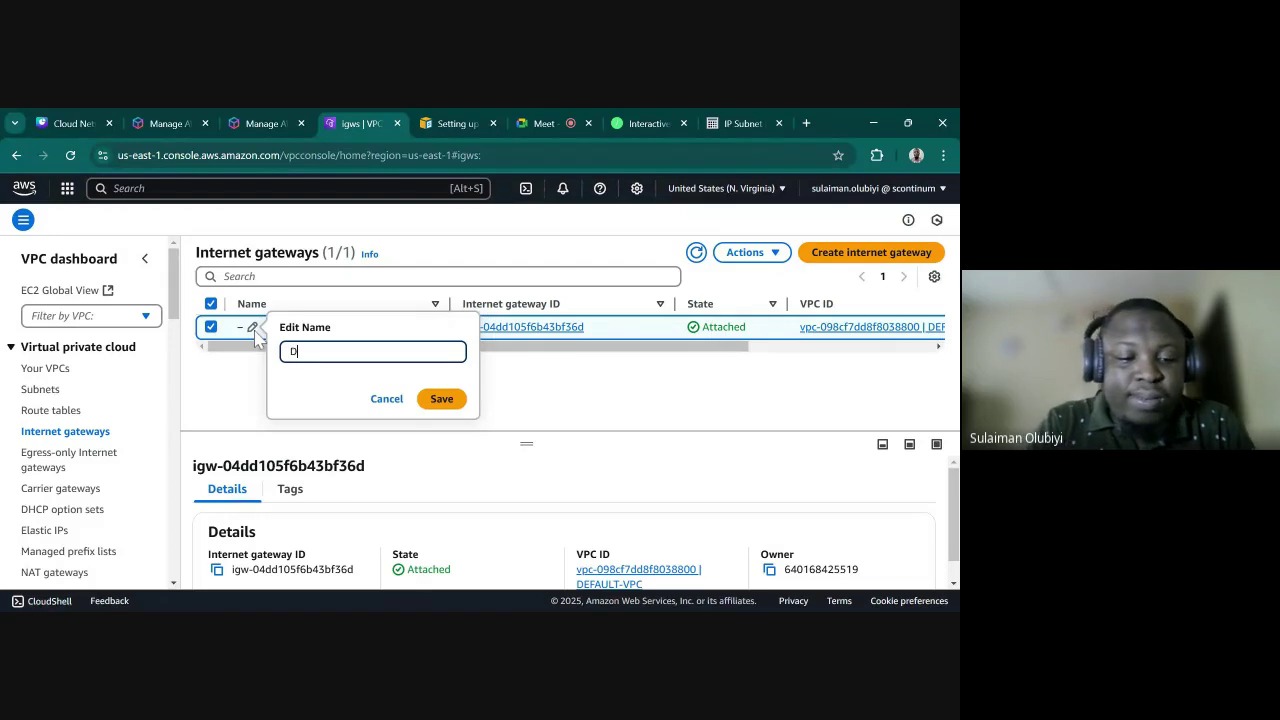
{"action": "type", "text": "EFAUL"}
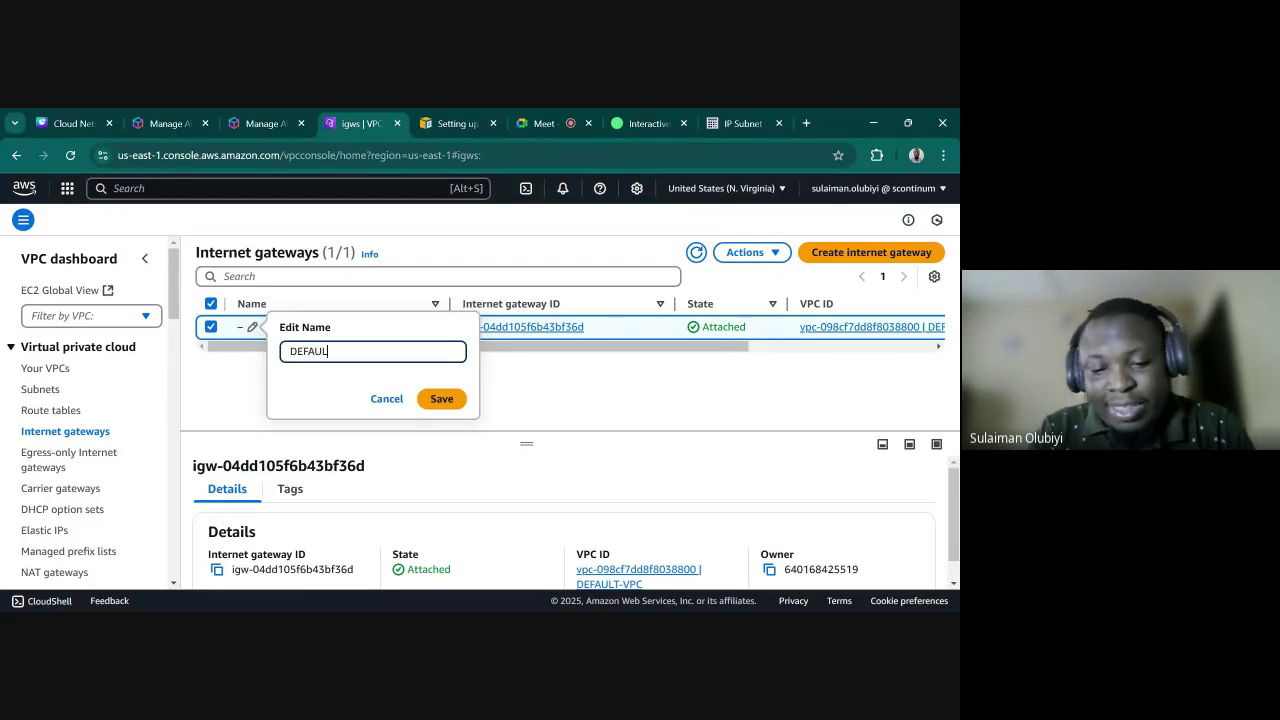
{"action": "type", "text": "T-ID"}
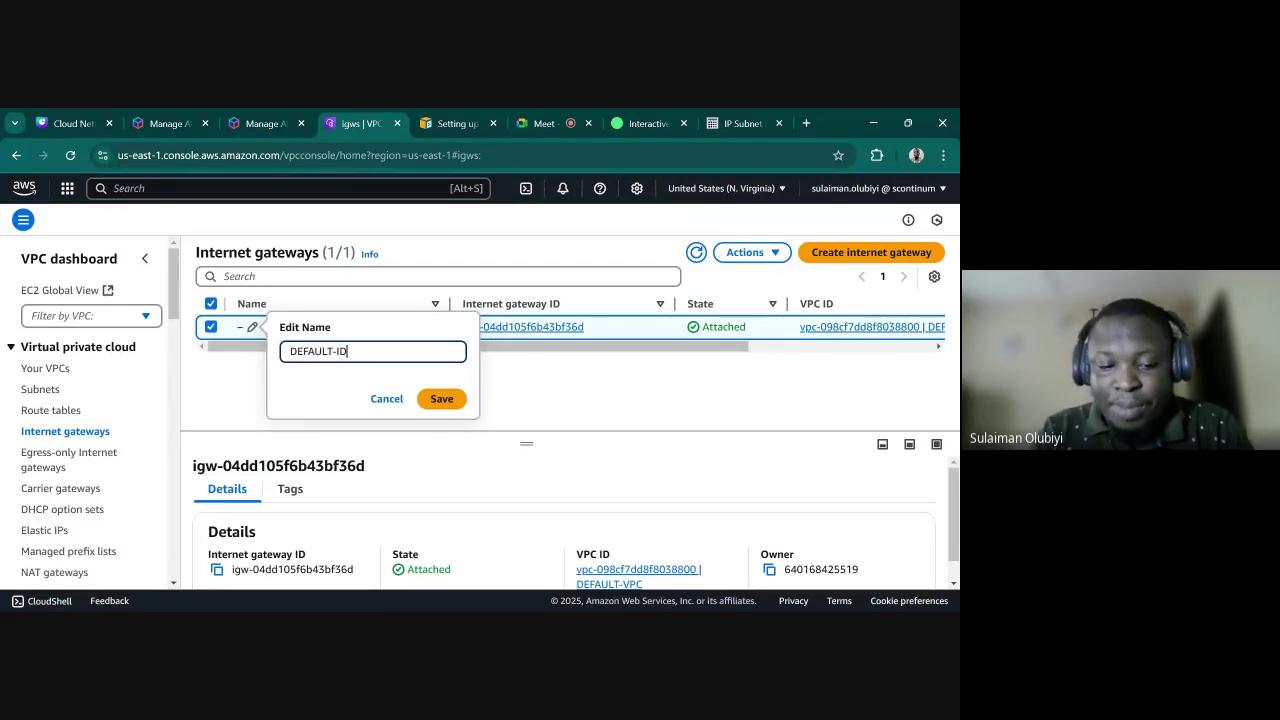
{"action": "key", "text": "BackSpace"}
{"action": "type", "text": "GW"}
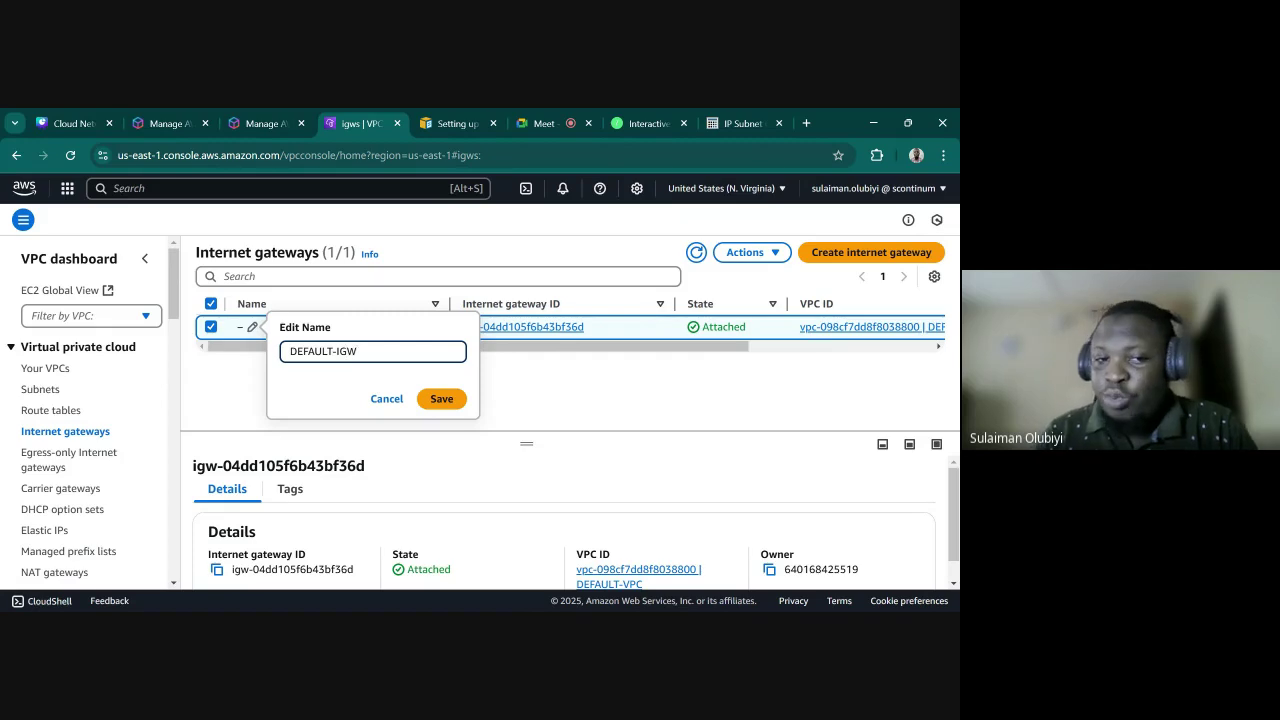
{"action": "left_click", "coordinate": [445, 399]}
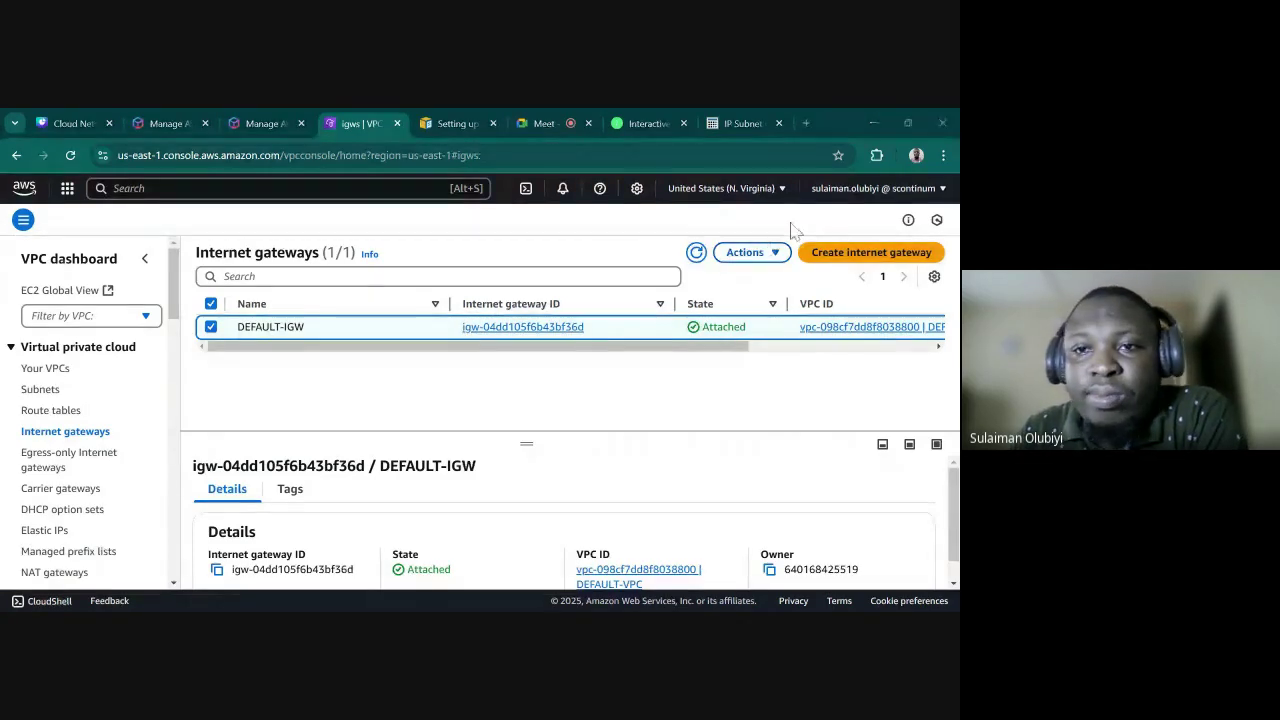
Create an internet gateway with Name tag WEB-APP-IGW, left in Detached state.
{"action": "left_click", "coordinate": [898, 254]}
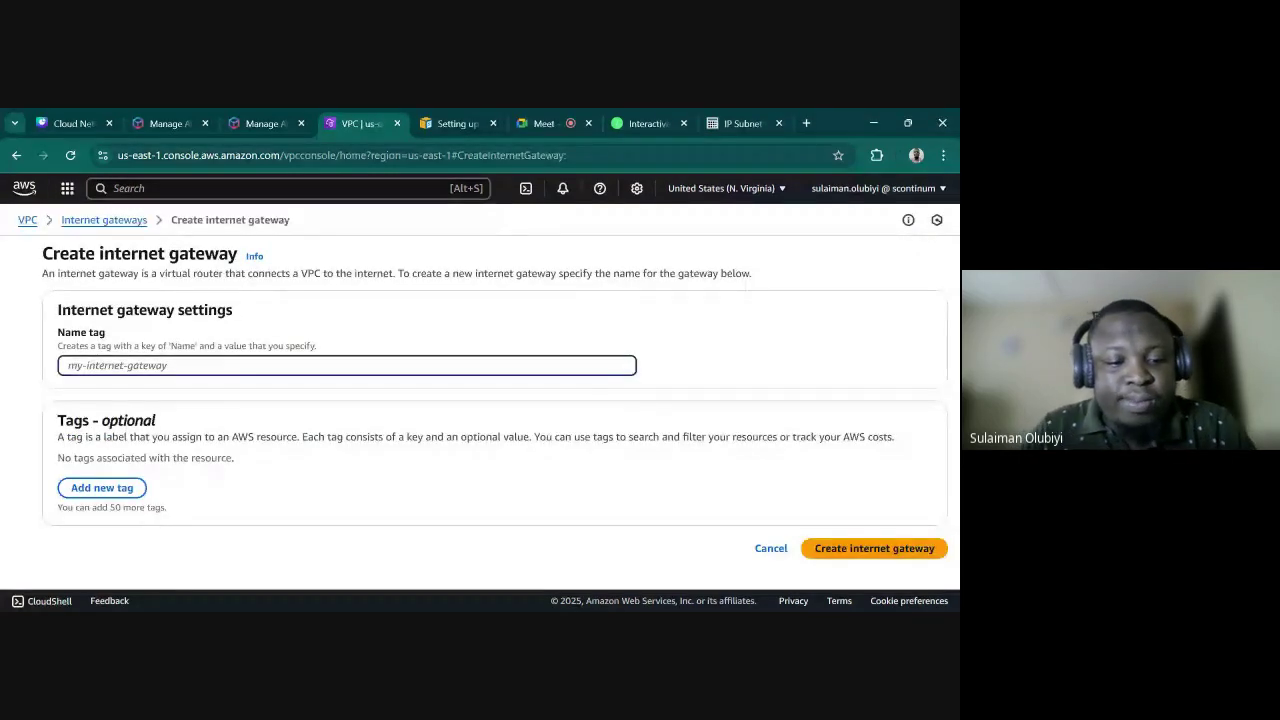
{"action": "type", "text": "WEB-APP"}
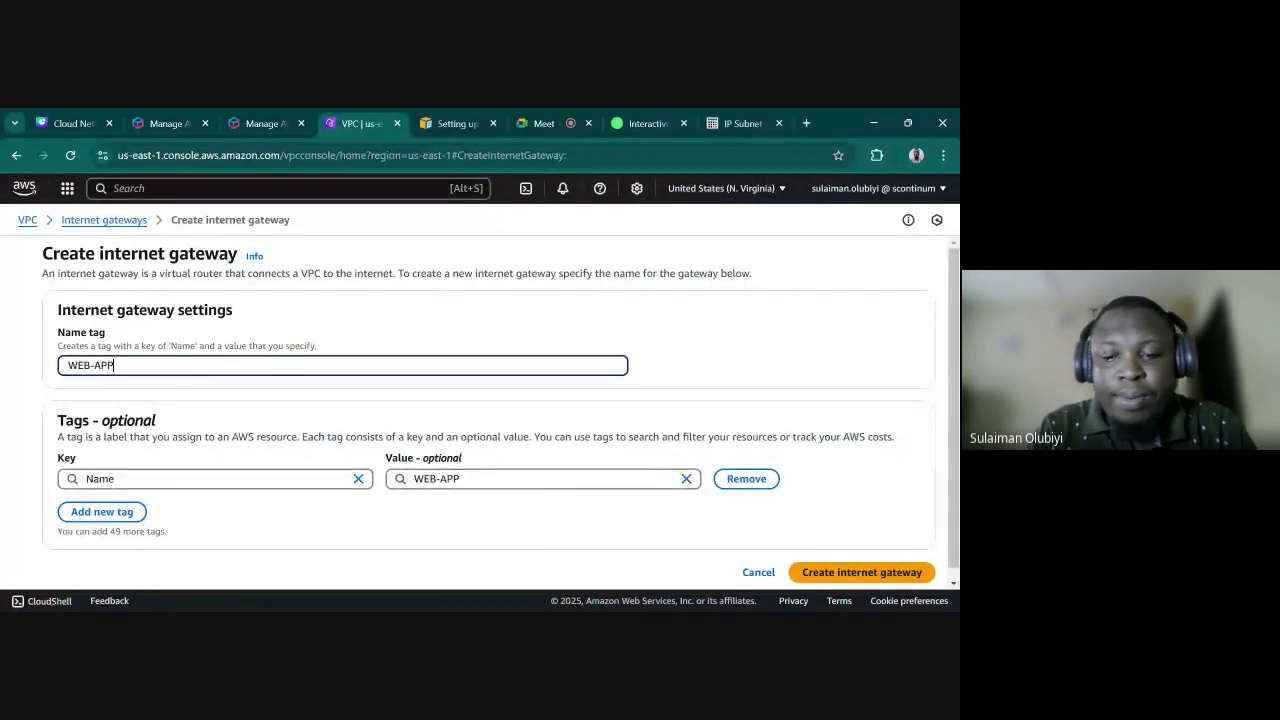
{"action": "type", "text": "-IGW"}
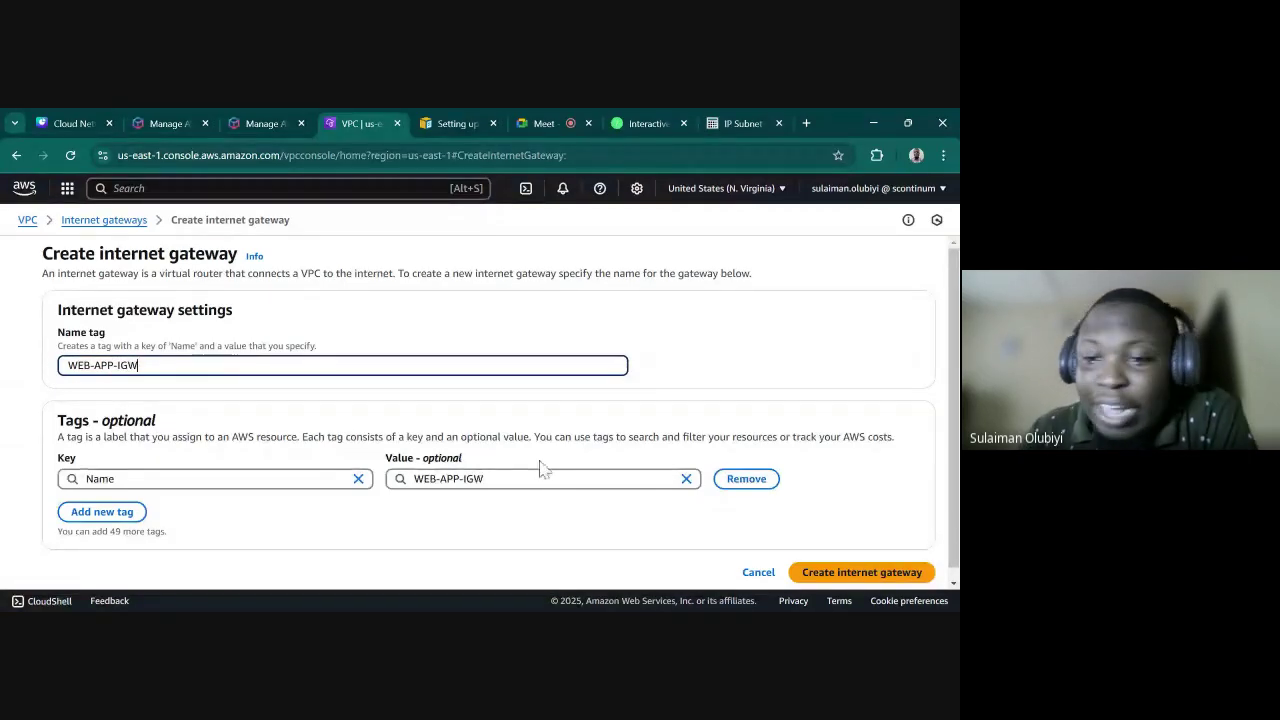
{"action": "left_click", "coordinate": [817, 575]}
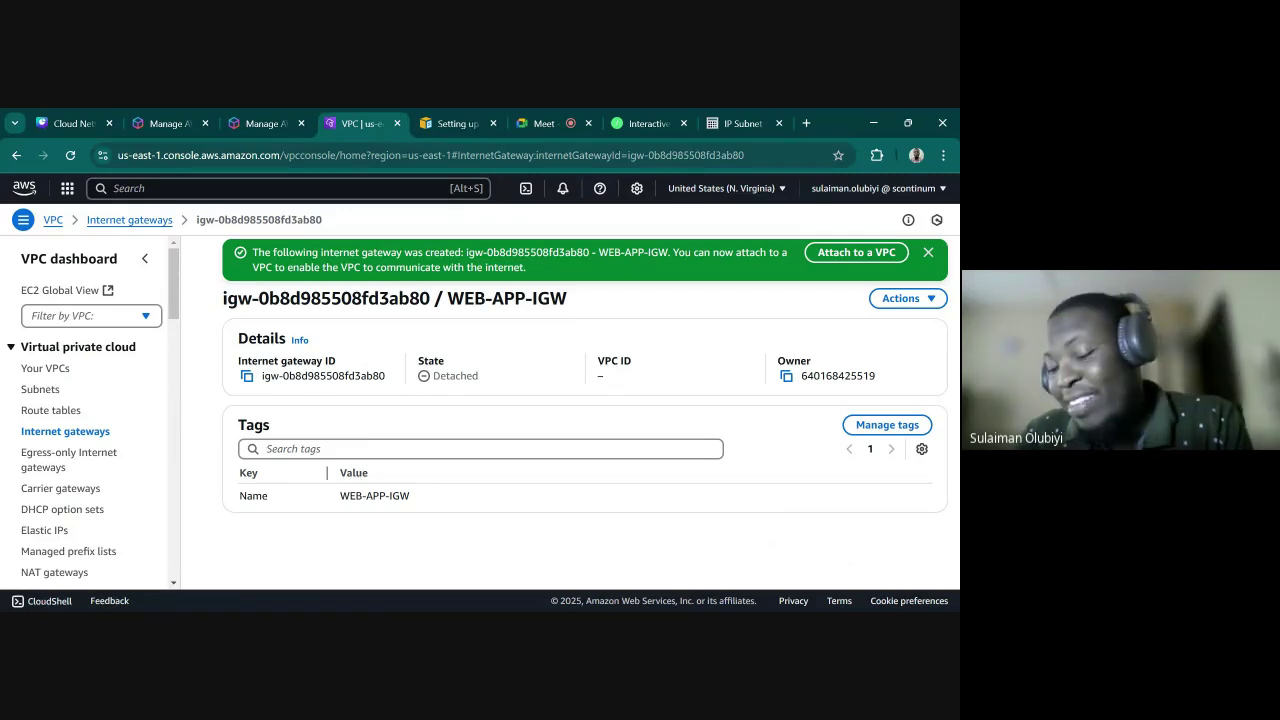
Attach WEB-APP-IGW to WEB-APP-VPC through Actions > Attach to VPC.
{"action": "left_click", "coordinate": [910, 305]}
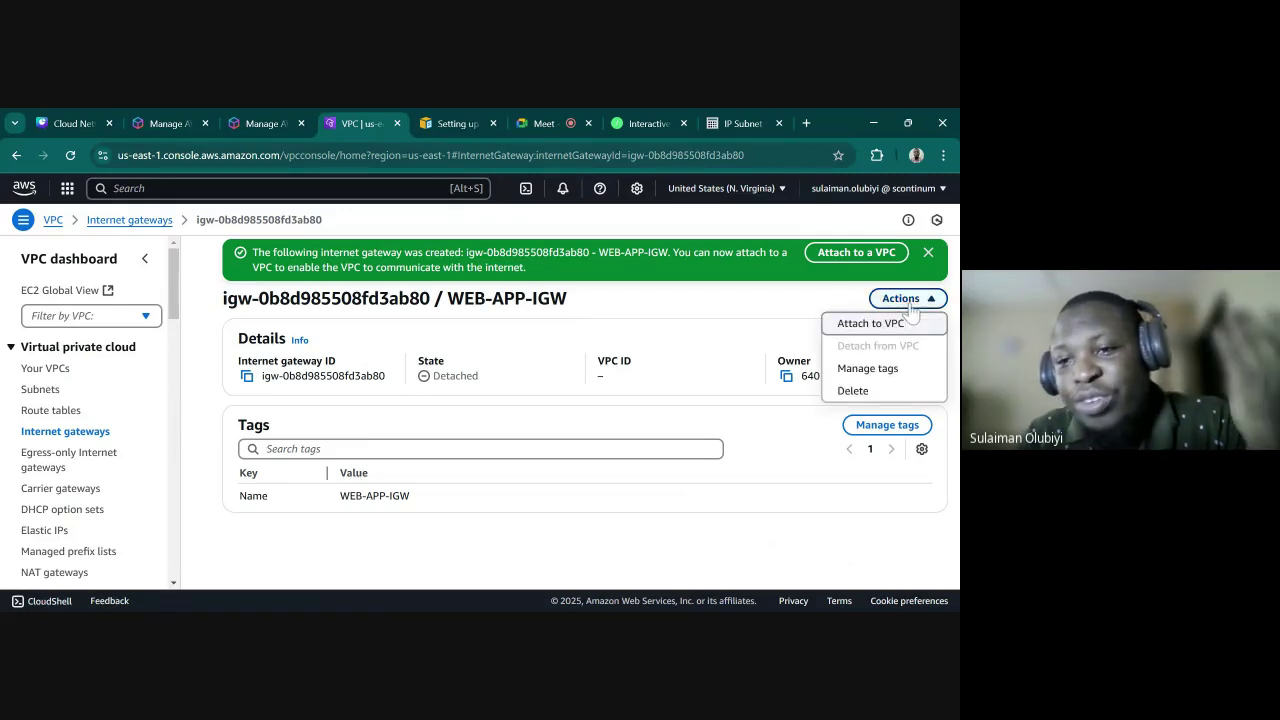
{"action": "left_click", "coordinate": [888, 324]}
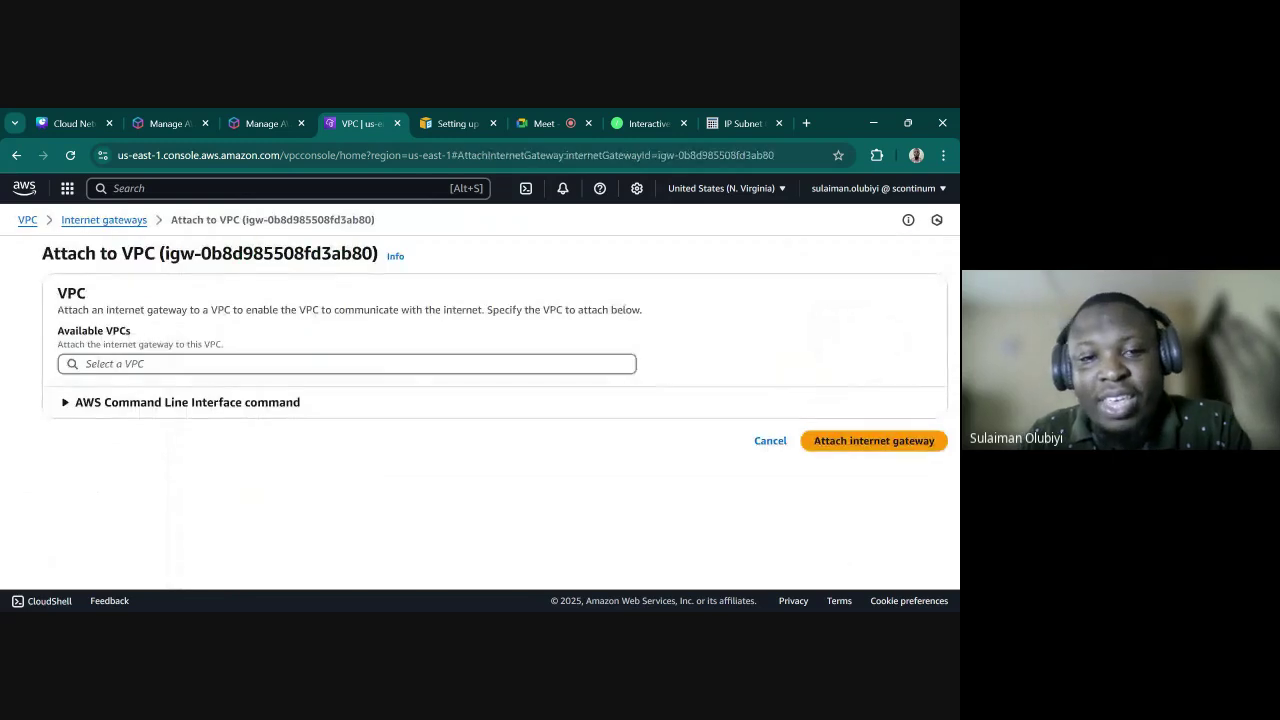
{"action": "left_click", "coordinate": [219, 363]}
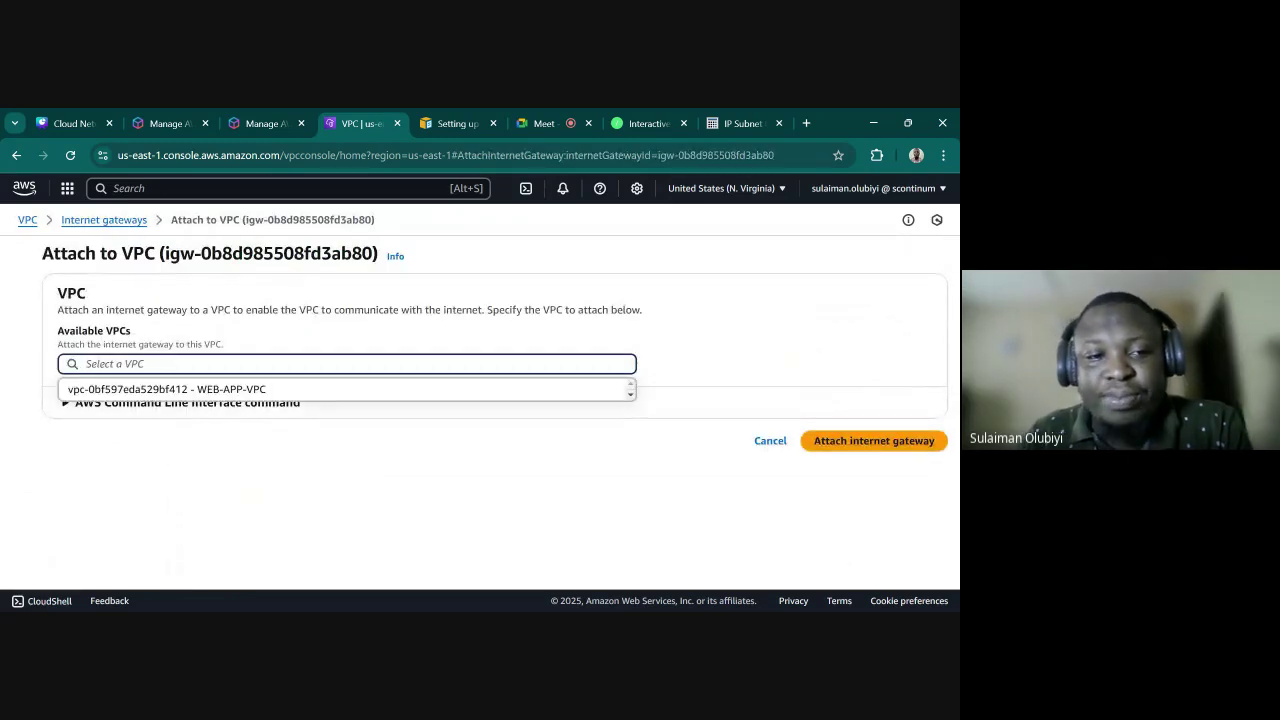
{"action": "left_click", "coordinate": [219, 392]}
{"action": "left_click", "coordinate": [65, 404]}
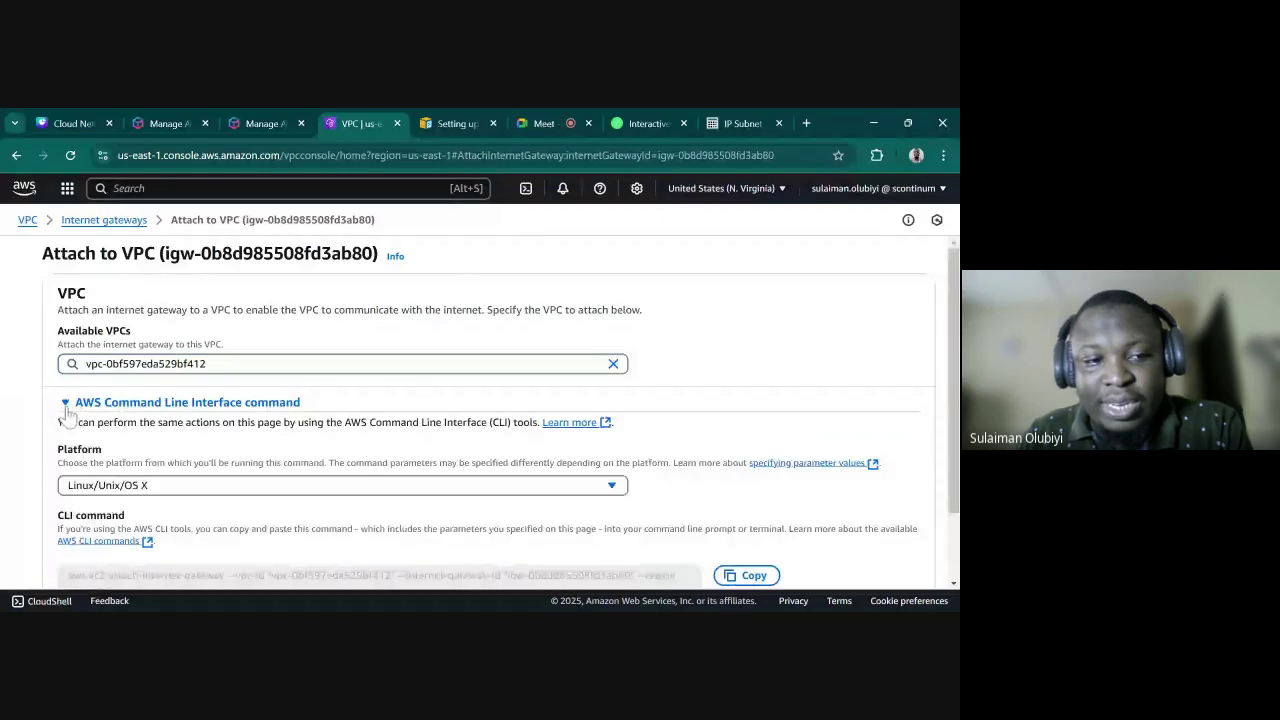
{"action": "scroll", "coordinate": [230, 470], "scroll_direction": "down", "scroll_amount": 1}
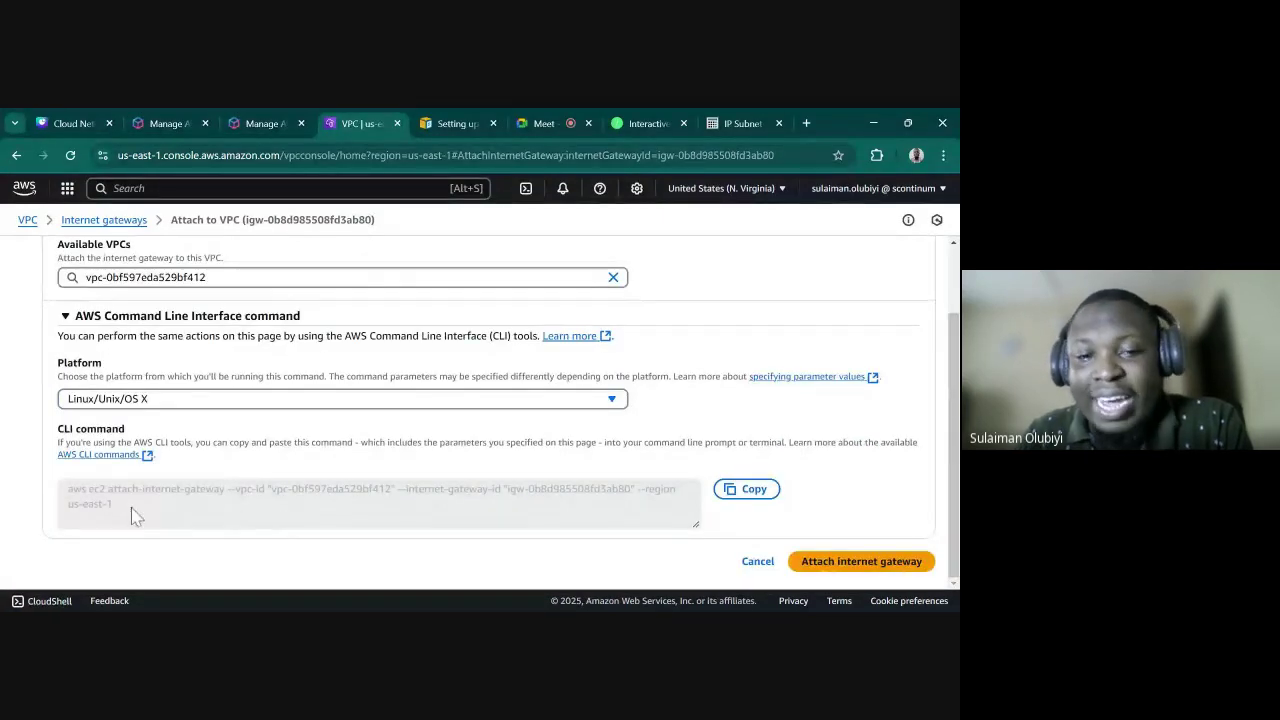
{"action": "scroll", "coordinate": [137, 519], "scroll_direction": "up", "scroll_amount": 1}
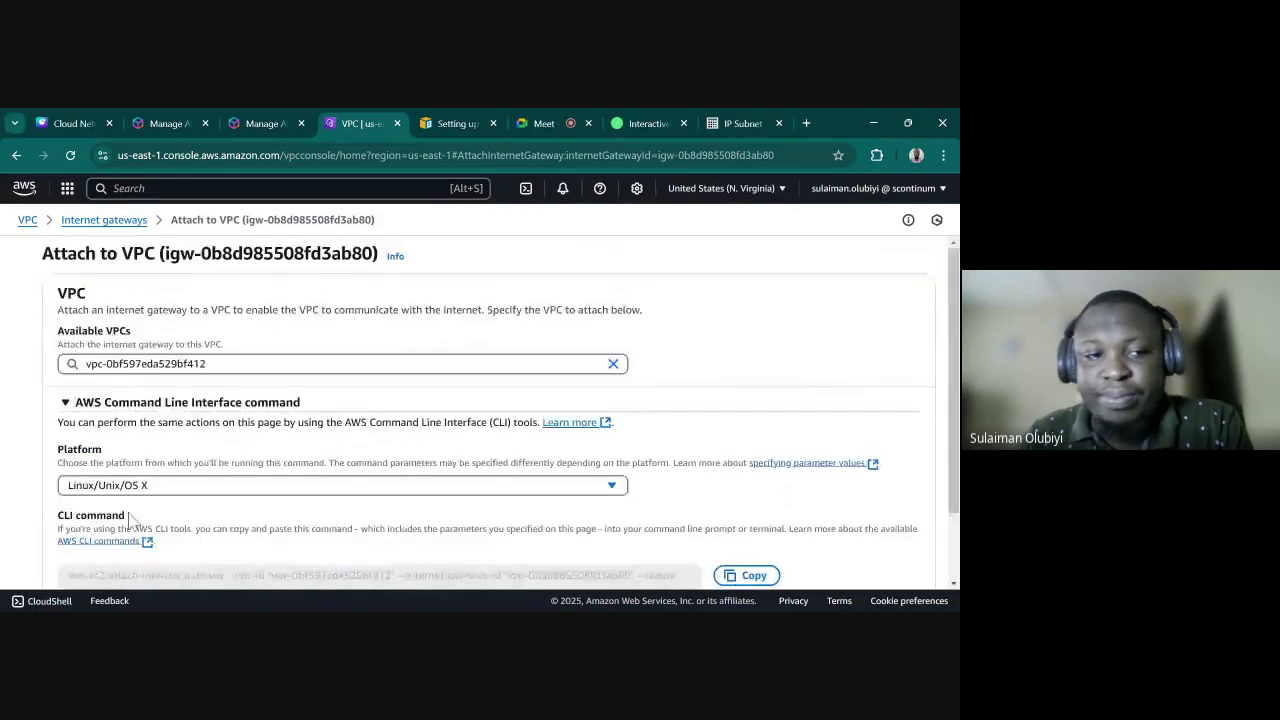
{"action": "left_click", "coordinate": [65, 403]}
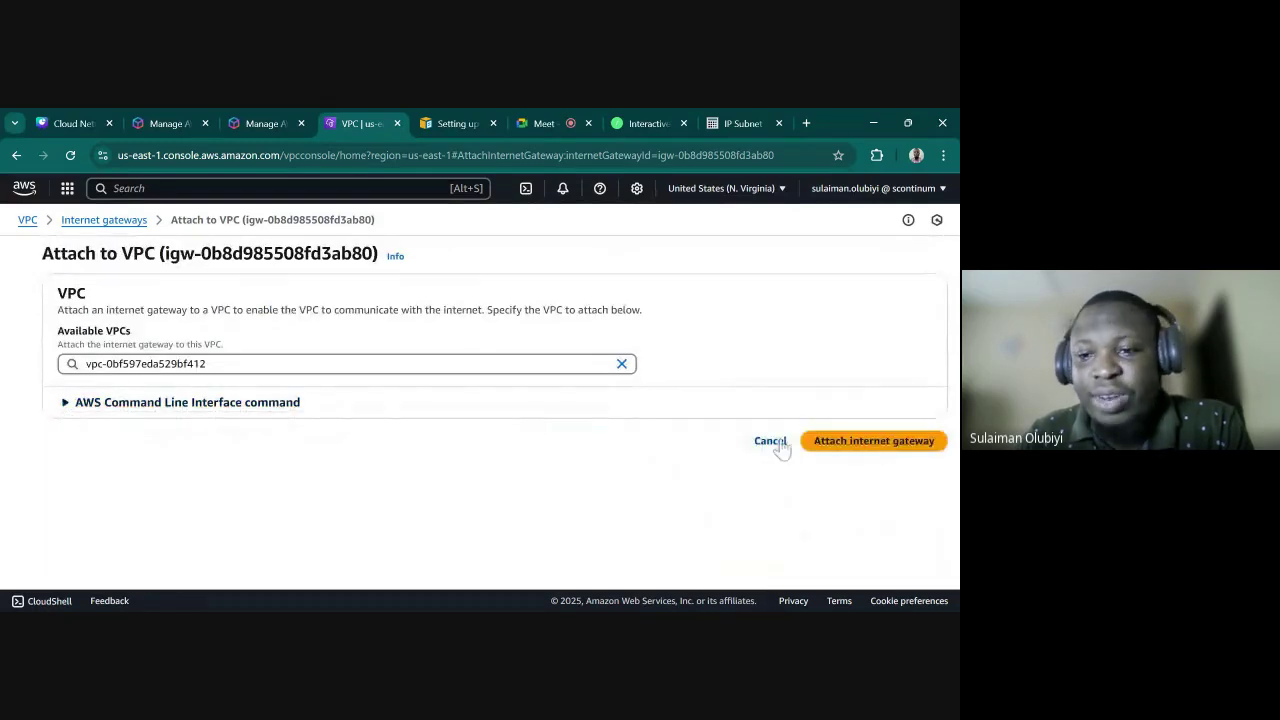
{"action": "left_click", "coordinate": [880, 445]}
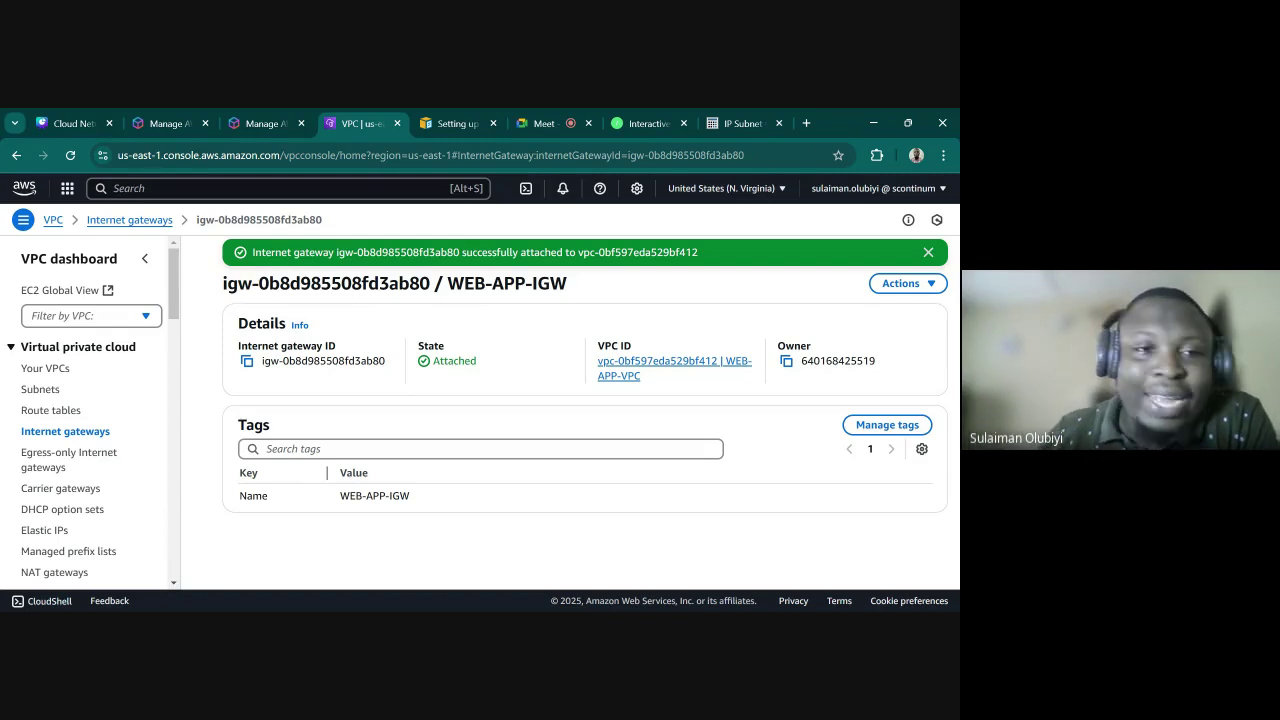
Go to the NAT gateways page, which lists no gateways yet.
{"action": "scroll", "coordinate": [177, 471], "scroll_direction": "down", "scroll_amount": 1}
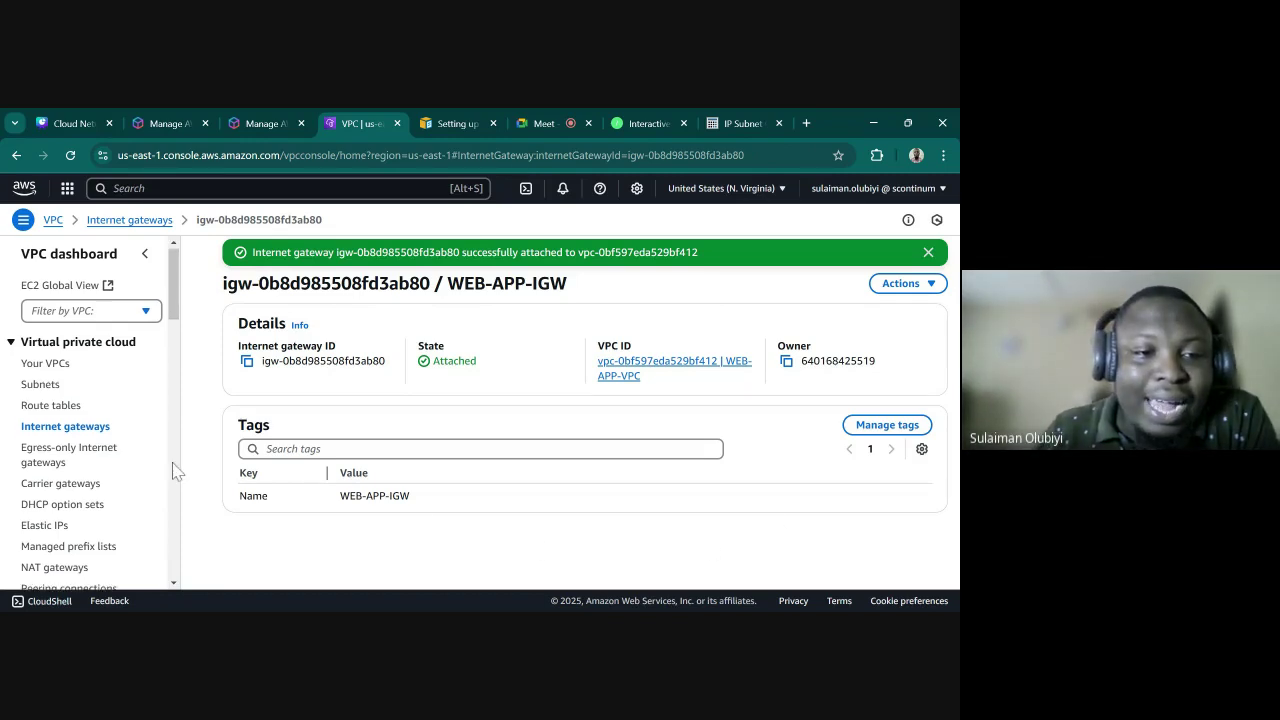
{"action": "scroll", "coordinate": [174, 470], "scroll_direction": "down", "scroll_amount": 3}
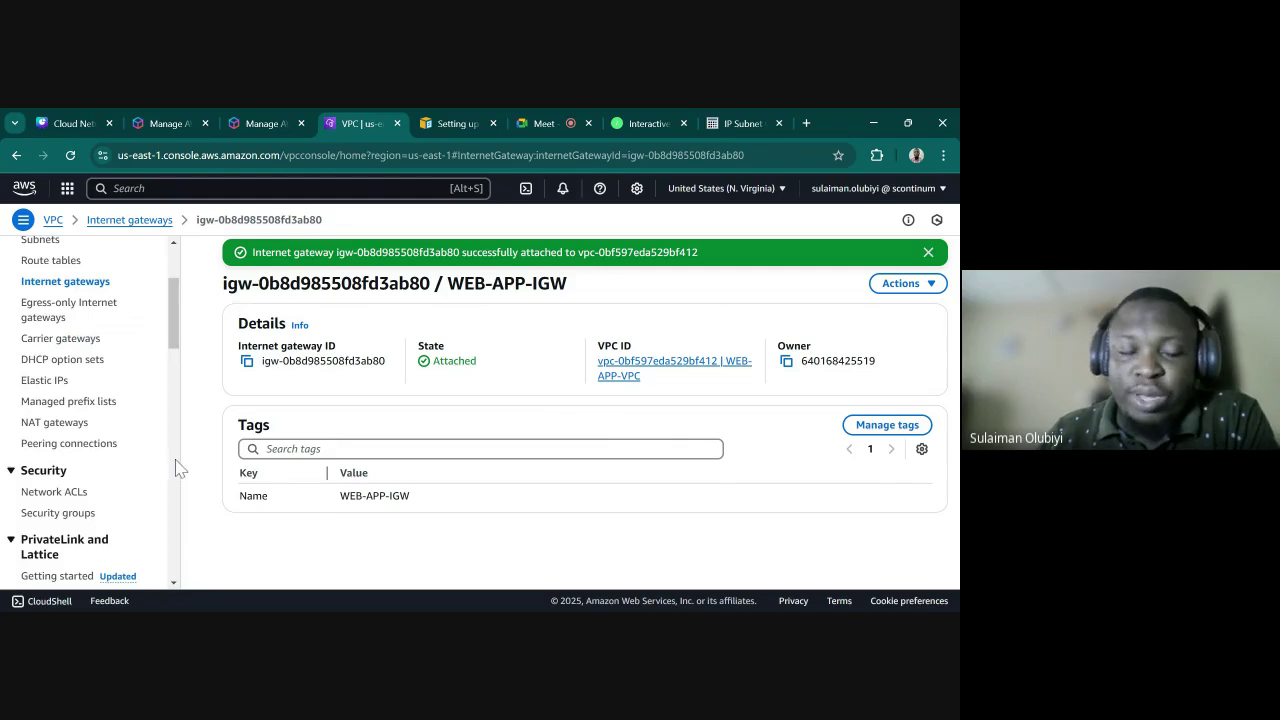
{"action": "scroll", "coordinate": [75, 410], "scroll_direction": "up", "scroll_amount": 2}
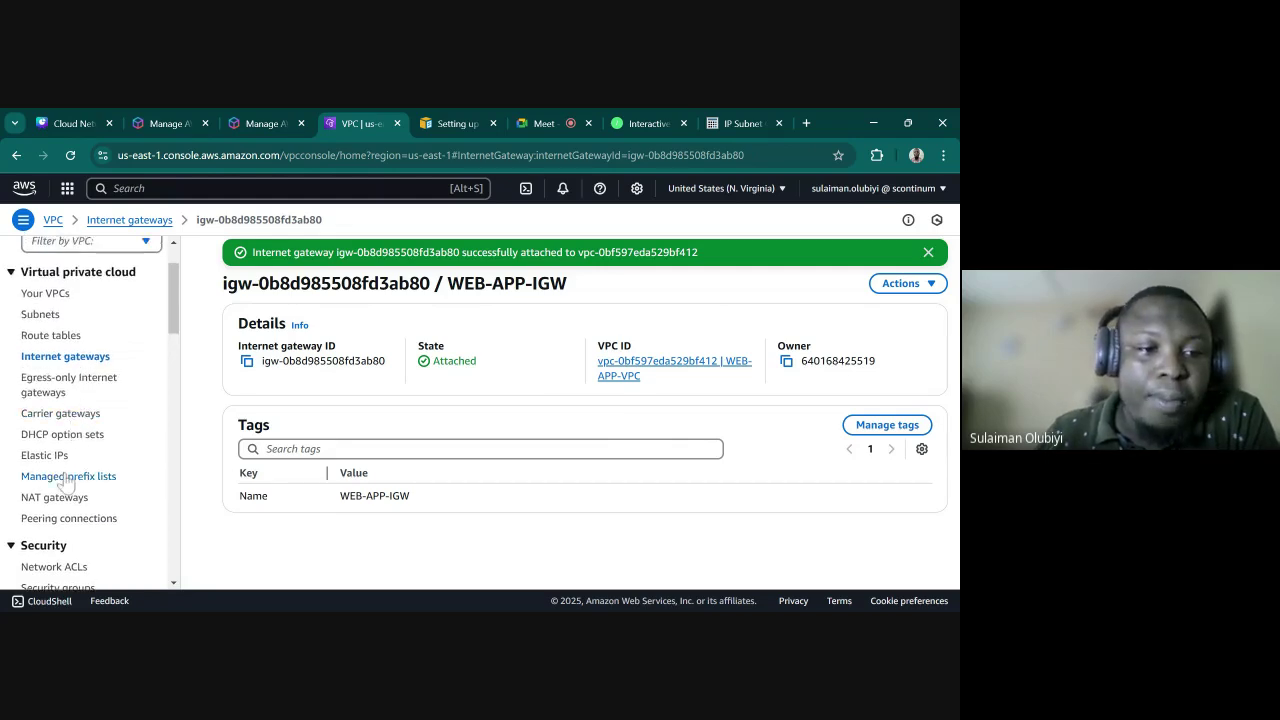
{"action": "left_click", "coordinate": [57, 497]}
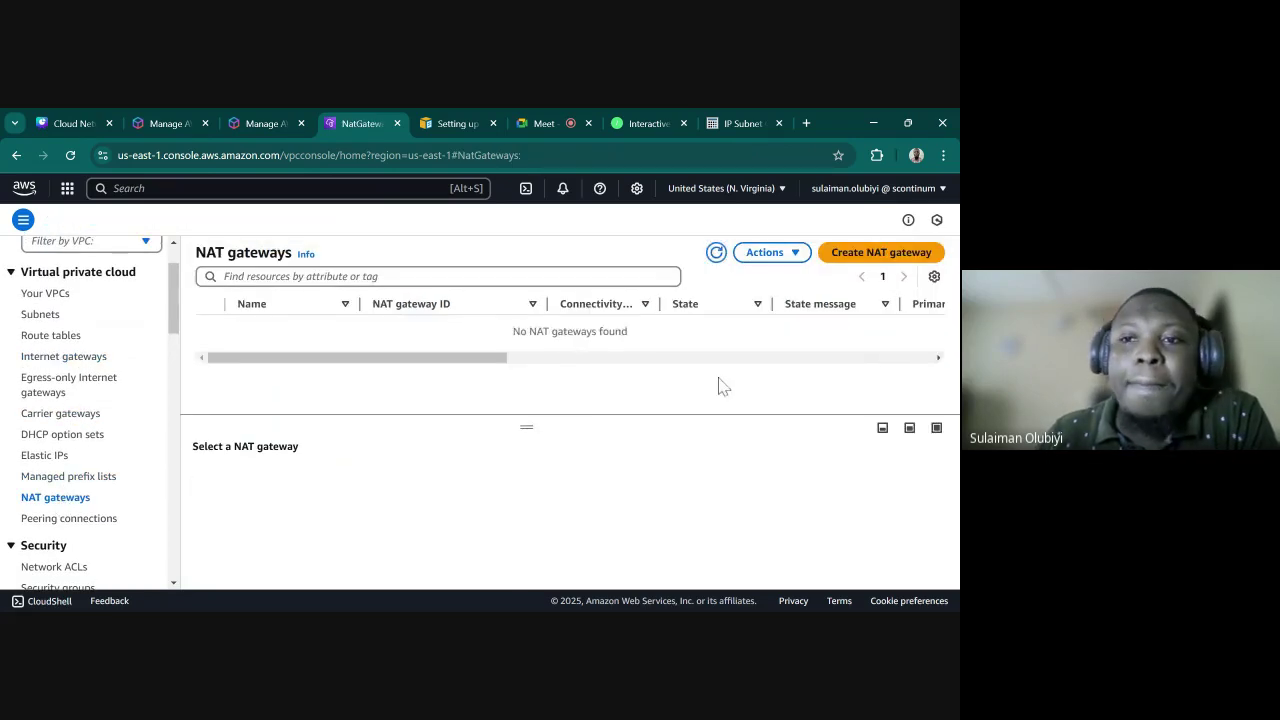
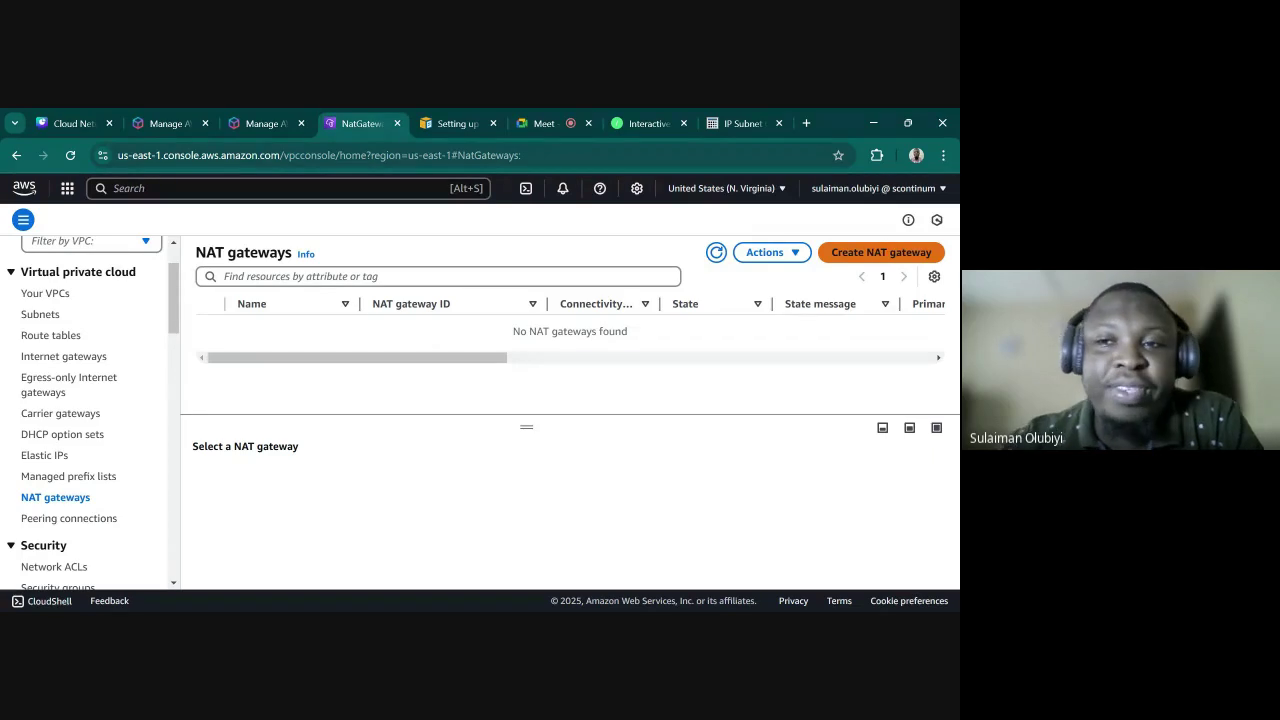
Start creating a NAT gateway, opening the empty form with Public connectivity.
{"action": "left_click", "coordinate": [862, 254]}
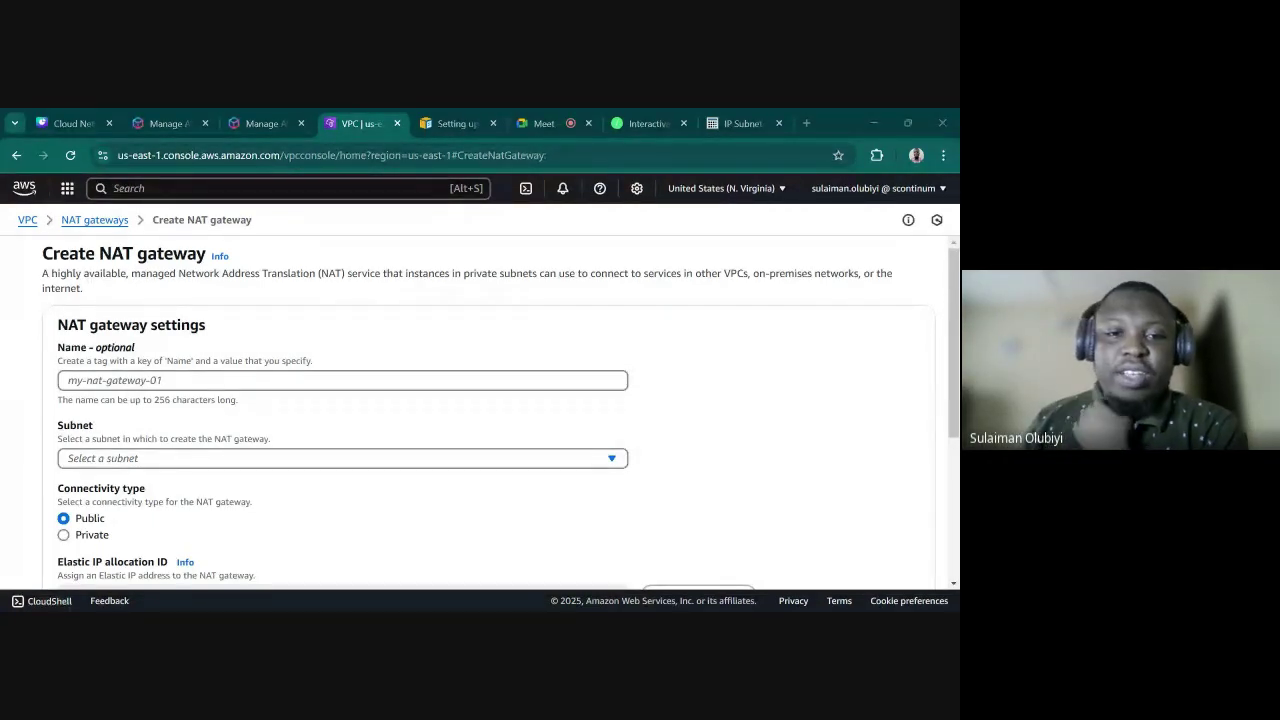
Name the NAT gateway WEB-APP-NATGW and bring up the Subnet choices.
{"action": "left_click", "coordinate": [470, 380]}
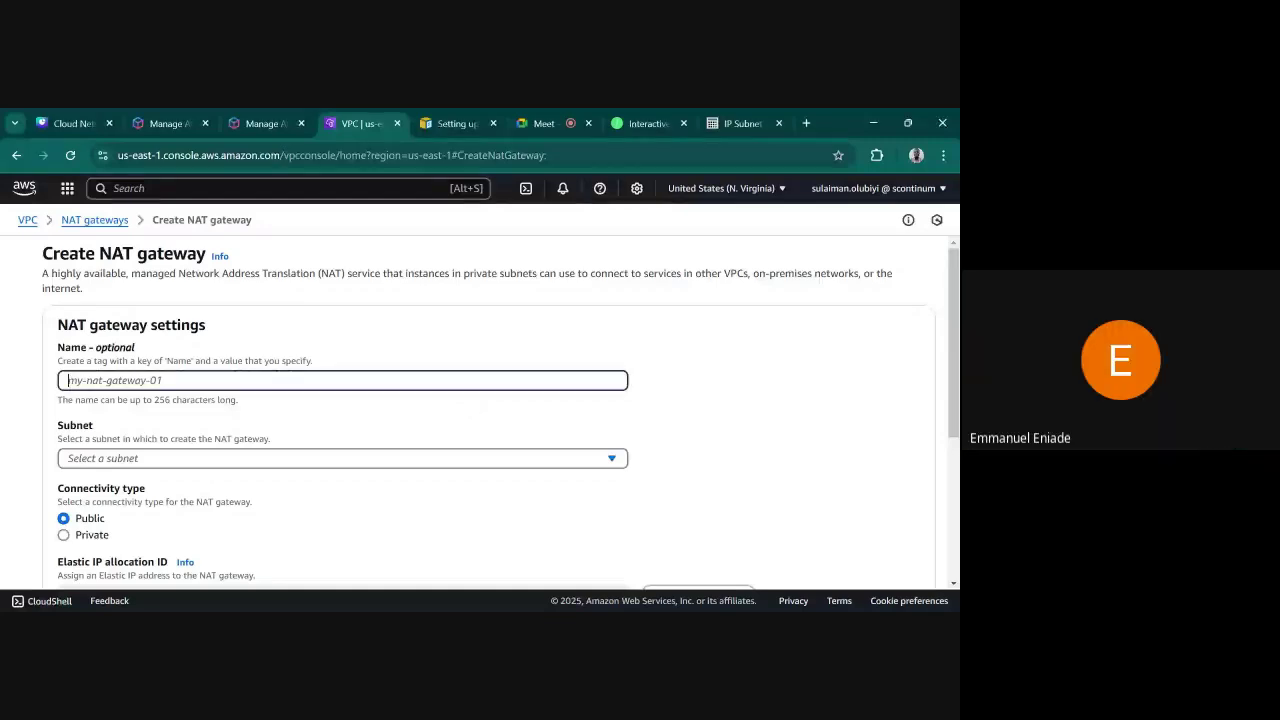
{"action": "type", "text": "NAT"}
{"action": "key", "text": "BackSpace"}
{"action": "key", "text": "BackSpace"}
{"action": "key", "text": "BackSpace"}
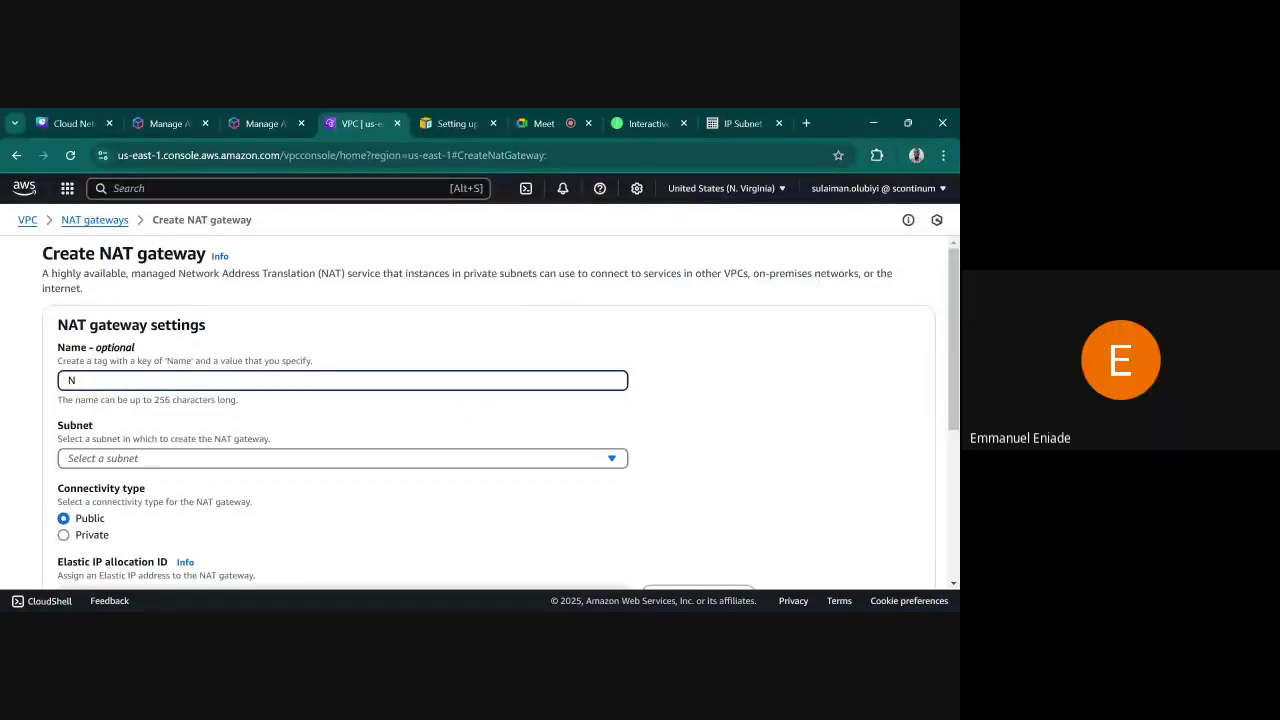
{"action": "type", "text": "WEB-APP-NAT"}
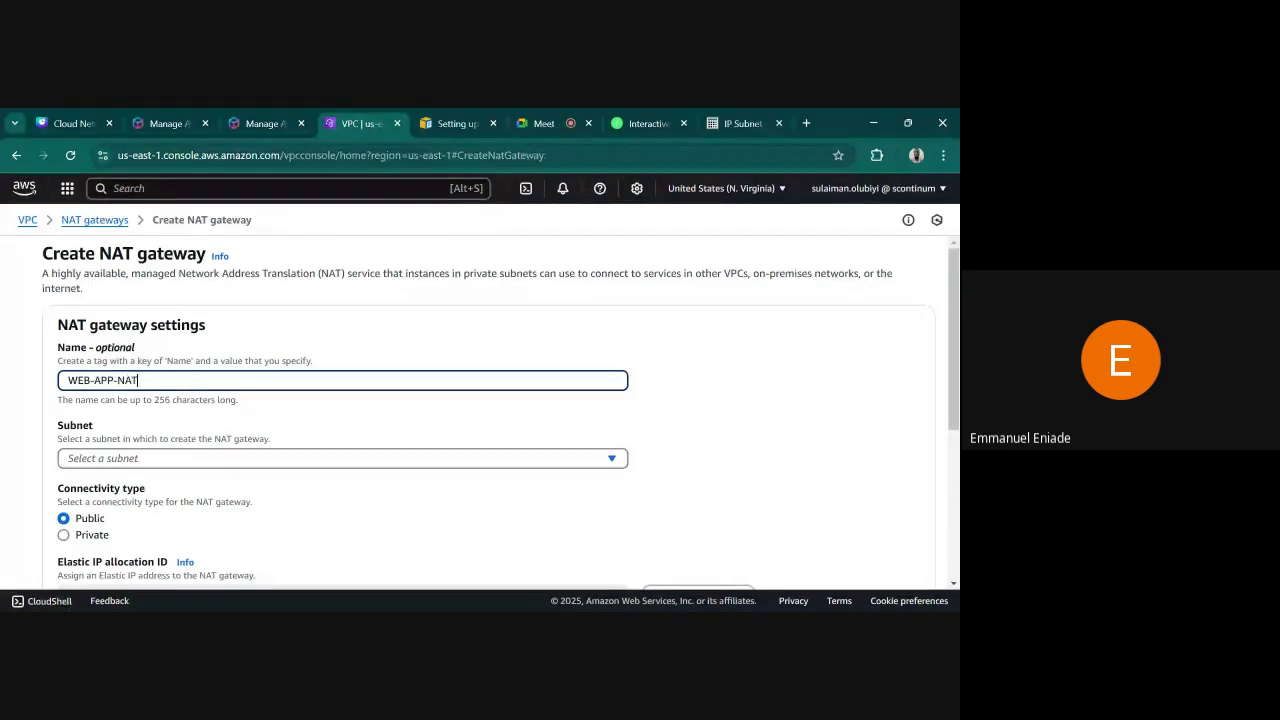
{"action": "type", "text": "GW"}
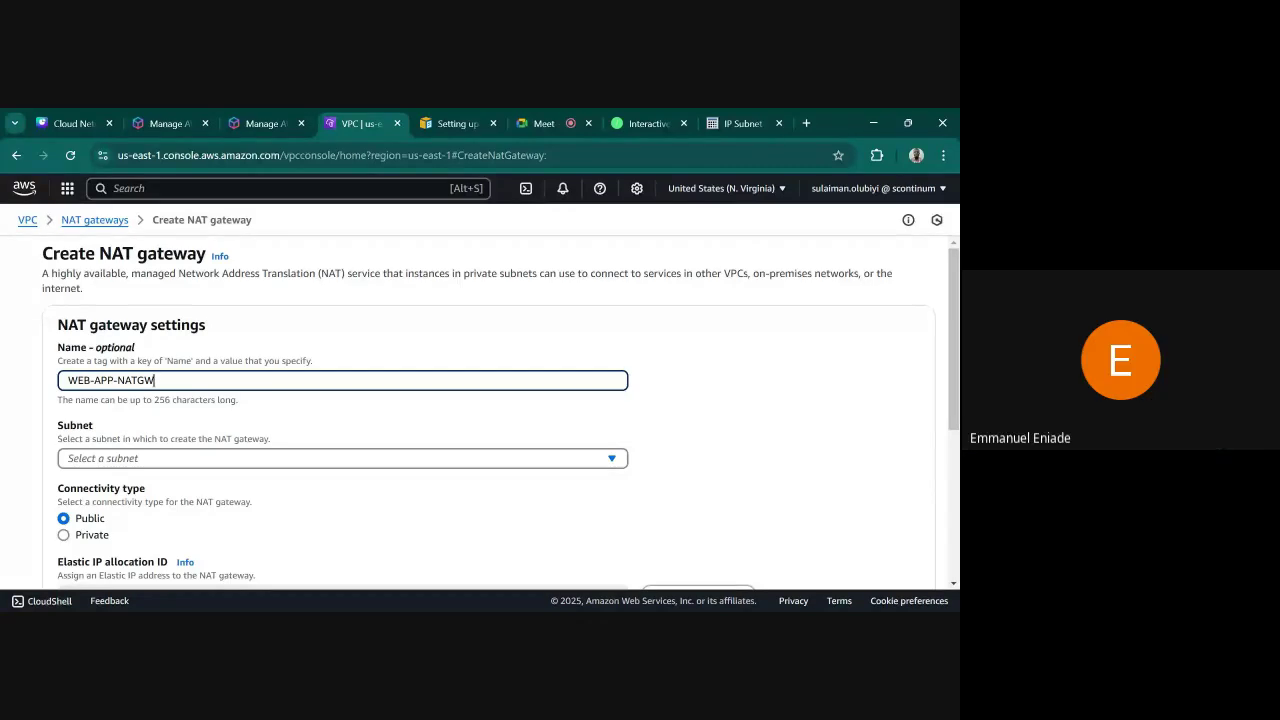
{"action": "left_click", "coordinate": [357, 462]}
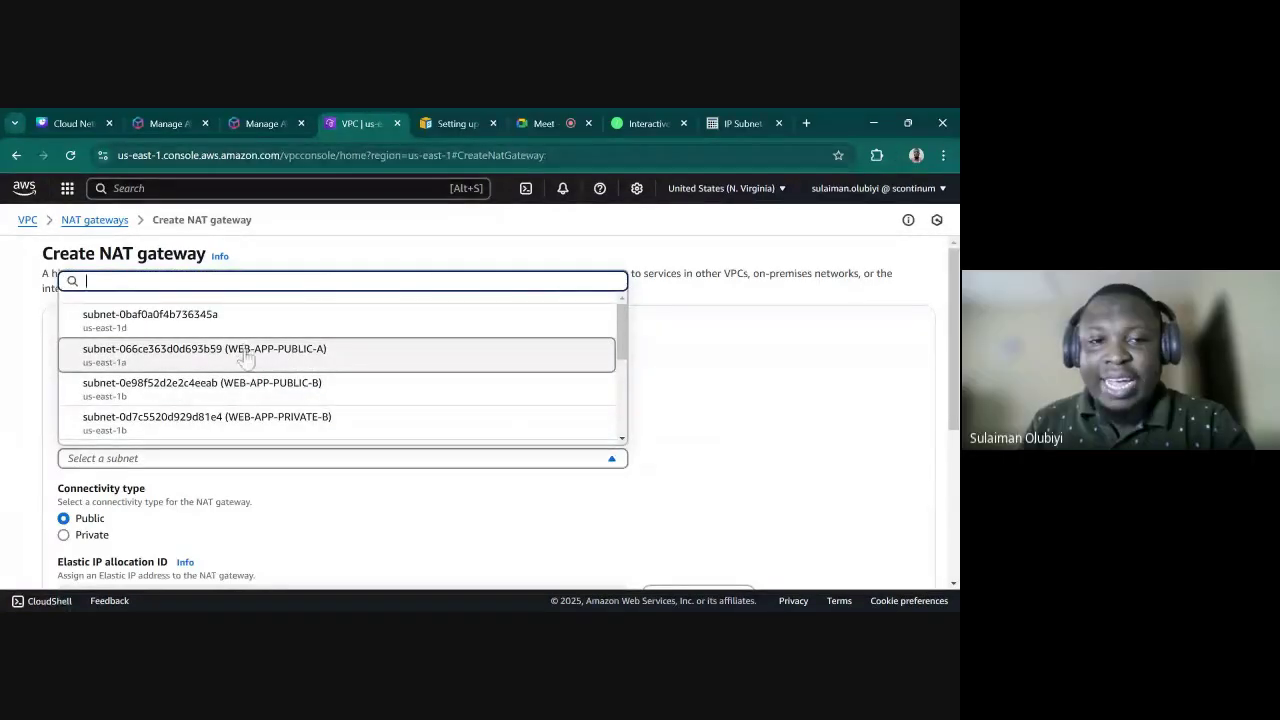
Place the NAT gateway in WEB-APP-PUBLIC-A and confirm no Elastic IP exists yet.
{"action": "left_click", "coordinate": [238, 360]}
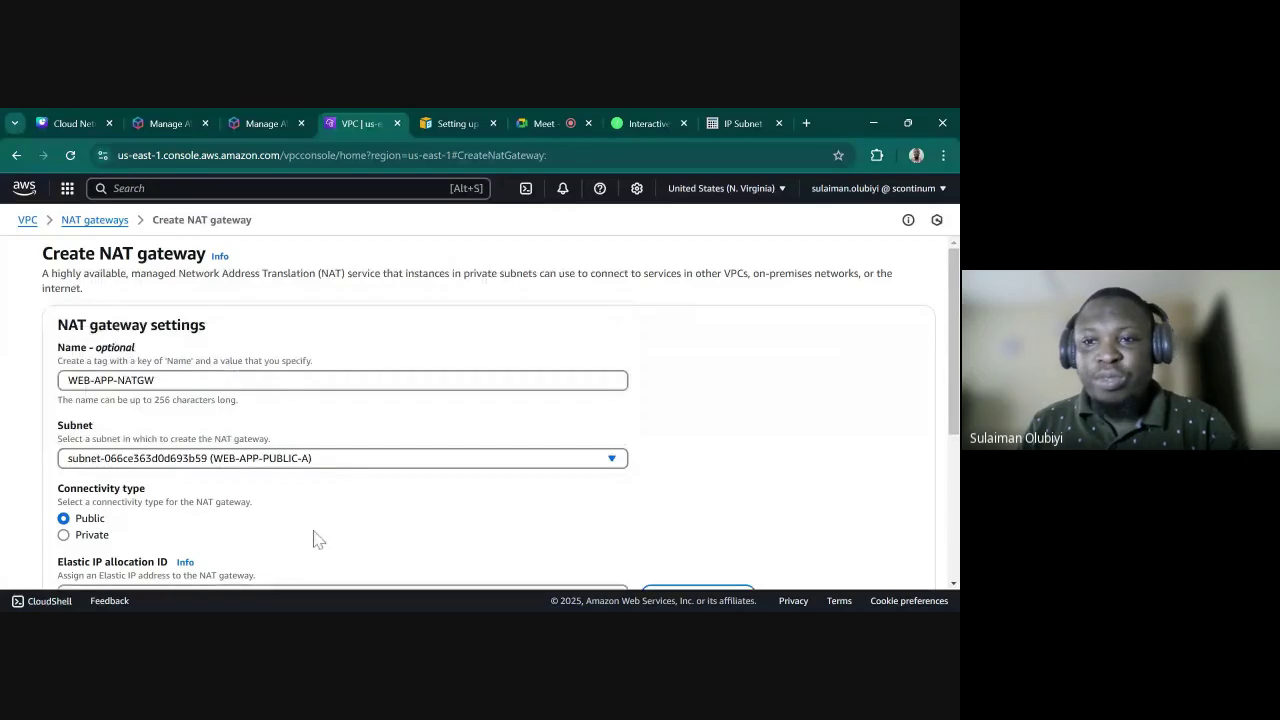
{"action": "scroll", "coordinate": [313, 525], "scroll_direction": "down", "scroll_amount": 1}
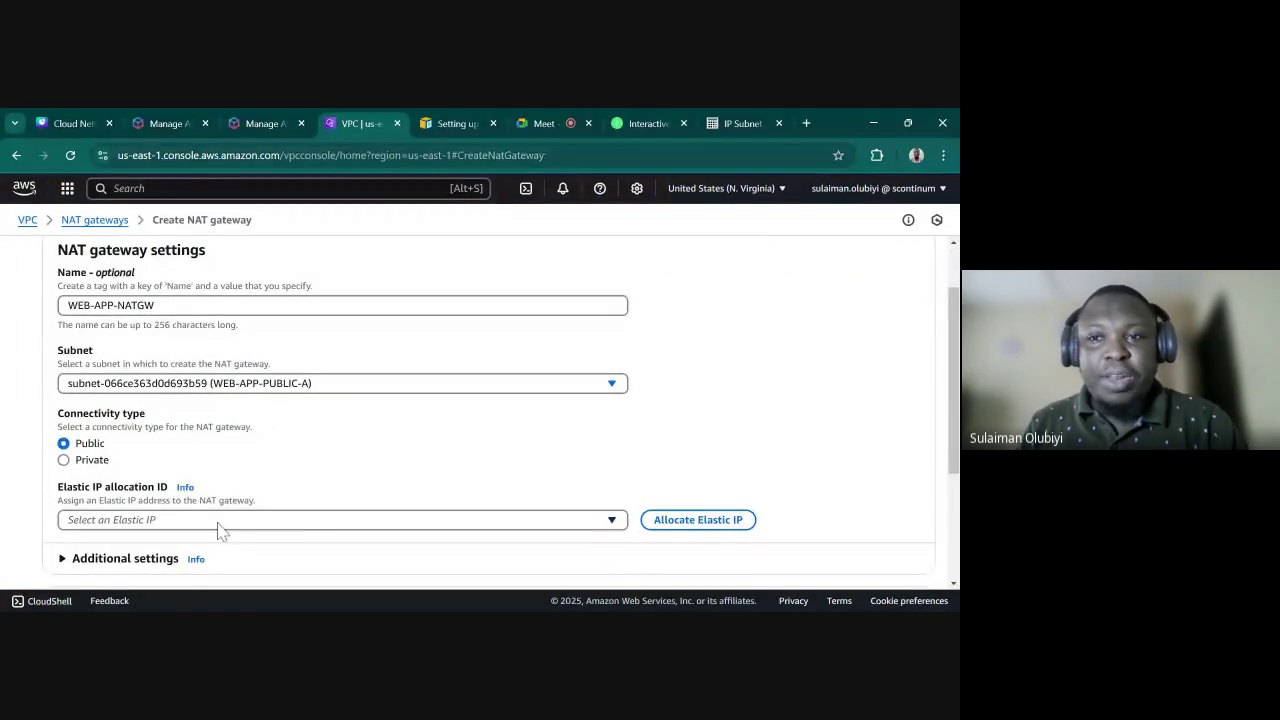
{"action": "left_click", "coordinate": [186, 521]}
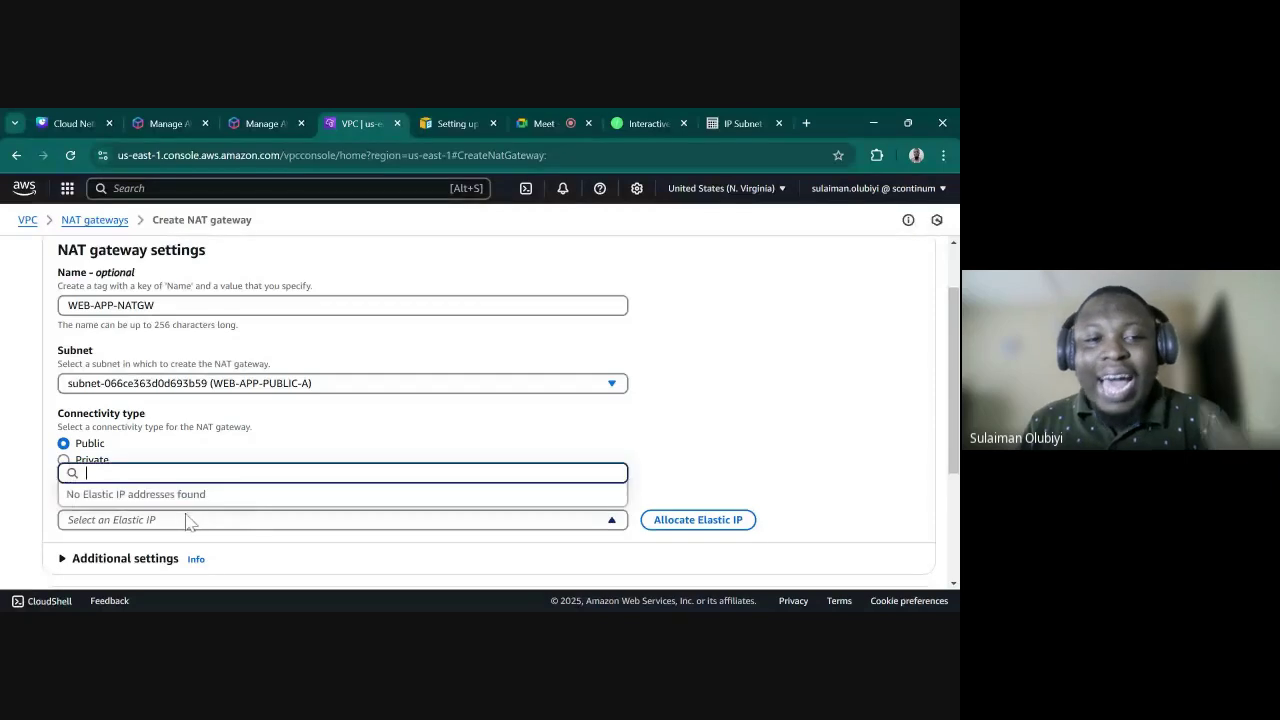
{"action": "left_click", "coordinate": [702, 444]}
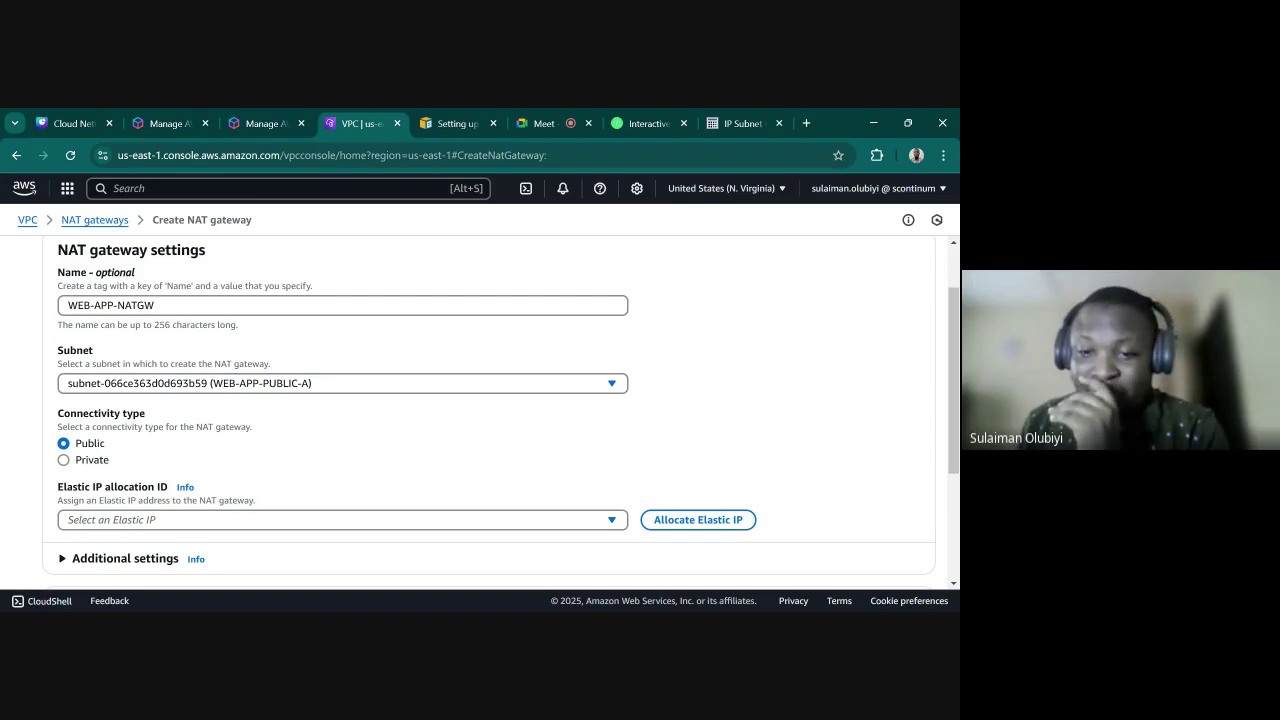
Allocate a new Elastic IP and create NAT gateway WEB-APP-NATGW with it.
{"action": "left_click", "coordinate": [700, 520]}
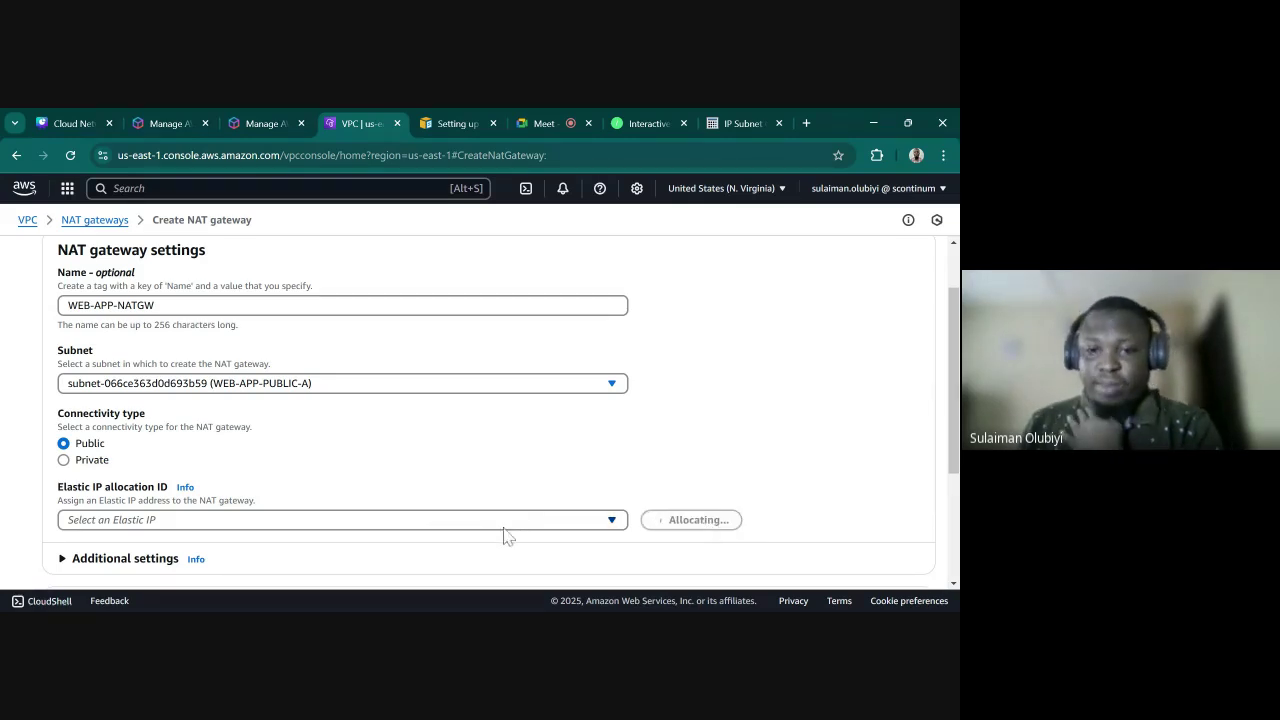
{"action": "left_click", "coordinate": [432, 522]}
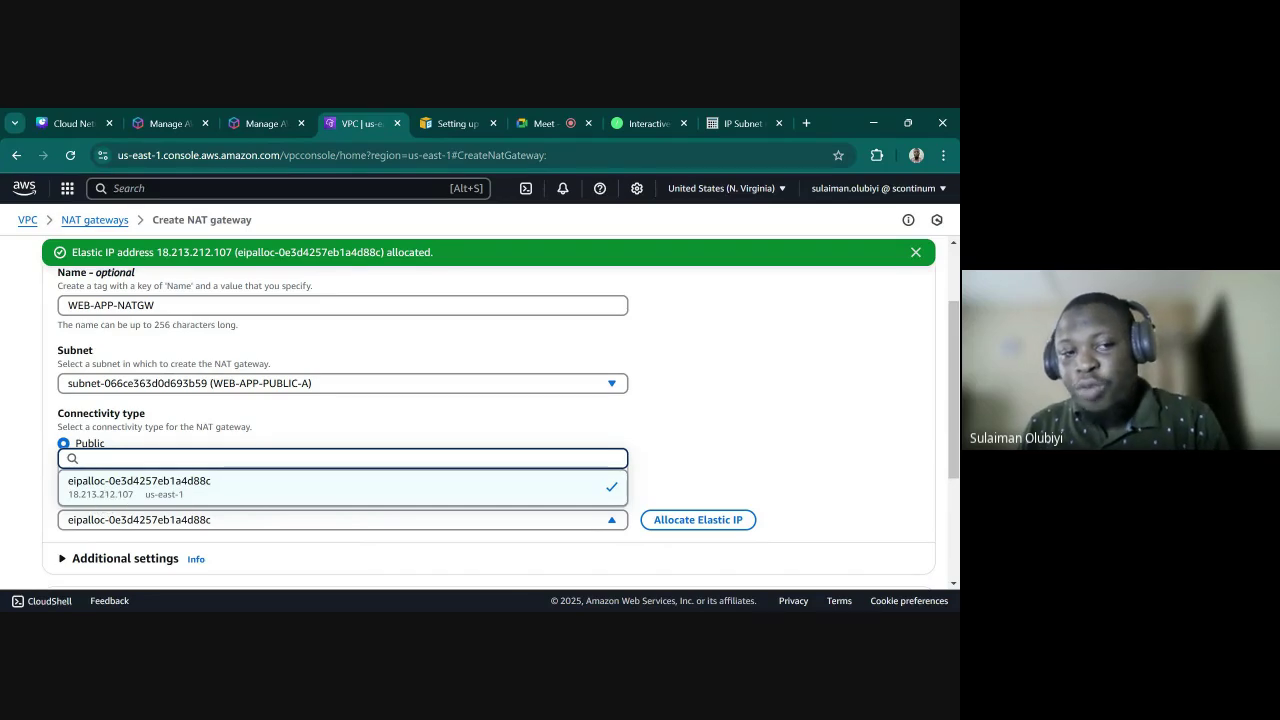
{"action": "left_click", "coordinate": [104, 490]}
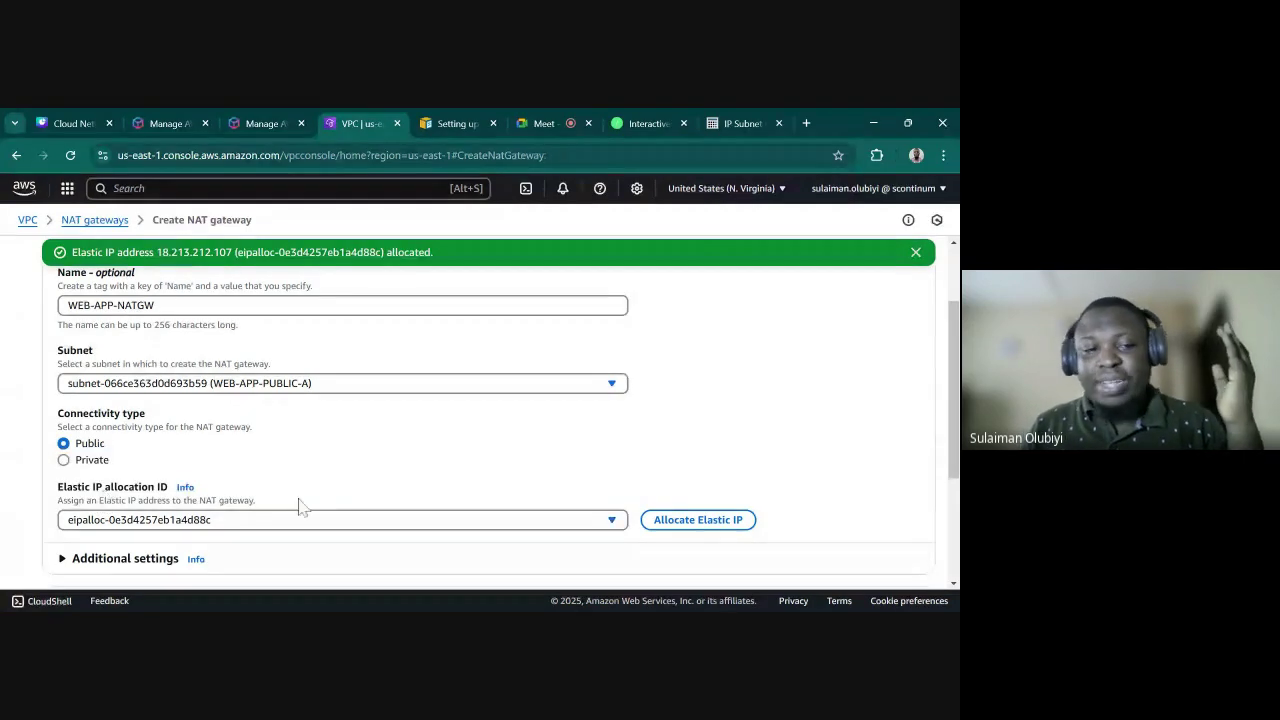
{"action": "scroll", "coordinate": [298, 507], "scroll_direction": "down", "scroll_amount": 3}
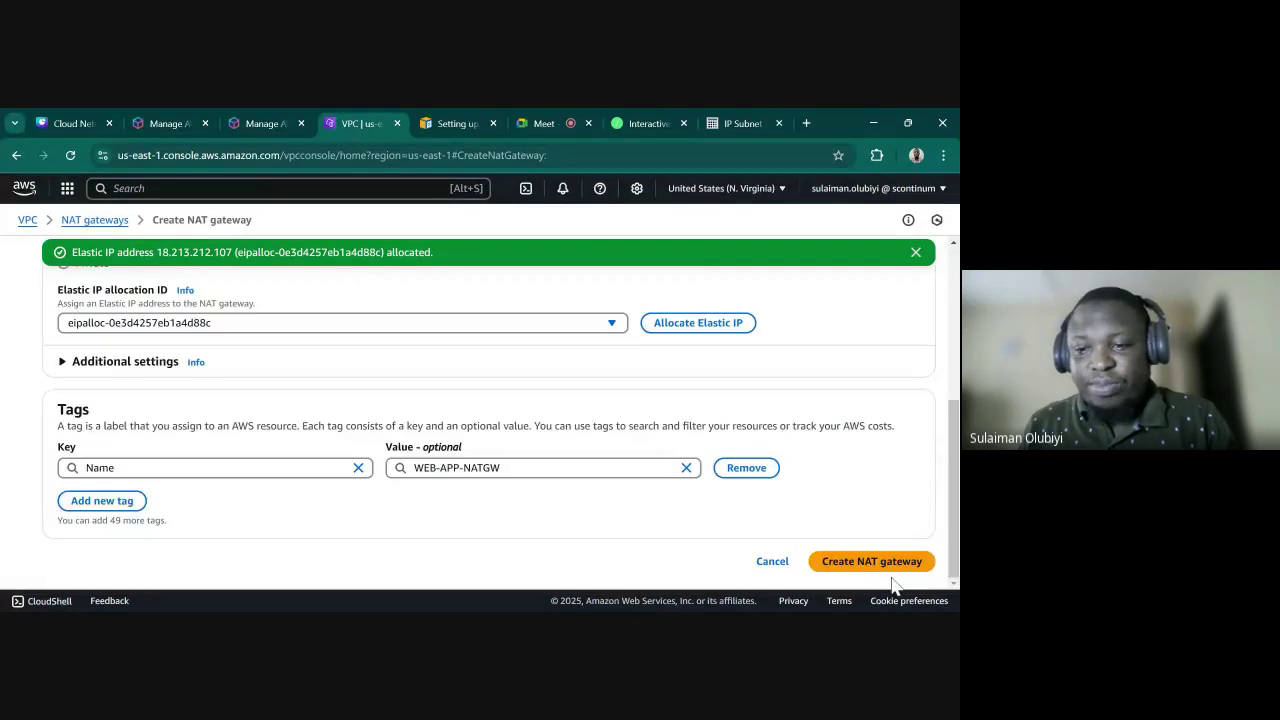
{"action": "left_click", "coordinate": [888, 568]}
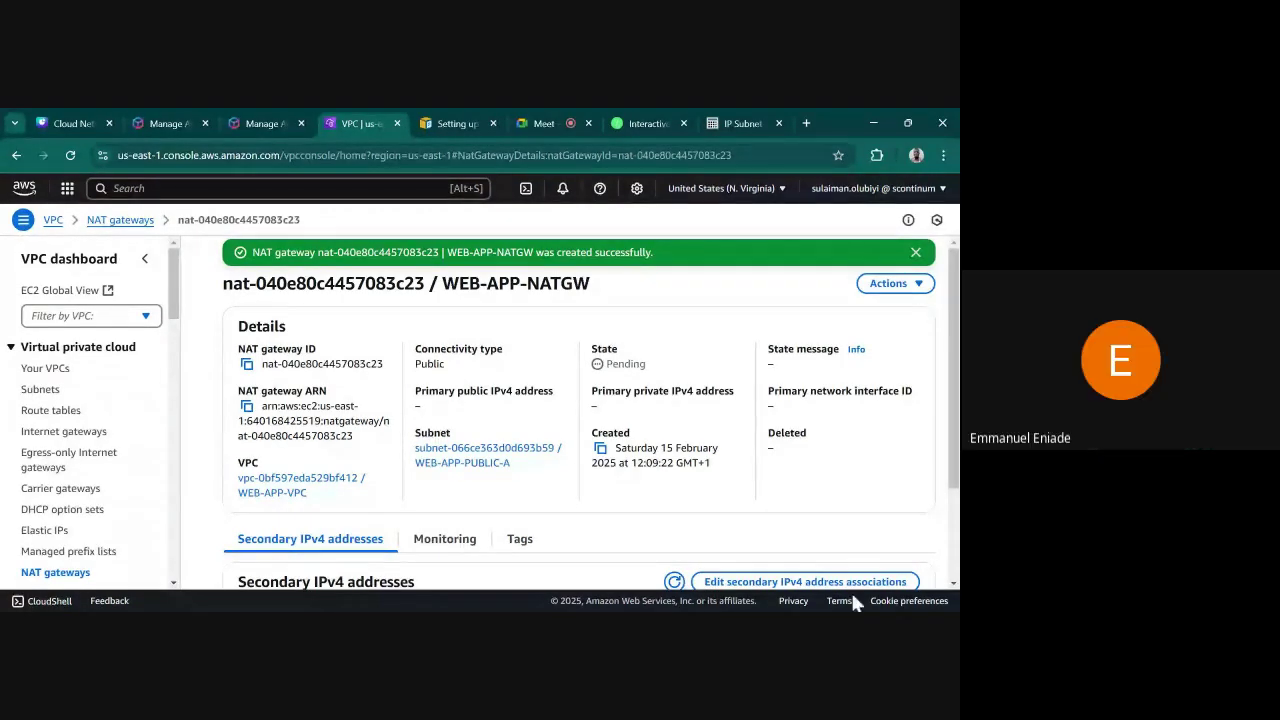
{"action": "scroll", "coordinate": [743, 515], "scroll_direction": "down", "scroll_amount": 2}
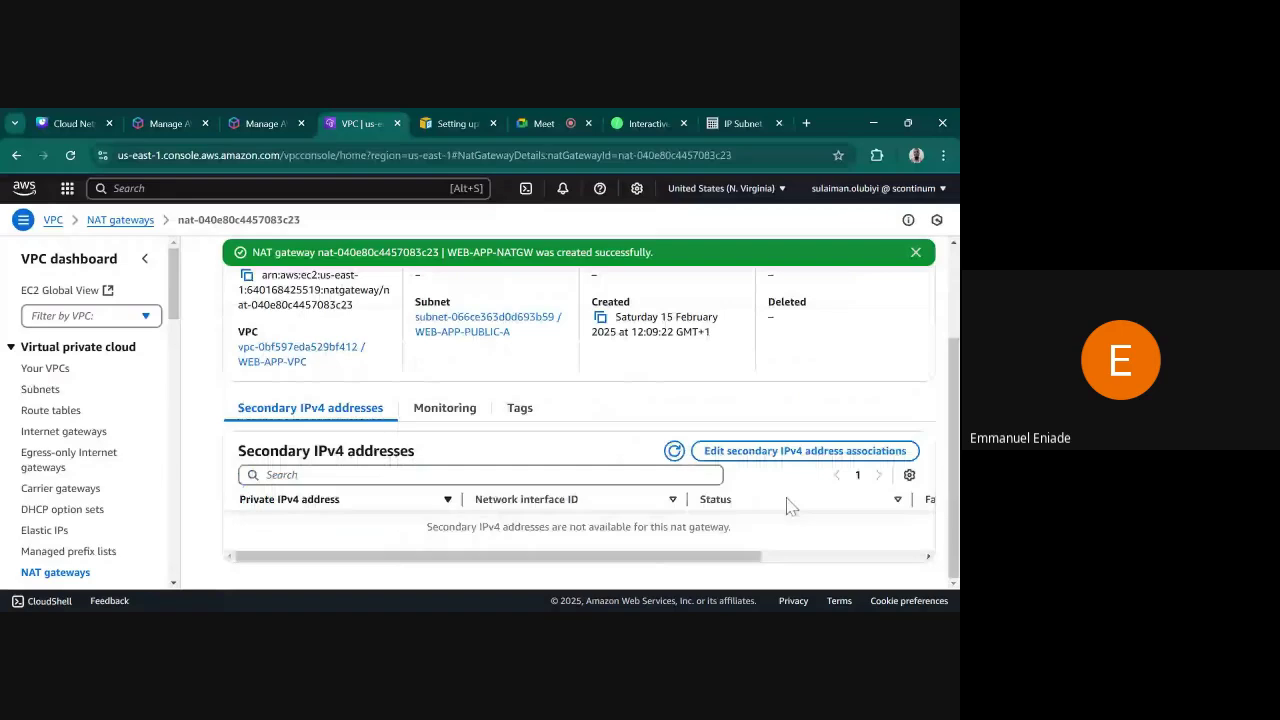
{"action": "scroll", "coordinate": [700, 495], "scroll_direction": "up", "scroll_amount": 2}
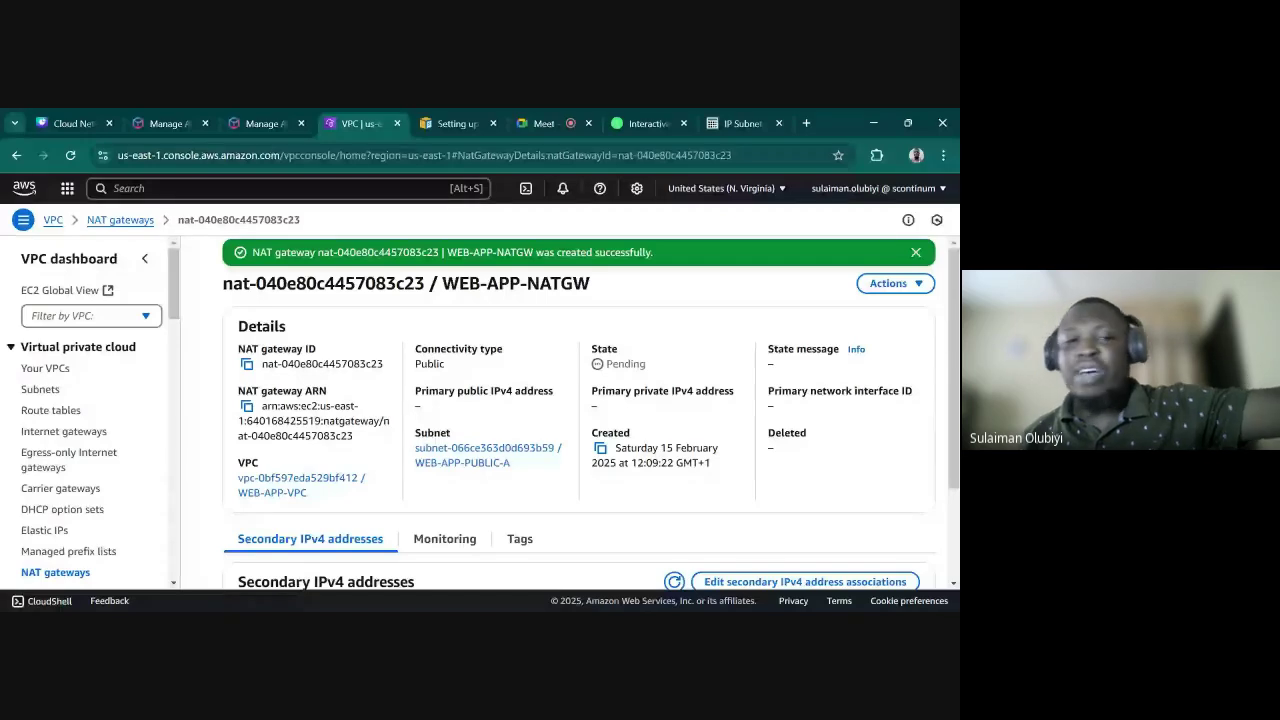
Open the Route tables list, which holds only main table rtb-013f1249db745d5ce.
{"action": "left_click", "coordinate": [50, 411]}
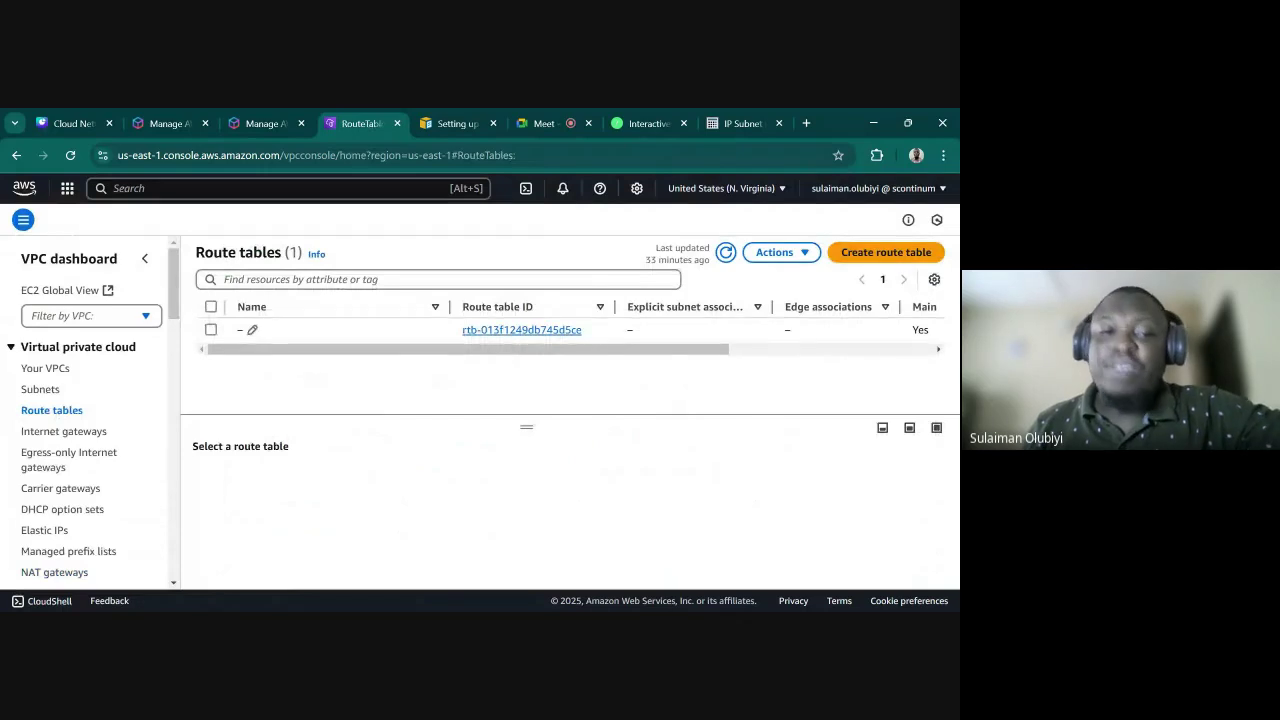
{"action": "left_click_drag", "start_coordinate": [540, 418], "coordinate": [575, 460]}
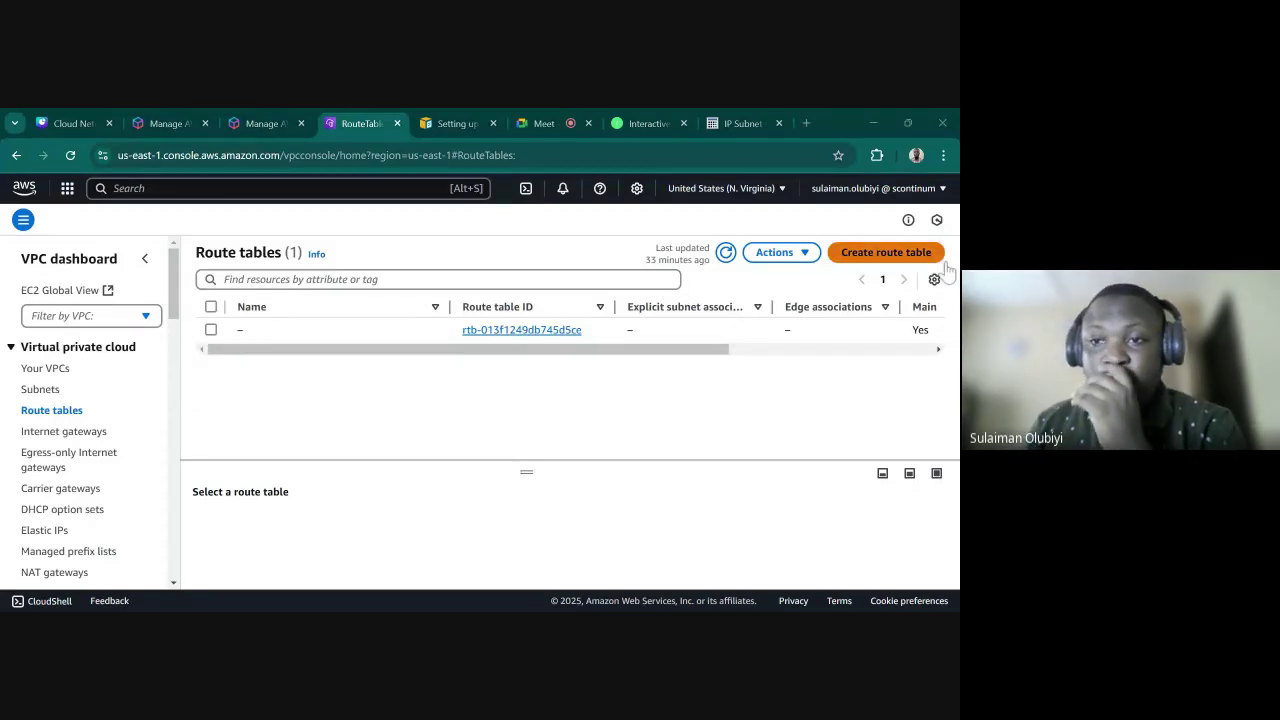
Fill in a new route table named WEB-APP-PUBLIC-RT inside WEB-APP-VPC.
{"action": "left_click", "coordinate": [889, 256]}
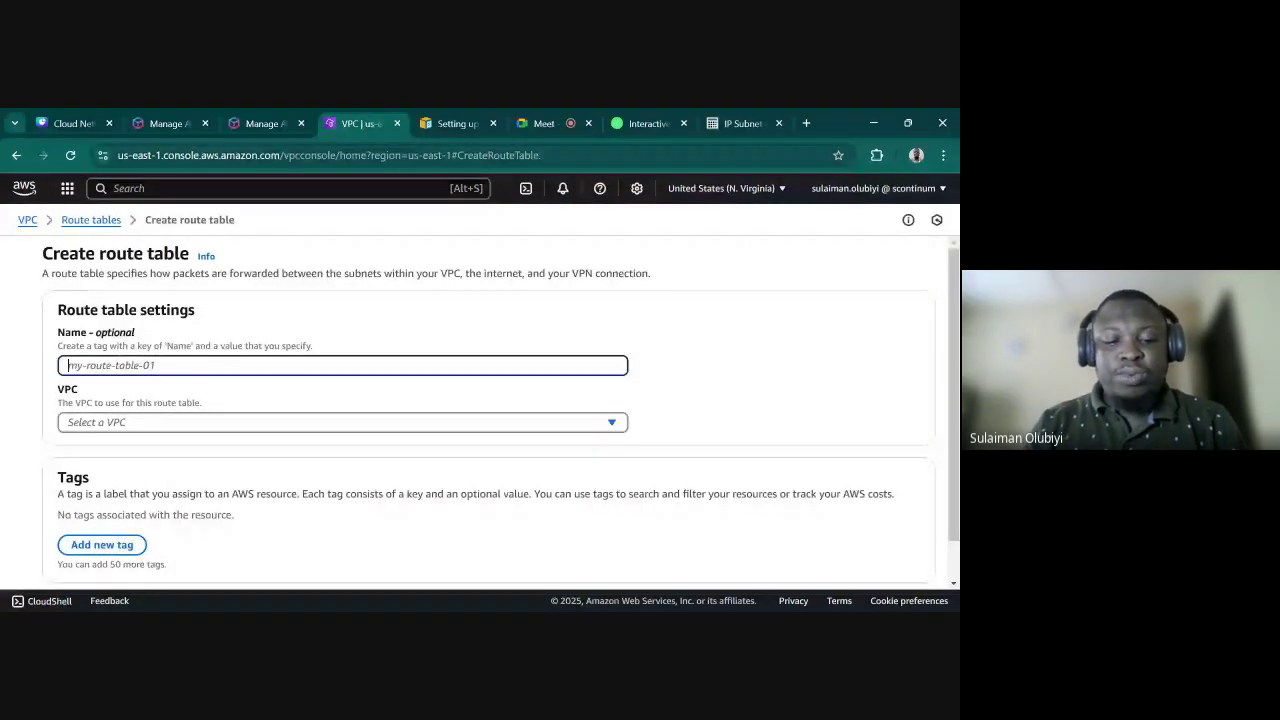
{"action": "type", "text": "WEB-APP"}
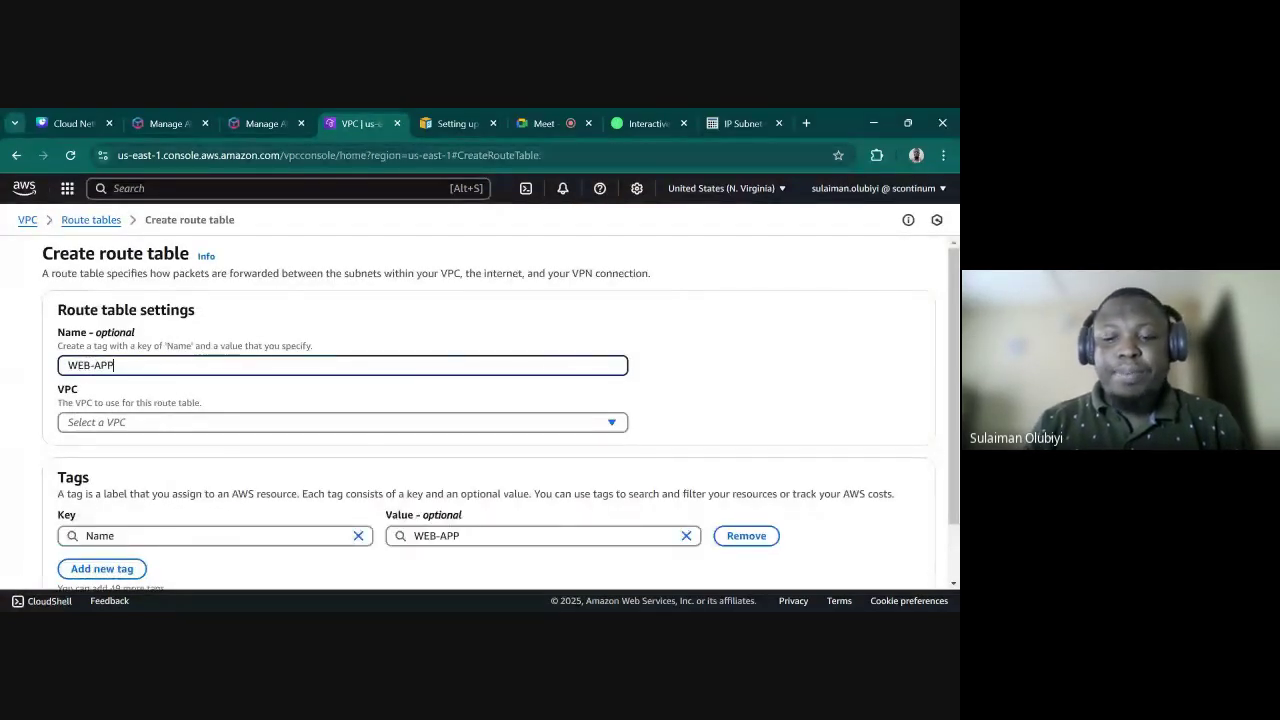
{"action": "type", "text": "-PU"}
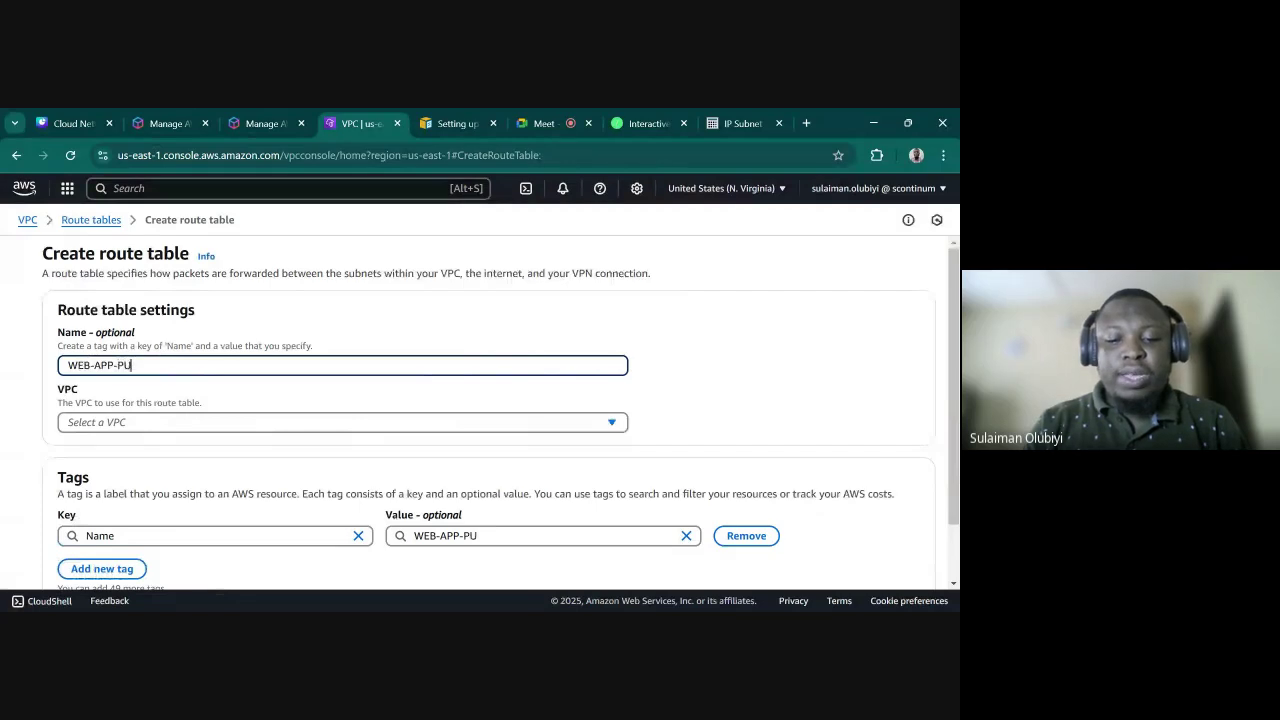
{"action": "type", "text": "BLICT"}
{"action": "key", "text": "BackSpace"}
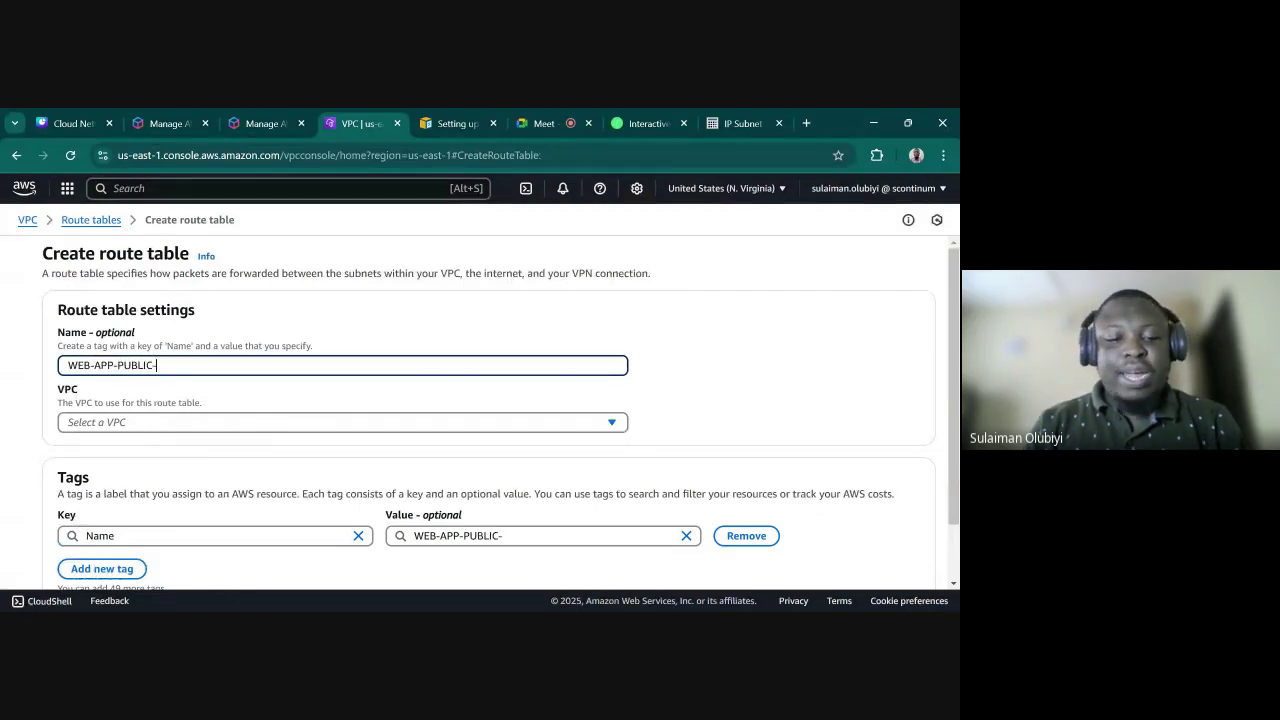
{"action": "type", "text": "-RT"}
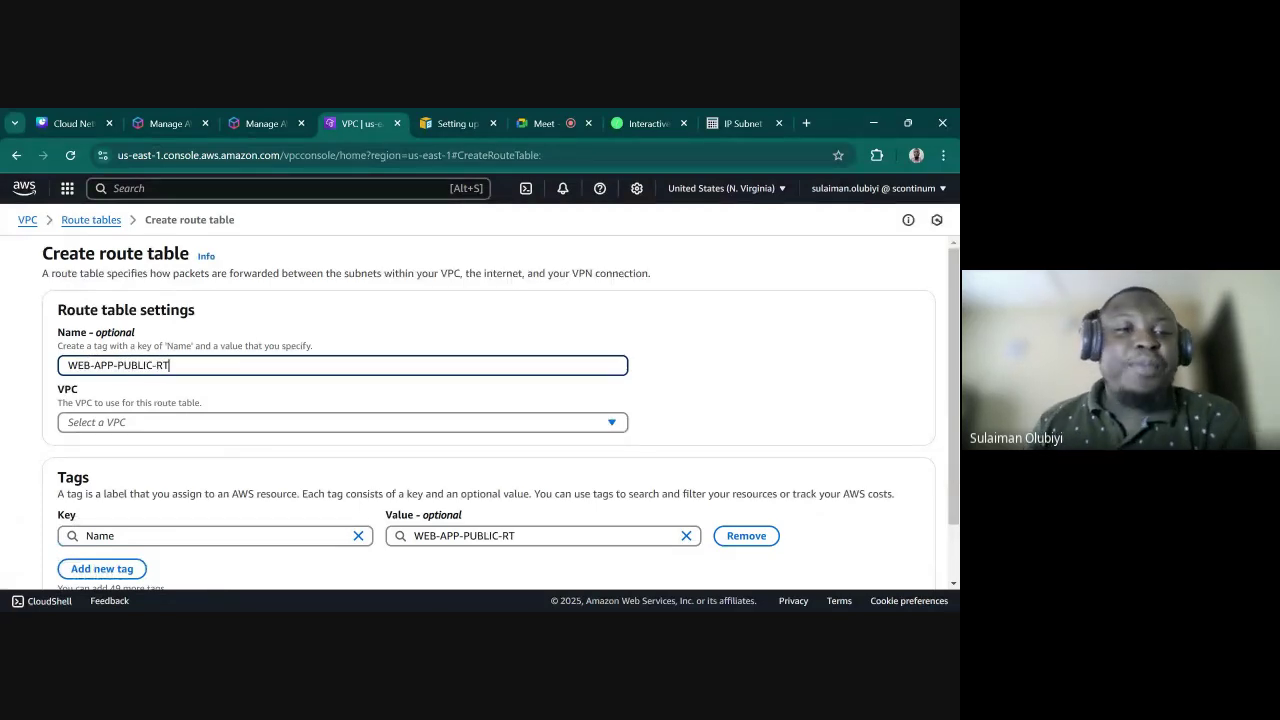
{"action": "left_click", "coordinate": [185, 422]}
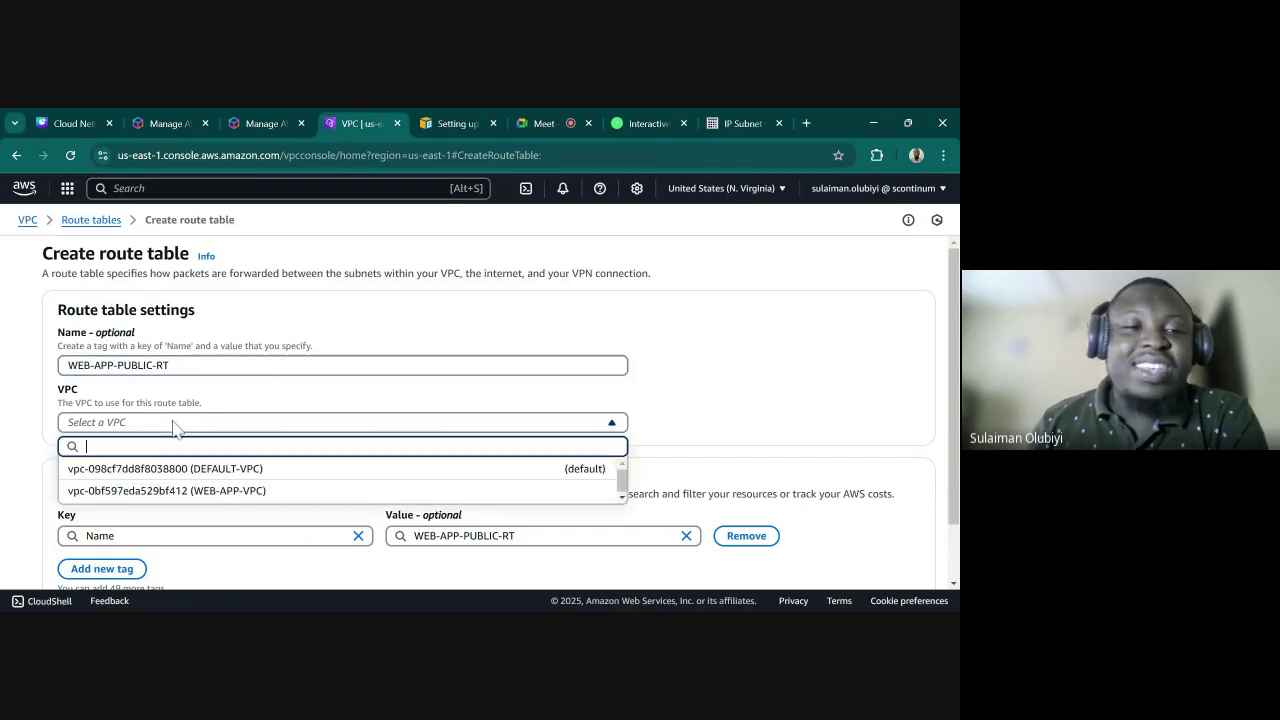
{"action": "left_click", "coordinate": [219, 492]}
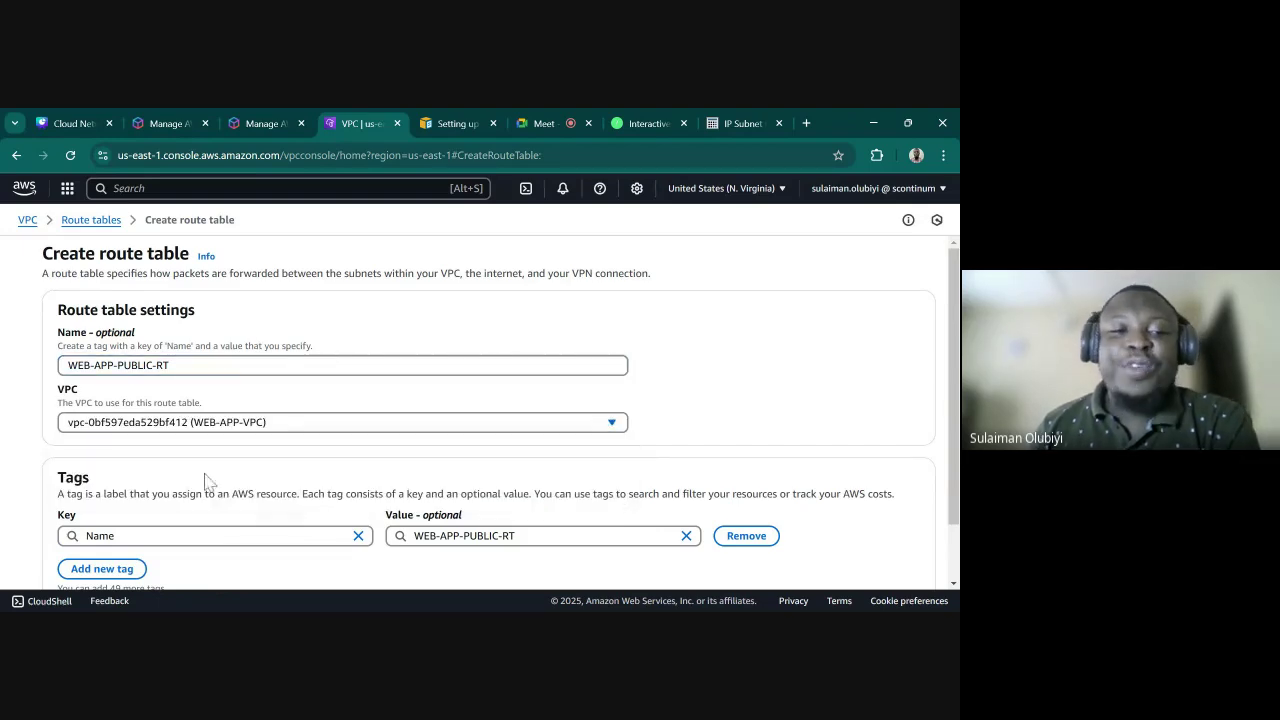
{"action": "scroll", "coordinate": [380, 526], "scroll_direction": "down", "scroll_amount": 1}
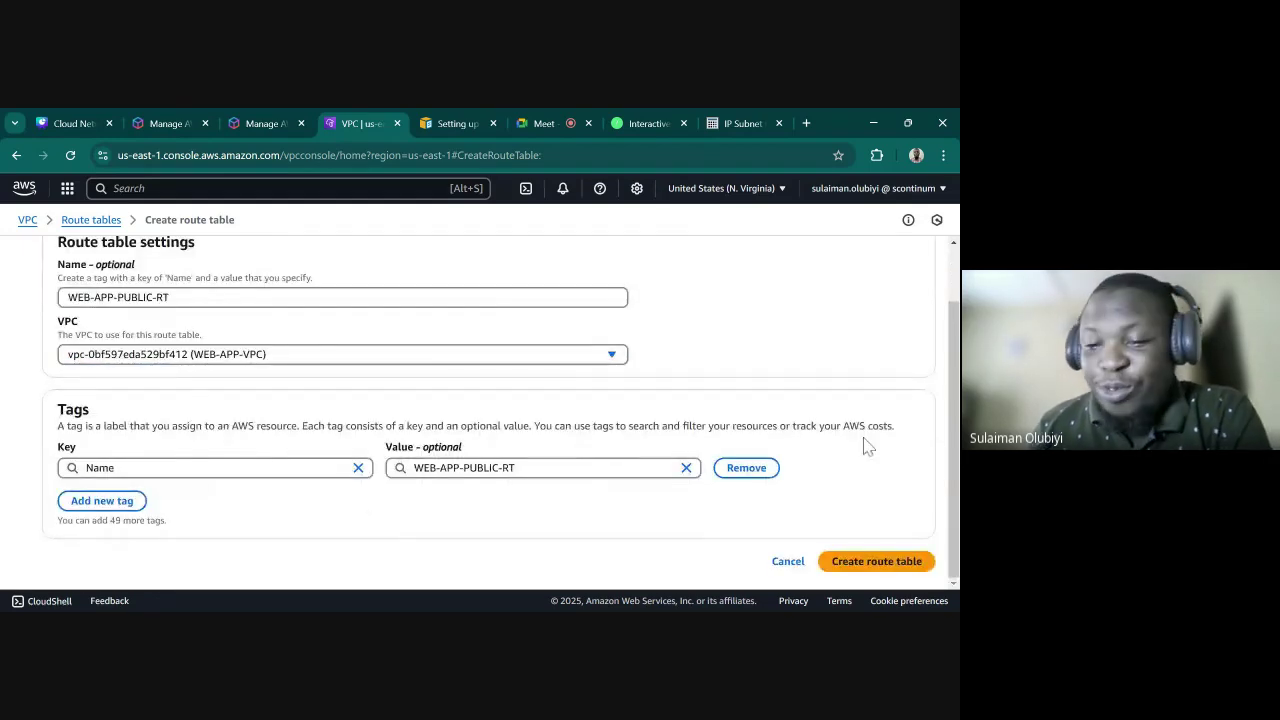
Create WEB-APP-PUBLIC-RT and explicitly associate subnets WEB-APP-PUBLIC-A and WEB-APP-PUBLIC-B.
{"action": "left_click", "coordinate": [885, 566]}
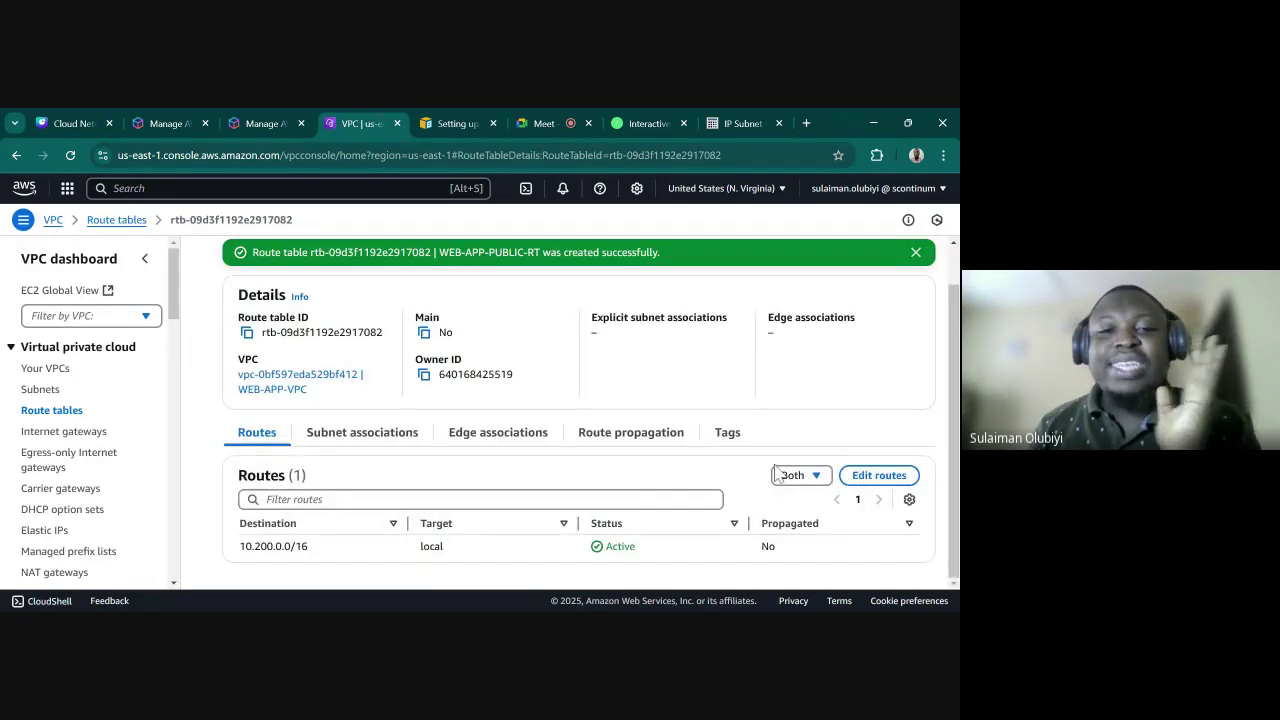
{"action": "left_click", "coordinate": [390, 444]}
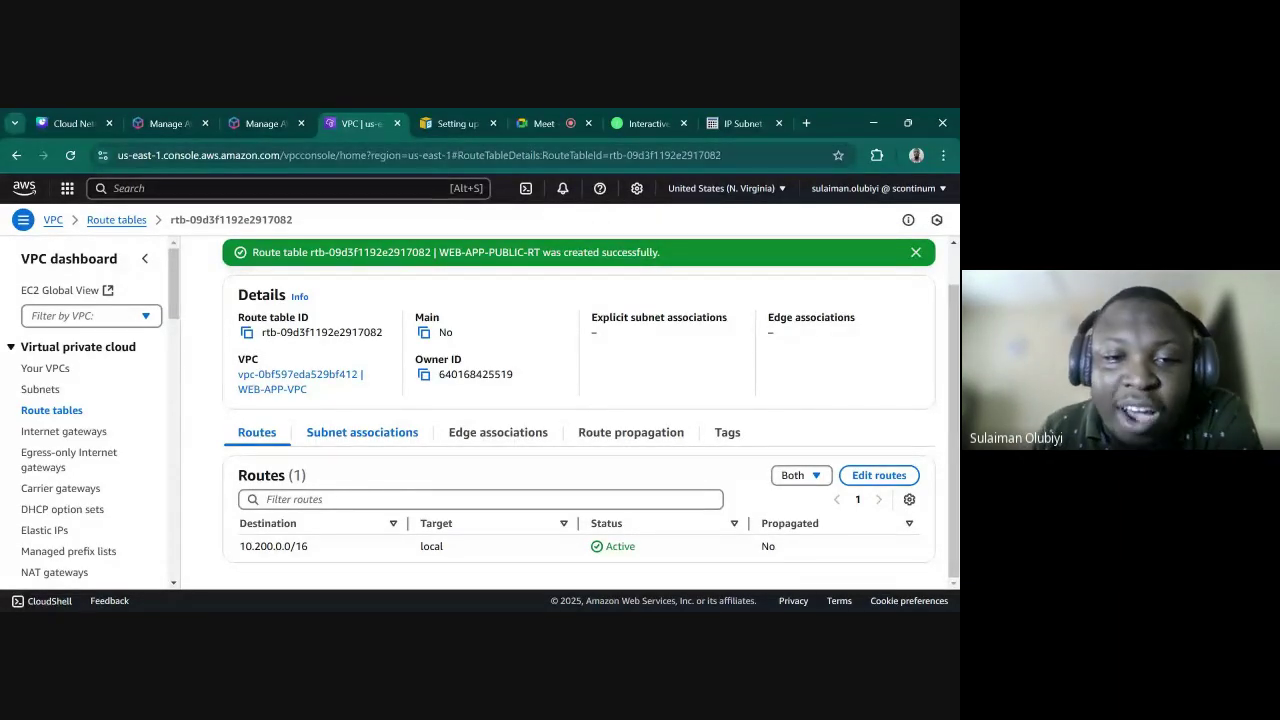
{"action": "left_click", "coordinate": [372, 435]}
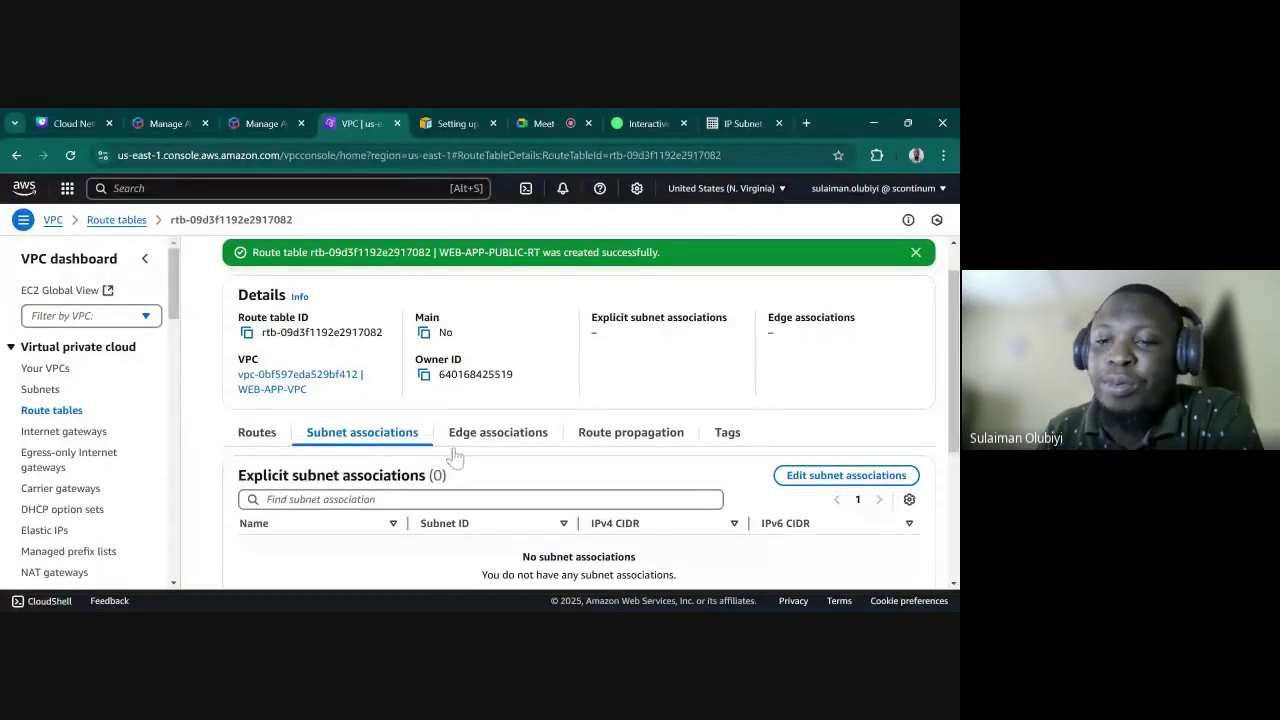
{"action": "left_click", "coordinate": [846, 476]}
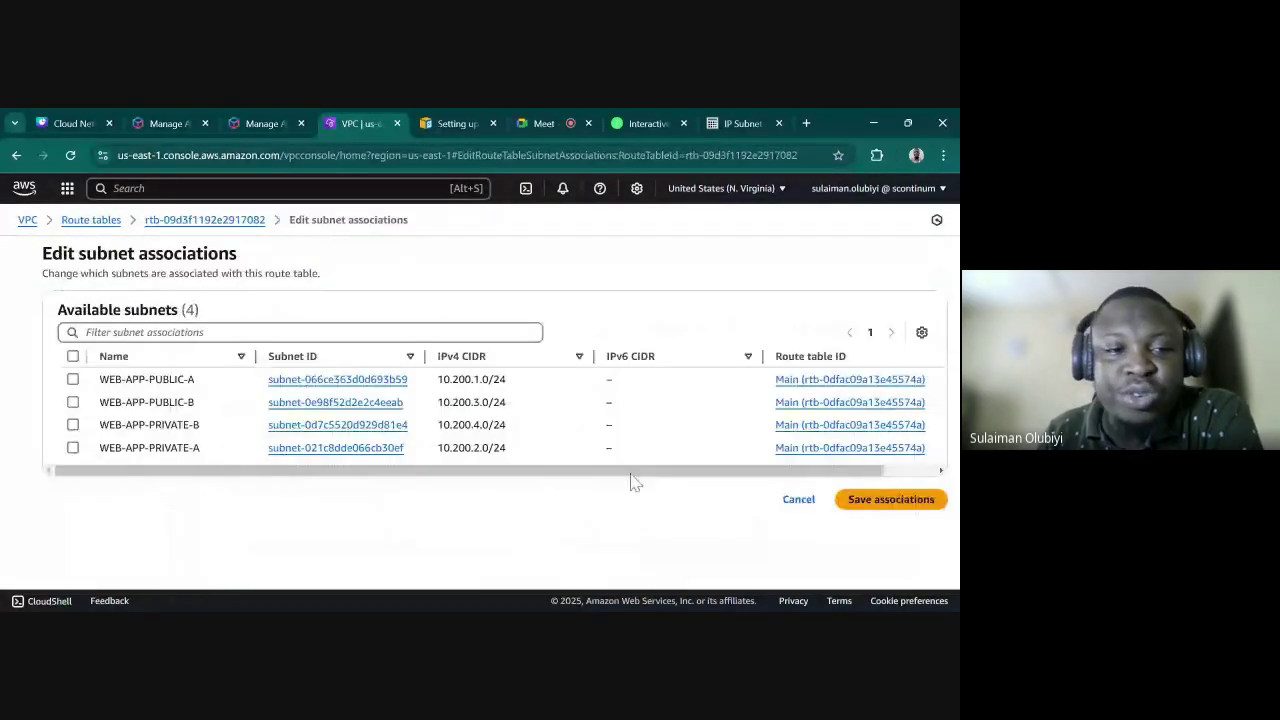
{"action": "left_click", "coordinate": [72, 379]}
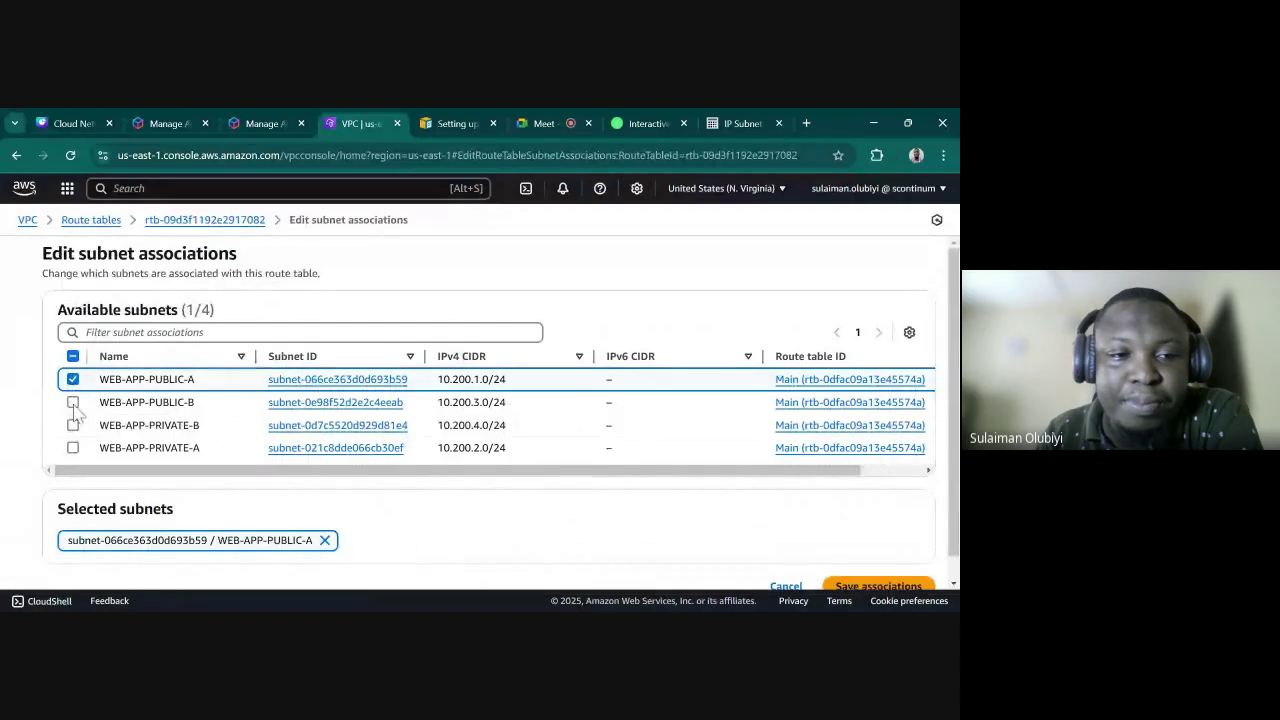
{"action": "left_click", "coordinate": [73, 402]}
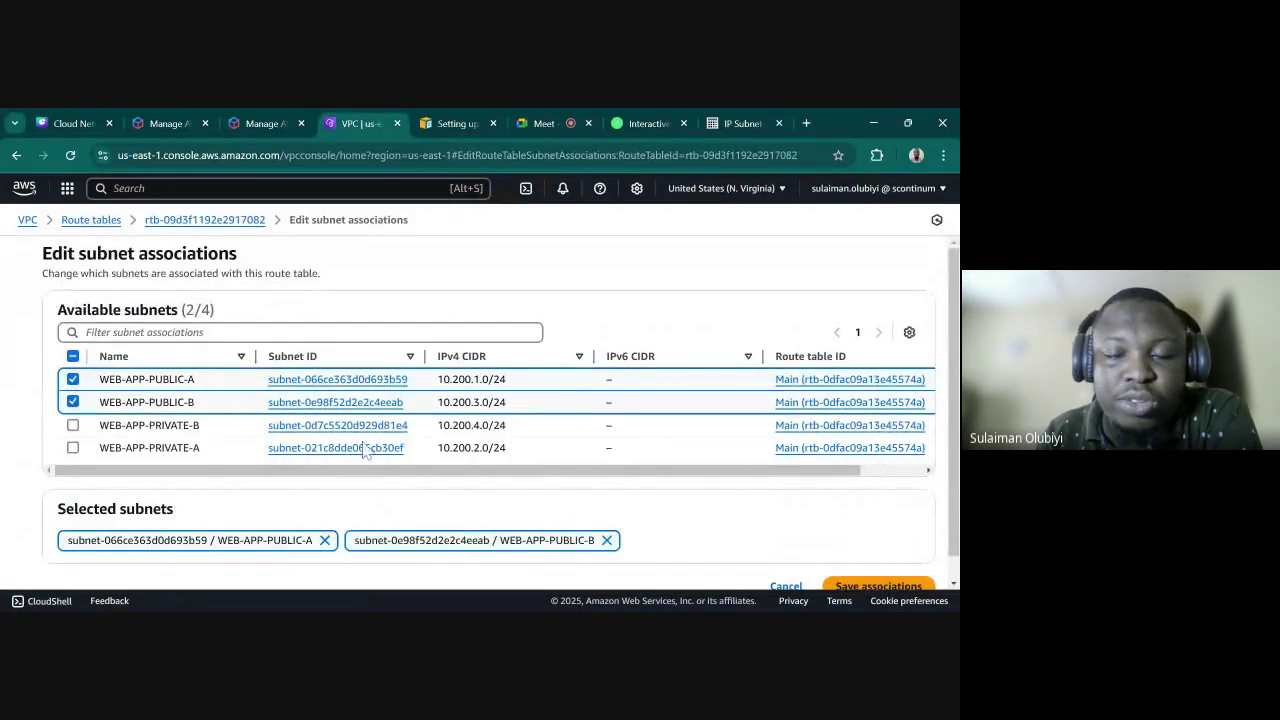
{"action": "left_click", "coordinate": [841, 583]}
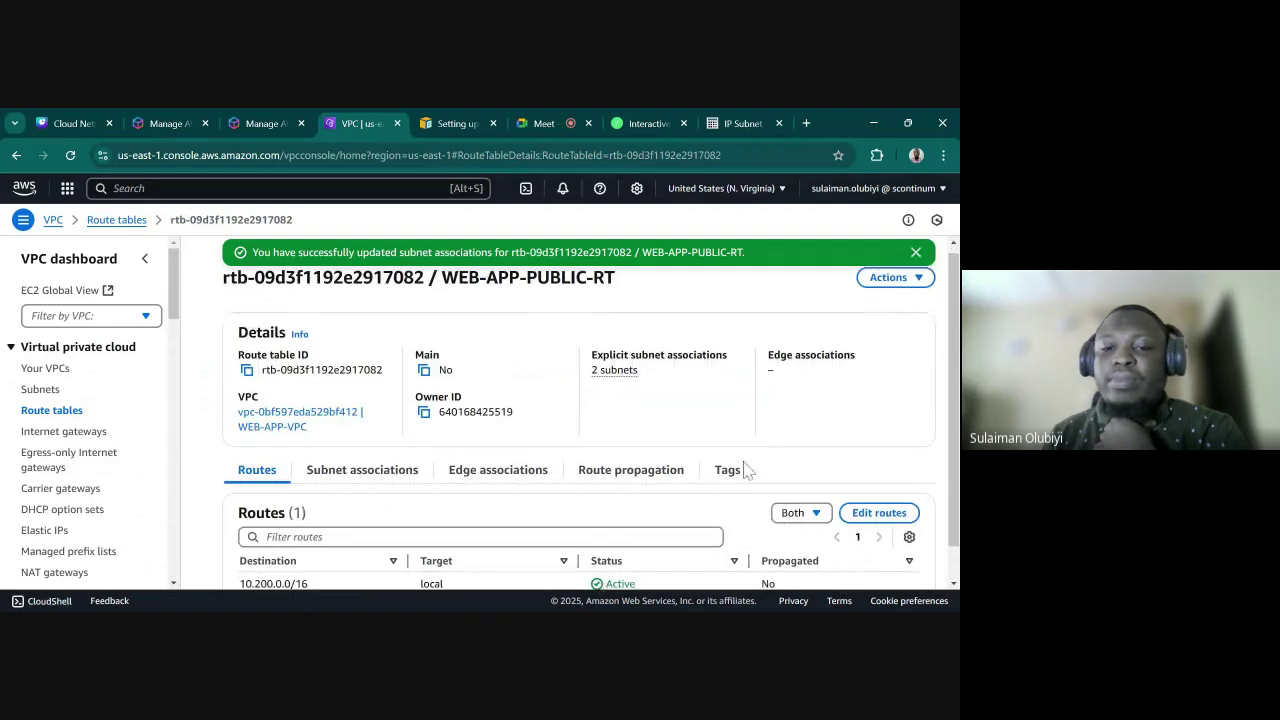
Verify the two public subnet associations and the local 10.200.0.0/16 route, then edit routes.
{"action": "scroll", "coordinate": [749, 471], "scroll_direction": "down", "scroll_amount": 1}
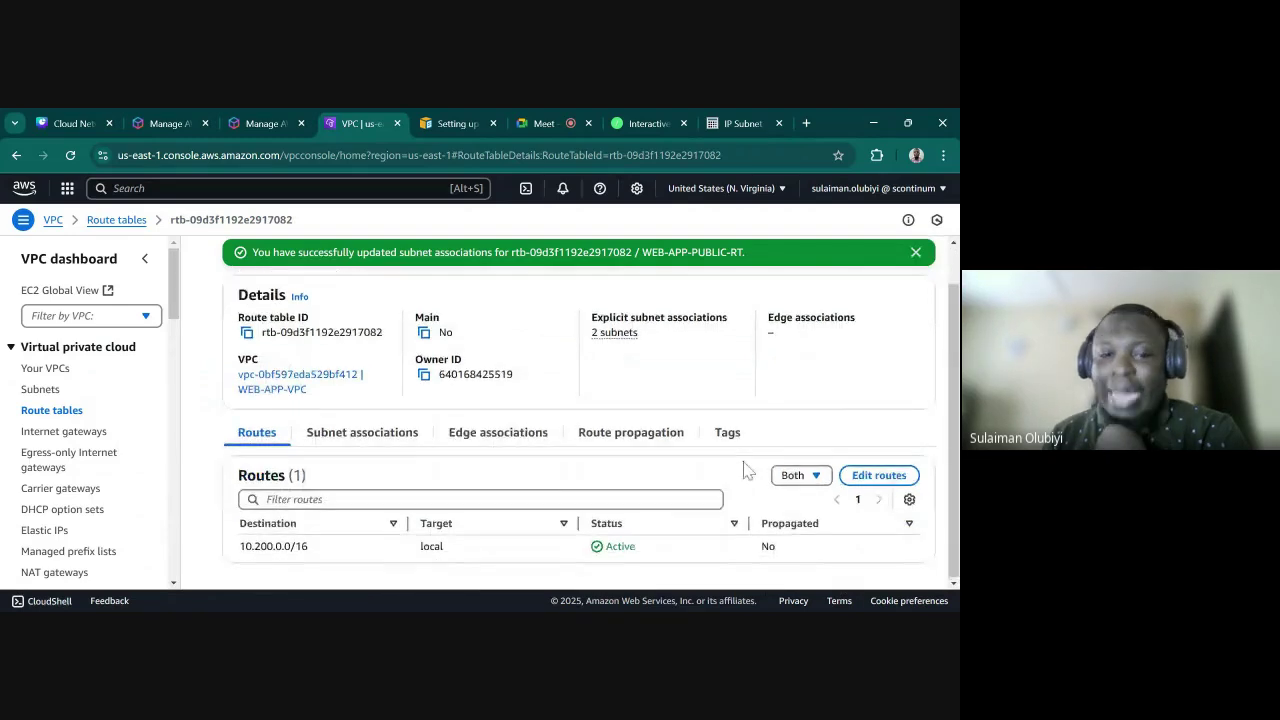
{"action": "left_click", "coordinate": [375, 440]}
{"action": "scroll", "coordinate": [385, 550], "scroll_direction": "down", "scroll_amount": 1}
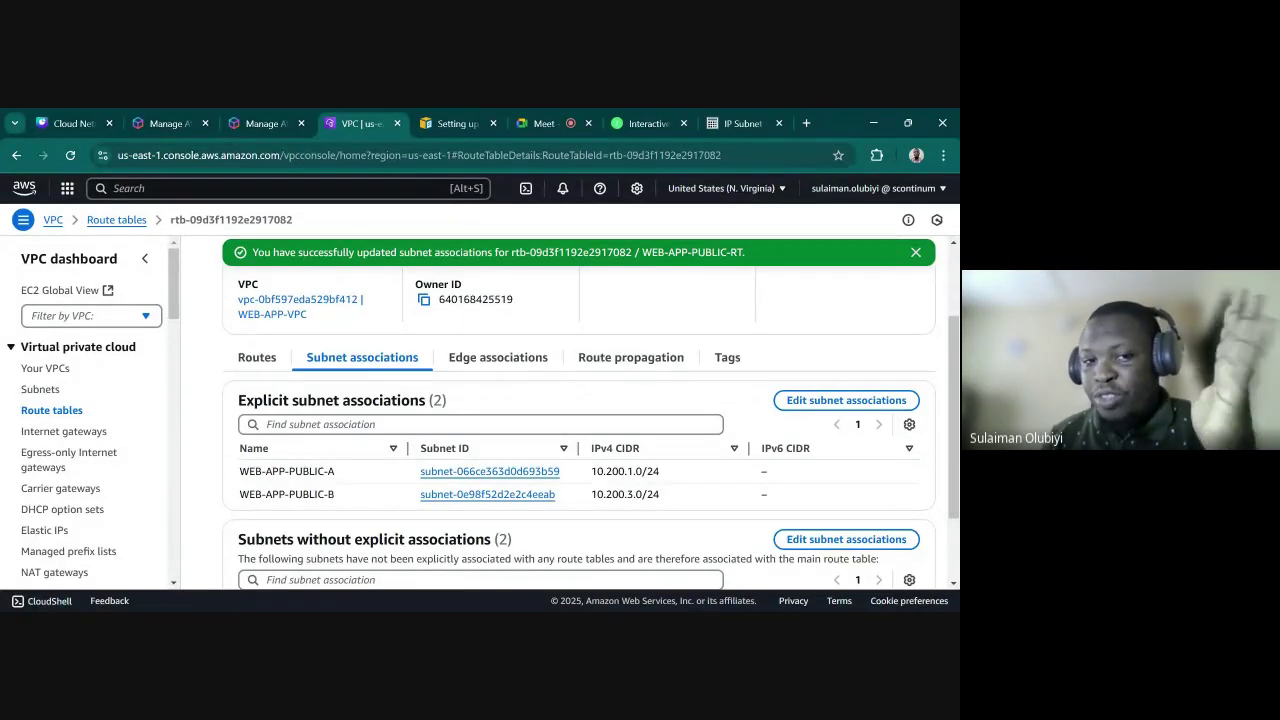
{"action": "scroll", "coordinate": [580, 420], "scroll_direction": "up", "scroll_amount": 1}
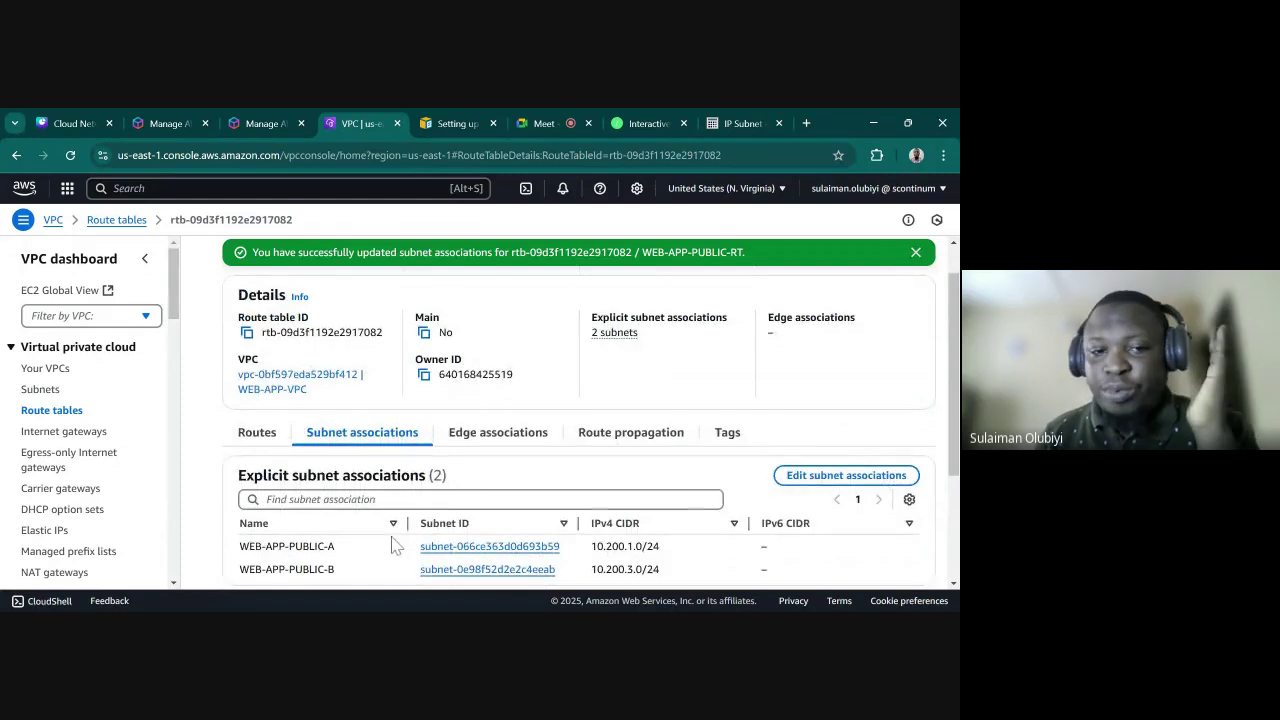
{"action": "left_click", "coordinate": [259, 438]}
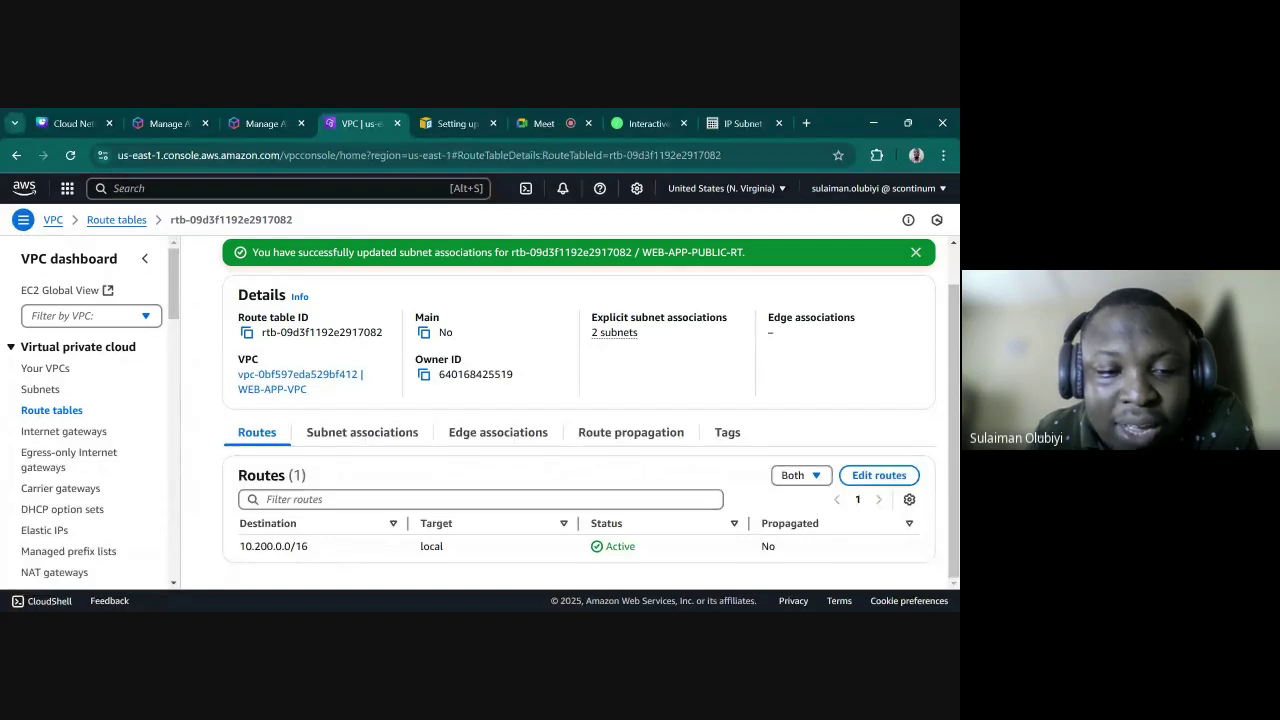
{"action": "left_click_drag", "start_coordinate": [238, 546], "coordinate": [318, 556]}
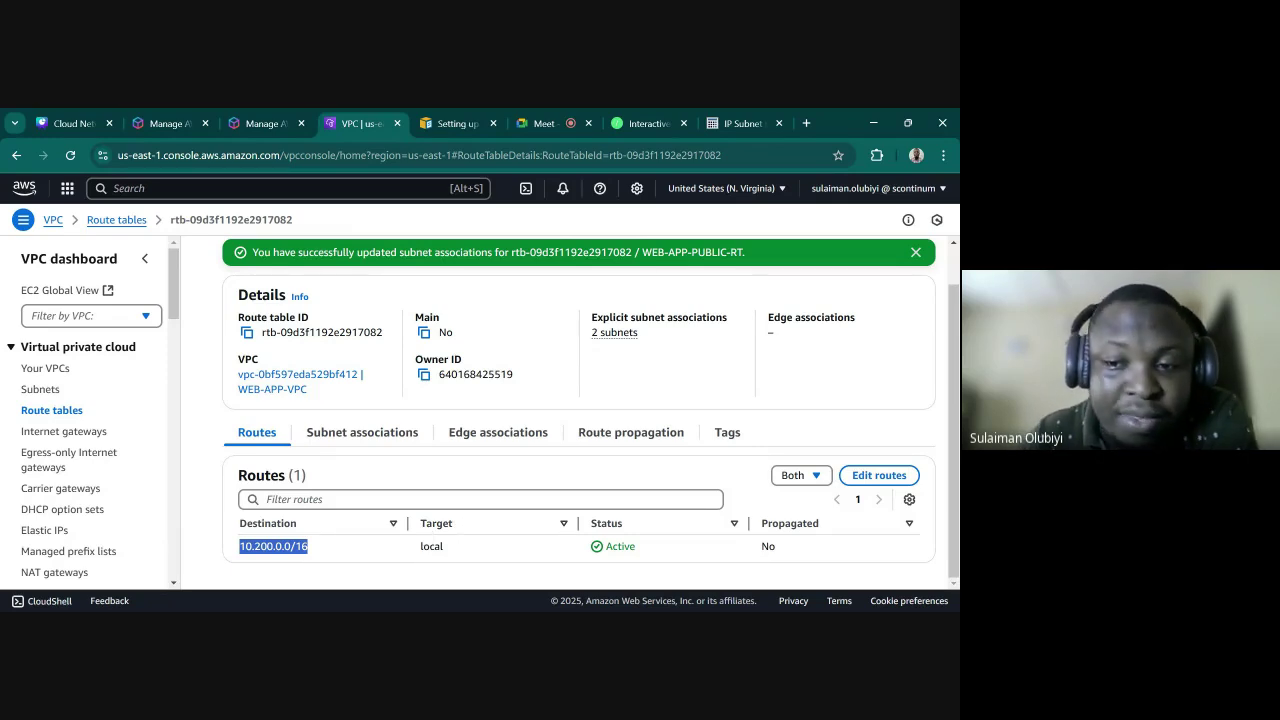
{"action": "left_click", "coordinate": [882, 477]}
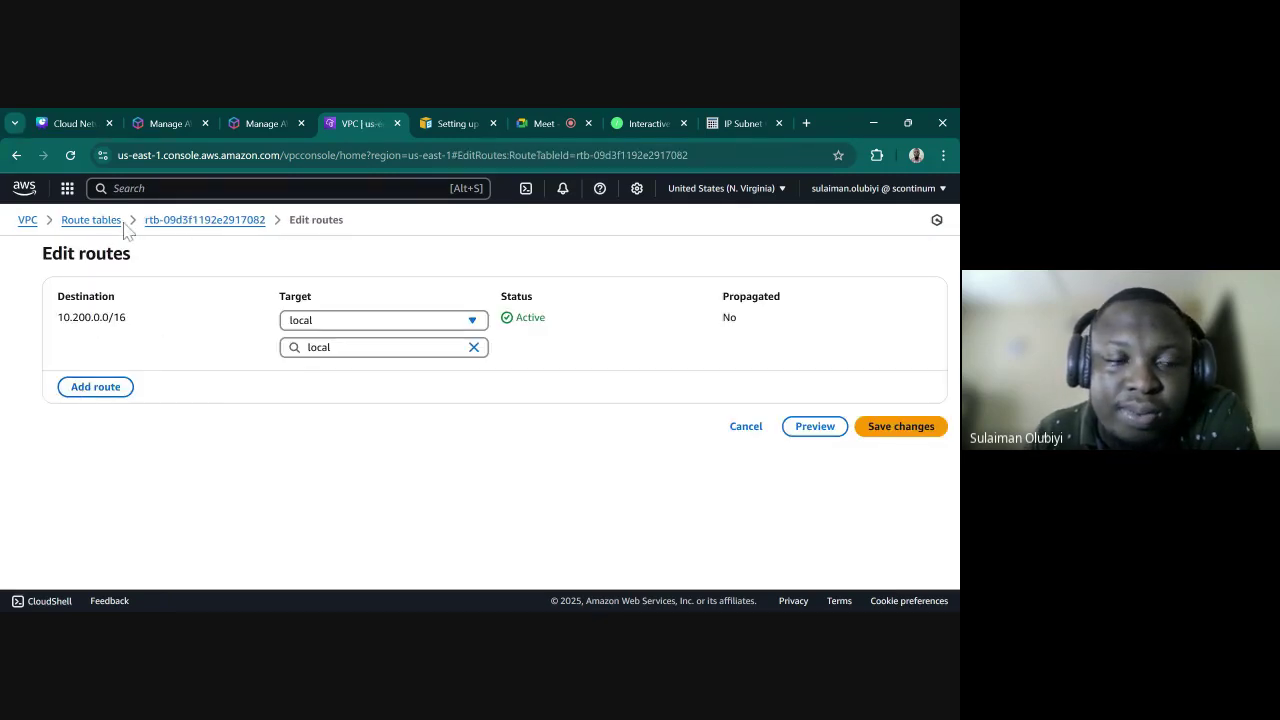
Reselect WEB-APP-PUBLIC-RT from the route tables list and open its routes for editing.
{"action": "left_click", "coordinate": [91, 220]}
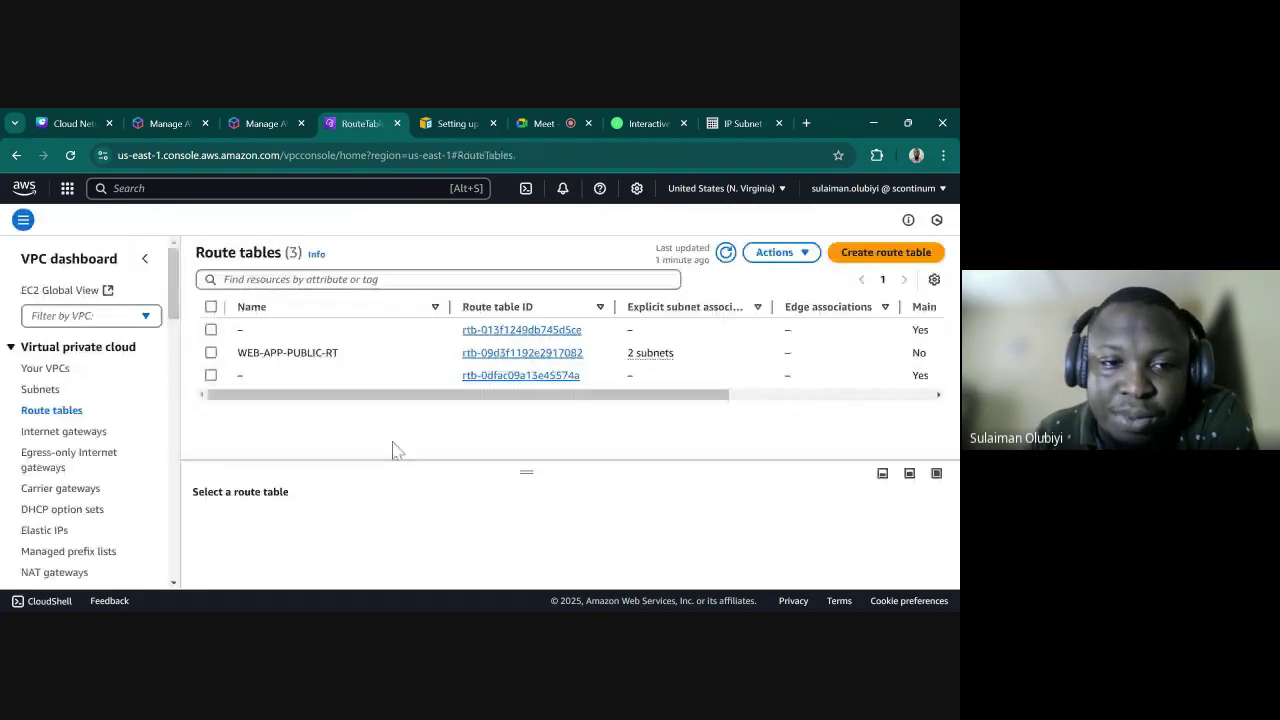
{"action": "left_click", "coordinate": [211, 353]}
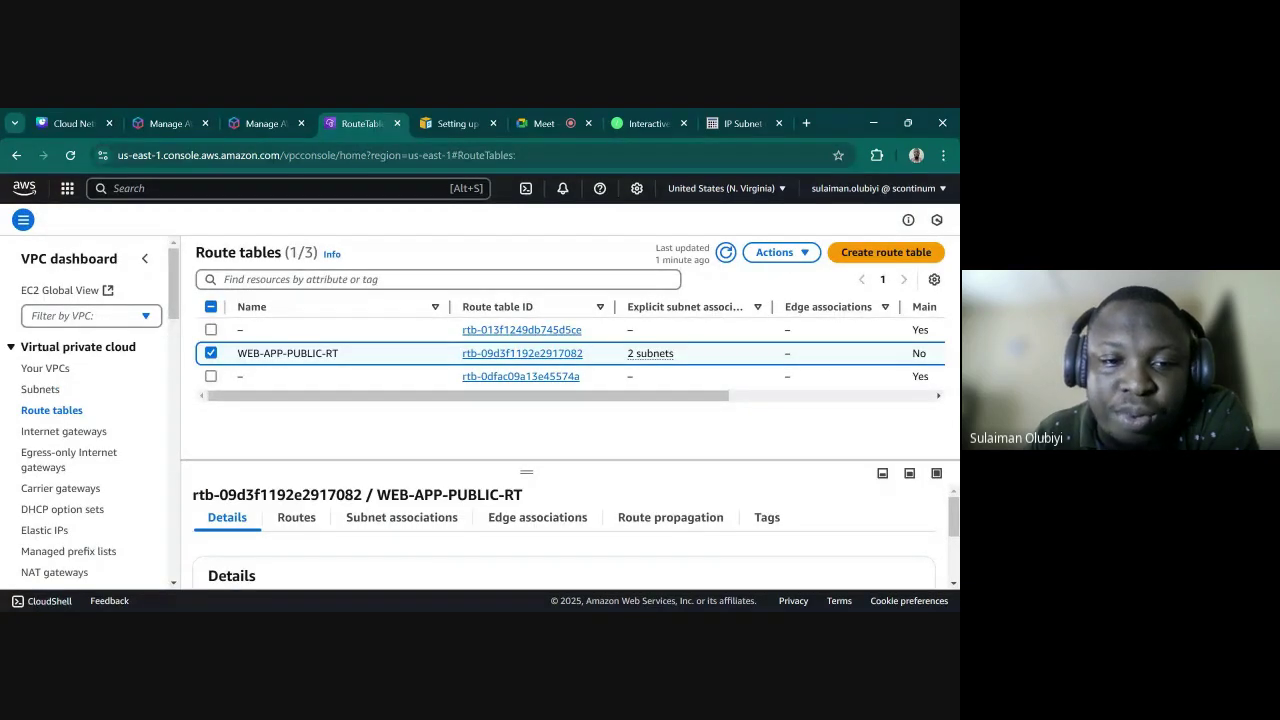
{"action": "left_click", "coordinate": [300, 522]}
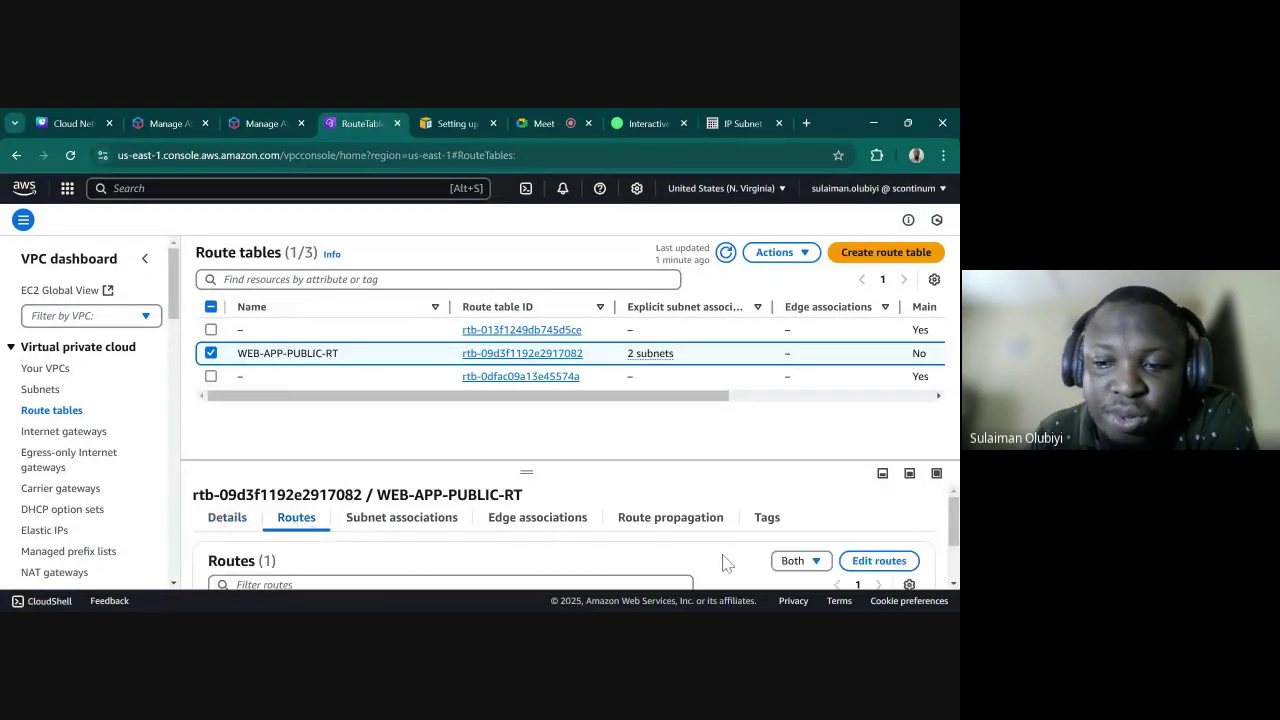
{"action": "scroll", "coordinate": [727, 563], "scroll_direction": "down", "scroll_amount": 1}
{"action": "left_click", "coordinate": [862, 496]}
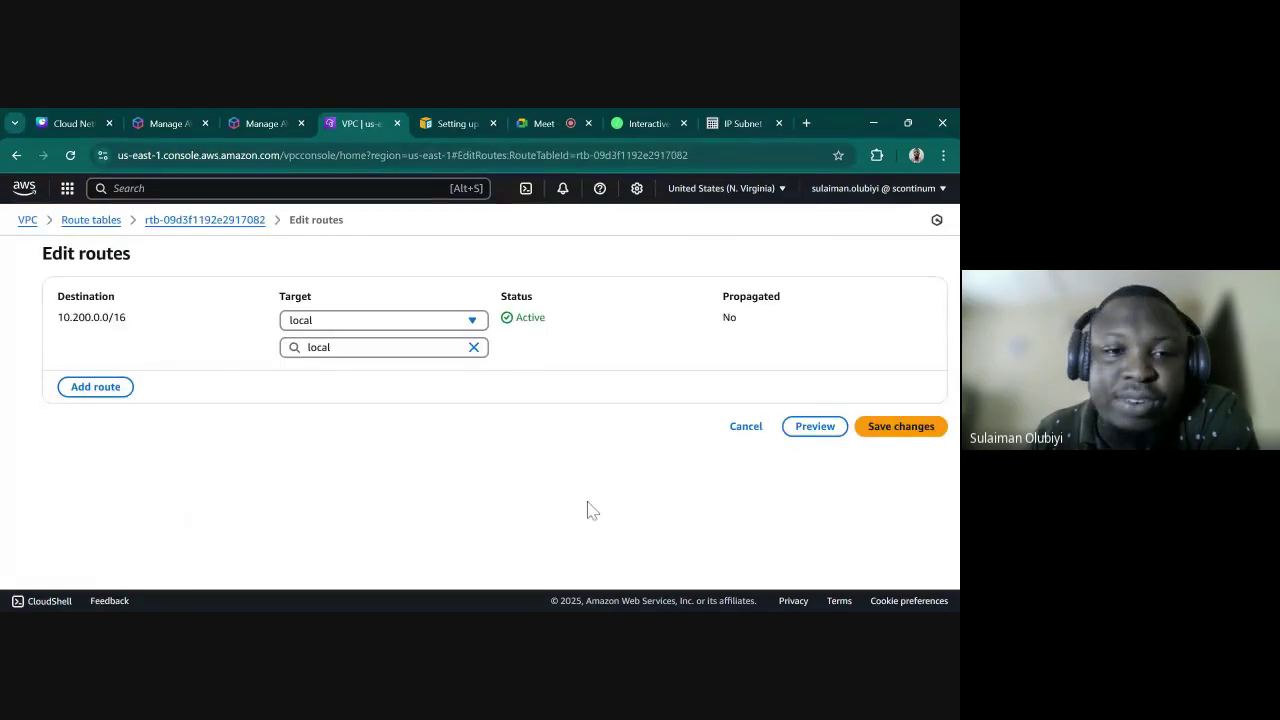
Add route 0.0.0.0/0 targeting internet gateway WEB-APP-IGW and save the routes.
{"action": "left_click", "coordinate": [66, 388]}
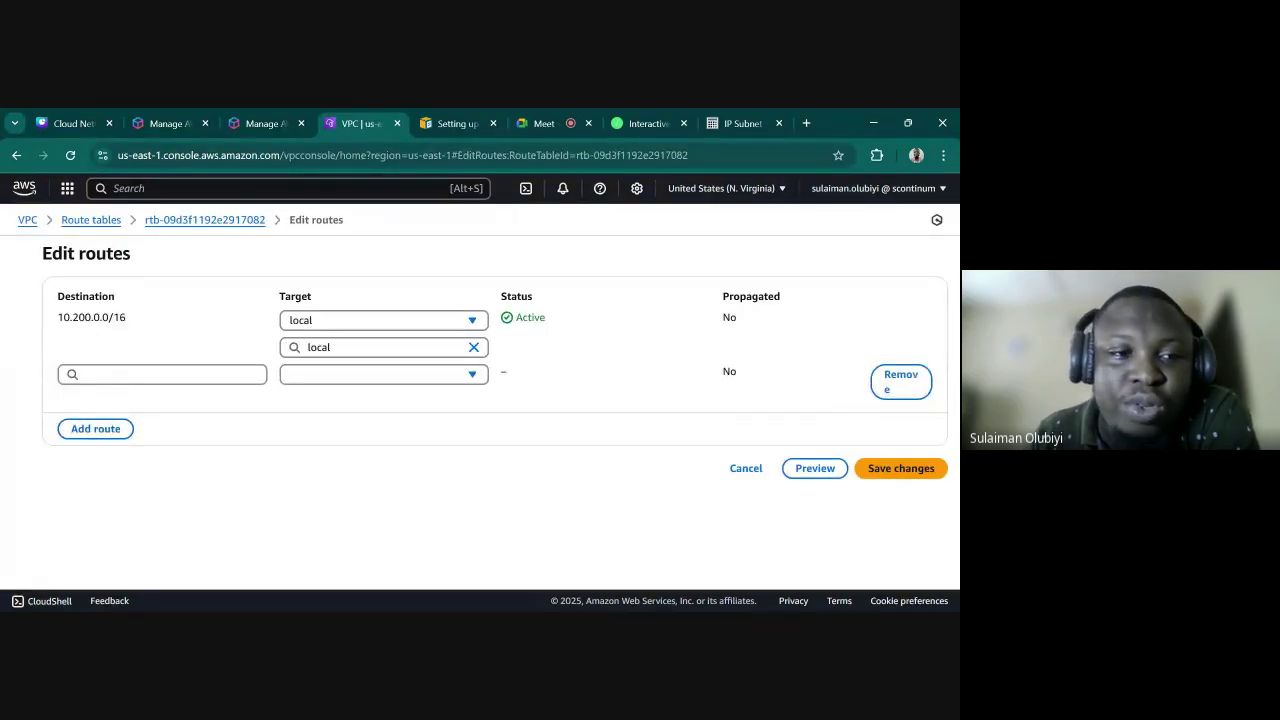
{"action": "left_click", "coordinate": [162, 374]}
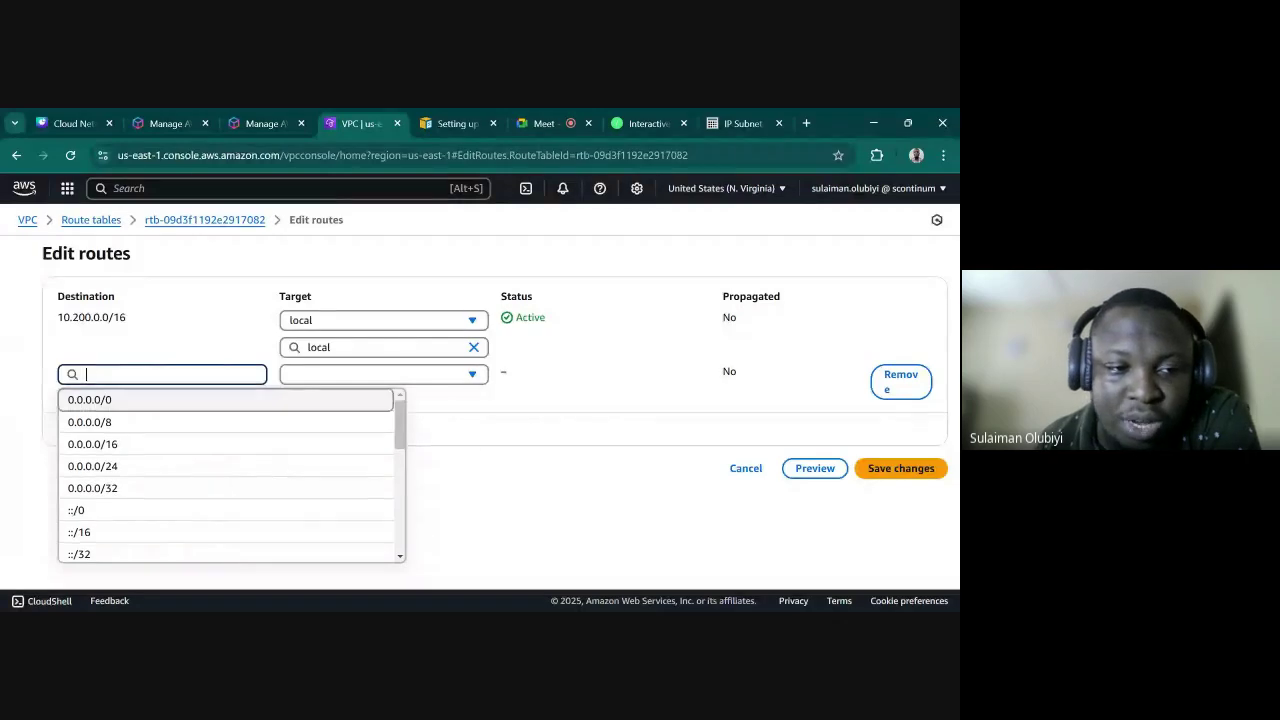
{"action": "left_click", "coordinate": [108, 400]}
{"action": "left_click", "coordinate": [341, 380]}
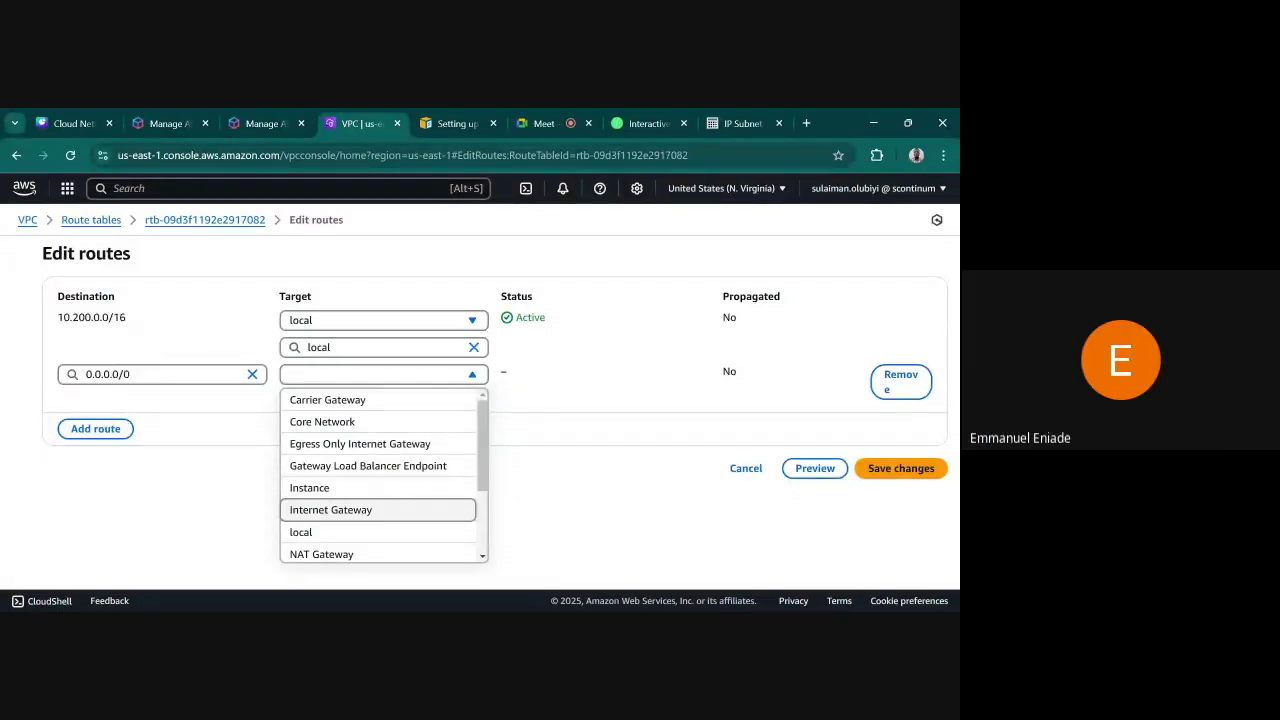
{"action": "left_click", "coordinate": [356, 511]}
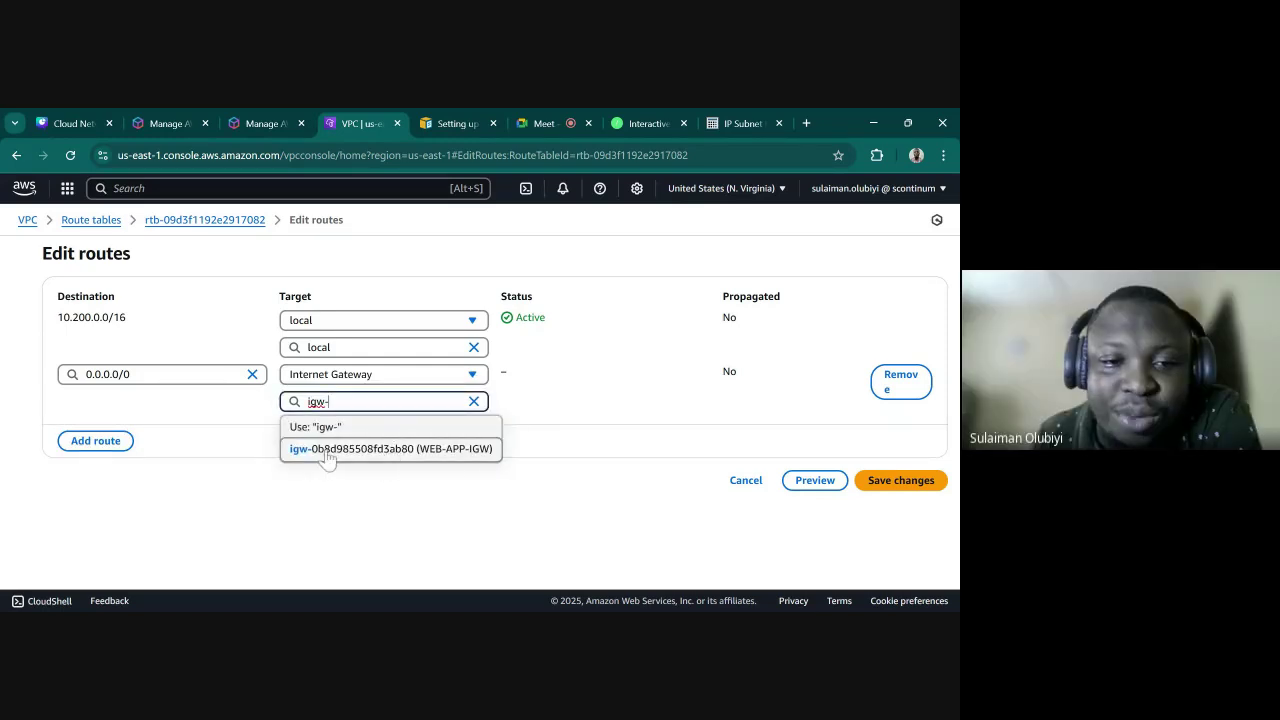
{"action": "left_click", "coordinate": [328, 452]}
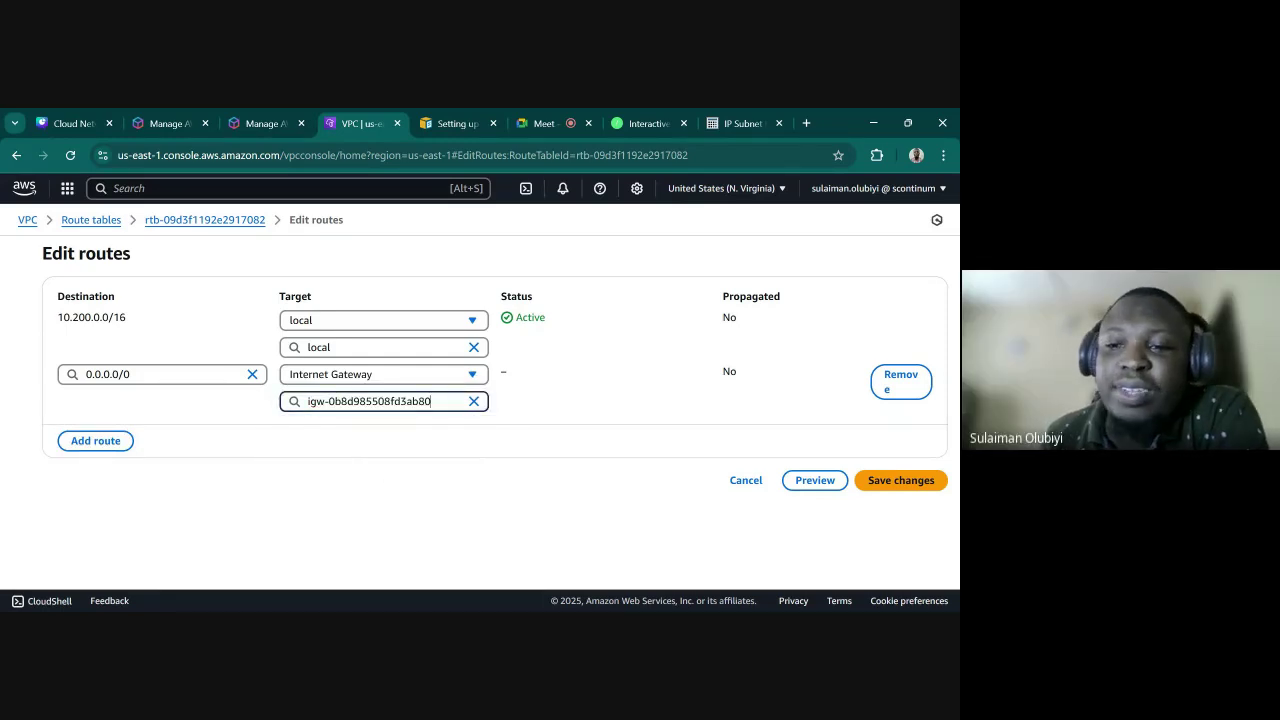
{"action": "left_click", "coordinate": [908, 484]}
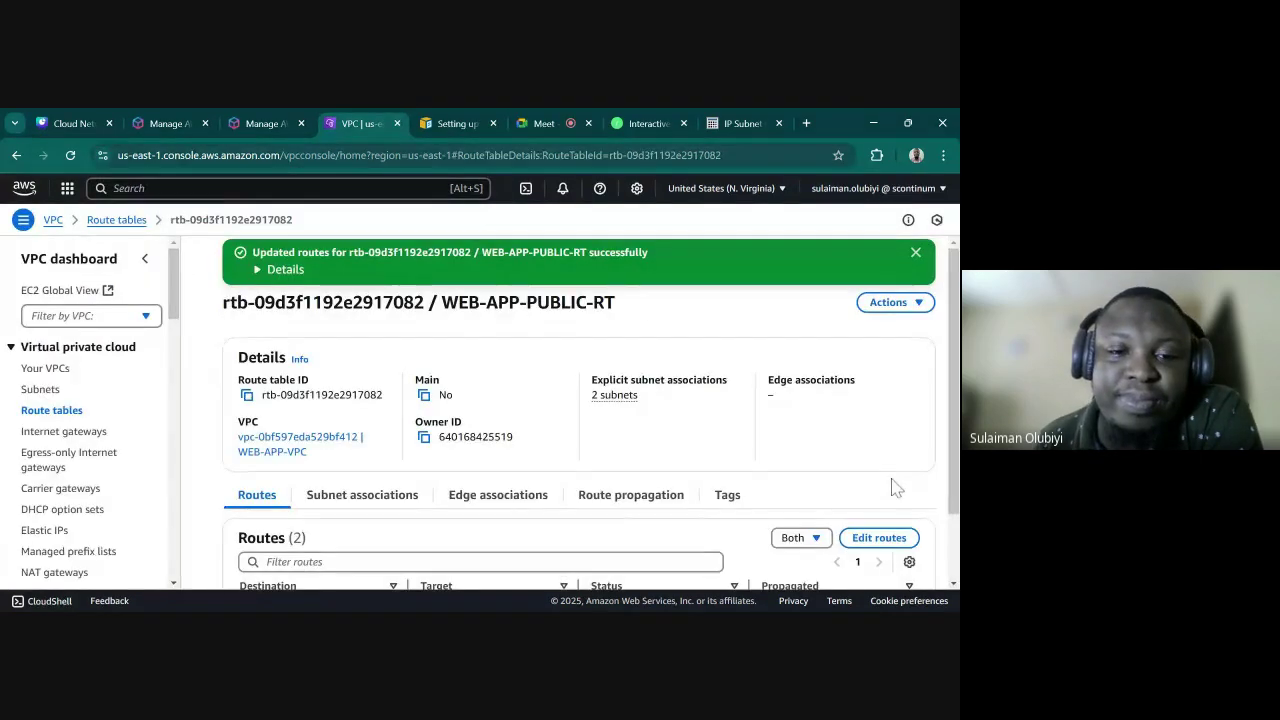
Check WEB-APP-PUBLIC-RT's routes and two subnet associations, then return to the three route tables.
{"action": "scroll", "coordinate": [893, 482], "scroll_direction": "down", "scroll_amount": 2}
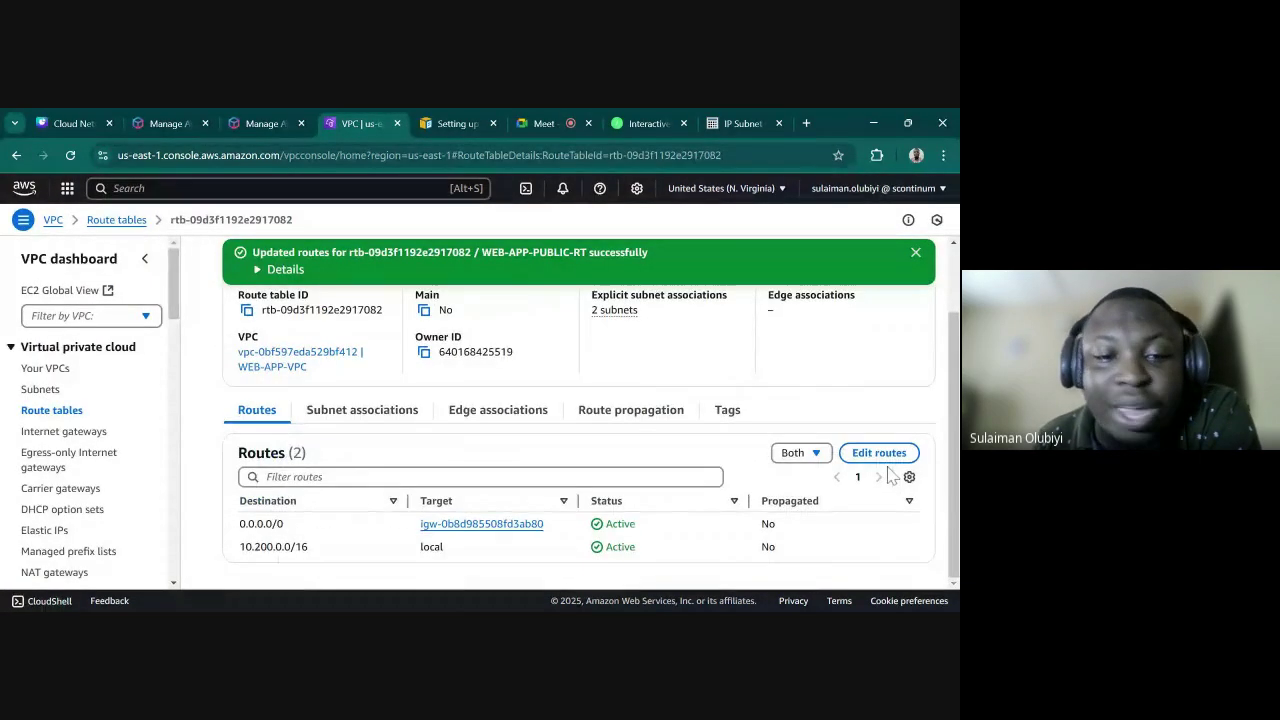
{"action": "left_click", "coordinate": [362, 410]}
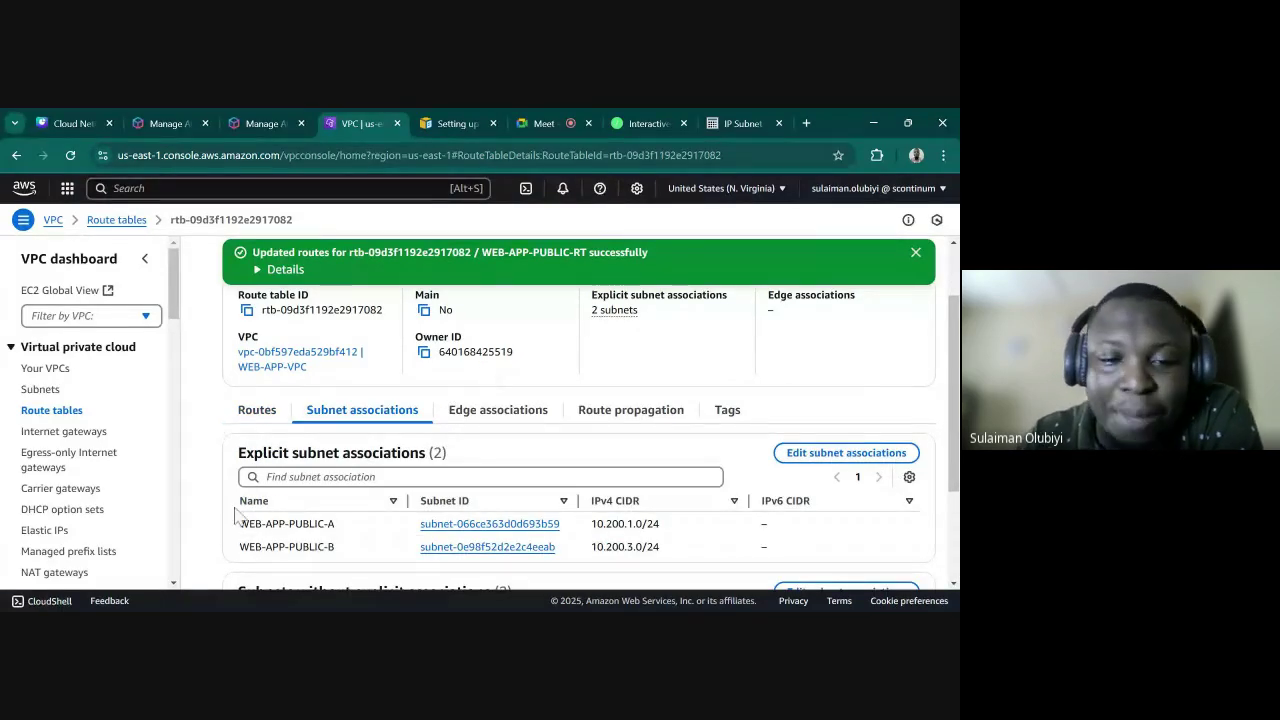
{"action": "left_click", "coordinate": [259, 412]}
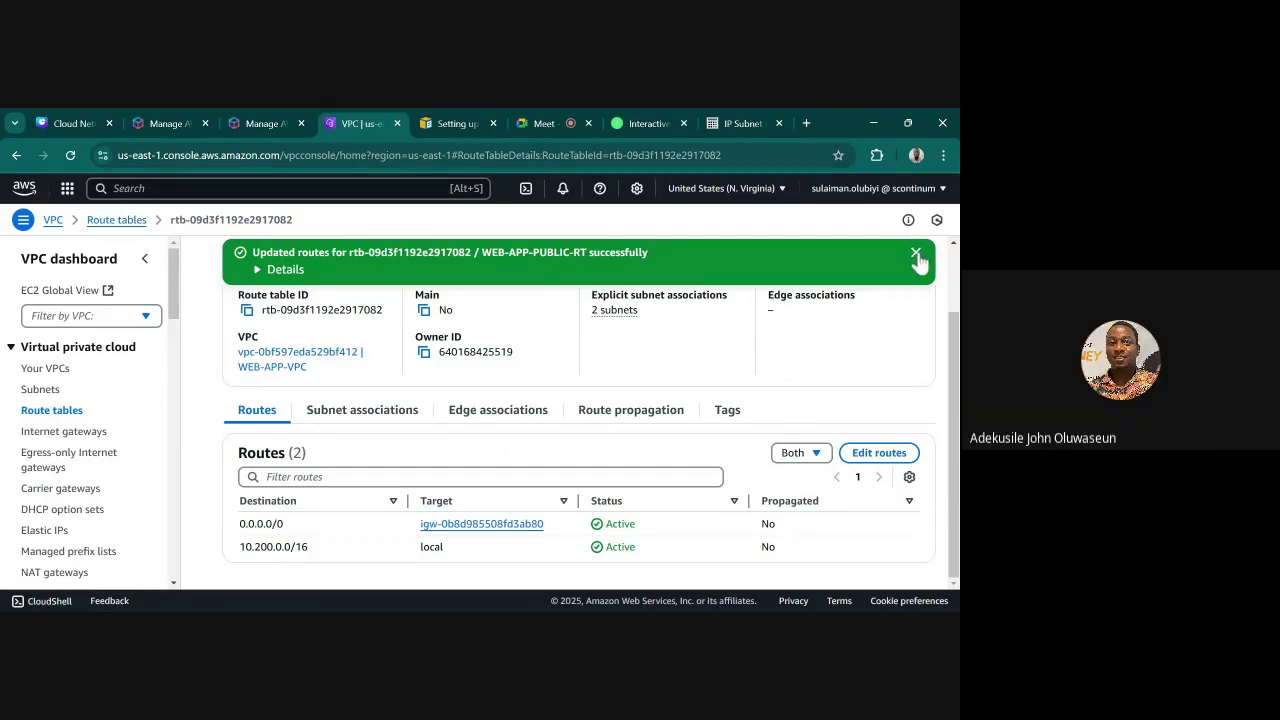
{"action": "left_click", "coordinate": [55, 410]}
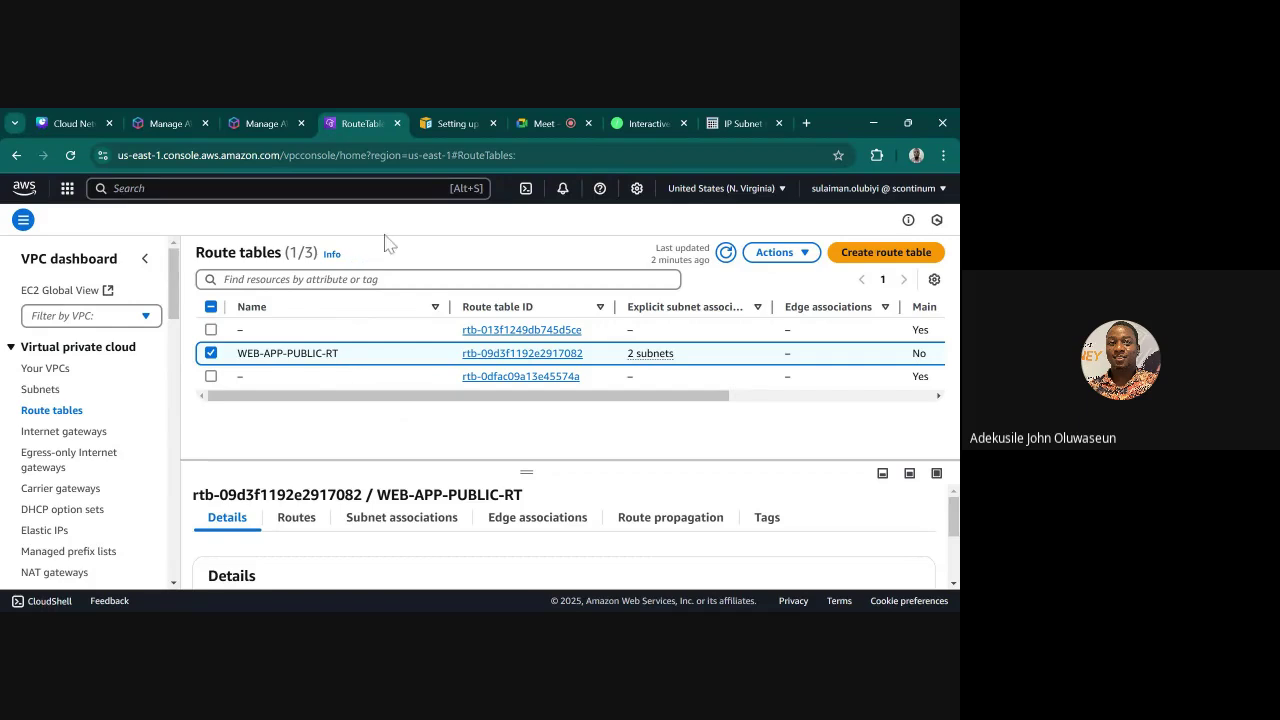
Create route table WEB-APP-PRIVATE-RT in WEB-APP-VPC, holding only the local 10.200.0.0/16 route.
{"action": "left_click", "coordinate": [858, 254]}
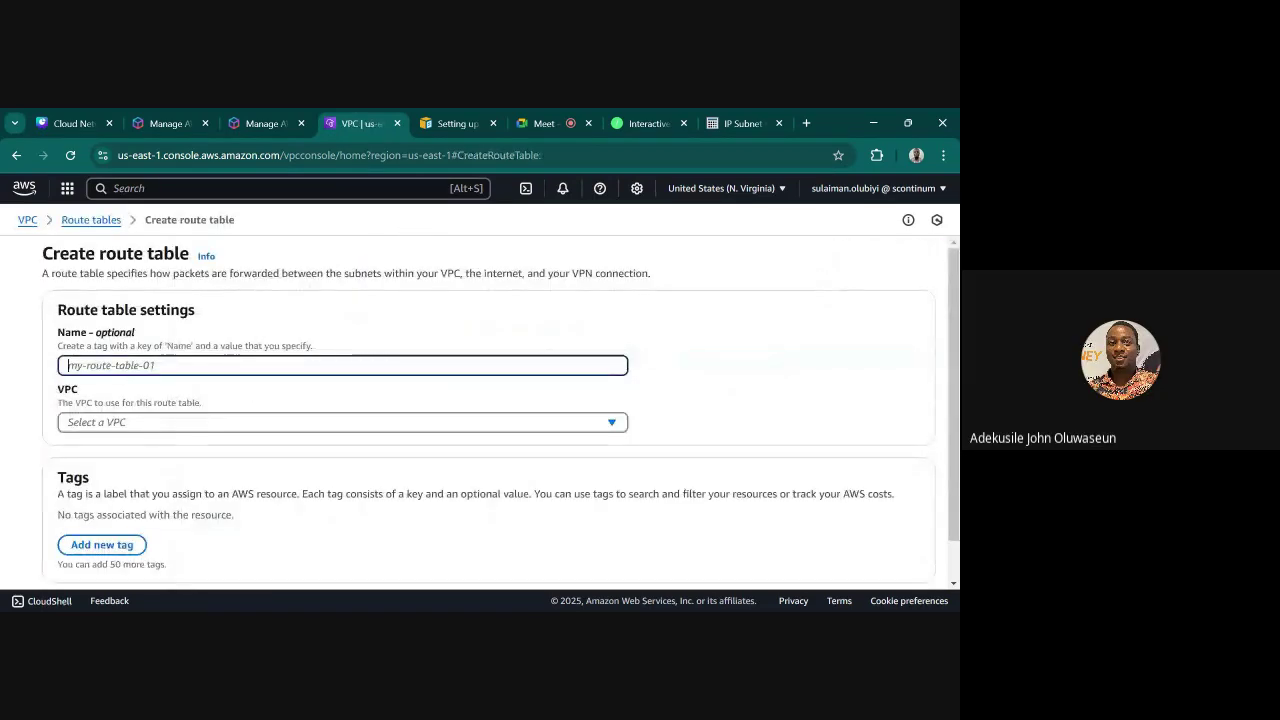
{"action": "type", "text": "W"}
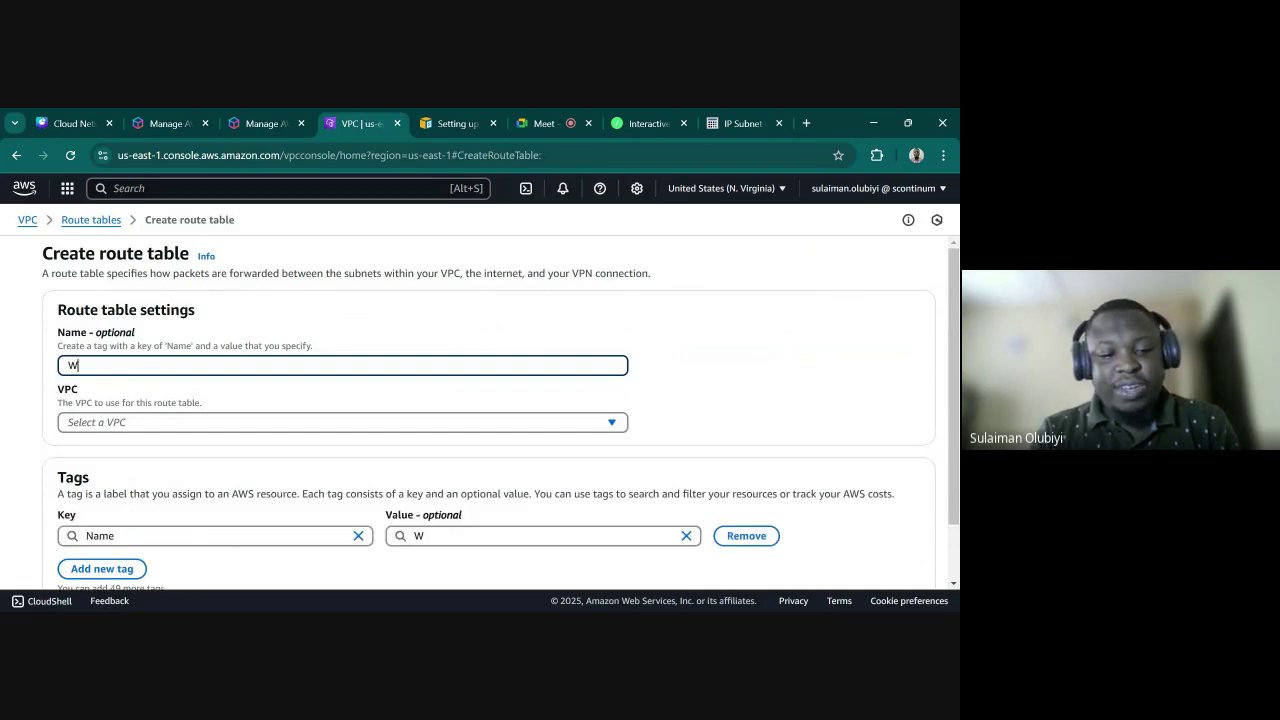
{"action": "type", "text": "EB"}
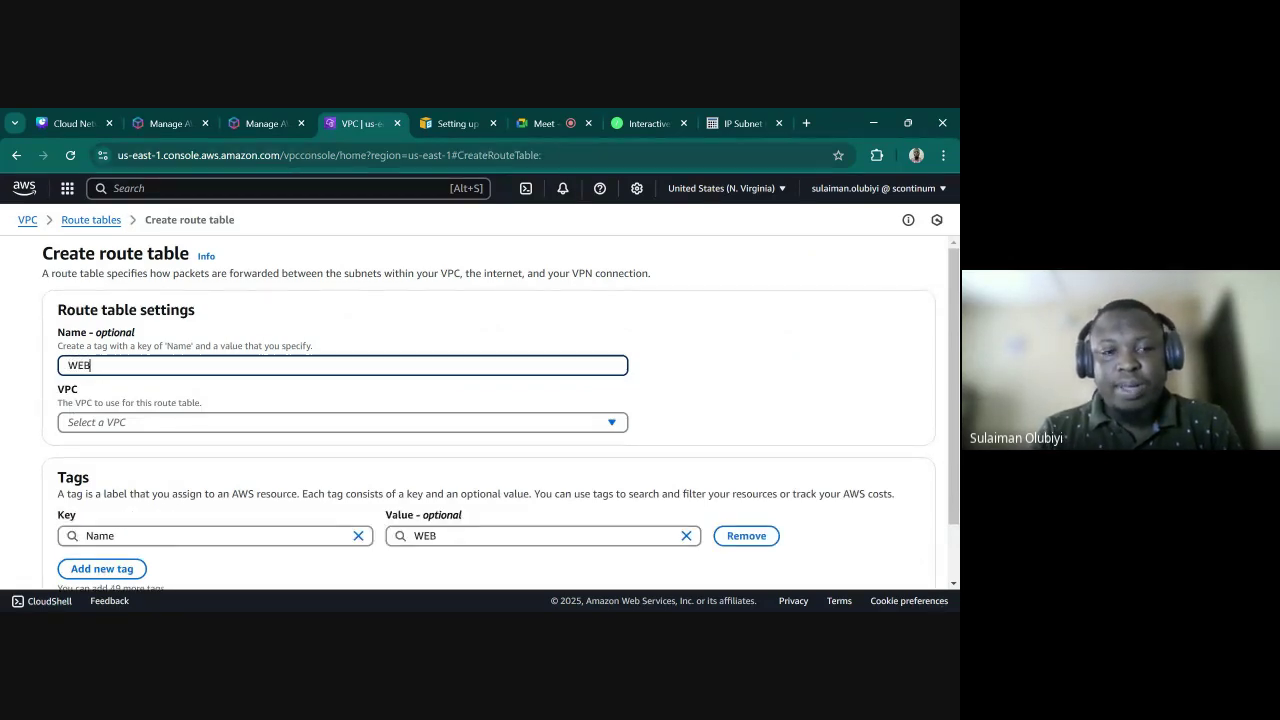
{"action": "type", "text": "-APP-PRI"}
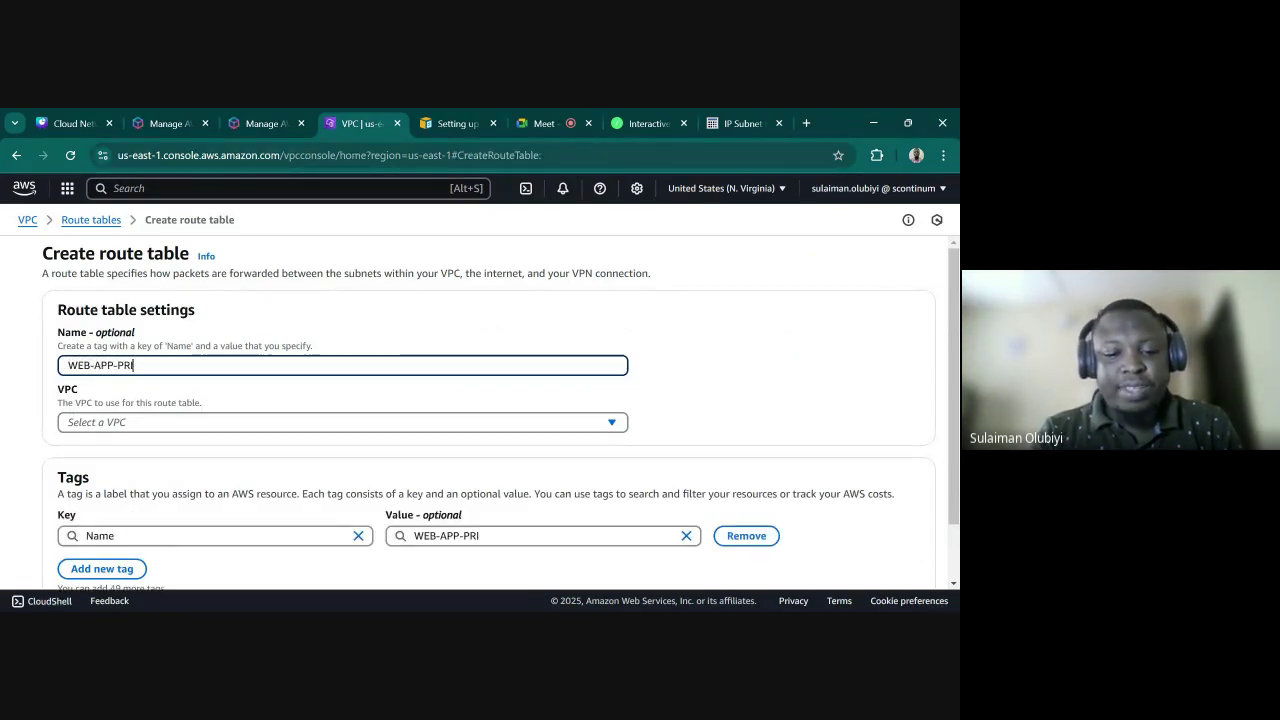
{"action": "type", "text": "VAT"}
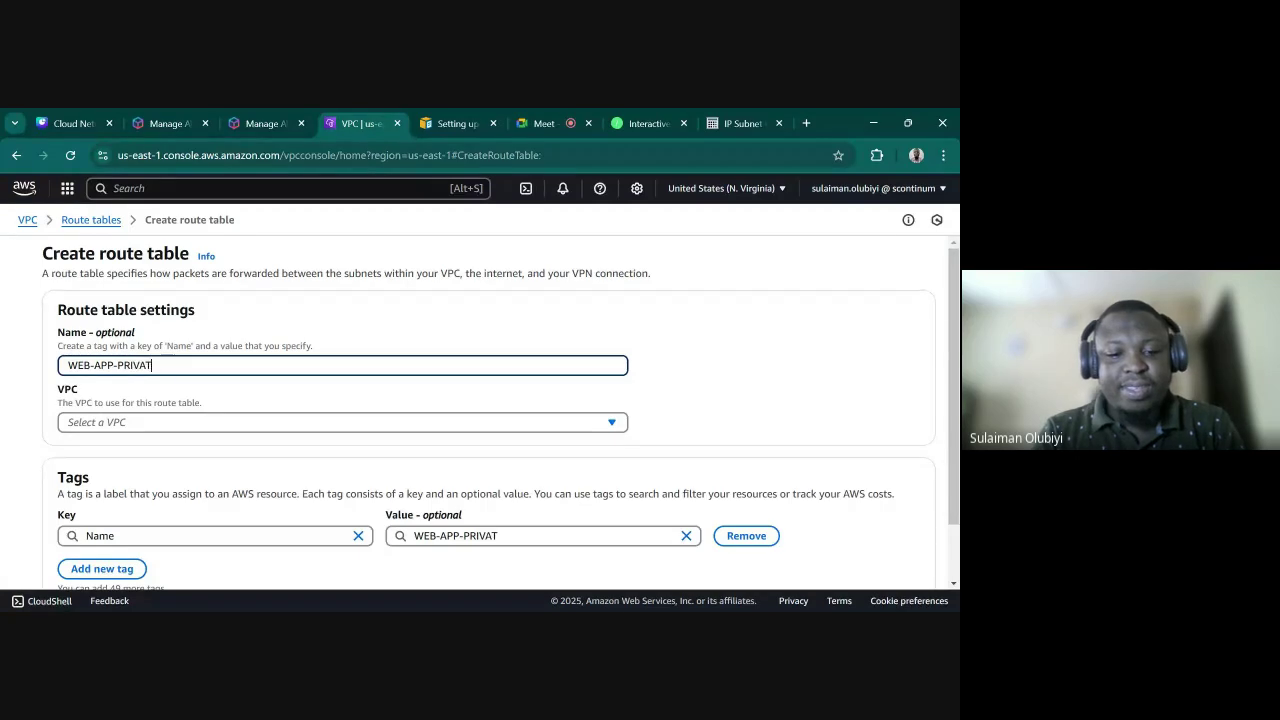
{"action": "type", "text": "E-RT"}
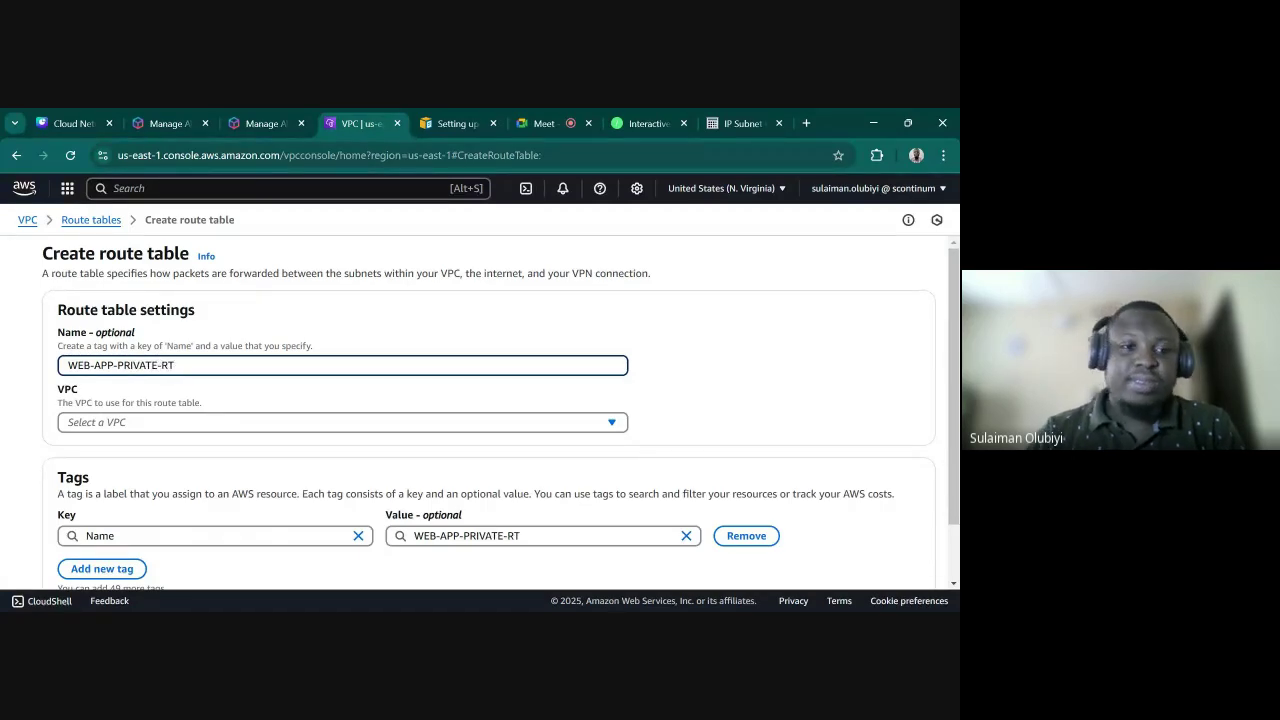
{"action": "left_click", "coordinate": [145, 425]}
{"action": "left_click", "coordinate": [174, 491]}
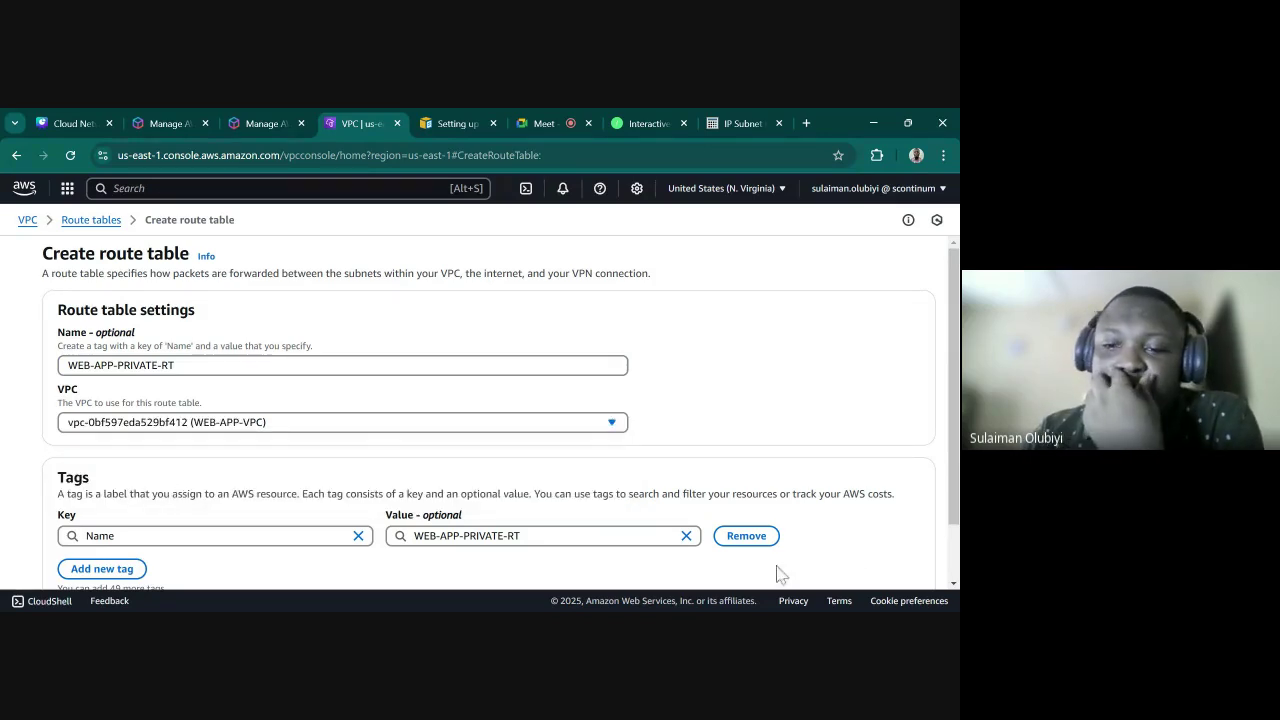
{"action": "scroll", "coordinate": [779, 570], "scroll_direction": "down", "scroll_amount": 1}
{"action": "left_click", "coordinate": [846, 563]}
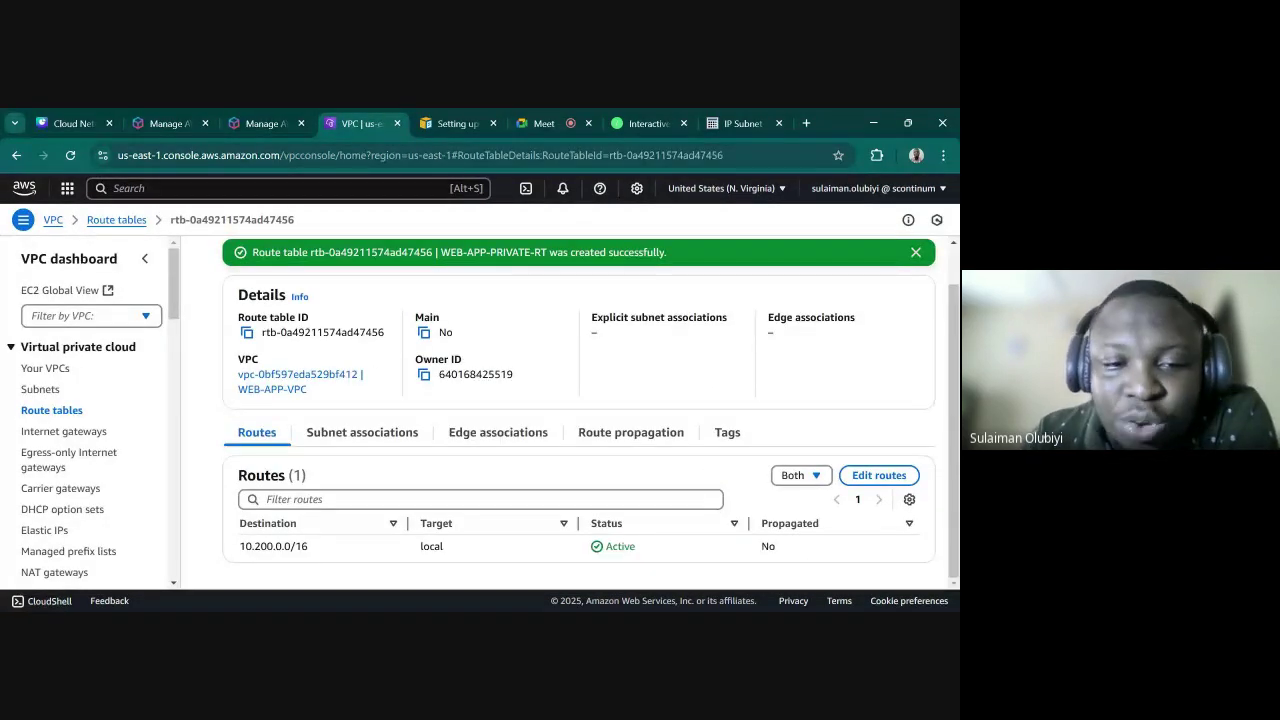
Explicitly associate subnets WEB-APP-PRIVATE-B and WEB-APP-PRIVATE-A with the table and save.
{"action": "left_click", "coordinate": [362, 432]}
{"action": "left_click", "coordinate": [790, 475]}
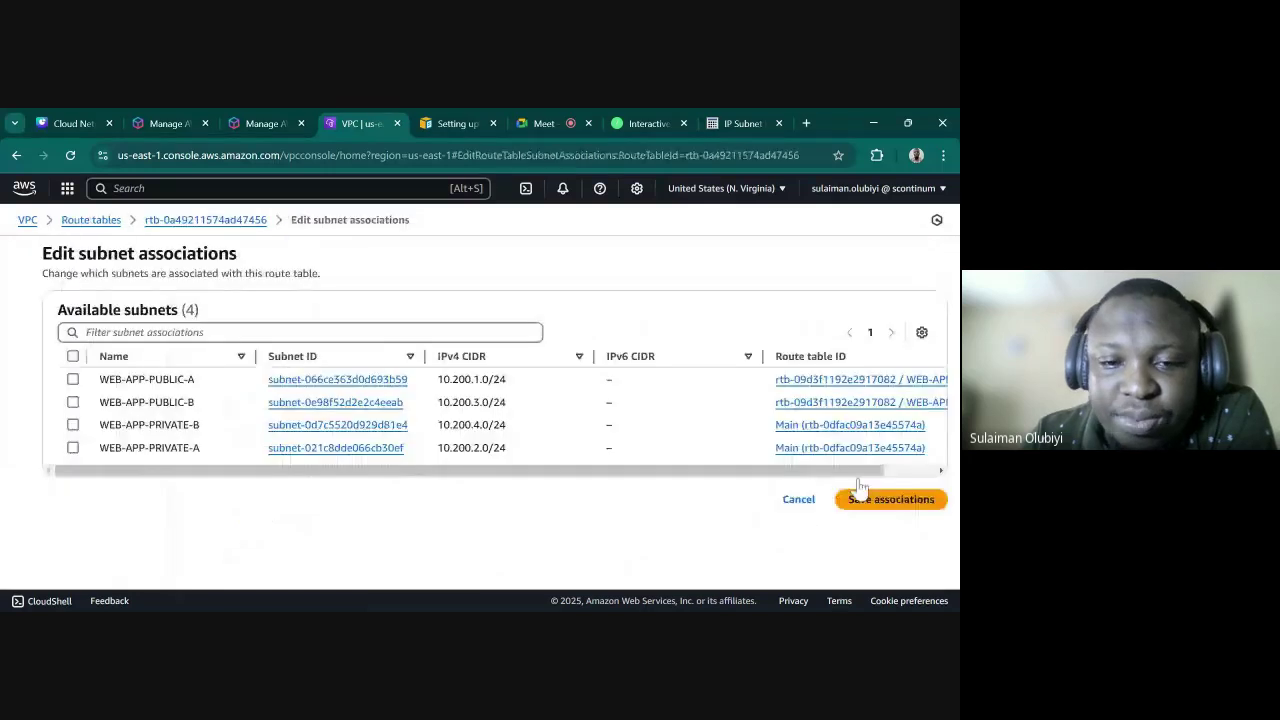
{"action": "left_click", "coordinate": [72, 425]}
{"action": "left_click", "coordinate": [72, 448]}
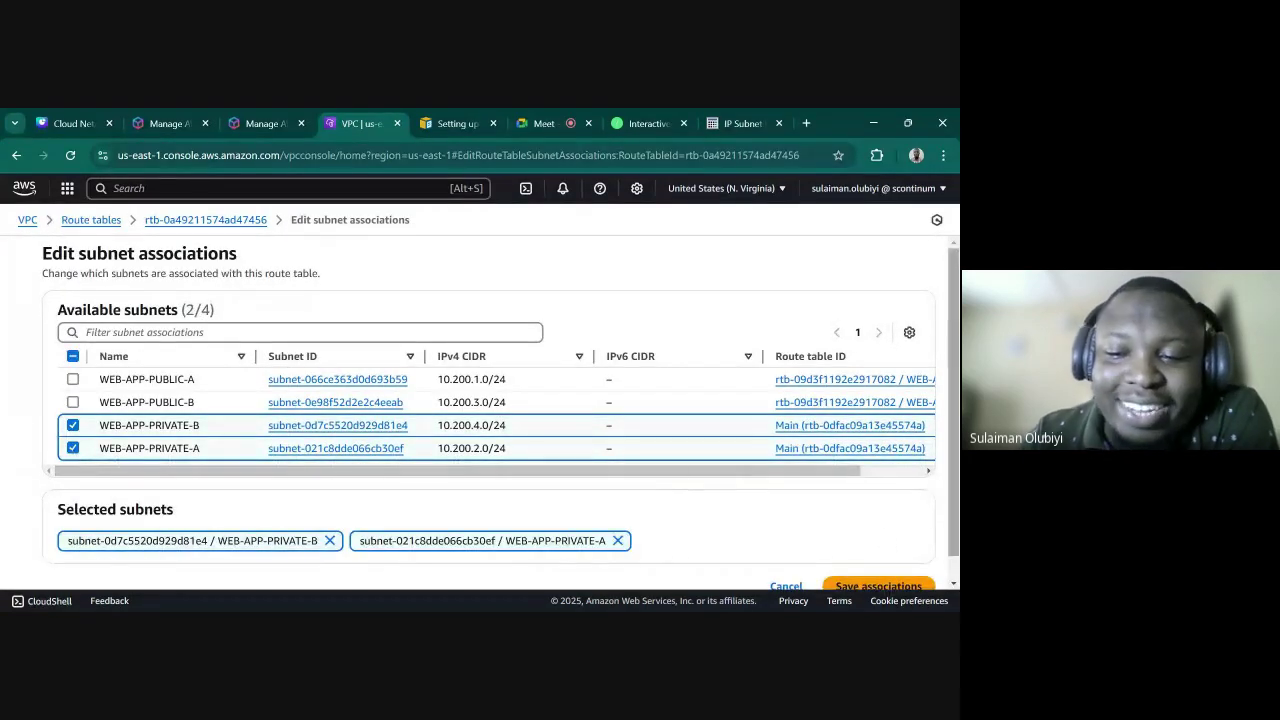
{"action": "scroll", "coordinate": [923, 543], "scroll_direction": "down", "scroll_amount": 1}
{"action": "left_click", "coordinate": [878, 561]}
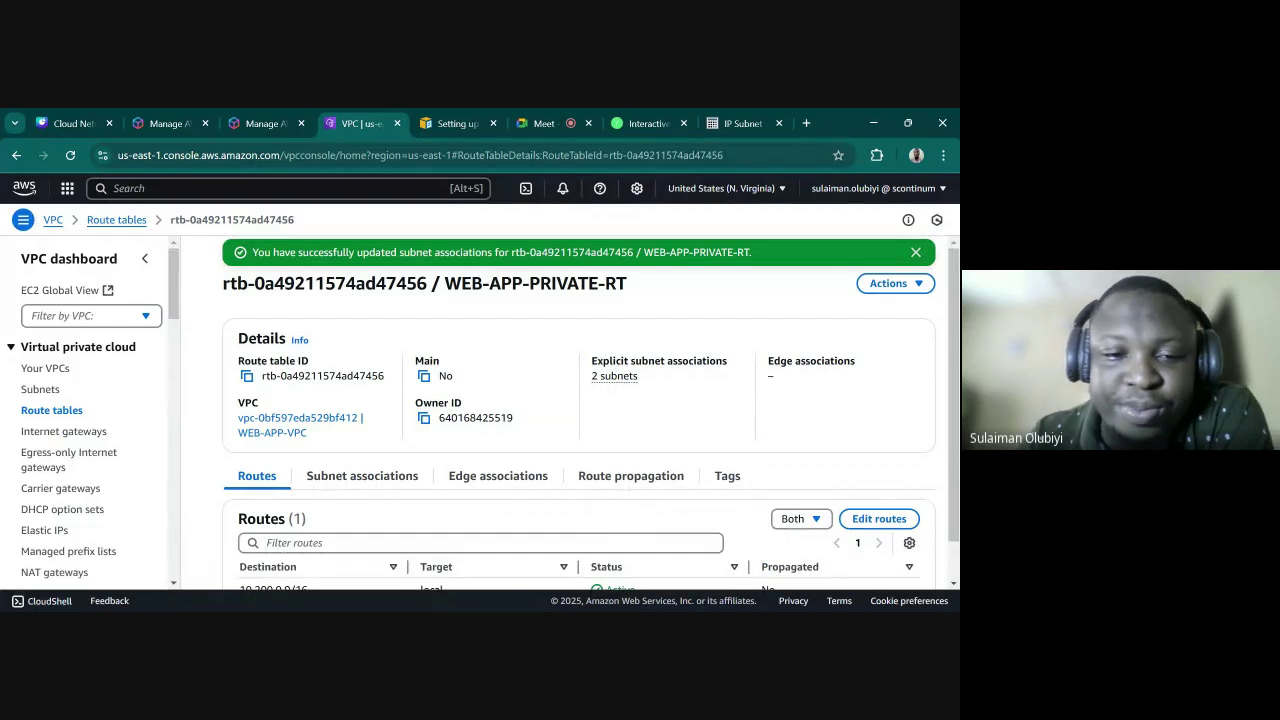
{"action": "scroll", "coordinate": [680, 425], "scroll_direction": "down", "scroll_amount": 1}
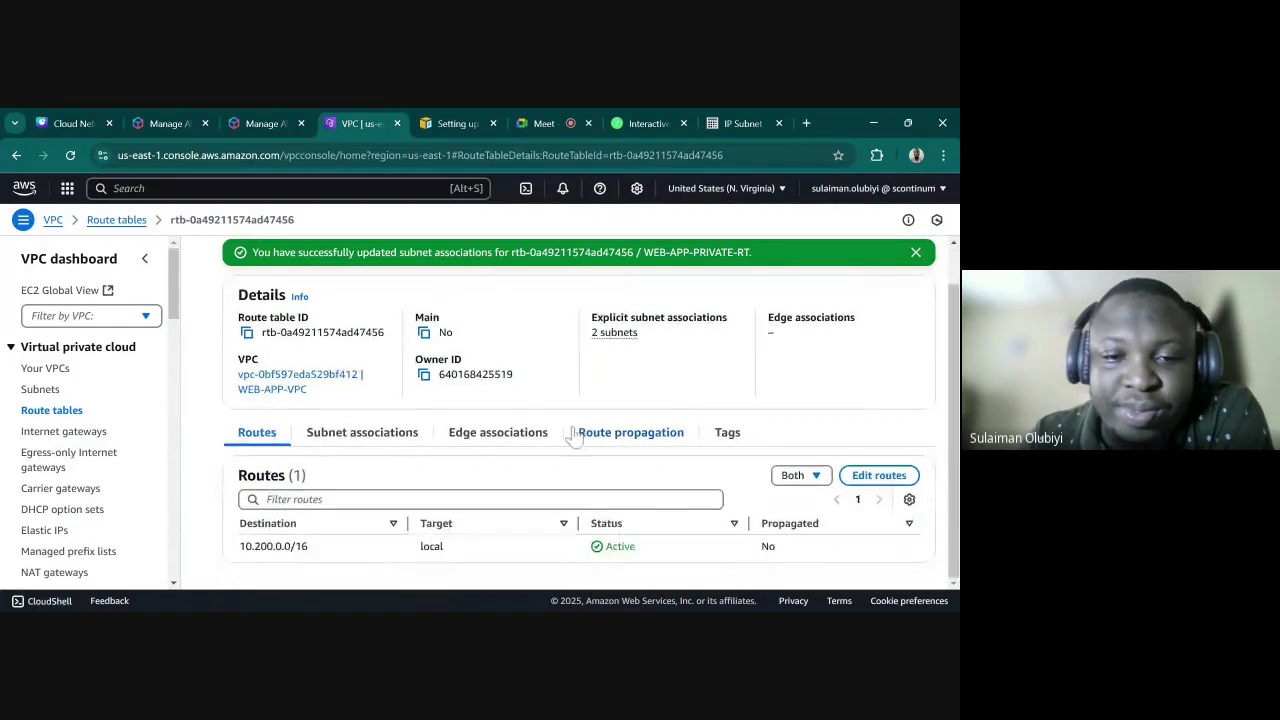
{"action": "left_click", "coordinate": [372, 436]}
{"action": "scroll", "coordinate": [389, 494], "scroll_direction": "down", "scroll_amount": 2}
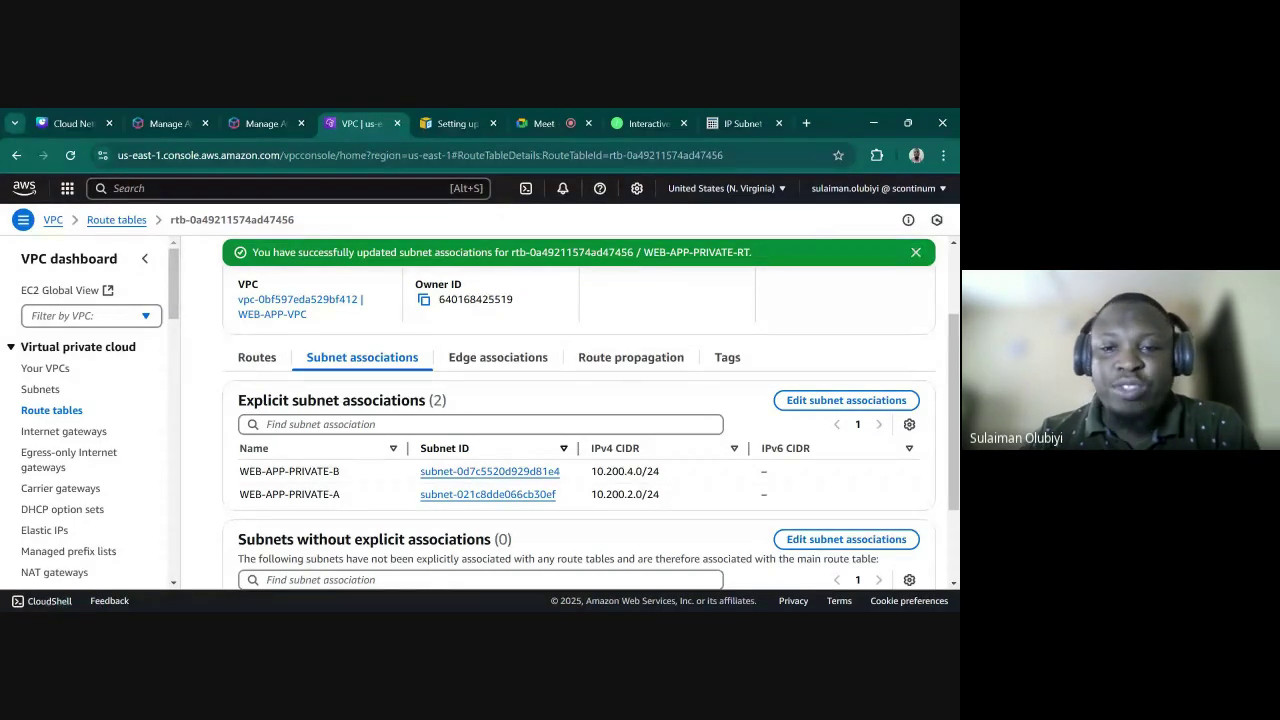
{"action": "left_click", "coordinate": [257, 358]}
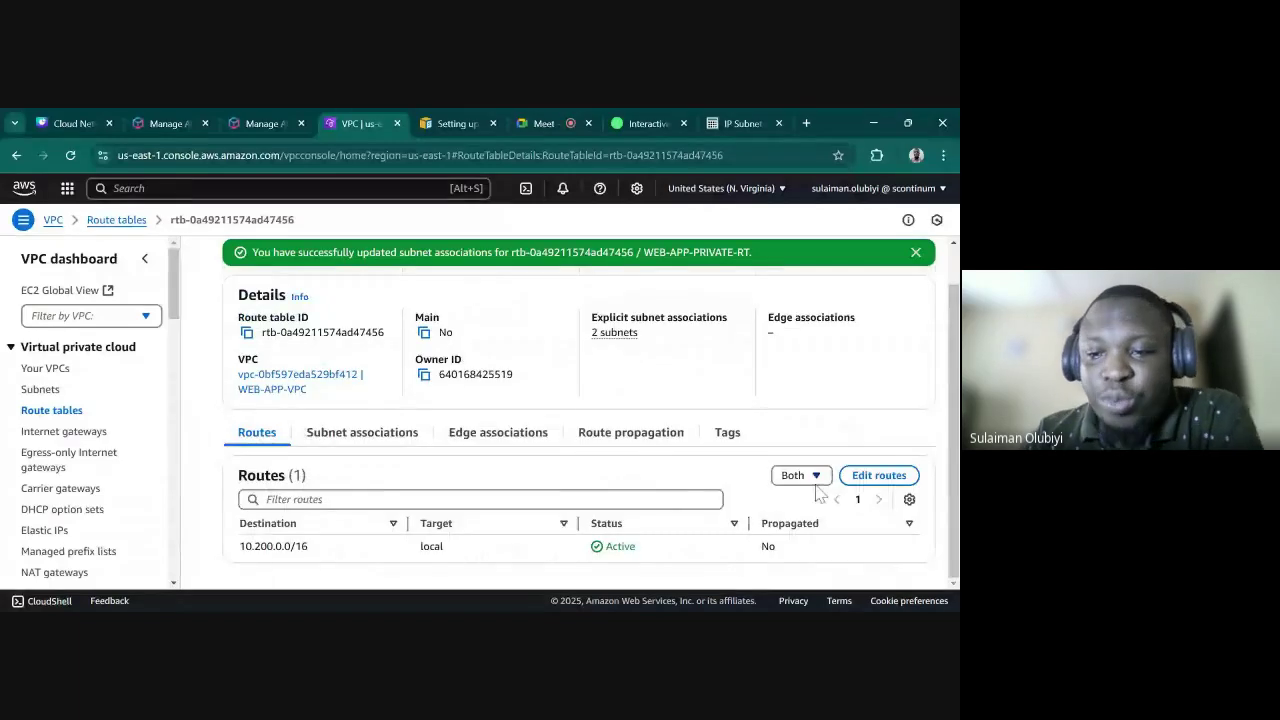
{"action": "left_click", "coordinate": [878, 475]}
Add a 0.0.0.0/0 route with NAT Gateway target nat-040e80c4457083c23 and save the routes.
{"action": "left_click", "coordinate": [85, 383]}
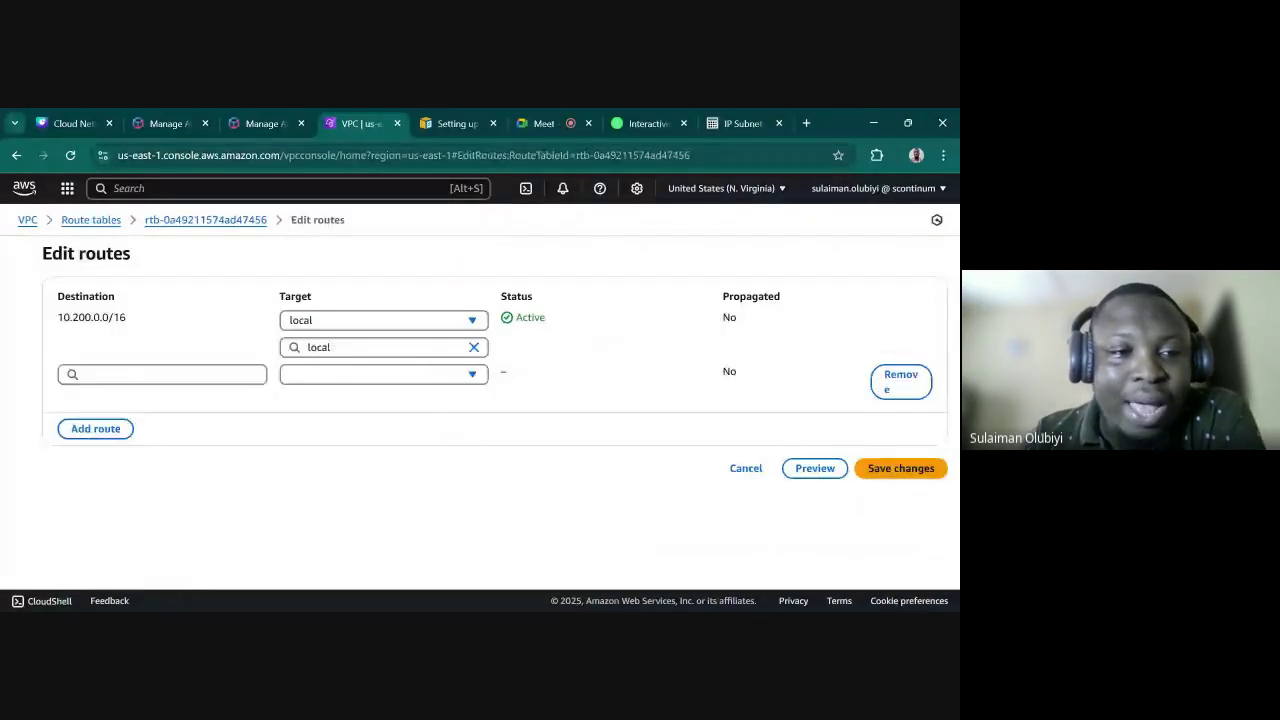
{"action": "left_click", "coordinate": [160, 374]}
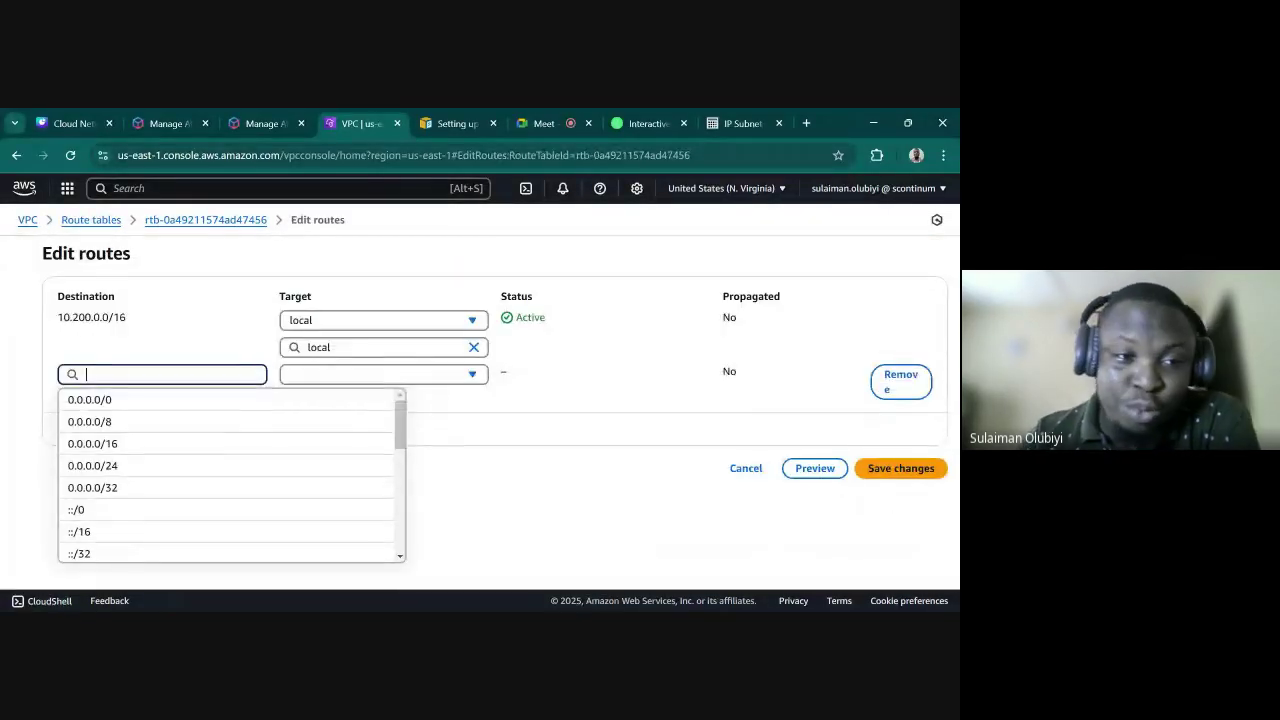
{"action": "left_click", "coordinate": [114, 400]}
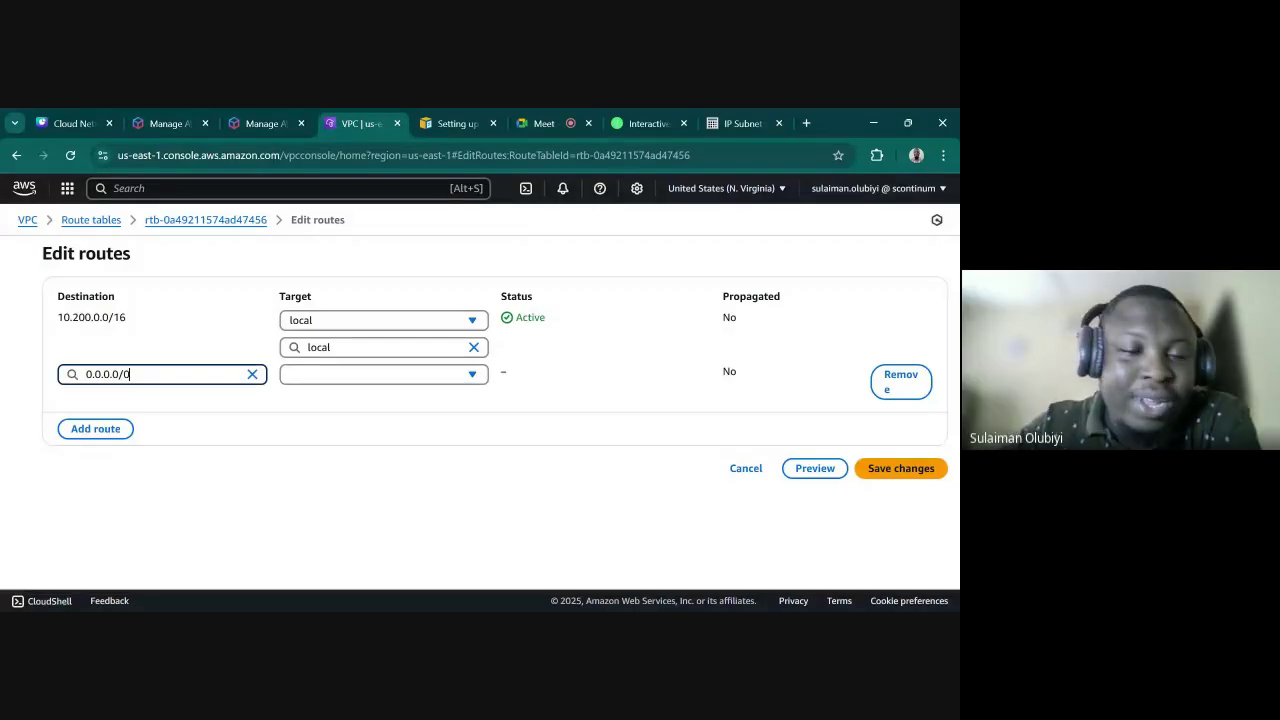
{"action": "left_click", "coordinate": [151, 403]}
{"action": "left_click", "coordinate": [371, 373]}
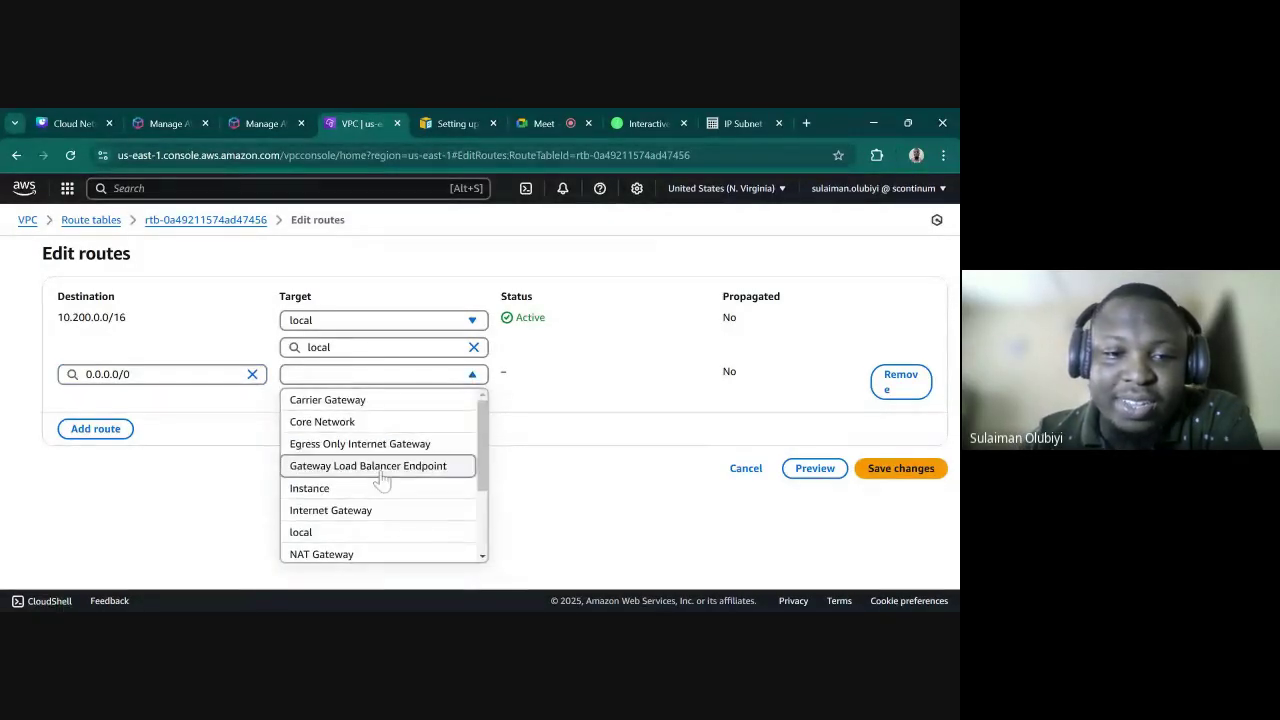
{"action": "left_click", "coordinate": [330, 554]}
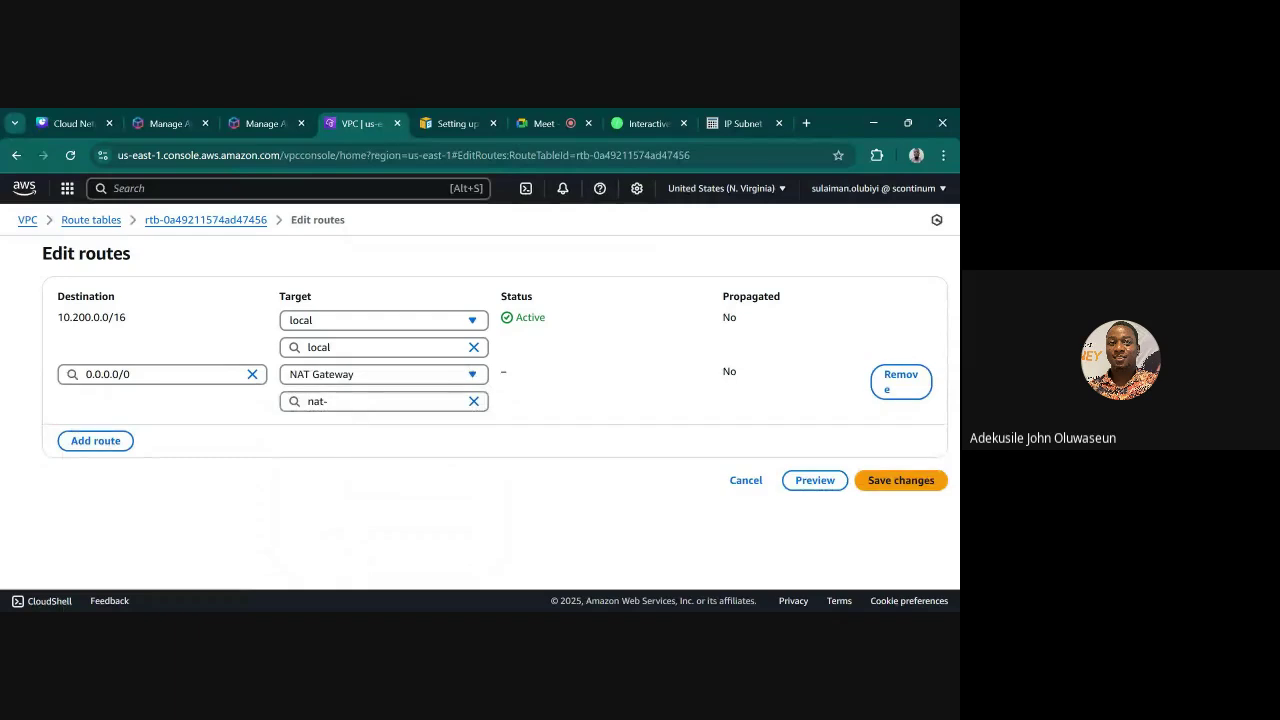
{"action": "left_click", "coordinate": [358, 403]}
{"action": "left_click", "coordinate": [365, 449]}
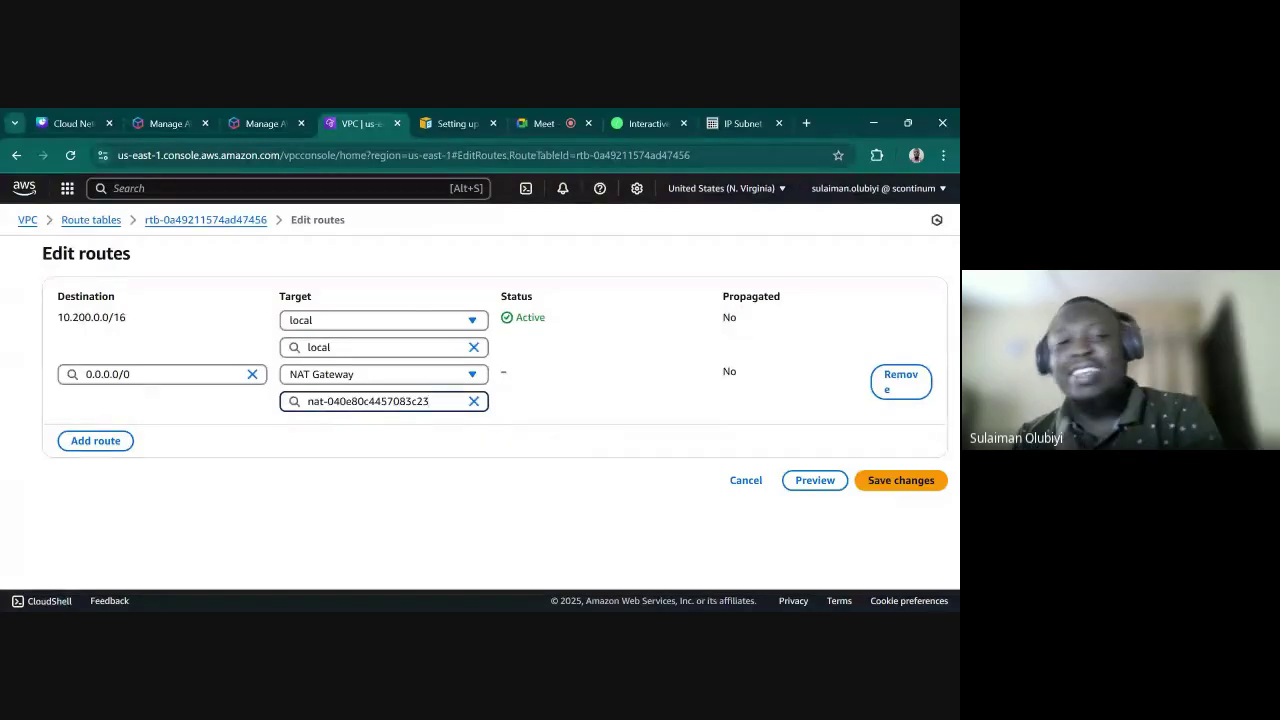
{"action": "left_click", "coordinate": [901, 483]}
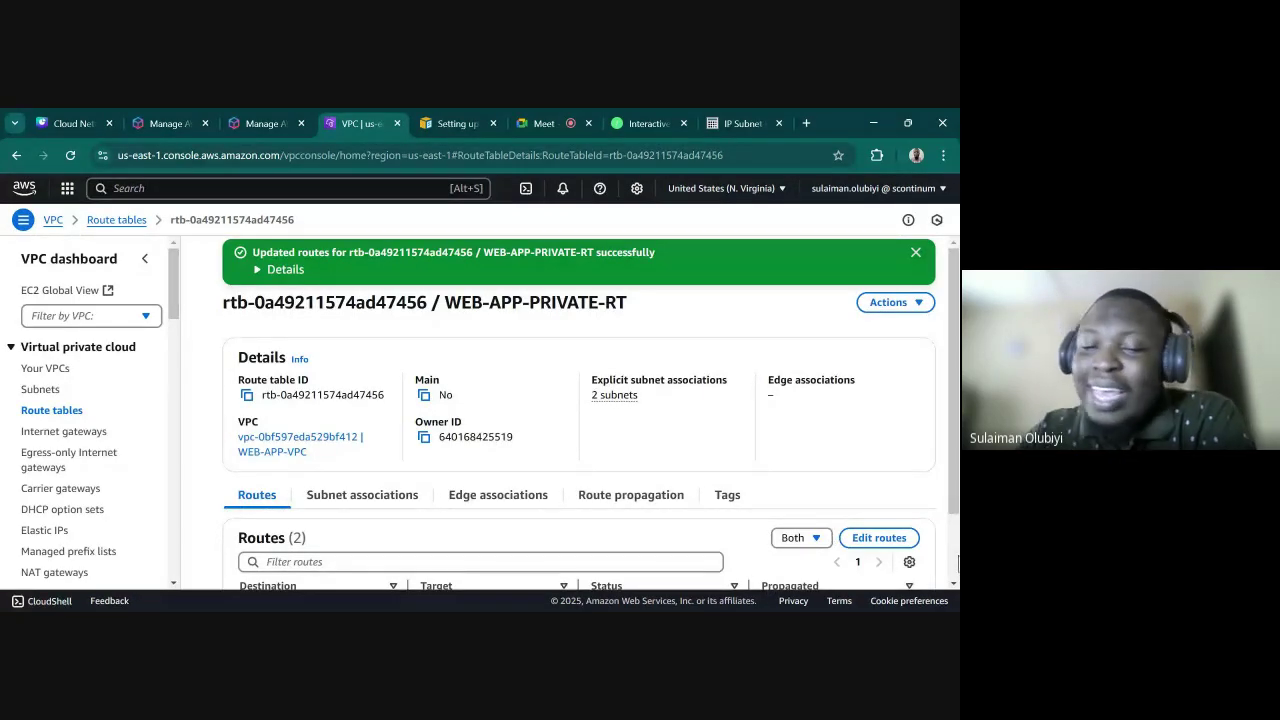
{"action": "scroll", "coordinate": [958, 565], "scroll_direction": "down", "scroll_amount": 2}
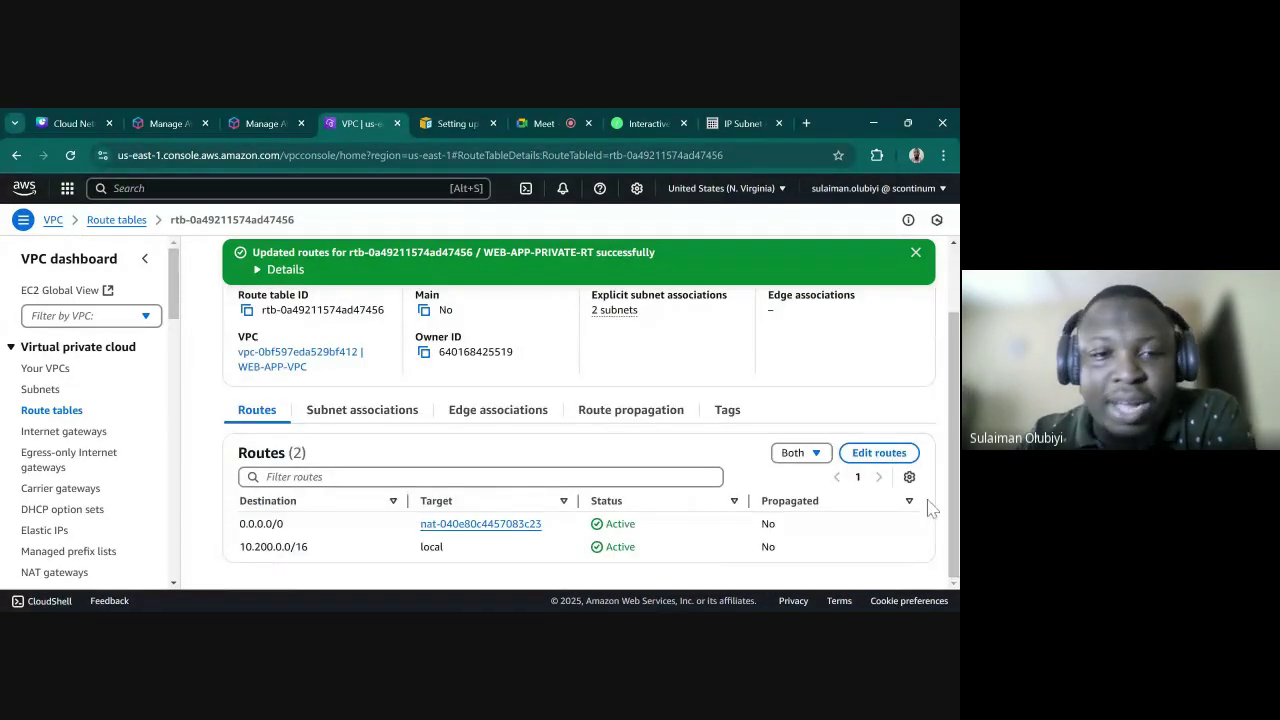
{"action": "left_click", "coordinate": [879, 452]}
{"action": "left_click", "coordinate": [400, 376]}
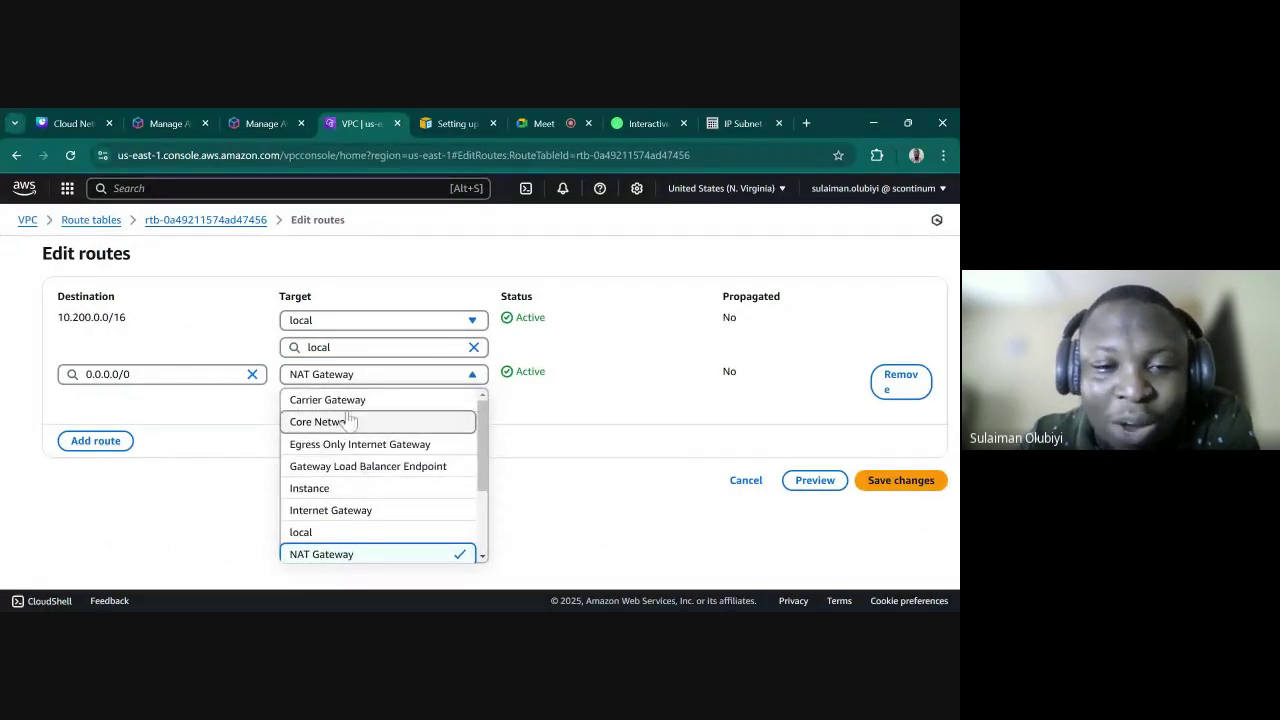
{"action": "scroll", "coordinate": [350, 415], "scroll_direction": "down", "scroll_amount": 1}
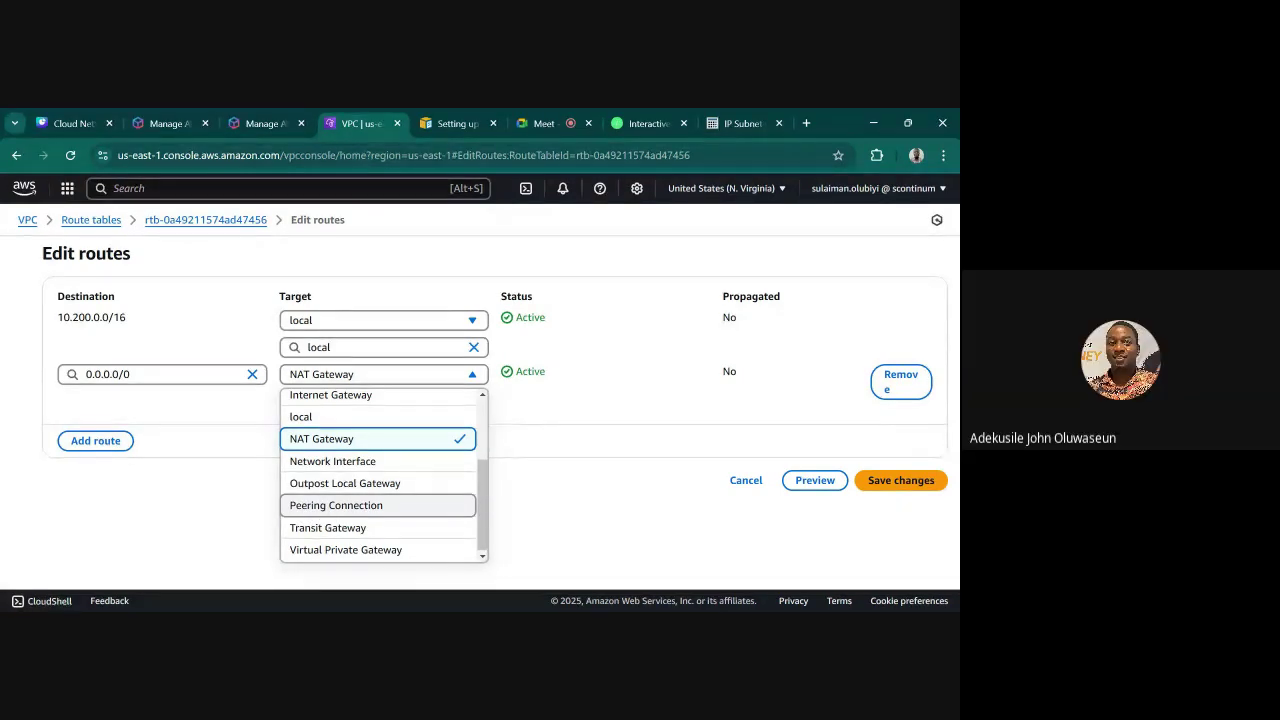
{"action": "left_click", "coordinate": [900, 480]}
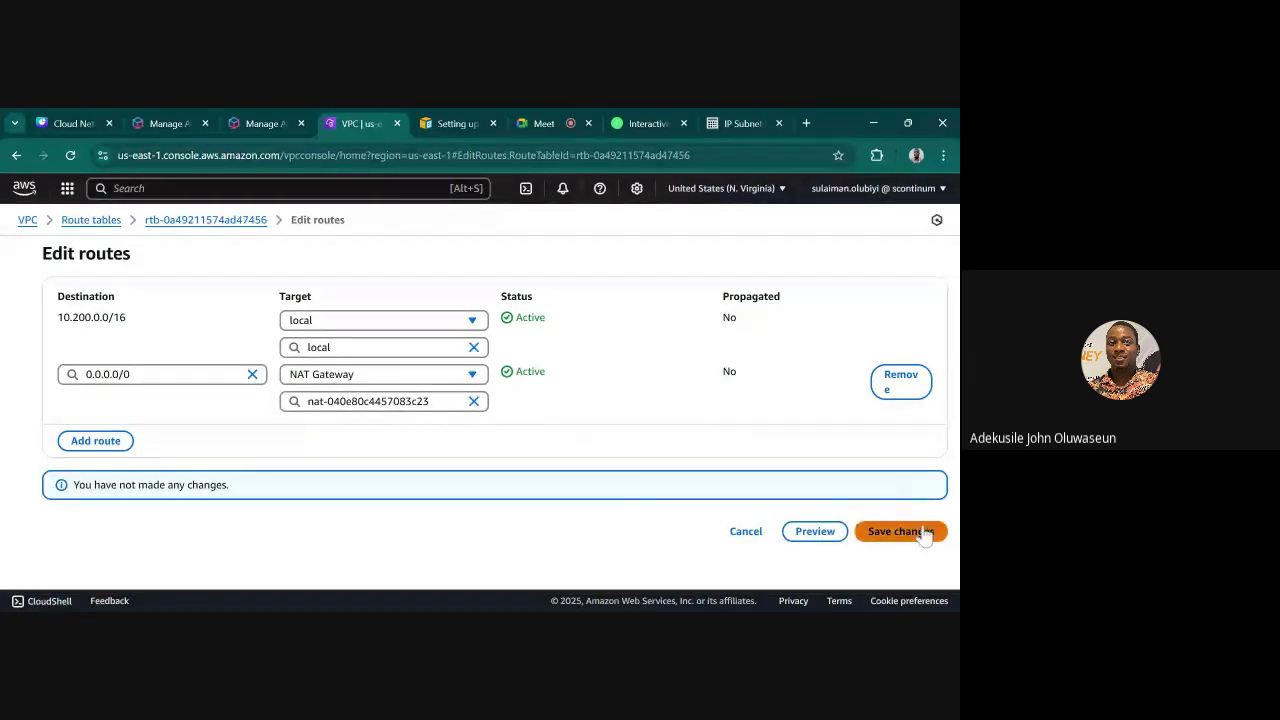
{"action": "left_click", "coordinate": [731, 539]}
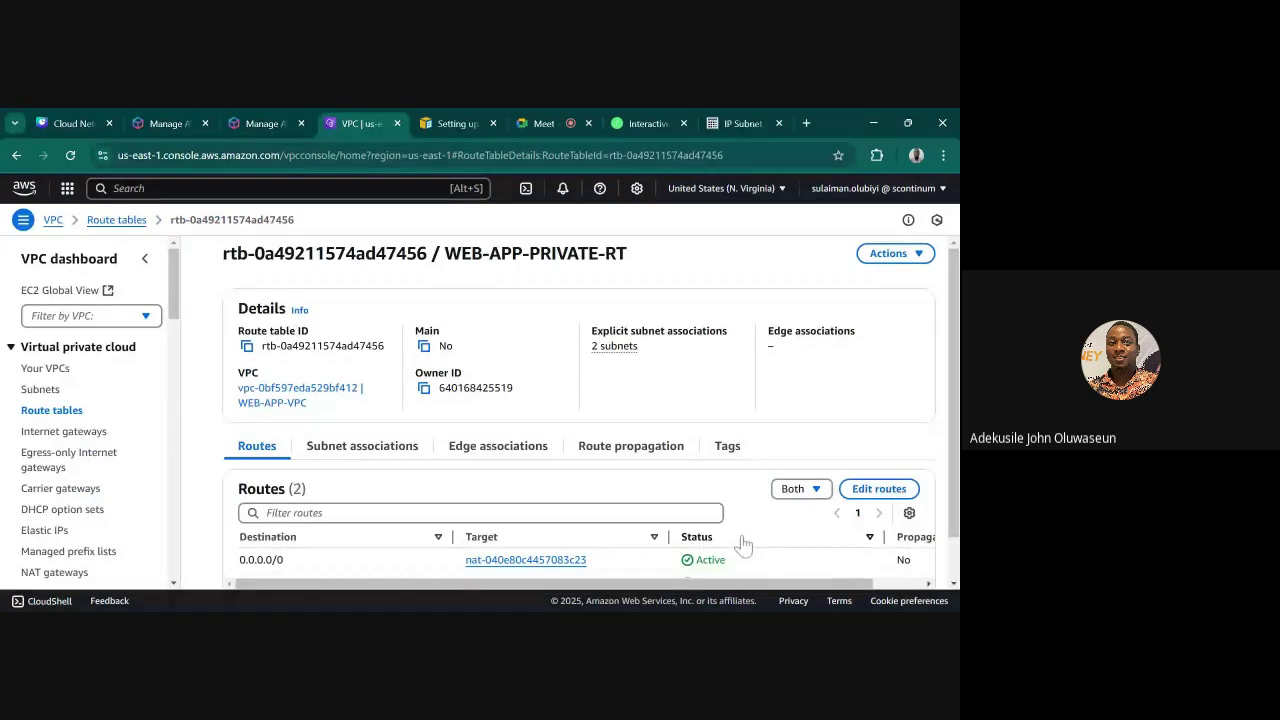
{"action": "scroll", "coordinate": [743, 544], "scroll_direction": "down", "scroll_amount": 1}
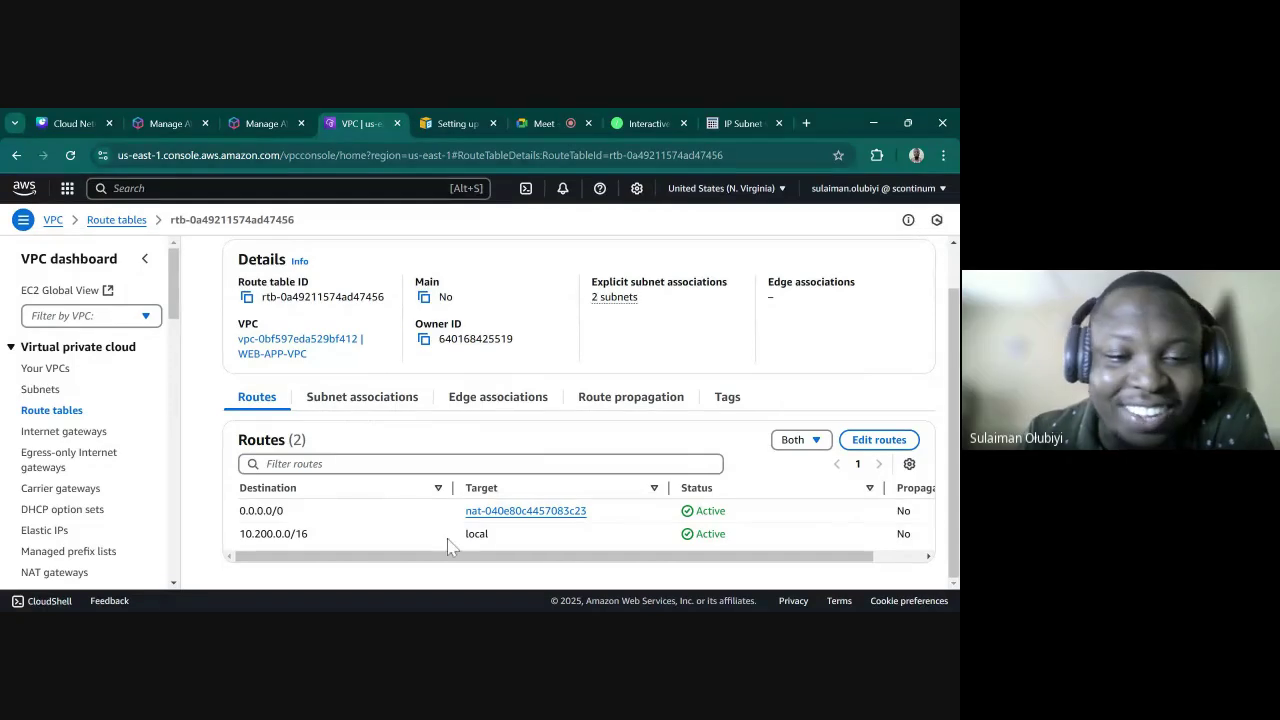
{"action": "scroll", "coordinate": [143, 460], "scroll_direction": "down", "scroll_amount": 5}
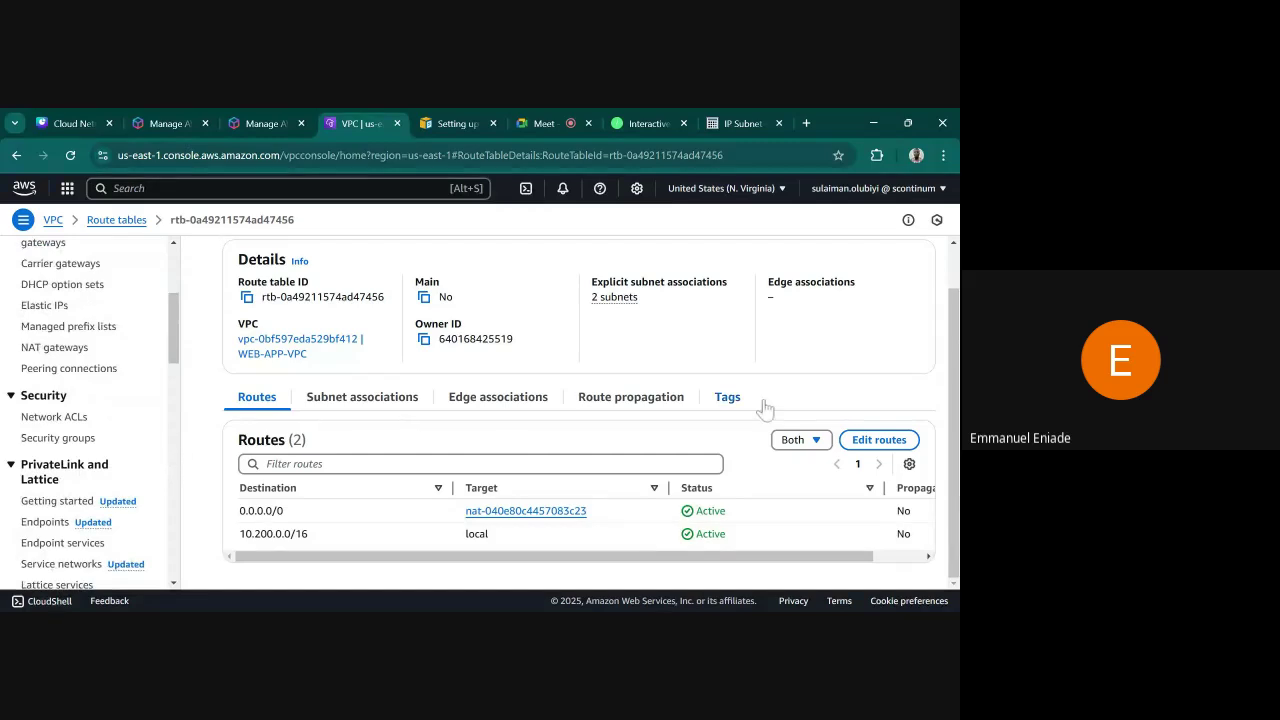
{"action": "scroll", "coordinate": [931, 371], "scroll_direction": "up", "scroll_amount": 1}
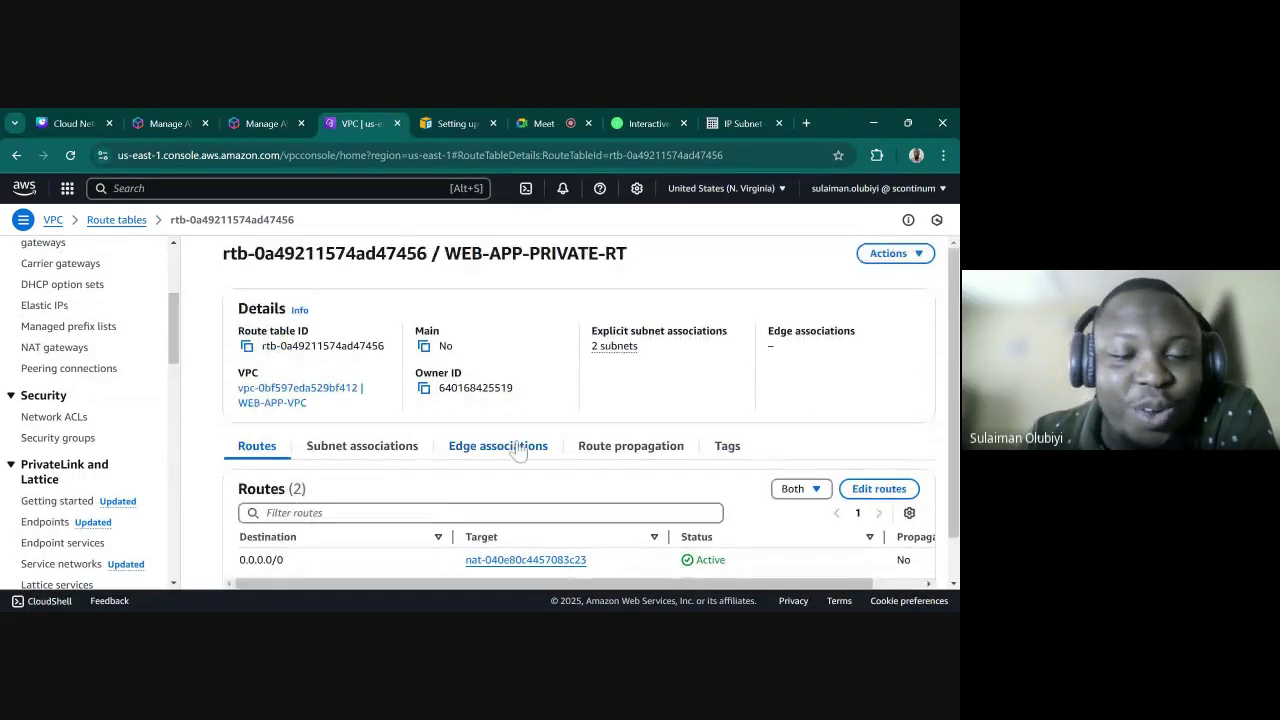
Switch to the Canva deck and review the Customer Use-Case, VPC Details and VPC Design slides.
{"action": "left_click", "coordinate": [65, 123]}
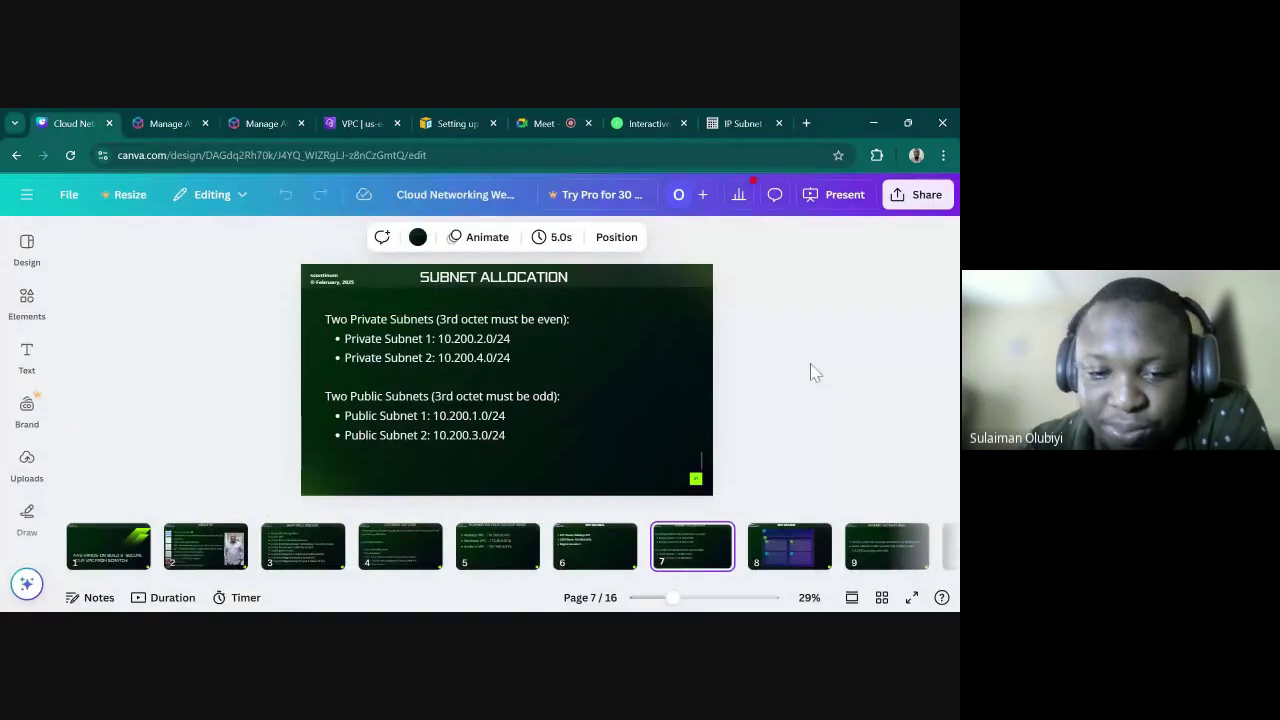
{"action": "key", "text": "Left"}
{"action": "key", "text": "Left"}
{"action": "key", "text": "Left"}
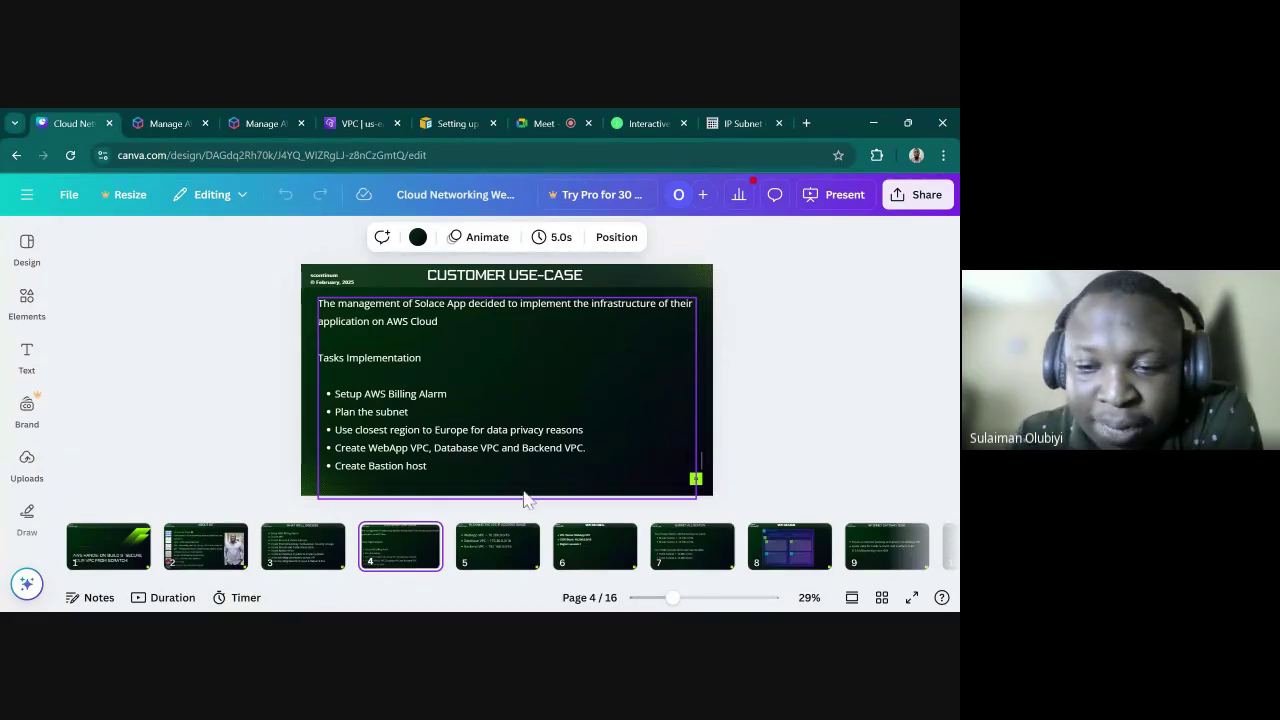
{"action": "key", "text": "Right"}
{"action": "key", "text": "Right"}
{"action": "key", "text": "Right"}
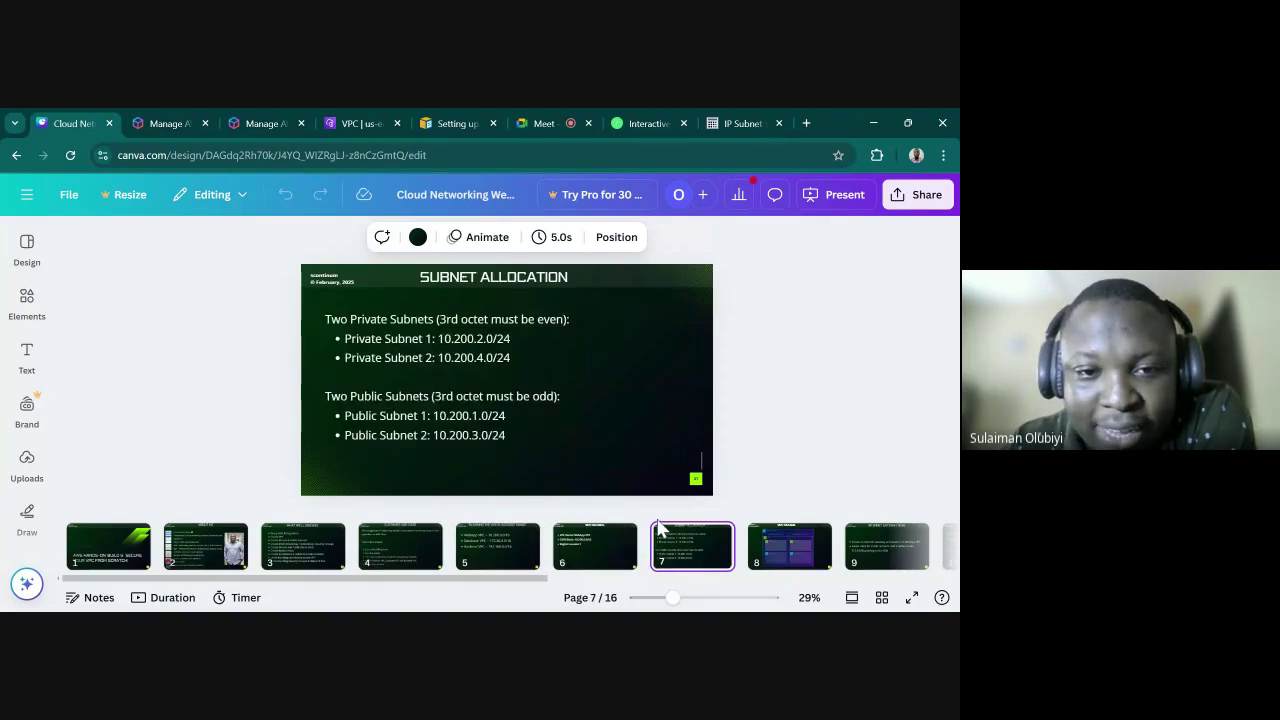
{"action": "key", "text": "Right"}
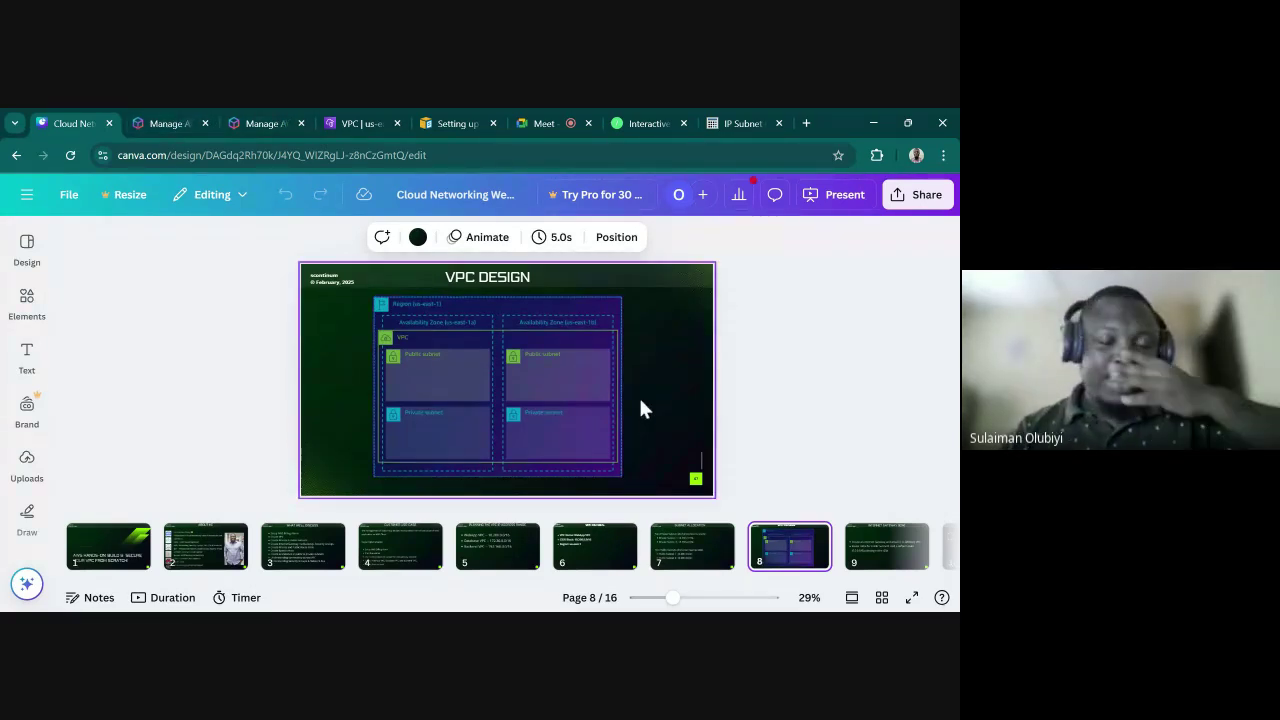
Advance past the Internet Gateway, NAT Gateway and Network ACLs slides to Security Flow.
{"action": "key", "text": "Down"}
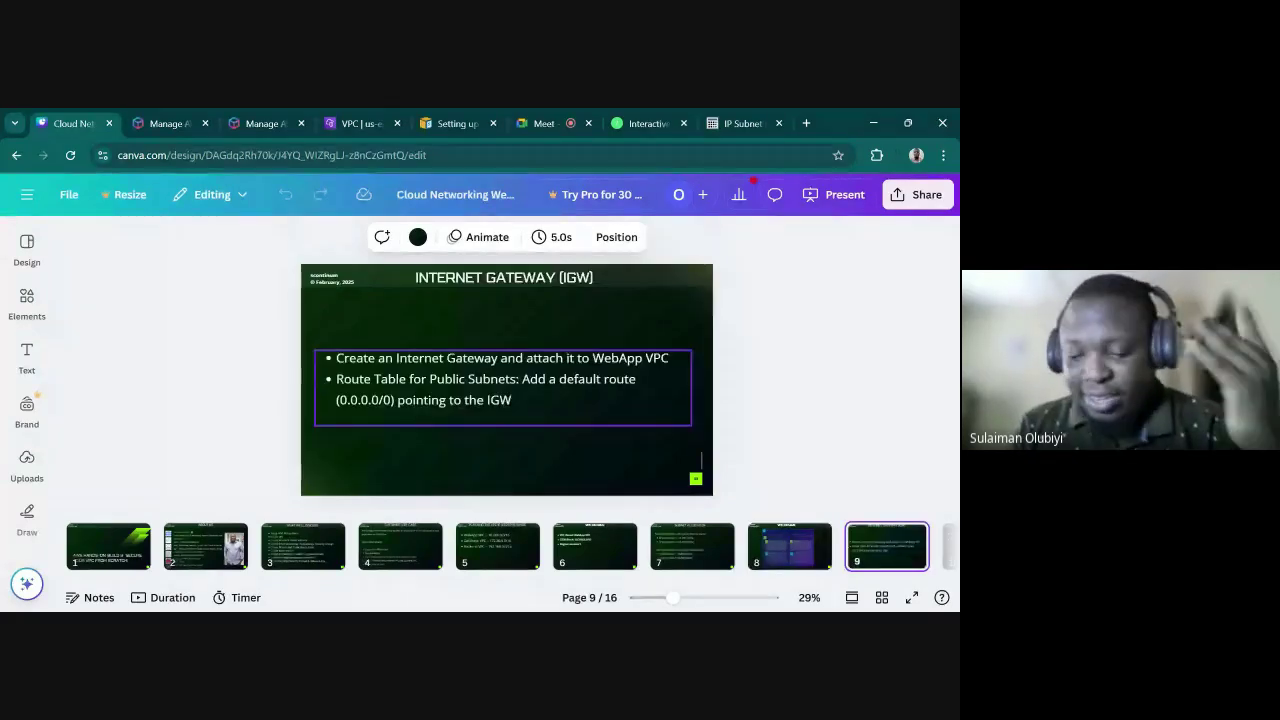
{"action": "key", "text": "Down"}
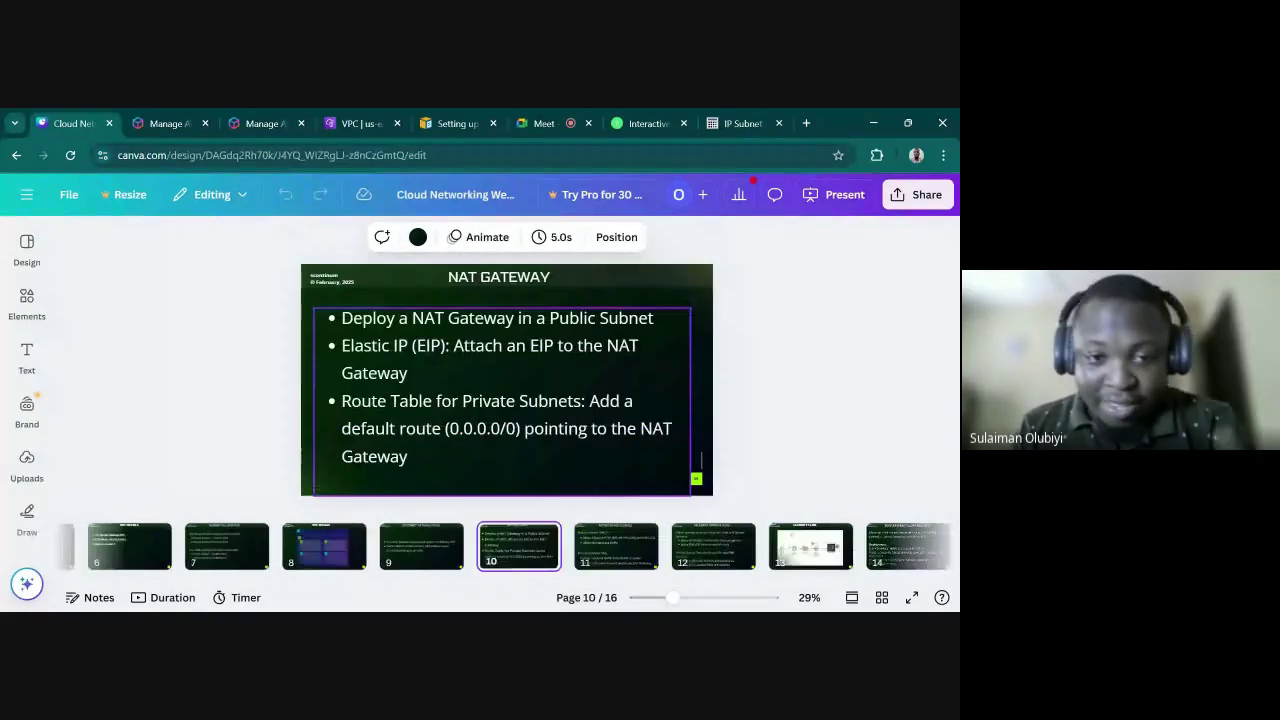
{"action": "key", "text": "Down"}
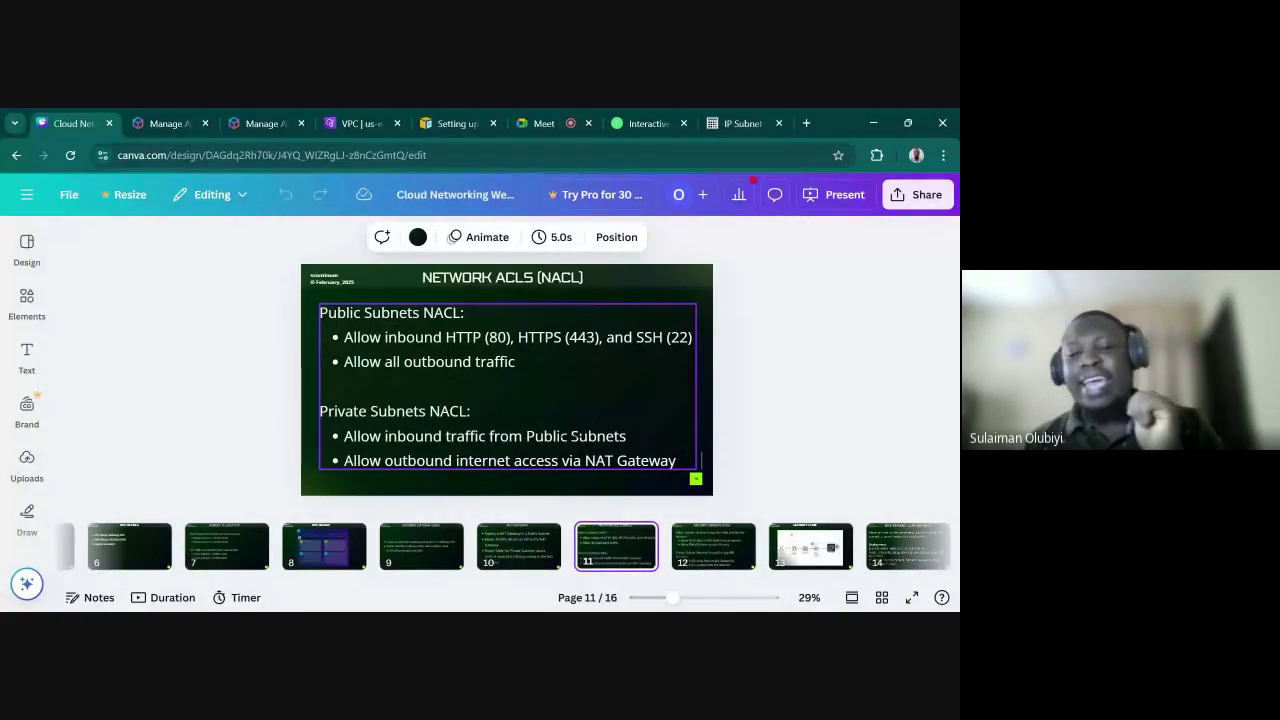
{"action": "key", "text": "Down"}
{"action": "key", "text": "Down"}
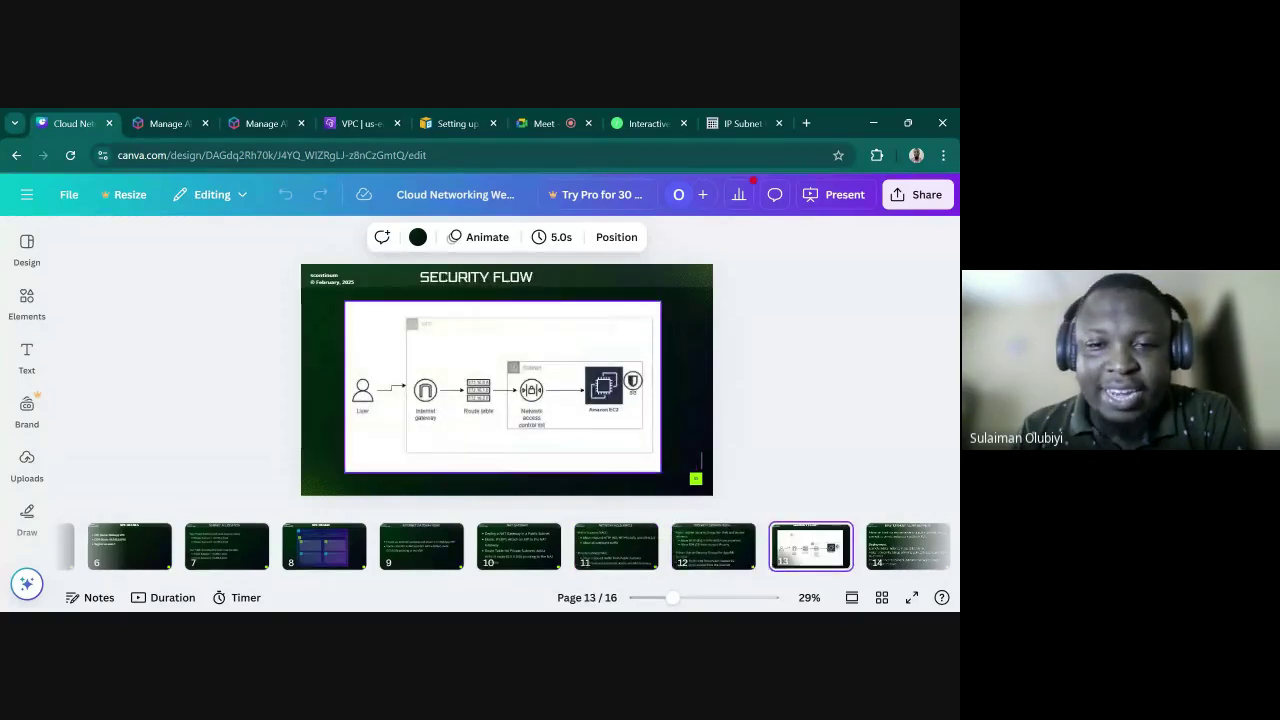
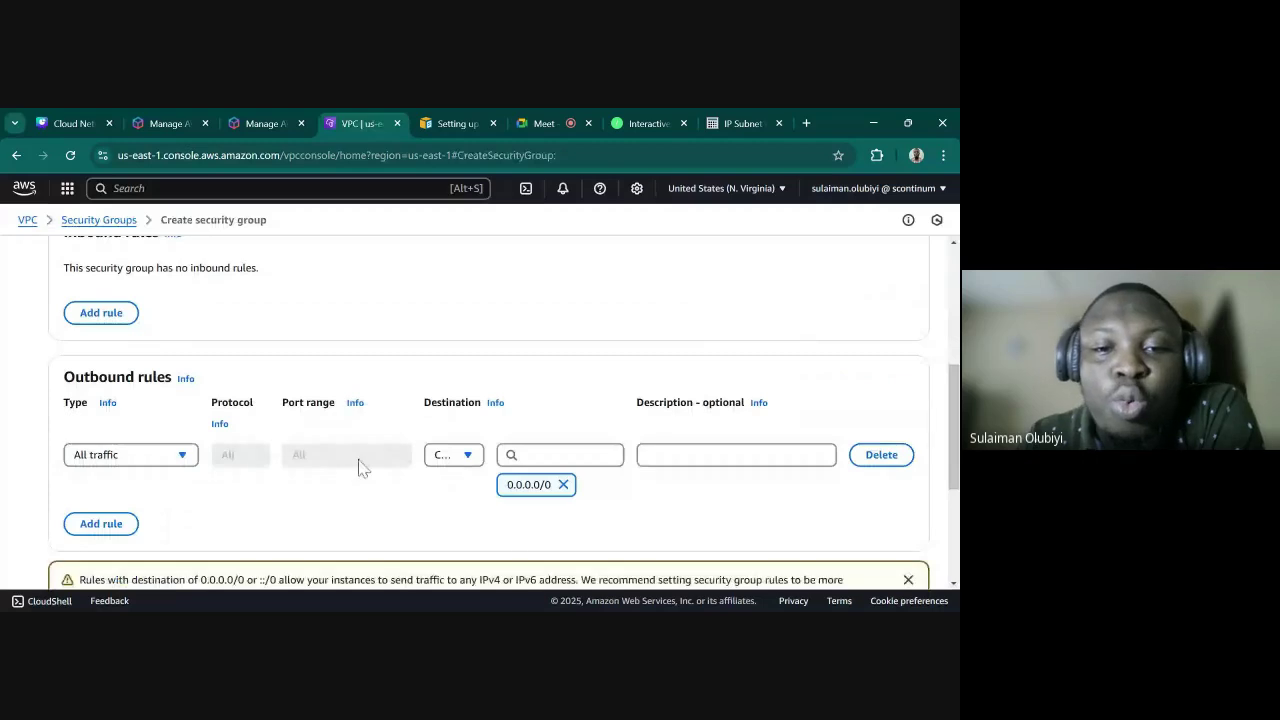
Scroll back to the top of the blank Create security group form.
{"action": "scroll", "coordinate": [363, 466], "scroll_direction": "up", "scroll_amount": 4}
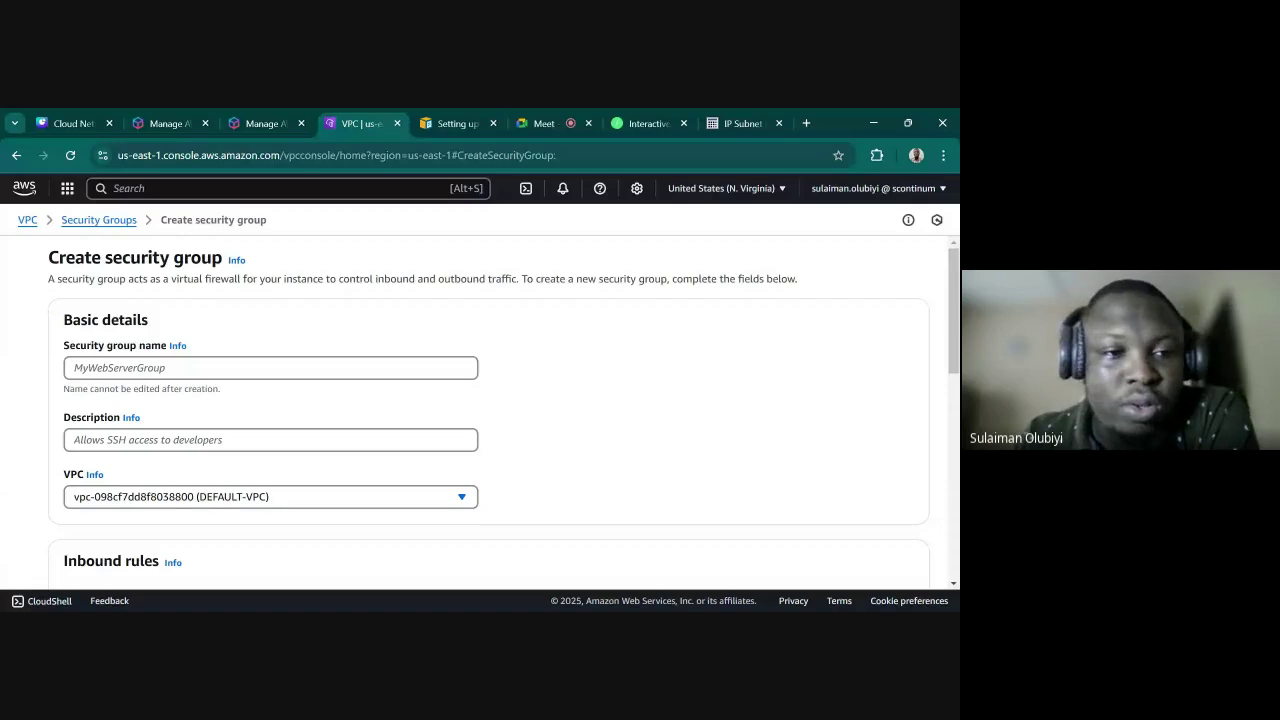
Enter BASTION-SG as the security group name.
{"action": "left_click", "coordinate": [270, 368]}
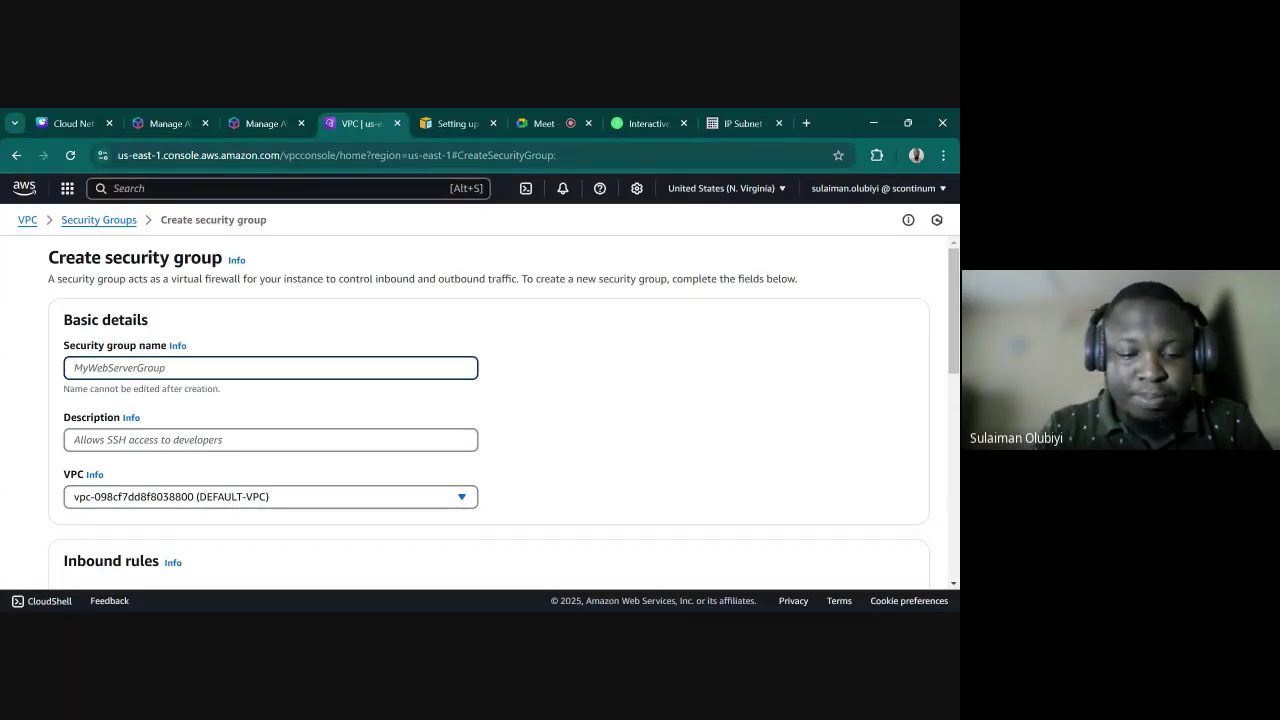
{"action": "type", "text": "NS"}
{"action": "key", "text": "BackSpace"}
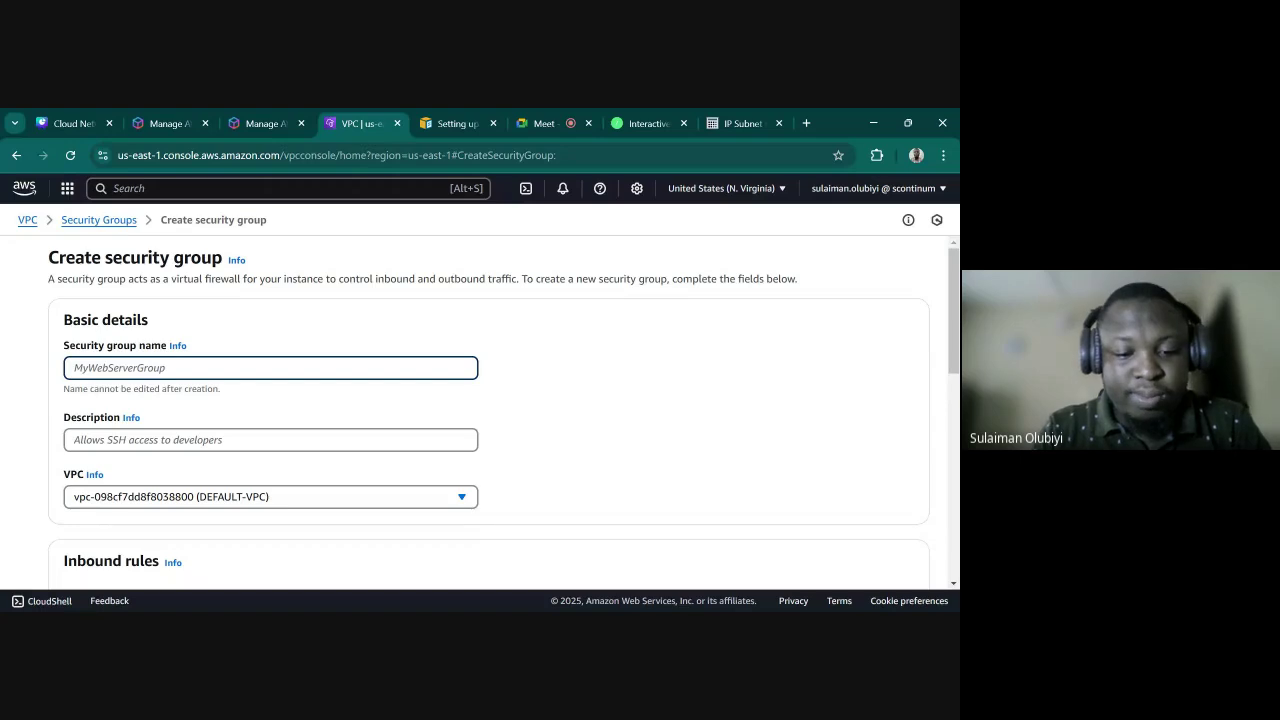
{"action": "type", "text": "BASTION-"}
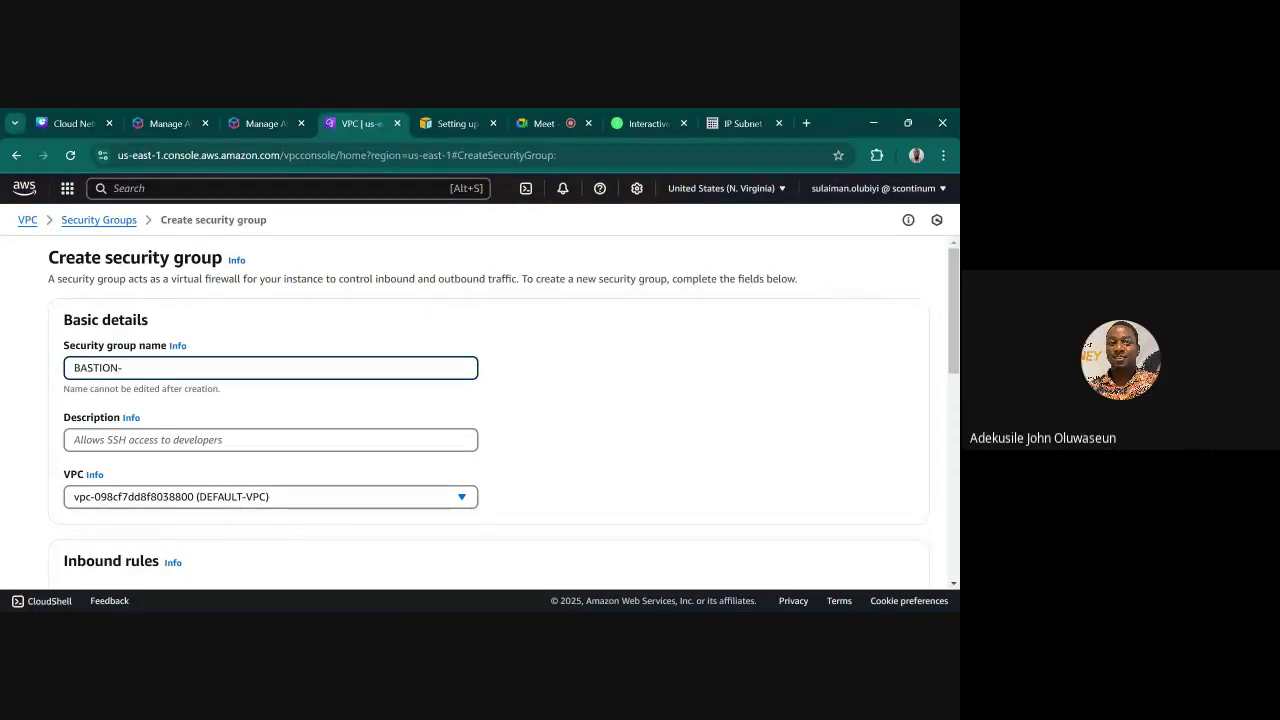
{"action": "type", "text": "SG"}
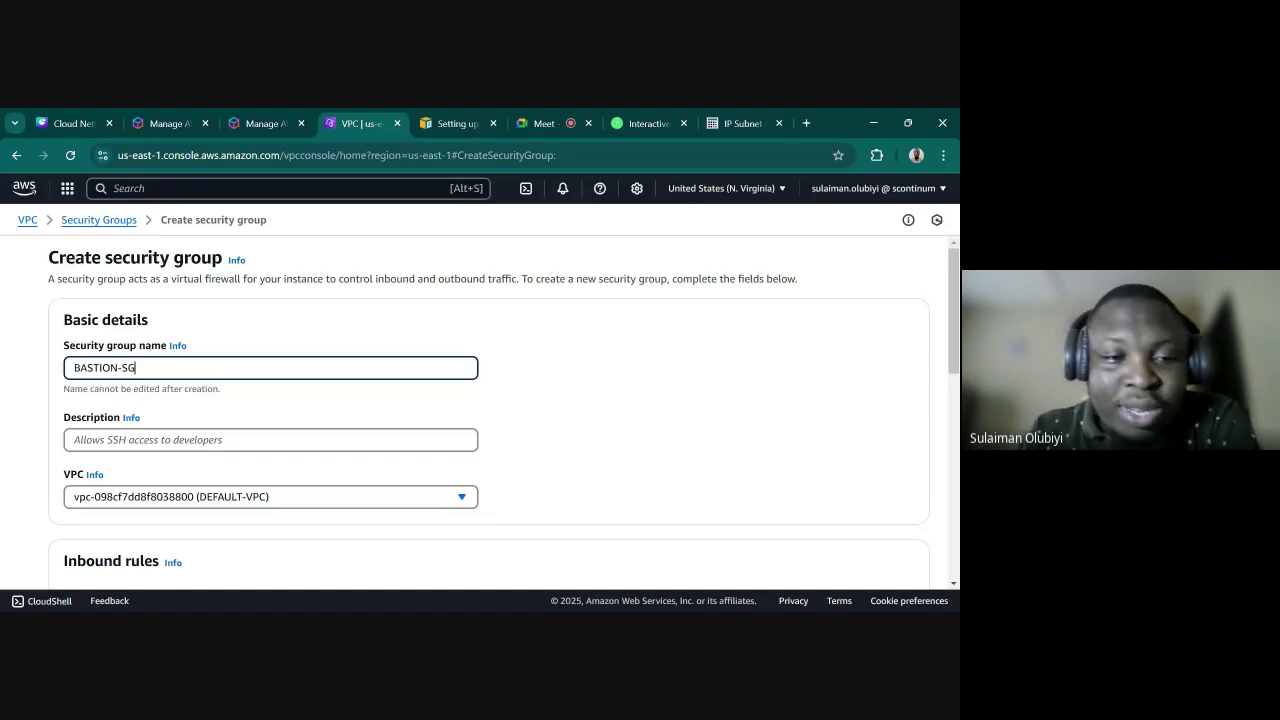
Select WEB-APP-VPC in the VPC dropdown instead of the default VPC.
{"action": "scroll", "coordinate": [249, 466], "scroll_direction": "down", "scroll_amount": 1}
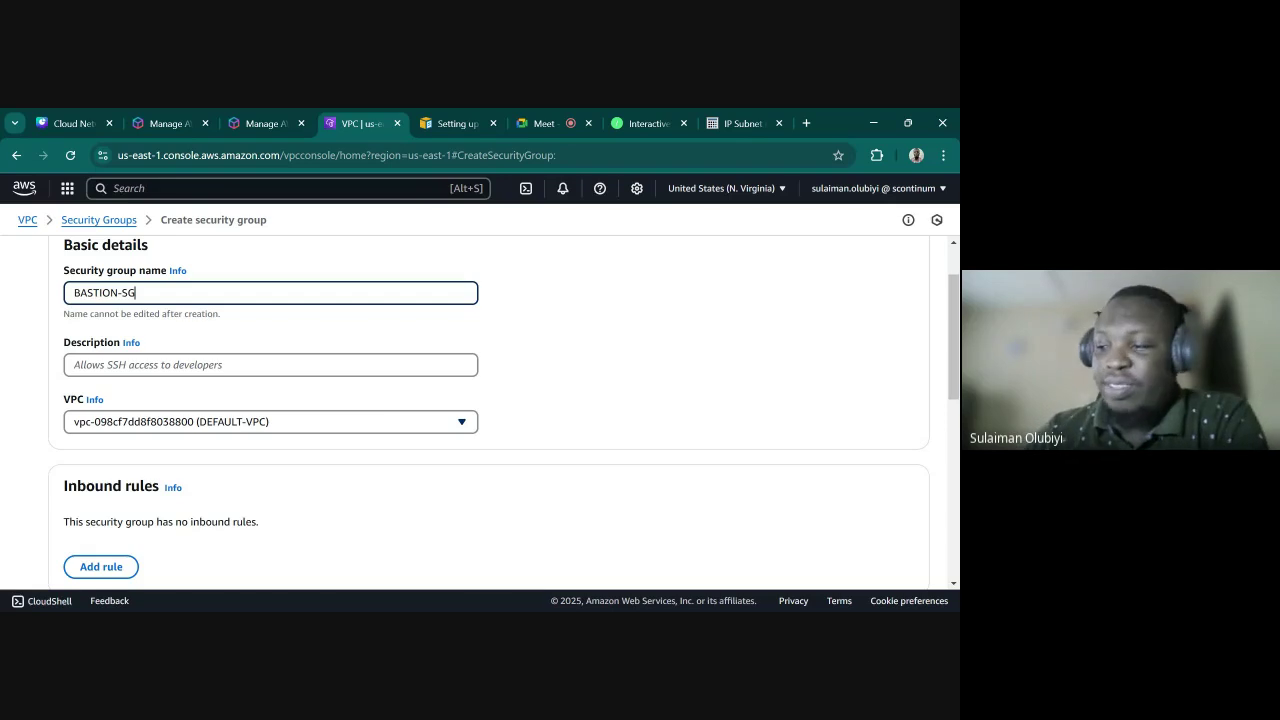
{"action": "left_click", "coordinate": [405, 435]}
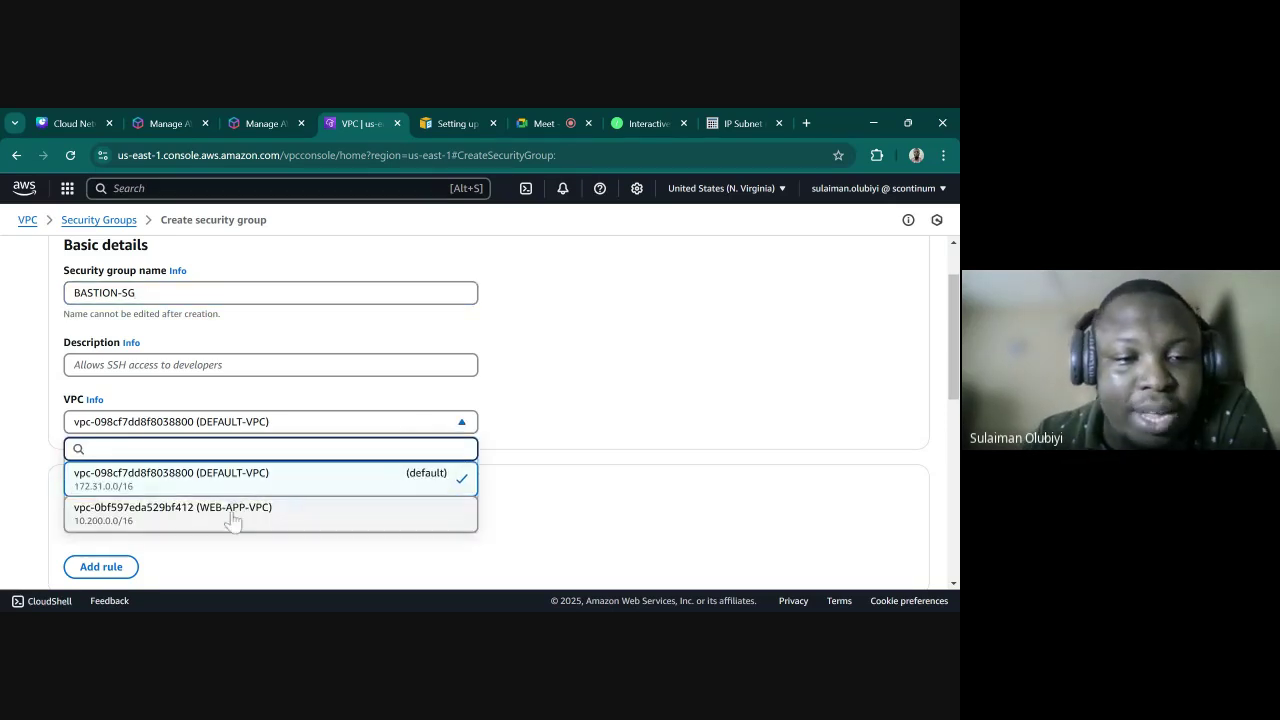
{"action": "left_click", "coordinate": [229, 514]}
{"action": "scroll", "coordinate": [237, 480], "scroll_direction": "down", "scroll_amount": 3}
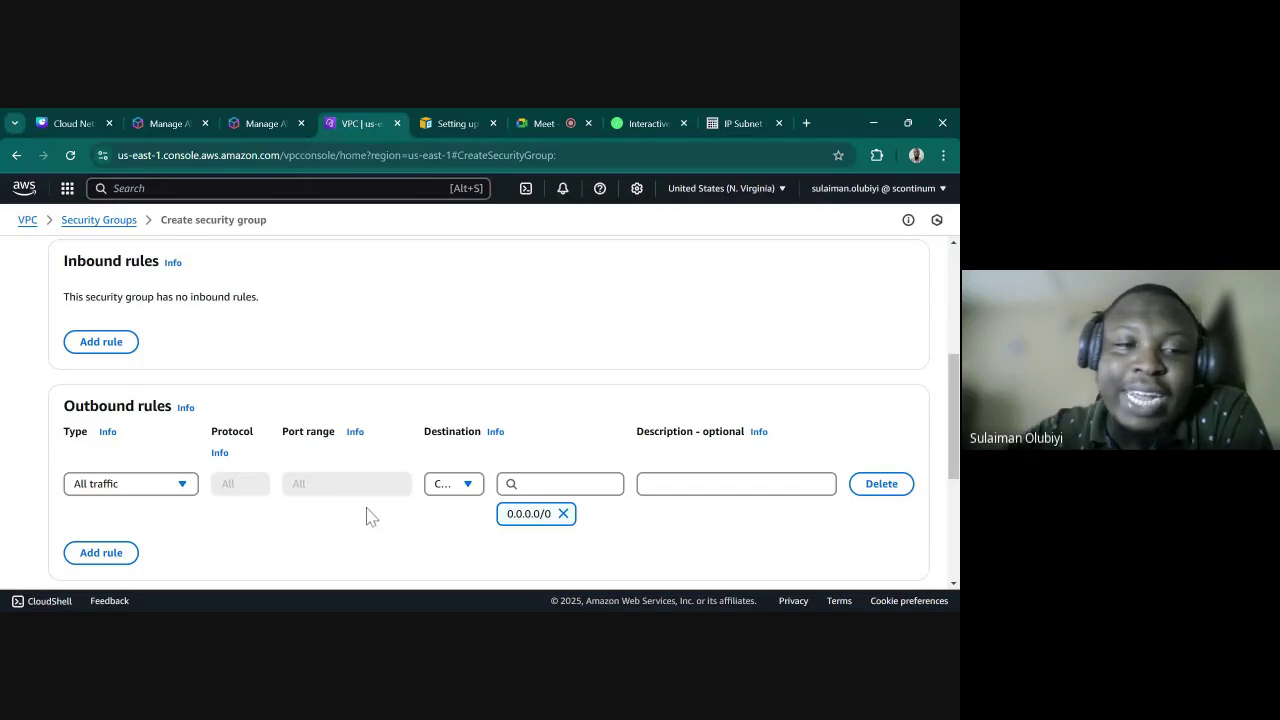
Add an inbound SSH rule from Anywhere-IPv4 described 'SSH Access for Linux jump se'.
{"action": "left_click", "coordinate": [101, 341]}
{"action": "left_click", "coordinate": [170, 339]}
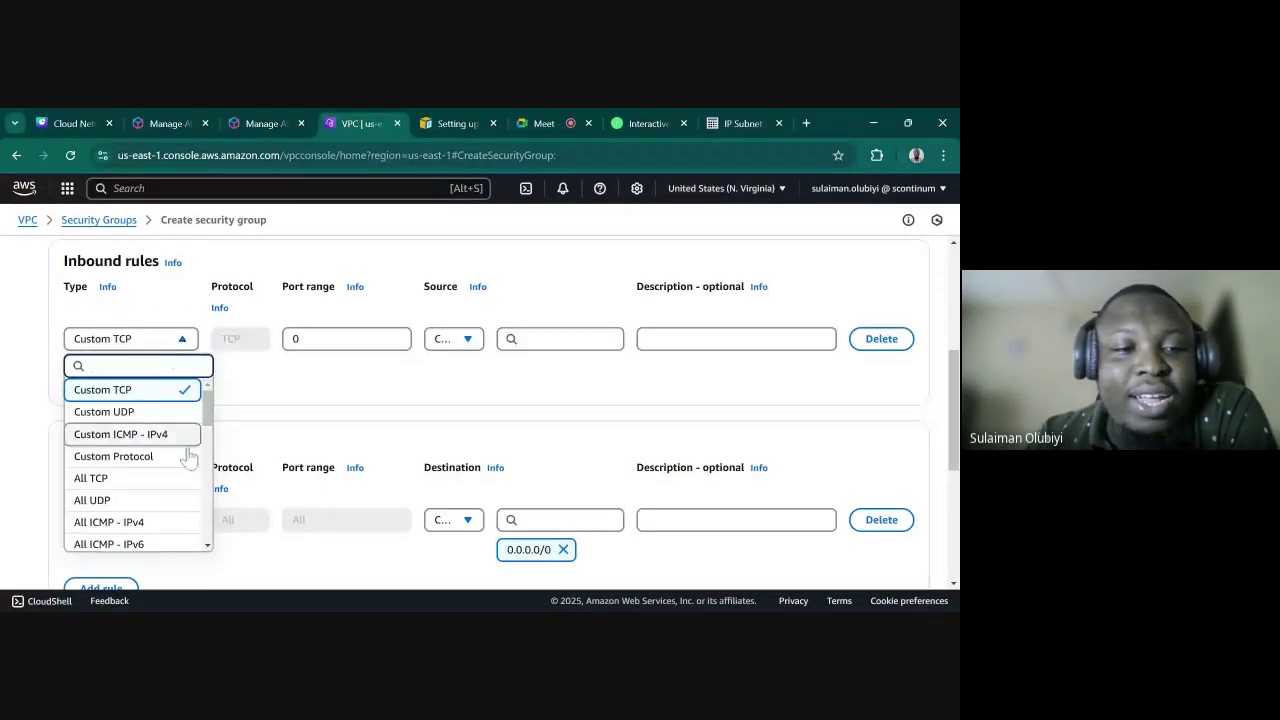
{"action": "scroll", "coordinate": [160, 480], "scroll_direction": "down", "scroll_amount": 2}
{"action": "scroll", "coordinate": [129, 496], "scroll_direction": "up", "scroll_amount": 2}
{"action": "scroll", "coordinate": [129, 498], "scroll_direction": "down", "scroll_amount": 3}
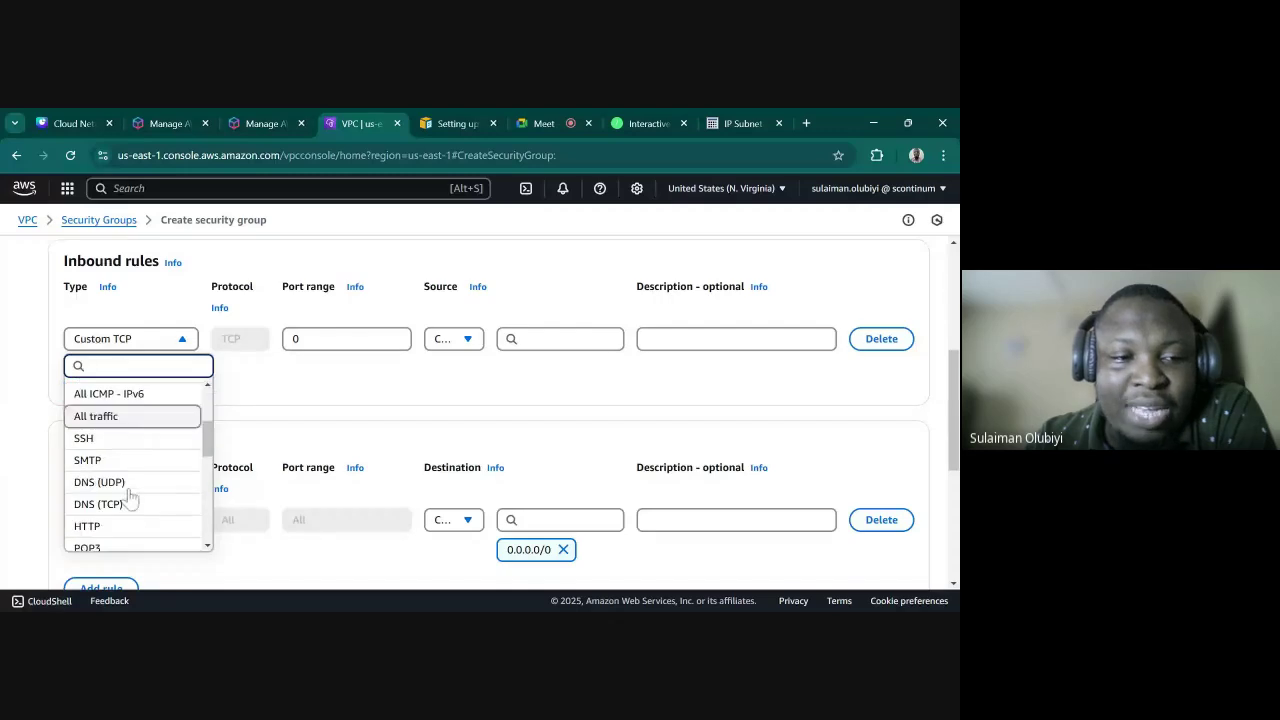
{"action": "left_click", "coordinate": [112, 442]}
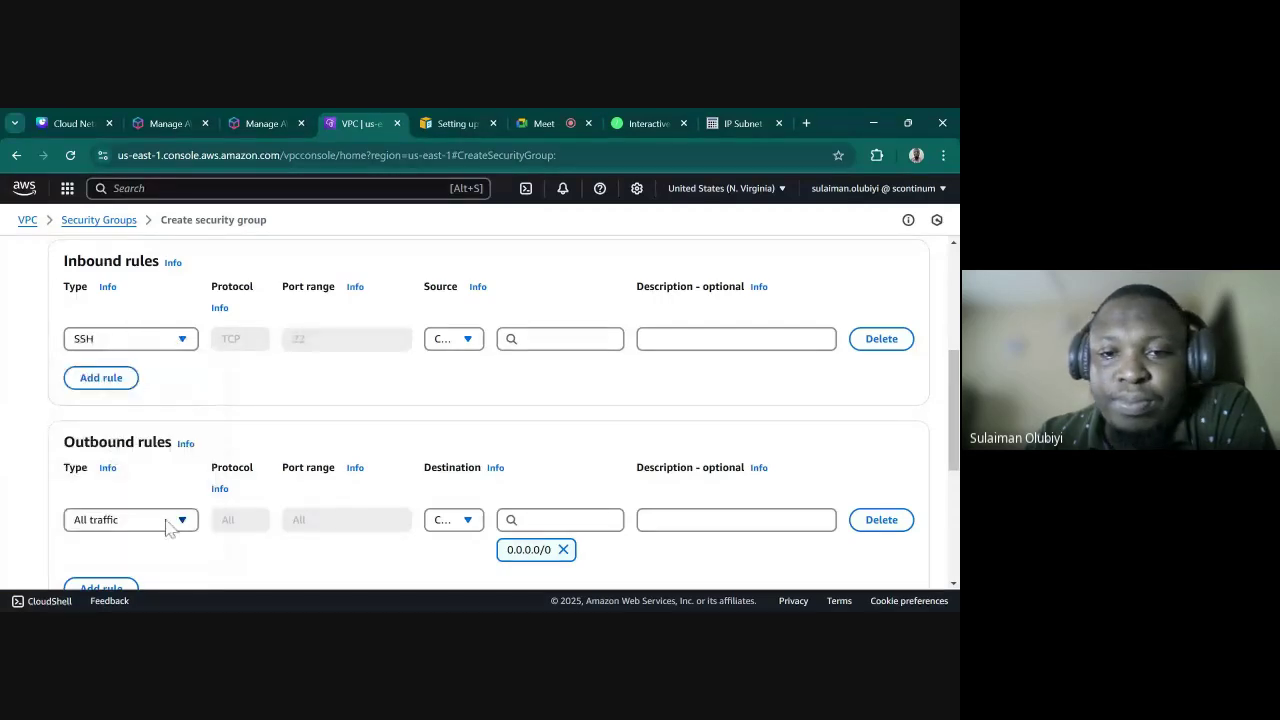
{"action": "left_click", "coordinate": [447, 345]}
{"action": "left_click", "coordinate": [458, 389]}
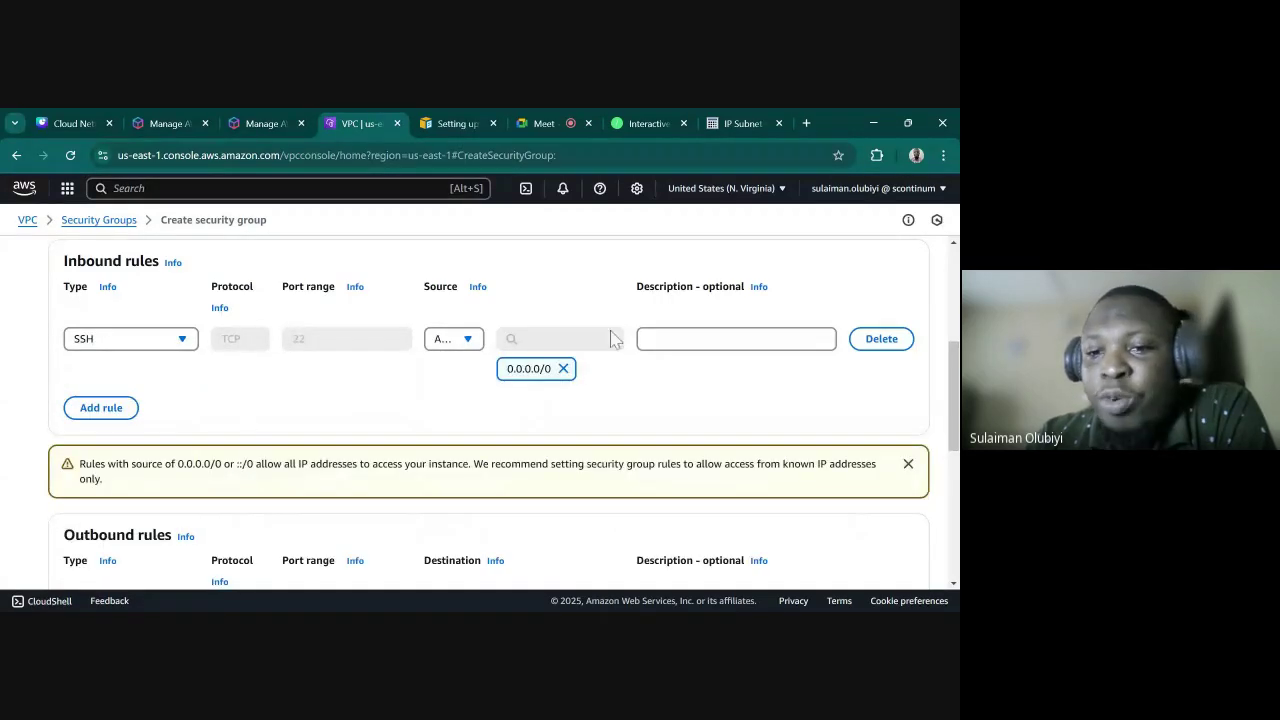
{"action": "left_click", "coordinate": [645, 338]}
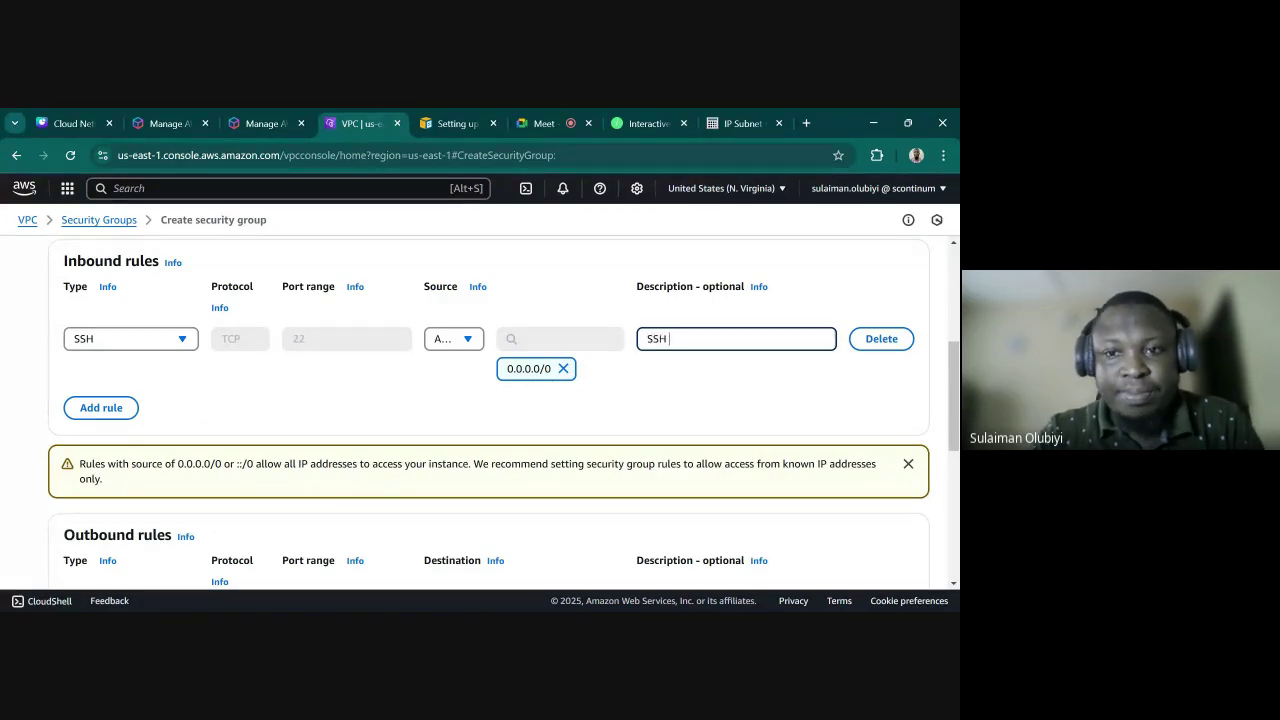
{"action": "type", "text": "SSH Access"}
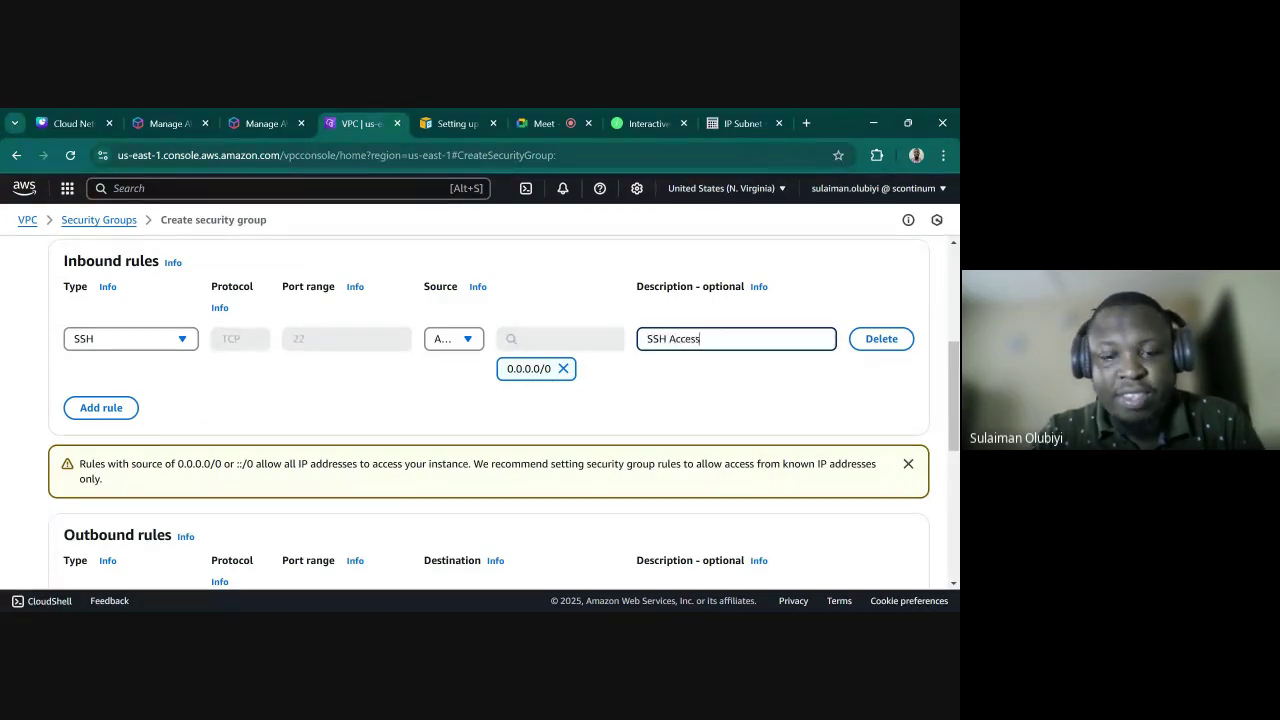
{"action": "type", "text": " for Li"}
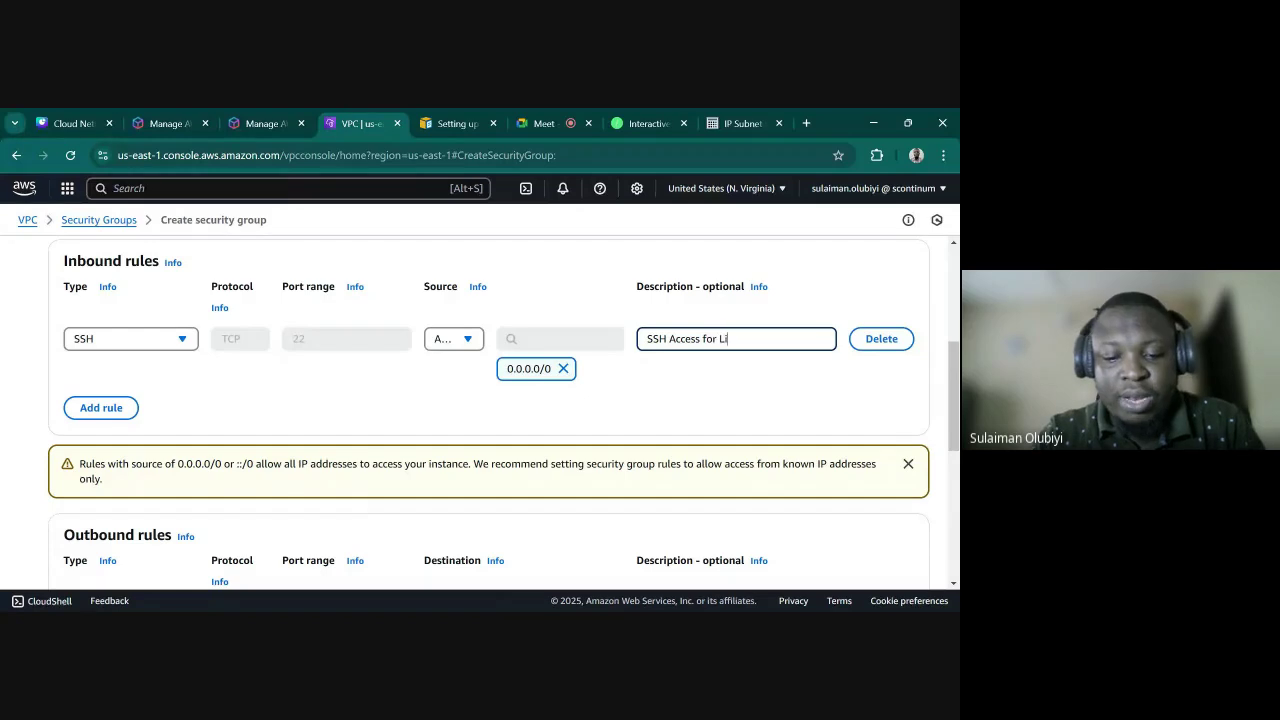
{"action": "type", "text": "nux ju"}
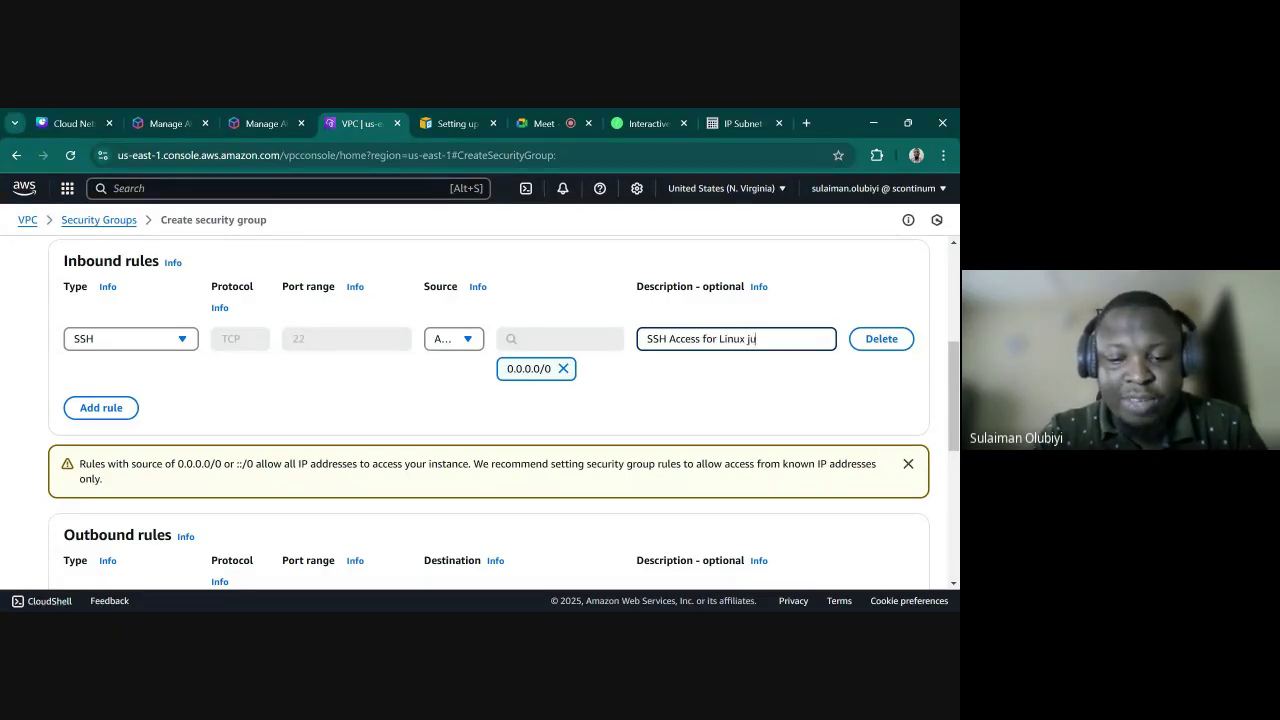
{"action": "type", "text": "mp servers"}
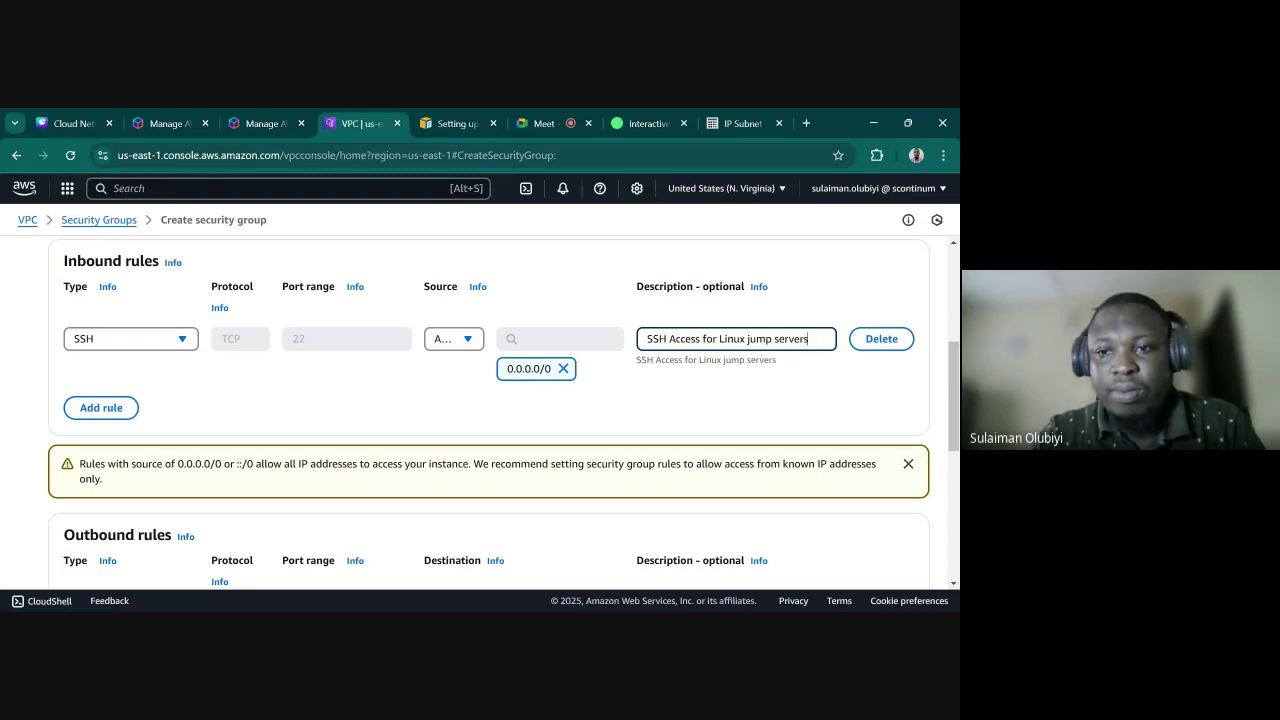
Add an inbound RDP (3389) rule from Anywhere-IPv4 described 'RDP Access for Windows J jump servers'.
{"action": "left_click", "coordinate": [101, 407]}
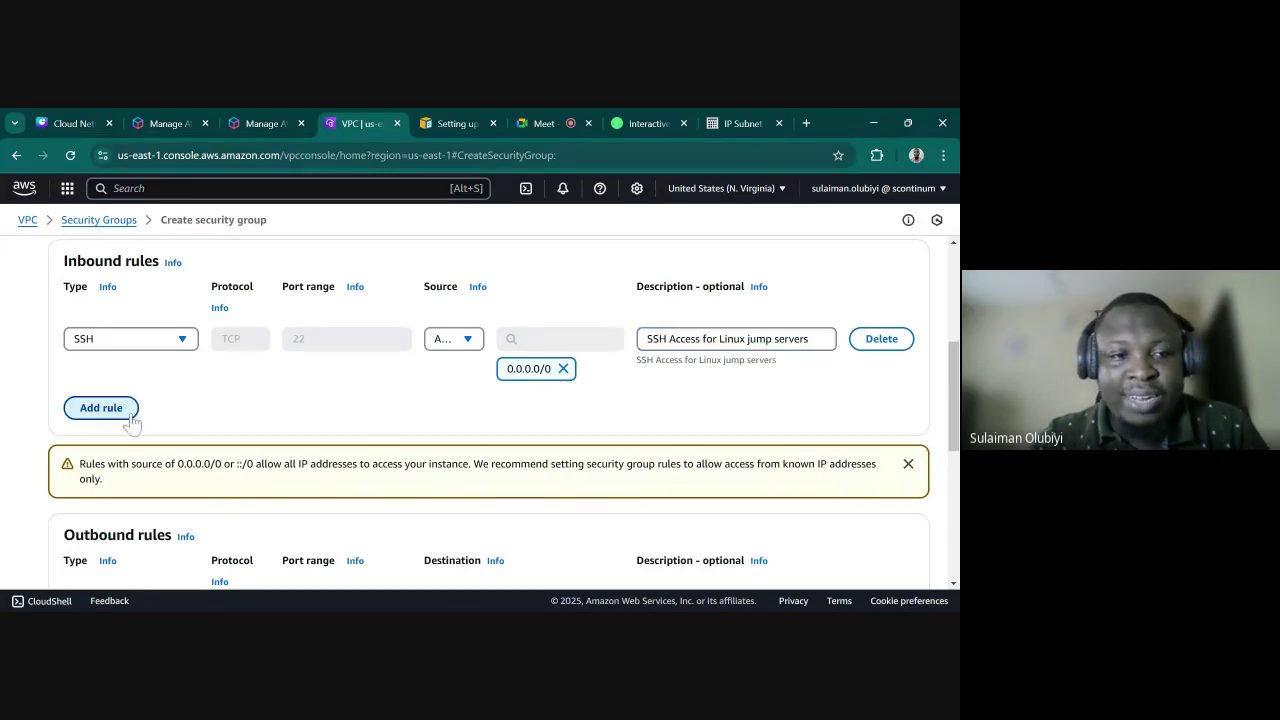
{"action": "left_click", "coordinate": [136, 399]}
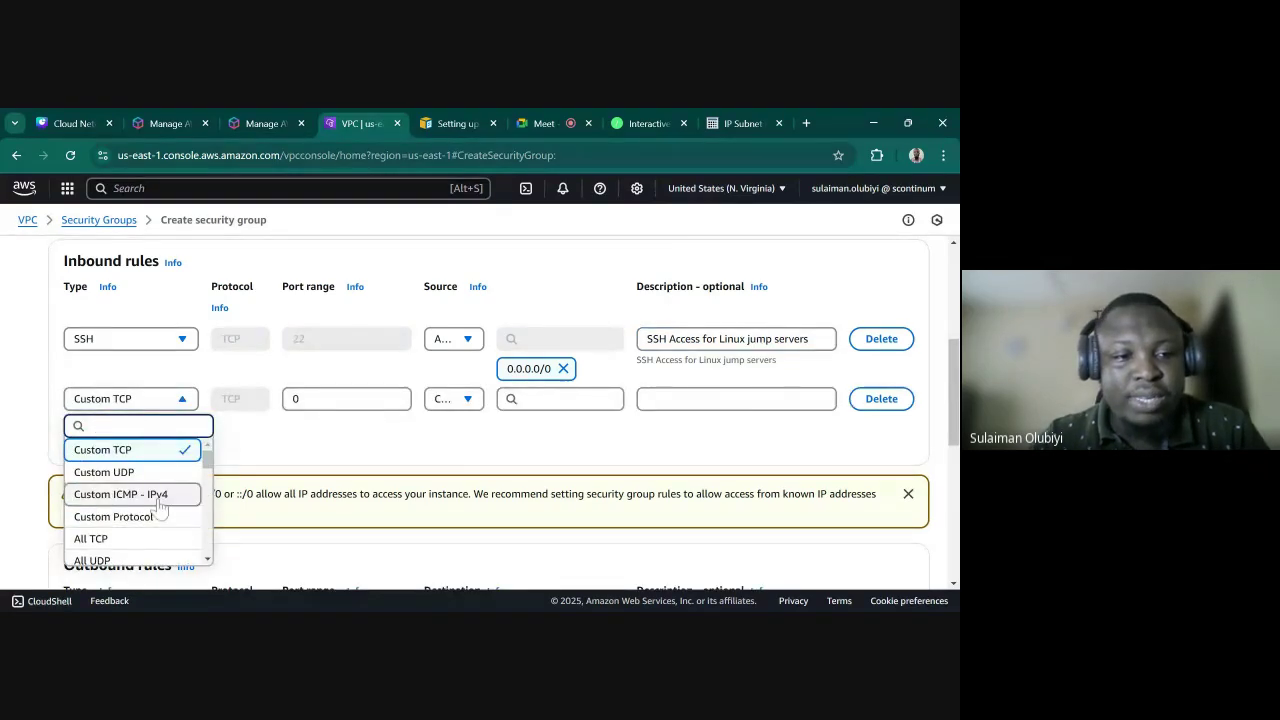
{"action": "scroll", "coordinate": [155, 515], "scroll_direction": "down", "scroll_amount": 5}
{"action": "scroll", "coordinate": [145, 527], "scroll_direction": "down", "scroll_amount": 6}
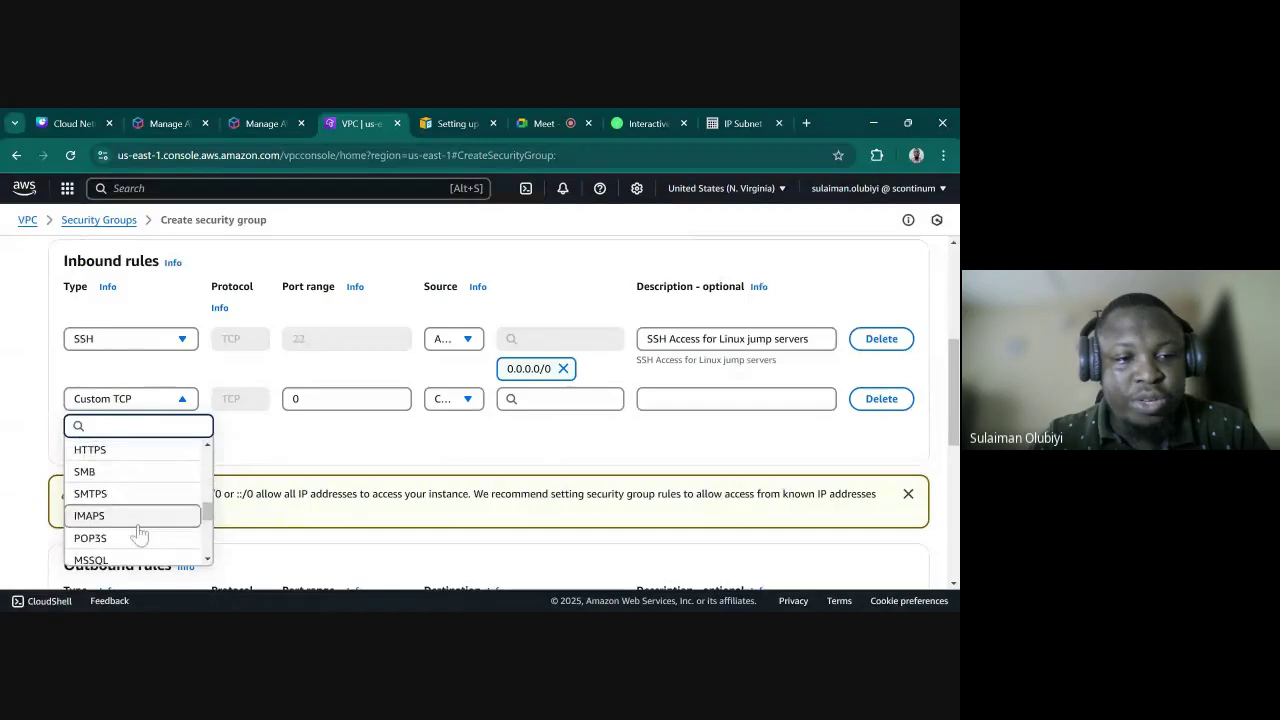
{"action": "left_click", "coordinate": [95, 476]}
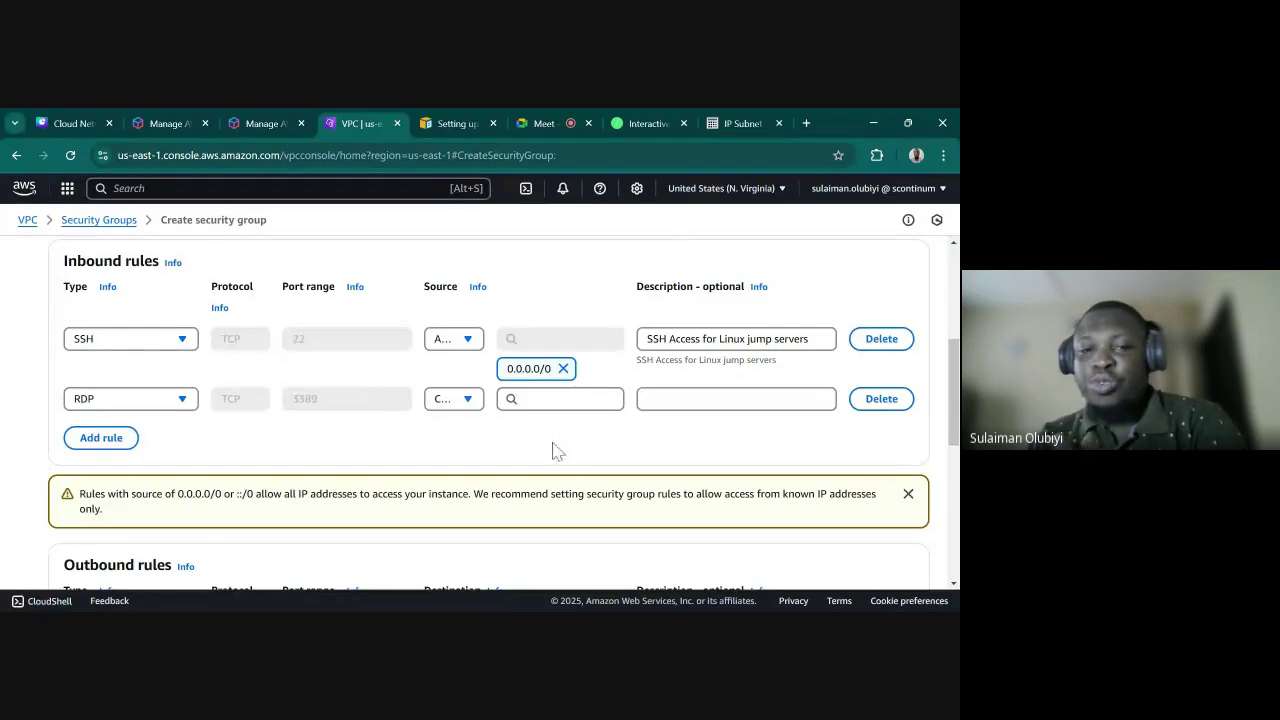
{"action": "left_click", "coordinate": [466, 405]}
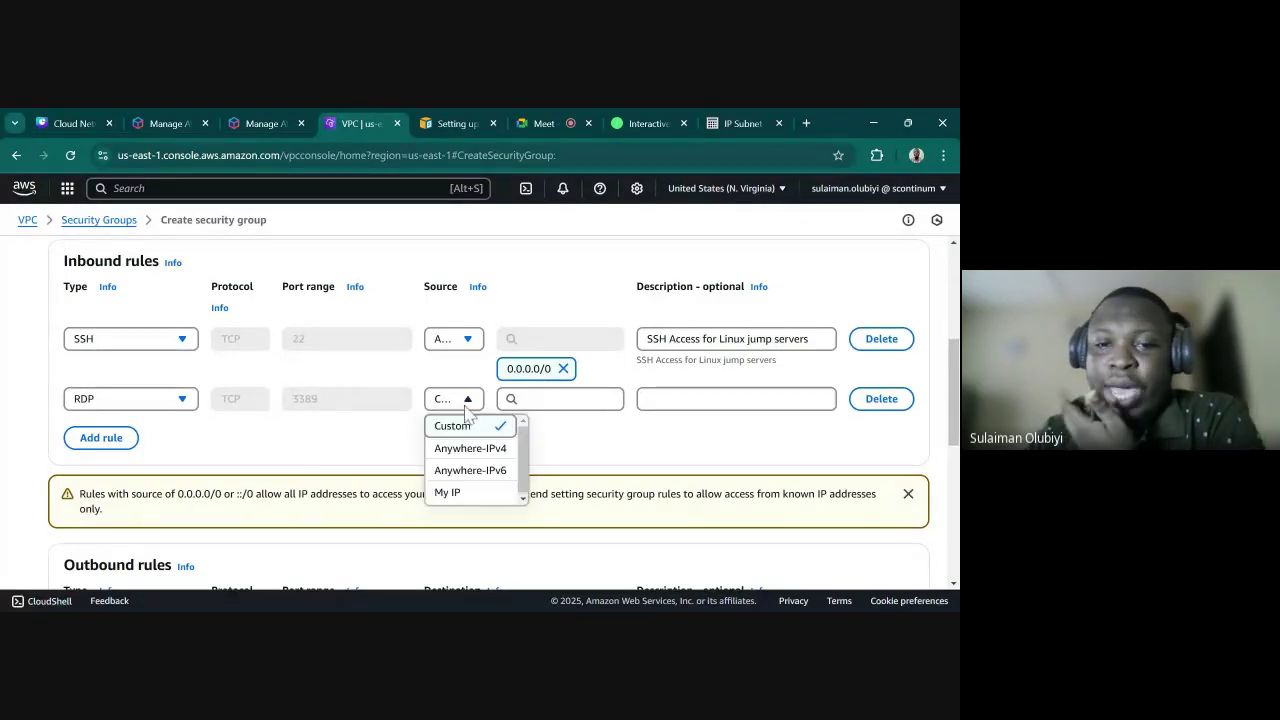
{"action": "left_click", "coordinate": [470, 448]}
{"action": "left_click", "coordinate": [736, 398]}
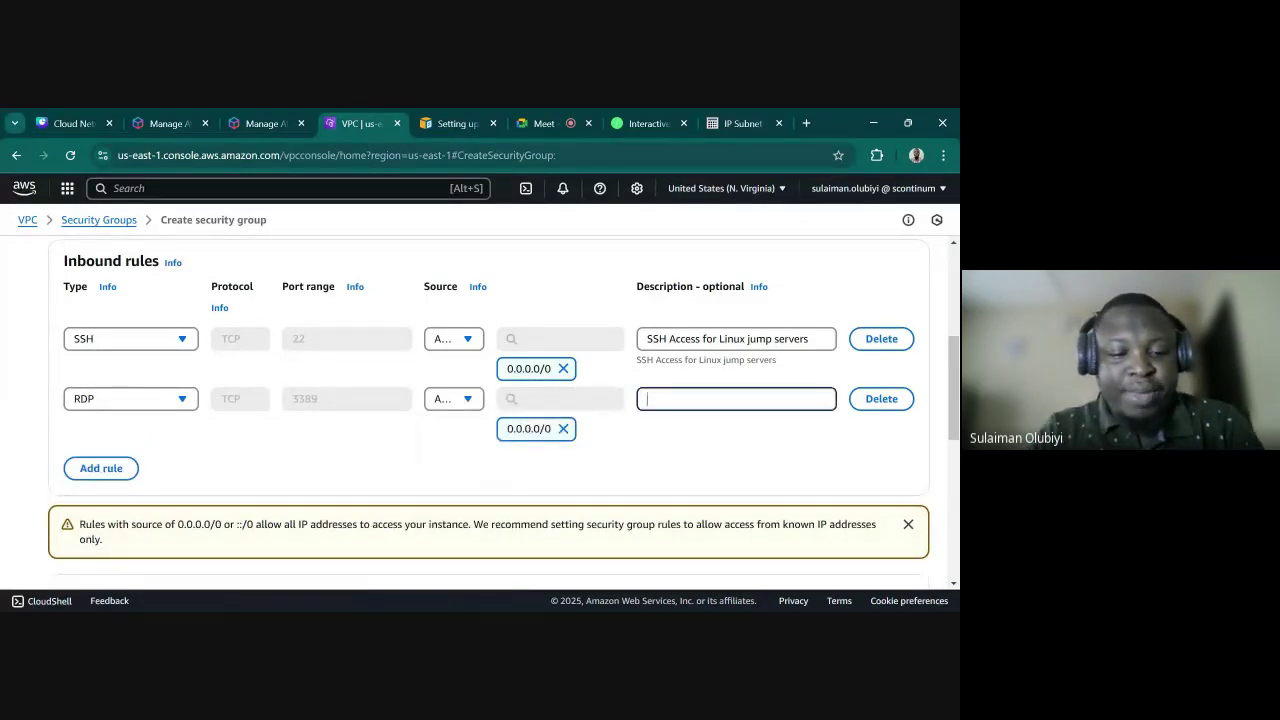
{"action": "type", "text": "RDP A"}
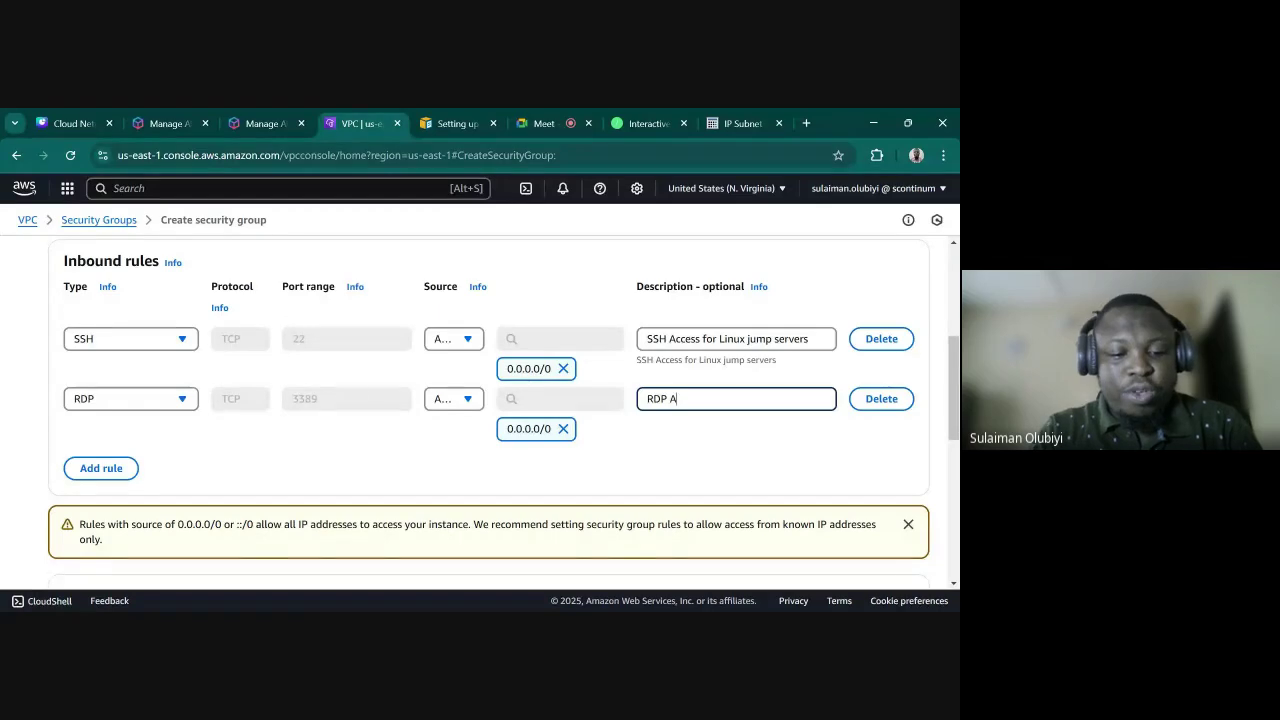
{"action": "type", "text": "ccess for"}
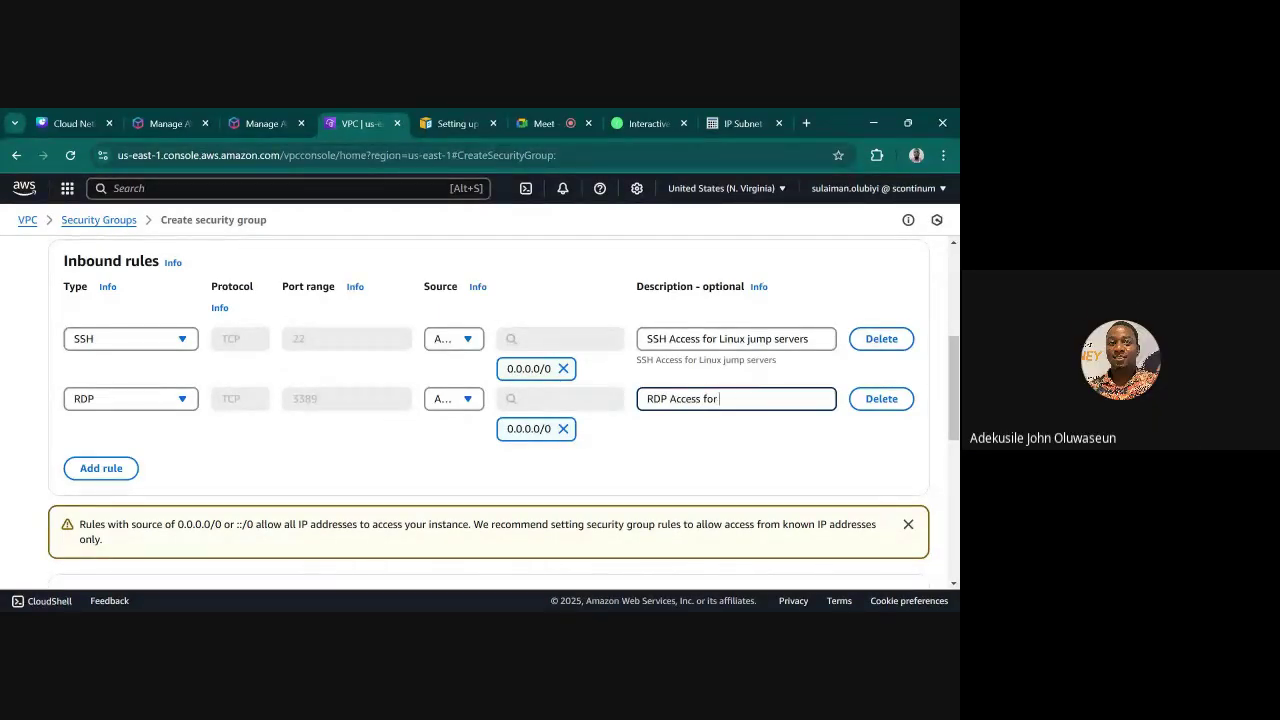
{"action": "type", "text": " Windows"}
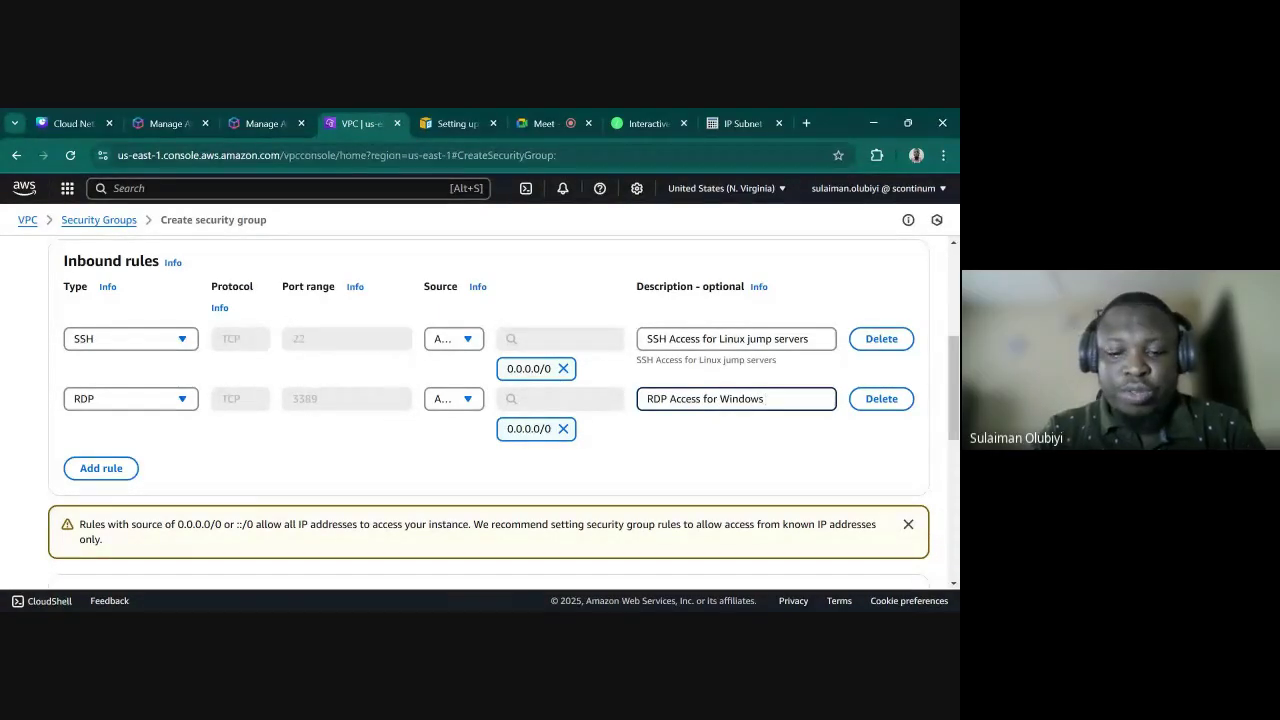
{"action": "type", "text": " J jum"}
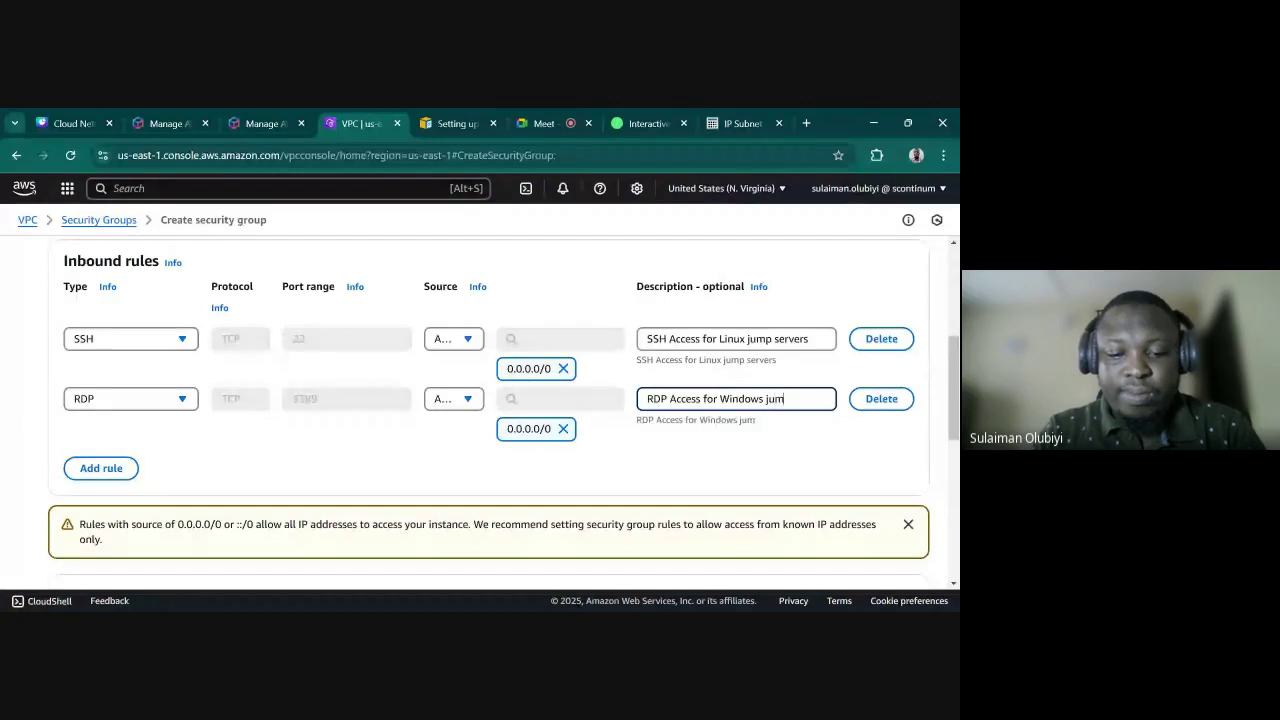
{"action": "type", "text": "p servers"}
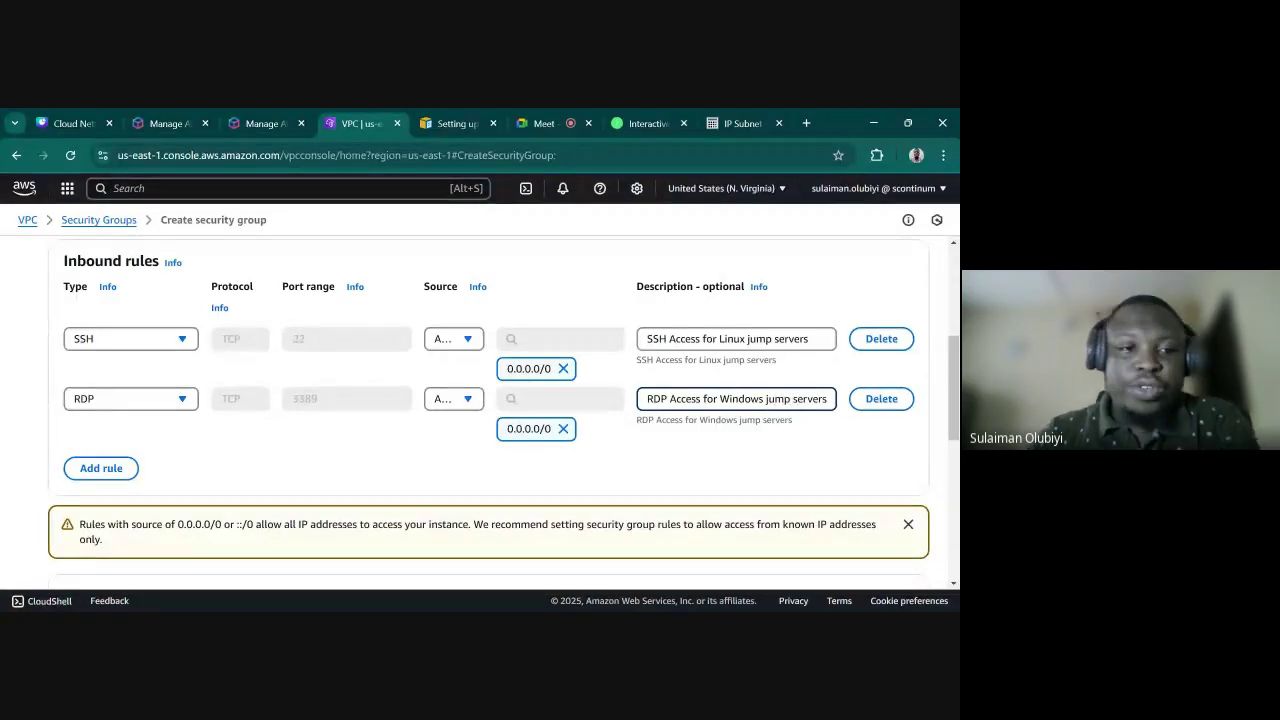
{"action": "scroll", "coordinate": [748, 420], "scroll_direction": "down", "scroll_amount": 3}
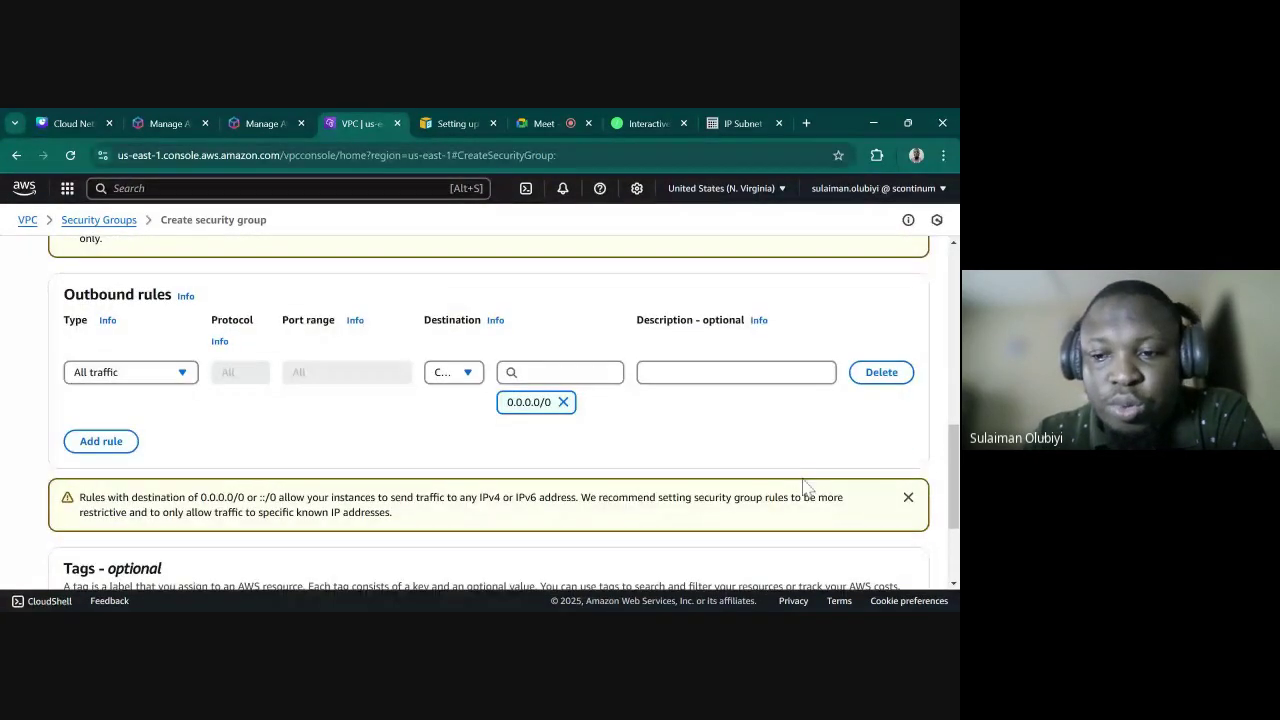
{"action": "scroll", "coordinate": [806, 487], "scroll_direction": "down", "scroll_amount": 2}
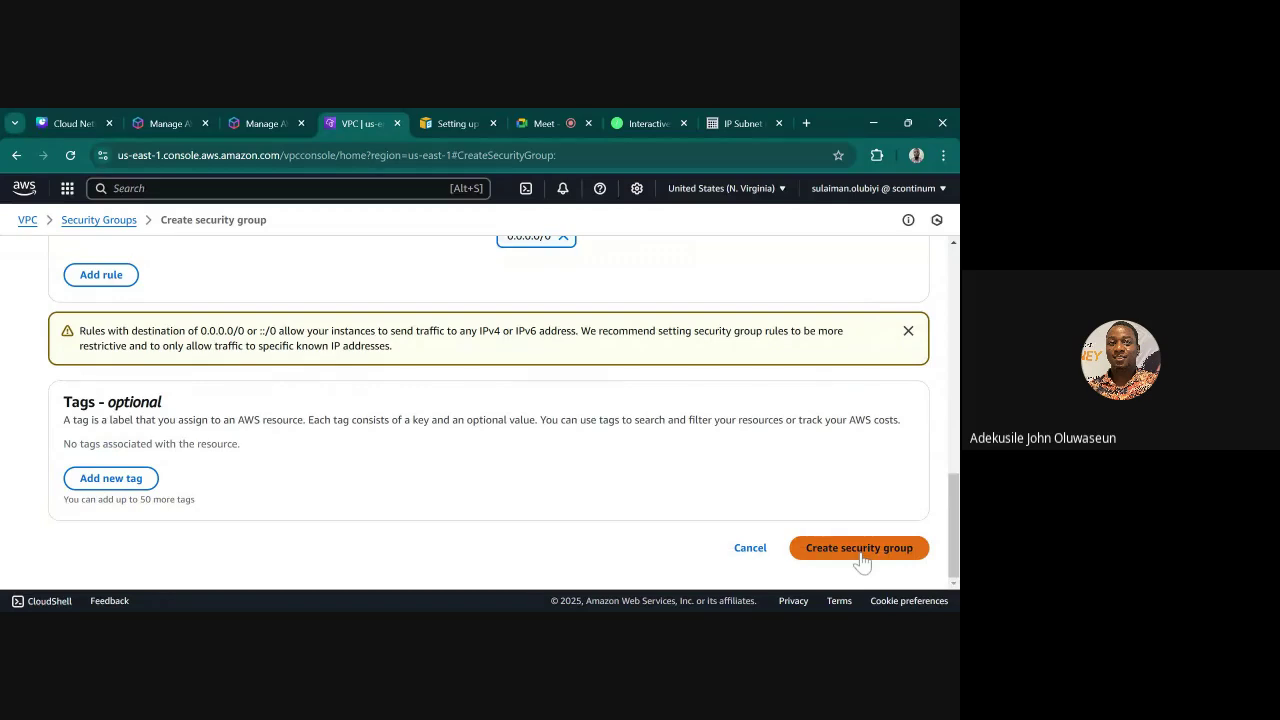
Enter the security group description 'Allow SSH and RDP access'.
{"action": "scroll", "coordinate": [845, 530], "scroll_direction": "up", "scroll_amount": 5}
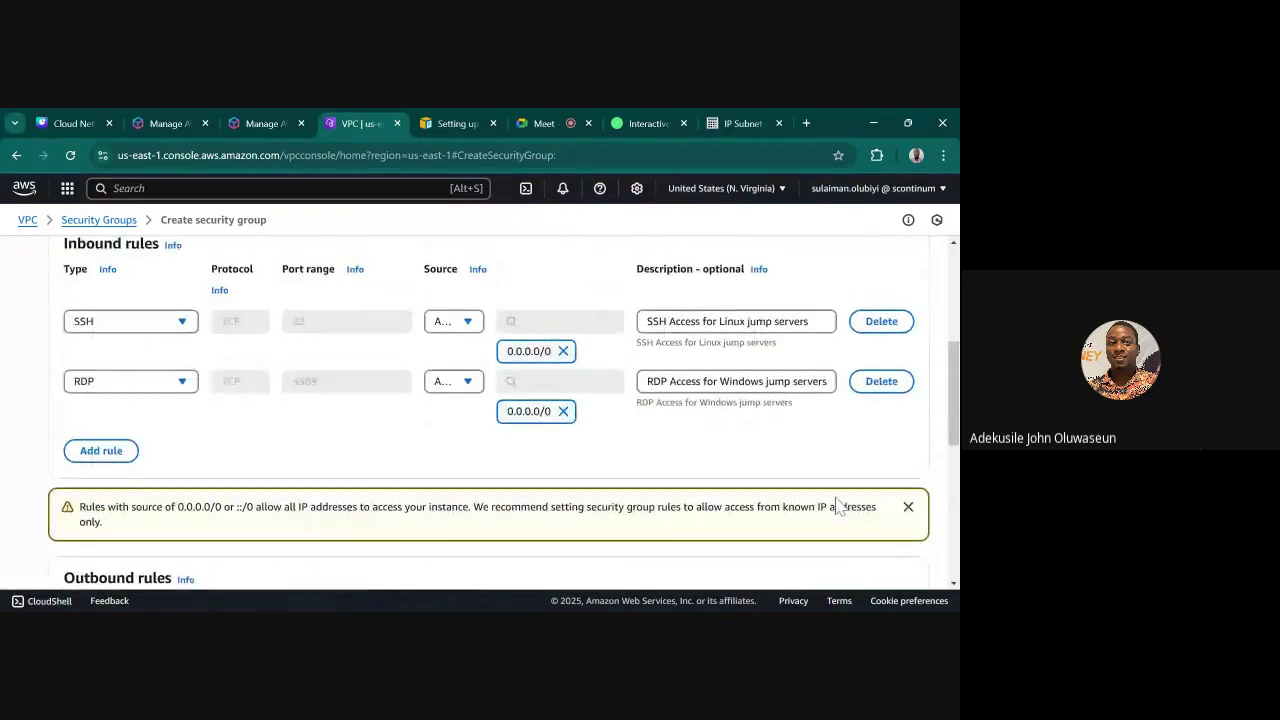
{"action": "scroll", "coordinate": [838, 507], "scroll_direction": "up", "scroll_amount": 3}
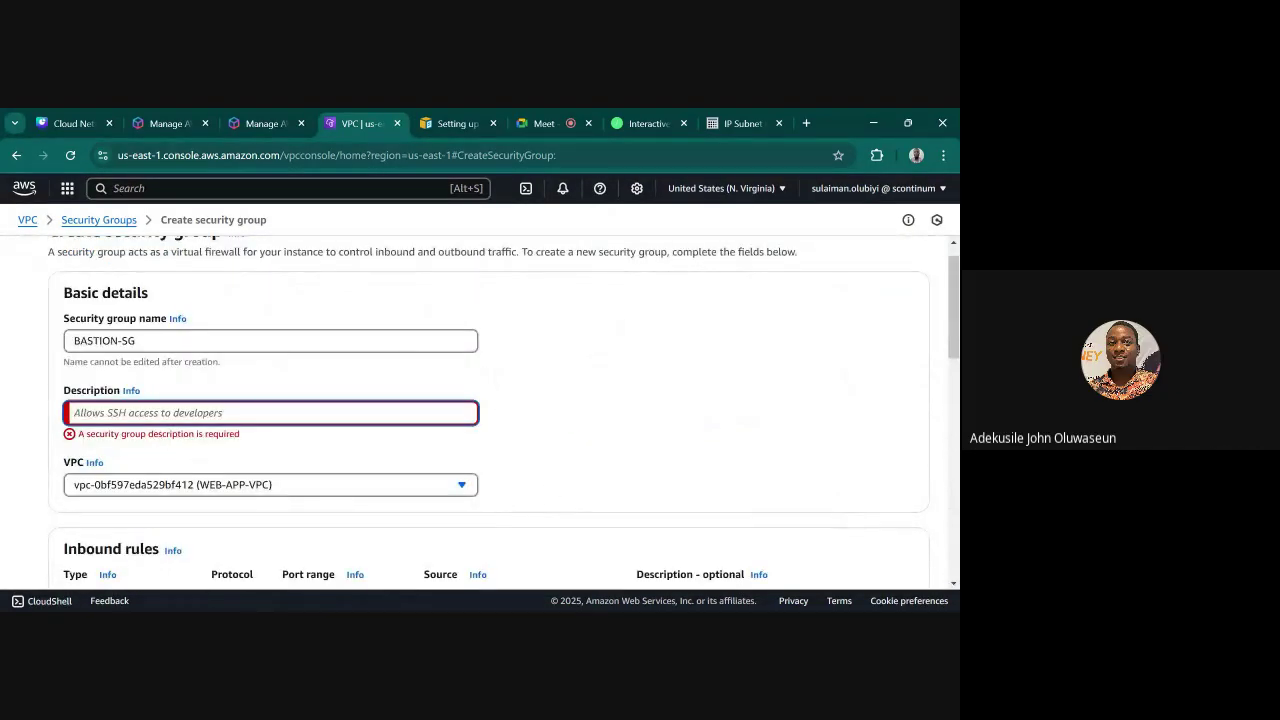
{"action": "type", "text": "A"}
{"action": "key", "text": "BackSpace"}
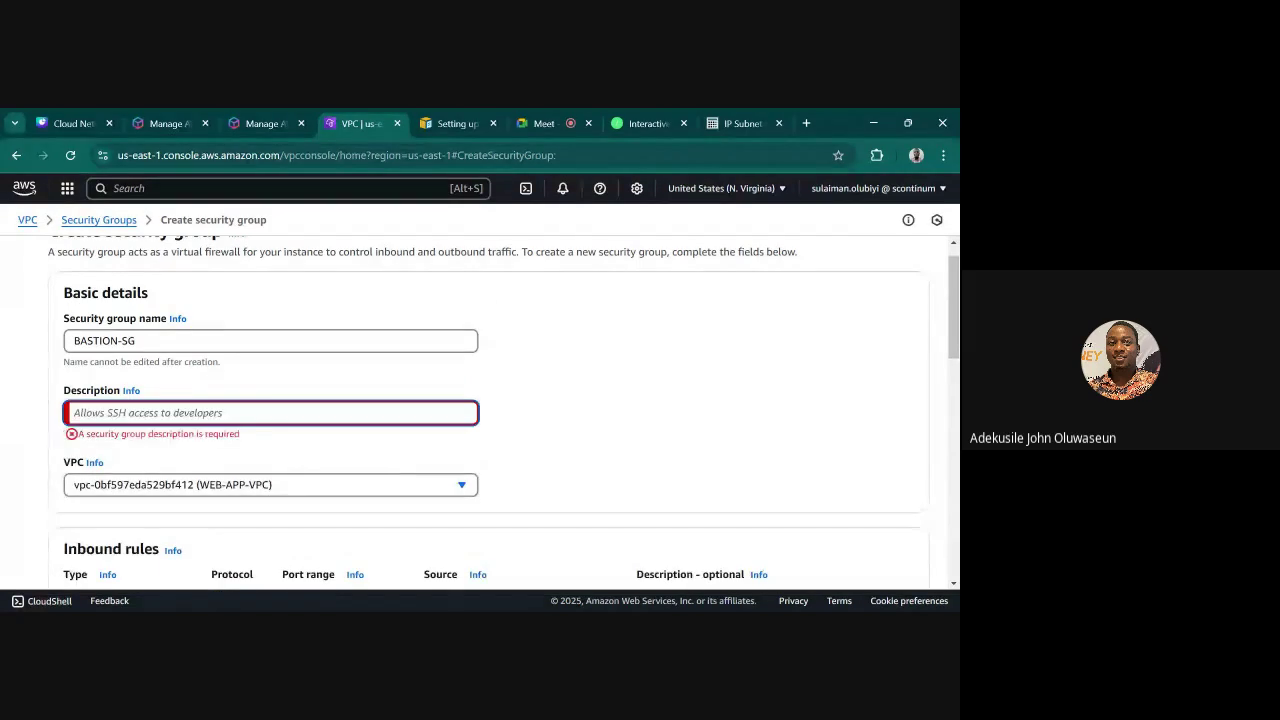
{"action": "type", "text": "Allow "}
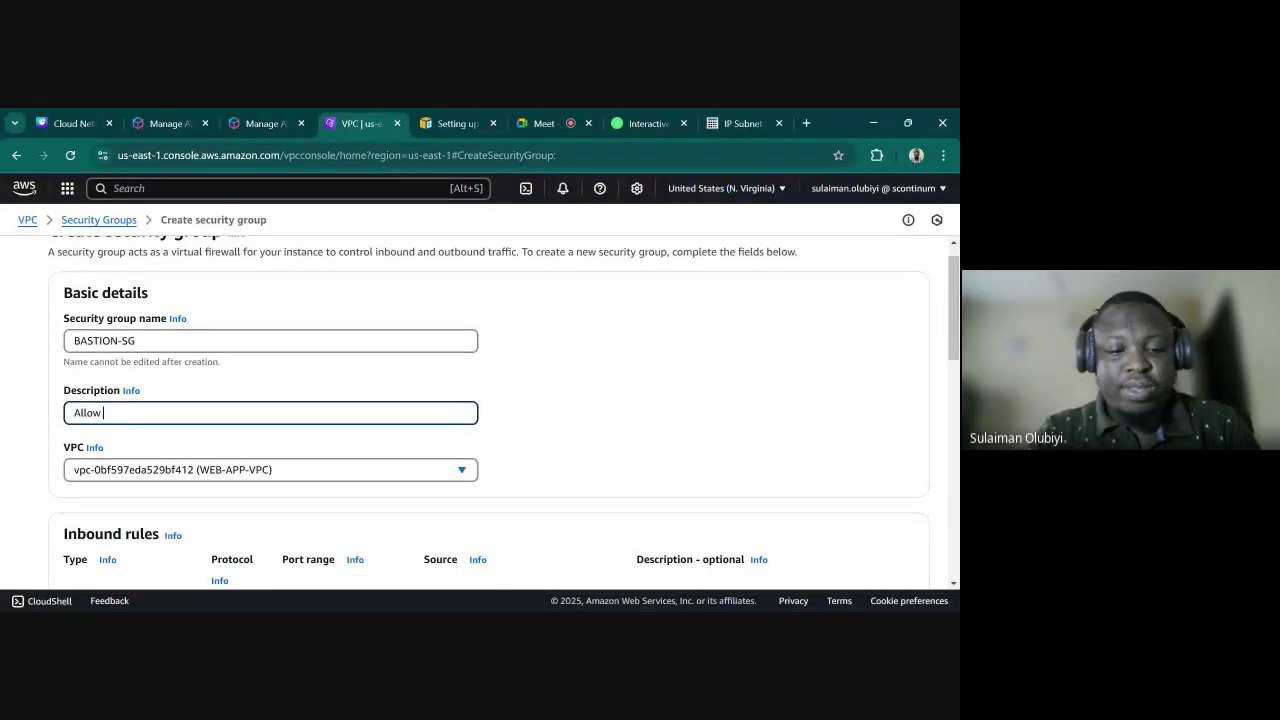
{"action": "type", "text": "SSH and RDP"}
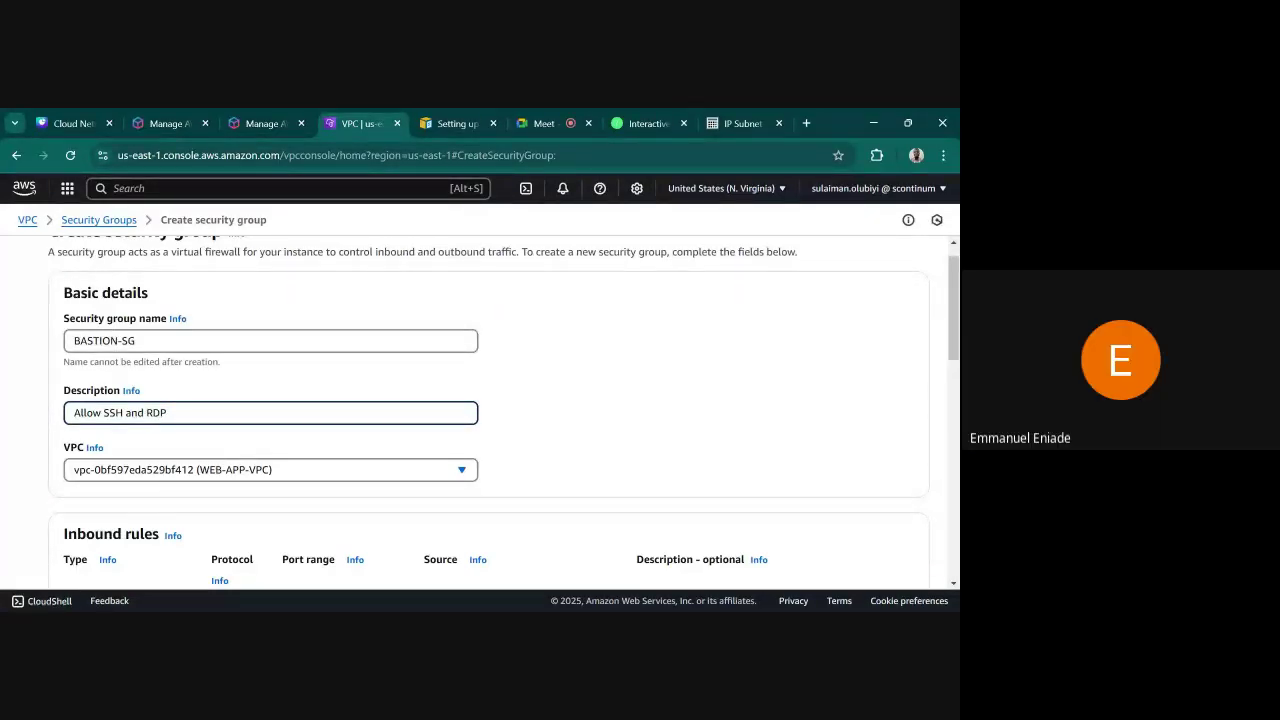
{"action": "type", "text": "access"}
Create the BASTION-SG security group and review its two inbound rules.
{"action": "scroll", "coordinate": [430, 480], "scroll_direction": "down", "scroll_amount": 3}
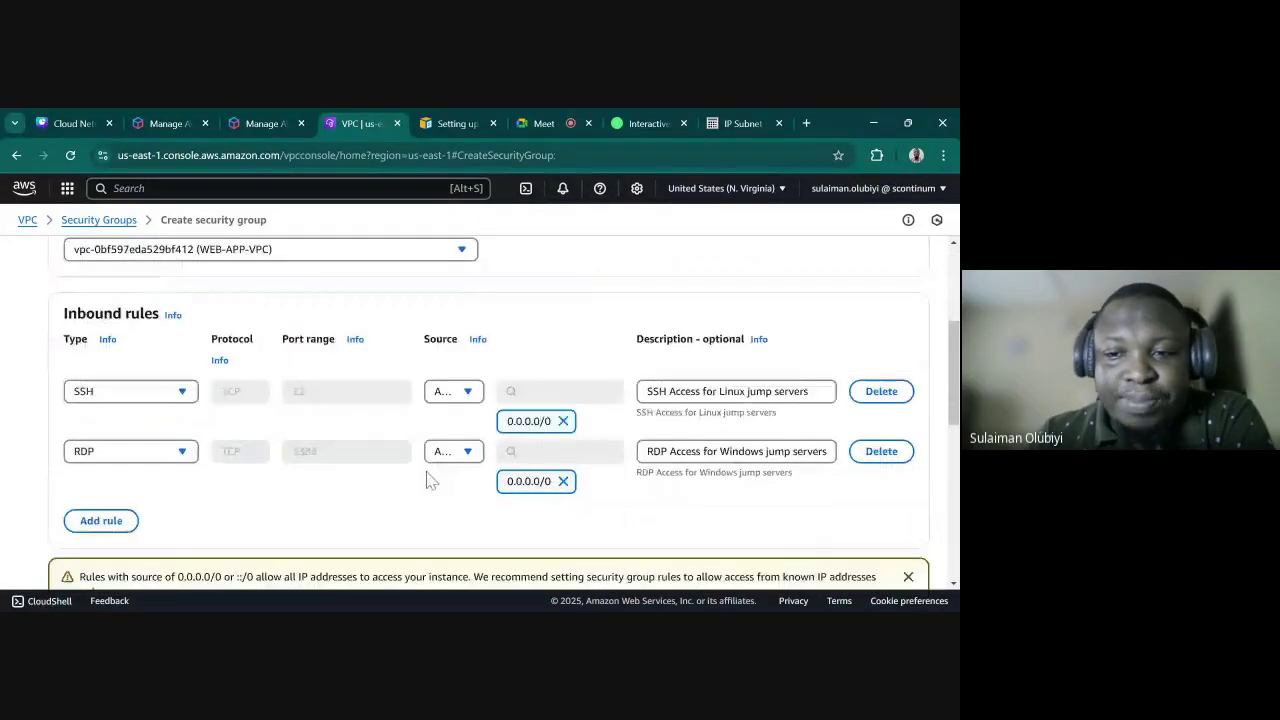
{"action": "scroll", "coordinate": [430, 480], "scroll_direction": "down", "scroll_amount": 5}
{"action": "left_click", "coordinate": [835, 546]}
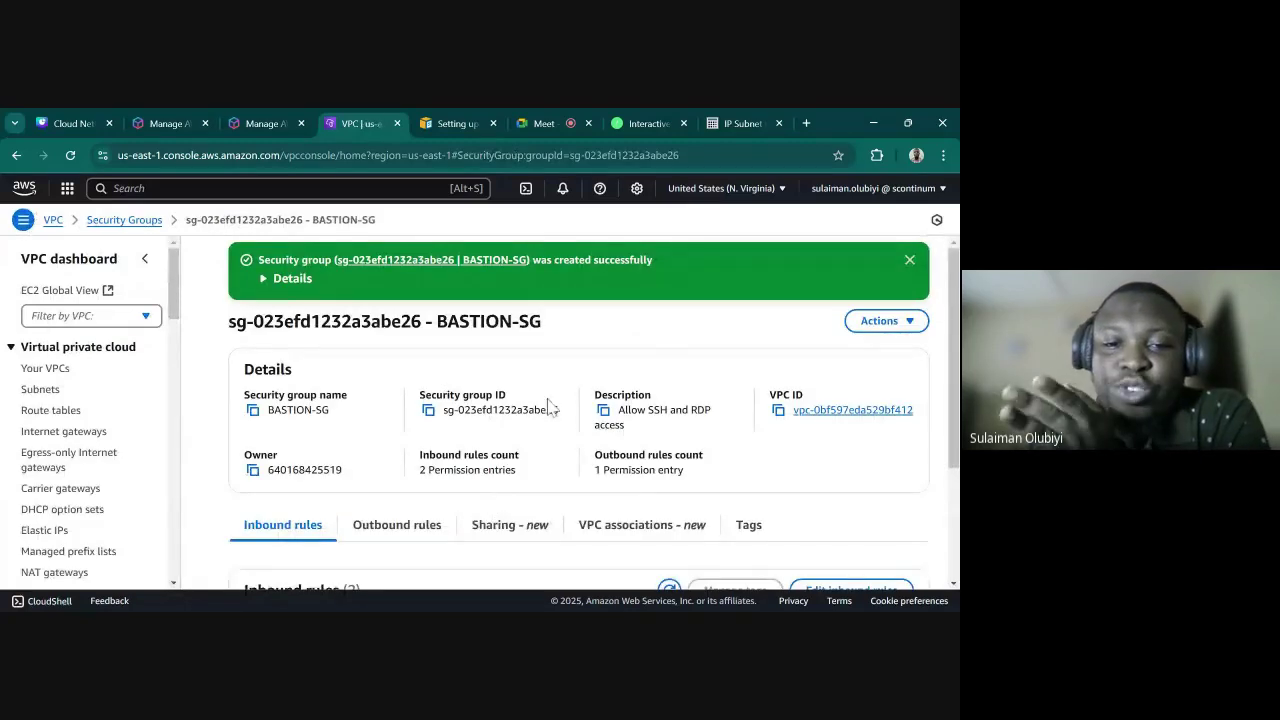
{"action": "scroll", "coordinate": [550, 405], "scroll_direction": "down", "scroll_amount": 1}
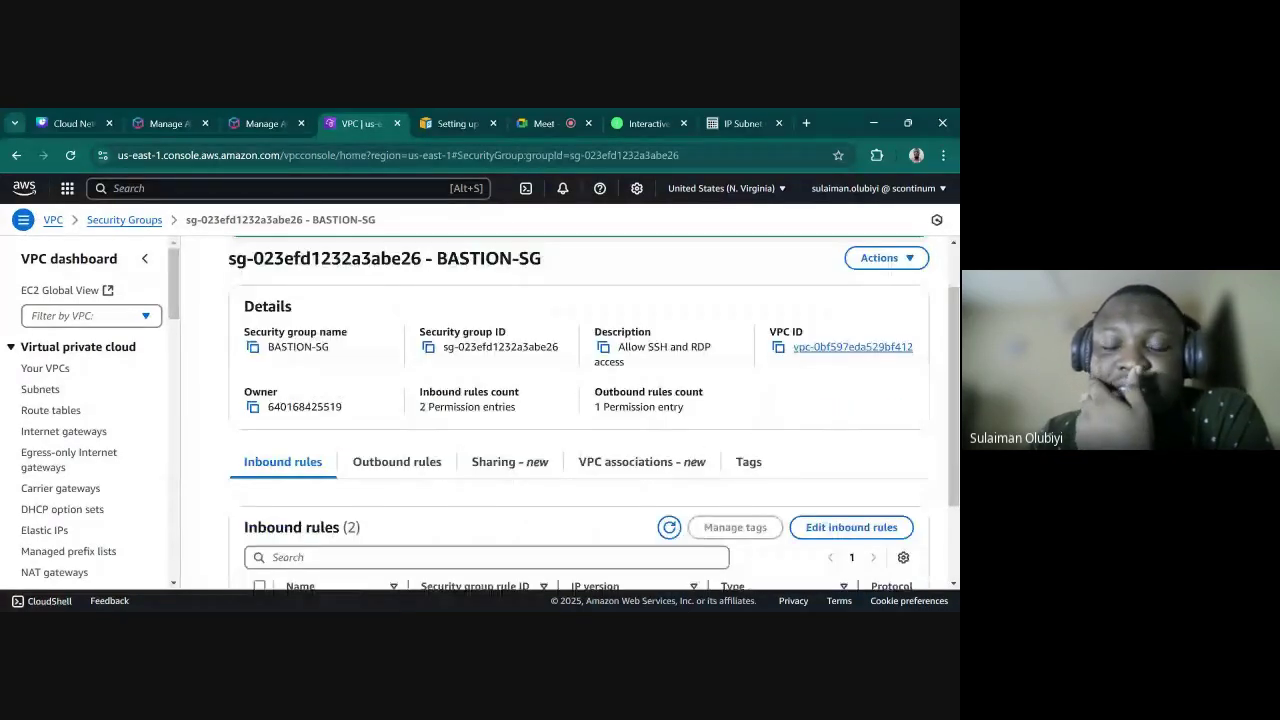
{"action": "scroll", "coordinate": [437, 505], "scroll_direction": "down", "scroll_amount": 1}
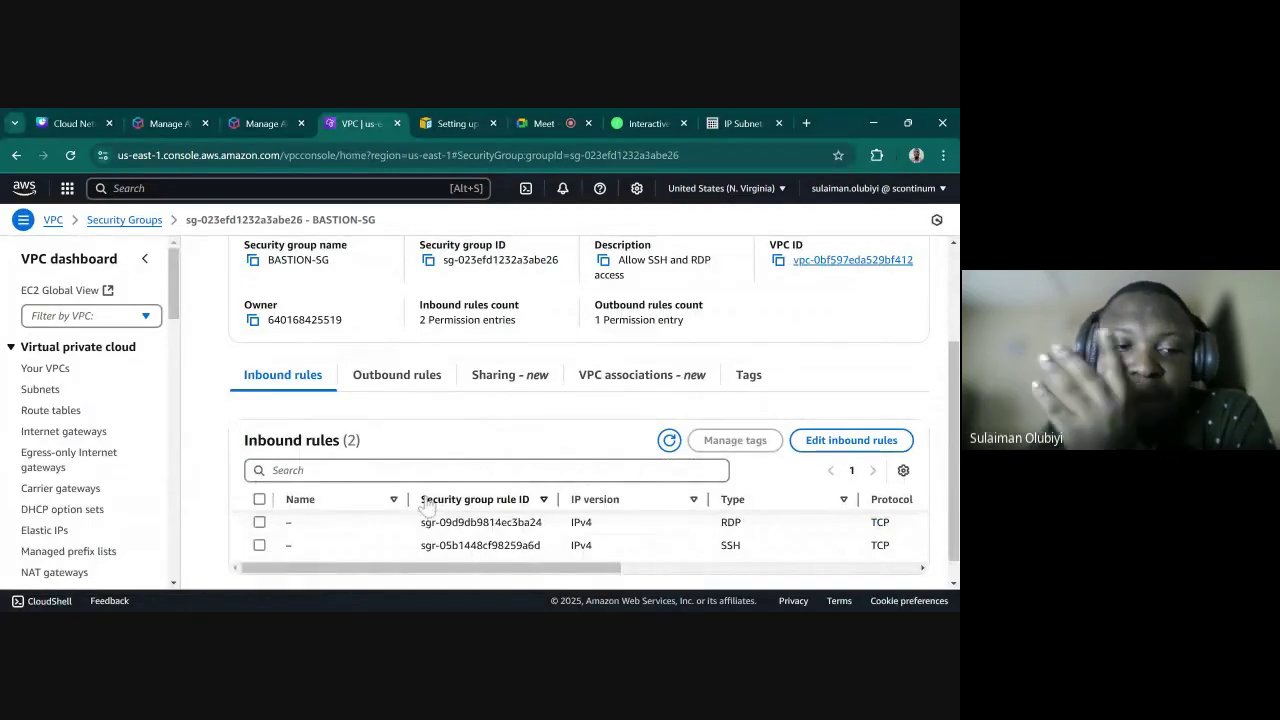
{"action": "scroll", "coordinate": [75, 500], "scroll_direction": "down", "scroll_amount": 3}
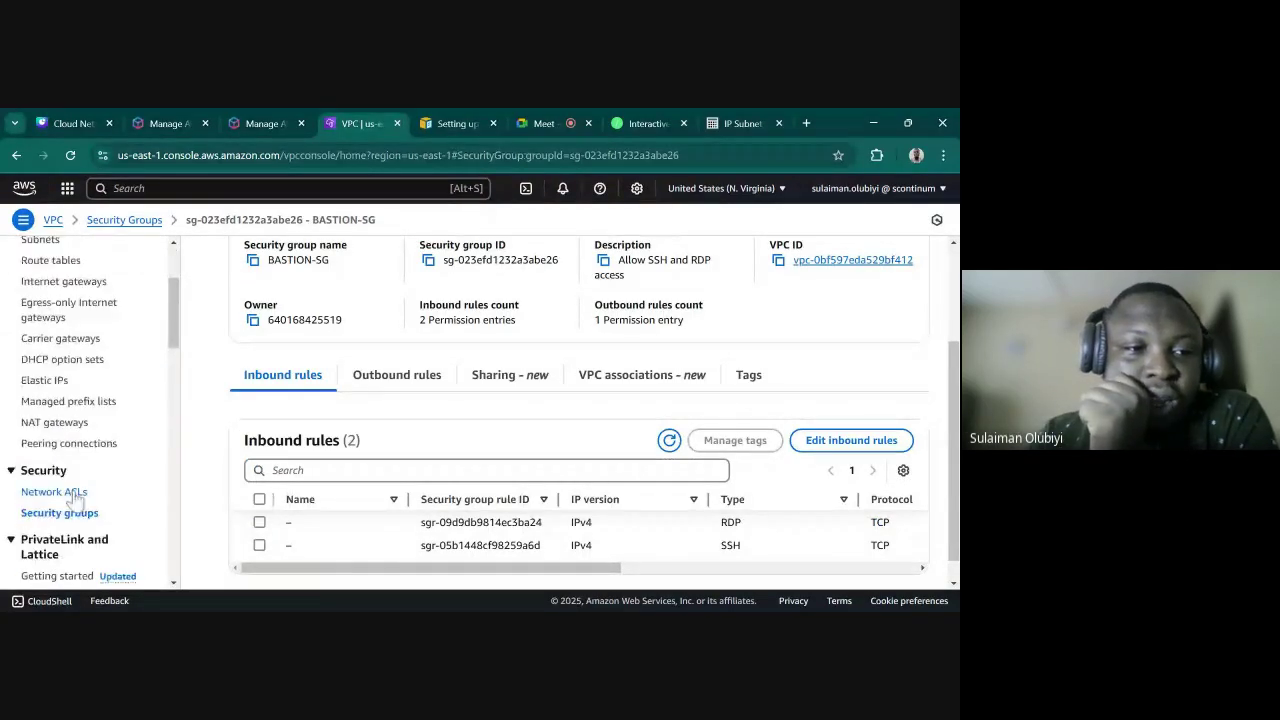
{"action": "scroll", "coordinate": [70, 470], "scroll_direction": "down", "scroll_amount": 1}
Open the Network ACLs list and scroll the table to see both ACLs' VPC IDs.
{"action": "left_click", "coordinate": [60, 418]}
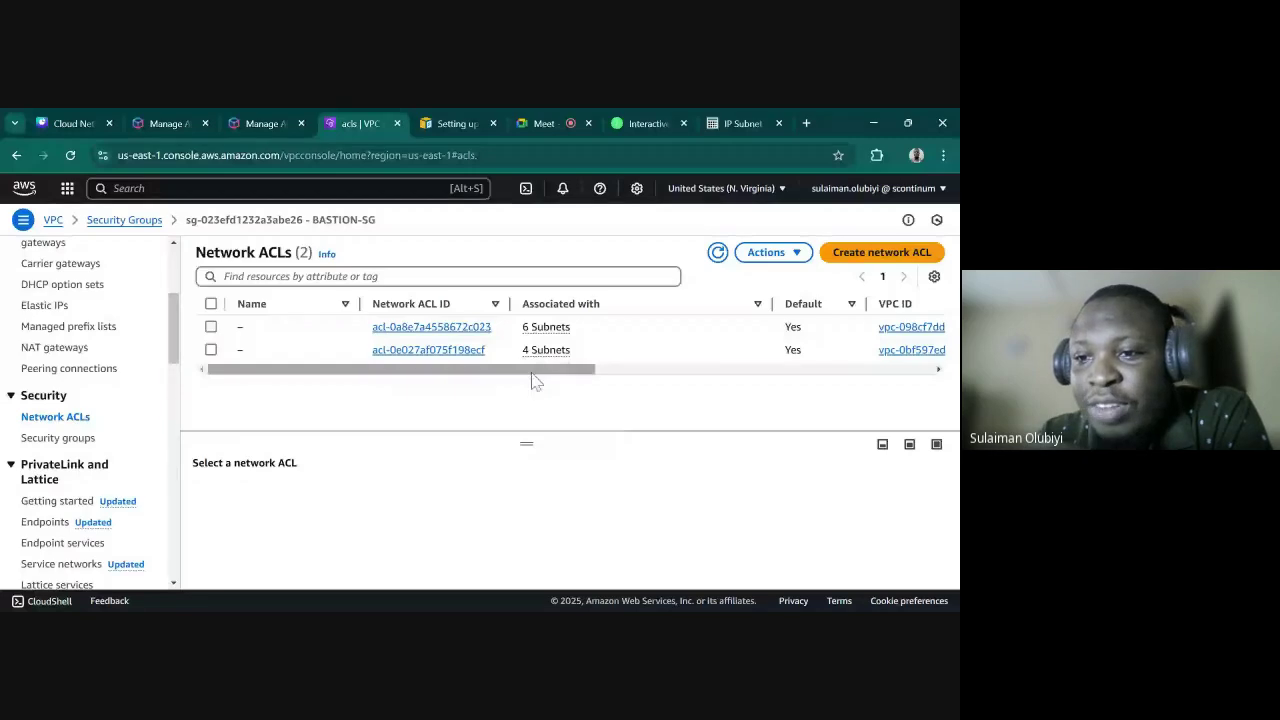
{"action": "left_click_drag", "start_coordinate": [531, 372], "coordinate": [638, 372]}
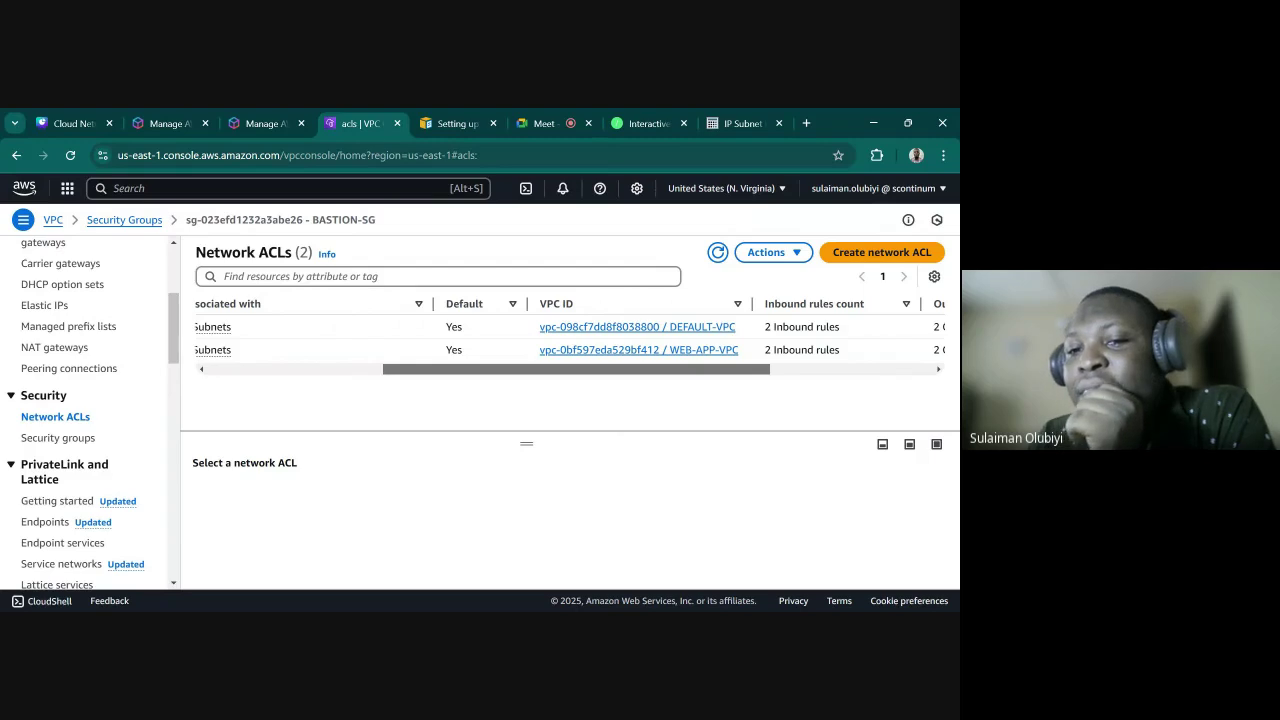
{"action": "left_click_drag", "start_coordinate": [638, 371], "coordinate": [641, 371]}
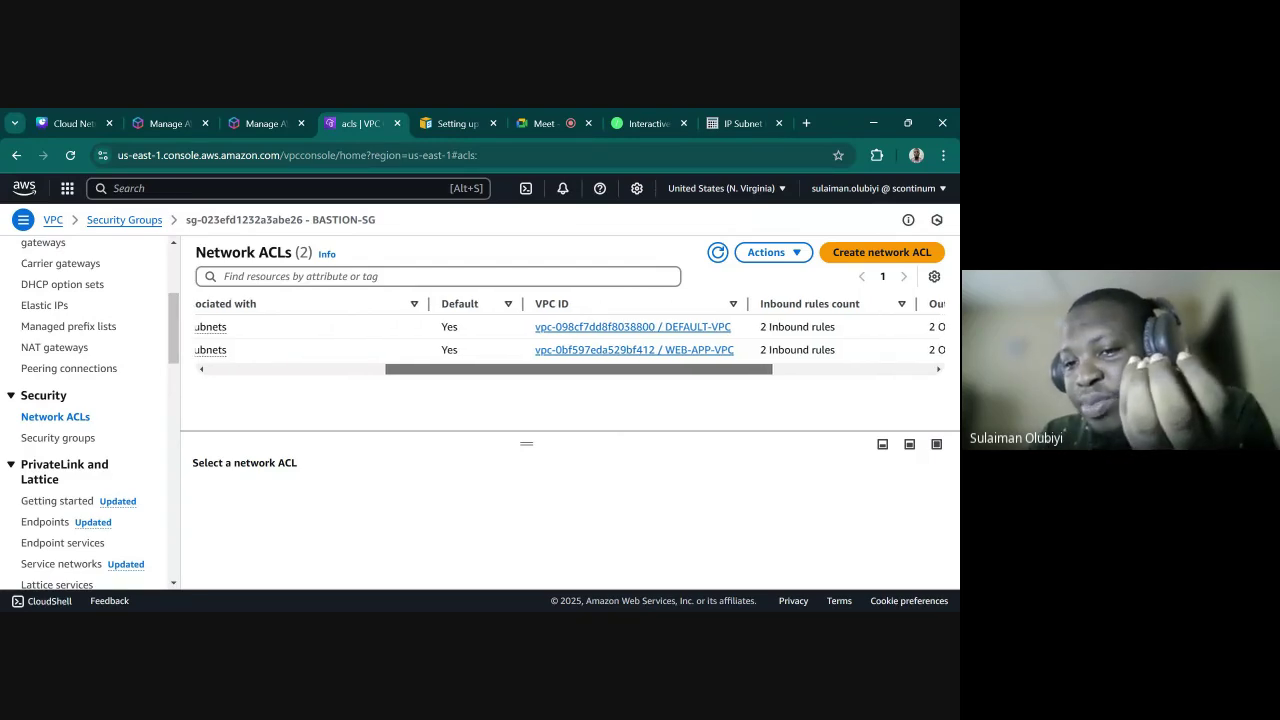
{"action": "left_click_drag", "start_coordinate": [640, 374], "coordinate": [213, 370]}
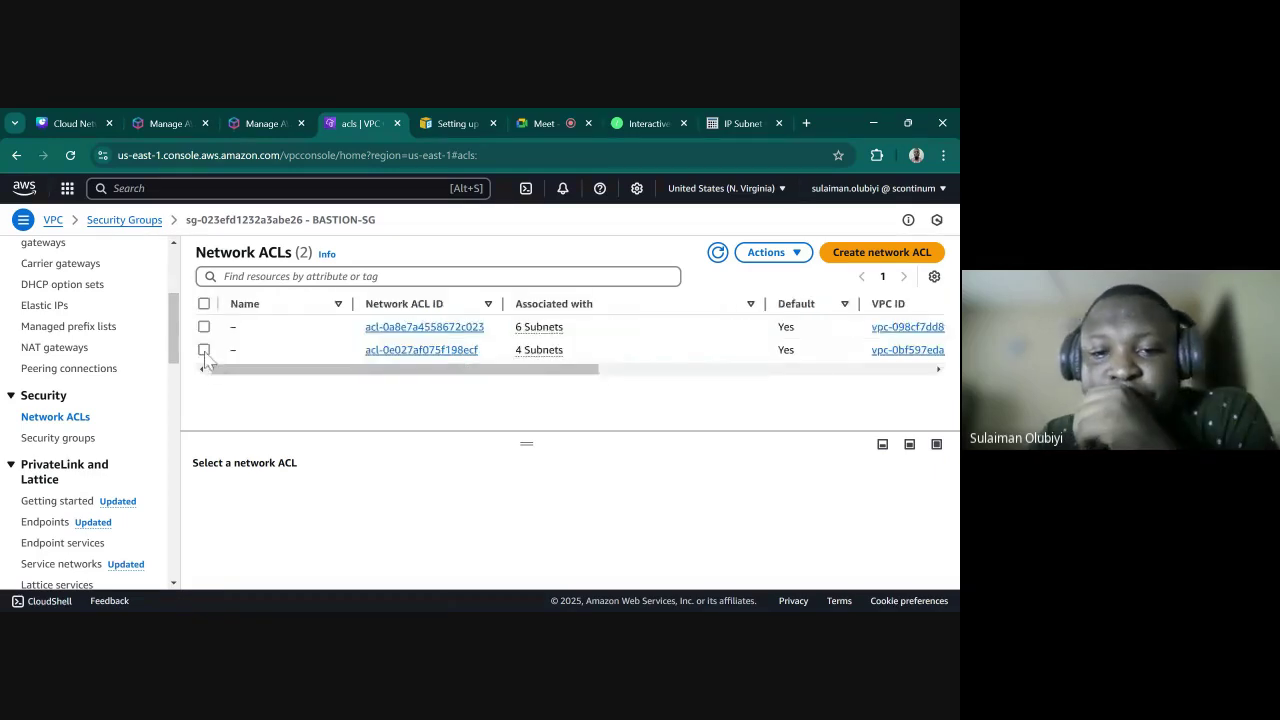
Select the WEB-APP-VPC network ACL and view its inbound rules, where rule 100 allows all traffic.
{"action": "left_click", "coordinate": [204, 350]}
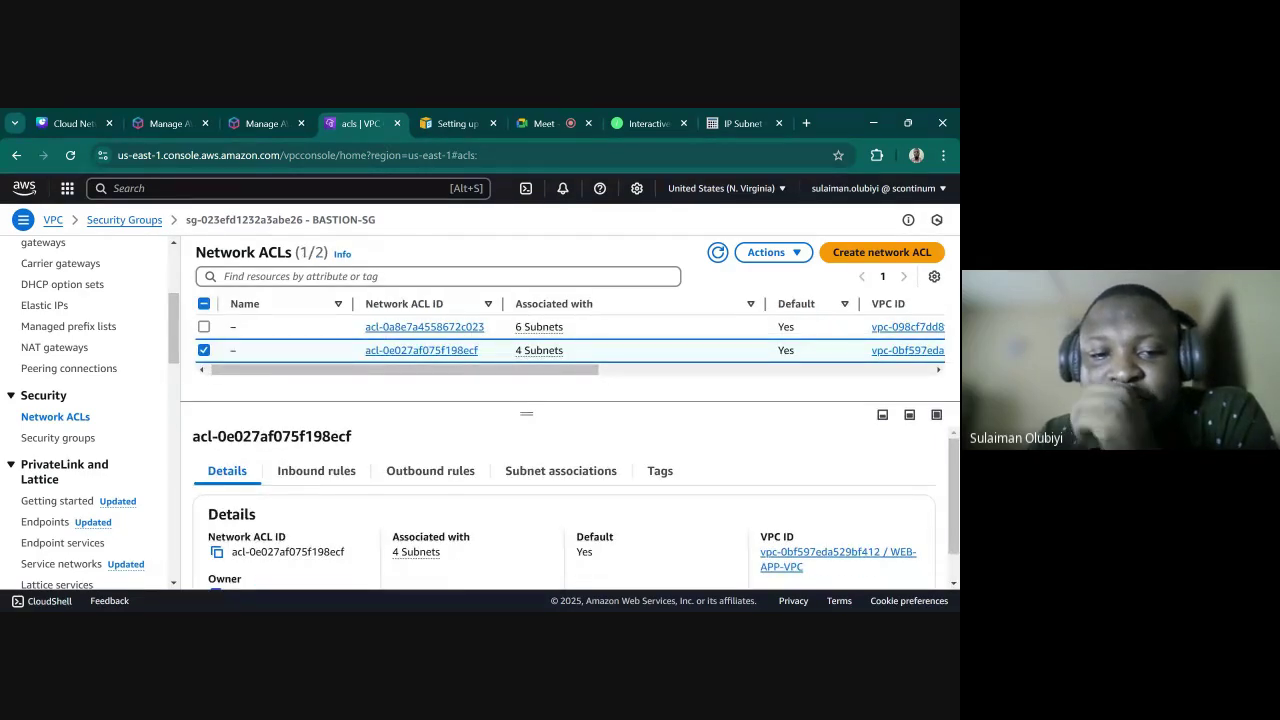
{"action": "left_click", "coordinate": [316, 470]}
{"action": "scroll", "coordinate": [591, 474], "scroll_direction": "down", "scroll_amount": 1}
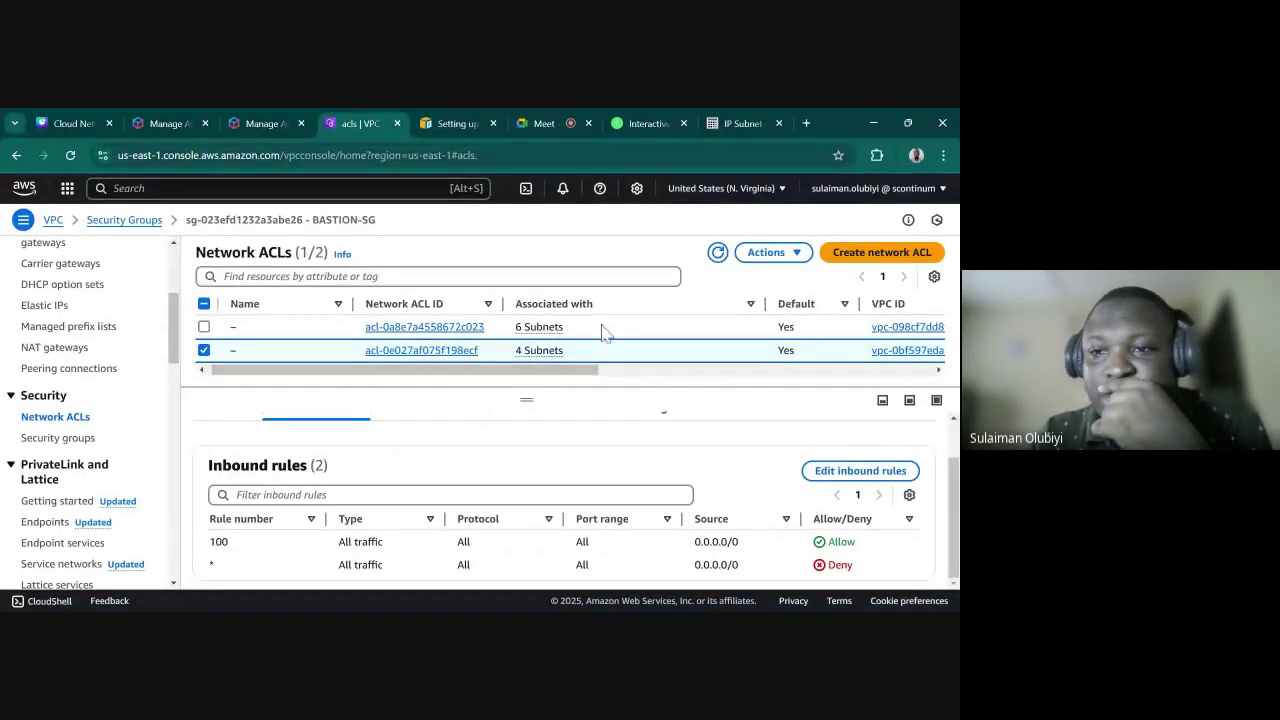
Attempt to delete the default network ACL, dismiss the refusal notice, and close Actions.
{"action": "left_click", "coordinate": [767, 255]}
{"action": "left_click", "coordinate": [790, 386]}
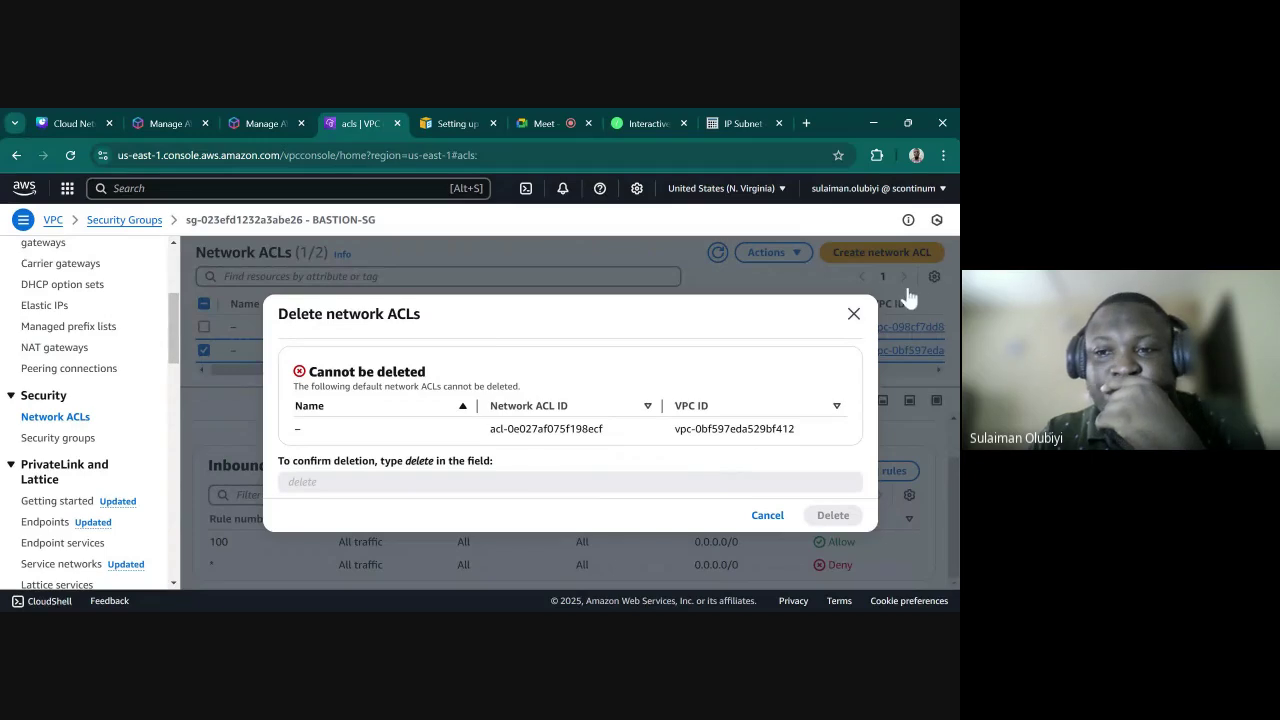
{"action": "left_click", "coordinate": [853, 313]}
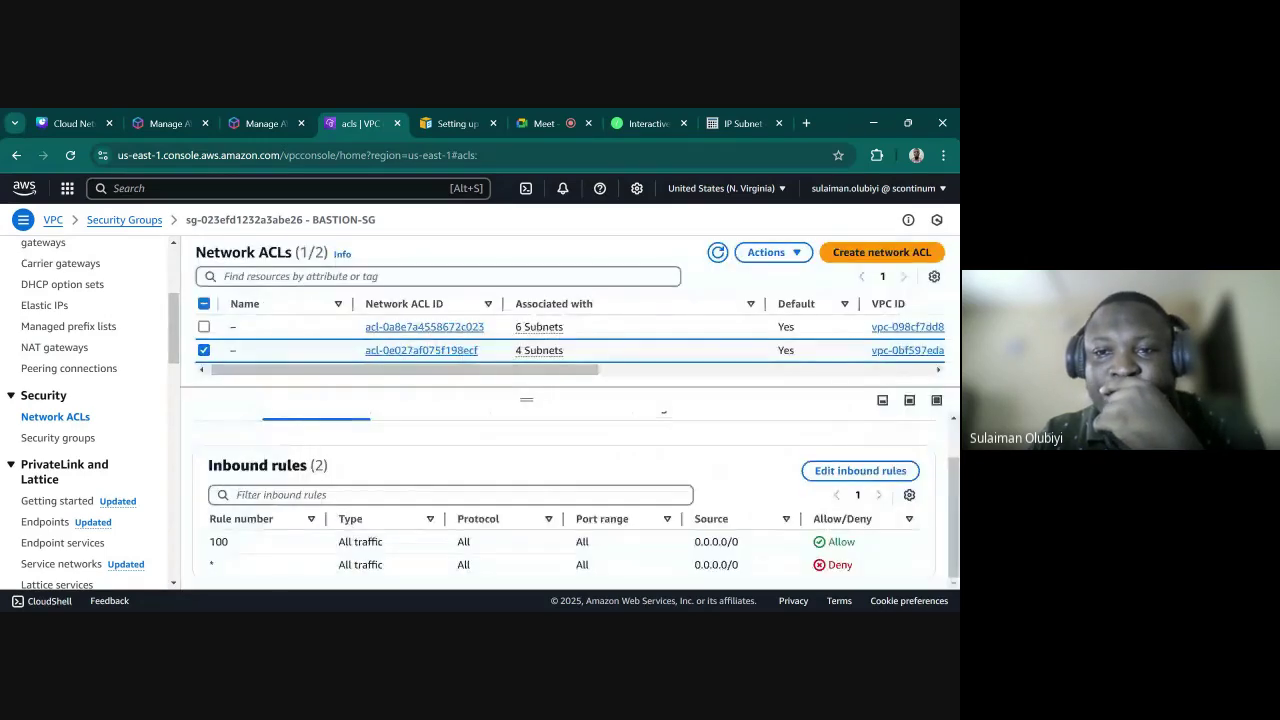
{"action": "left_click", "coordinate": [767, 253]}
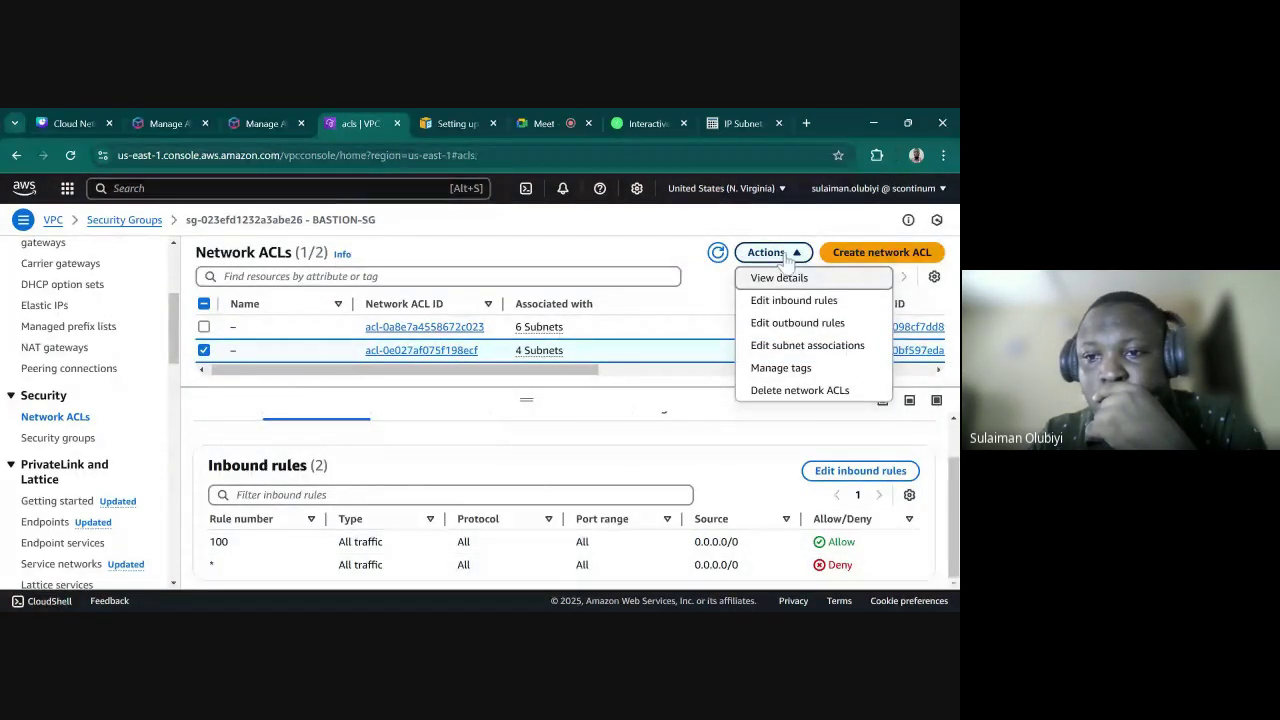
{"action": "left_click", "coordinate": [336, 445]}
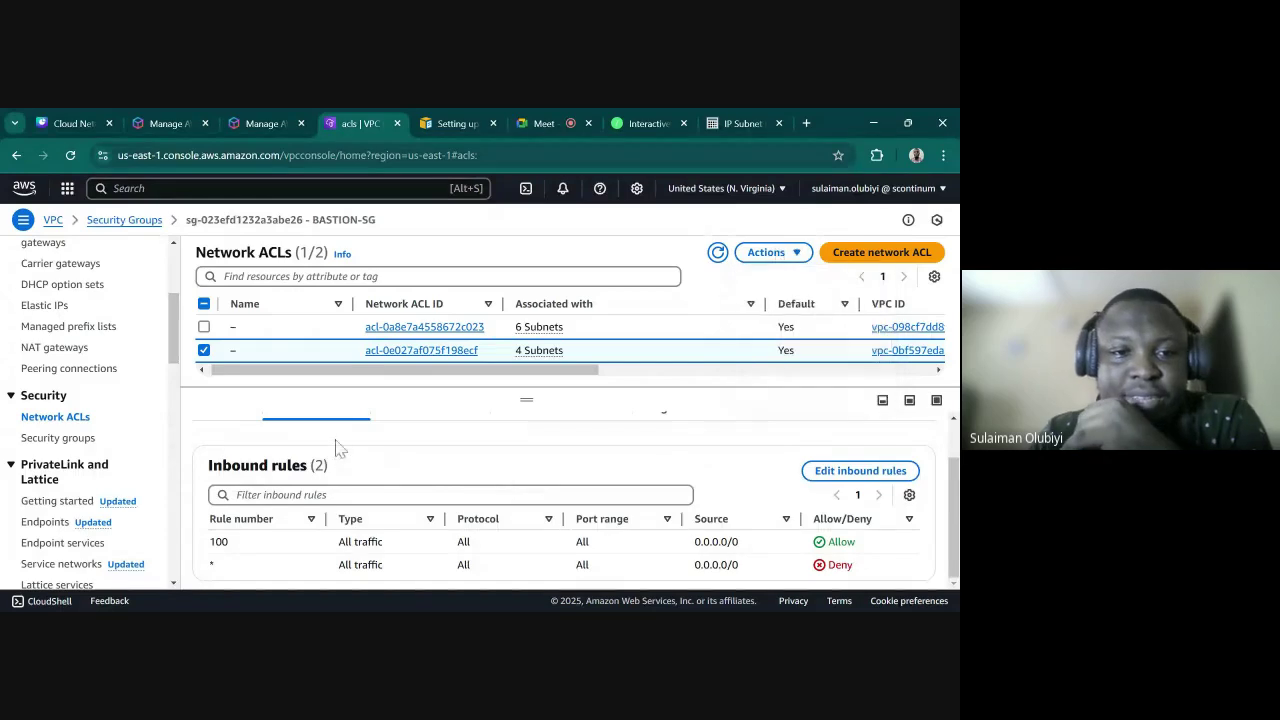
Rename WEB-APP-VPC's default network ACL to WEB-APP-PUBLIC-ACL.
{"action": "left_click", "coordinate": [245, 351]}
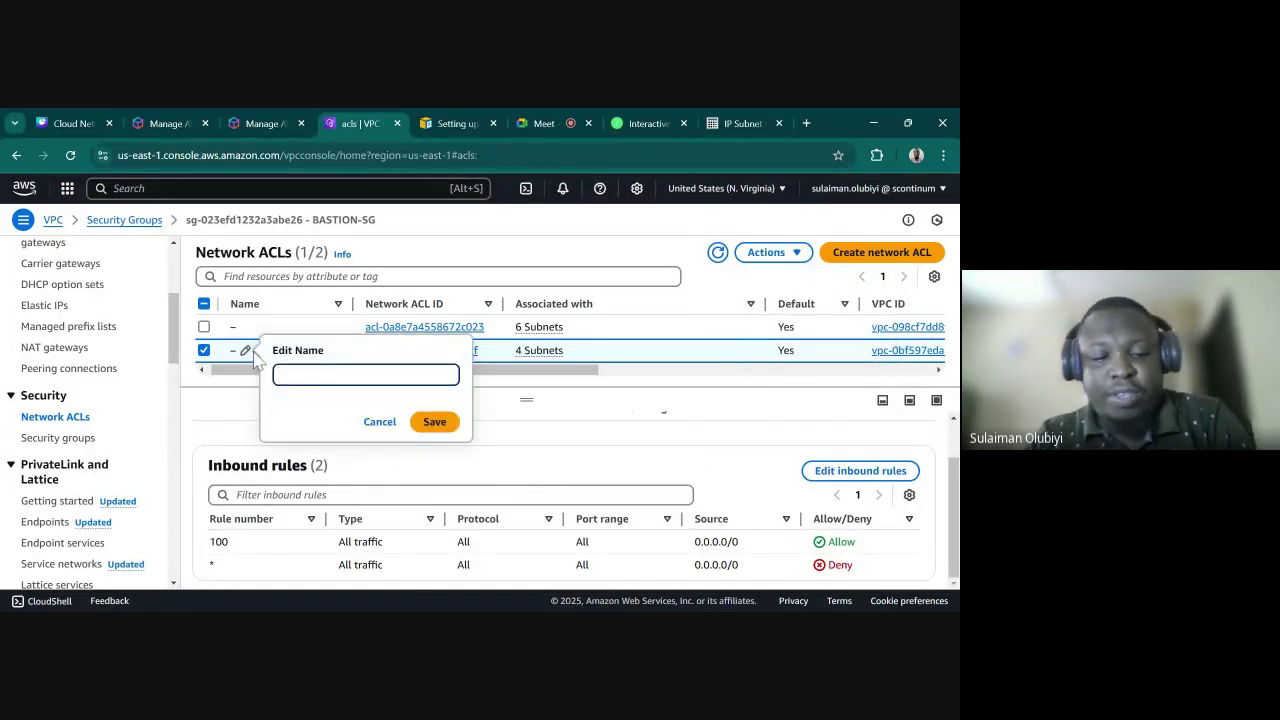
{"action": "type", "text": "p"}
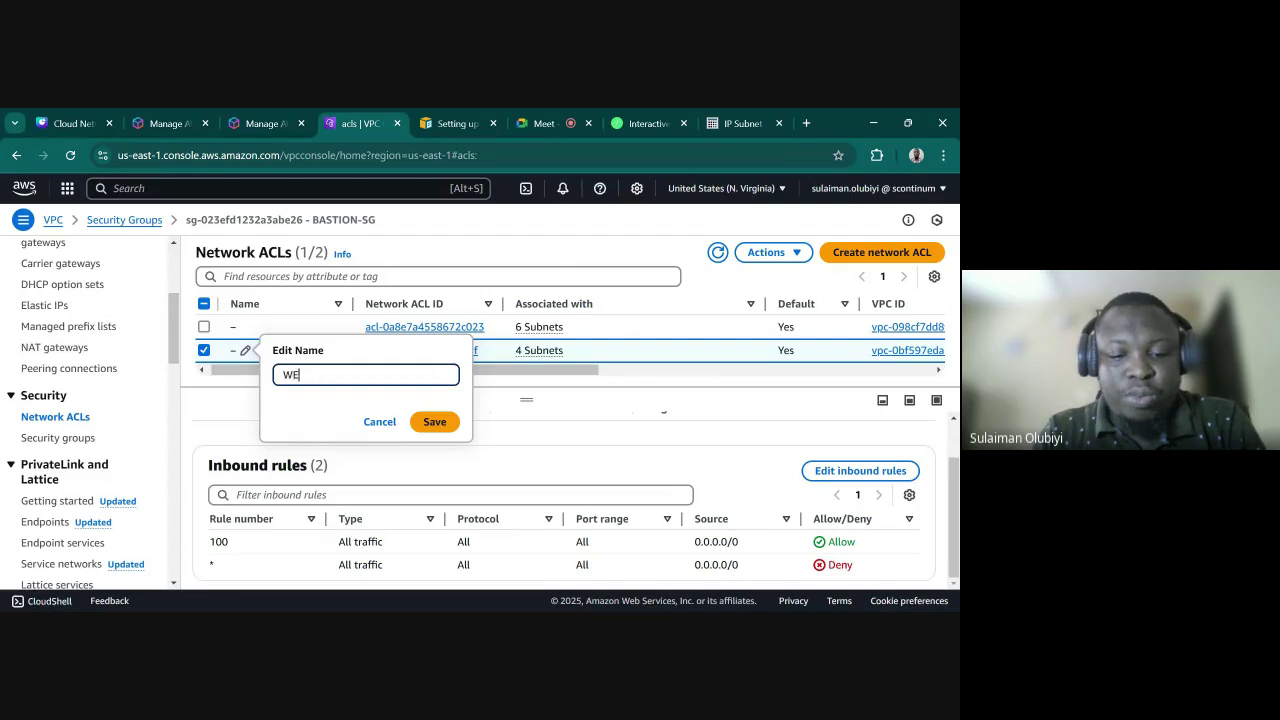
{"action": "type", "text": "WEB-APP"}
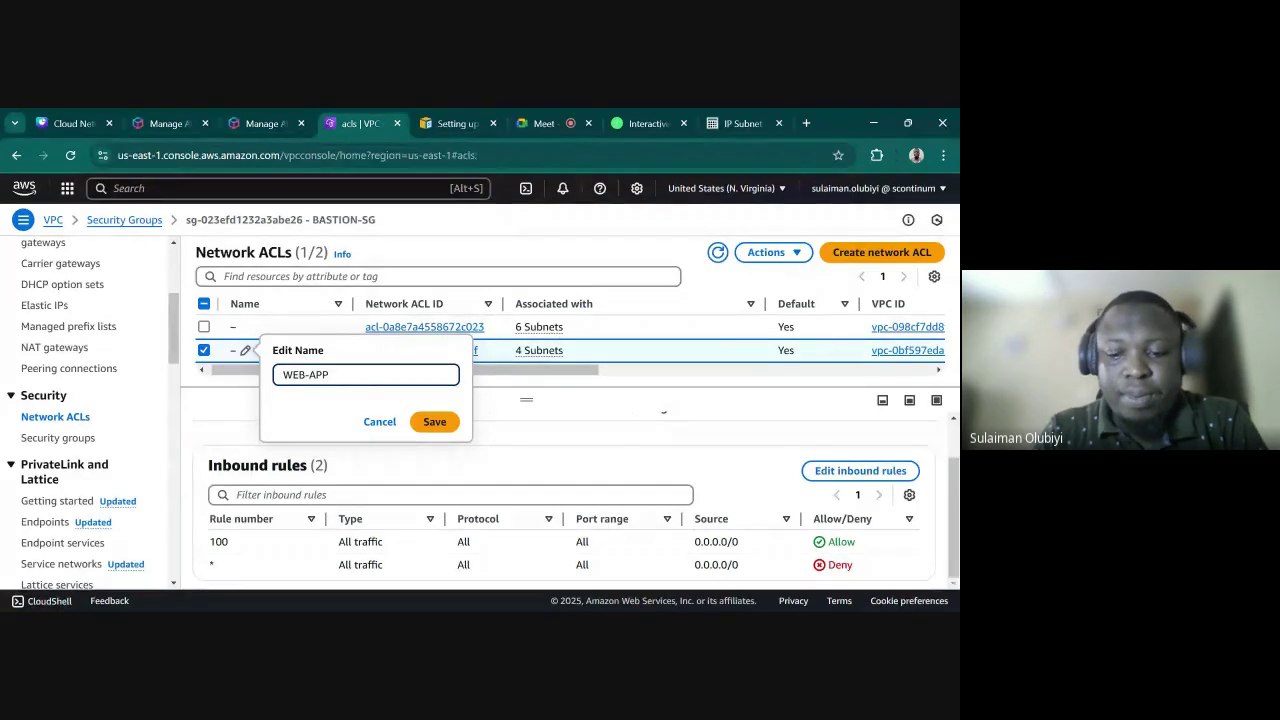
{"action": "type", "text": "-PUBLI"}
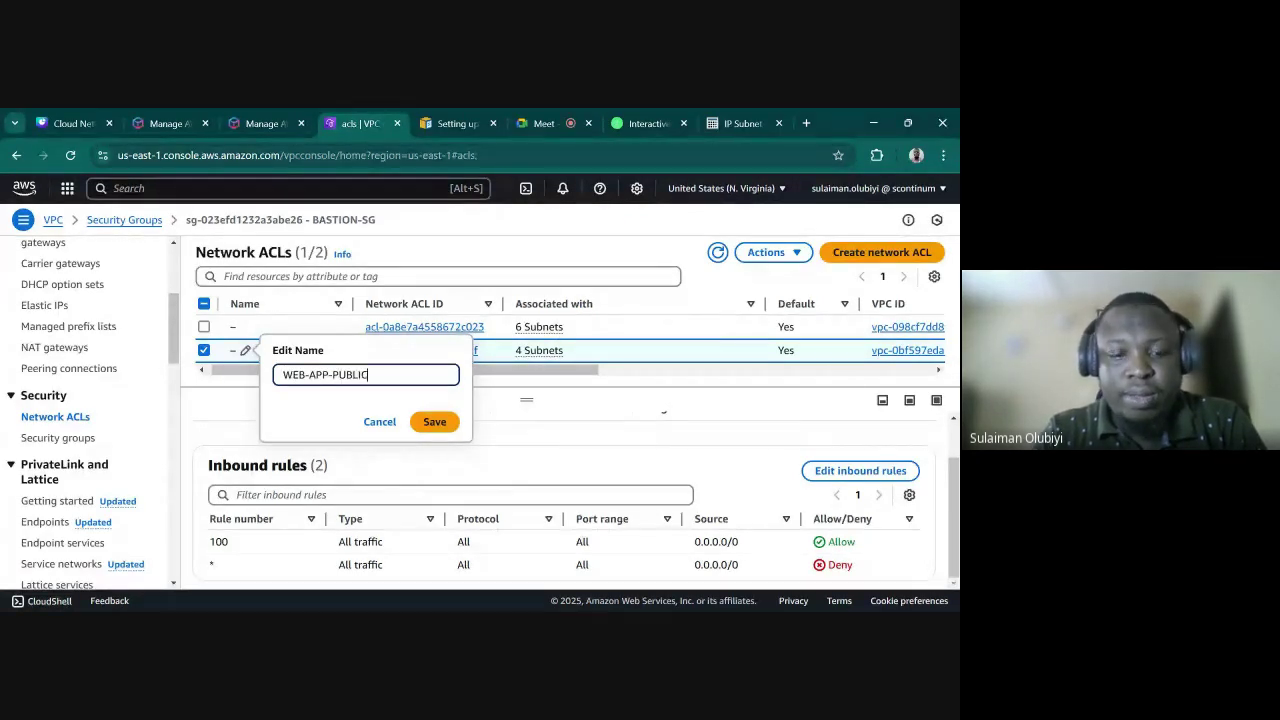
{"action": "type", "text": "C-"}
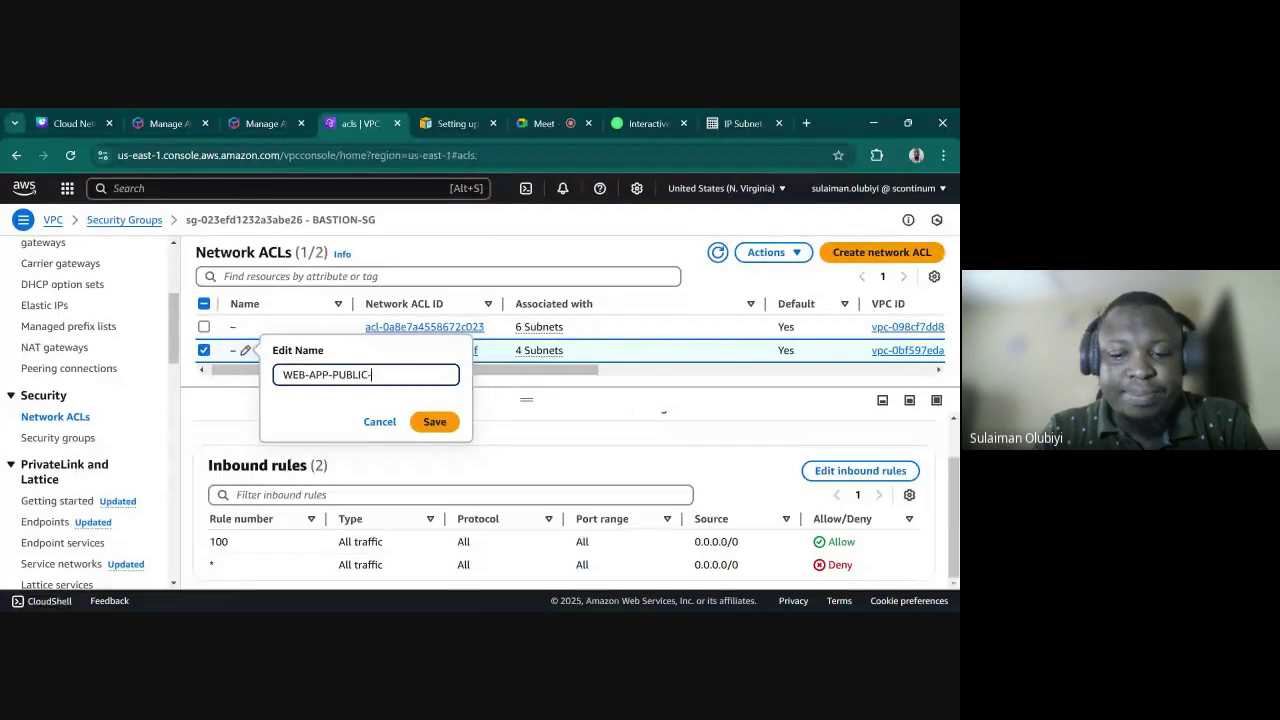
{"action": "type", "text": "ACL"}
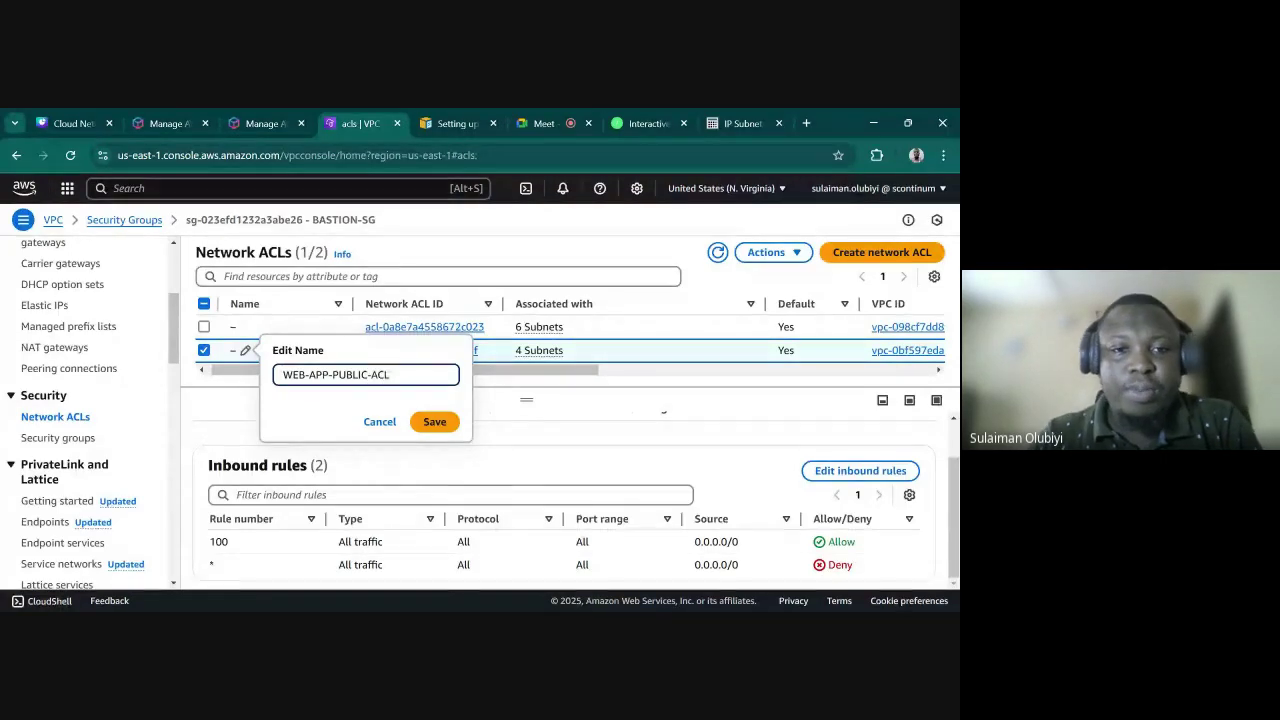
{"action": "left_click", "coordinate": [432, 421]}
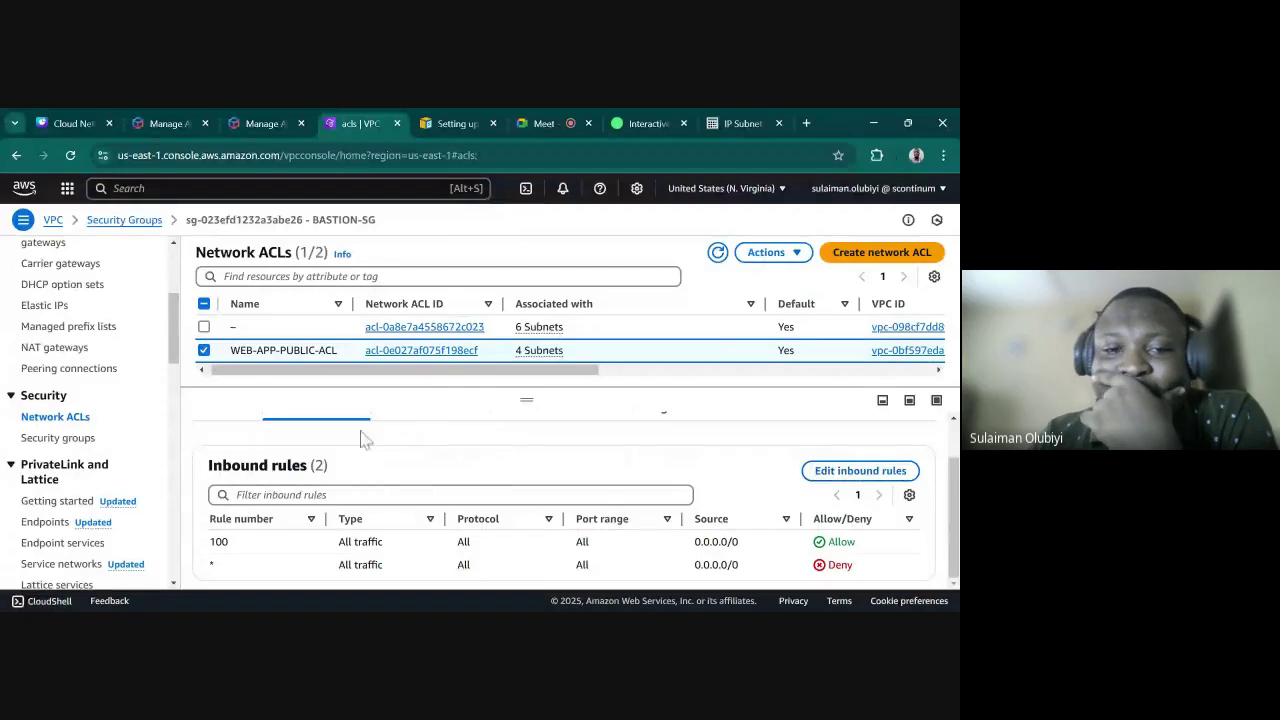
Check WEB-APP-PUBLIC-ACL's outbound rules, then its subnet associations: both public and private WEB-APP subnets.
{"action": "triple_click", "coordinate": [270, 426]}
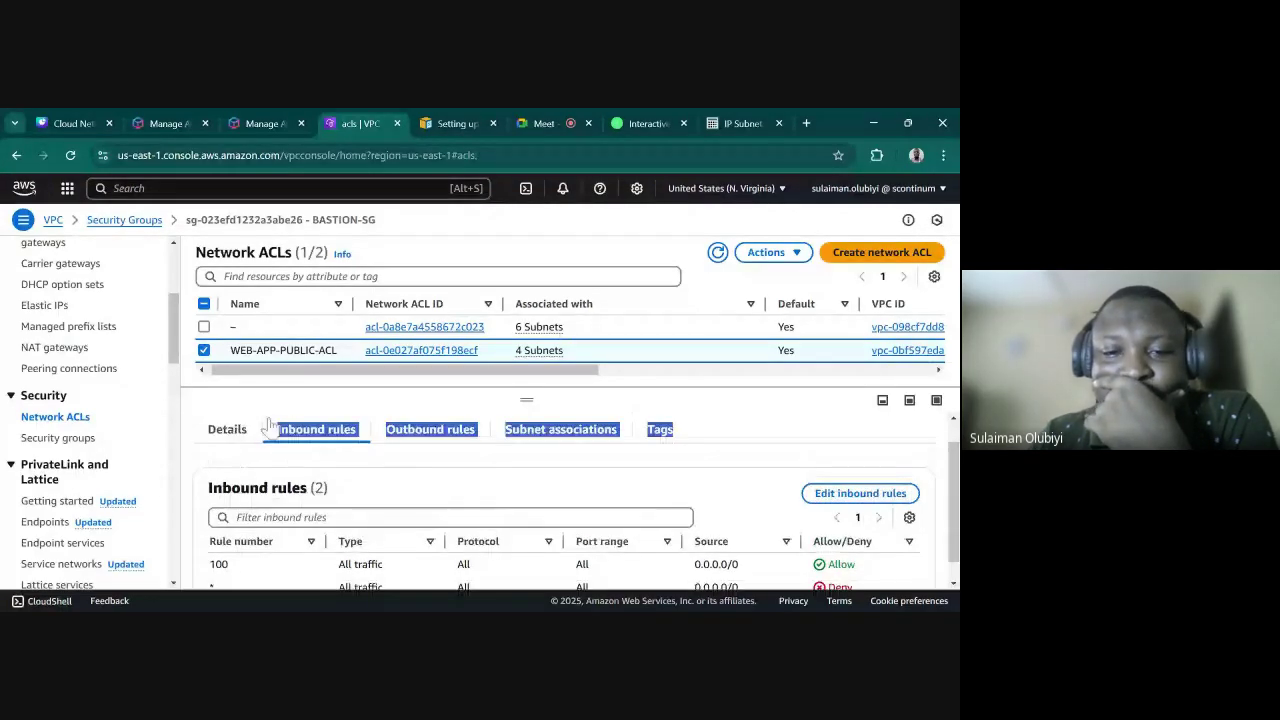
{"action": "scroll", "coordinate": [560, 474], "scroll_direction": "down", "scroll_amount": 2}
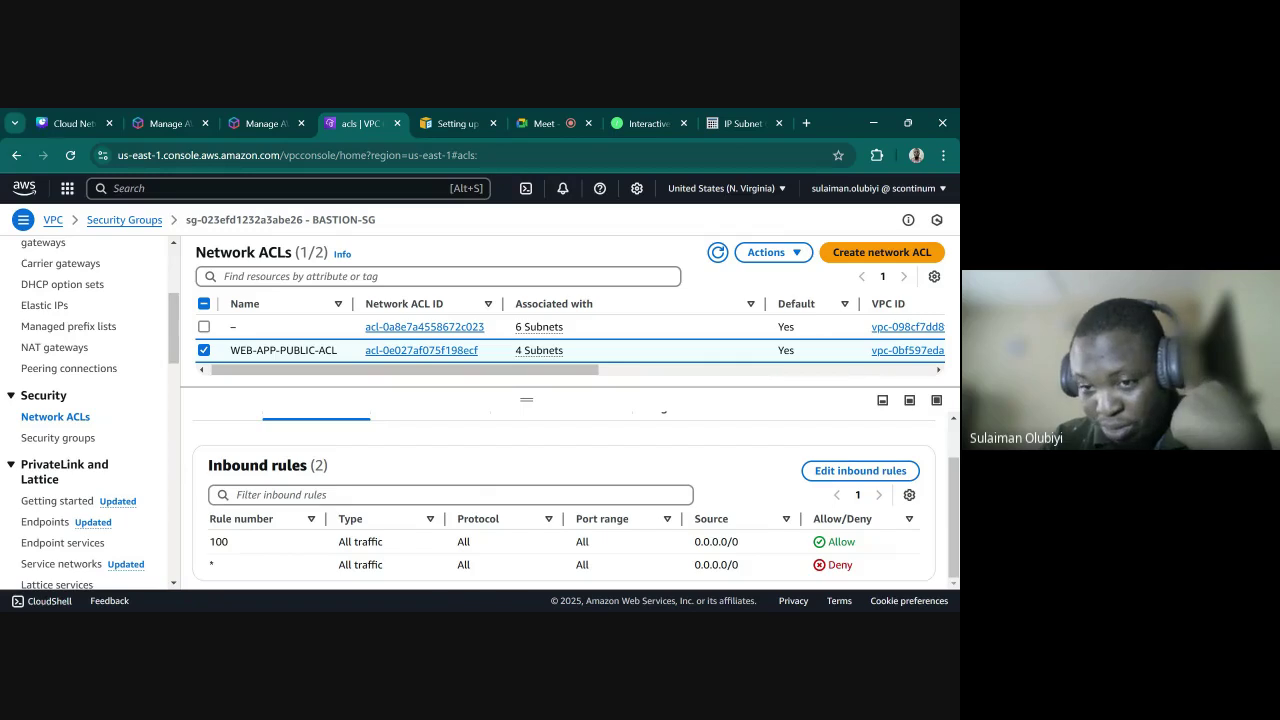
{"action": "scroll", "coordinate": [300, 549], "scroll_direction": "up", "scroll_amount": 3}
{"action": "left_click", "coordinate": [428, 458]}
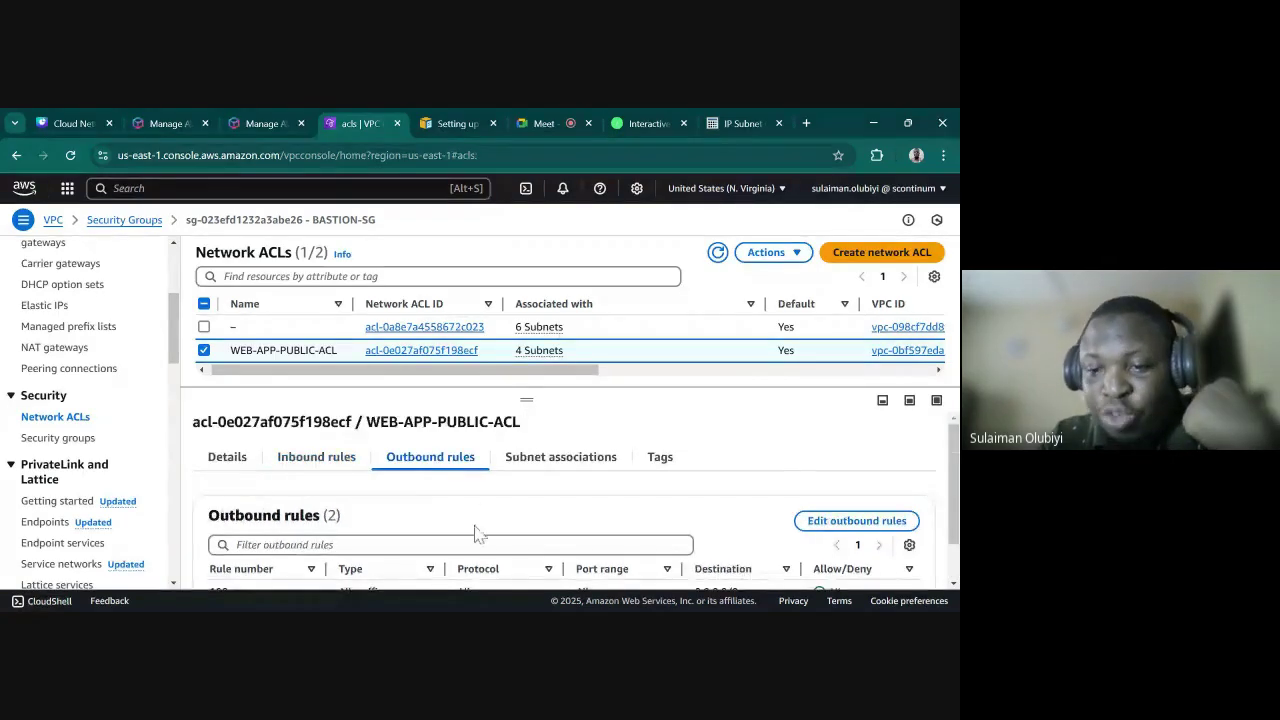
{"action": "scroll", "coordinate": [475, 533], "scroll_direction": "down", "scroll_amount": 1}
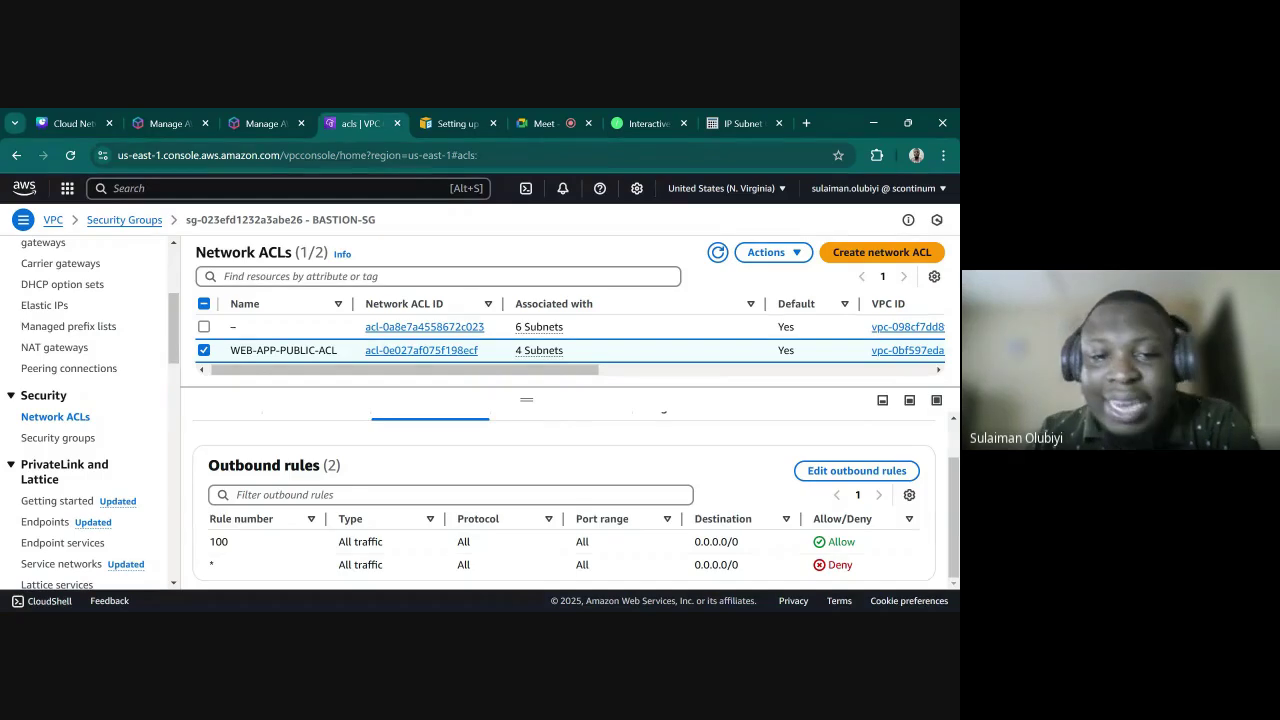
{"action": "scroll", "coordinate": [509, 491], "scroll_direction": "up", "scroll_amount": 1}
{"action": "left_click", "coordinate": [558, 457]}
{"action": "scroll", "coordinate": [566, 478], "scroll_direction": "down", "scroll_amount": 1}
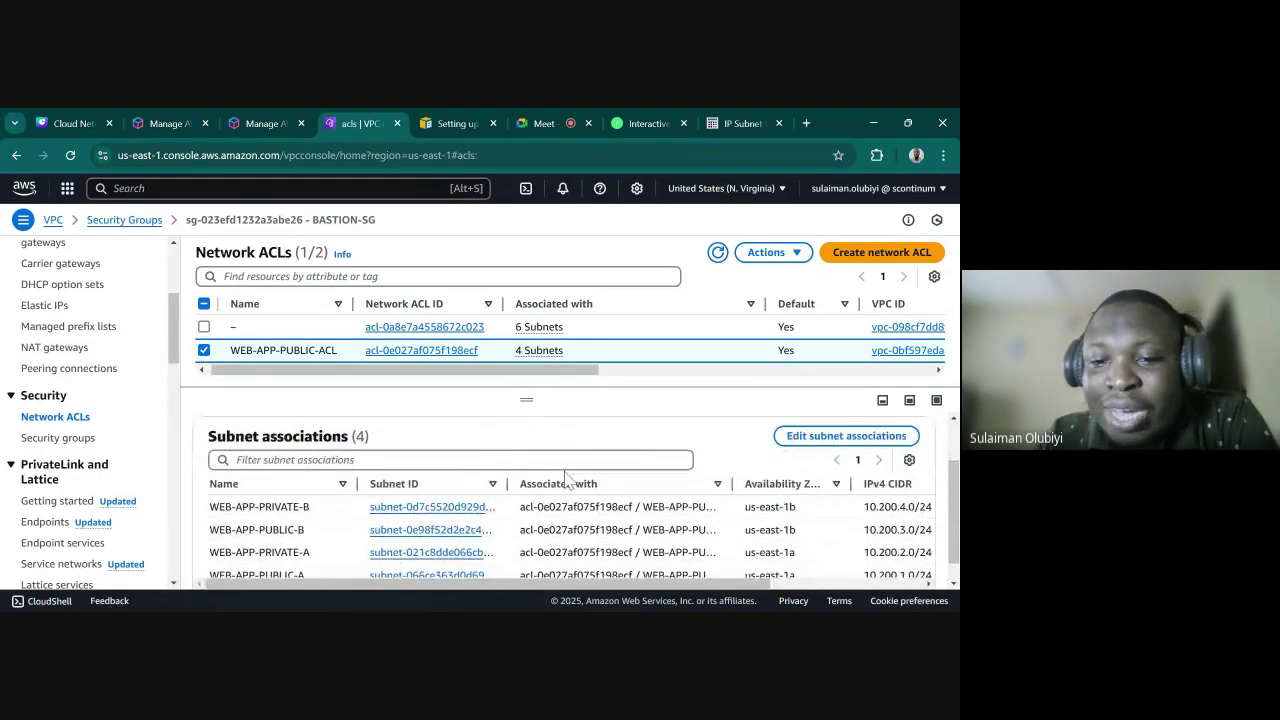
{"action": "scroll", "coordinate": [566, 478], "scroll_direction": "down", "scroll_amount": 1}
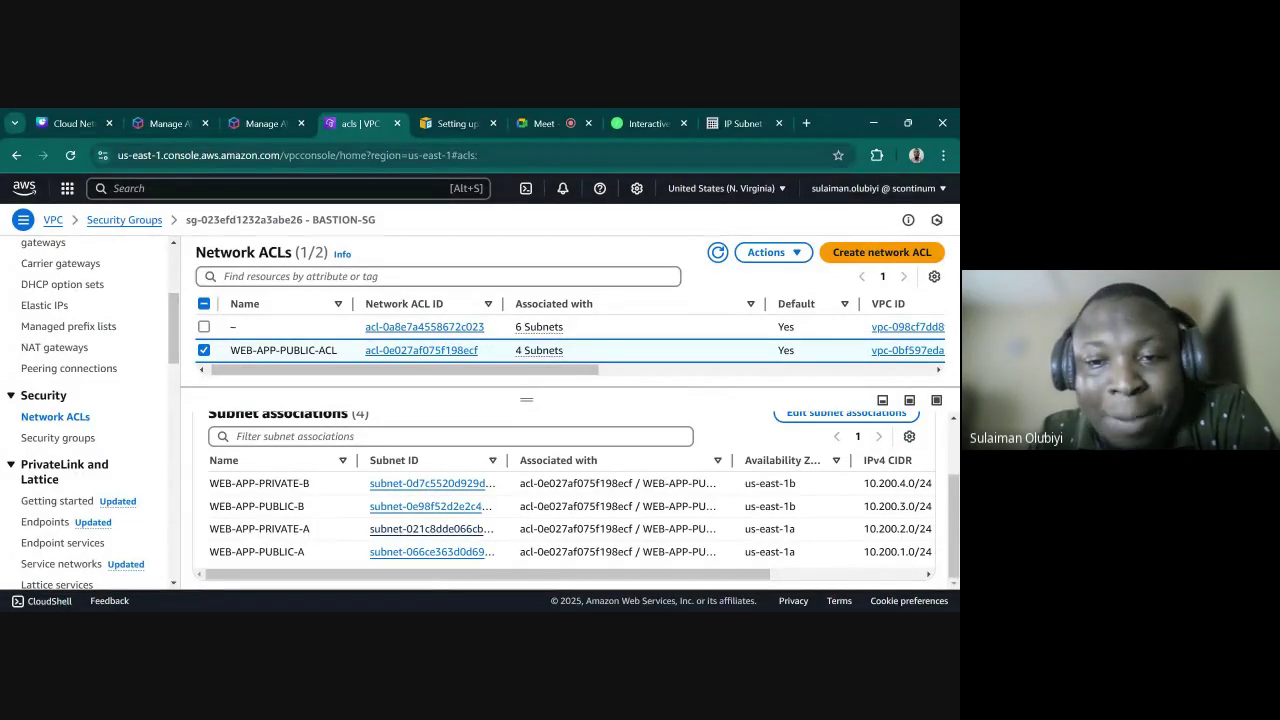
Browse the available subnets in WEB-APP-PUBLIC-ACL's association editor, then return to its details page.
{"action": "left_click", "coordinate": [802, 416]}
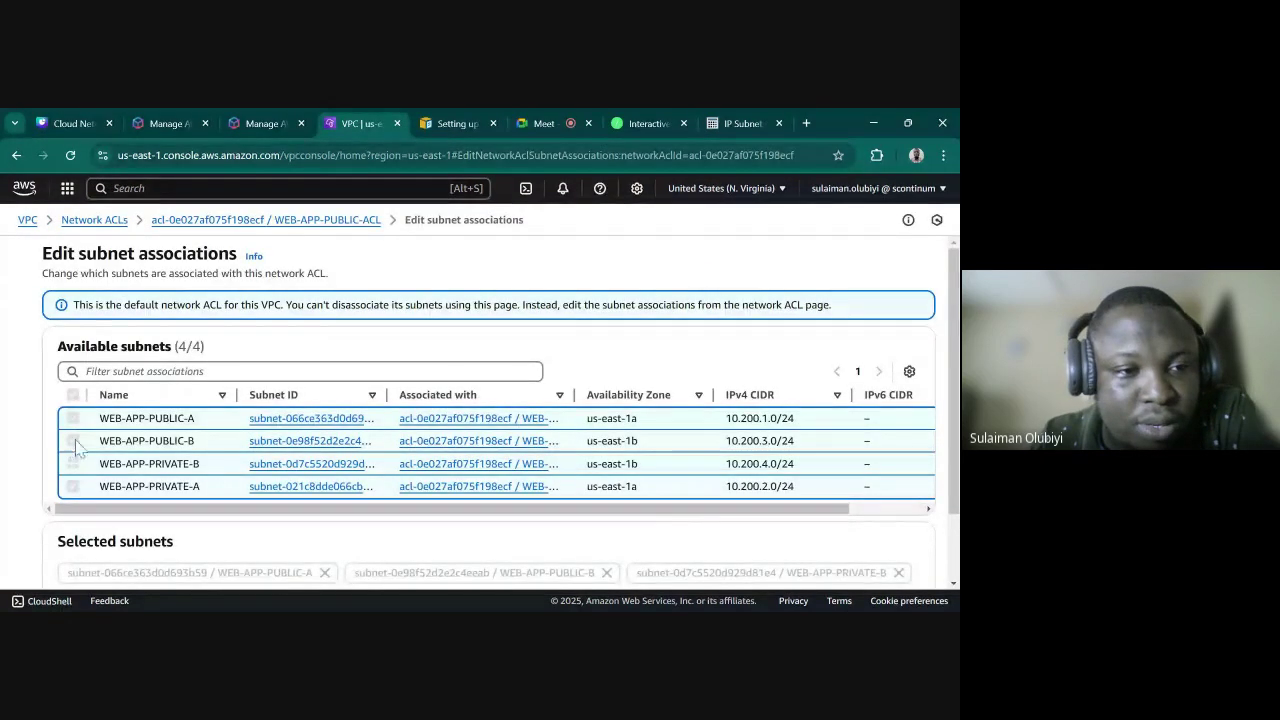
{"action": "scroll", "coordinate": [83, 445], "scroll_direction": "down", "scroll_amount": 2}
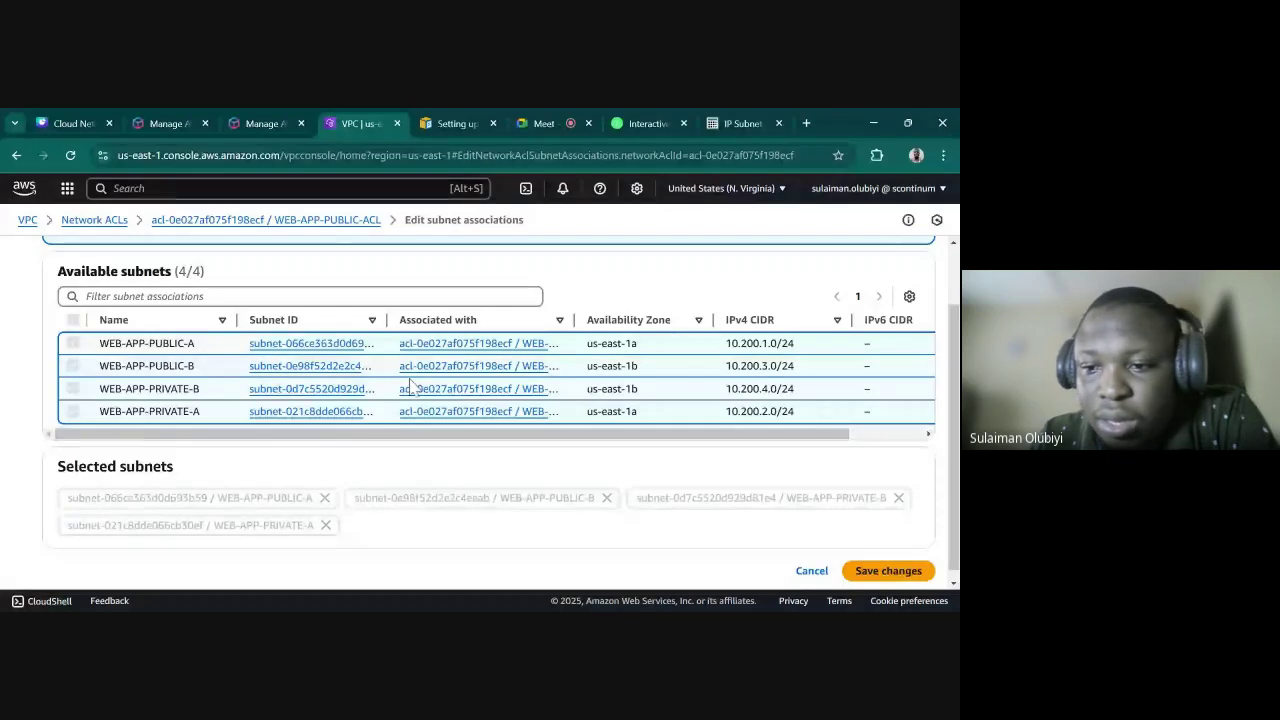
{"action": "scroll", "coordinate": [410, 388], "scroll_direction": "up", "scroll_amount": 2}
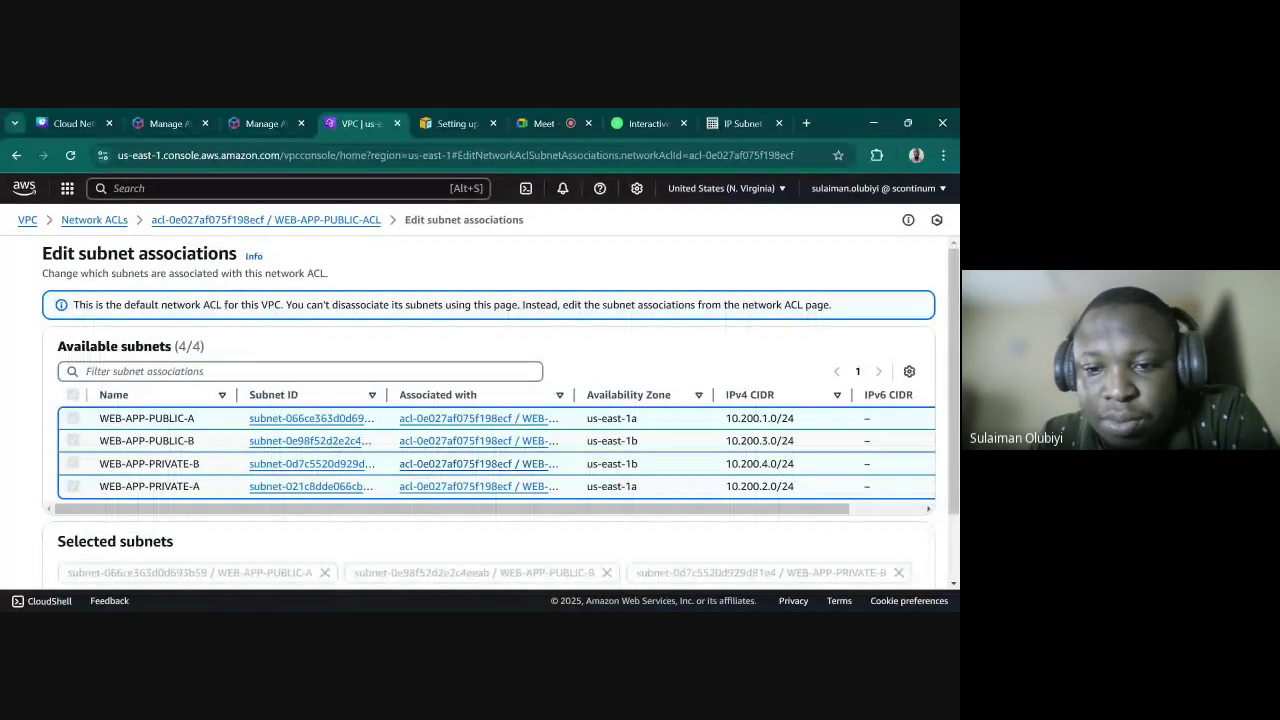
{"action": "scroll", "coordinate": [300, 450], "scroll_direction": "right", "scroll_amount": 2}
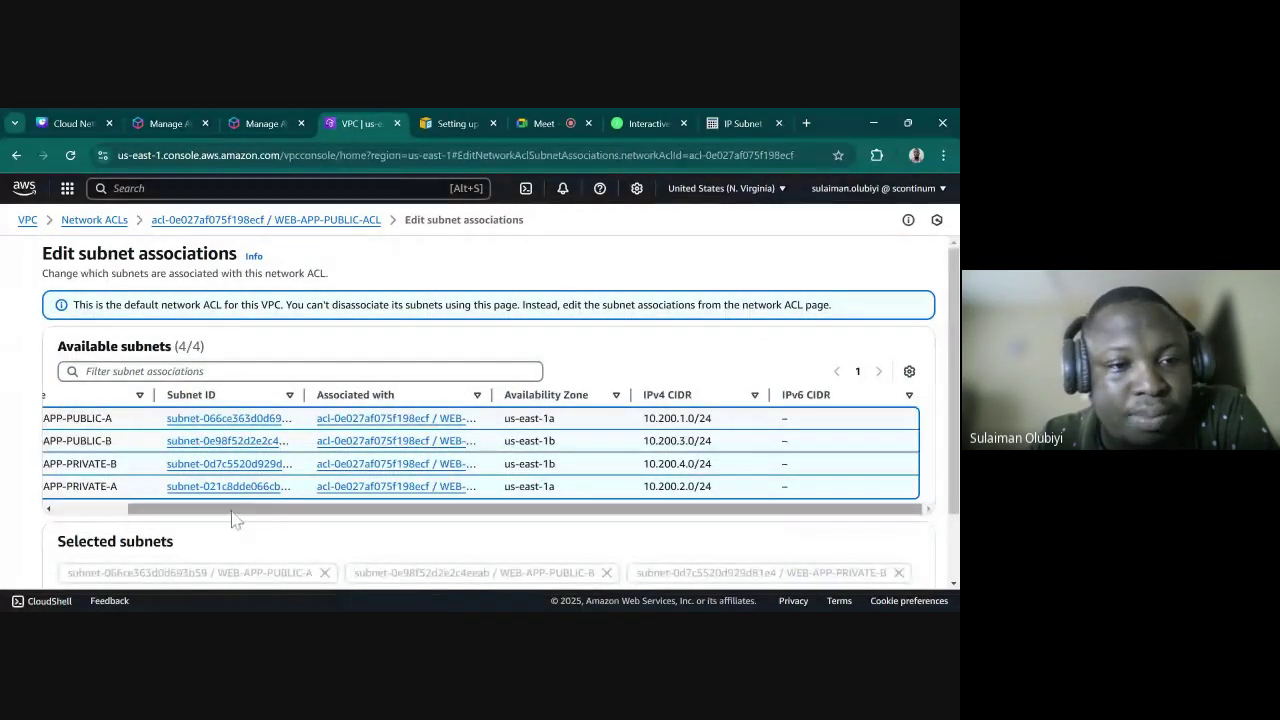
{"action": "left_click_drag", "start_coordinate": [225, 513], "coordinate": [152, 513]}
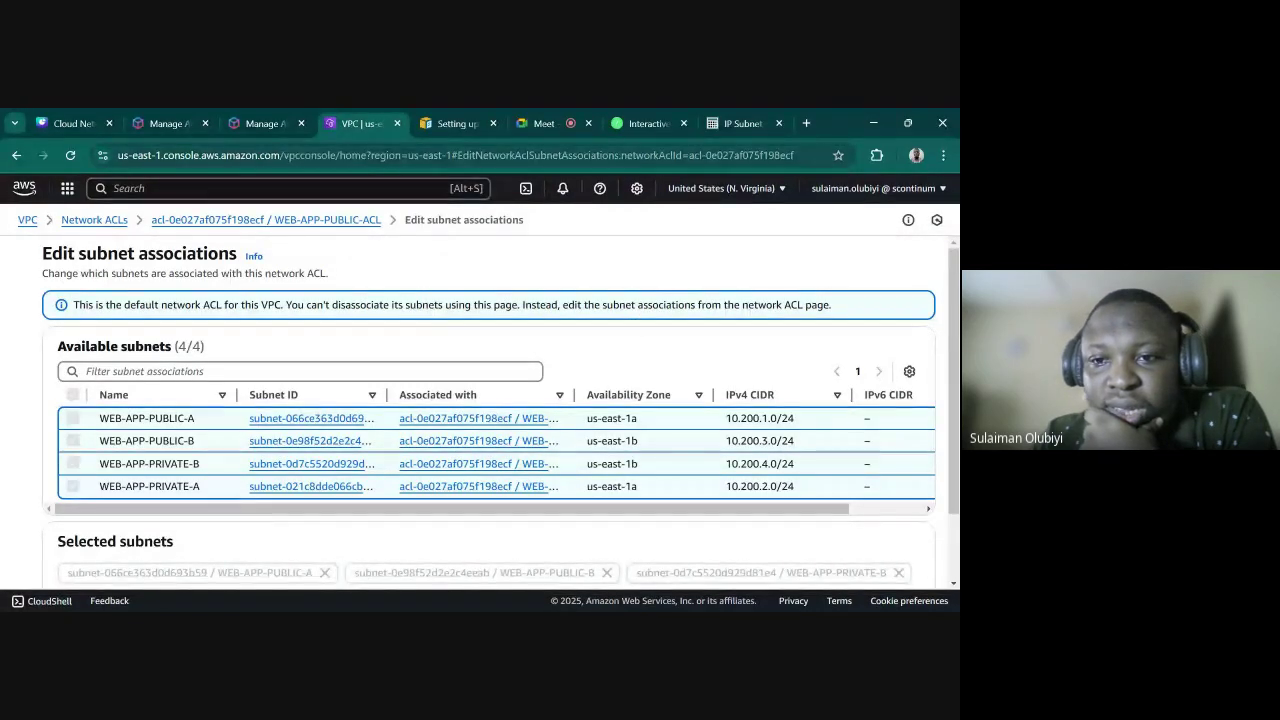
{"action": "left_click", "coordinate": [328, 222]}
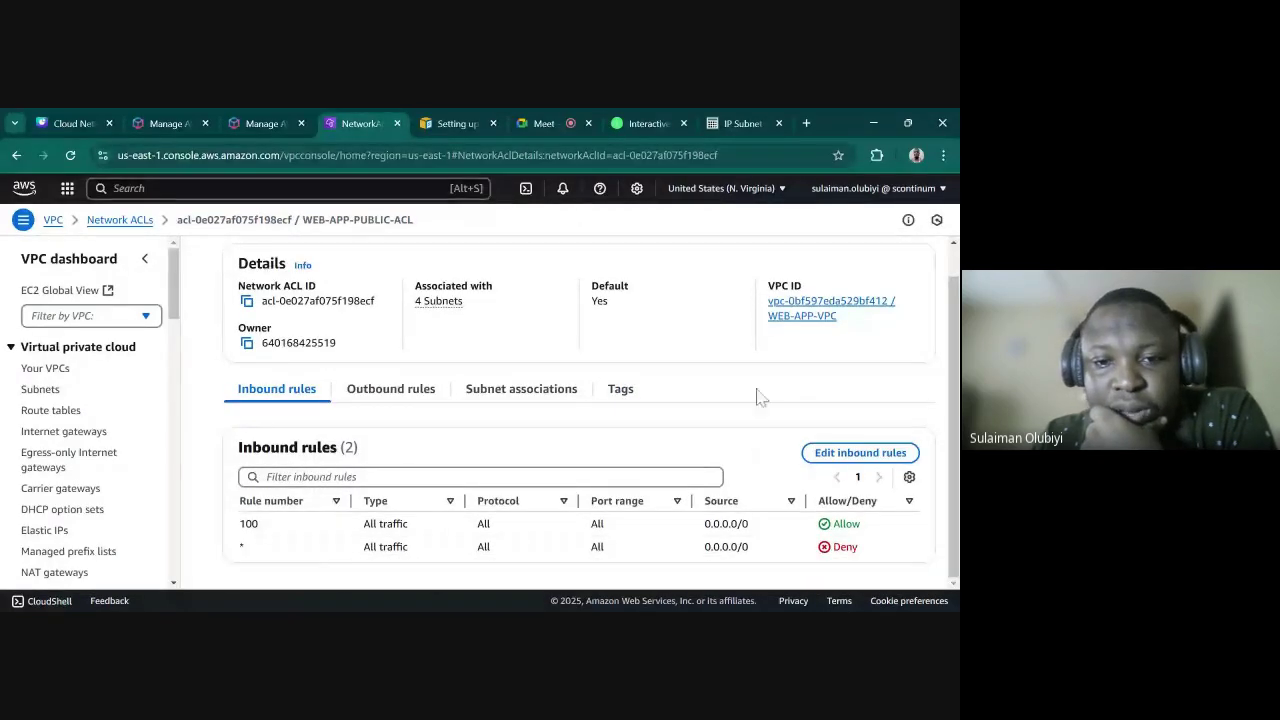
Open WEB-APP-PUBLIC-ACL's subnet association editor from the Actions menu.
{"action": "left_click", "coordinate": [888, 253]}
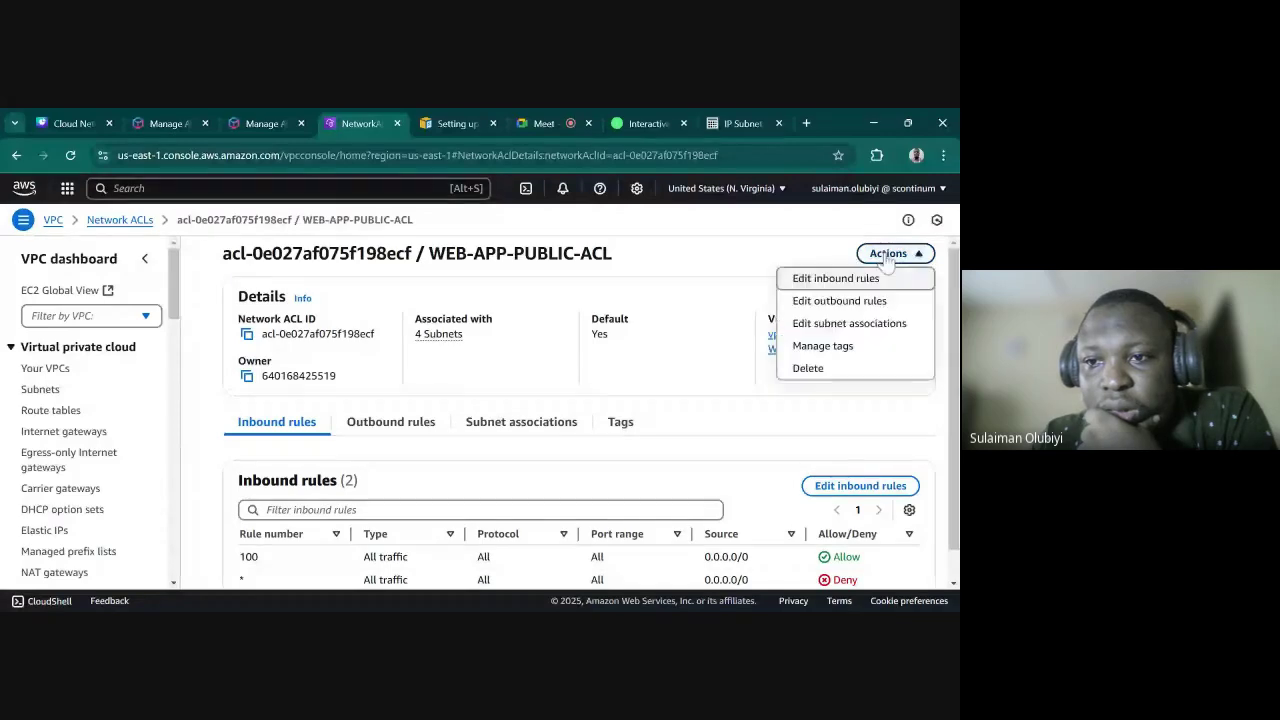
{"action": "left_click", "coordinate": [838, 323]}
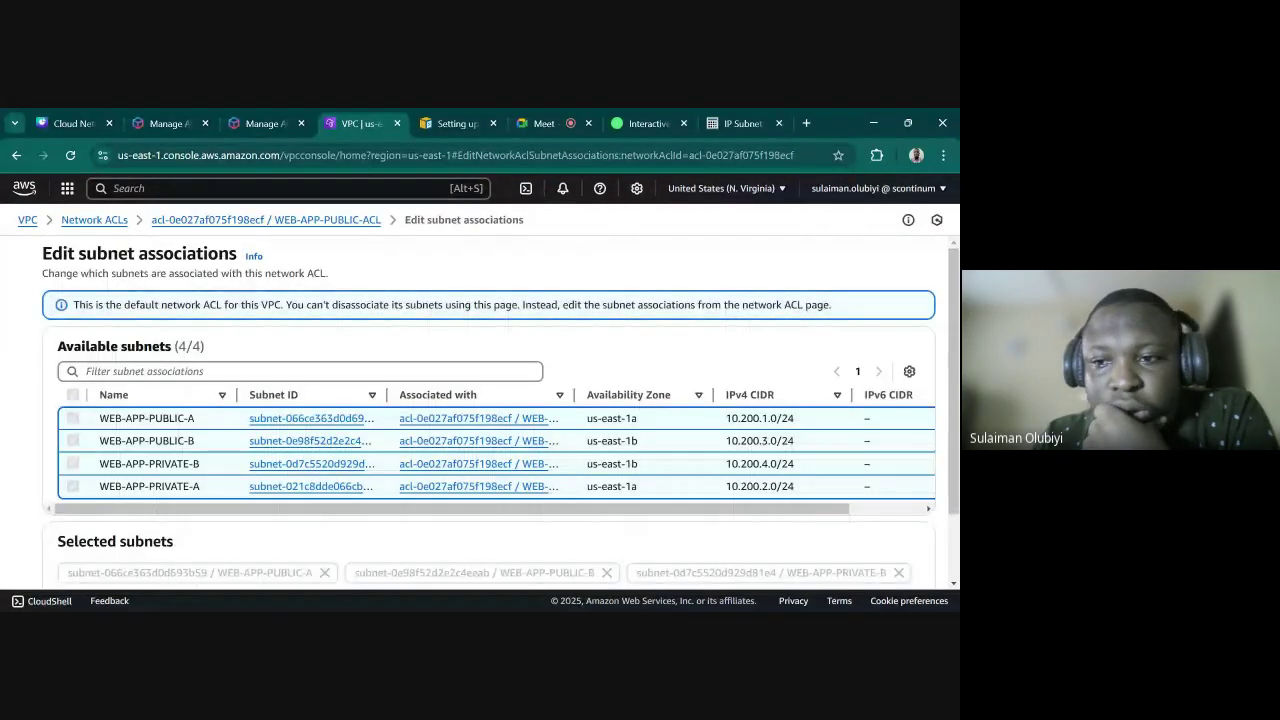
{"action": "scroll", "coordinate": [766, 437], "scroll_direction": "down", "scroll_amount": 2}
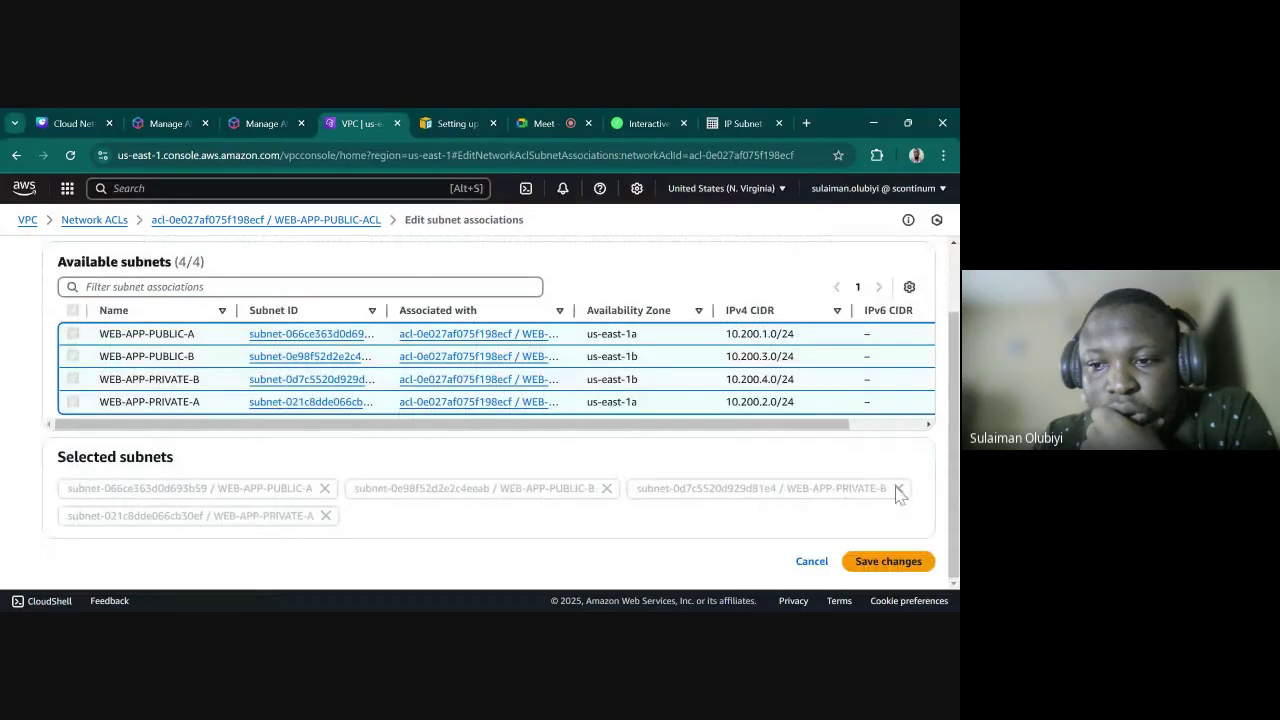
{"action": "left_click_drag", "start_coordinate": [837, 434], "coordinate": [953, 428]}
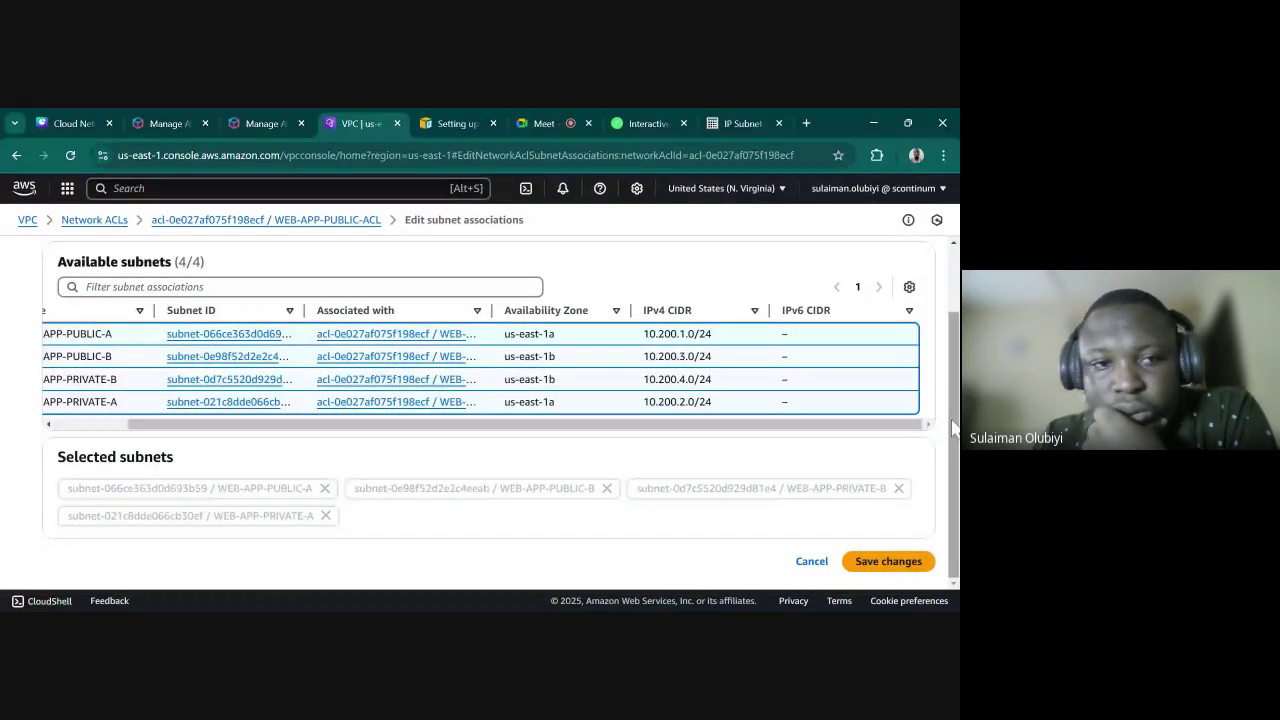
Filter subnets by WEB-APP-PUBLIC-A's Subnet ID, clear the filter, and return to the Network ACLs list.
{"action": "left_click", "coordinate": [140, 287]}
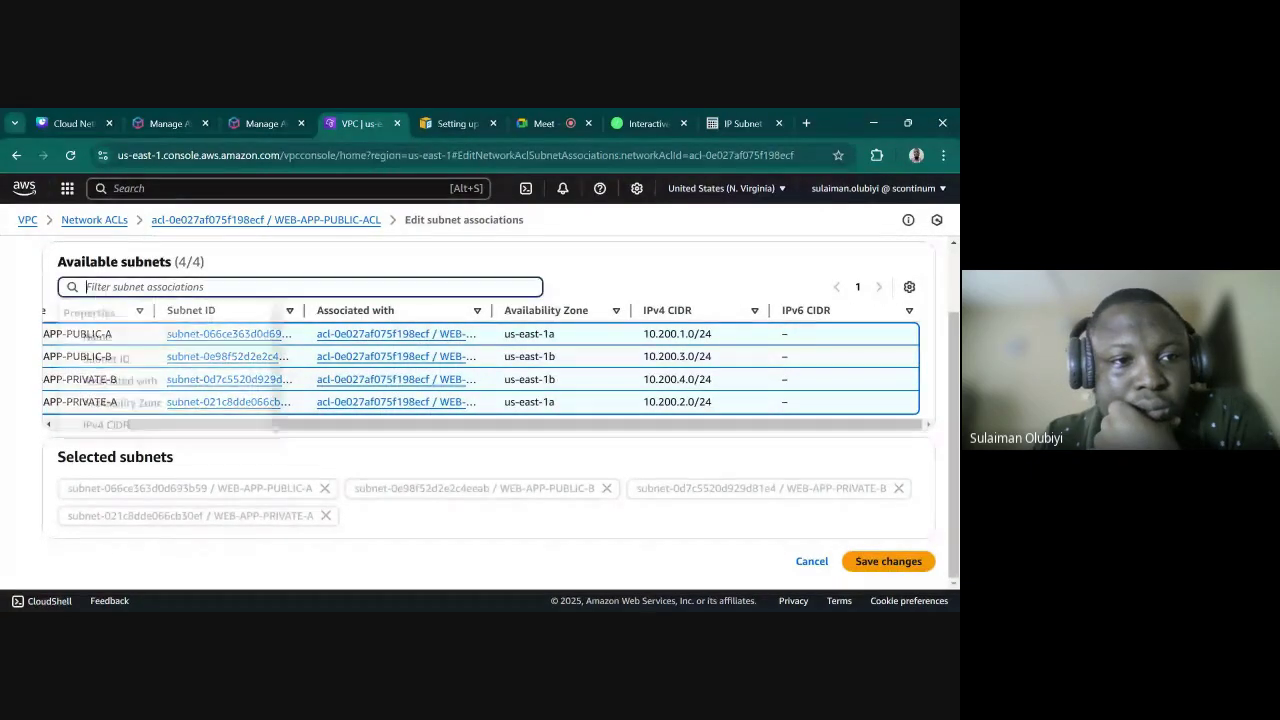
{"action": "left_click", "coordinate": [122, 364]}
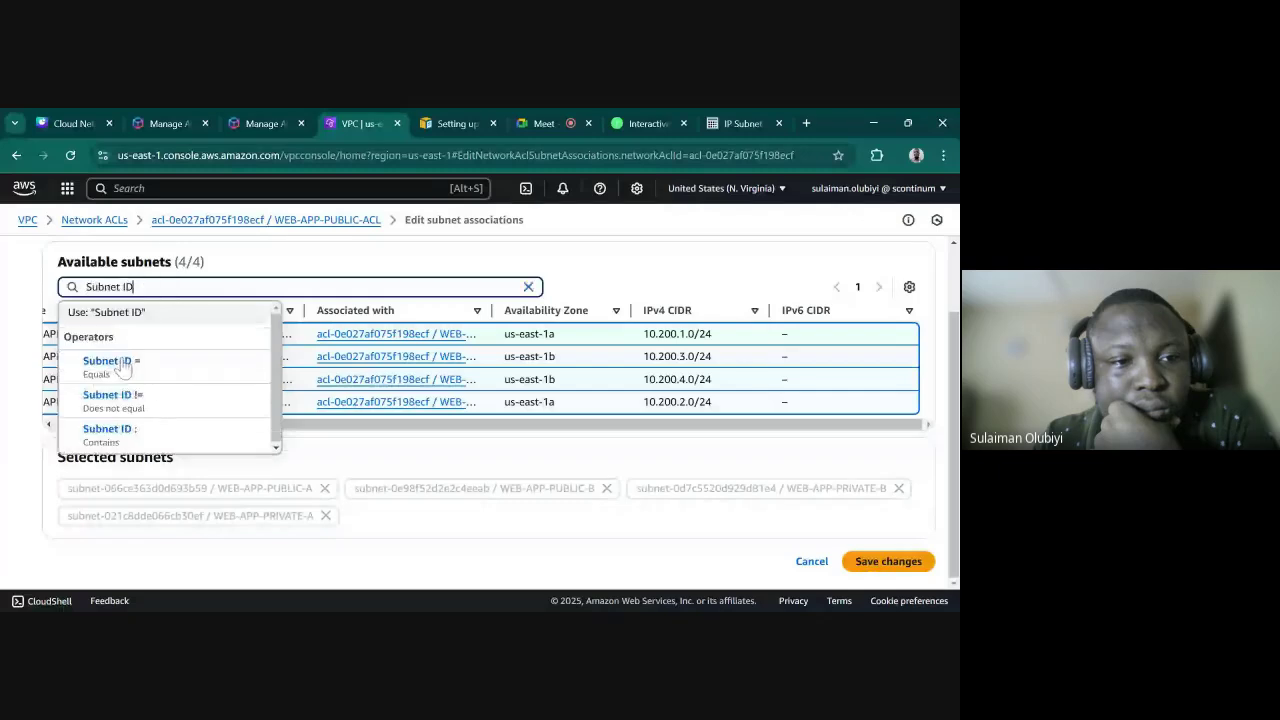
{"action": "left_click", "coordinate": [122, 366]}
{"action": "left_click", "coordinate": [125, 370]}
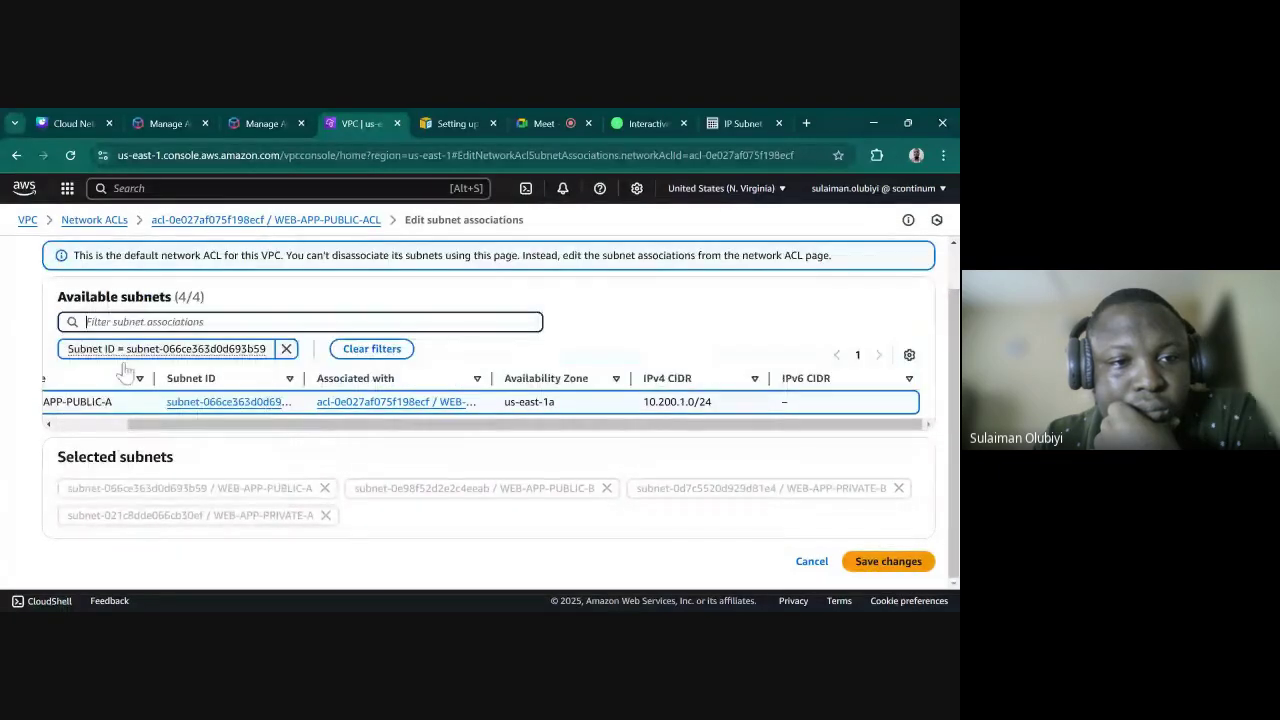
{"action": "left_click_drag", "start_coordinate": [268, 428], "coordinate": [112, 424]}
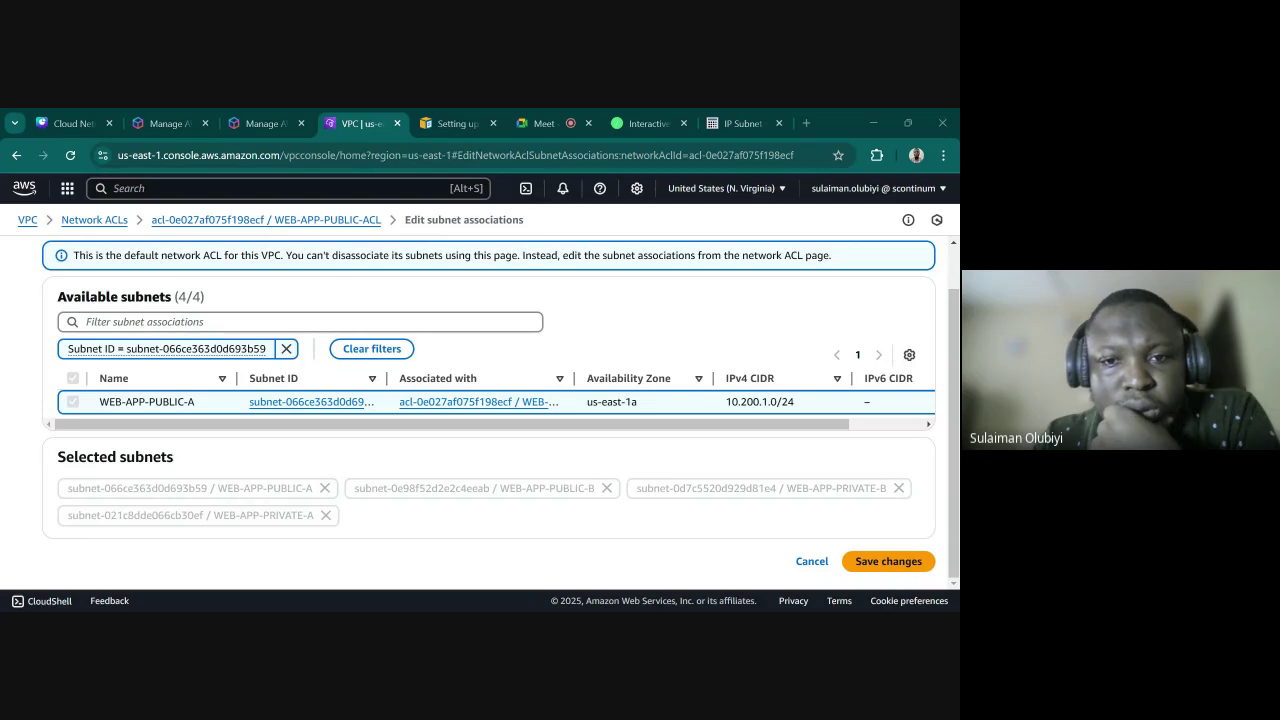
{"action": "left_click", "coordinate": [286, 348]}
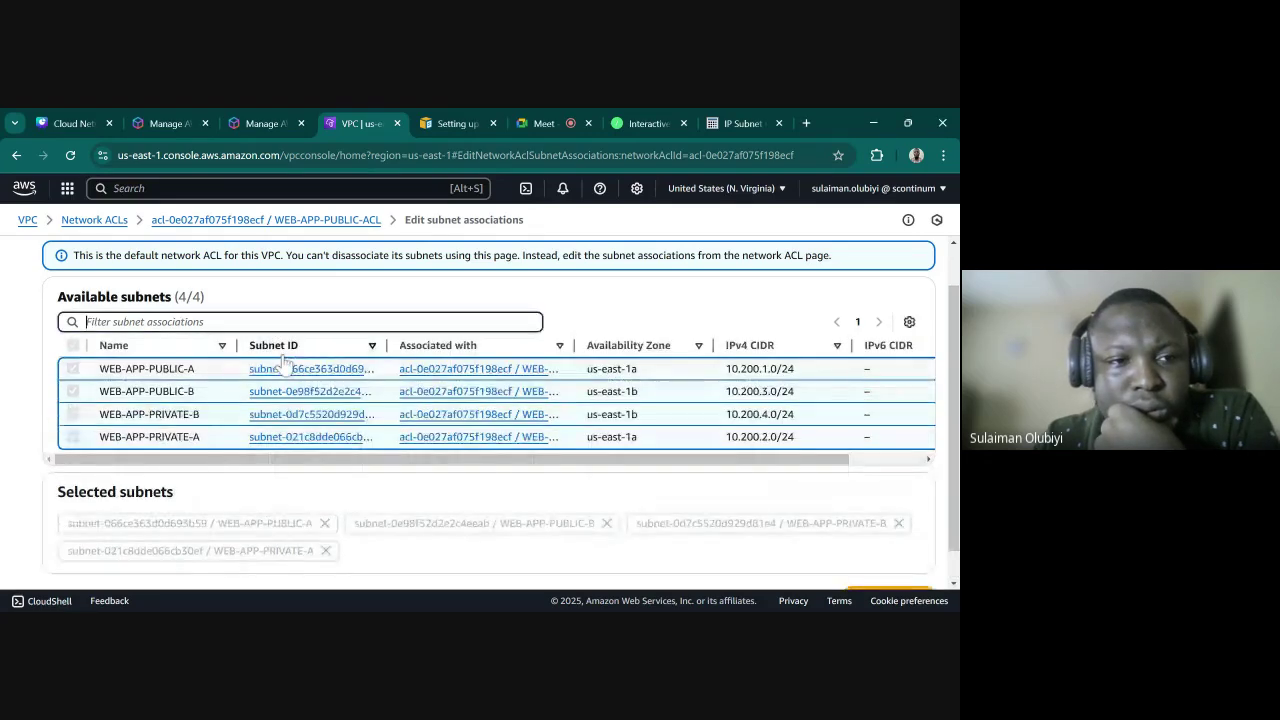
{"action": "left_click", "coordinate": [124, 223]}
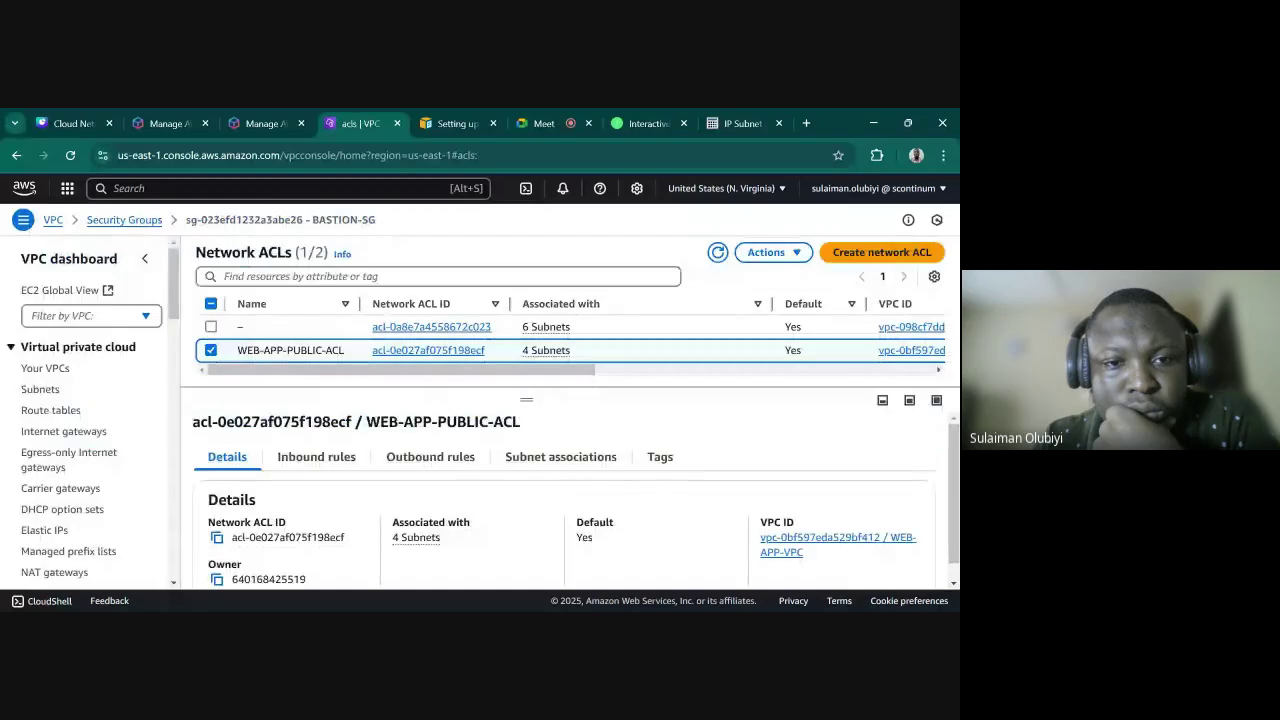
Review the ACL's inbound rules, outbound rules and subnet associations, briefly opening the association editor.
{"action": "left_click", "coordinate": [318, 442]}
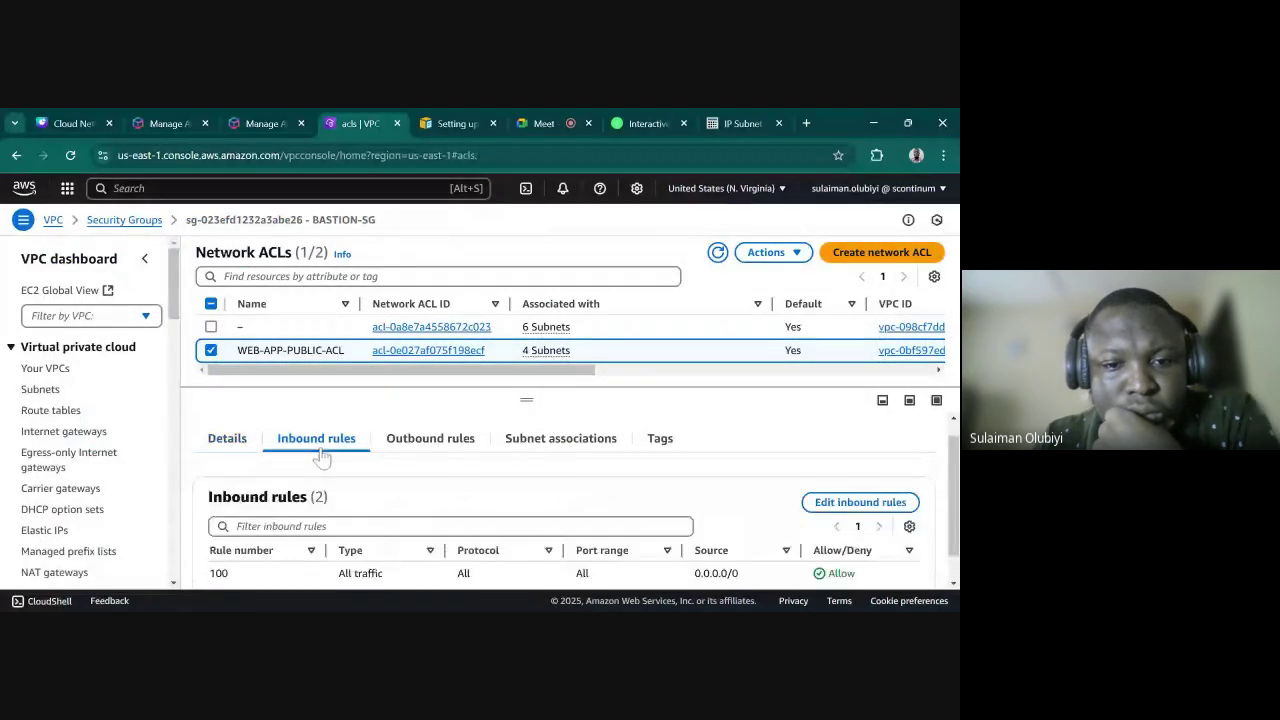
{"action": "left_click", "coordinate": [430, 440]}
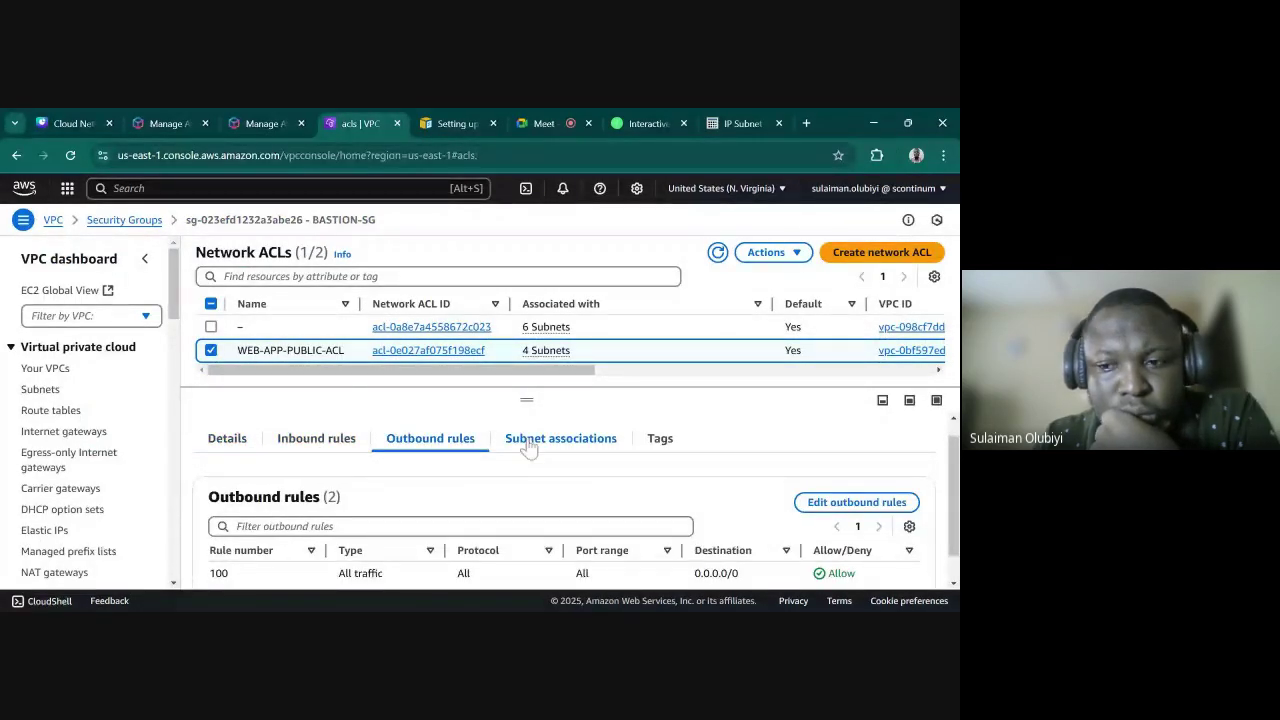
{"action": "left_click", "coordinate": [520, 443]}
{"action": "scroll", "coordinate": [520, 443], "scroll_direction": "down", "scroll_amount": 2}
{"action": "left_click_drag", "start_coordinate": [590, 576], "coordinate": [746, 577]}
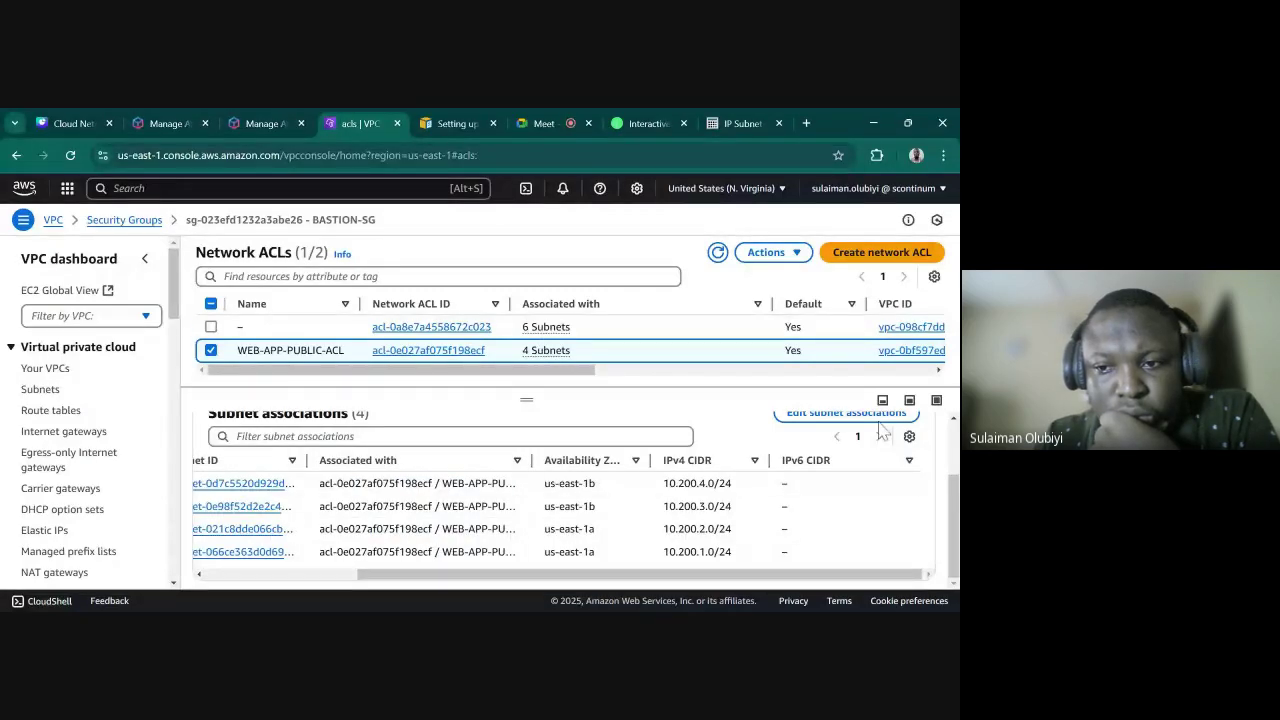
{"action": "left_click", "coordinate": [878, 418]}
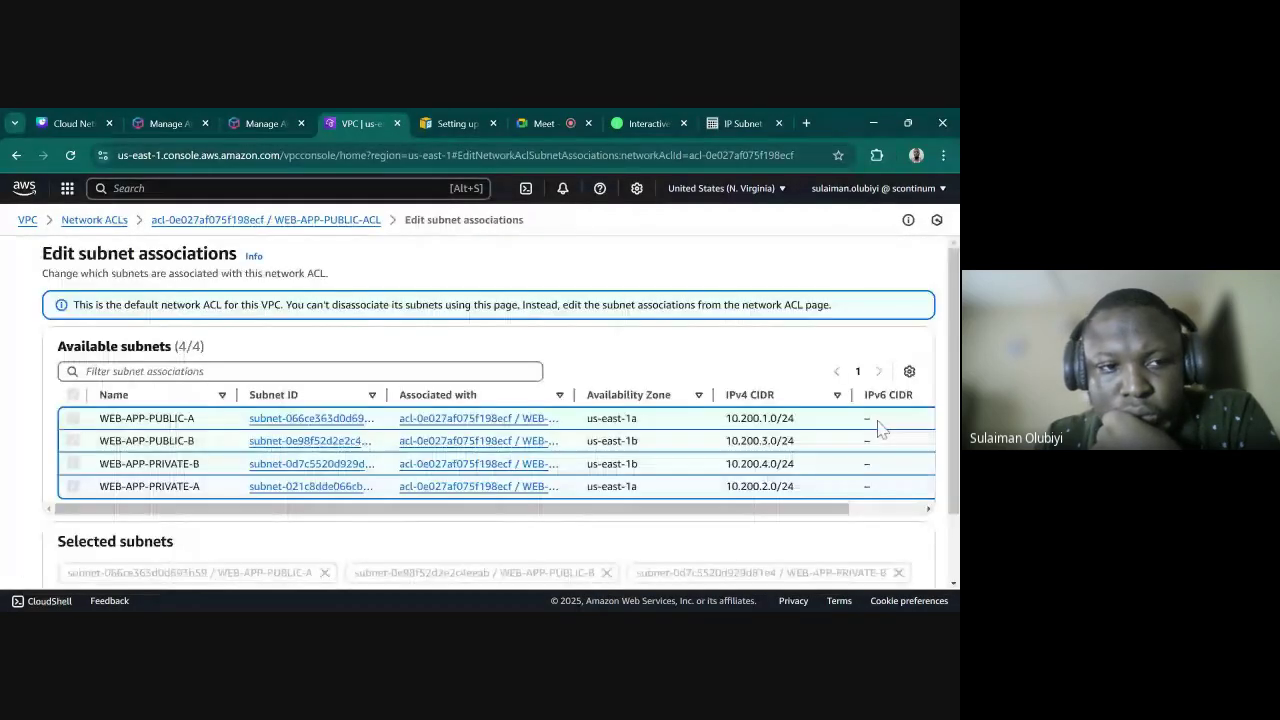
{"action": "left_click", "coordinate": [216, 220]}
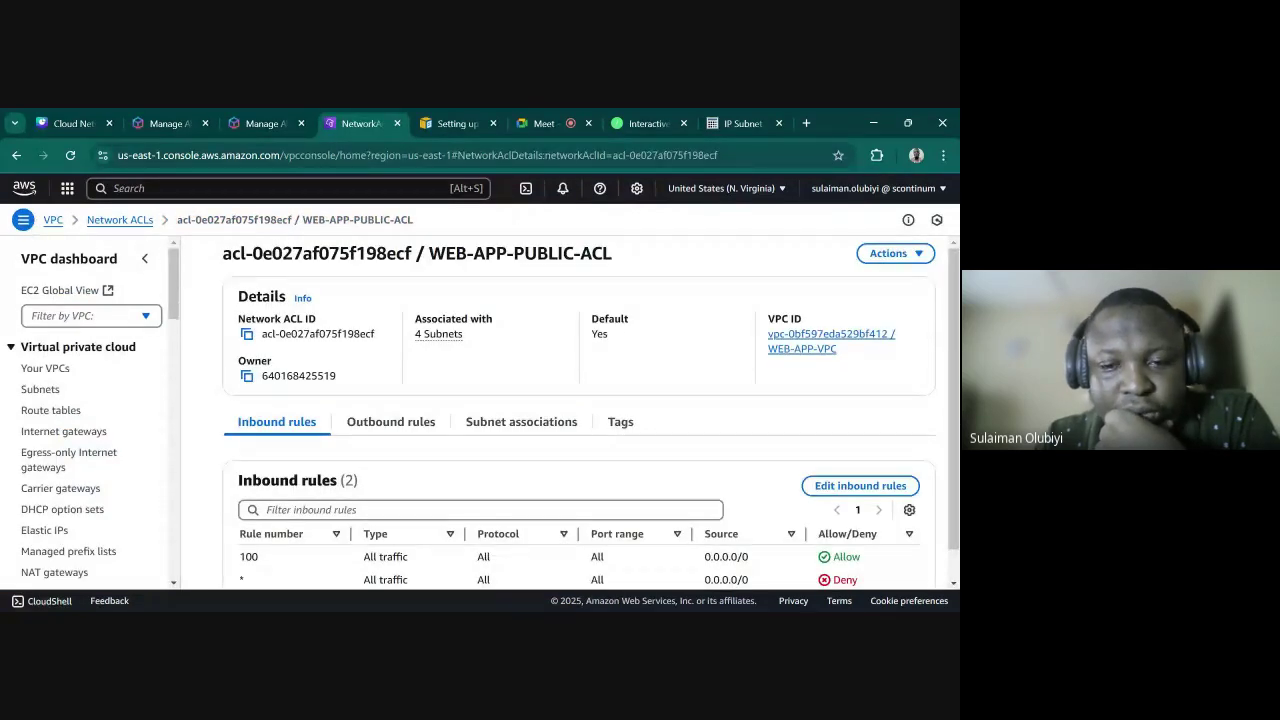
Recheck the associated subnets and outbound rules, then open the outbound rules editor.
{"action": "scroll", "coordinate": [337, 423], "scroll_direction": "down", "scroll_amount": 1}
{"action": "left_click", "coordinate": [475, 389]}
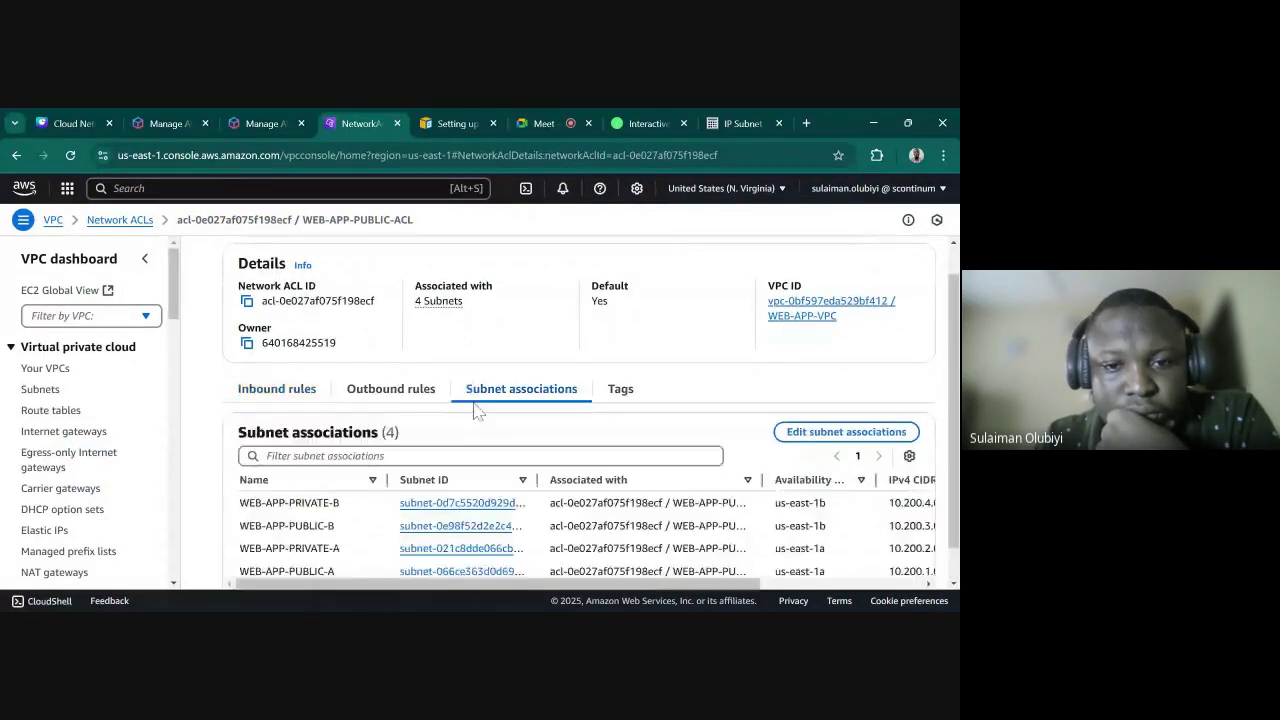
{"action": "scroll", "coordinate": [418, 490], "scroll_direction": "down", "scroll_amount": 1}
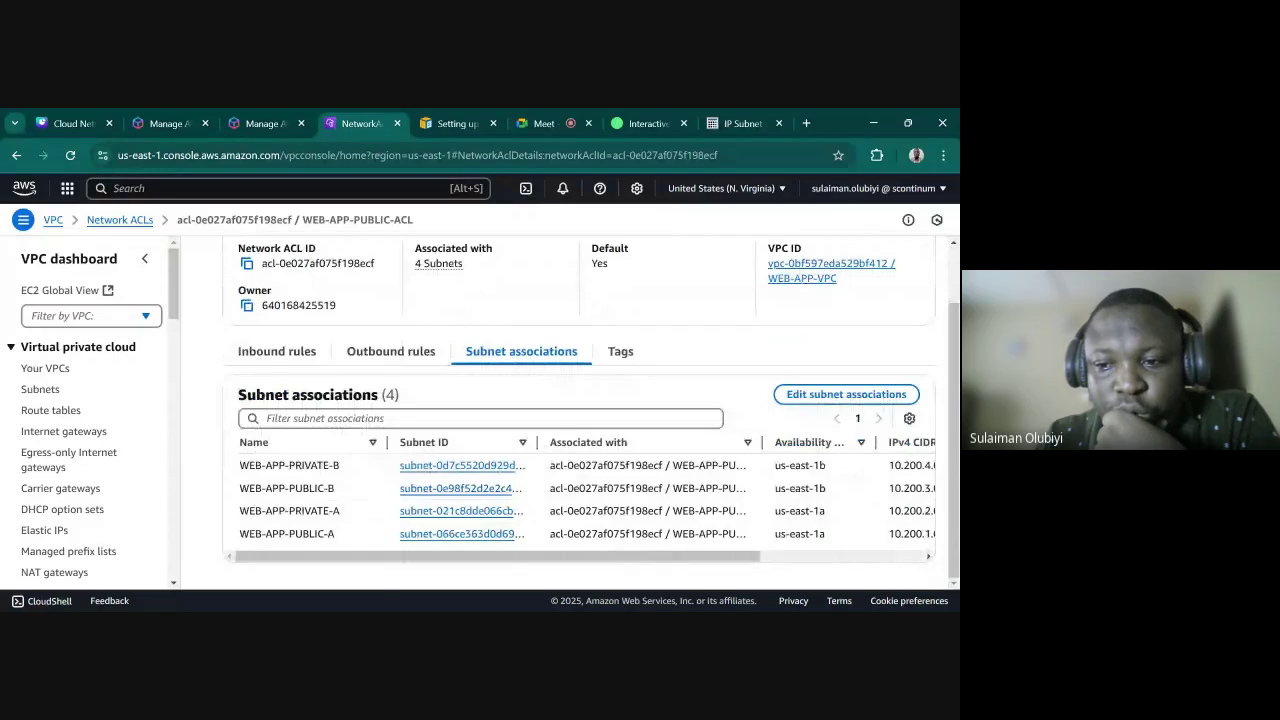
{"action": "left_click", "coordinate": [913, 557]}
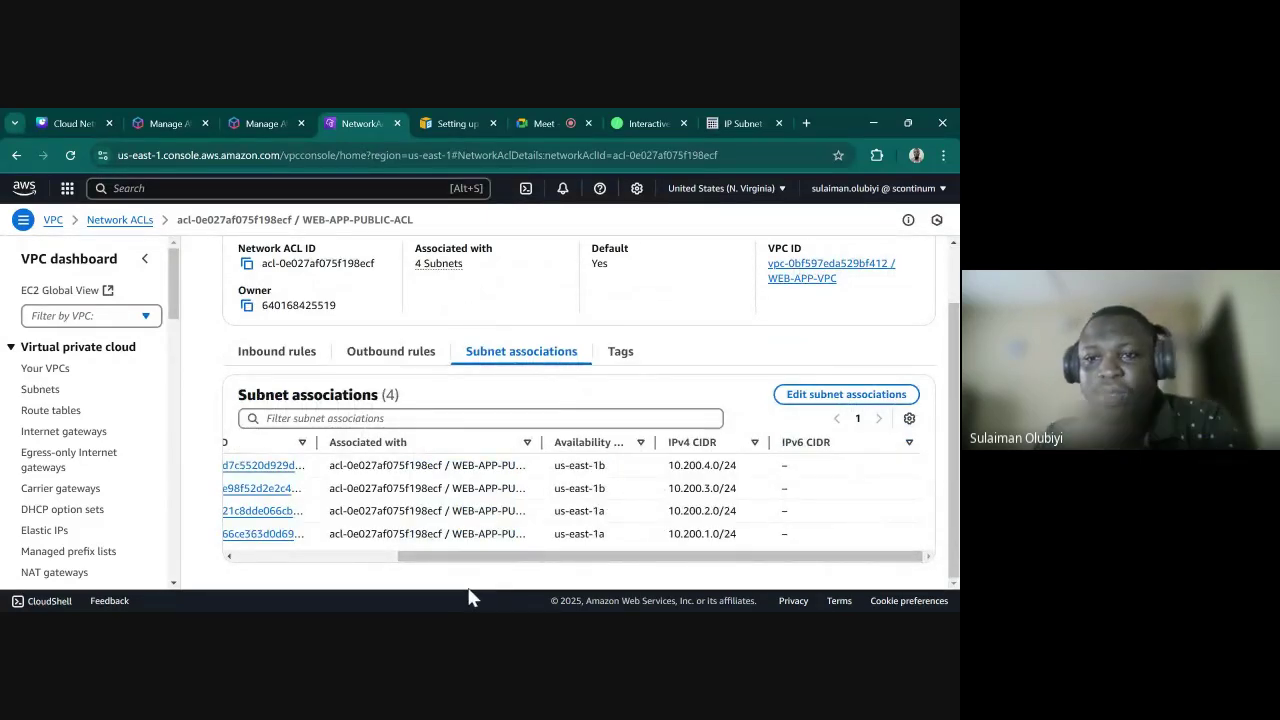
{"action": "left_click", "coordinate": [305, 559]}
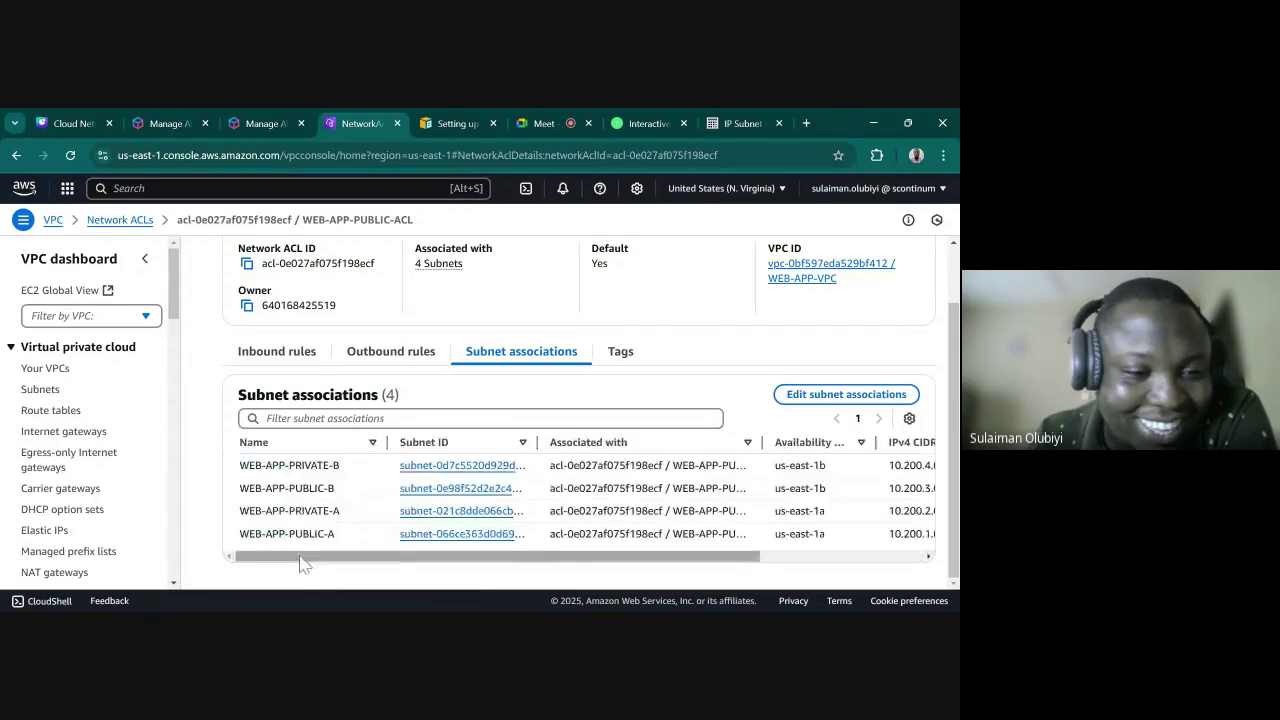
{"action": "scroll", "coordinate": [172, 587], "scroll_direction": "down", "scroll_amount": 2}
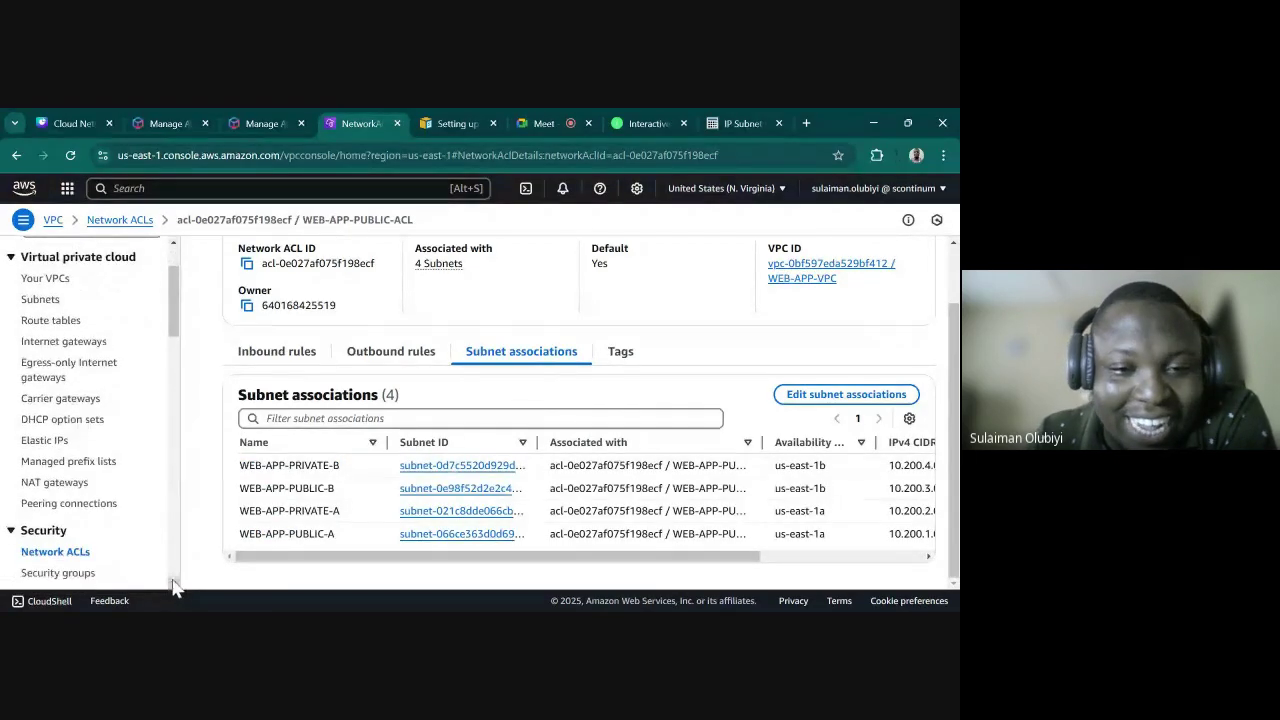
{"action": "scroll", "coordinate": [170, 520], "scroll_direction": "up", "scroll_amount": 2}
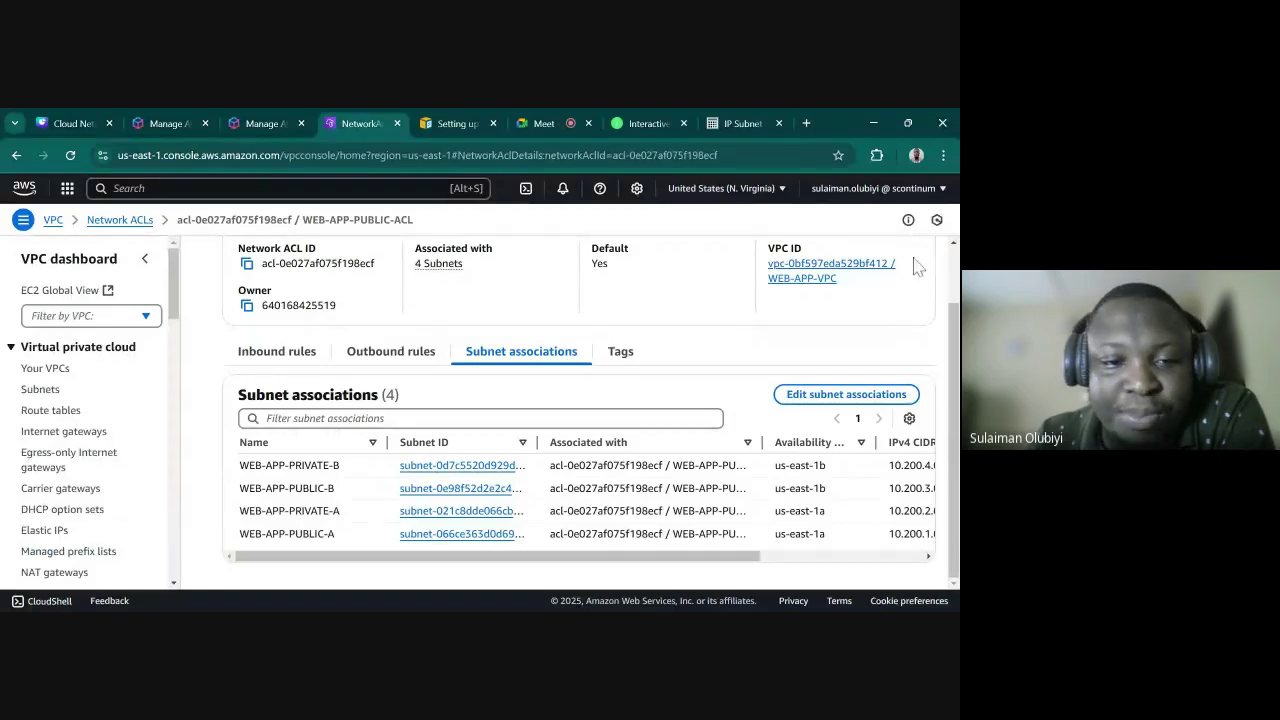
{"action": "left_click", "coordinate": [375, 358]}
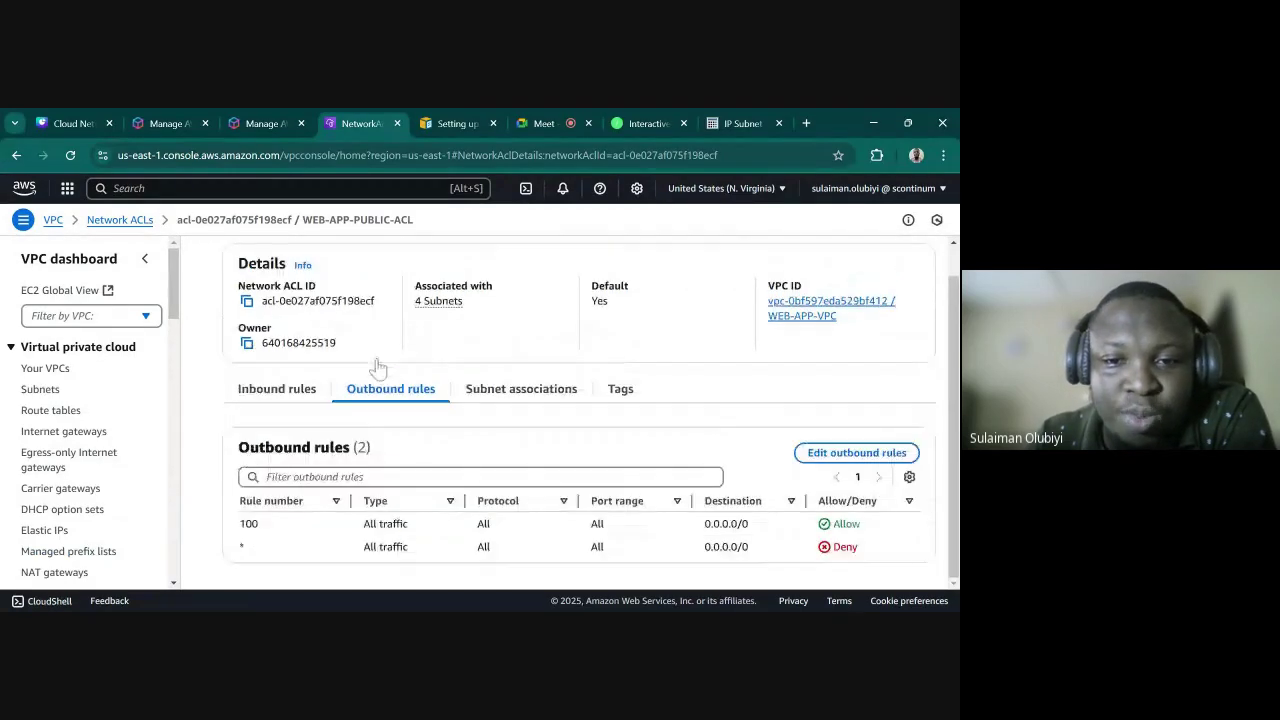
{"action": "left_click", "coordinate": [478, 393]}
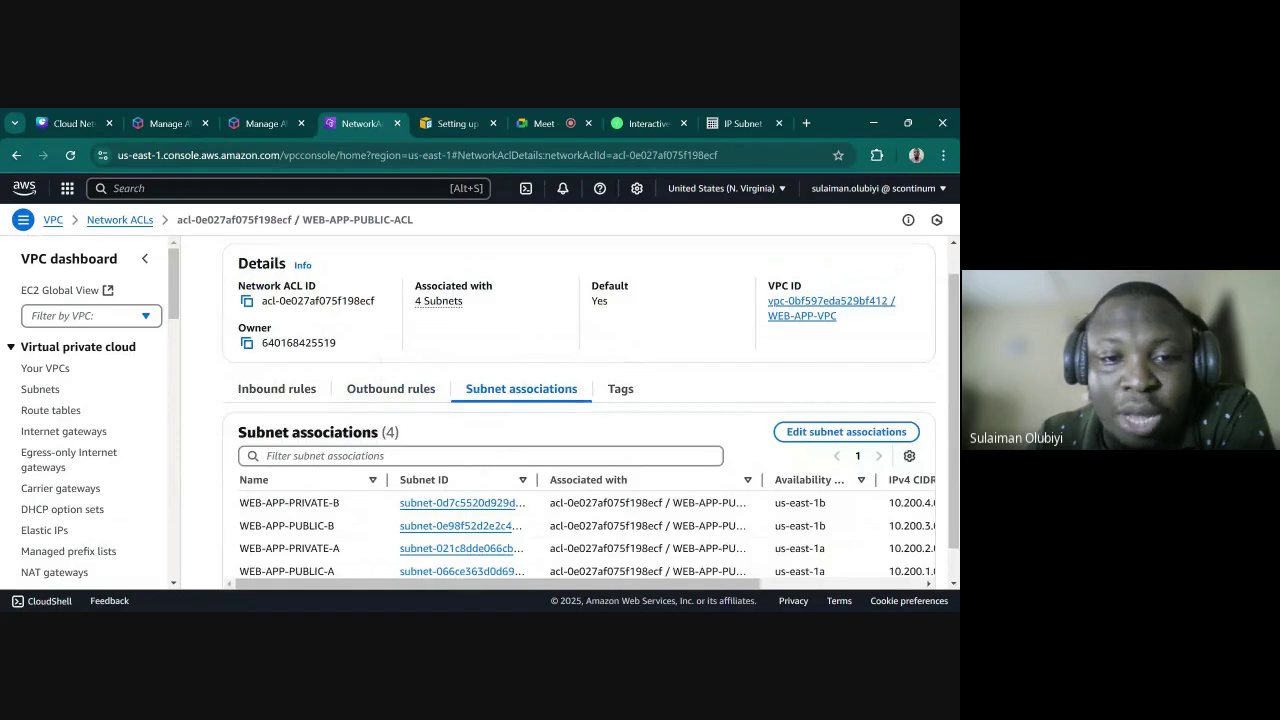
{"action": "left_click", "coordinate": [380, 398]}
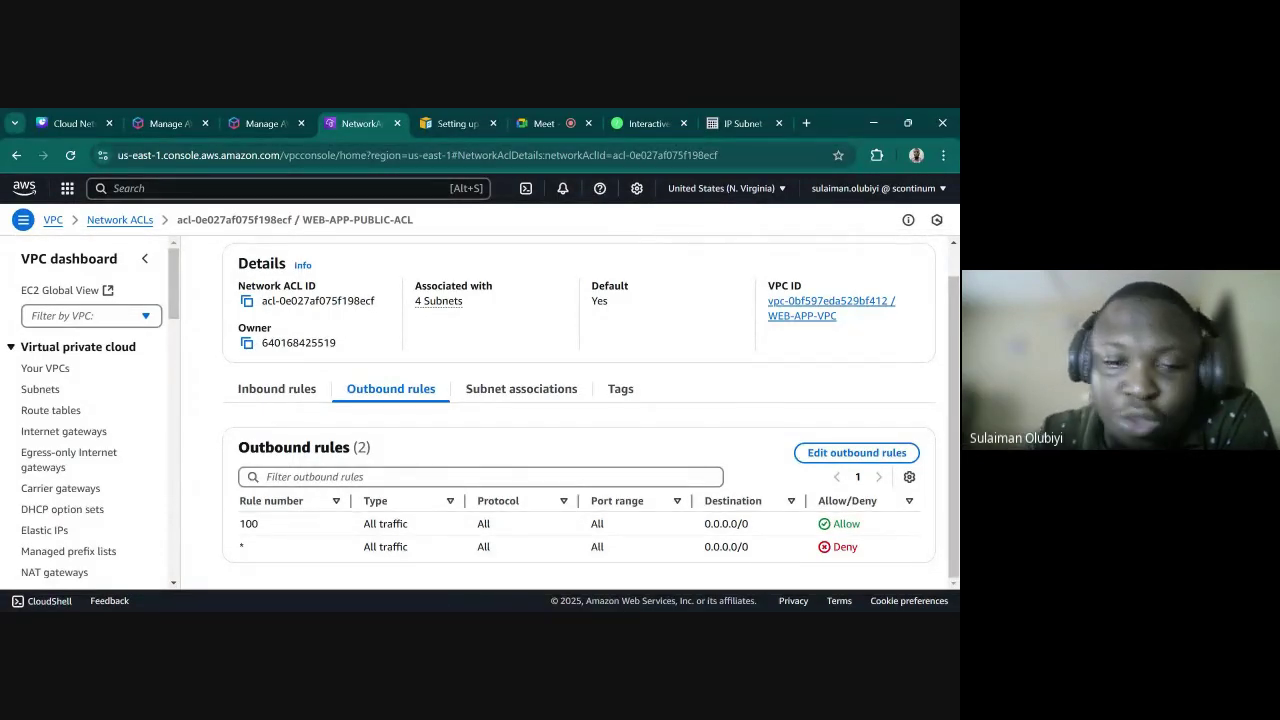
{"action": "left_click", "coordinate": [857, 452]}
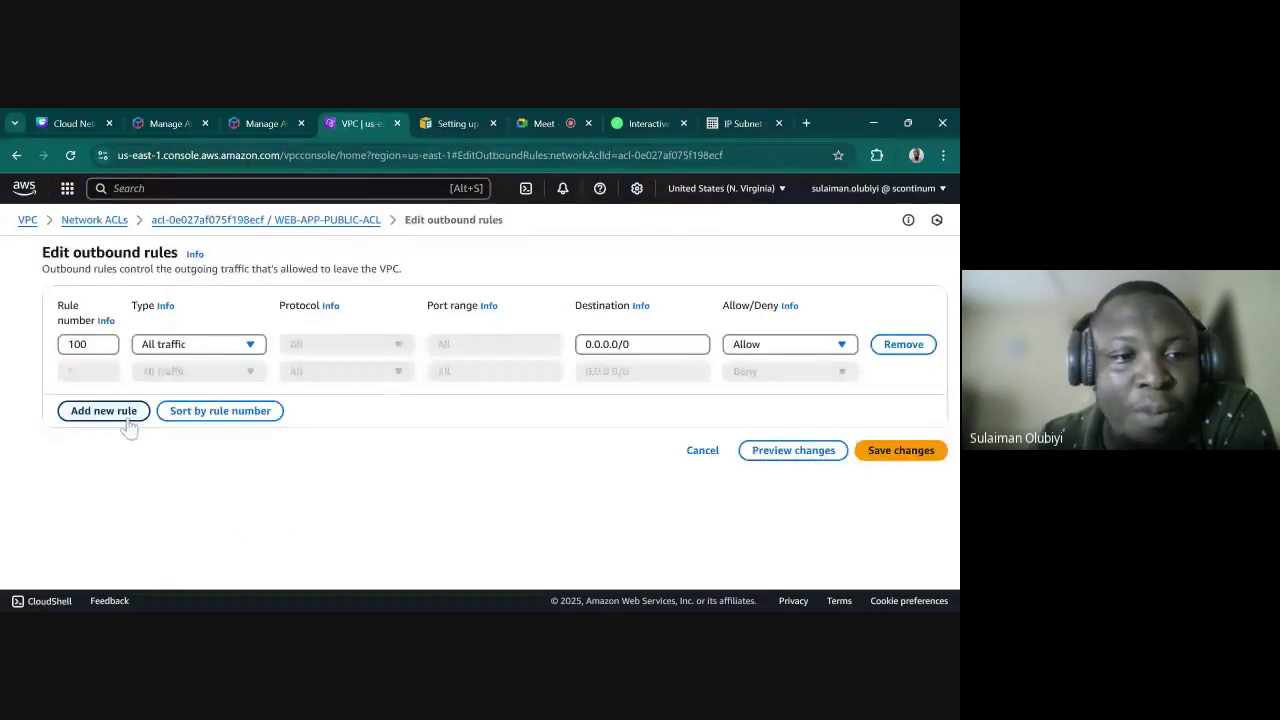
Add outbound rule number 101 of type SSH (port 22) to 0.0.0.0/0 and save.
{"action": "left_click", "coordinate": [105, 437]}
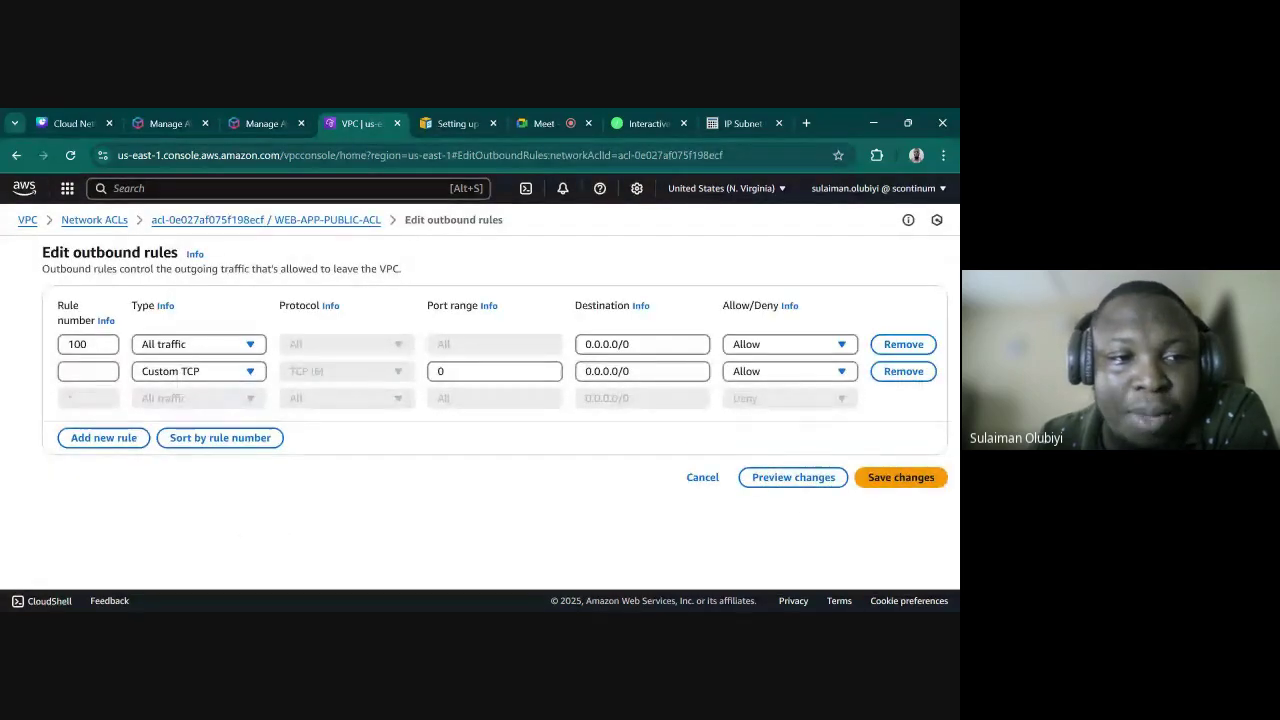
{"action": "left_click", "coordinate": [86, 371]}
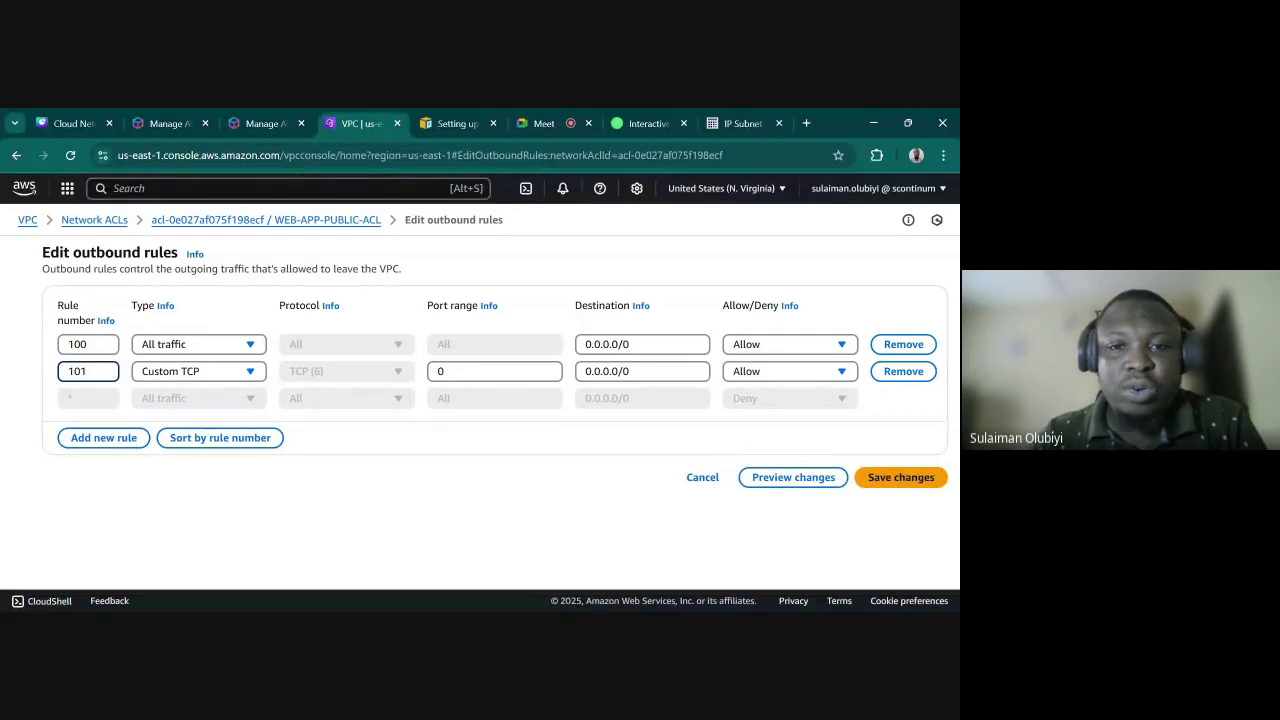
{"action": "left_click", "coordinate": [230, 376]}
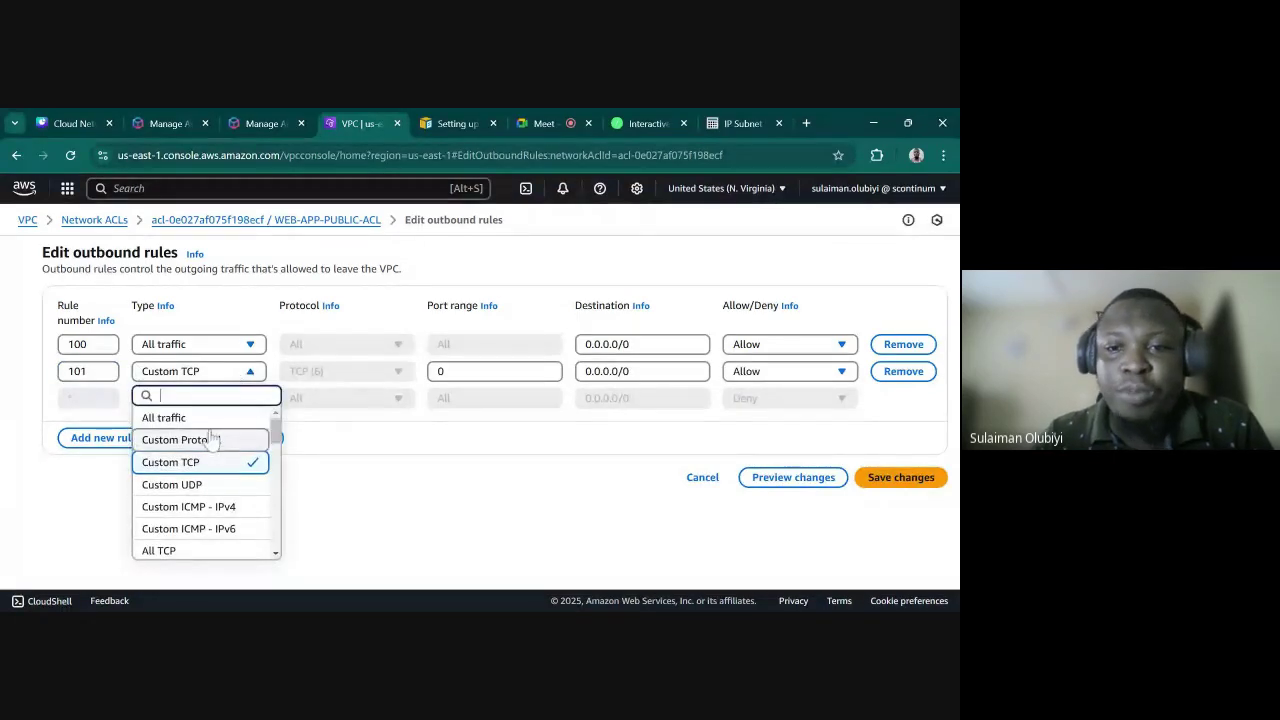
{"action": "scroll", "coordinate": [188, 488], "scroll_direction": "down", "scroll_amount": 2}
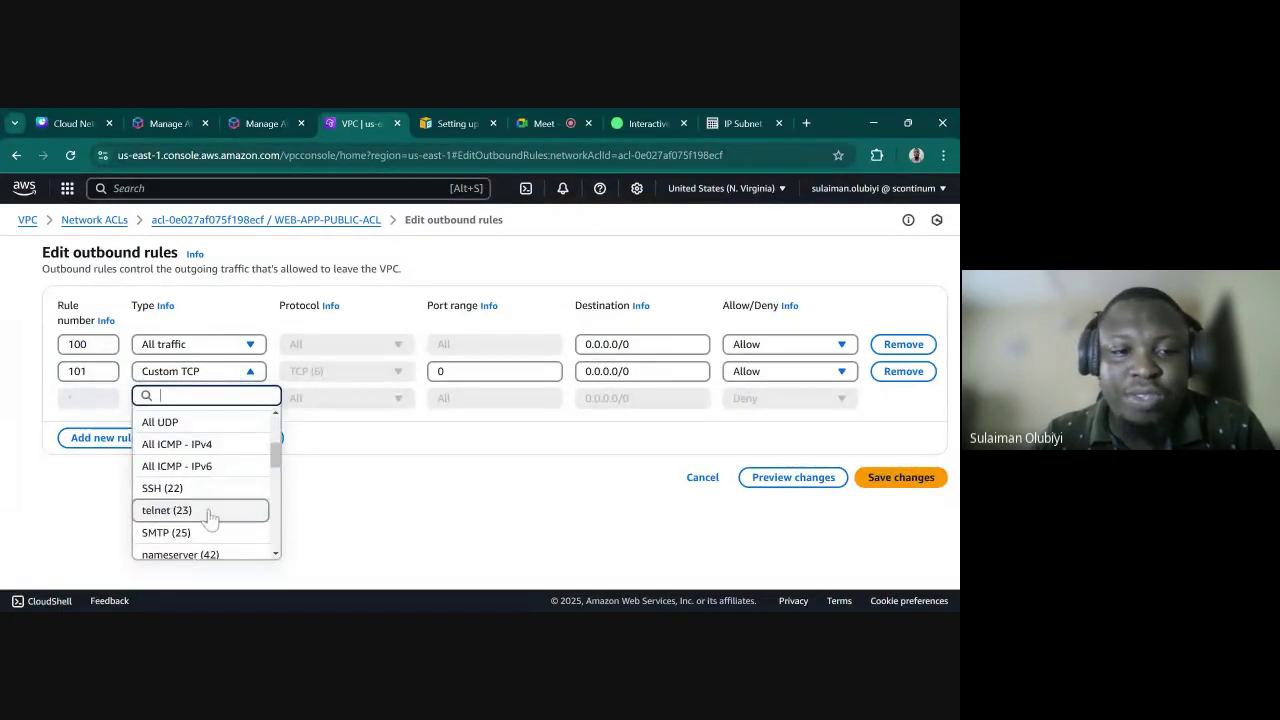
{"action": "left_click", "coordinate": [188, 491]}
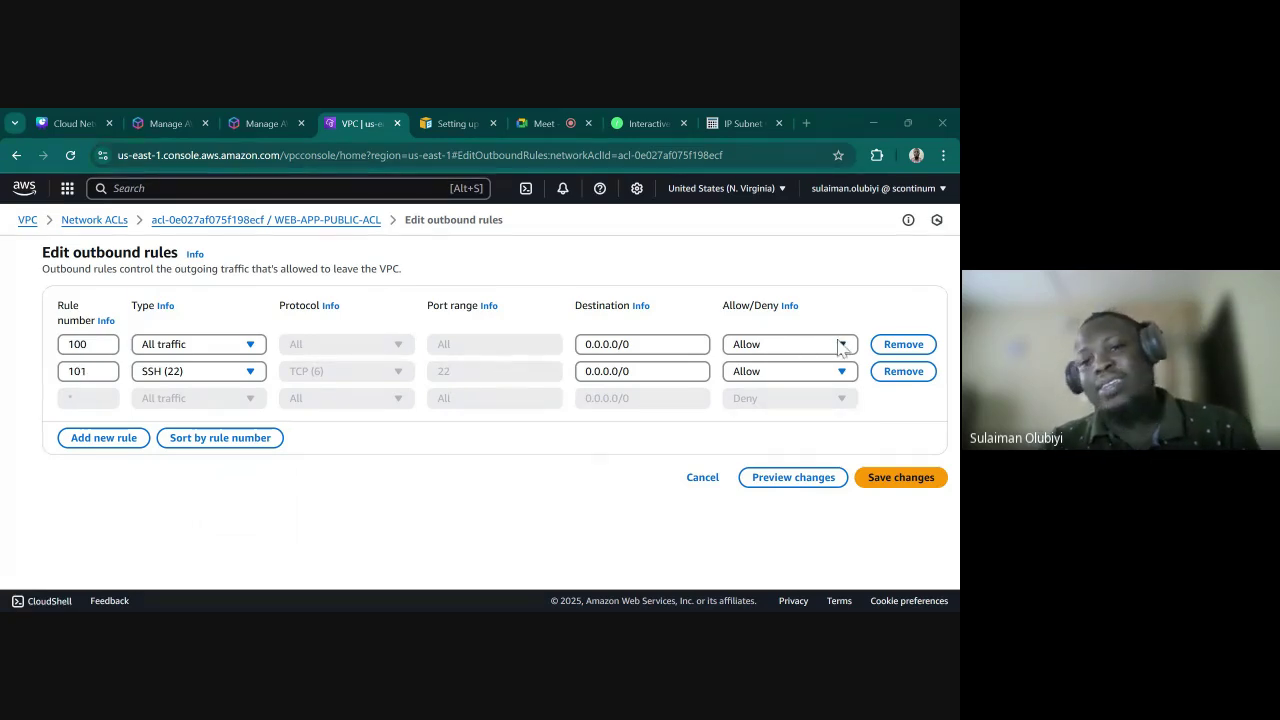
{"action": "left_click", "coordinate": [888, 479]}
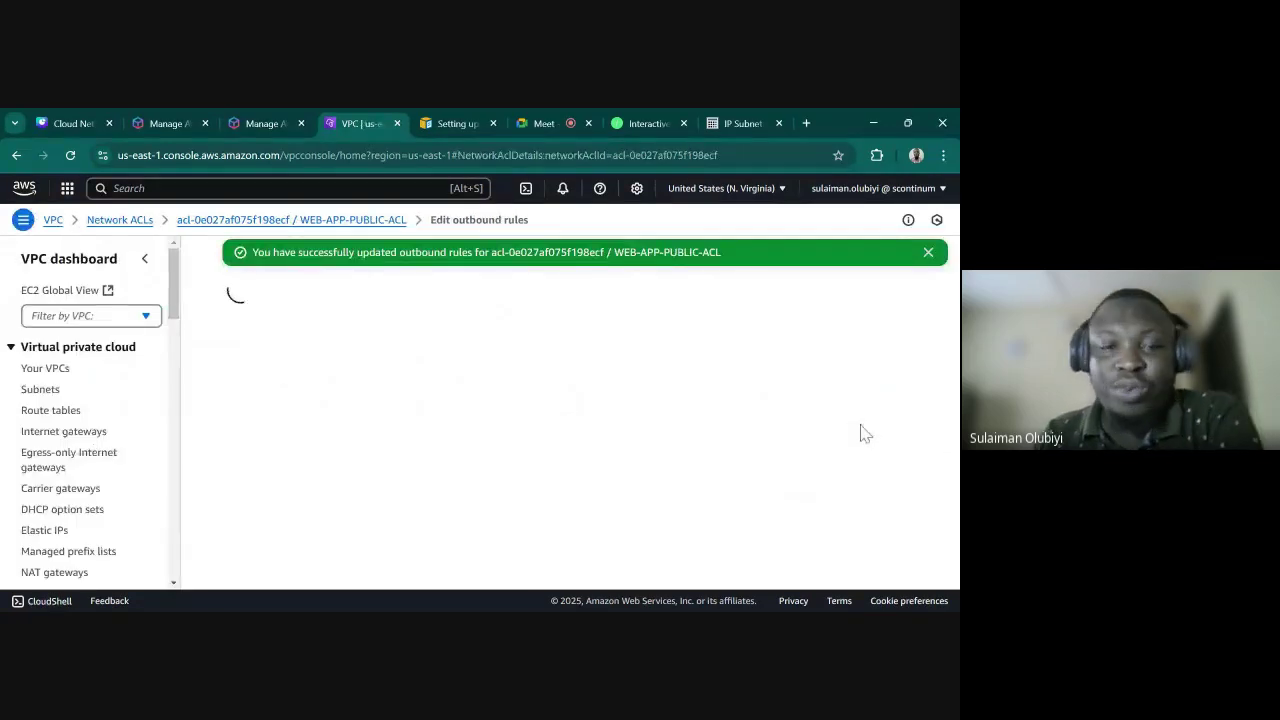
Open EC2 from the Recently visited services in a new tab and switch to it.
{"action": "scroll", "coordinate": [318, 370], "scroll_direction": "down", "scroll_amount": 1}
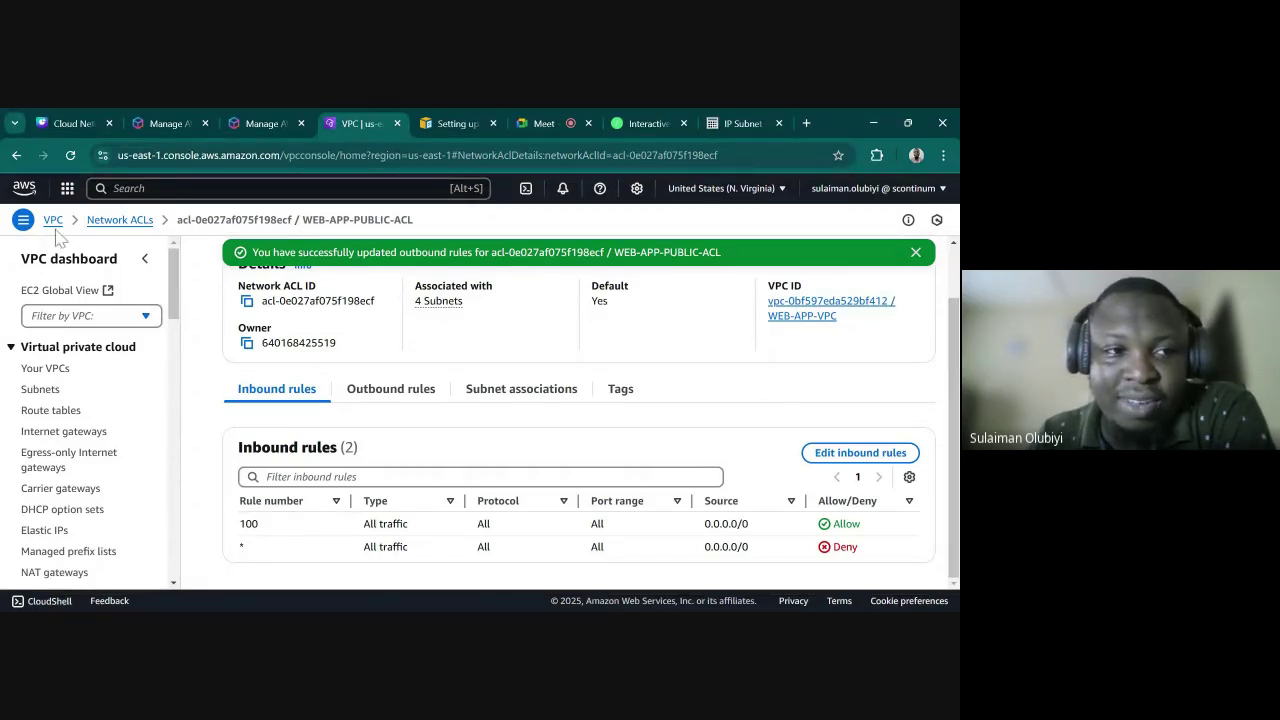
{"action": "left_click", "coordinate": [67, 188]}
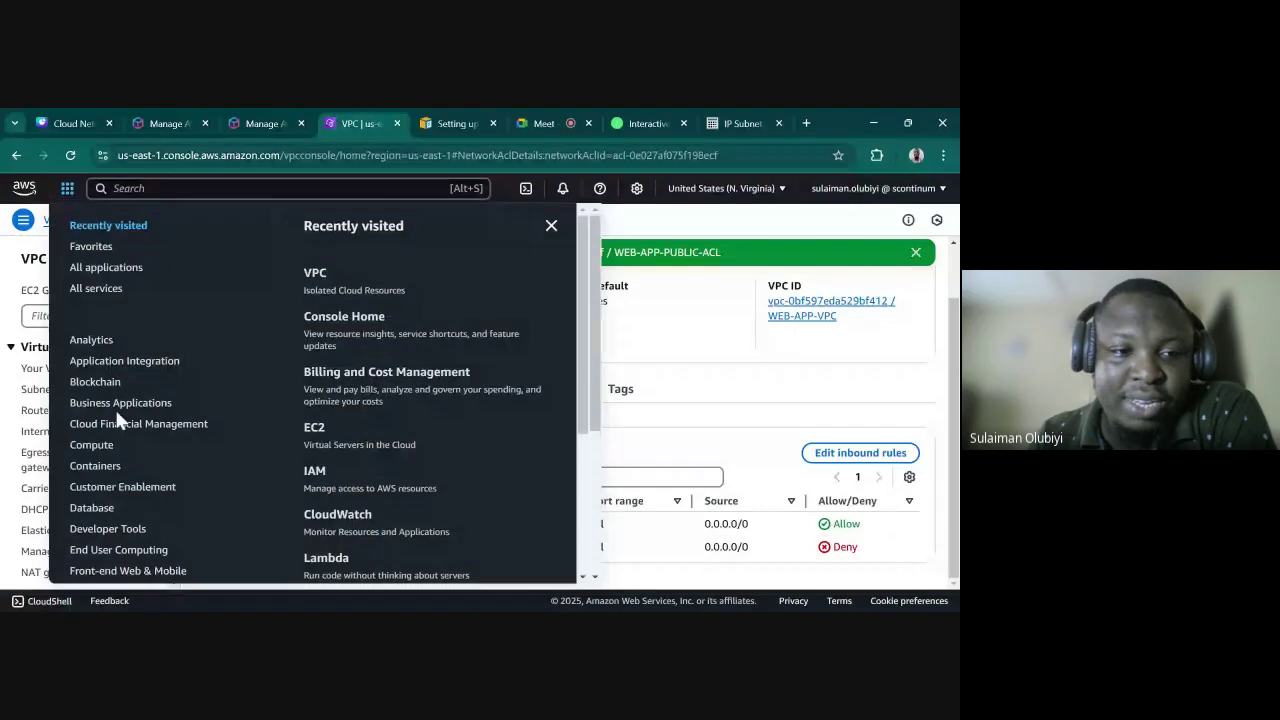
{"action": "scroll", "coordinate": [115, 407], "scroll_direction": "down", "scroll_amount": 3}
{"action": "scroll", "coordinate": [279, 342], "scroll_direction": "up", "scroll_amount": 3}
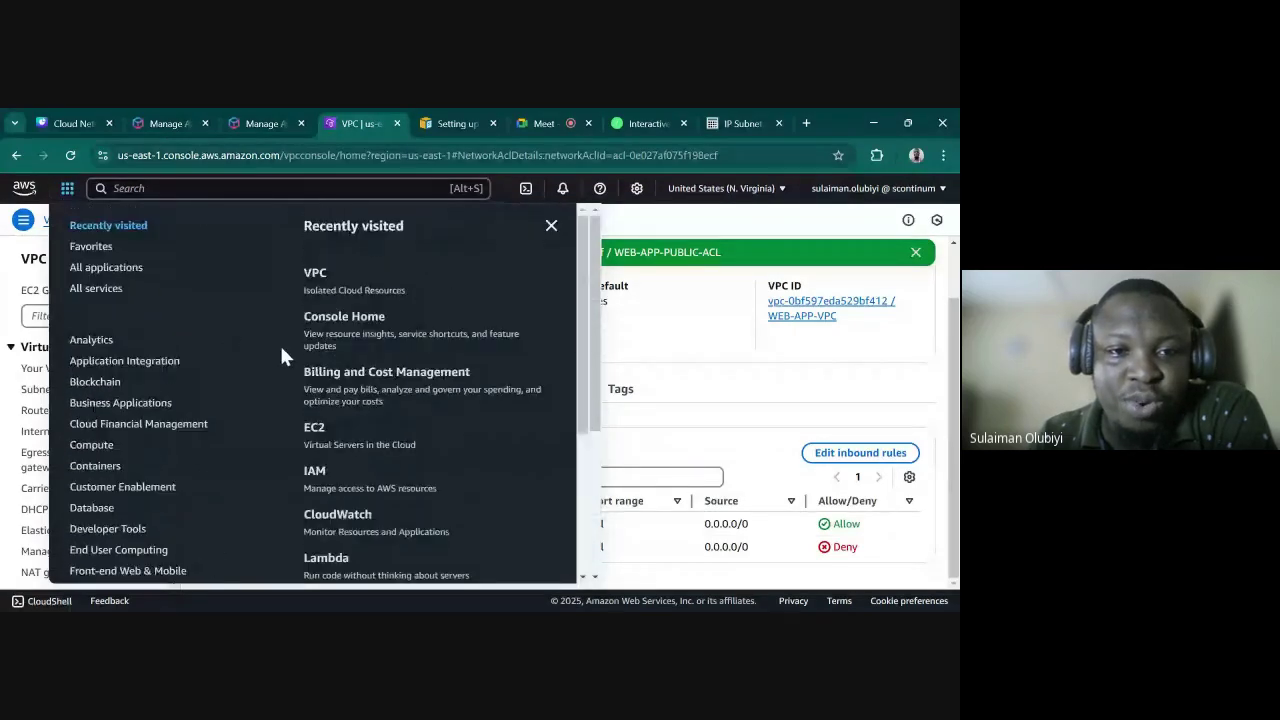
{"action": "middle_click", "coordinate": [314, 429]}
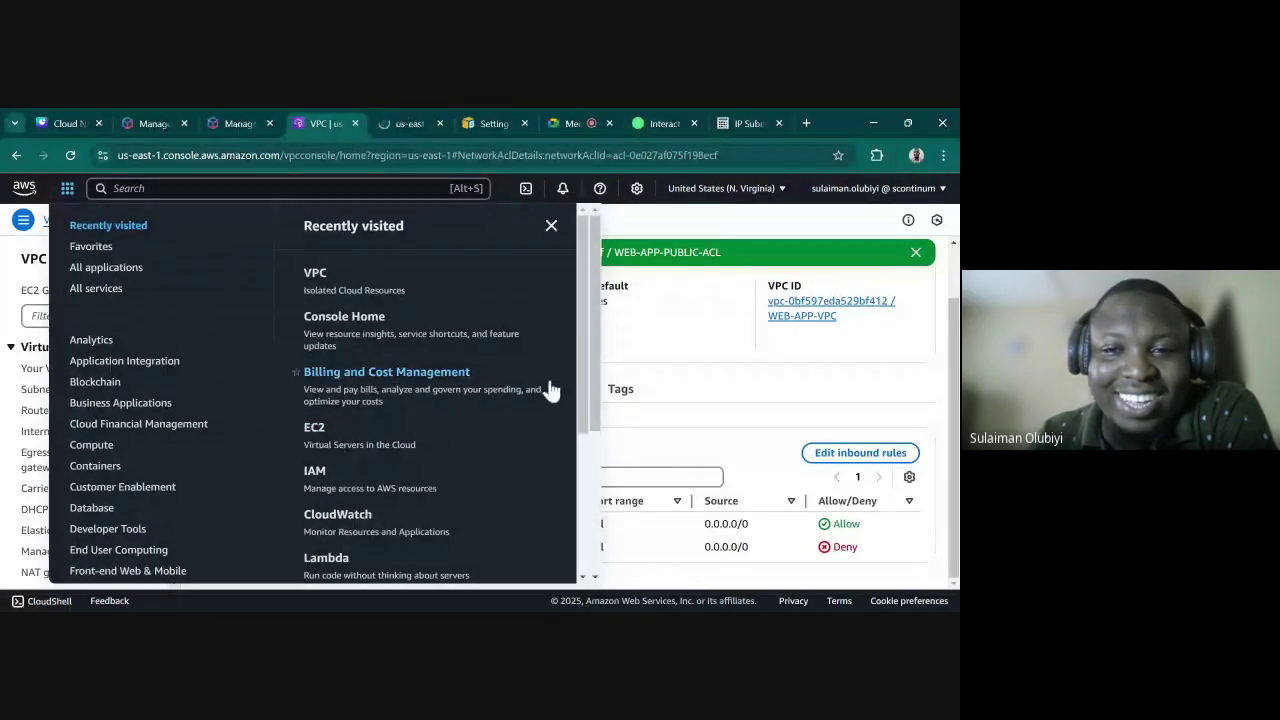
{"action": "left_click", "coordinate": [700, 320]}
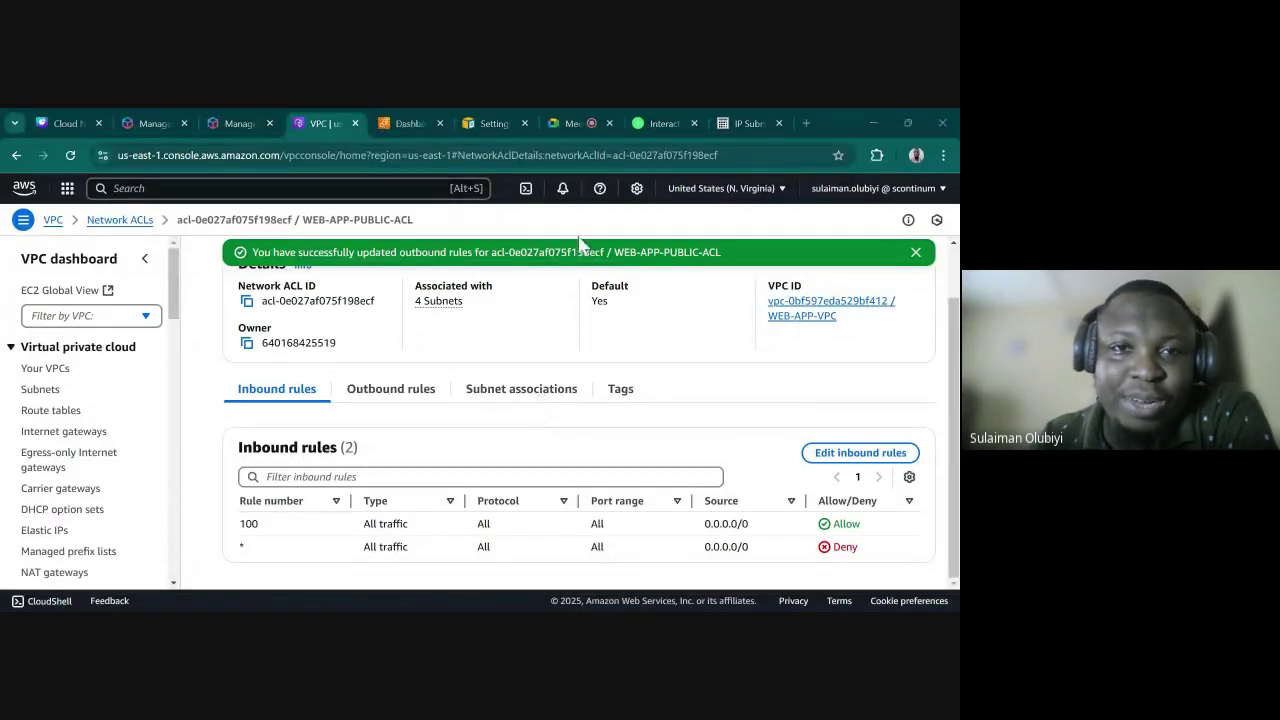
{"action": "left_click", "coordinate": [402, 126]}
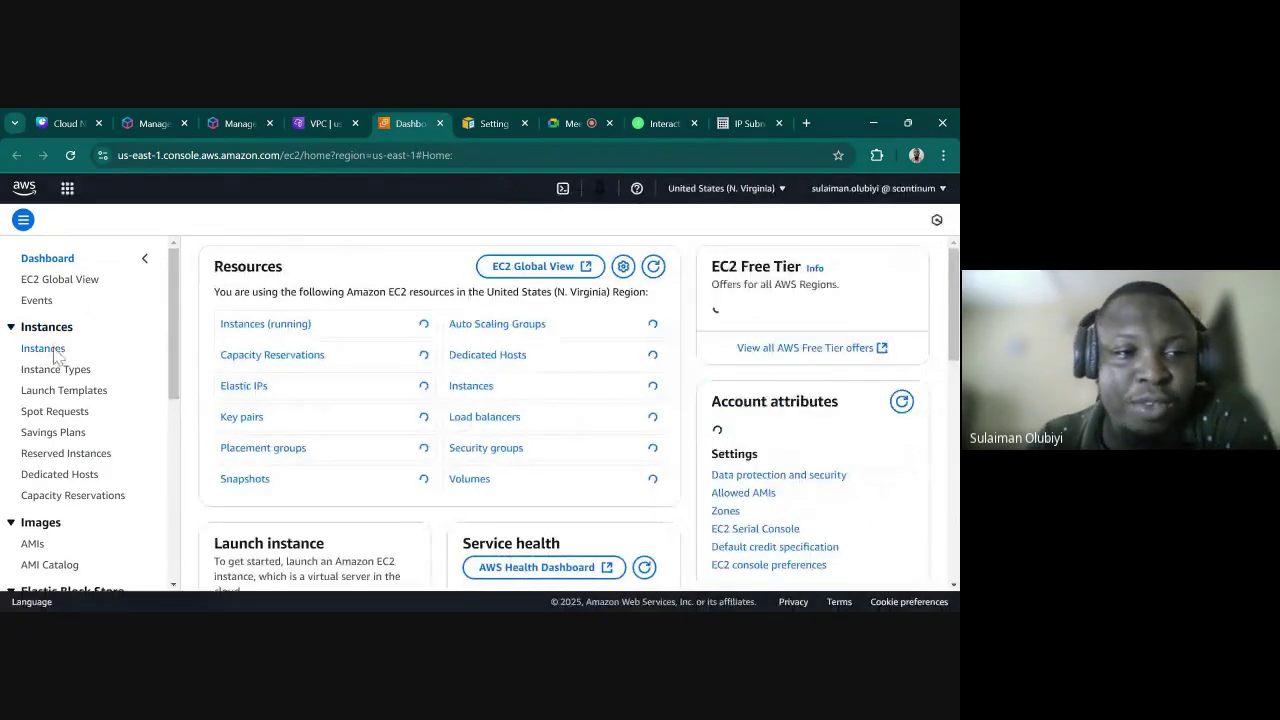
Go to the EC2 Instances list and start launching a new instance.
{"action": "left_click", "coordinate": [52, 350]}
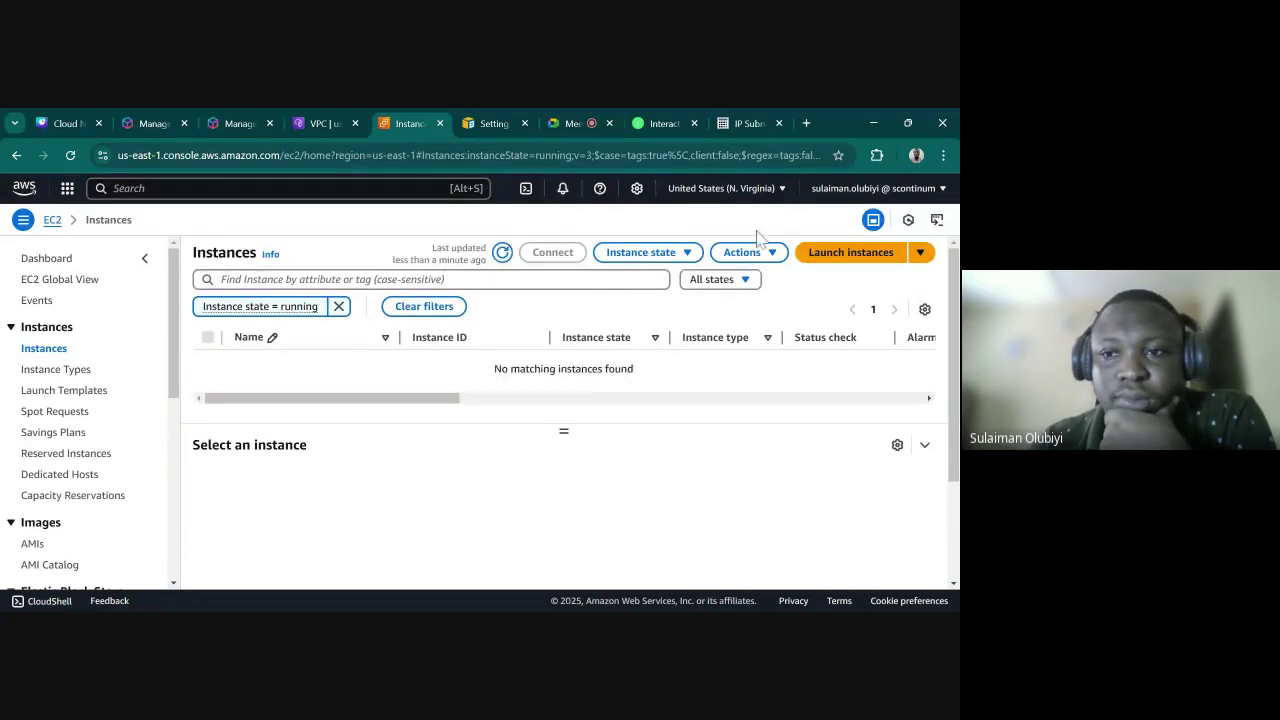
{"action": "key", "text": "alt+Tab"}
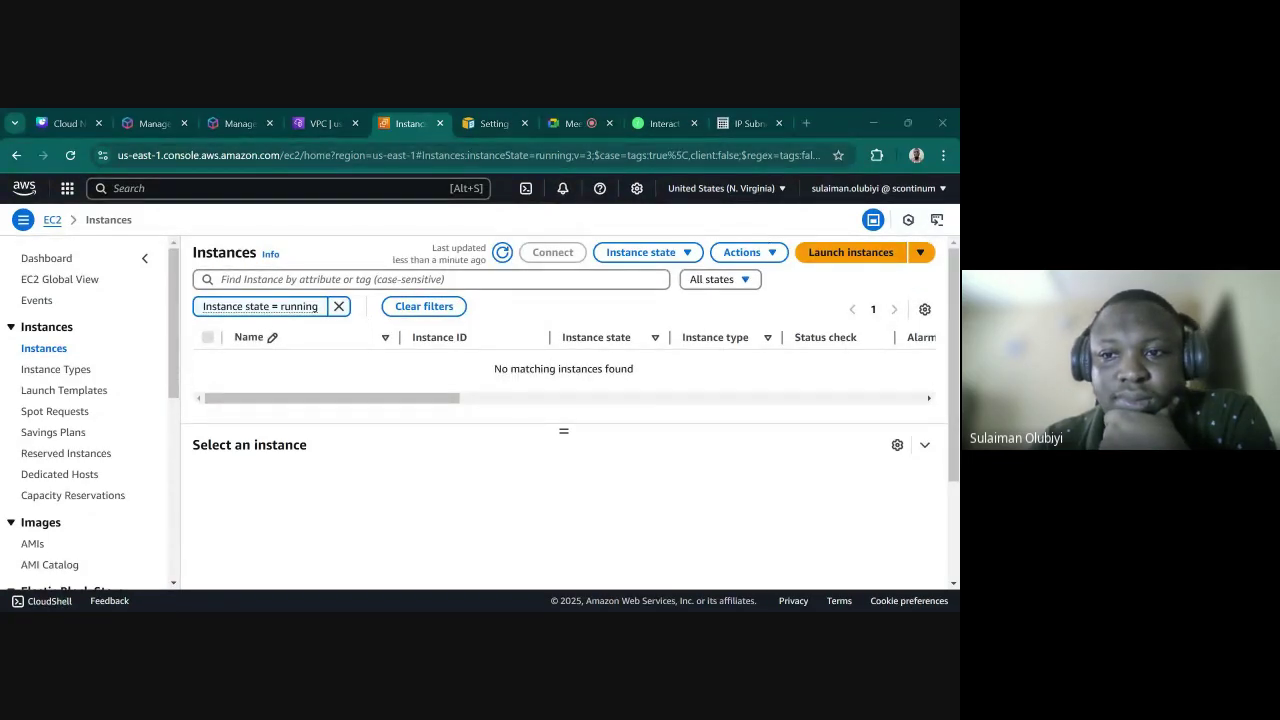
{"action": "left_click", "coordinate": [843, 252]}
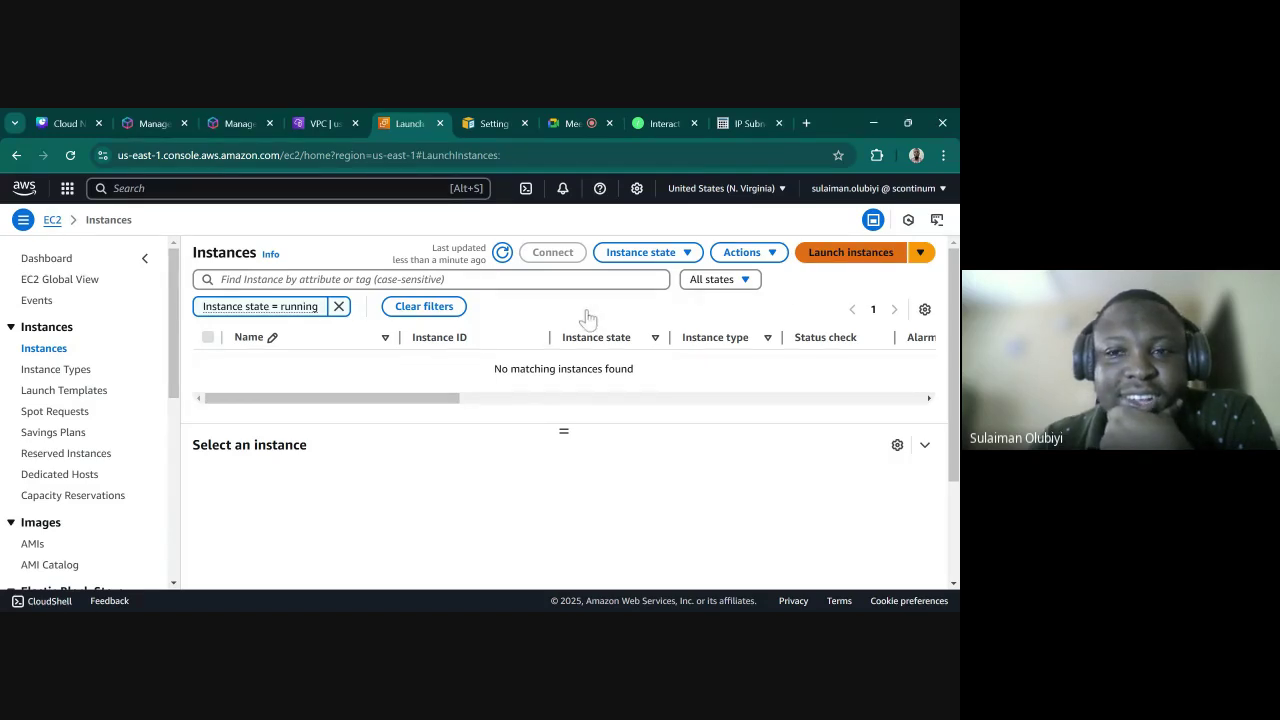
Name the instance 'BASTION HOST' and choose Ubuntu as its operating system.
{"action": "scroll", "coordinate": [392, 323], "scroll_direction": "down", "scroll_amount": 1}
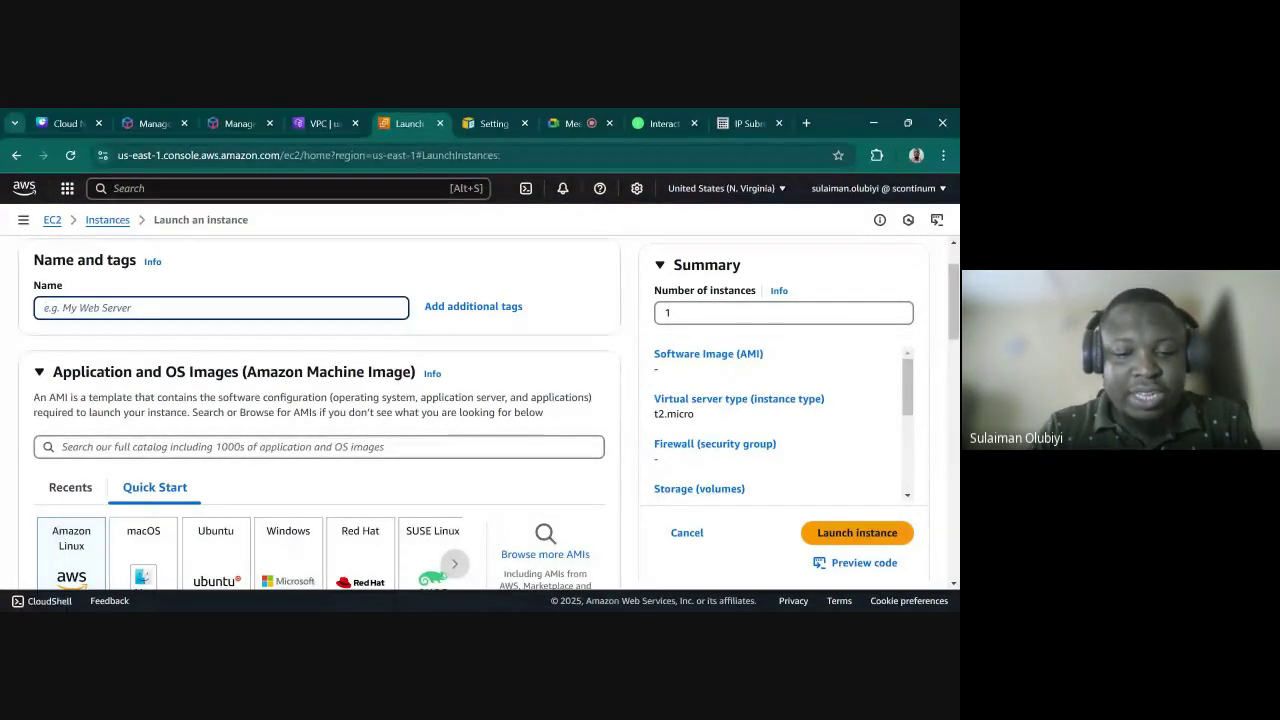
{"action": "type", "text": "BAST"}
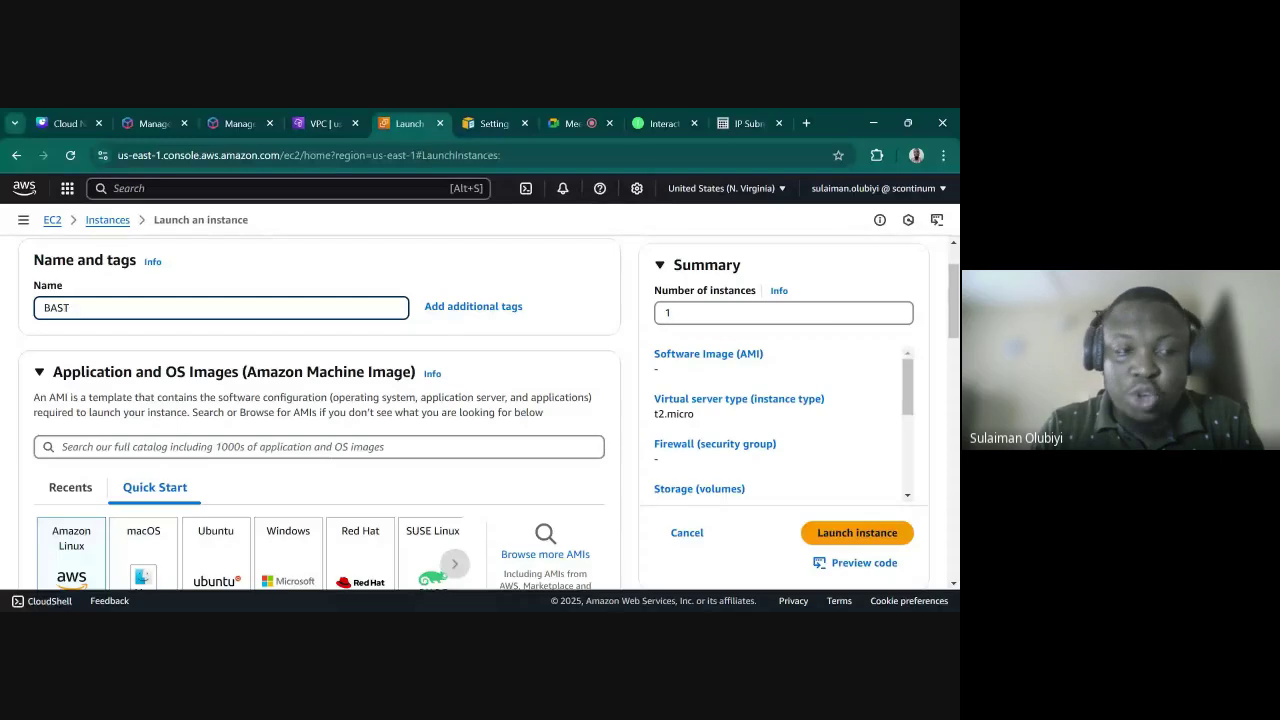
{"action": "type", "text": "ION"}
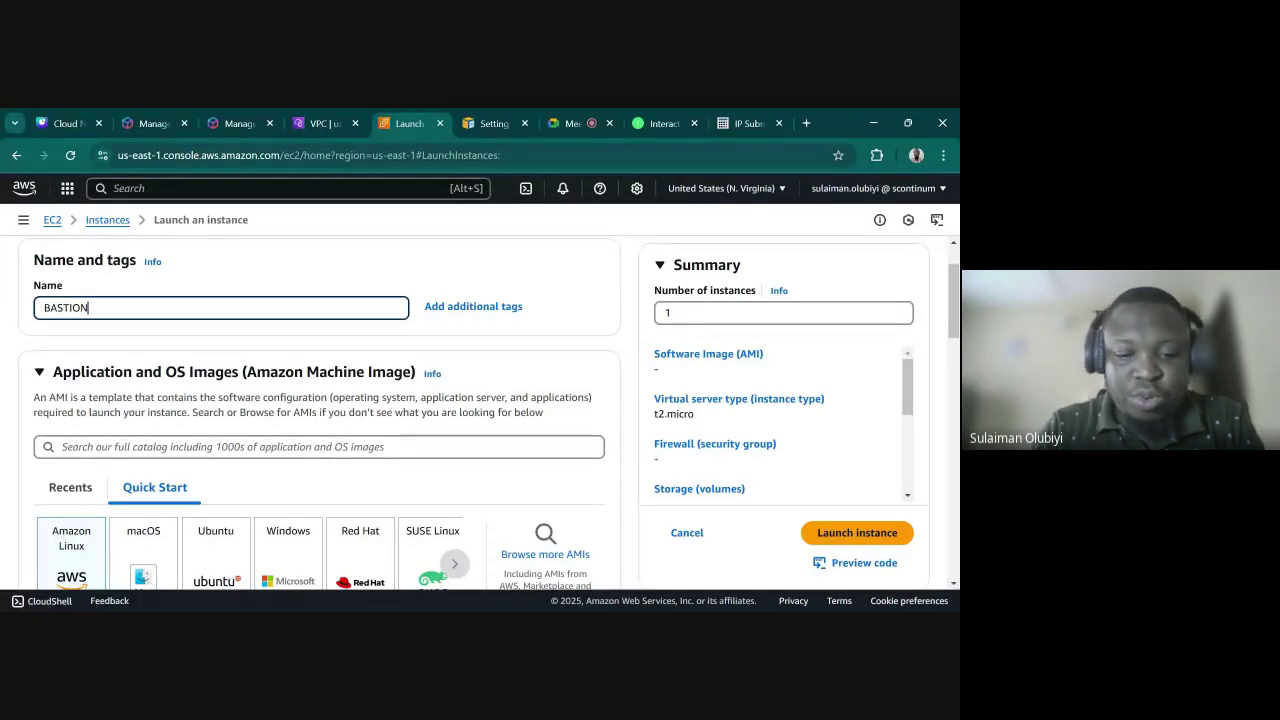
{"action": "type", "text": " HOST"}
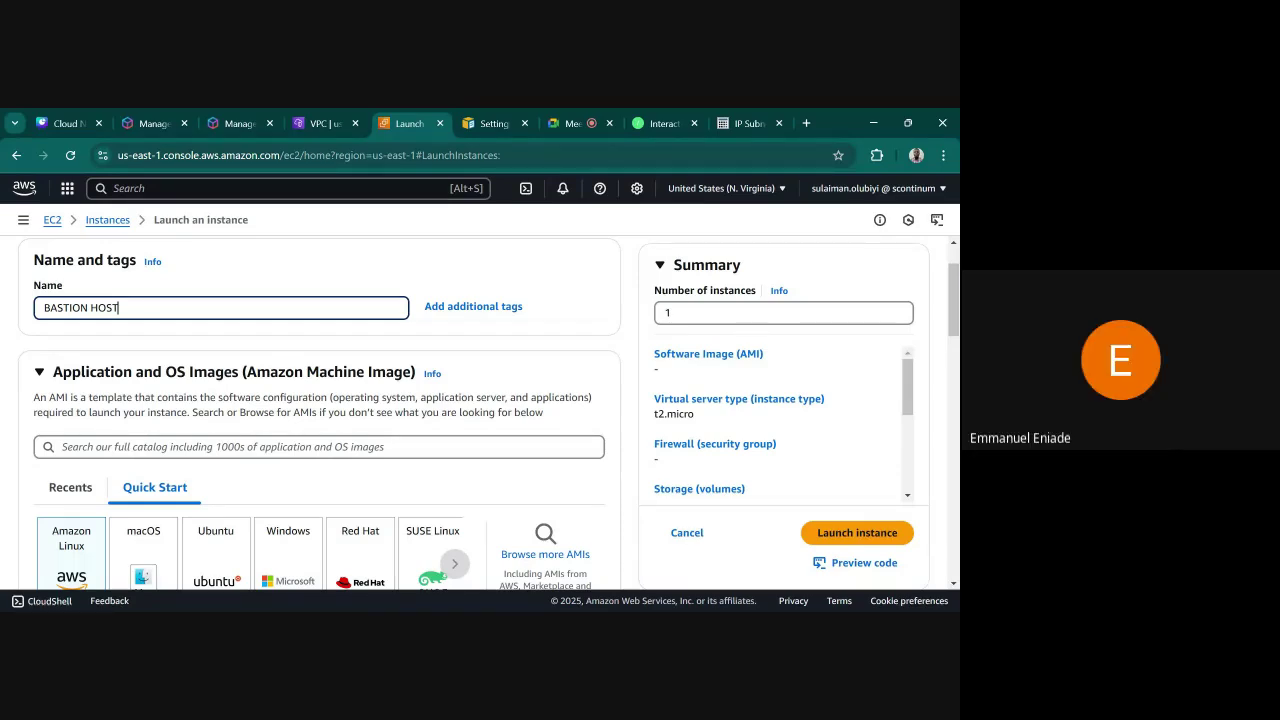
{"action": "scroll", "coordinate": [559, 347], "scroll_direction": "down", "scroll_amount": 7}
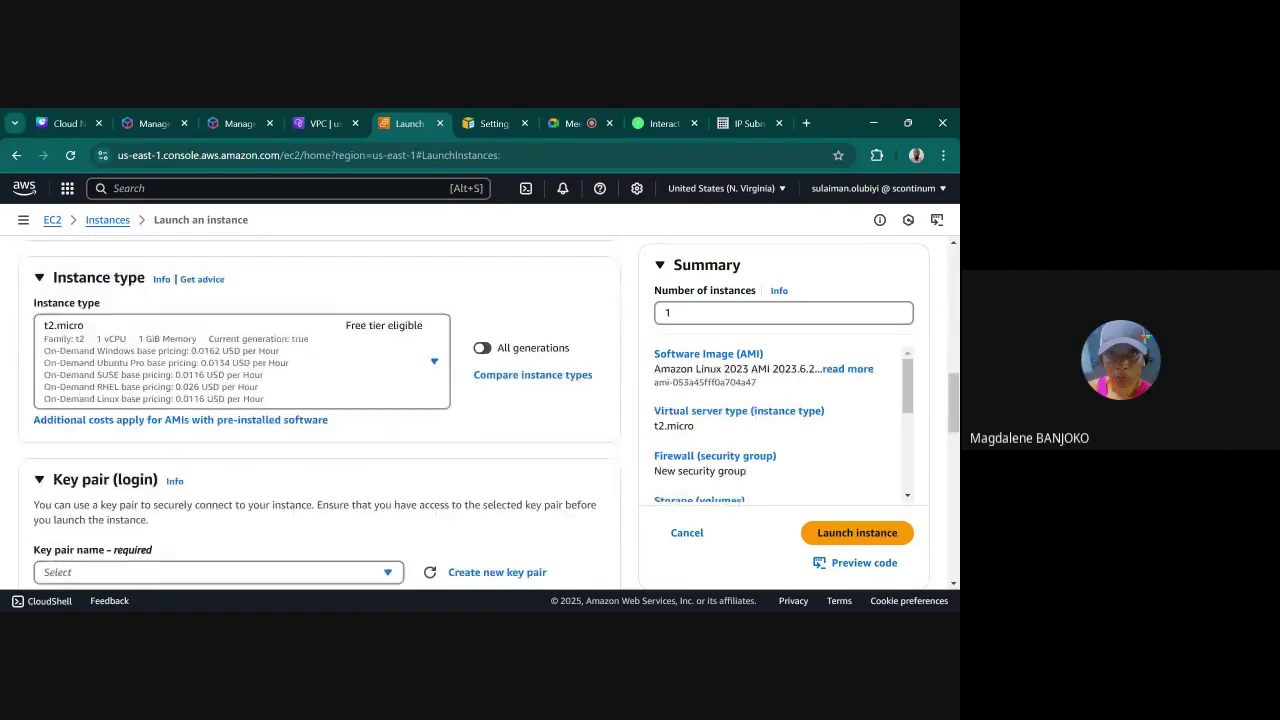
{"action": "scroll", "coordinate": [337, 392], "scroll_direction": "up", "scroll_amount": 2}
{"action": "scroll", "coordinate": [337, 392], "scroll_direction": "up", "scroll_amount": 2}
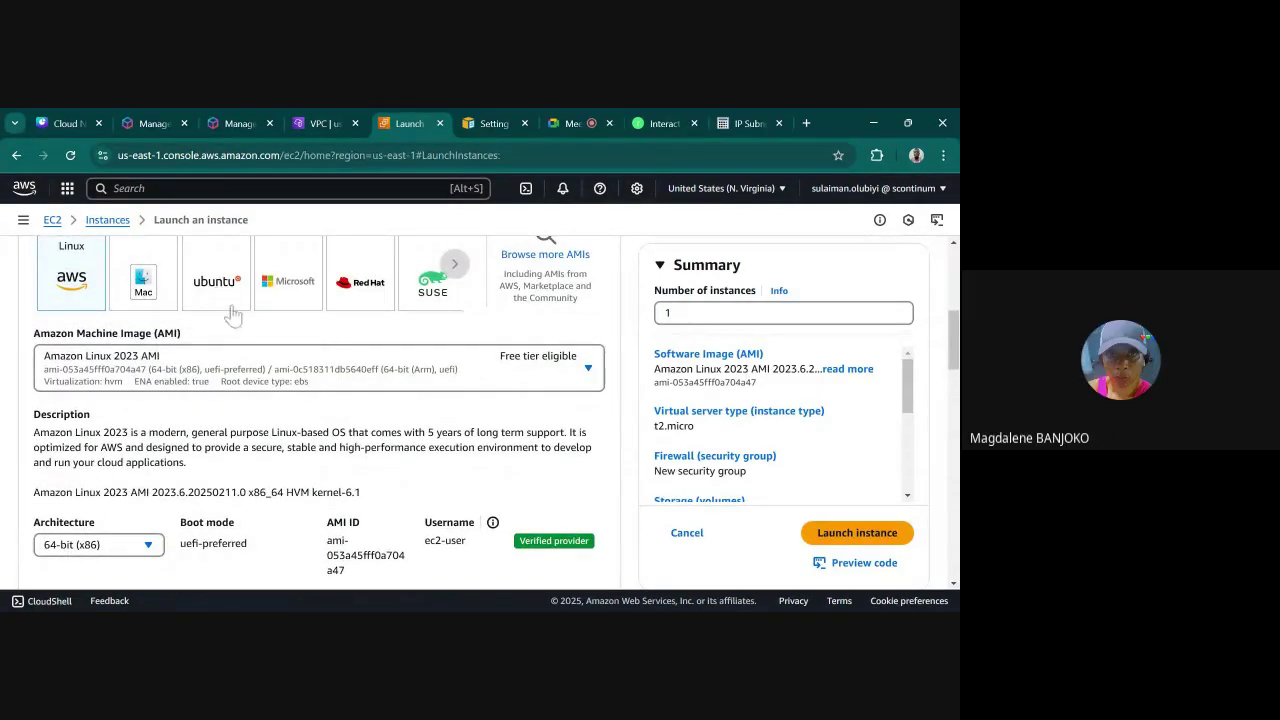
{"action": "left_click", "coordinate": [222, 300]}
Browse additional operating system choices, then return to the Quick Start list with Ubuntu kept.
{"action": "scroll", "coordinate": [225, 340], "scroll_direction": "up", "scroll_amount": 2}
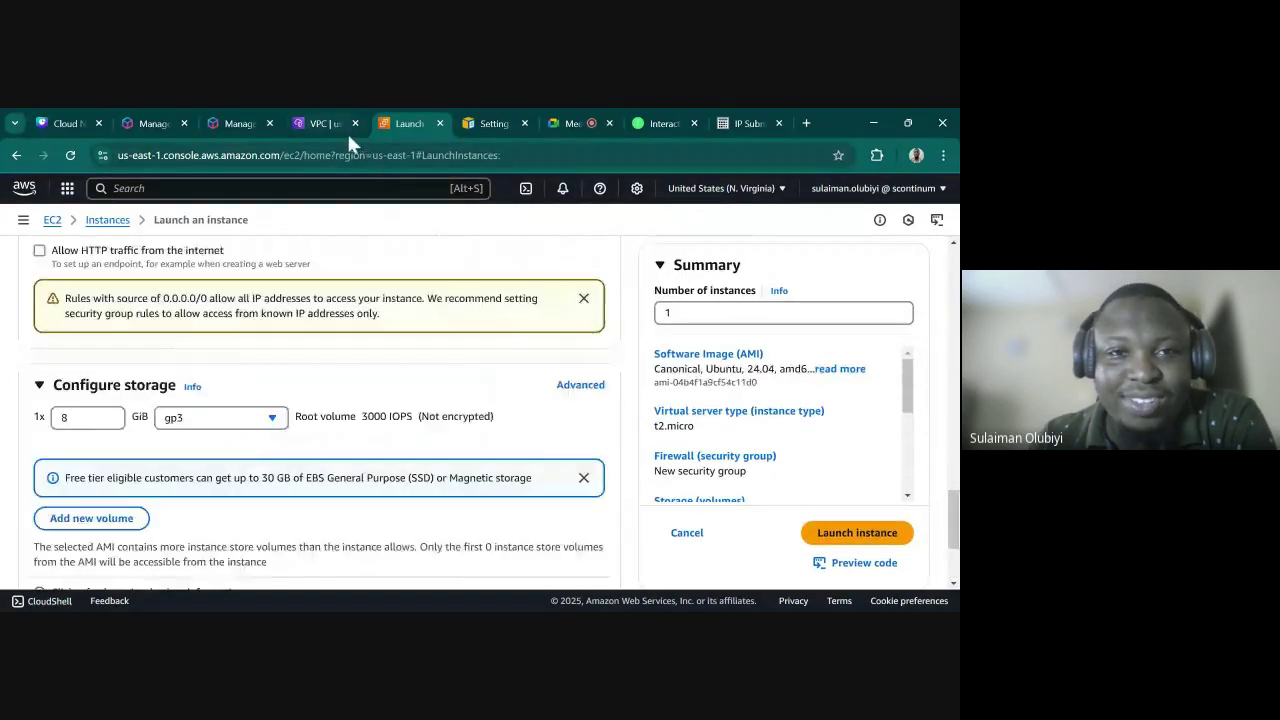
{"action": "scroll", "coordinate": [390, 355], "scroll_direction": "up", "scroll_amount": 3}
{"action": "scroll", "coordinate": [390, 352], "scroll_direction": "up", "scroll_amount": 6}
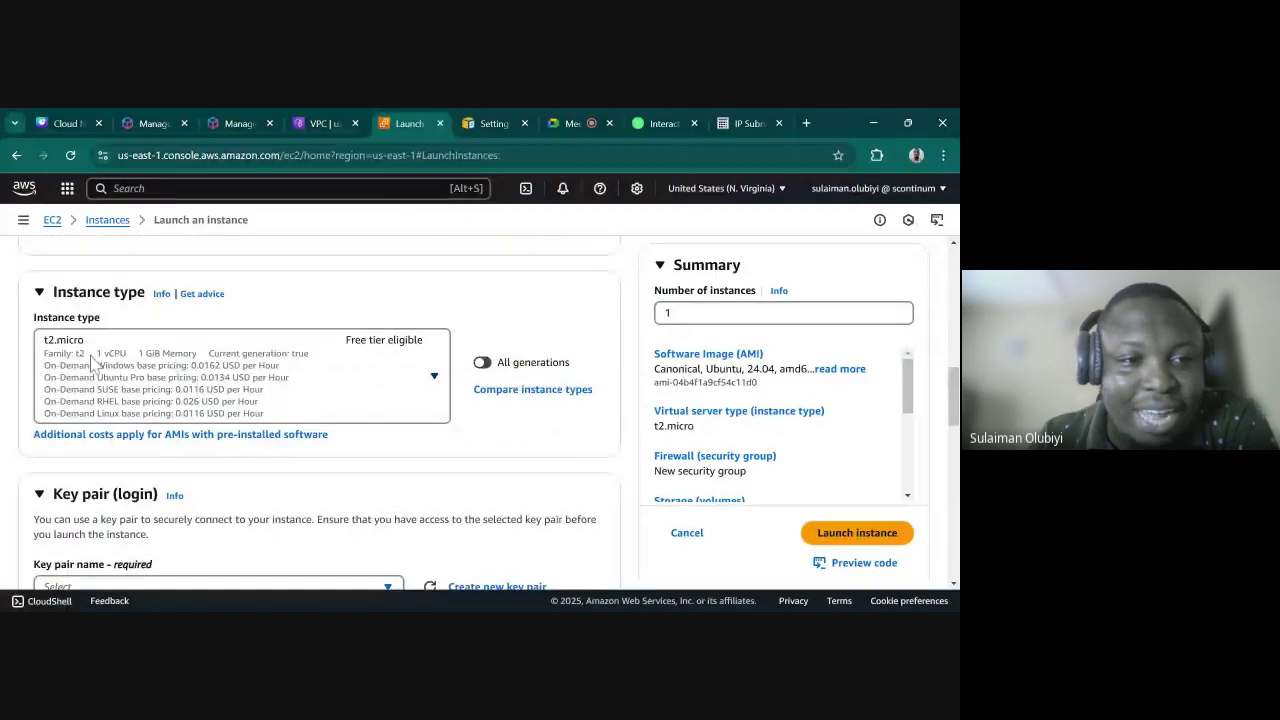
{"action": "scroll", "coordinate": [148, 376], "scroll_direction": "up", "scroll_amount": 3}
{"action": "scroll", "coordinate": [230, 358], "scroll_direction": "up", "scroll_amount": 2}
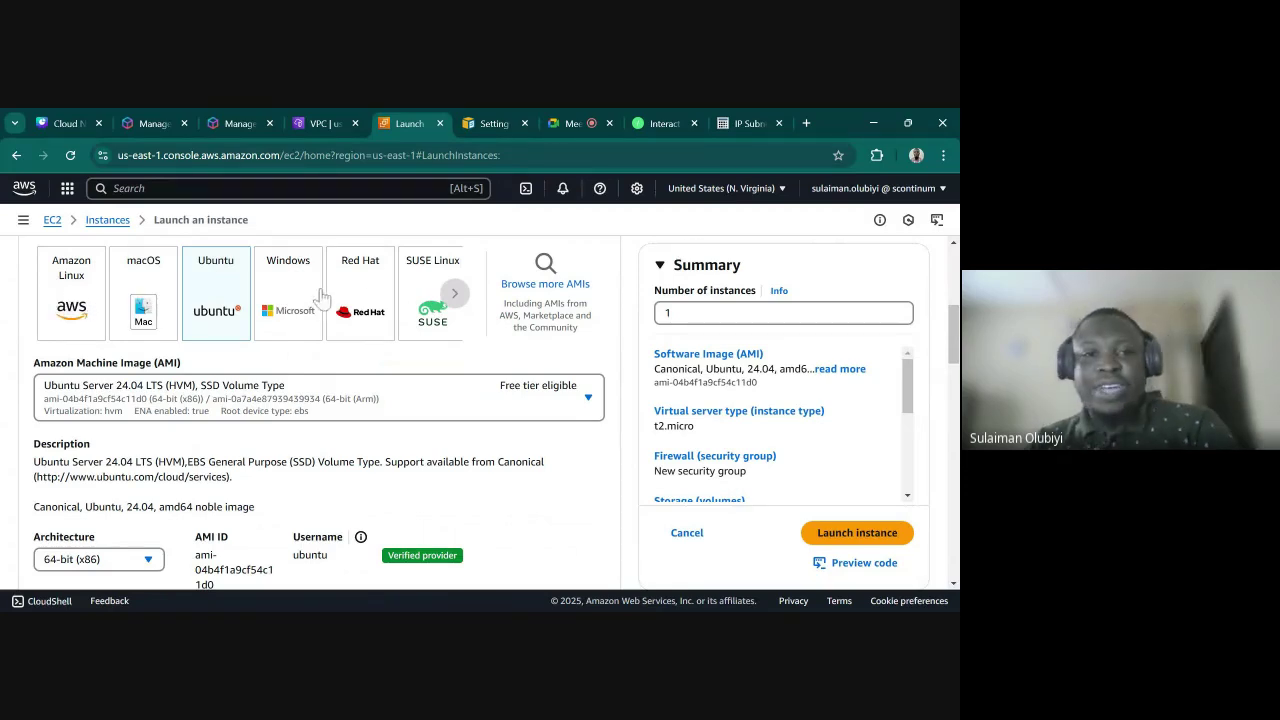
{"action": "left_click", "coordinate": [455, 296]}
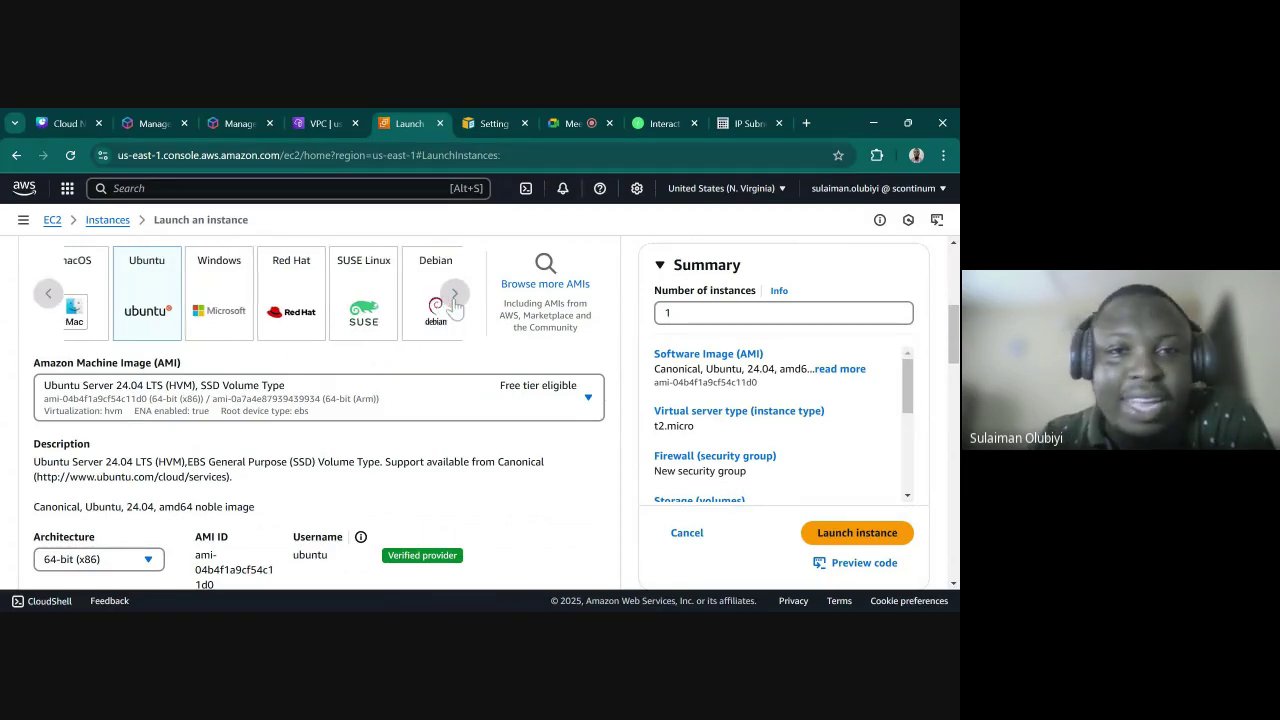
{"action": "left_click", "coordinate": [48, 294]}
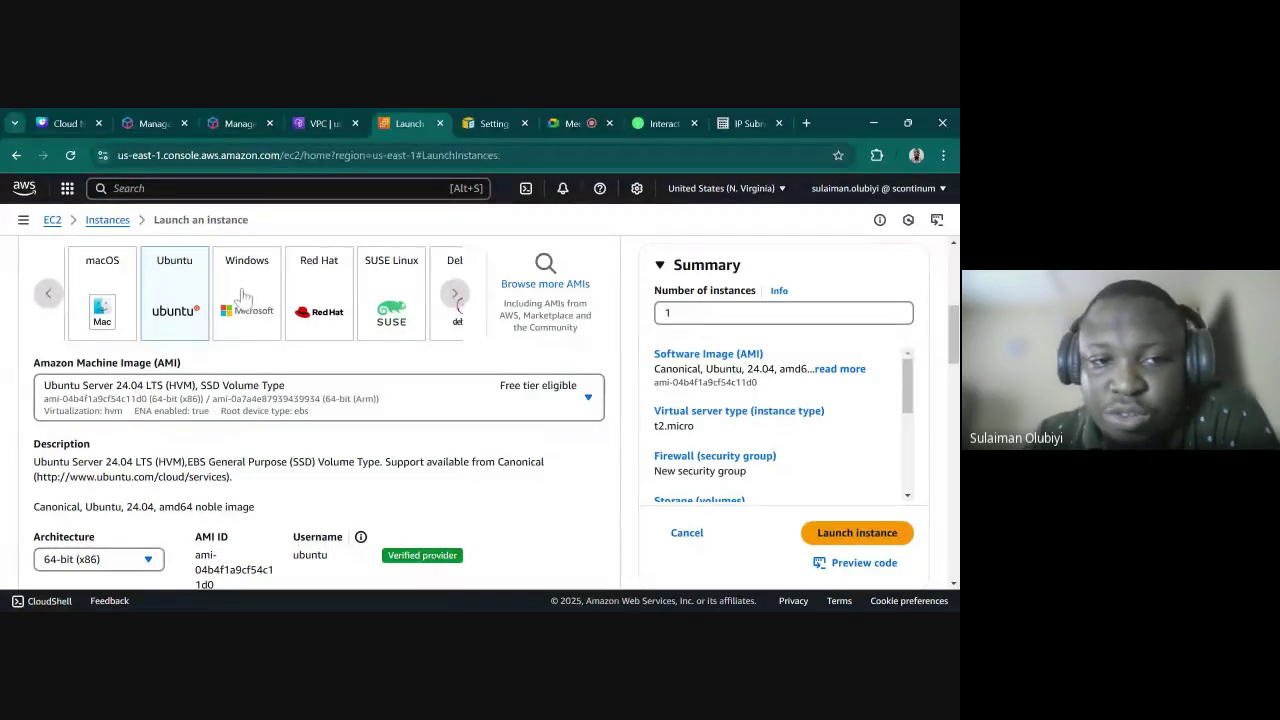
{"action": "scroll", "coordinate": [466, 514], "scroll_direction": "down", "scroll_amount": 3}
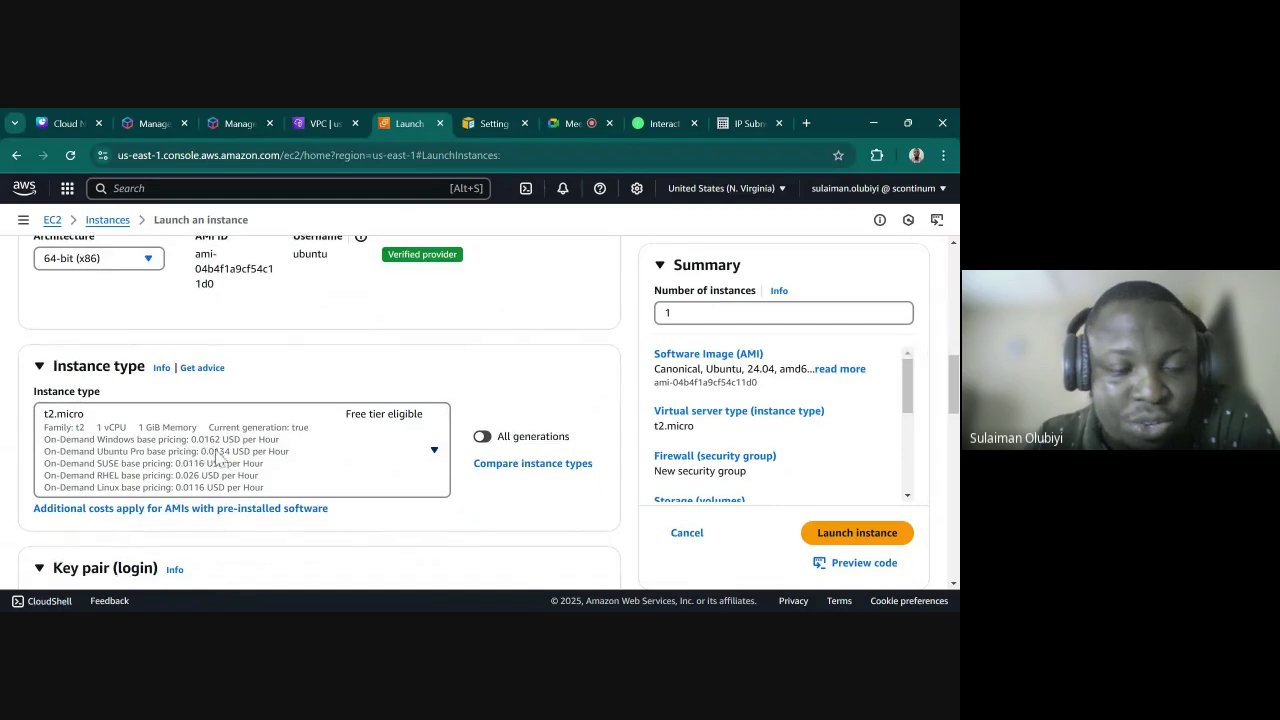
Select the existing RSA key pair for login and scroll down to Network settings.
{"action": "scroll", "coordinate": [218, 456], "scroll_direction": "down", "scroll_amount": 2}
{"action": "left_click", "coordinate": [331, 512]}
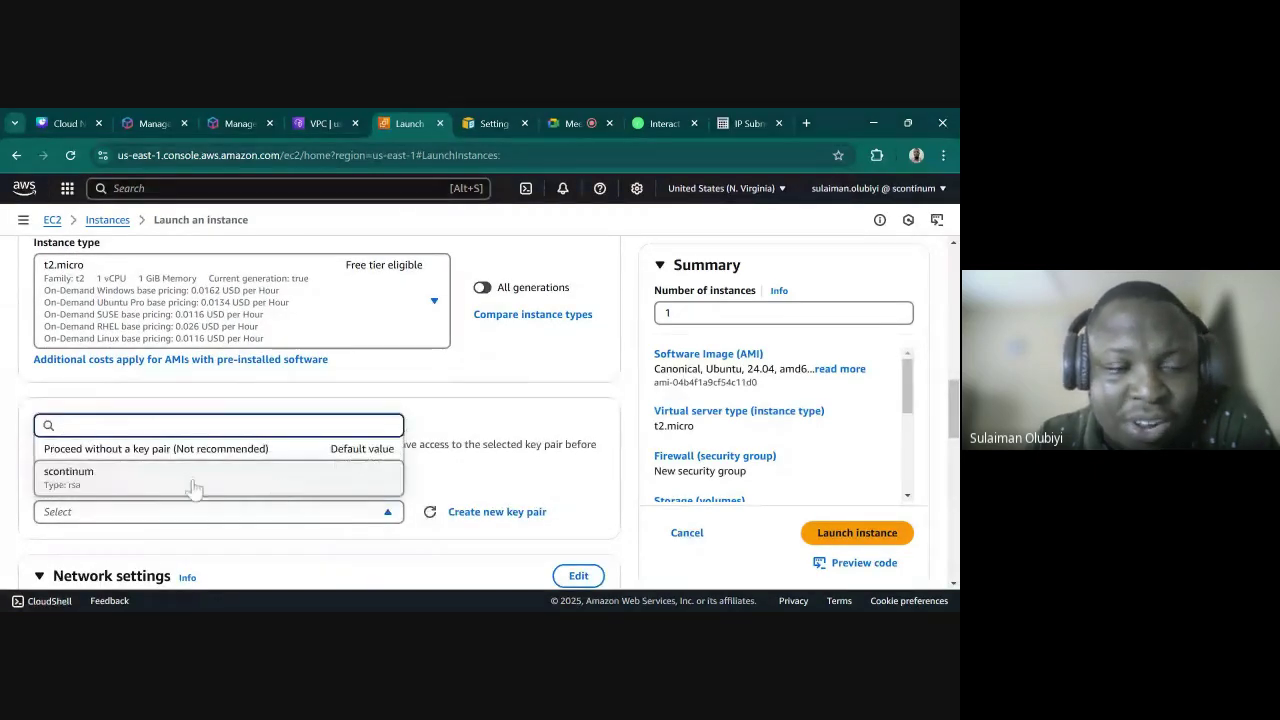
{"action": "left_click", "coordinate": [100, 478]}
{"action": "scroll", "coordinate": [268, 494], "scroll_direction": "down", "scroll_amount": 1}
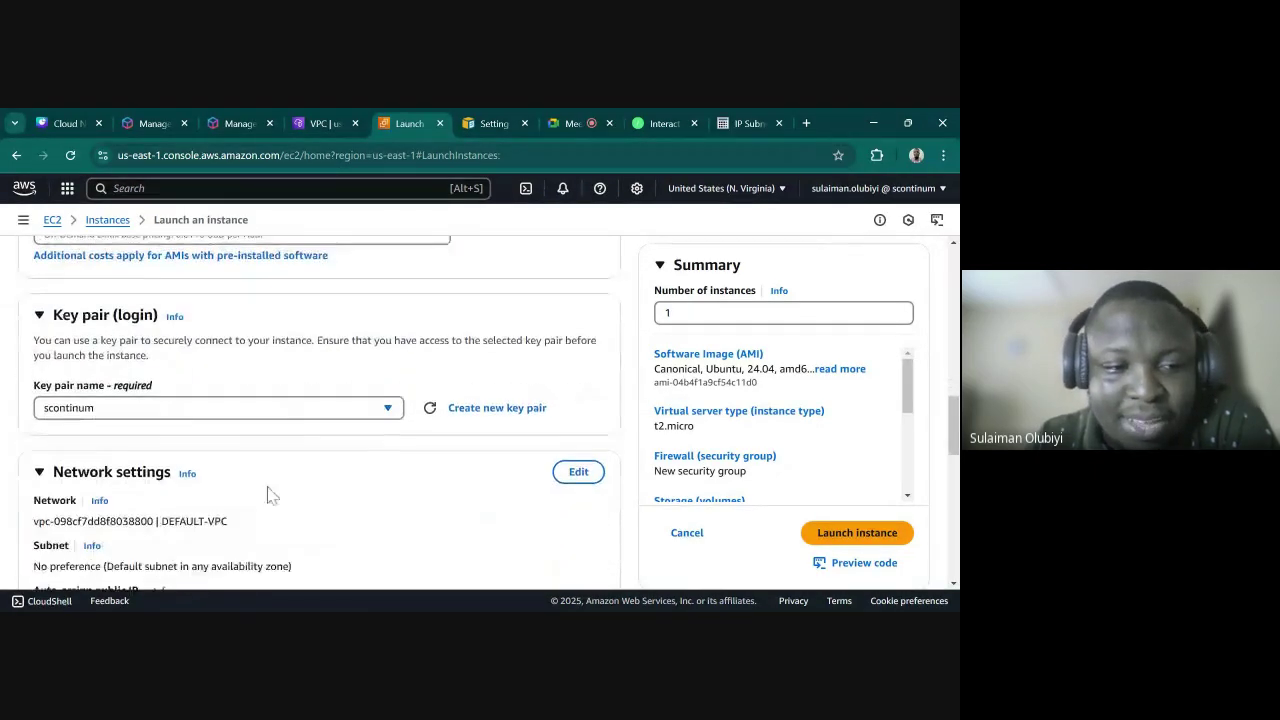
{"action": "scroll", "coordinate": [268, 494], "scroll_direction": "down", "scroll_amount": 1}
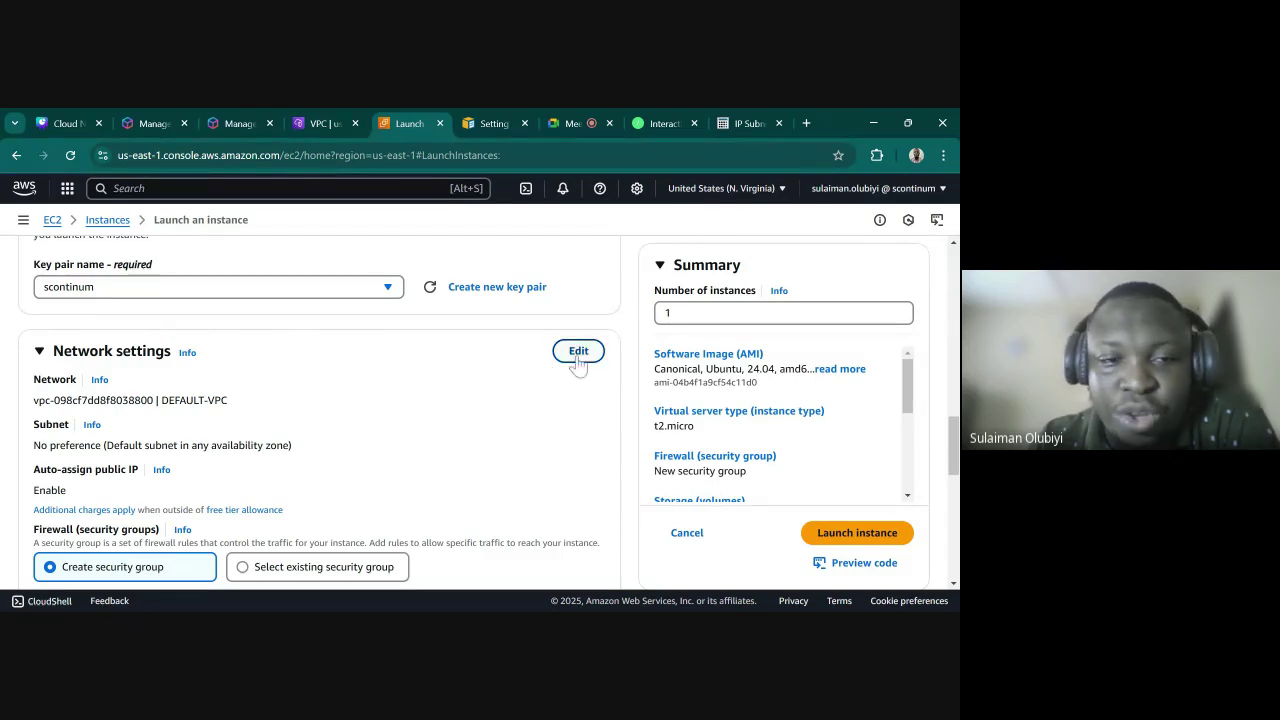
Set networking to WEB-APP-VPC, subnet WEB-APP-PUBLIC-A, with auto-assign public IP enabled.
{"action": "left_click", "coordinate": [345, 412]}
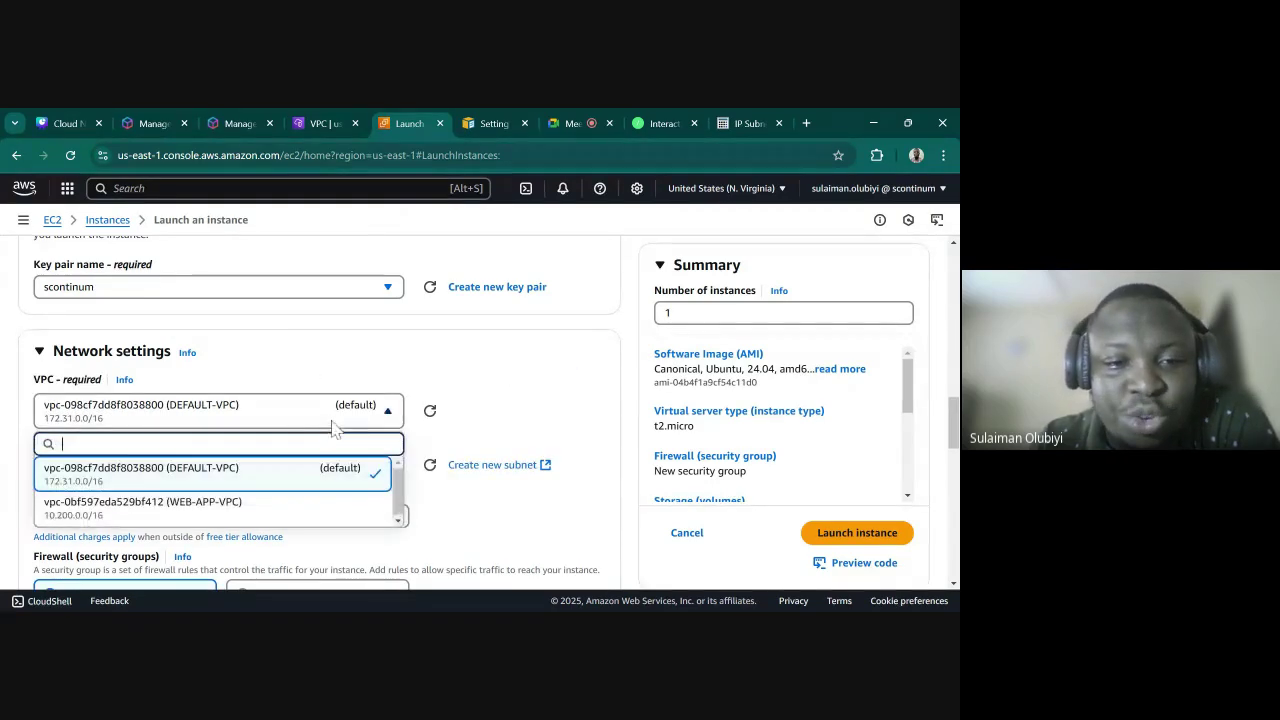
{"action": "left_click", "coordinate": [150, 510]}
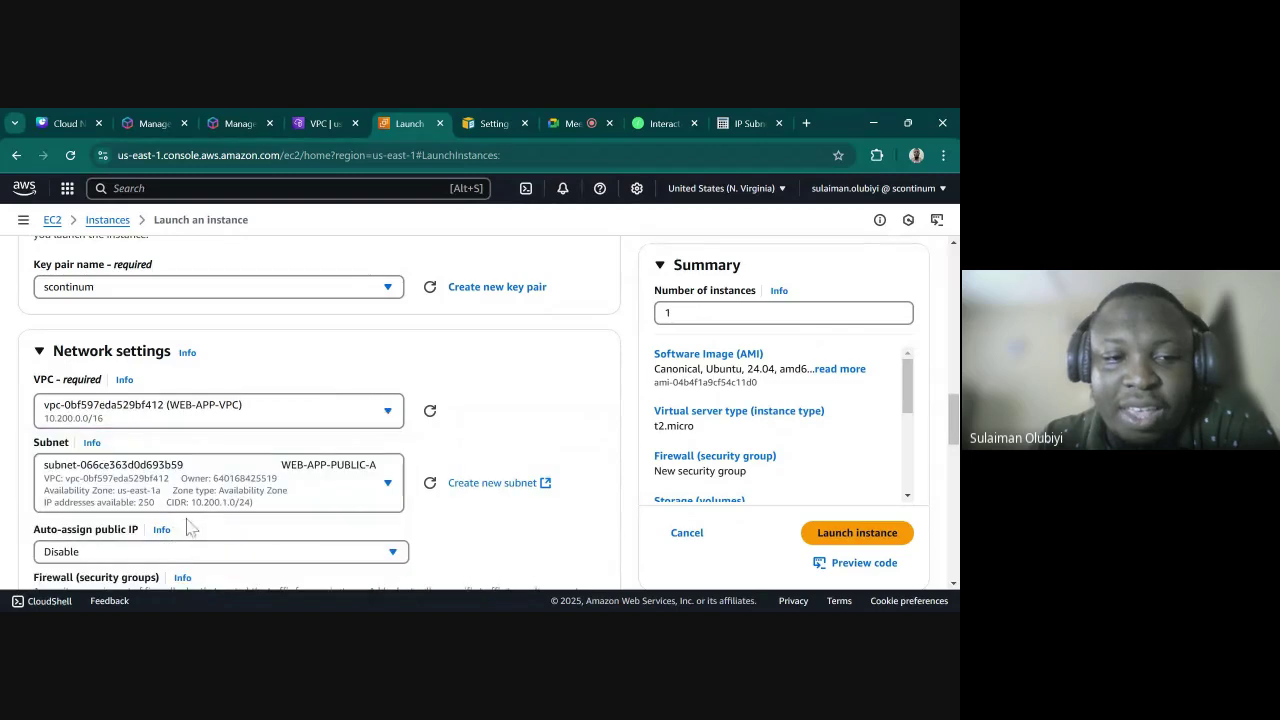
{"action": "left_click", "coordinate": [316, 490]}
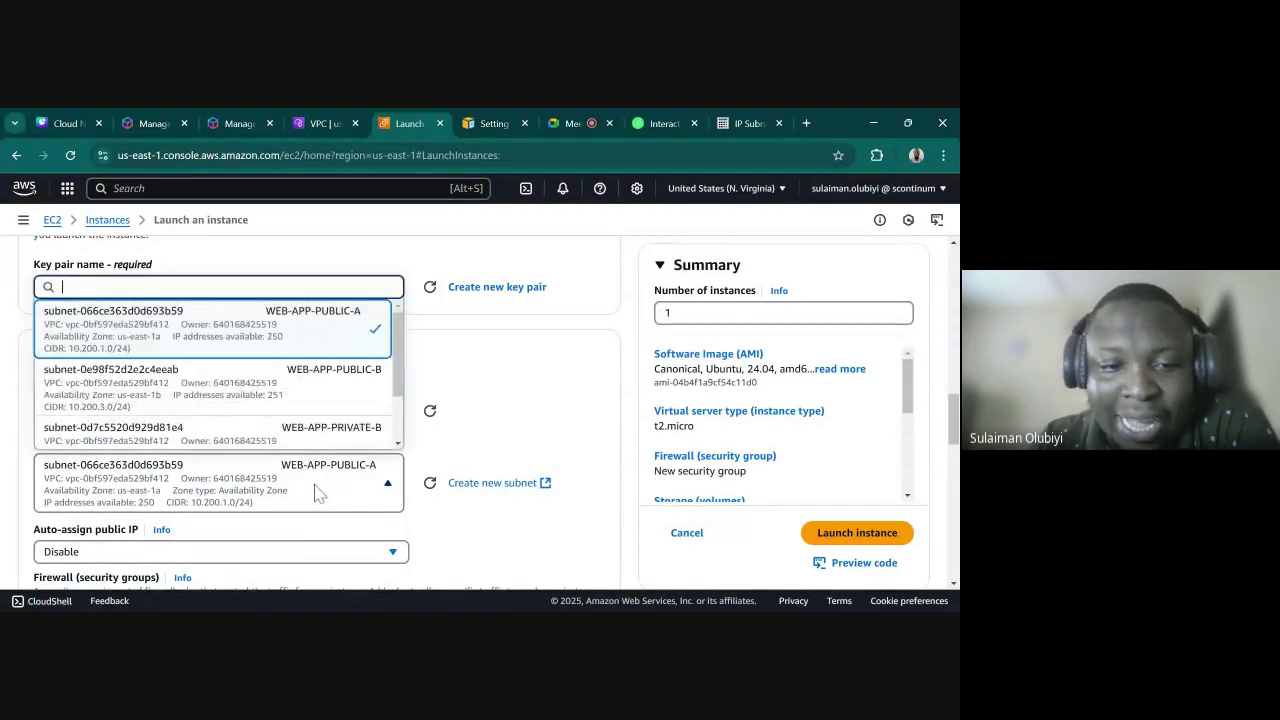
{"action": "scroll", "coordinate": [398, 435], "scroll_direction": "down", "scroll_amount": 2}
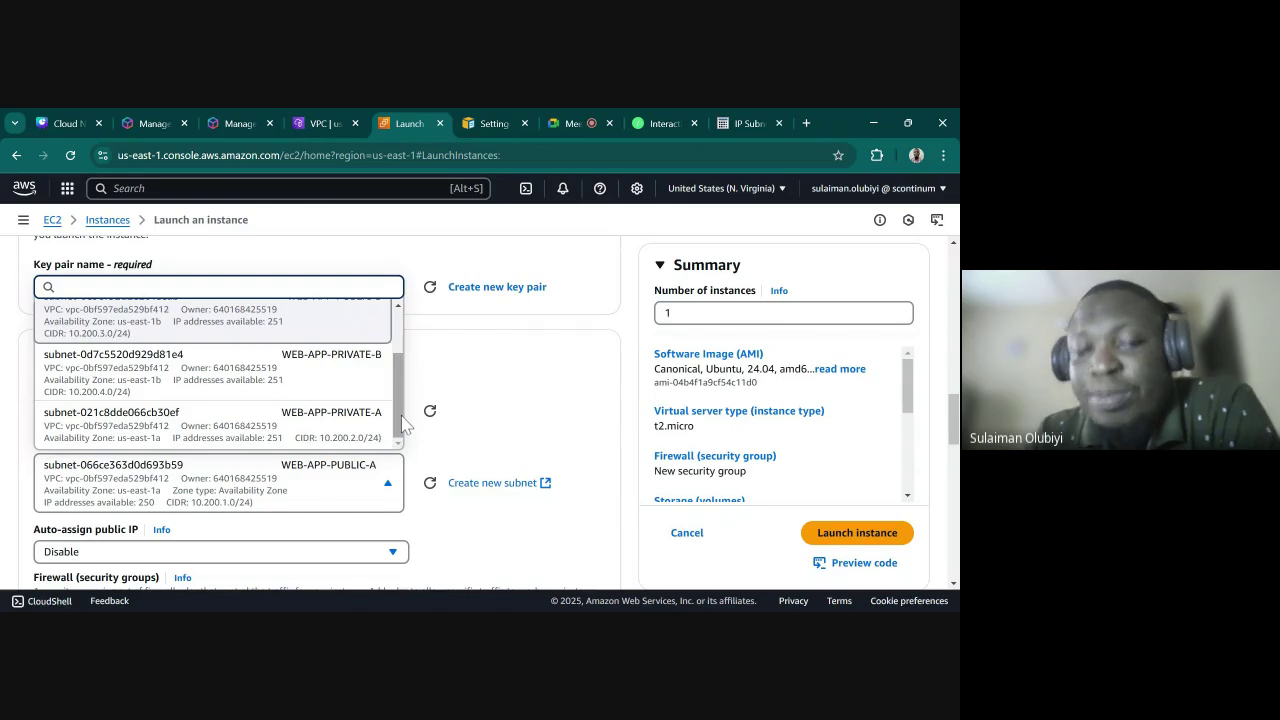
{"action": "scroll", "coordinate": [400, 410], "scroll_direction": "up", "scroll_amount": 3}
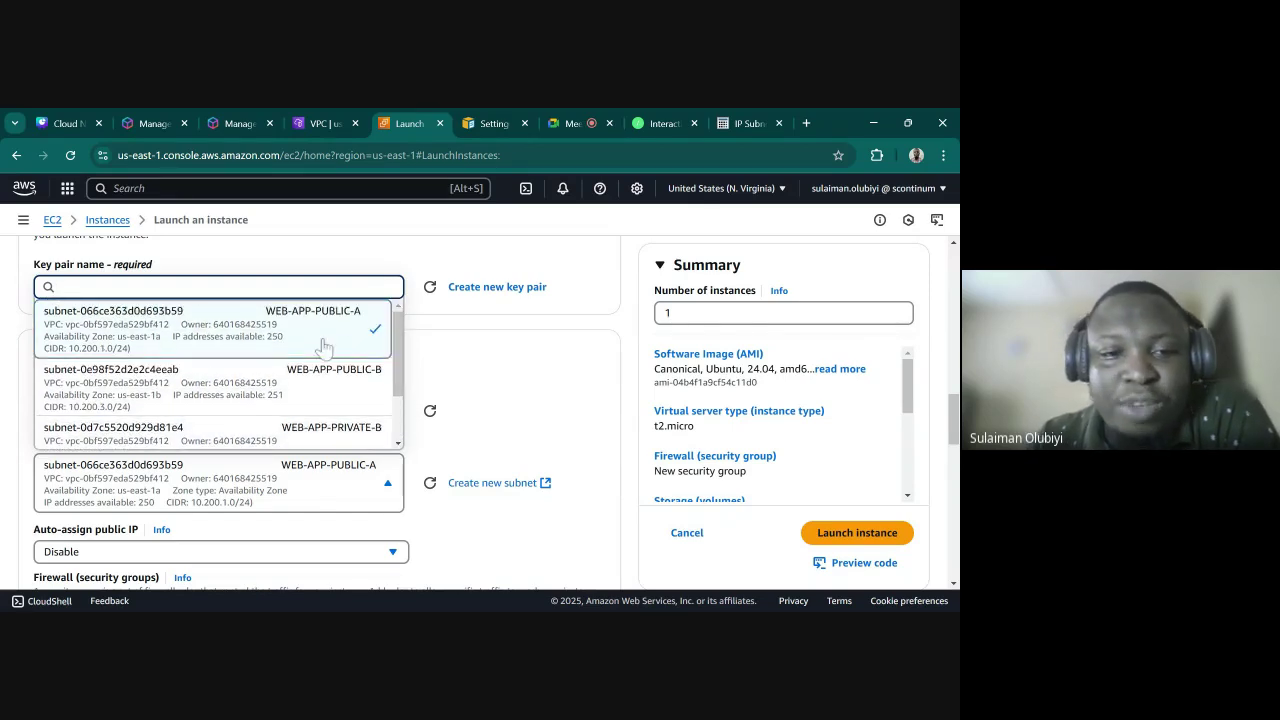
{"action": "left_click", "coordinate": [268, 340]}
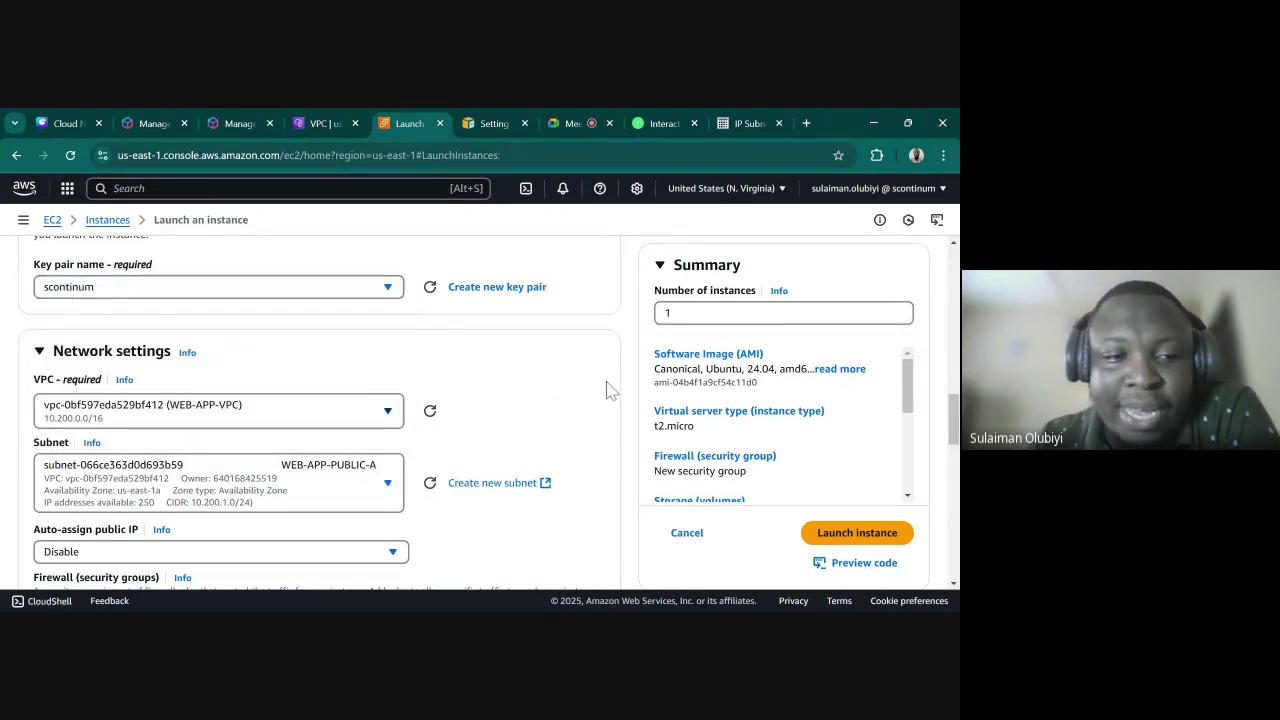
{"action": "scroll", "coordinate": [600, 392], "scroll_direction": "down", "scroll_amount": 2}
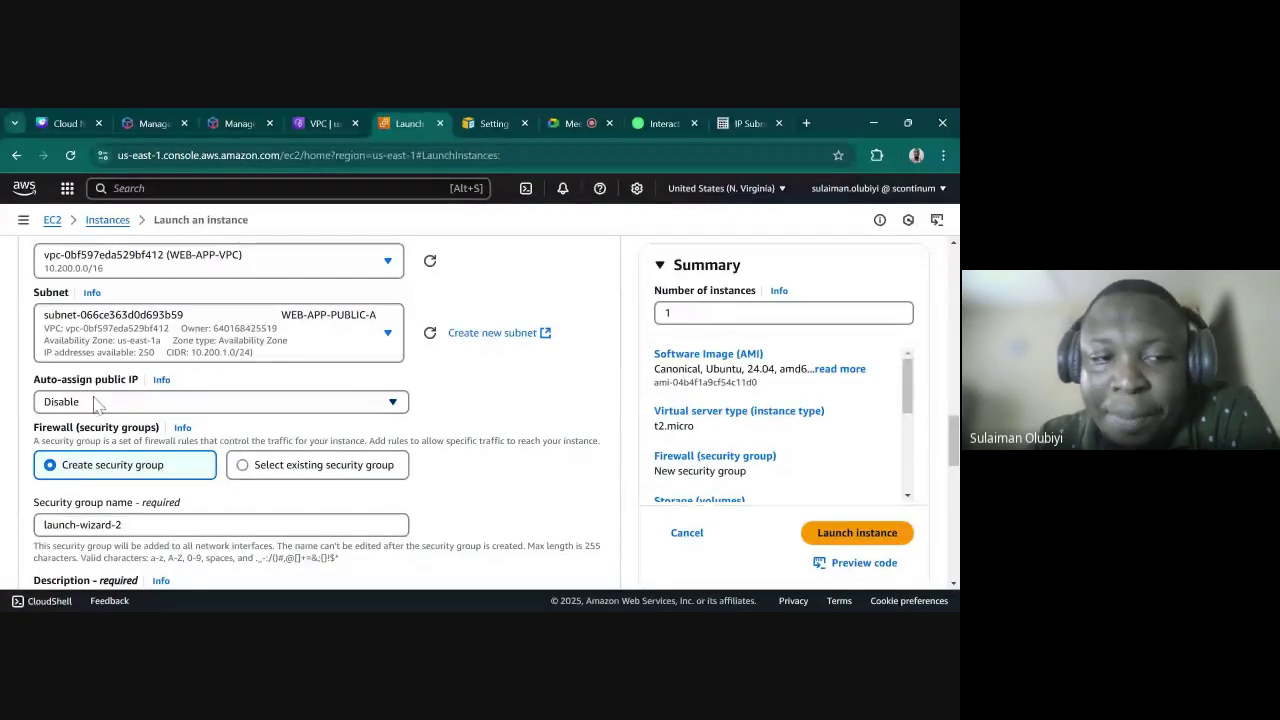
{"action": "left_click", "coordinate": [97, 402]}
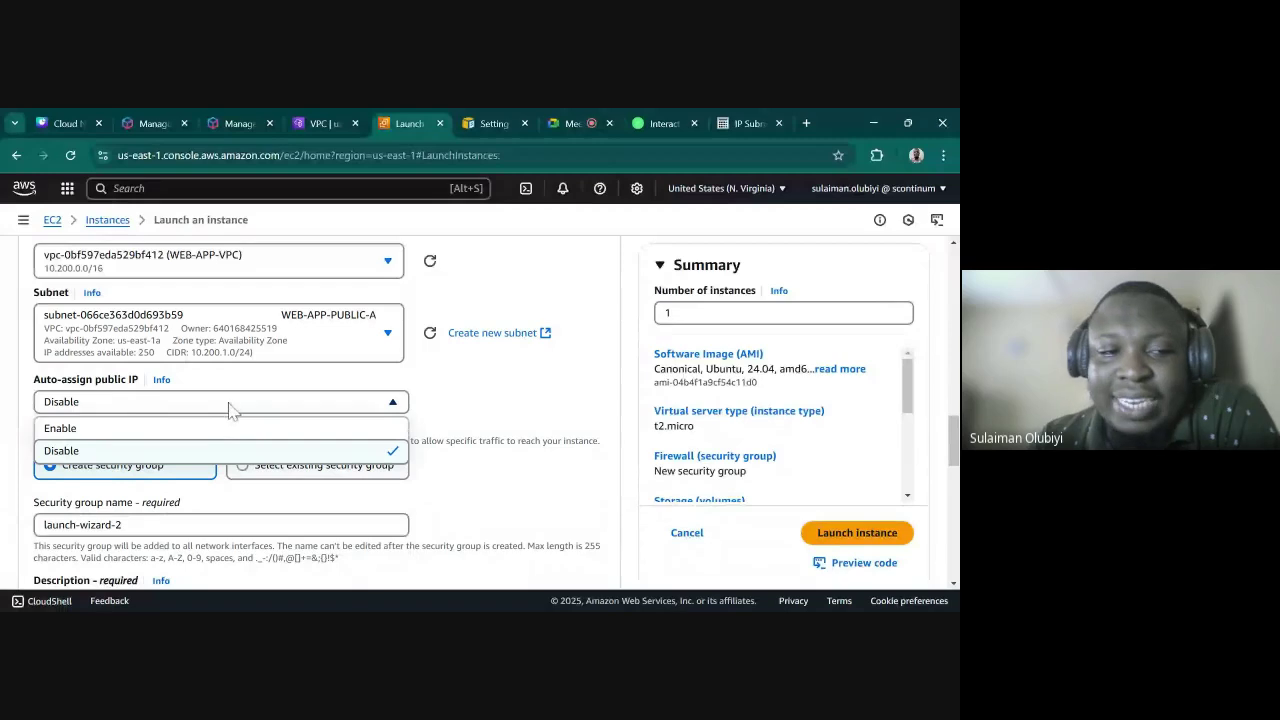
{"action": "left_click", "coordinate": [196, 432]}
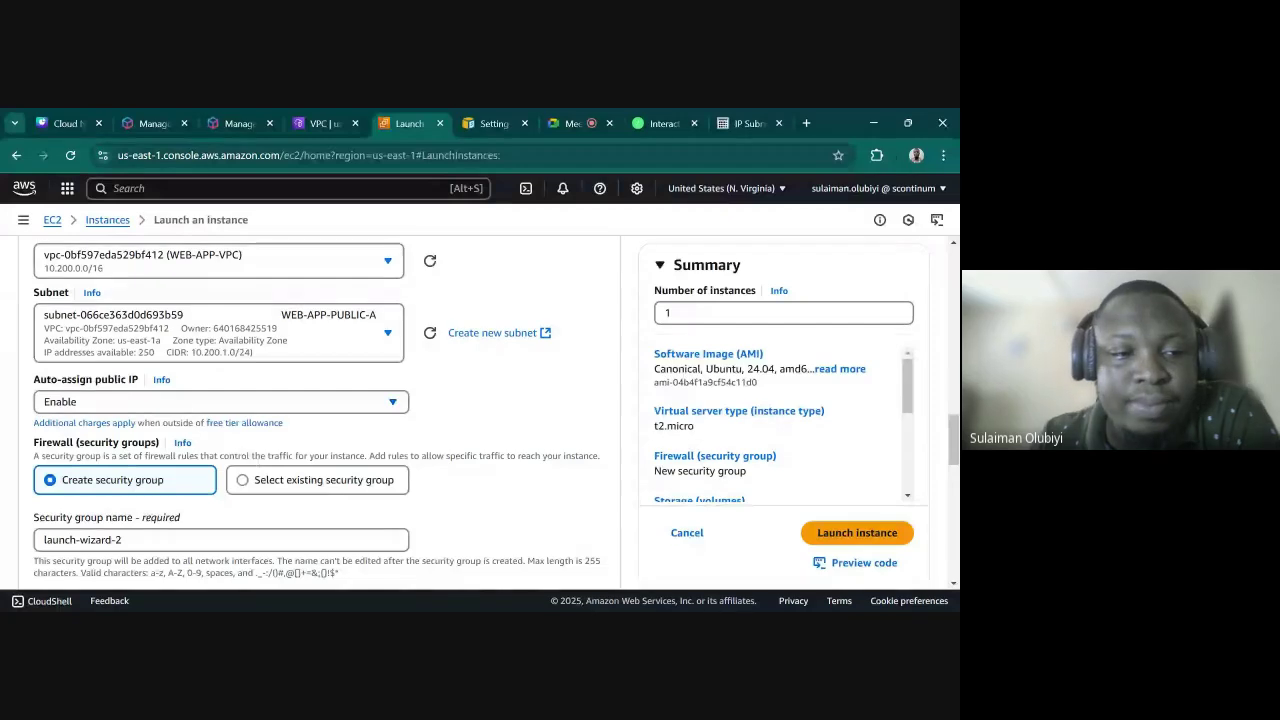
{"action": "scroll", "coordinate": [212, 402], "scroll_direction": "up", "scroll_amount": 2}
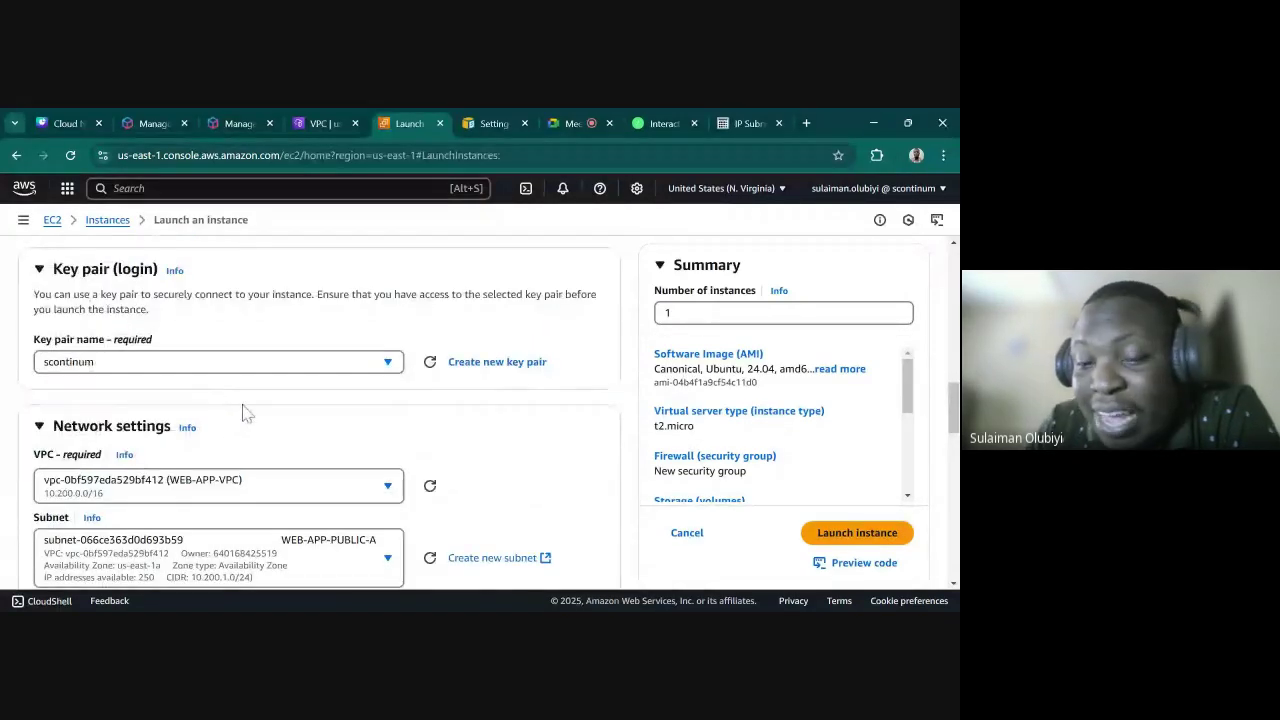
{"action": "scroll", "coordinate": [220, 415], "scroll_direction": "down", "scroll_amount": 3}
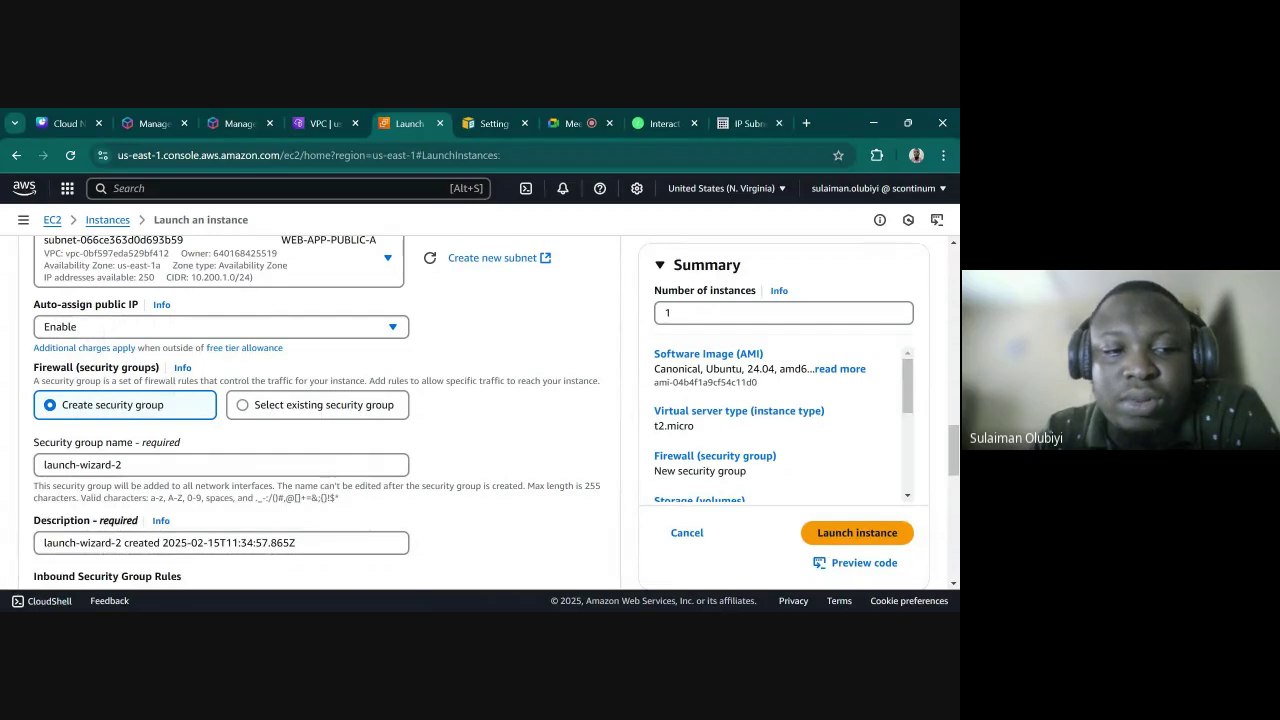
Attach the existing BASTION-SG security group and launch the Ubuntu t2.micro instance.
{"action": "left_click", "coordinate": [268, 414]}
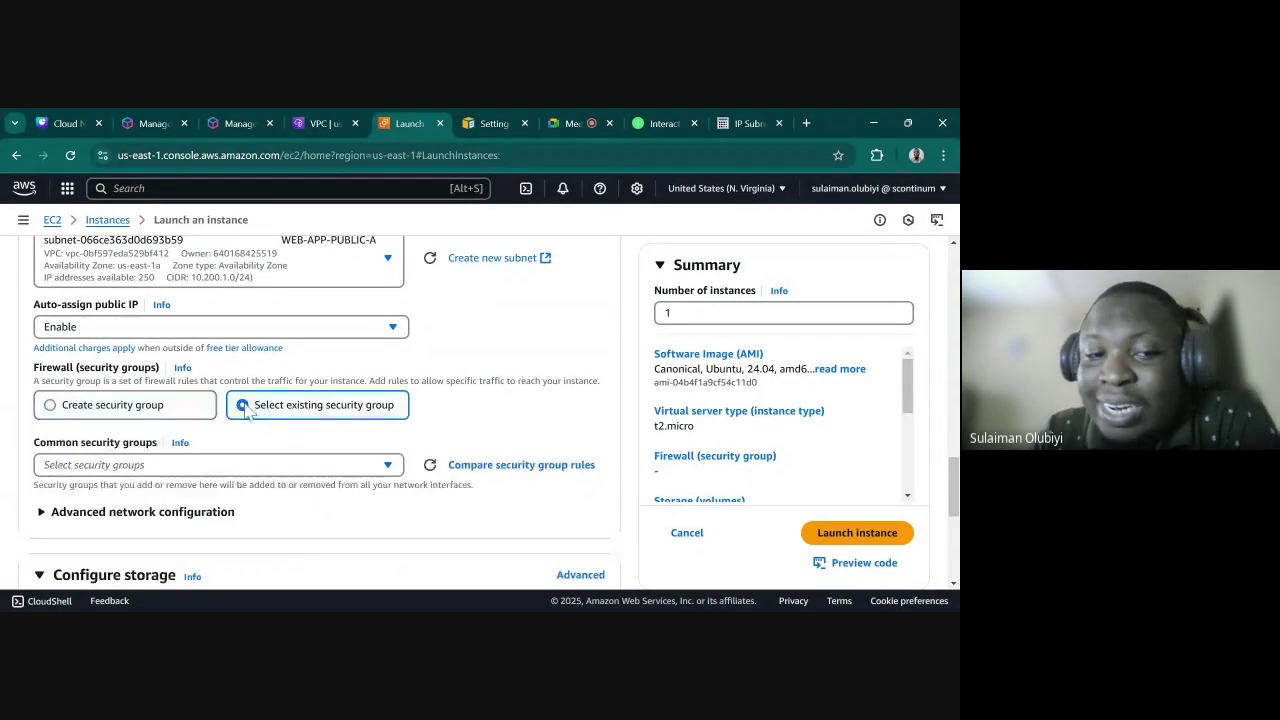
{"action": "left_click", "coordinate": [338, 465]}
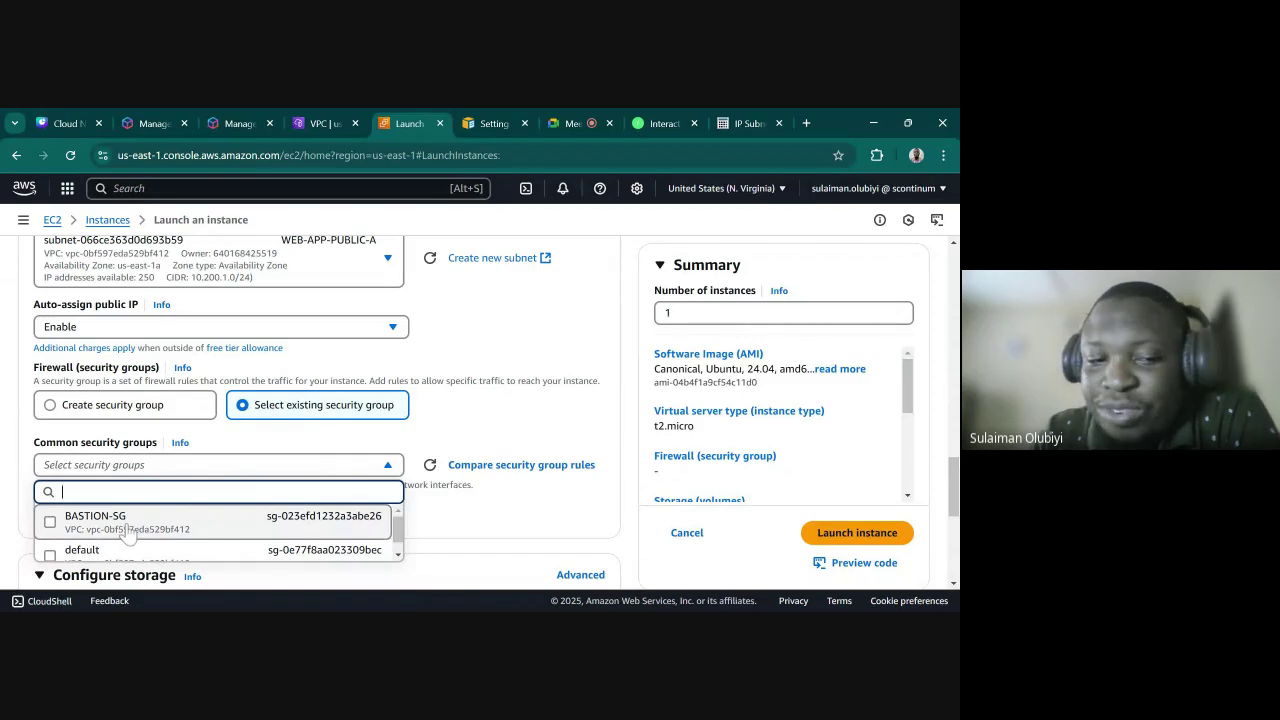
{"action": "left_click", "coordinate": [128, 530]}
{"action": "scroll", "coordinate": [410, 500], "scroll_direction": "down", "scroll_amount": 1}
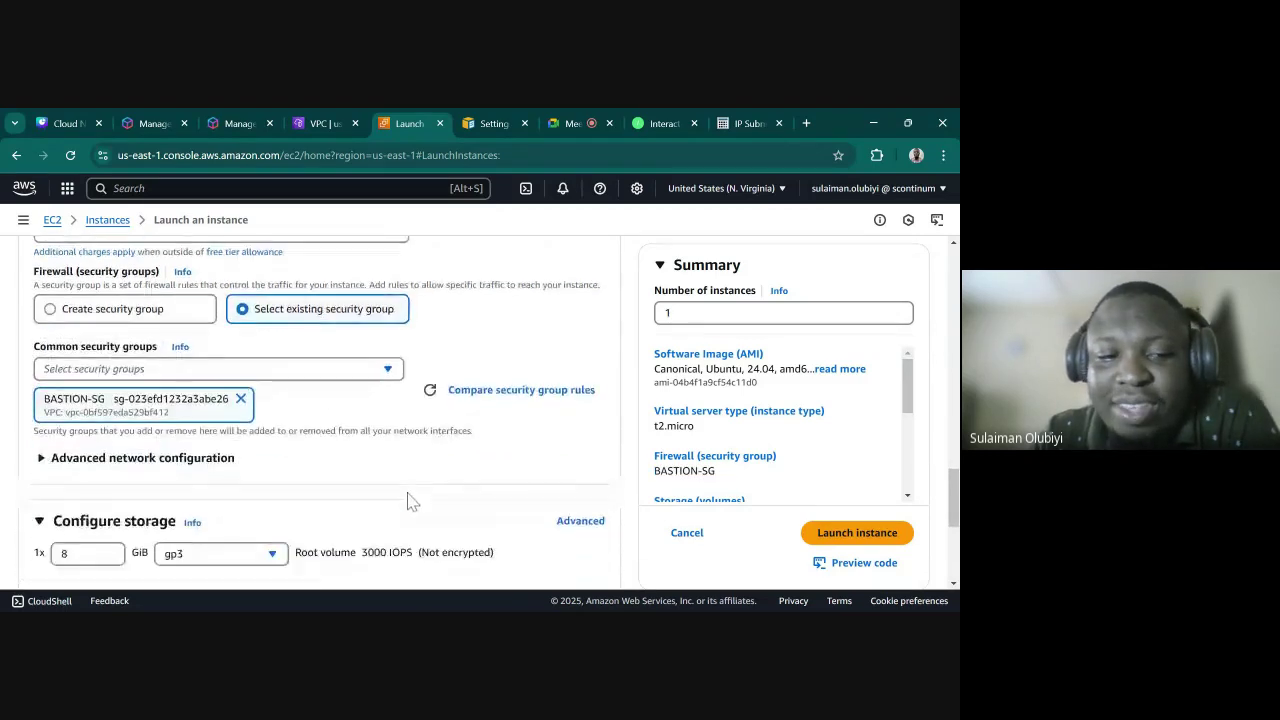
{"action": "scroll", "coordinate": [380, 500], "scroll_direction": "down", "scroll_amount": 1}
{"action": "scroll", "coordinate": [477, 509], "scroll_direction": "down", "scroll_amount": 2}
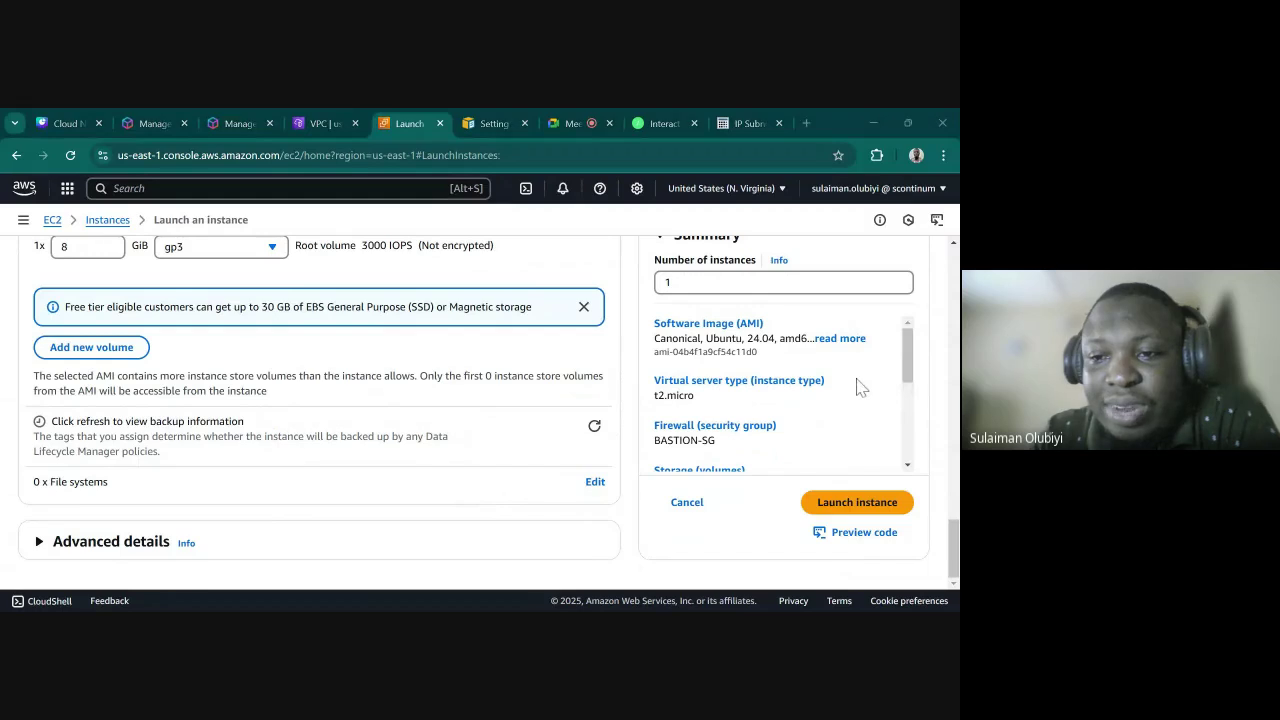
{"action": "left_click", "coordinate": [836, 502]}
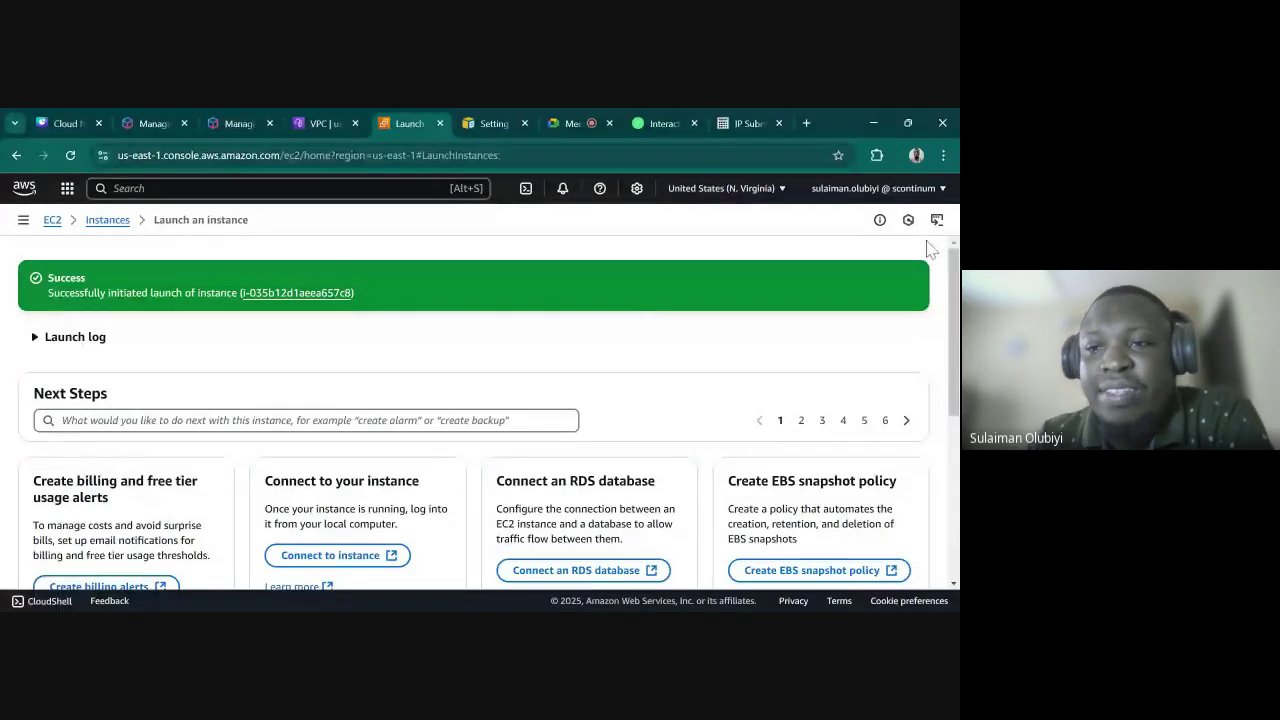
Return to the Instances list, refresh it, and select BASTION HOST to view its details.
{"action": "left_click", "coordinate": [94, 226]}
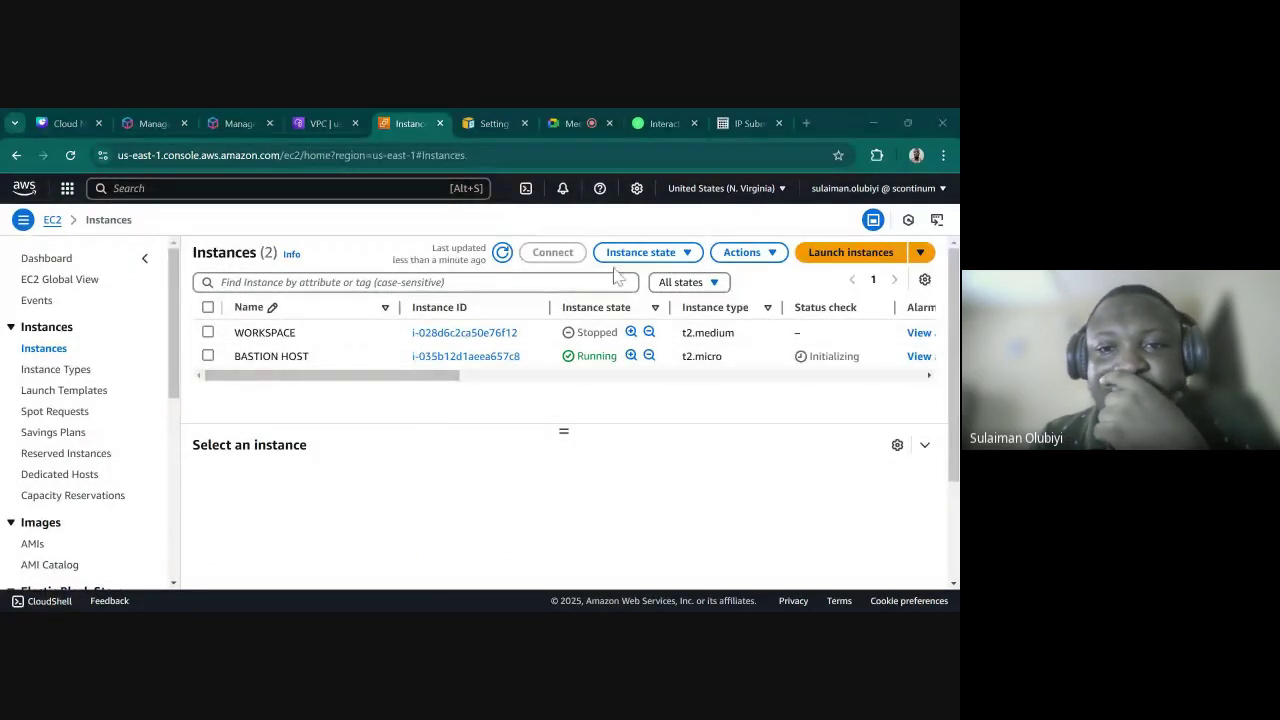
{"action": "left_click", "coordinate": [502, 253]}
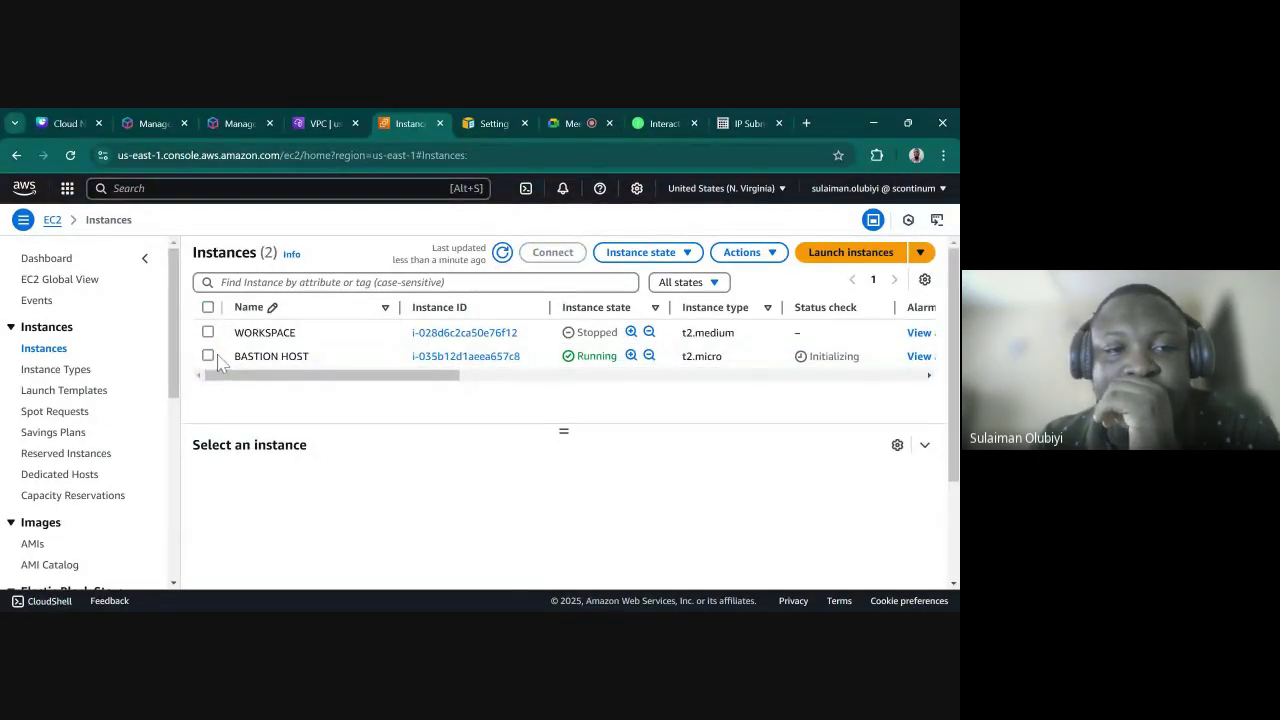
{"action": "left_click", "coordinate": [217, 358]}
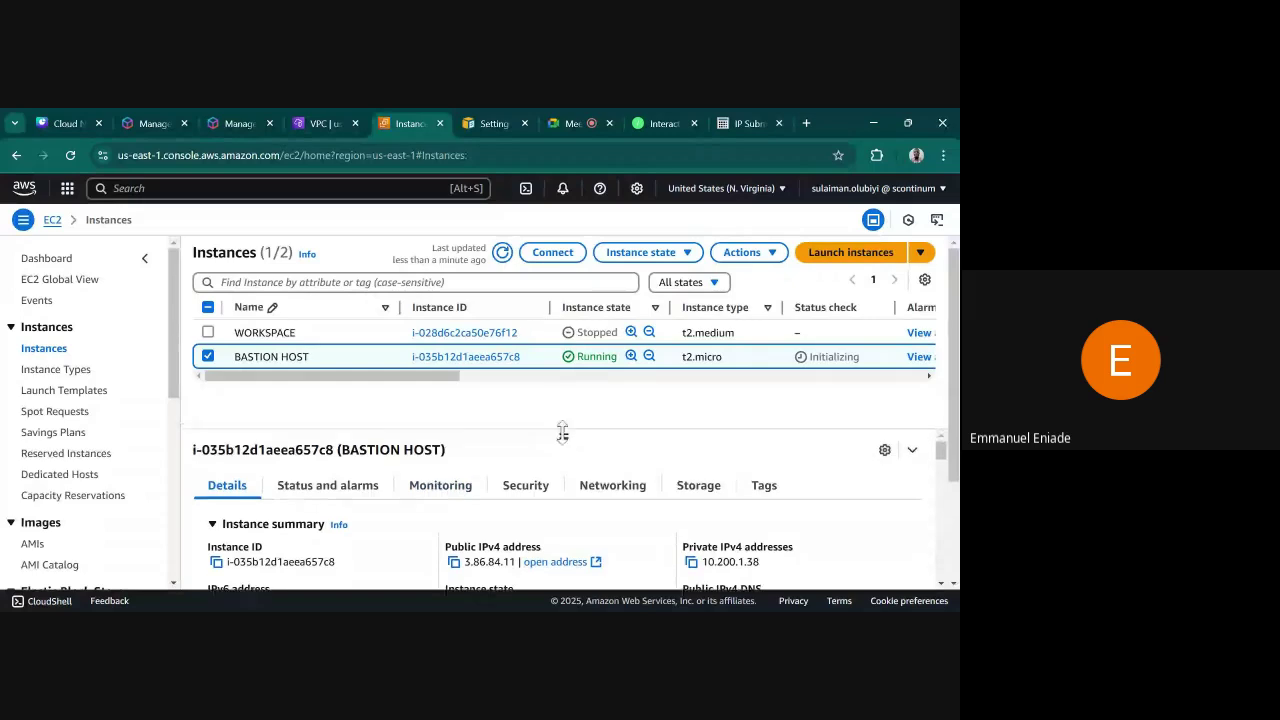
{"action": "scroll", "coordinate": [420, 500], "scroll_direction": "down", "scroll_amount": 2}
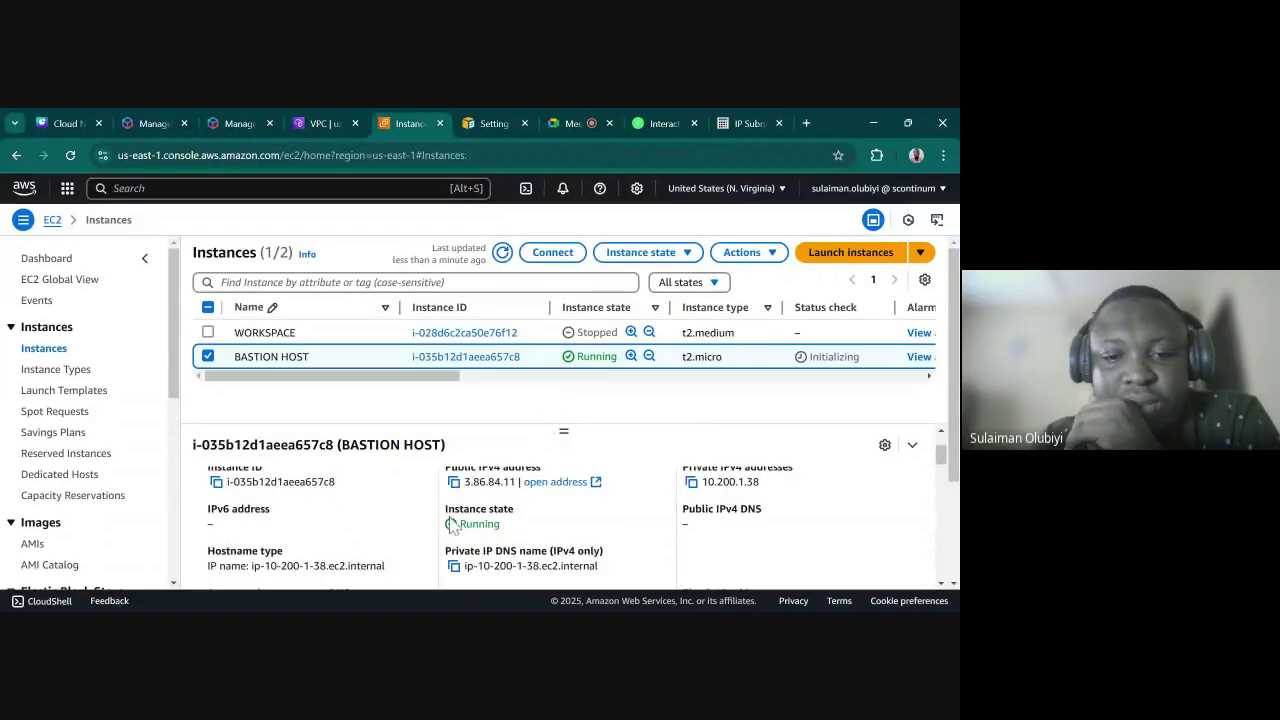
{"action": "scroll", "coordinate": [450, 525], "scroll_direction": "up", "scroll_amount": 2}
{"action": "scroll", "coordinate": [450, 525], "scroll_direction": "up", "scroll_amount": 1}
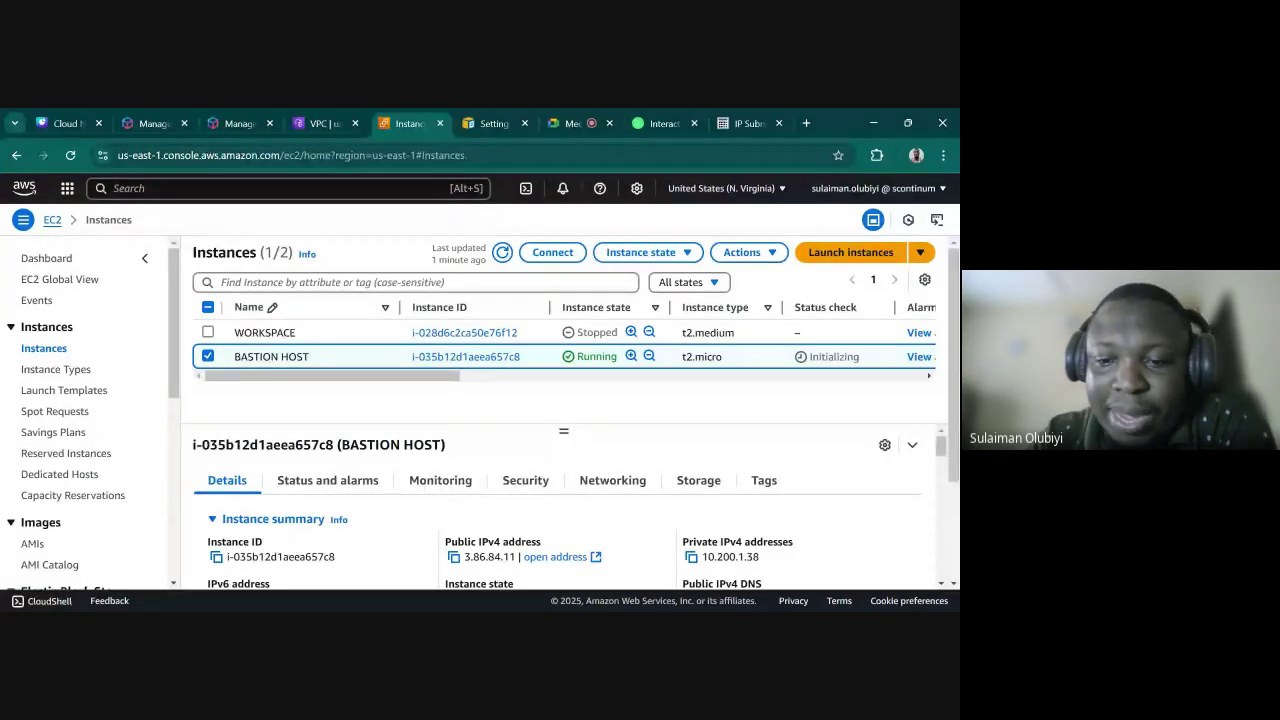
{"action": "scroll", "coordinate": [729, 540], "scroll_direction": "down", "scroll_amount": 2}
{"action": "scroll", "coordinate": [290, 555], "scroll_direction": "down", "scroll_amount": 1}
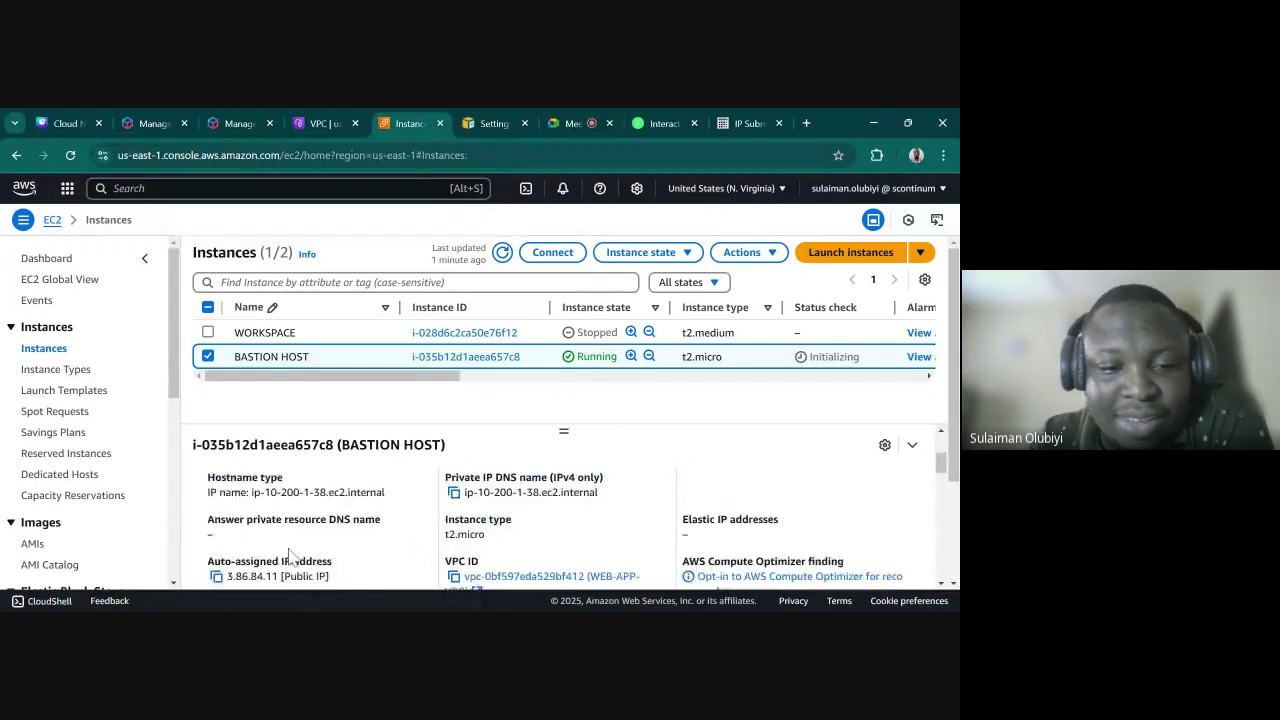
{"action": "scroll", "coordinate": [300, 550], "scroll_direction": "down", "scroll_amount": 1}
{"action": "scroll", "coordinate": [497, 540], "scroll_direction": "down", "scroll_amount": 1}
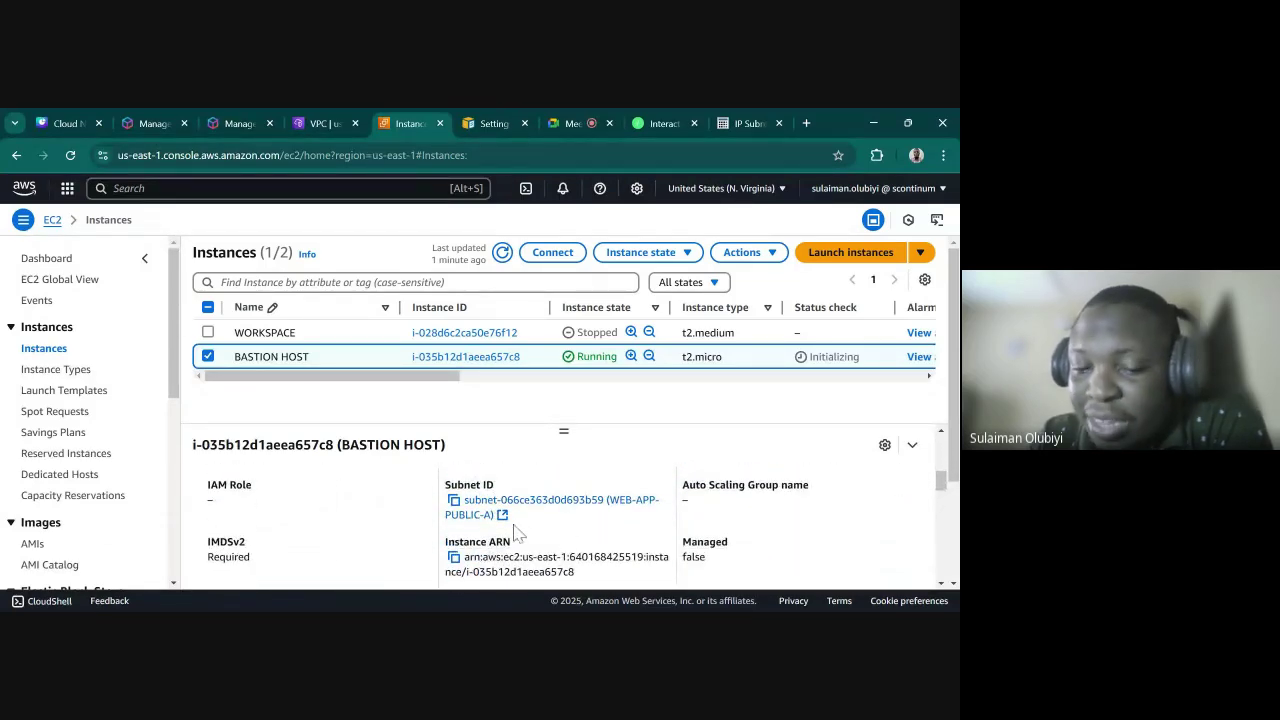
{"action": "scroll", "coordinate": [548, 532], "scroll_direction": "down", "scroll_amount": 3}
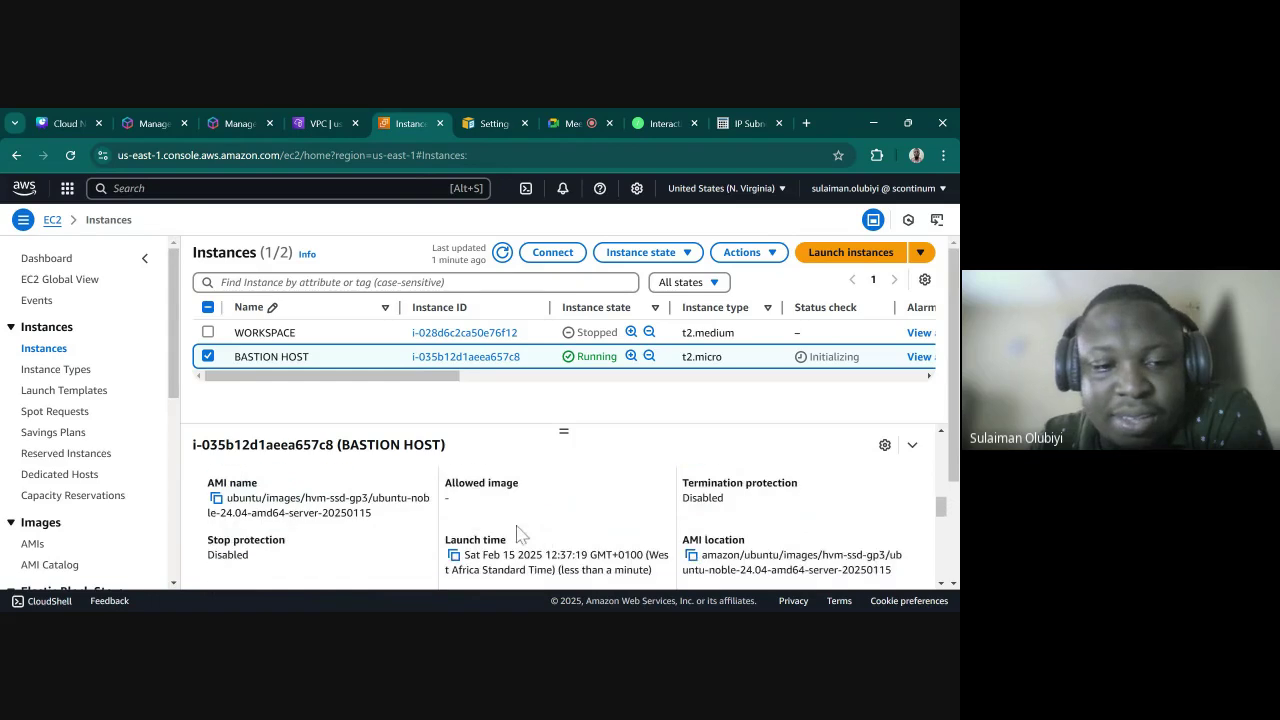
{"action": "scroll", "coordinate": [510, 533], "scroll_direction": "down", "scroll_amount": 5}
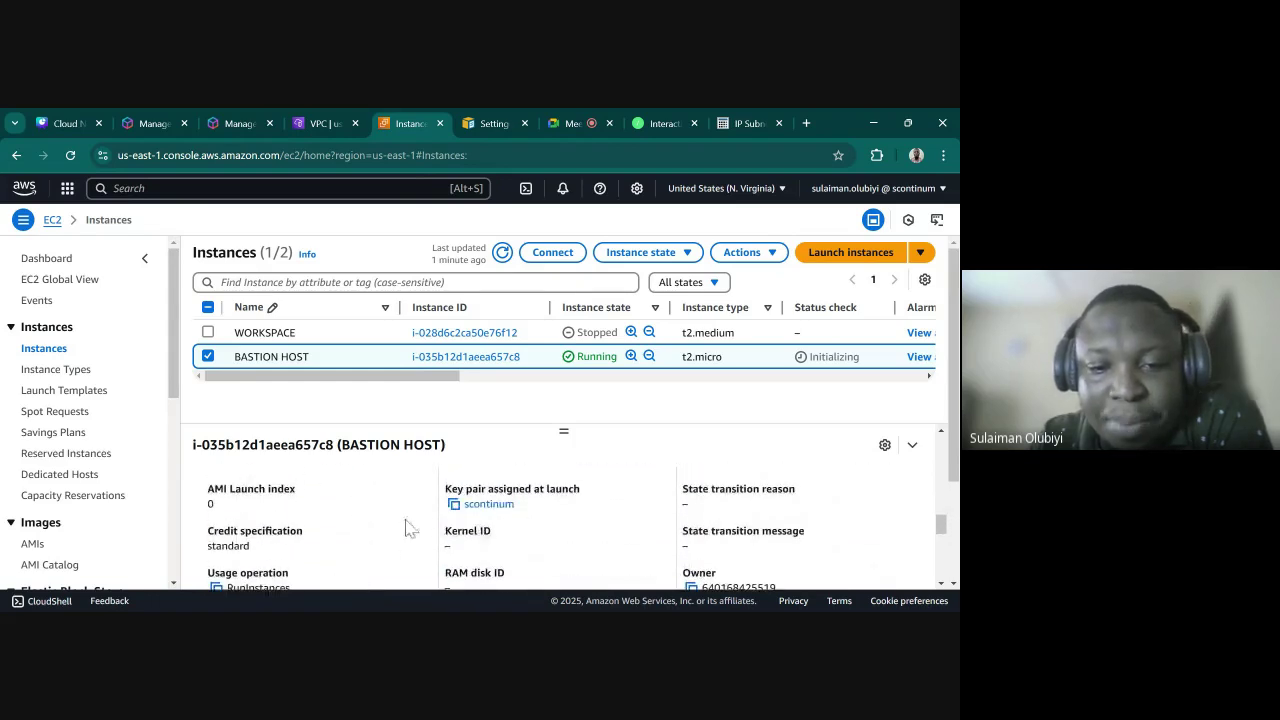
{"action": "scroll", "coordinate": [317, 551], "scroll_direction": "down", "scroll_amount": 5}
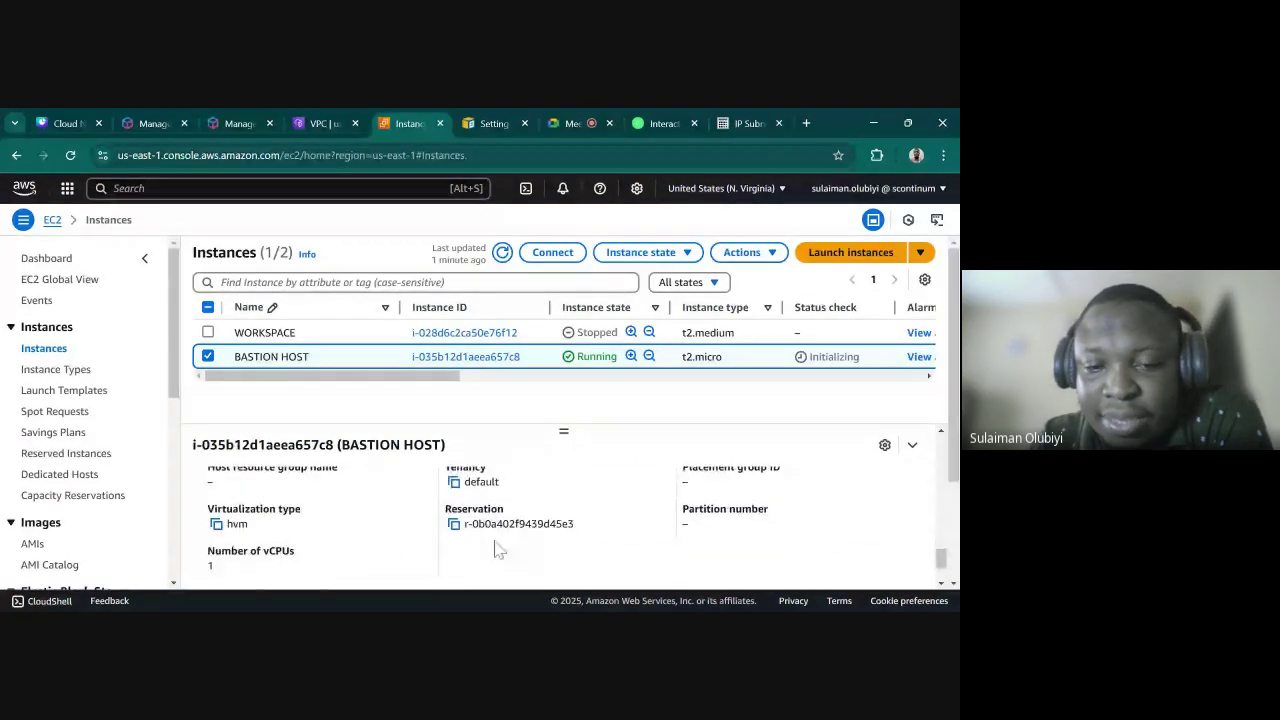
{"action": "scroll", "coordinate": [500, 548], "scroll_direction": "up", "scroll_amount": 15}
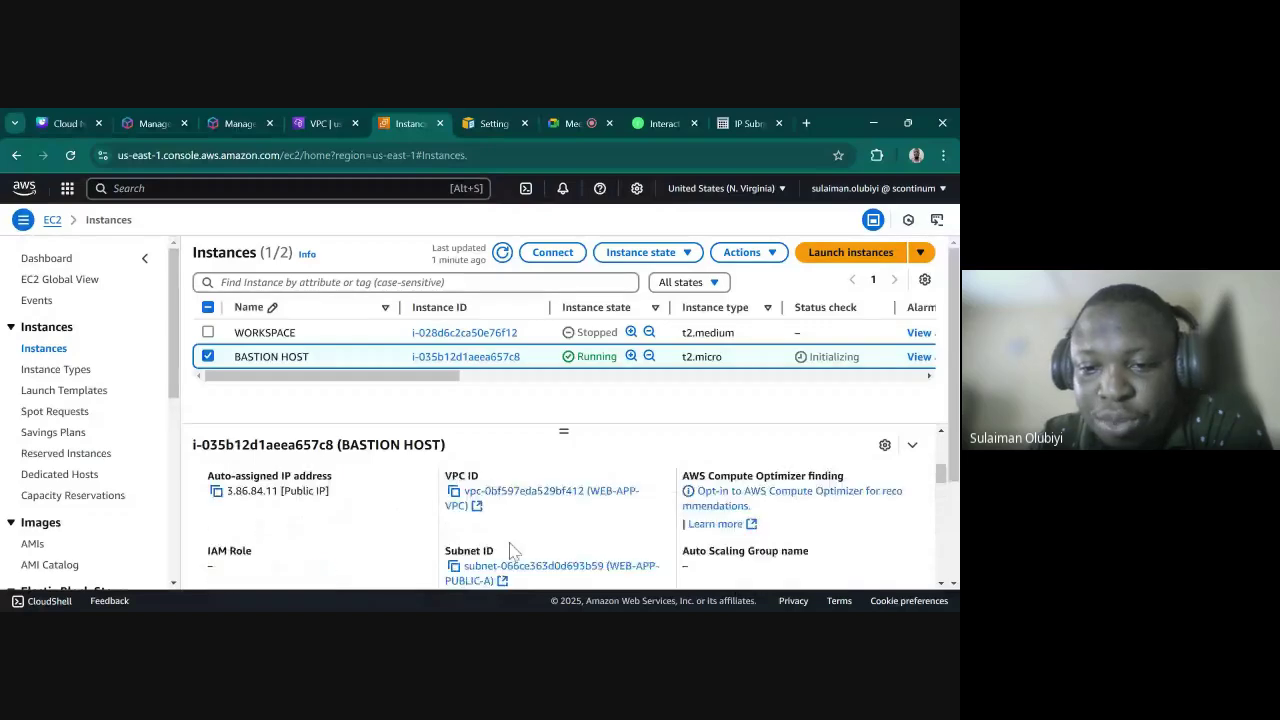
{"action": "scroll", "coordinate": [510, 548], "scroll_direction": "up", "scroll_amount": 5}
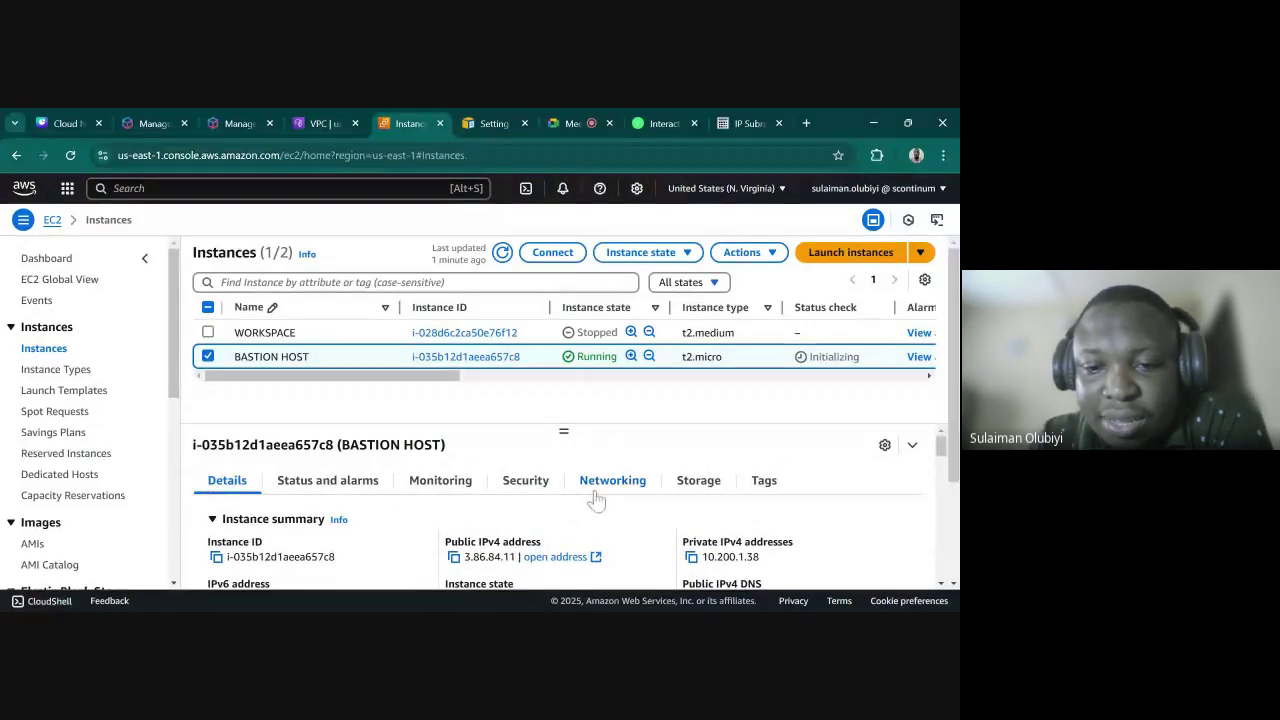
Open BASTION HOST's Networking details showing public IPv4 address 3.86.84.11.
{"action": "left_click", "coordinate": [596, 499]}
{"action": "scroll", "coordinate": [510, 535], "scroll_direction": "down", "scroll_amount": 1}
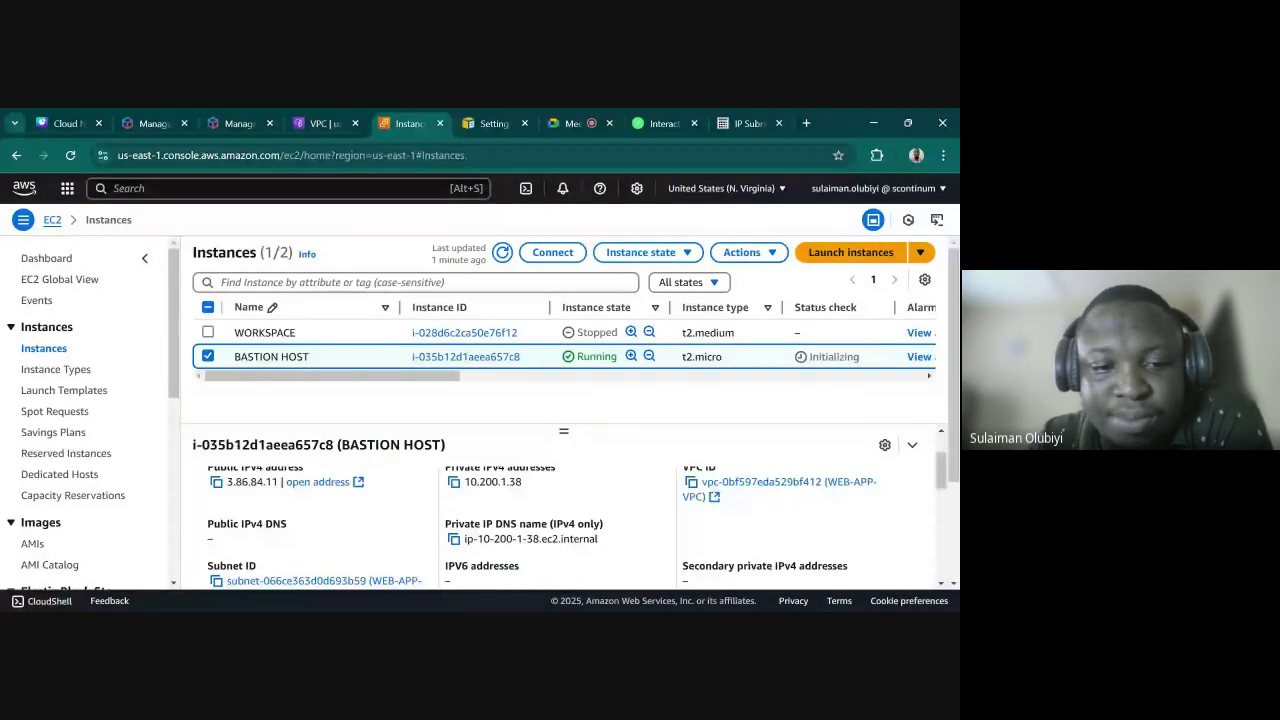
{"action": "scroll", "coordinate": [350, 540], "scroll_direction": "down", "scroll_amount": 10}
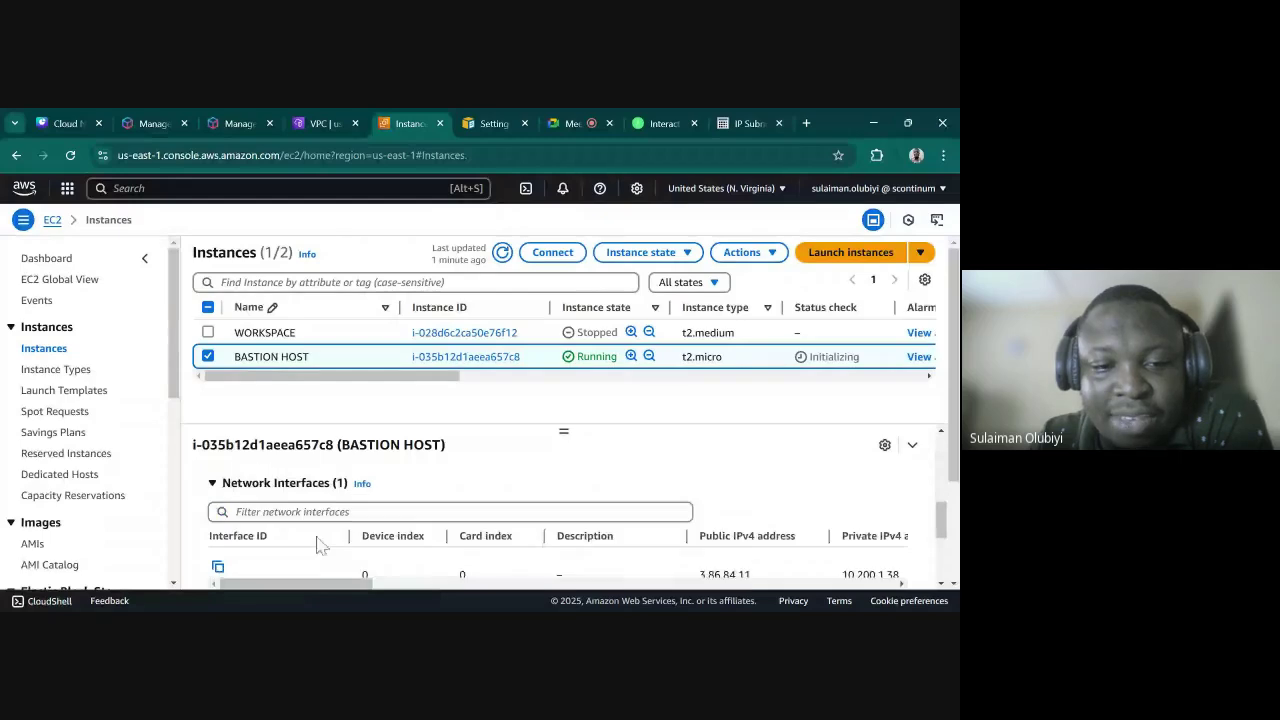
{"action": "scroll", "coordinate": [560, 520], "scroll_direction": "up", "scroll_amount": 10}
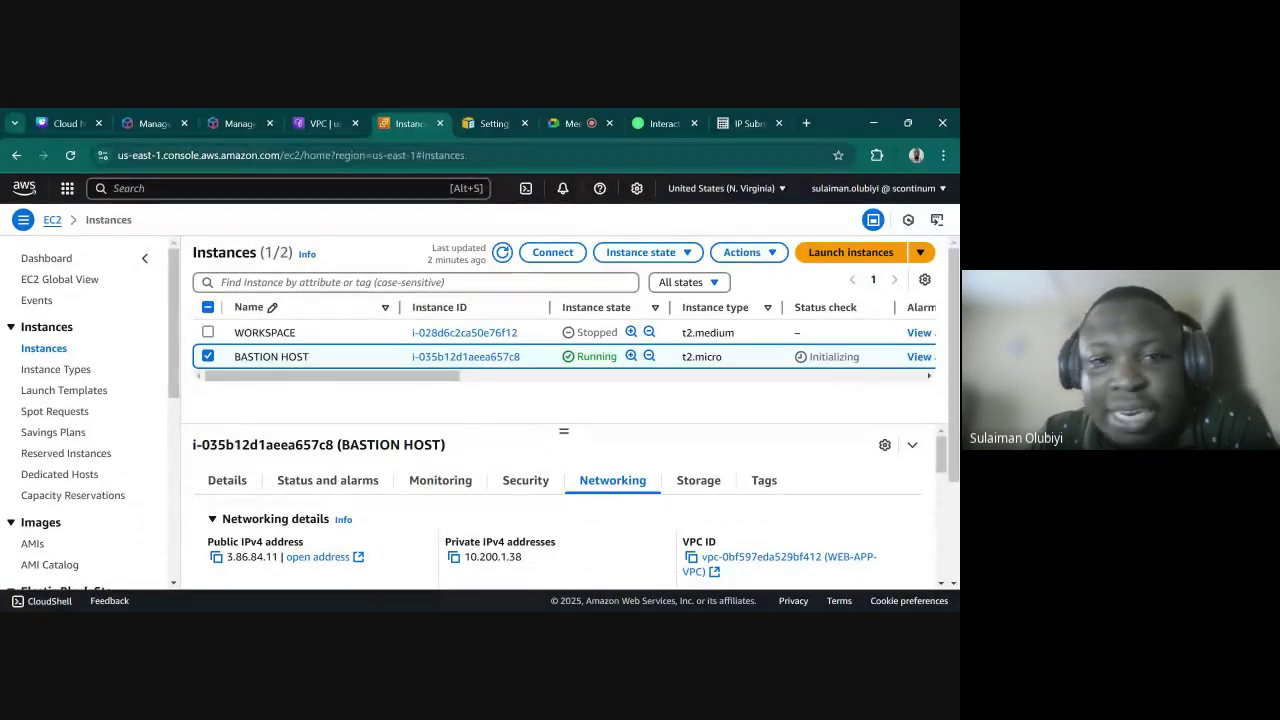
Refresh the Instances list, reselect BASTION HOST and copy its public IPv4 3.86.84.11.
{"action": "left_click", "coordinate": [501, 254]}
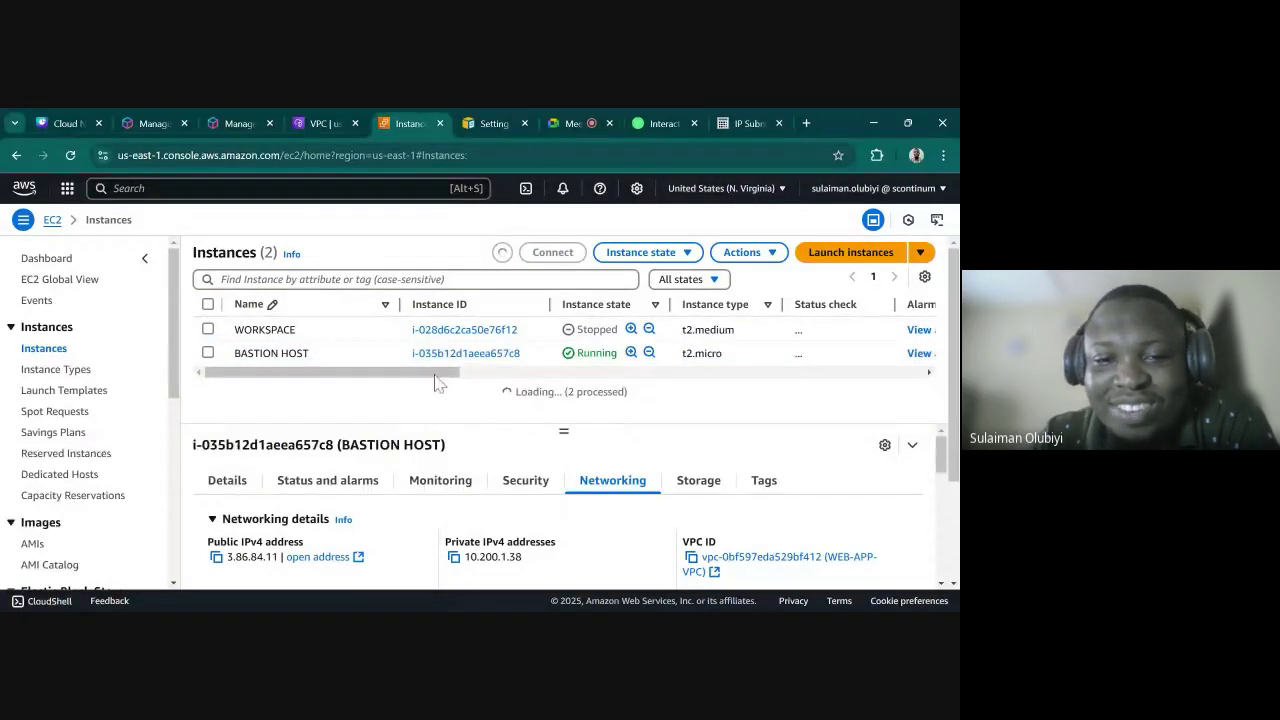
{"action": "left_click", "coordinate": [543, 376]}
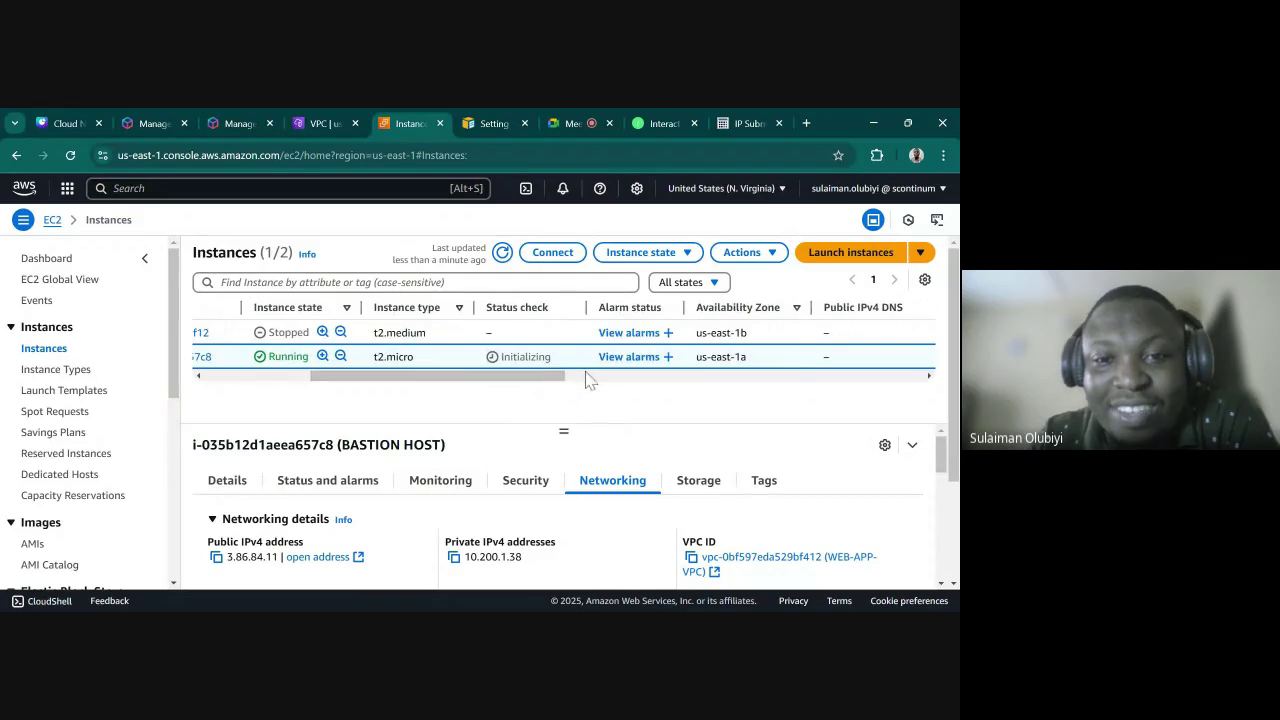
{"action": "left_click_drag", "start_coordinate": [549, 380], "coordinate": [313, 419]}
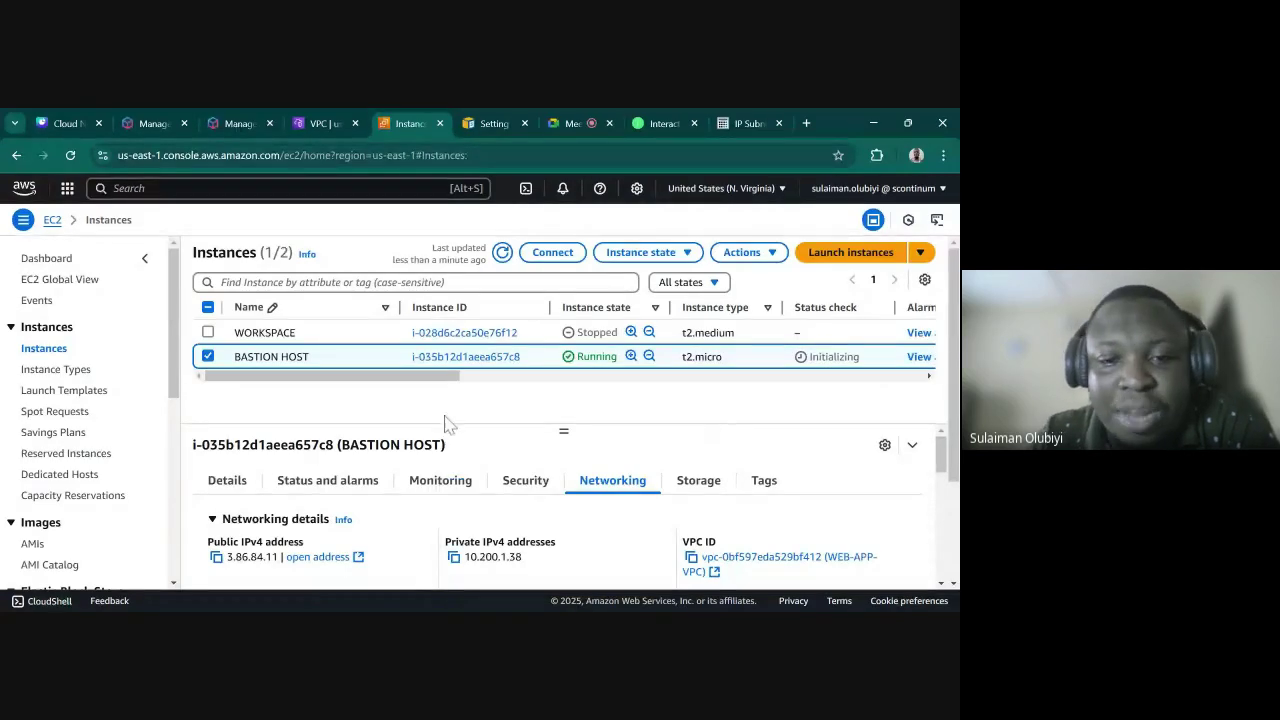
{"action": "scroll", "coordinate": [450, 500], "scroll_direction": "down", "scroll_amount": 2}
{"action": "scroll", "coordinate": [450, 500], "scroll_direction": "up", "scroll_amount": 2}
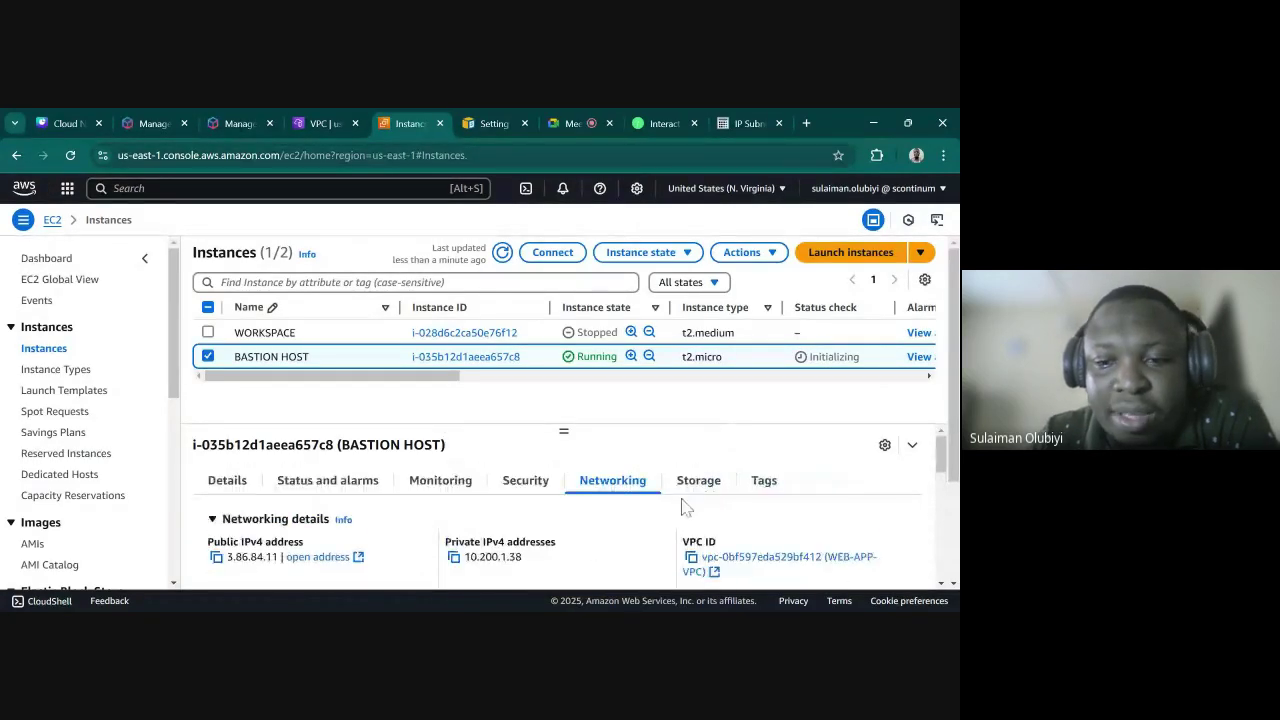
{"action": "scroll", "coordinate": [617, 543], "scroll_direction": "down", "scroll_amount": 2}
{"action": "scroll", "coordinate": [617, 543], "scroll_direction": "up", "scroll_amount": 3}
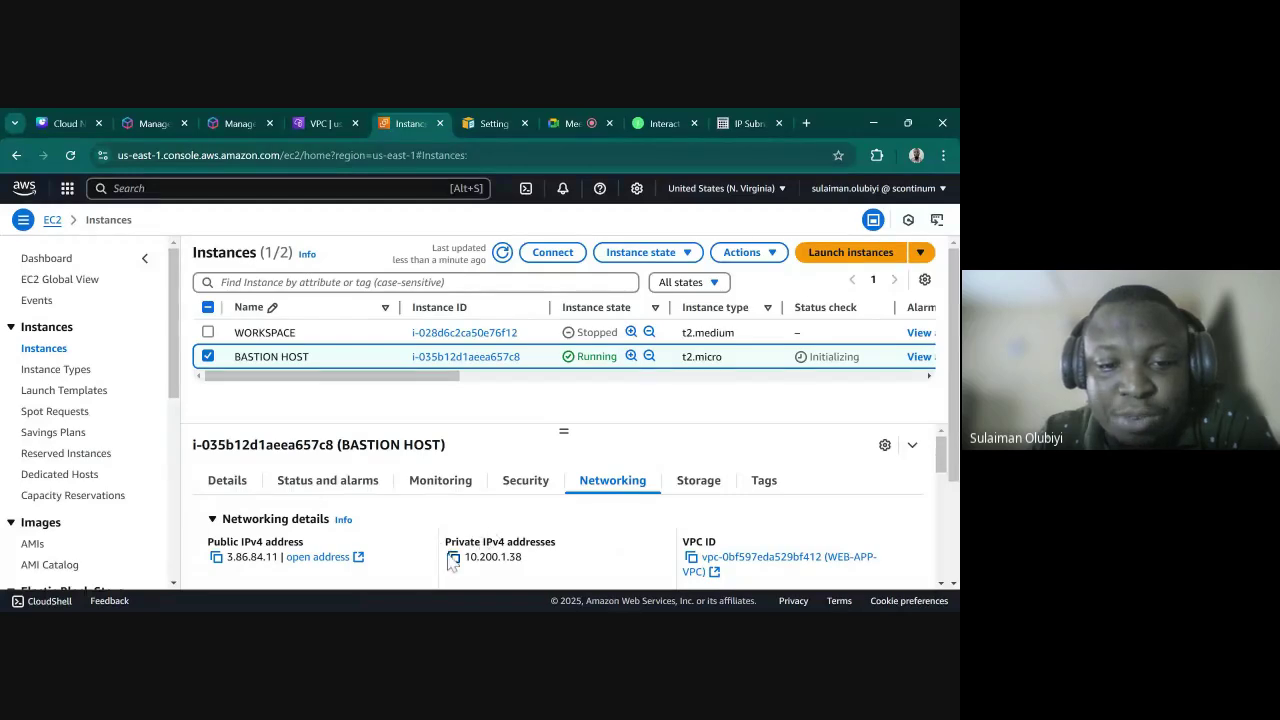
{"action": "left_click", "coordinate": [216, 557]}
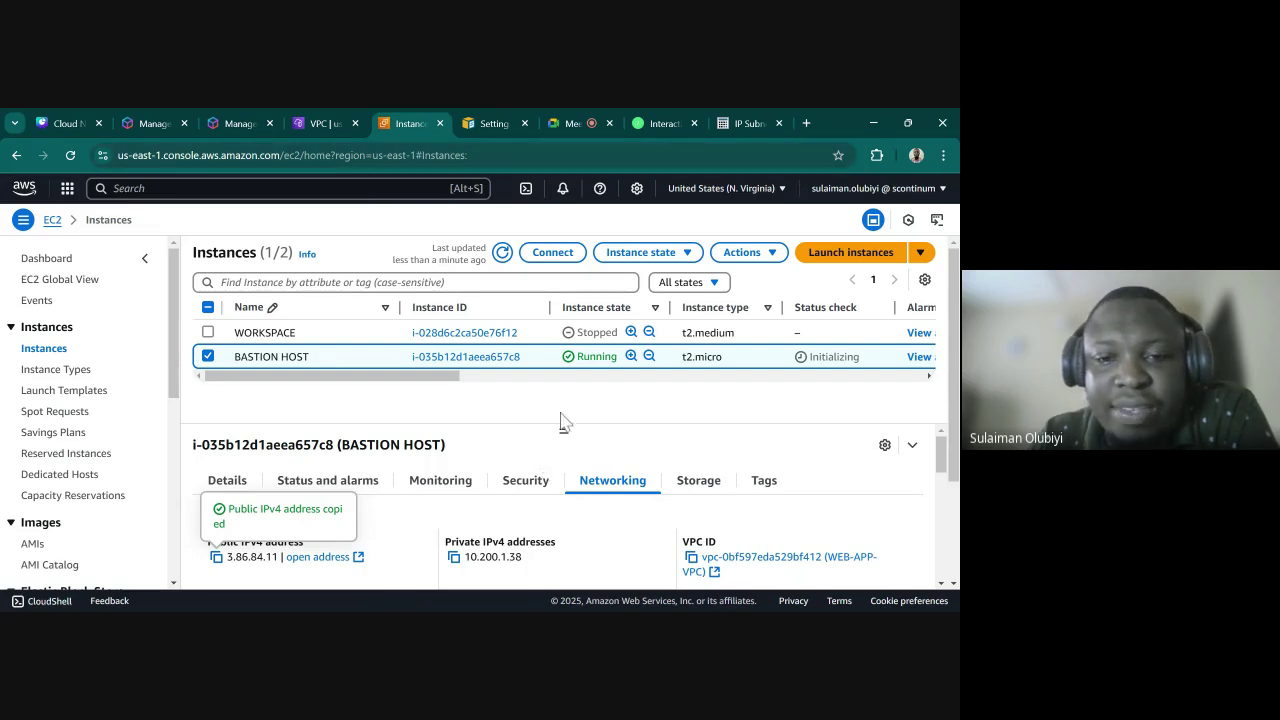
Open portchecker.io in a new browser tab.
{"action": "left_click", "coordinate": [799, 124]}
{"action": "type", "text": "po"}
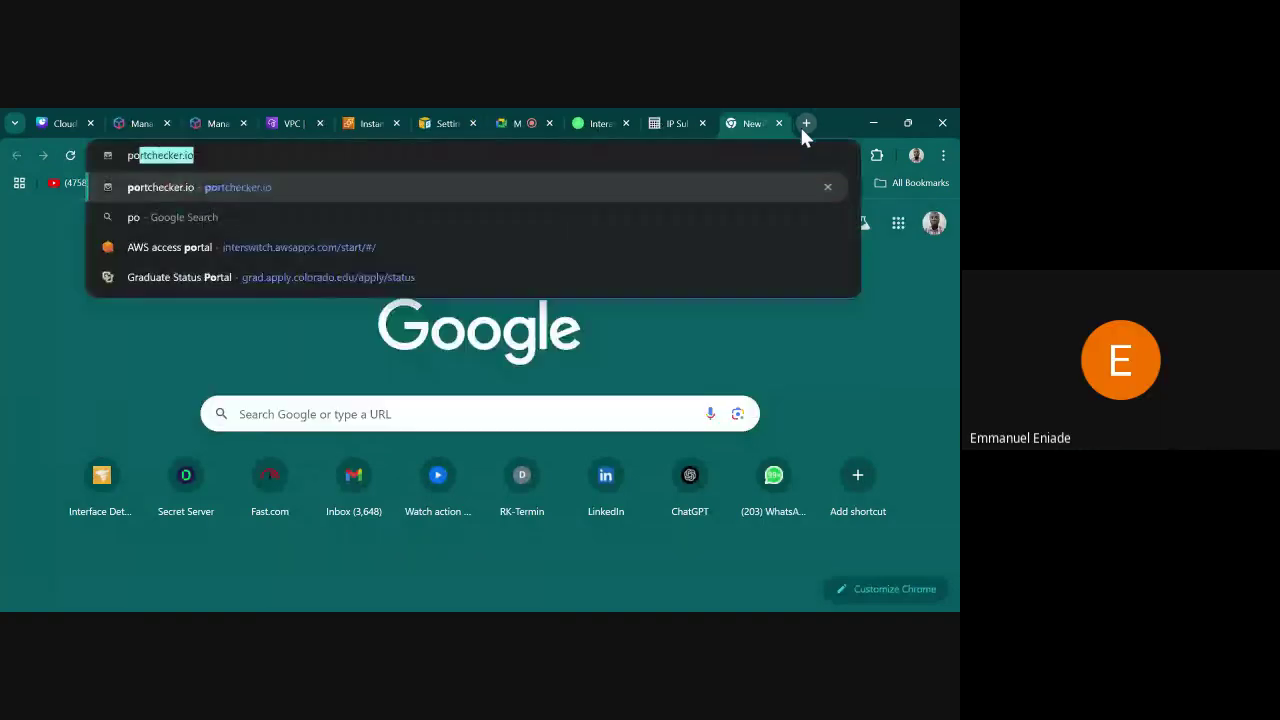
{"action": "type", "text": "rt"}
{"action": "key", "text": "Return"}
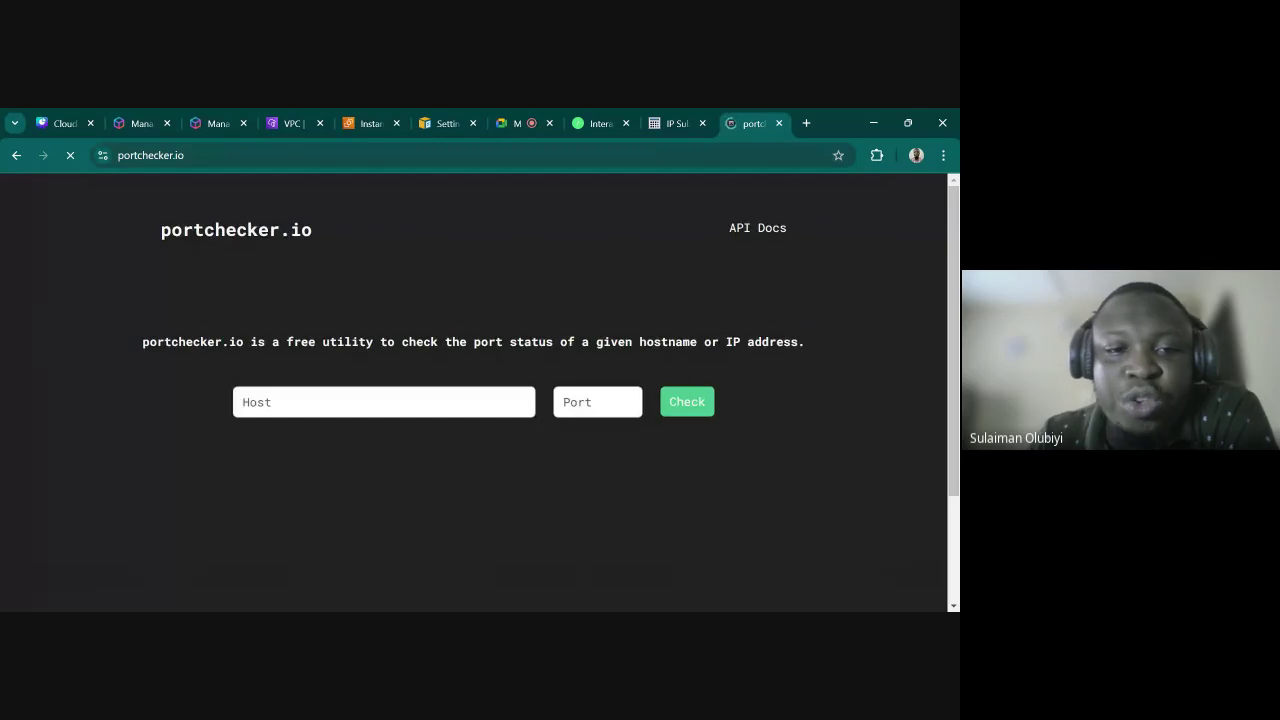
Check port 22 on host 41.217.93.112, which reports false, then return to the EC2 tab.
{"action": "left_click", "coordinate": [380, 402]}
{"action": "key", "text": "ctrl+v"}
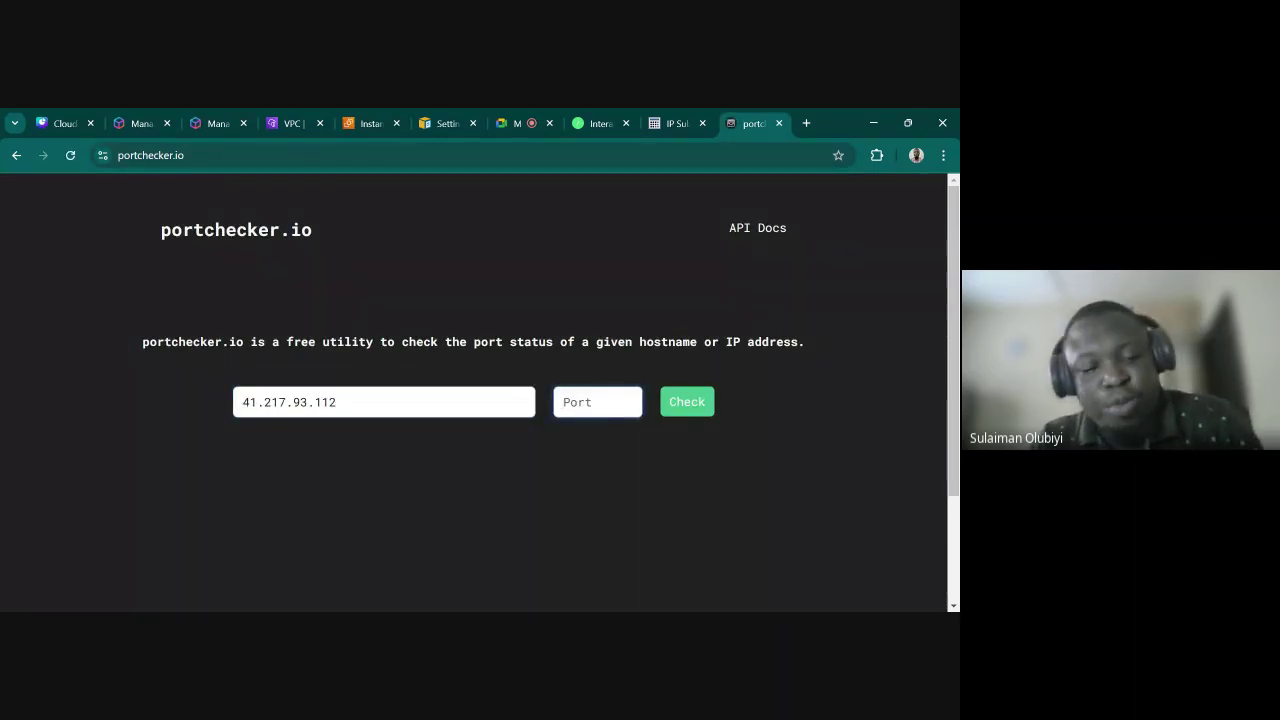
{"action": "type", "text": "22"}
{"action": "left_click", "coordinate": [670, 410]}
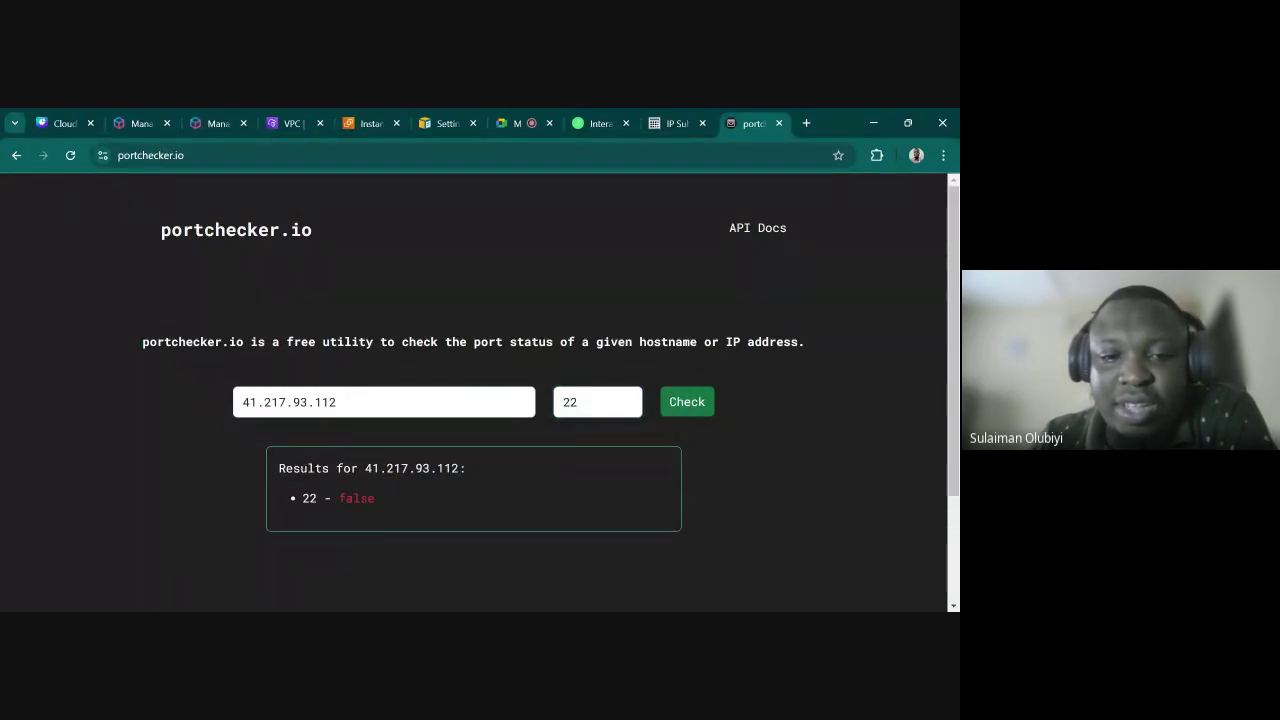
{"action": "left_click", "coordinate": [670, 410]}
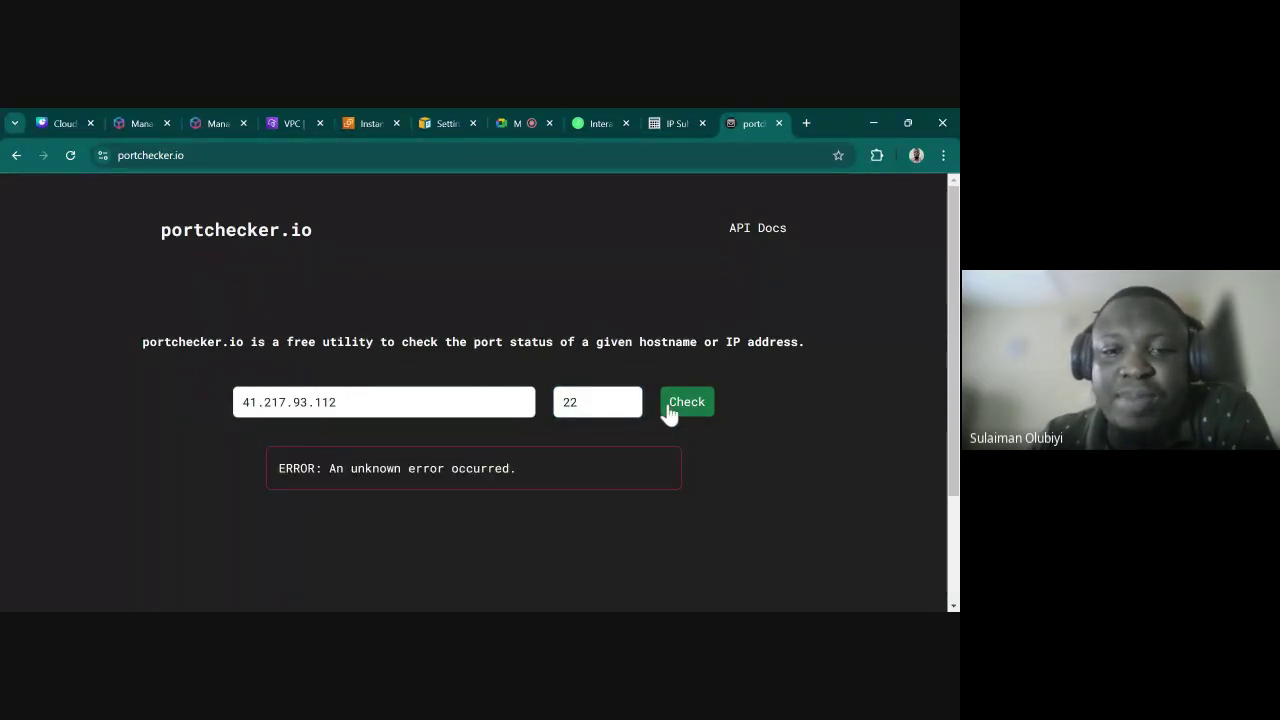
{"action": "left_click", "coordinate": [670, 410]}
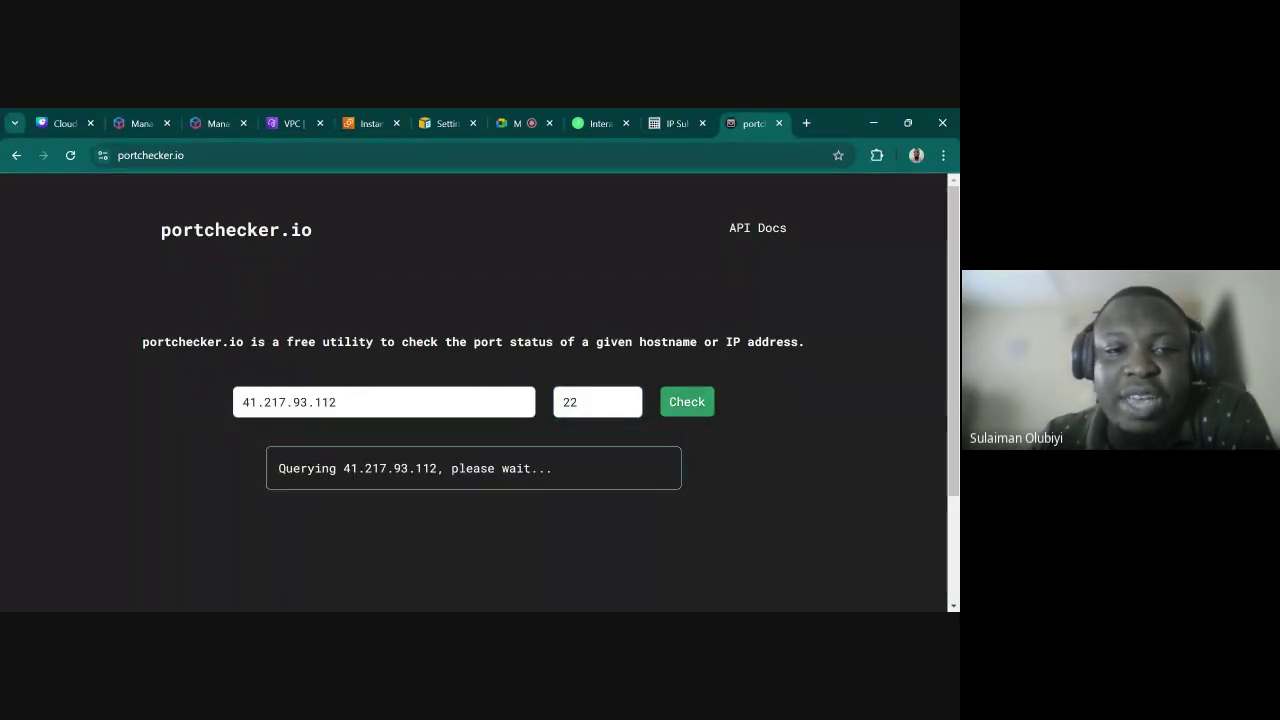
{"action": "left_click", "coordinate": [662, 124]}
{"action": "left_click", "coordinate": [360, 124]}
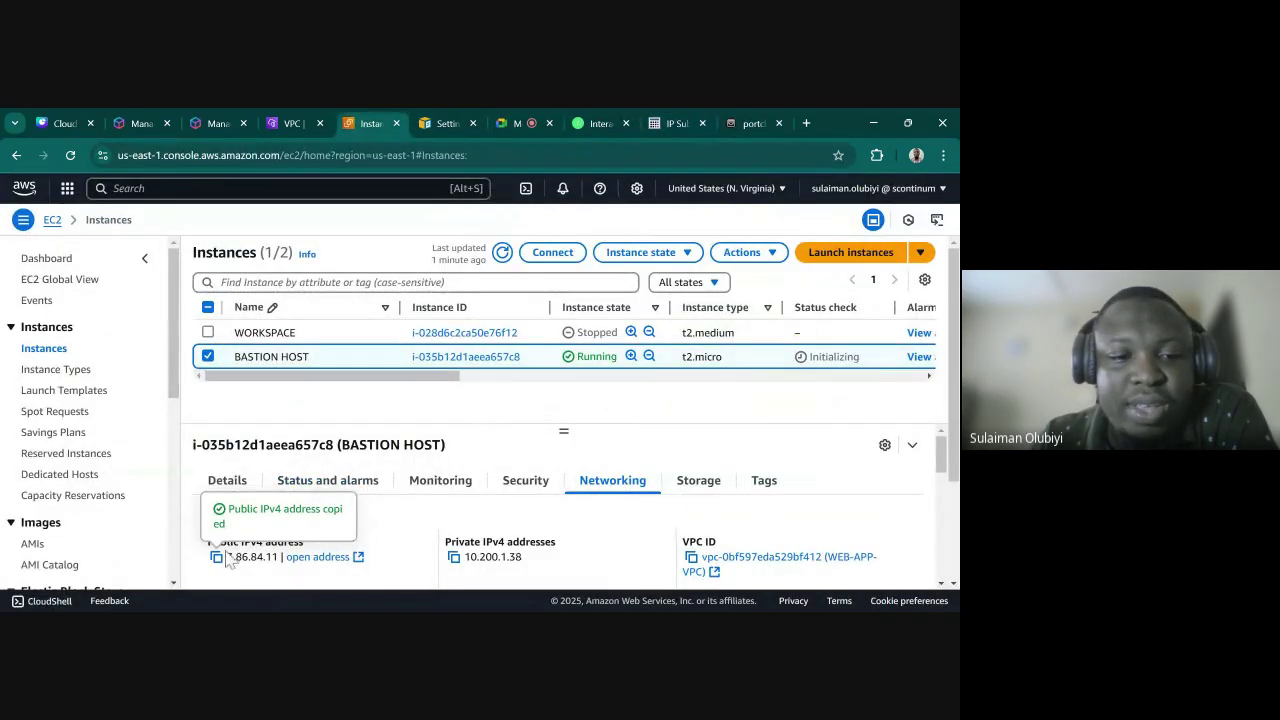
In portchecker.io, replace the host with 3.86.84.11 and check port 22, which reports false.
{"action": "left_click", "coordinate": [742, 127]}
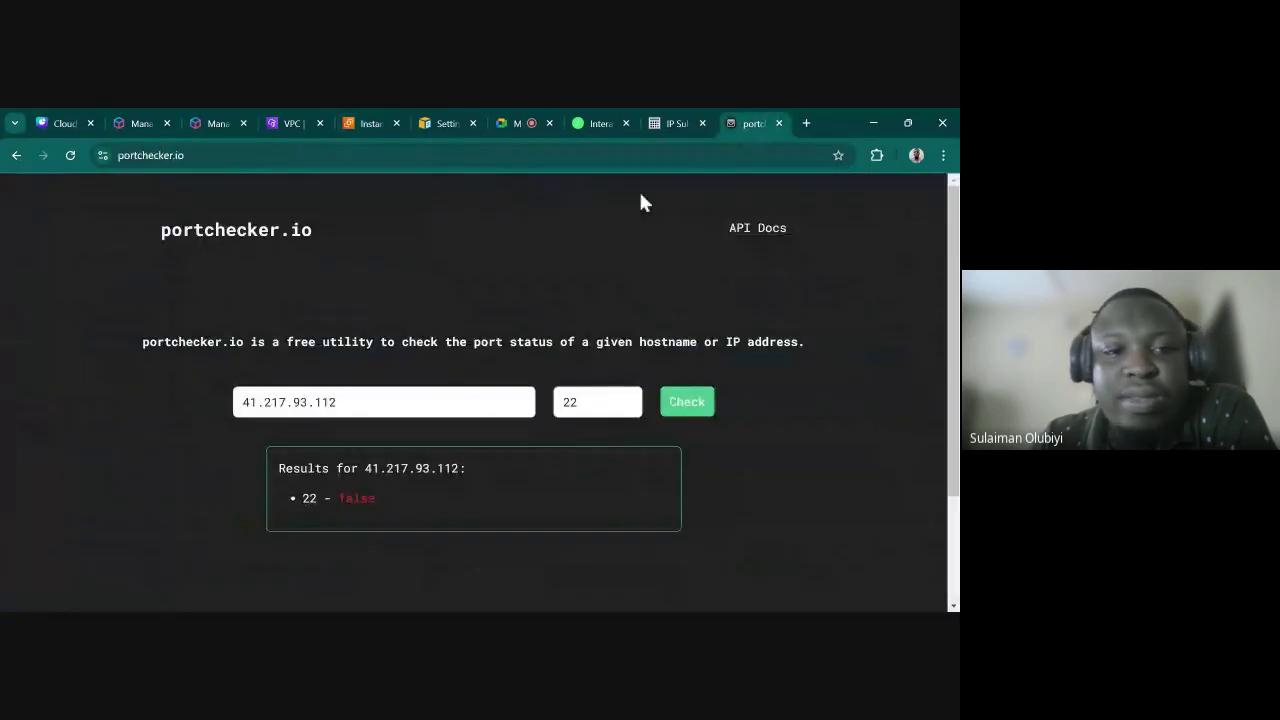
{"action": "left_click", "coordinate": [390, 402]}
{"action": "key", "text": "ctrl+a"}
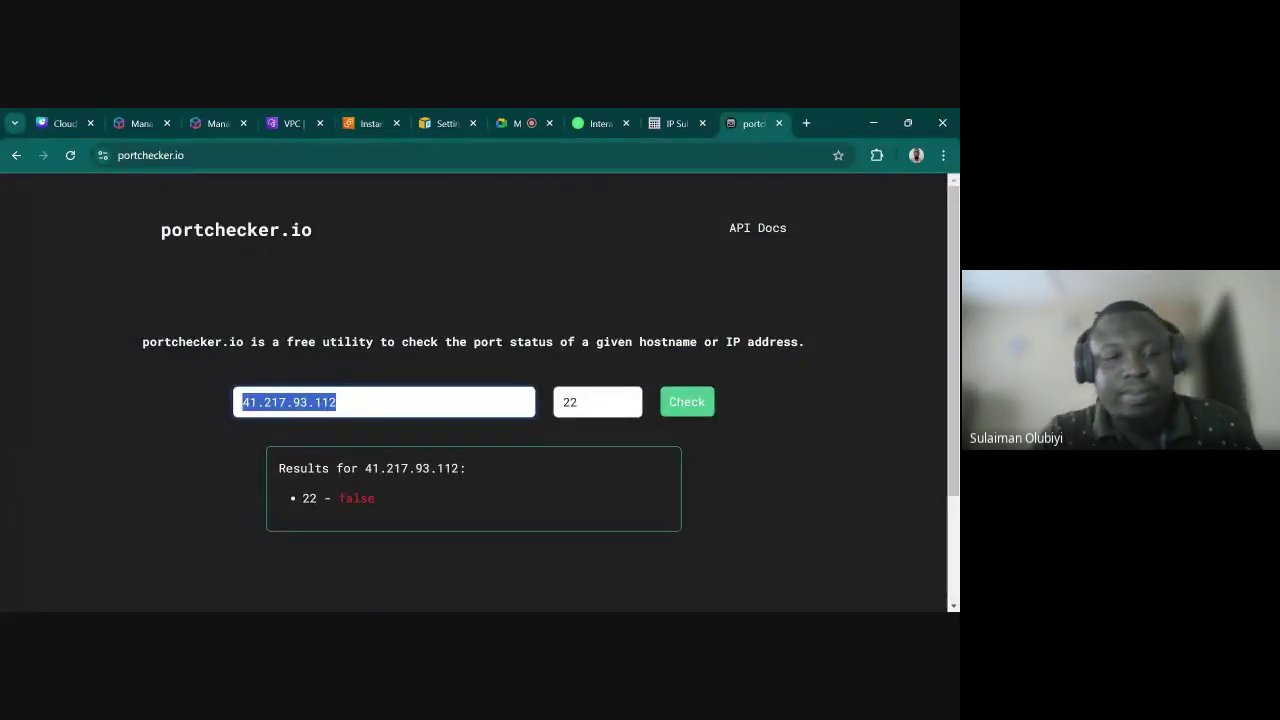
{"action": "key", "text": "ctrl+v"}
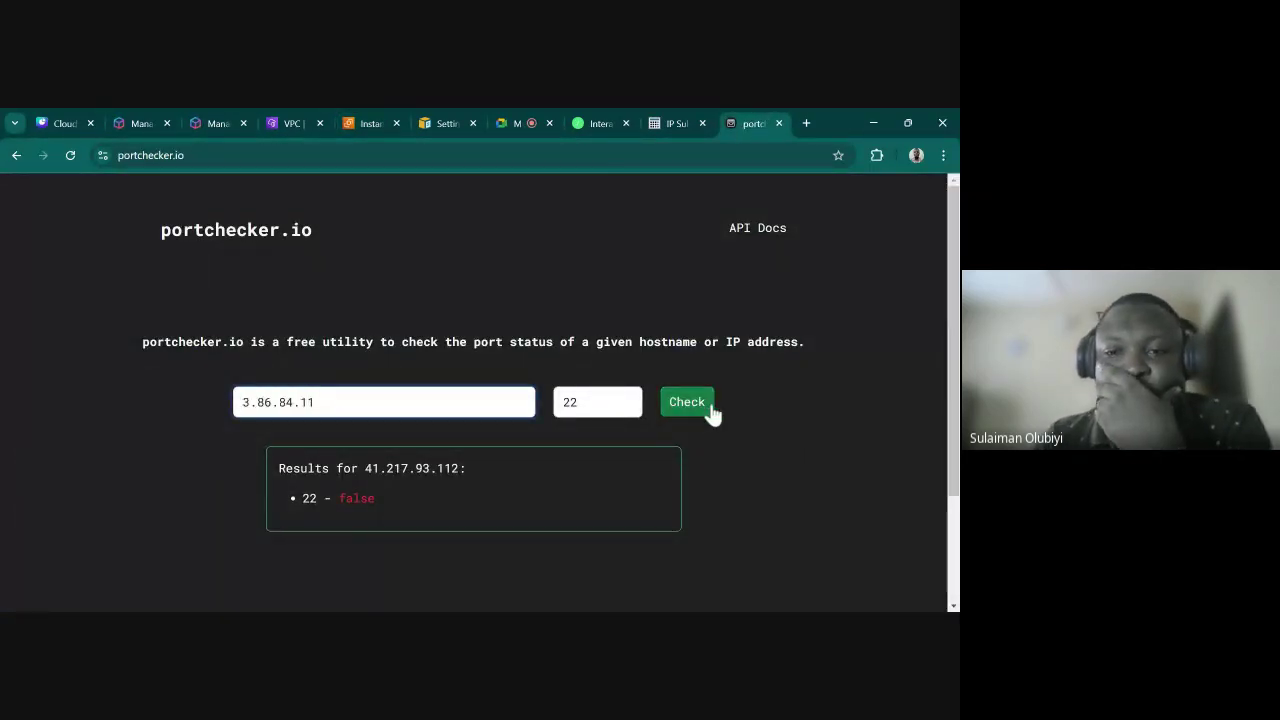
{"action": "left_click", "coordinate": [712, 413]}
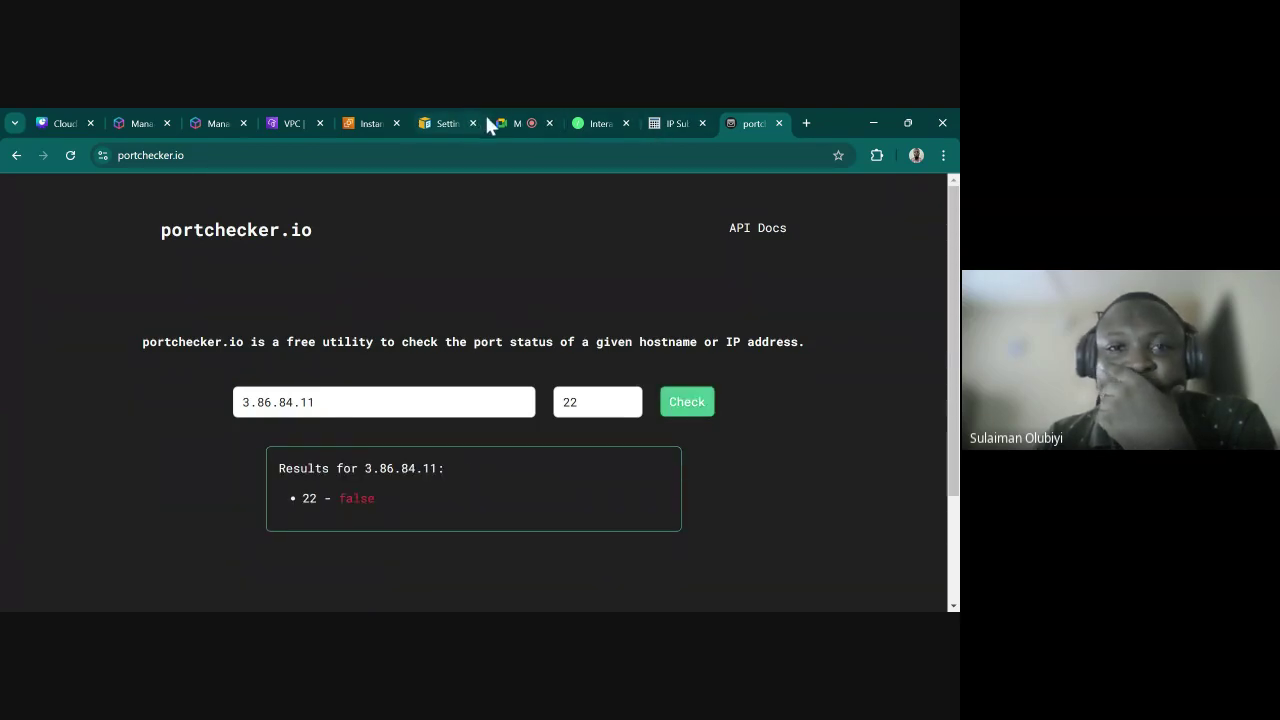
Refresh the EC2 Instances list until BASTION HOST shows 2/2 checks passed.
{"action": "left_click", "coordinate": [371, 122]}
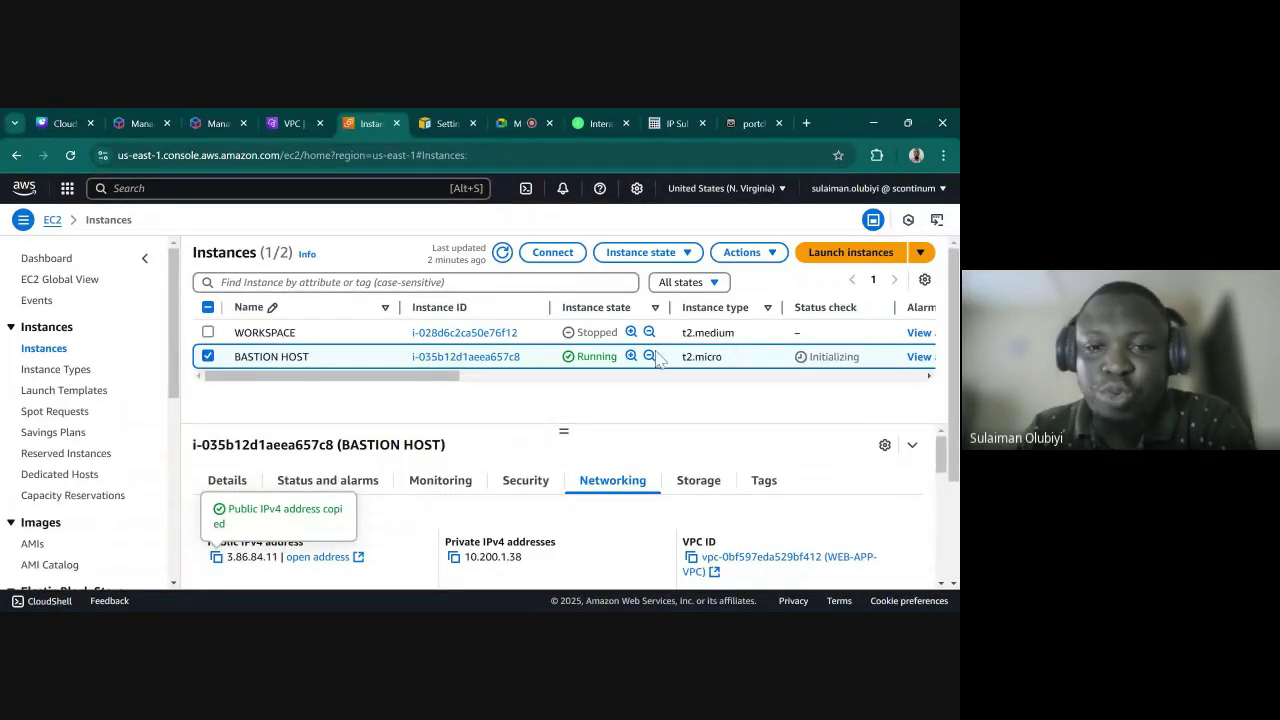
{"action": "left_click", "coordinate": [500, 253]}
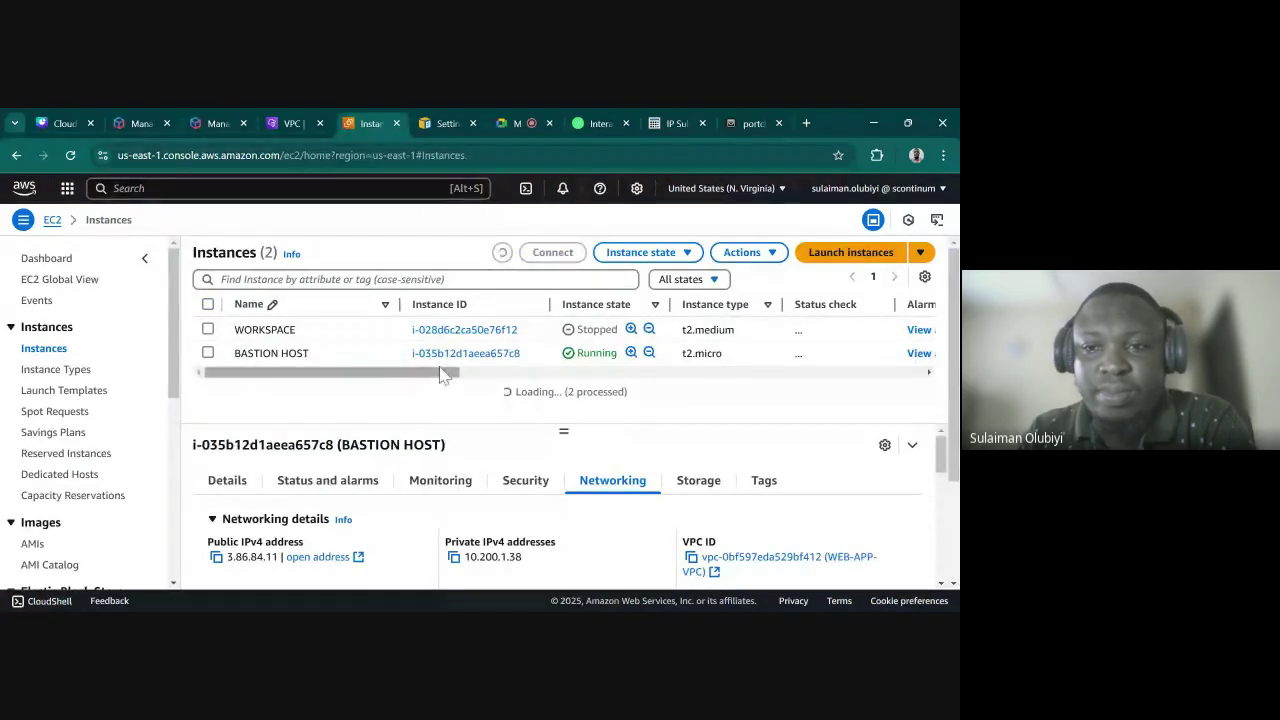
{"action": "left_click_drag", "start_coordinate": [443, 373], "coordinate": [240, 387]}
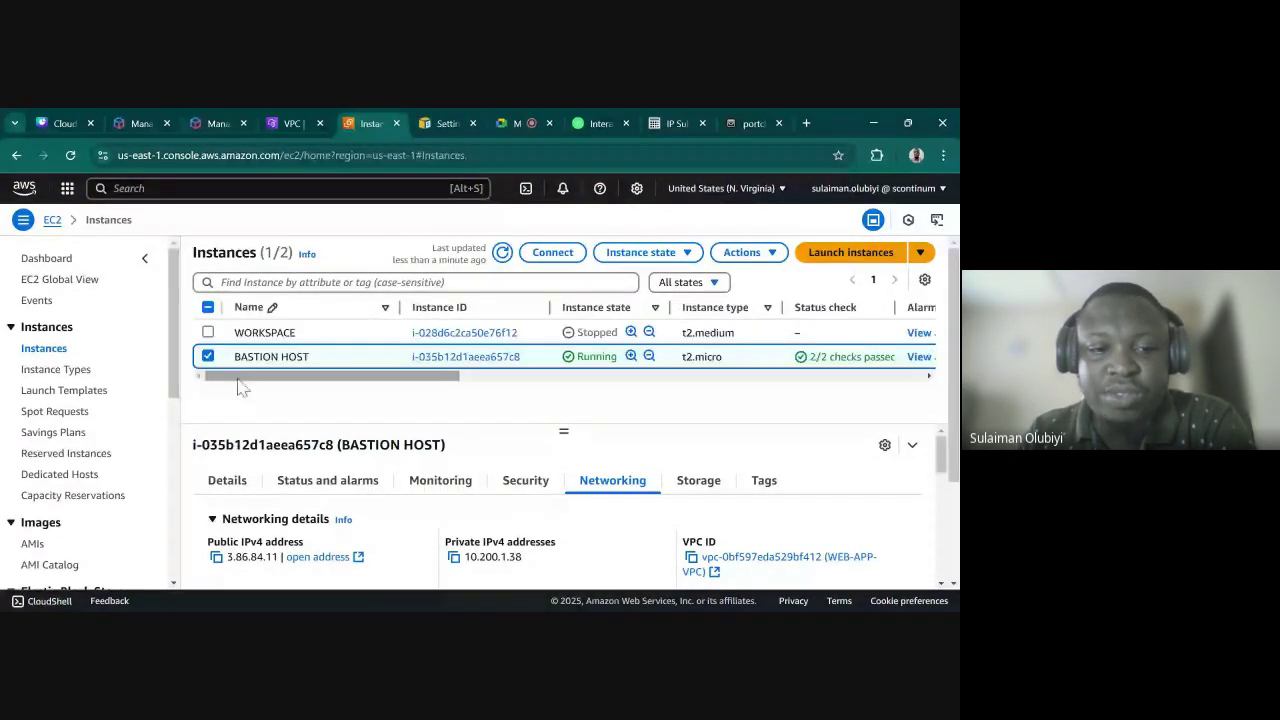
Rerun the portchecker.io port 22 check on 3.86.84.11, which still reports false.
{"action": "left_click", "coordinate": [745, 124]}
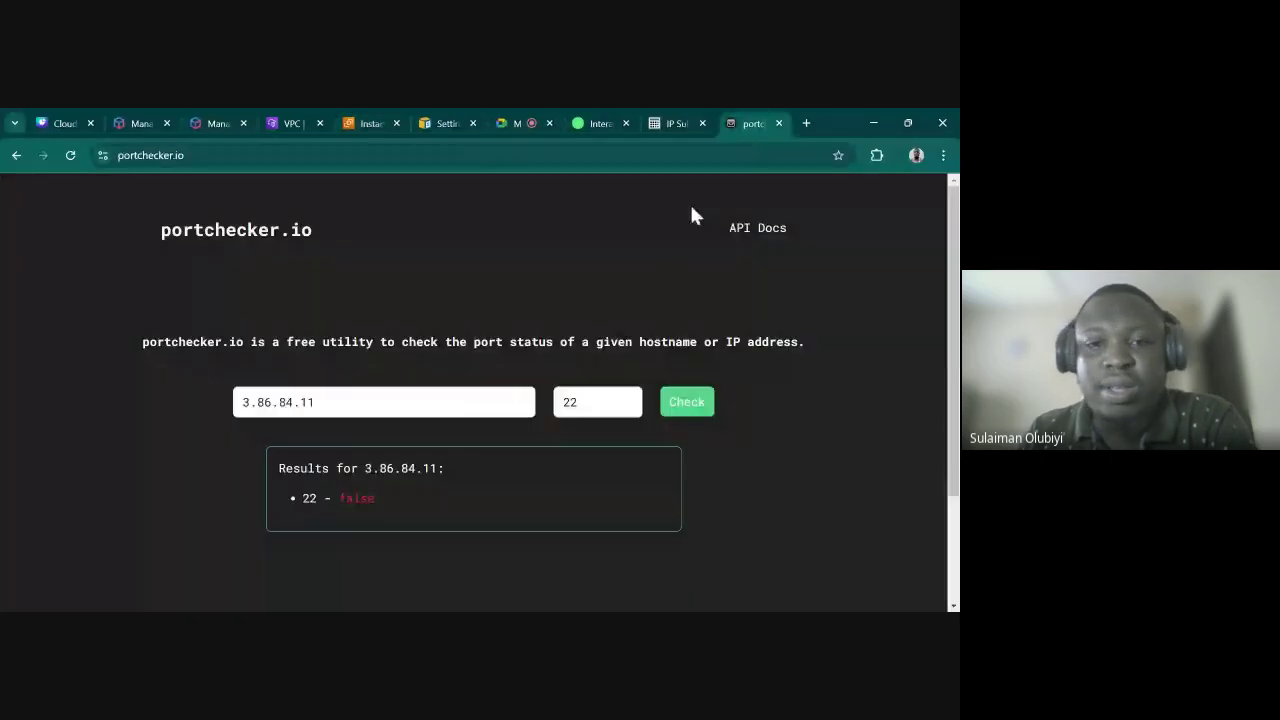
{"action": "left_click", "coordinate": [683, 403]}
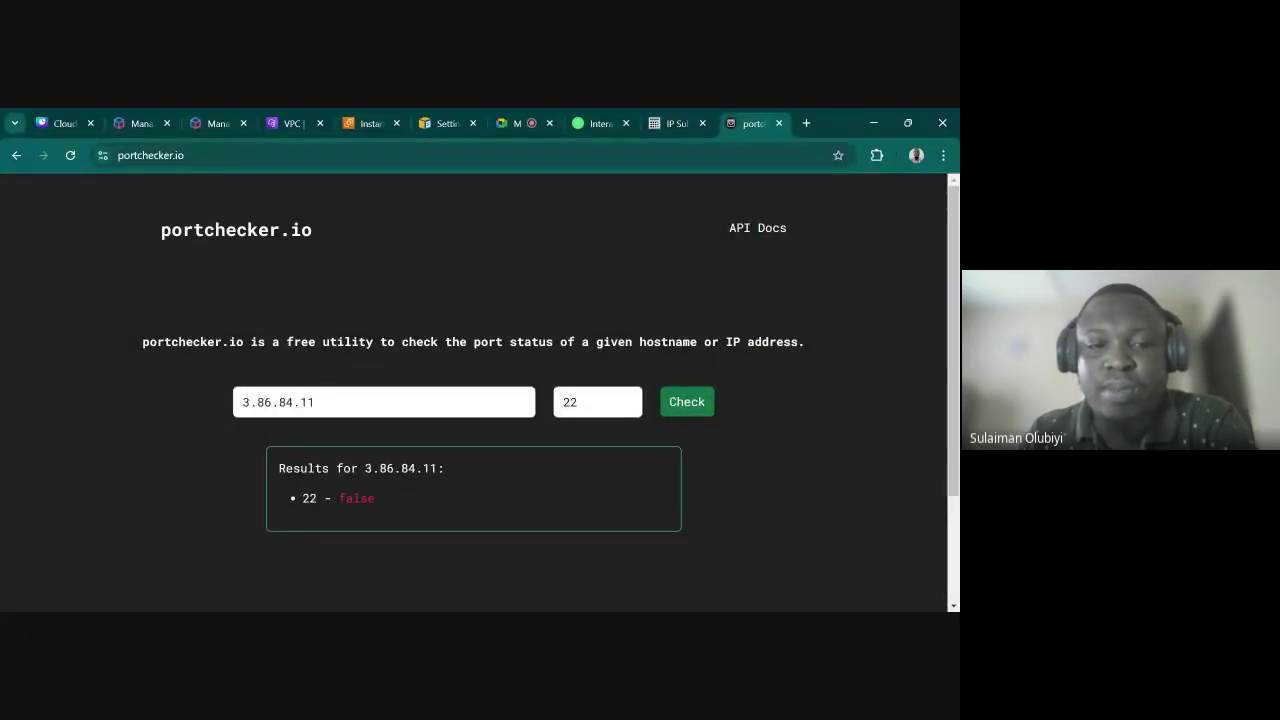
{"action": "left_click", "coordinate": [676, 403]}
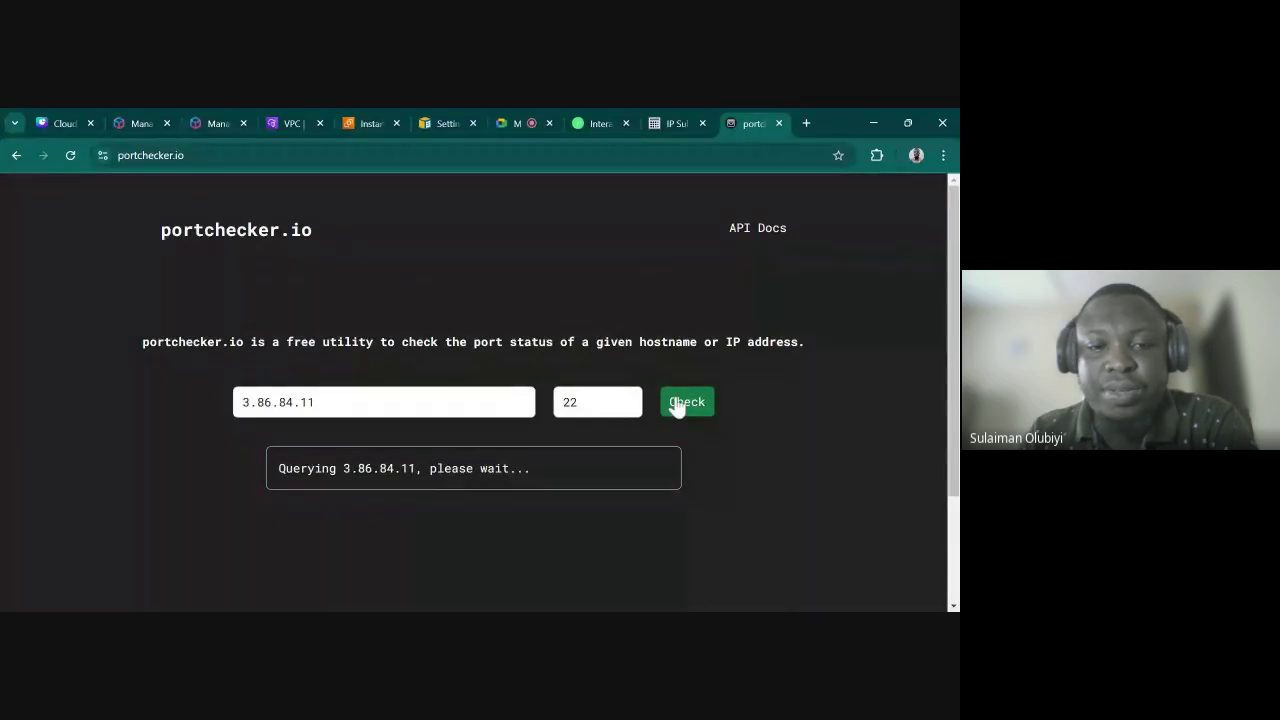
{"action": "left_click", "coordinate": [376, 408]}
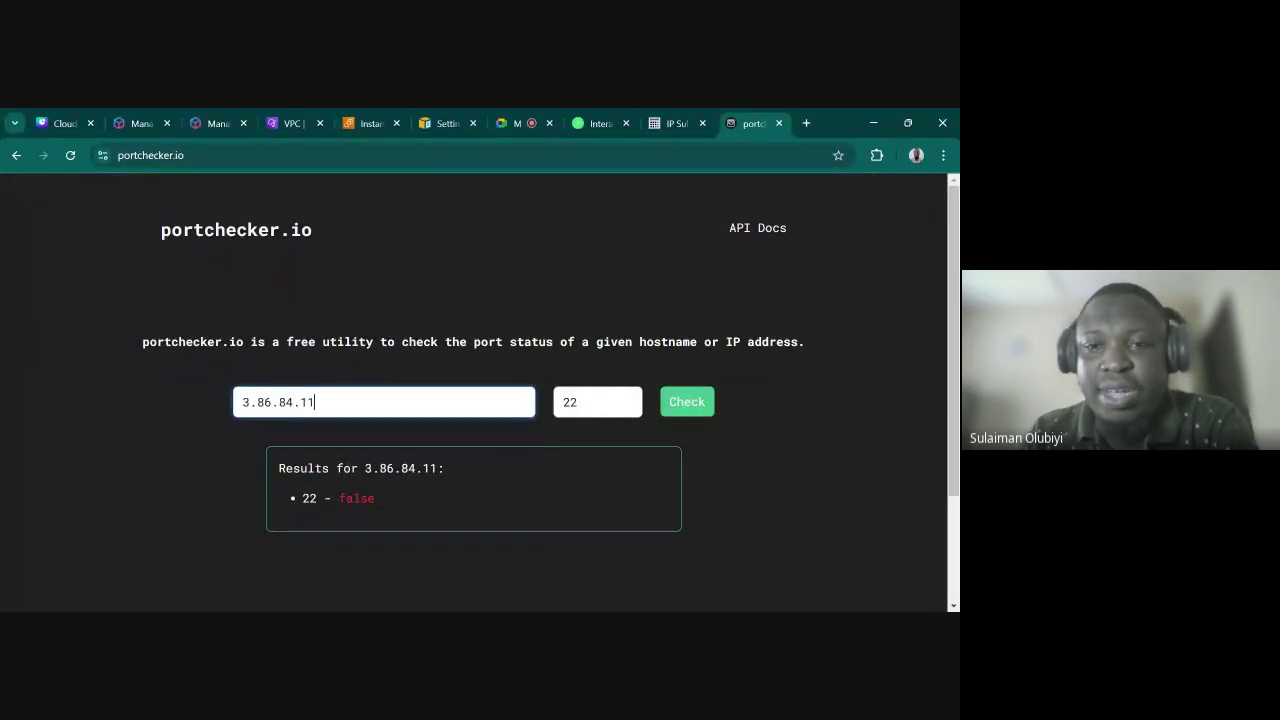
Switch to the Google Meet call and bring up its screen-sharing options.
{"action": "key", "text": "alt+Tab"}
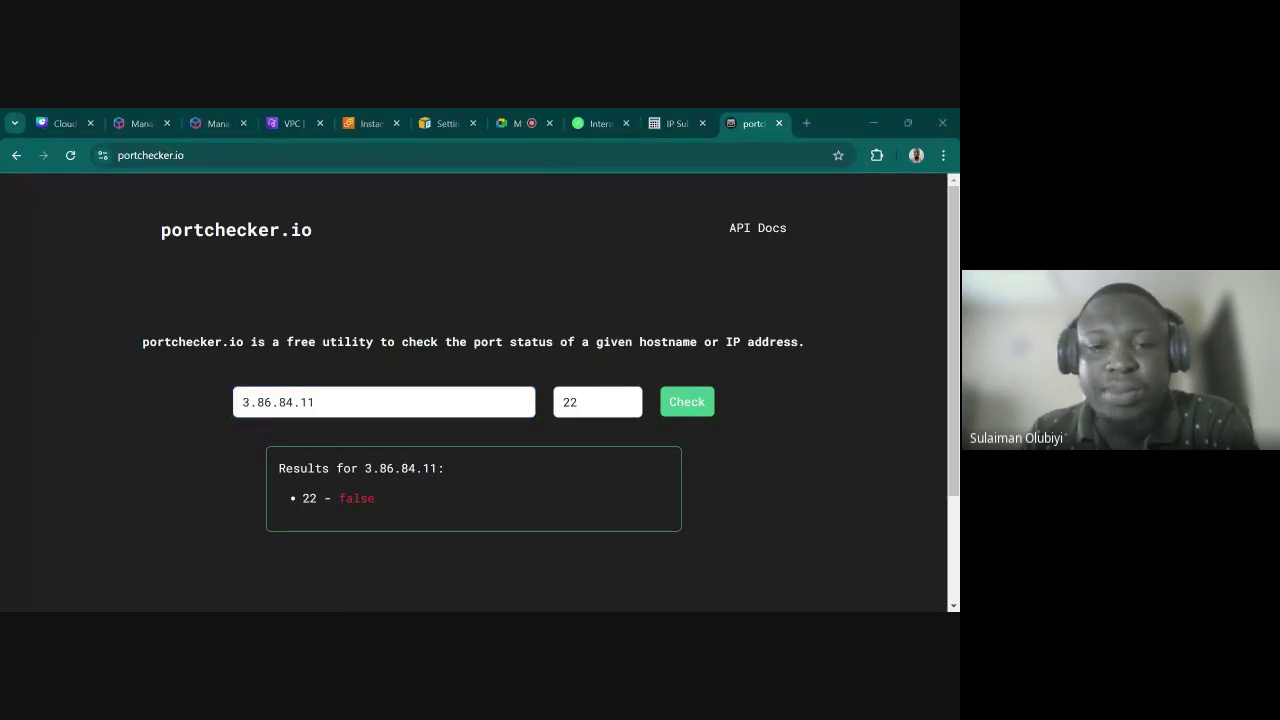
{"action": "left_click", "coordinate": [516, 124]}
{"action": "left_click", "coordinate": [540, 590]}
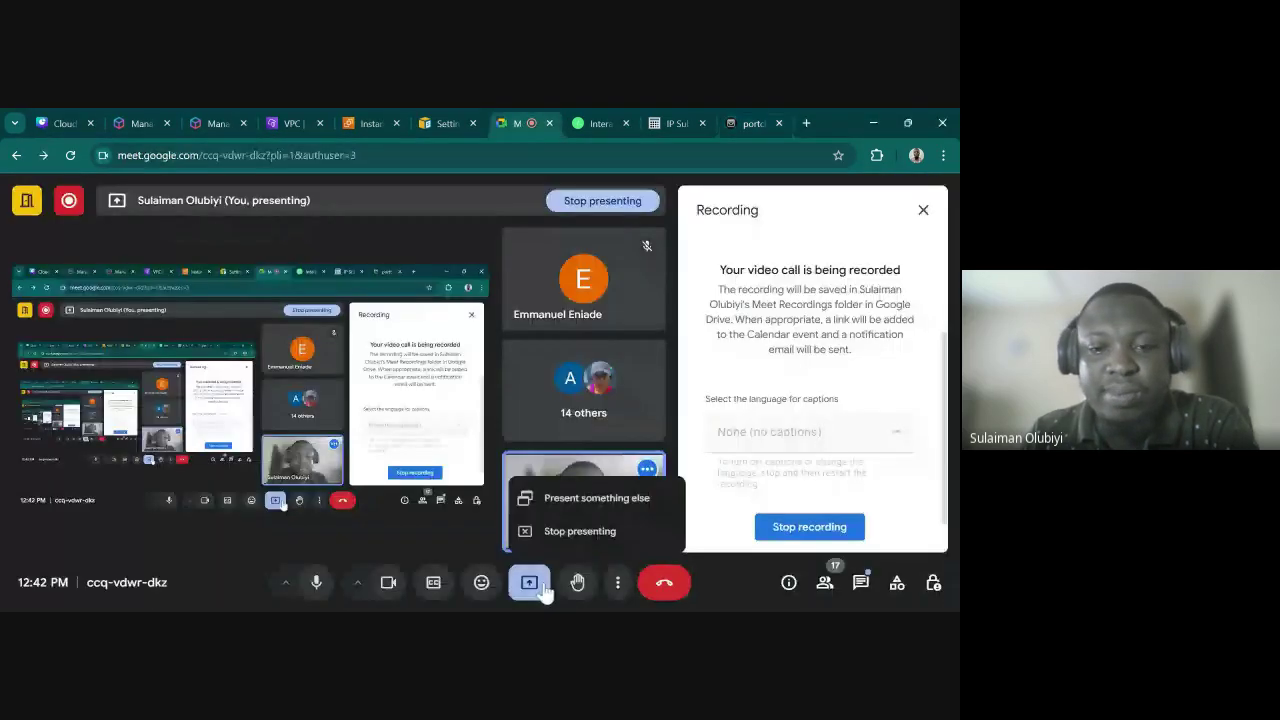
Browse the Chrome Tab, Window and Entire Screen choices in Meet's share picker.
{"action": "left_click", "coordinate": [585, 493]}
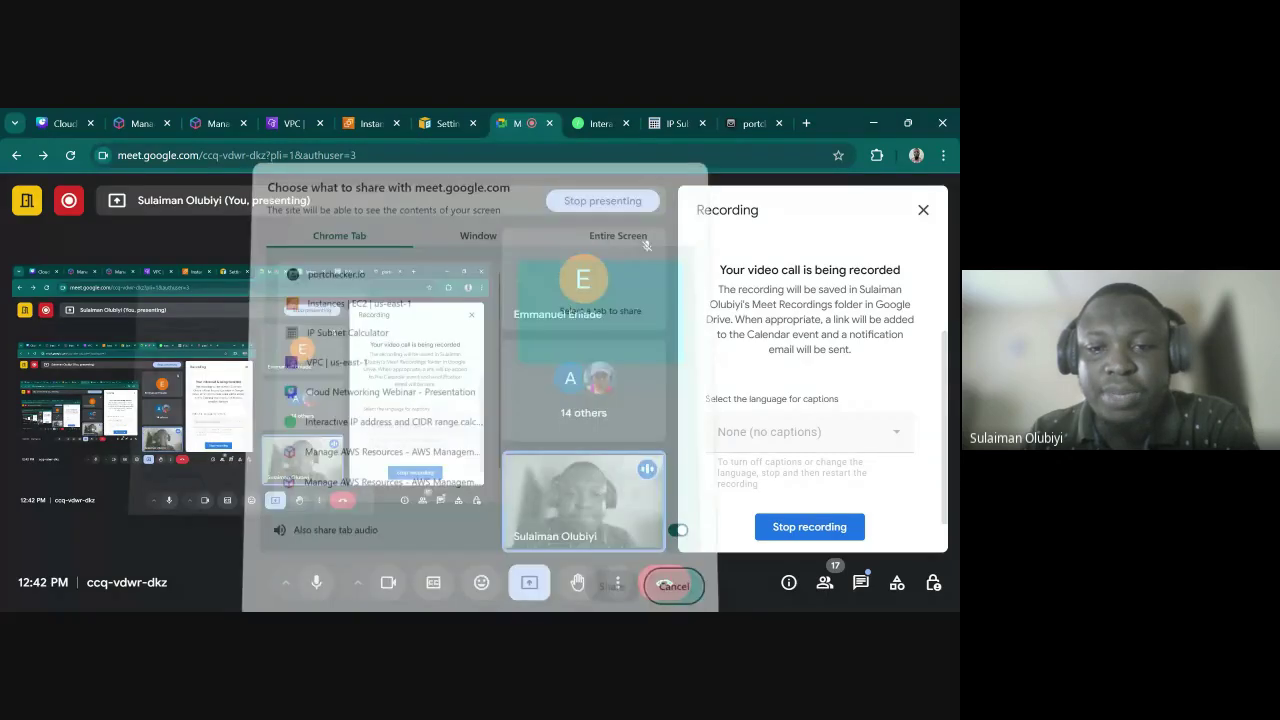
{"action": "left_click", "coordinate": [478, 242]}
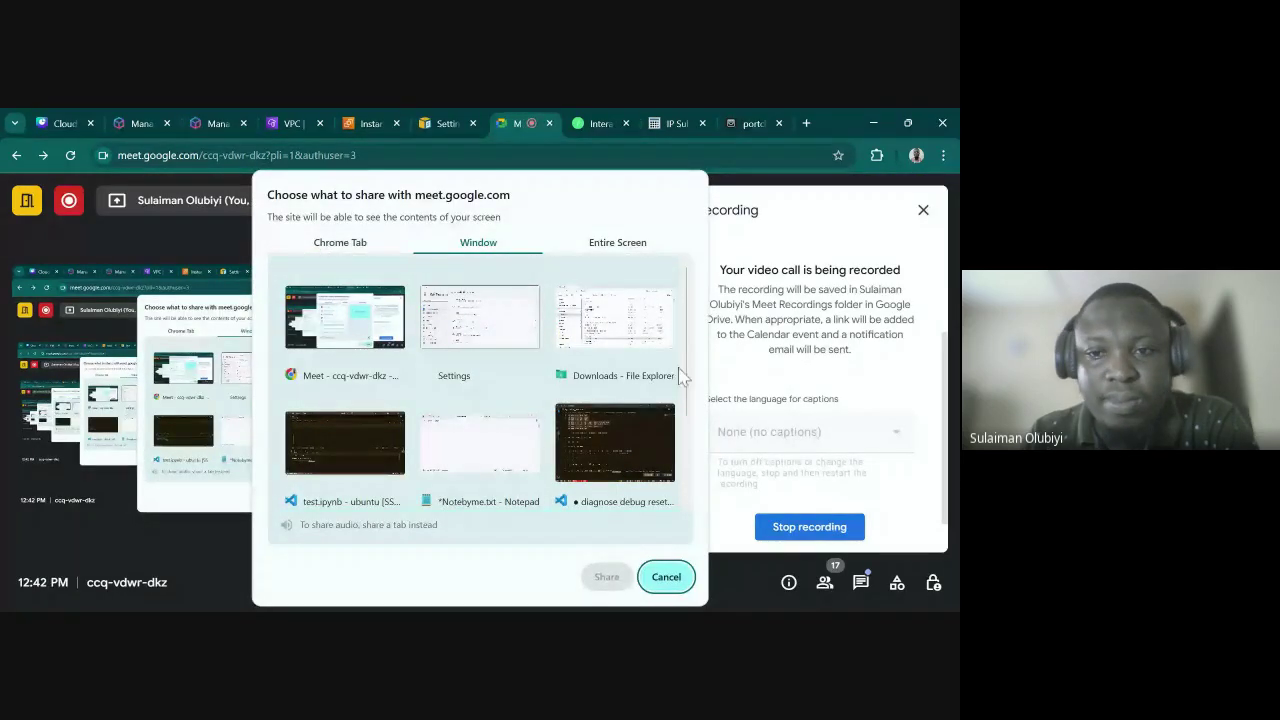
{"action": "scroll", "coordinate": [688, 410], "scroll_direction": "down", "scroll_amount": 3}
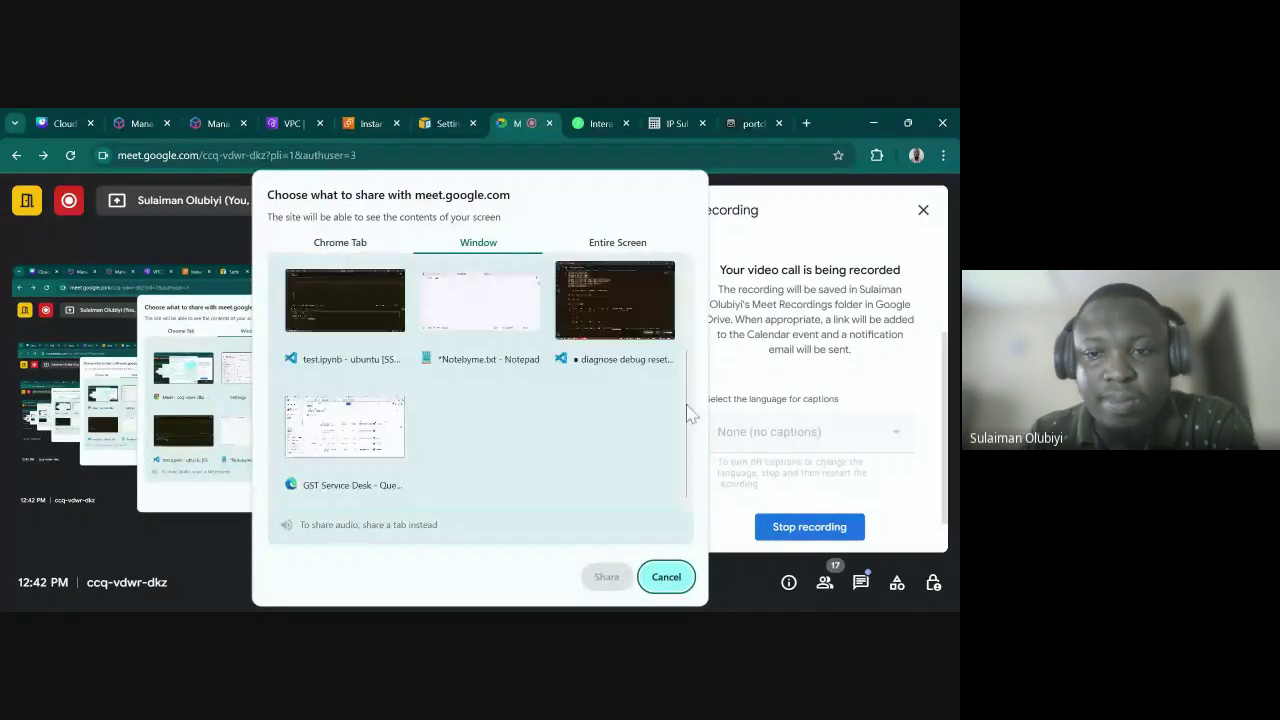
{"action": "left_click", "coordinate": [327, 248]}
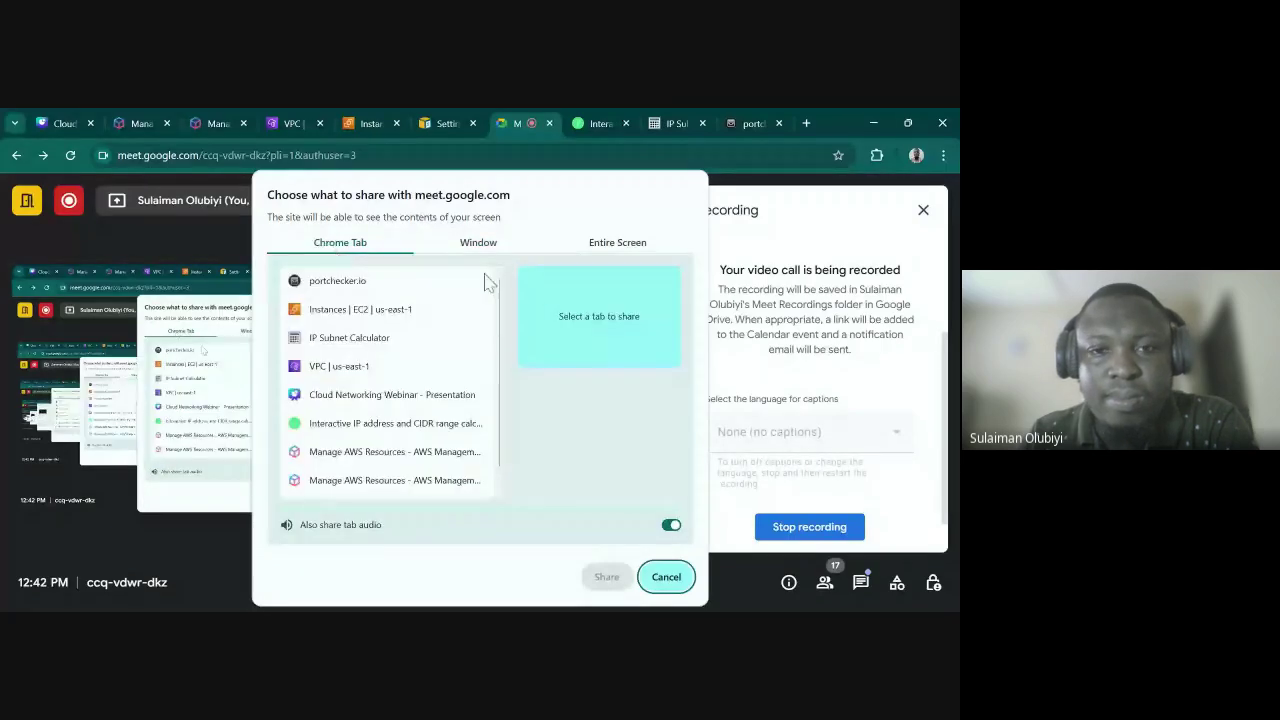
{"action": "left_click", "coordinate": [477, 245]}
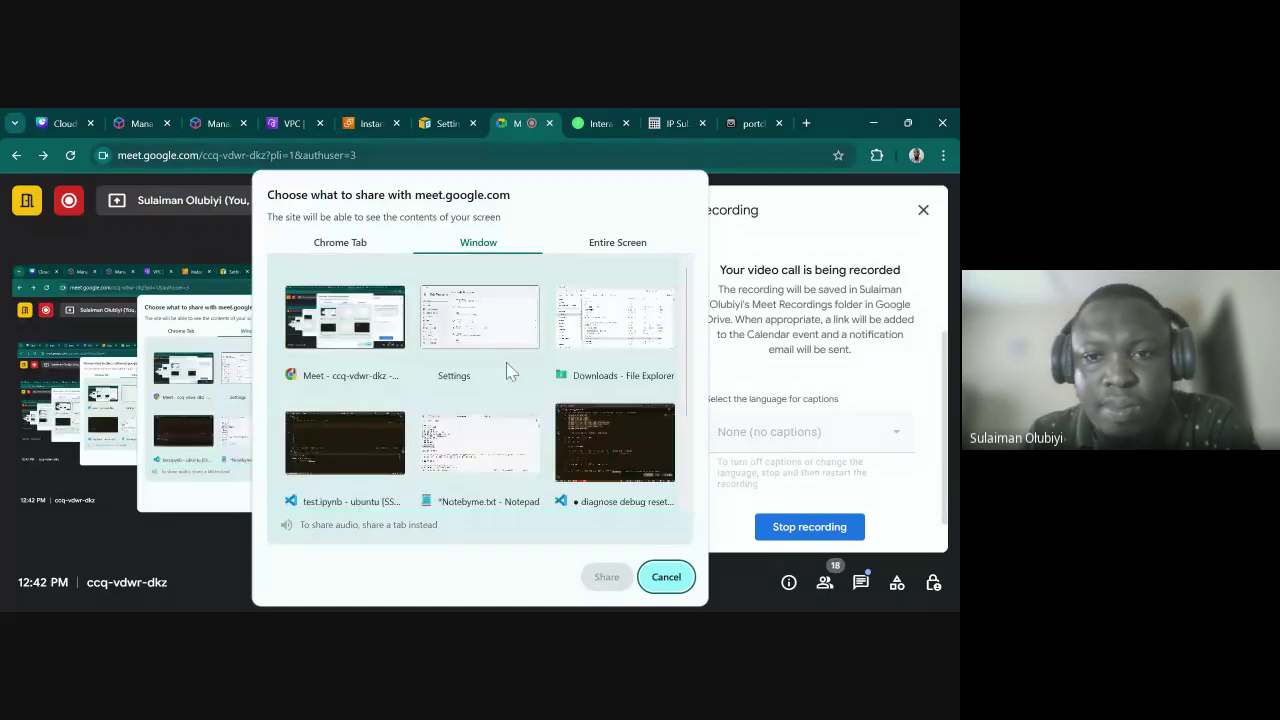
{"action": "left_click", "coordinate": [617, 245]}
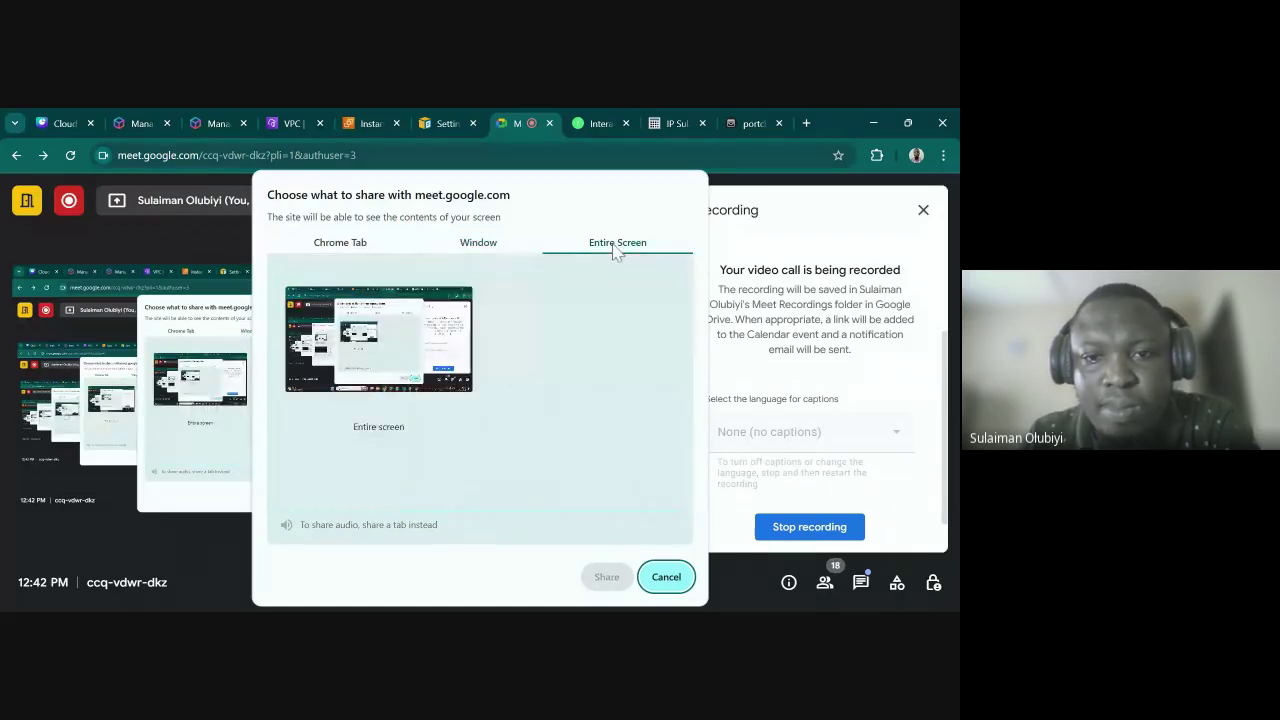
{"action": "left_click", "coordinate": [520, 248]}
{"action": "left_click", "coordinate": [372, 244]}
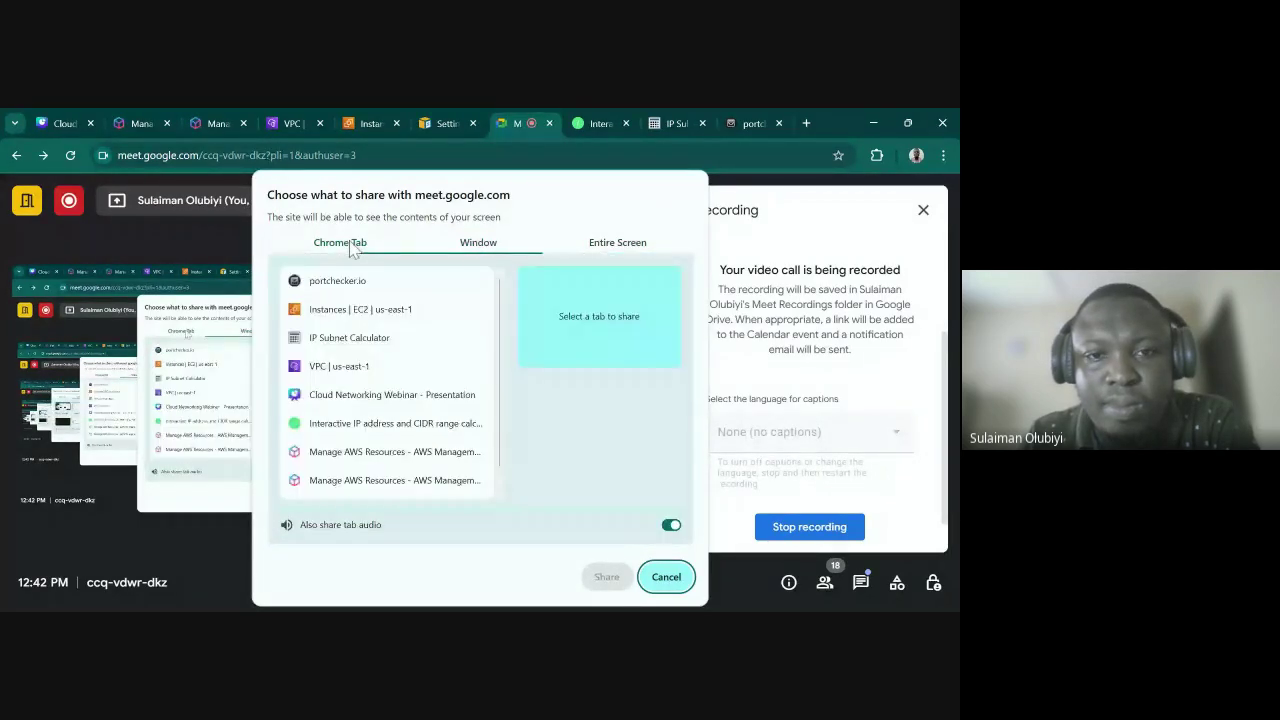
{"action": "scroll", "coordinate": [420, 332], "scroll_direction": "down", "scroll_amount": 1}
{"action": "left_click", "coordinate": [504, 246]}
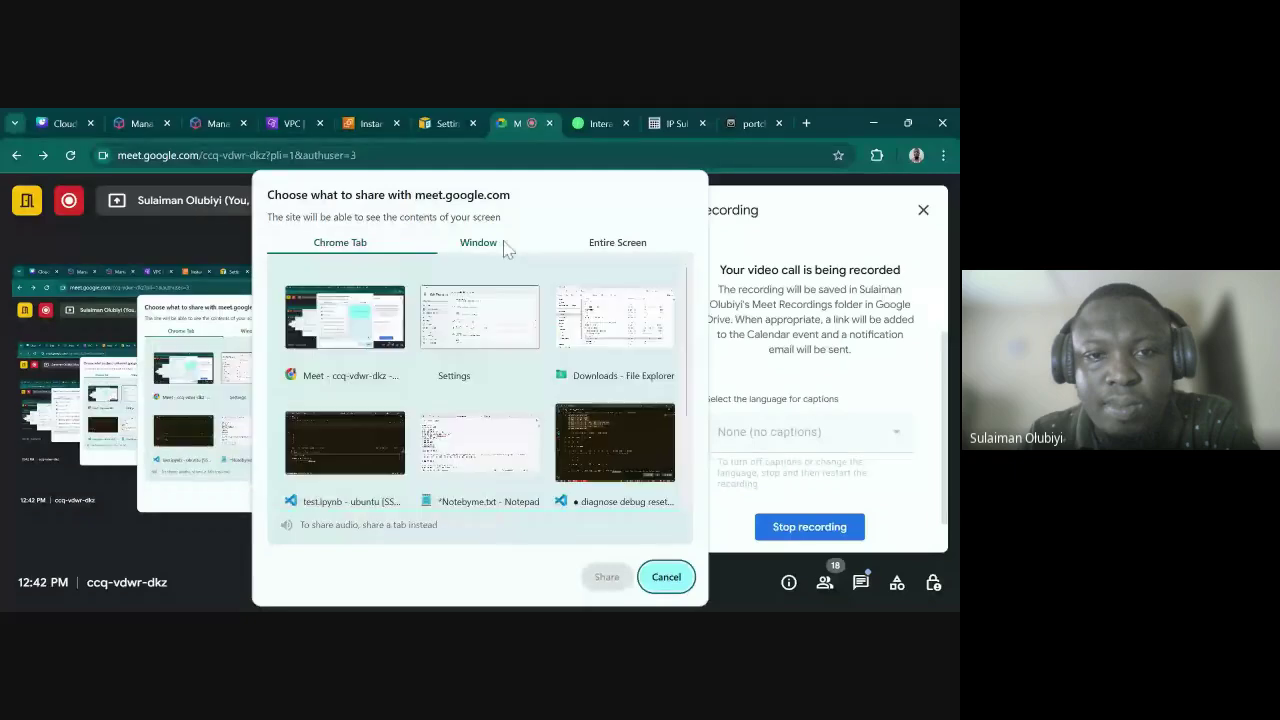
{"action": "scroll", "coordinate": [480, 400], "scroll_direction": "down", "scroll_amount": 2}
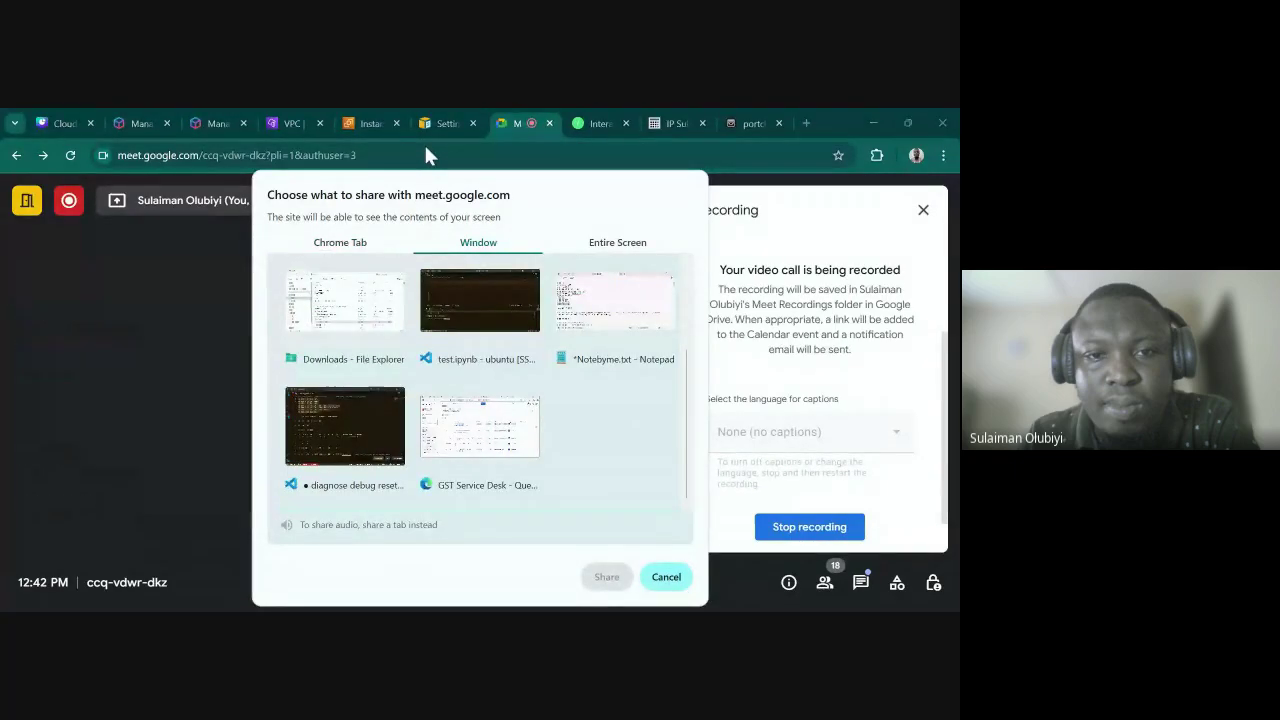
Select the Entire Screen thumbnail and share it to the meeting.
{"action": "key", "text": "alt+Tab"}
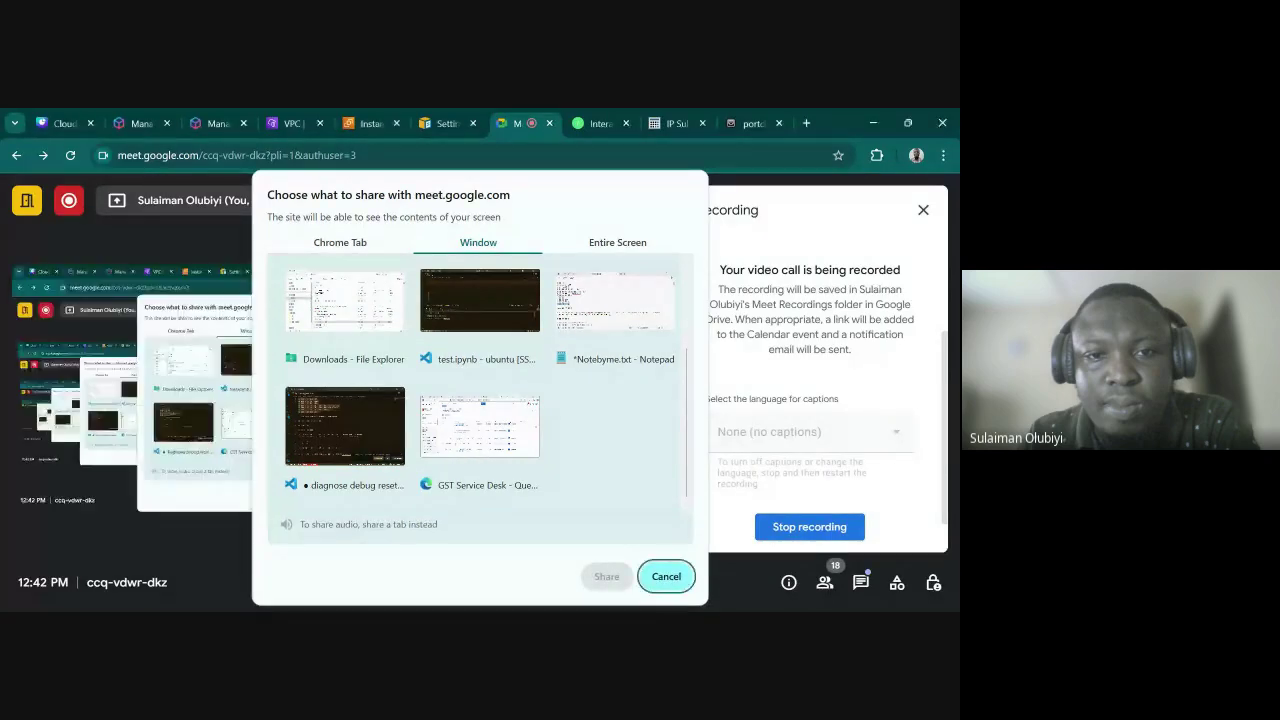
{"action": "left_click", "coordinate": [606, 244]}
{"action": "left_click", "coordinate": [466, 245]}
{"action": "left_click", "coordinate": [617, 248]}
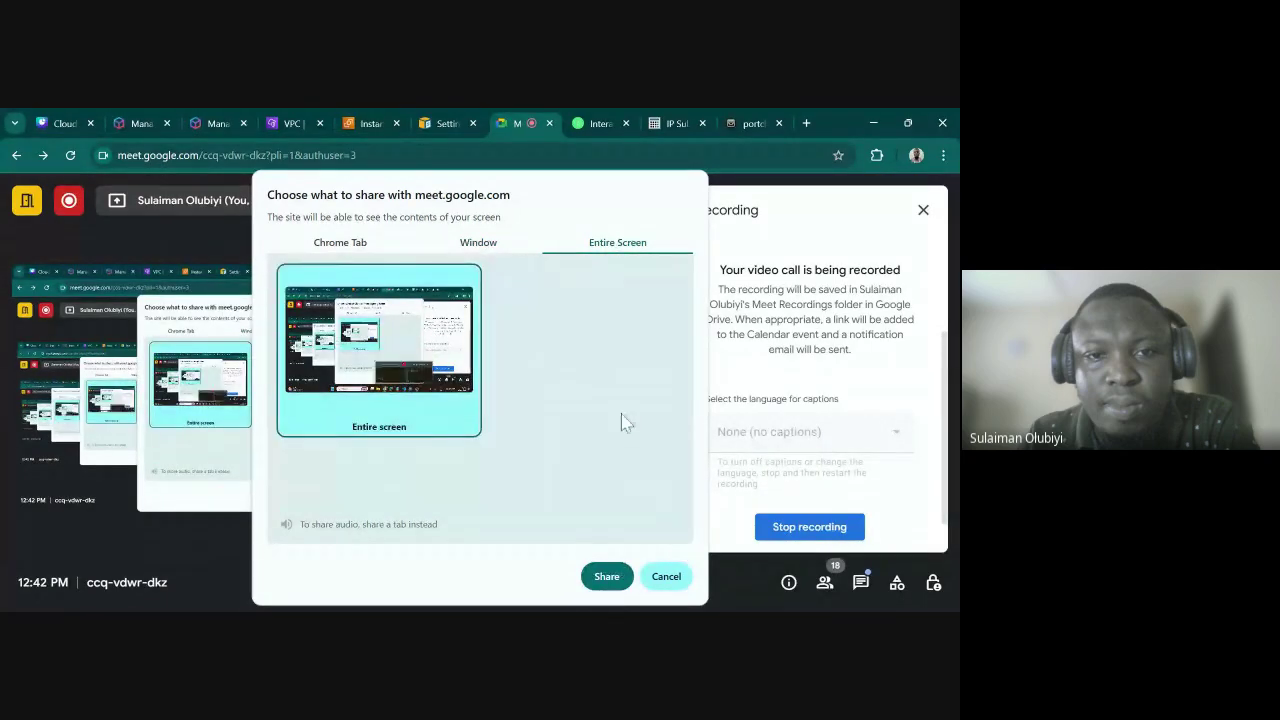
{"action": "left_click", "coordinate": [598, 576]}
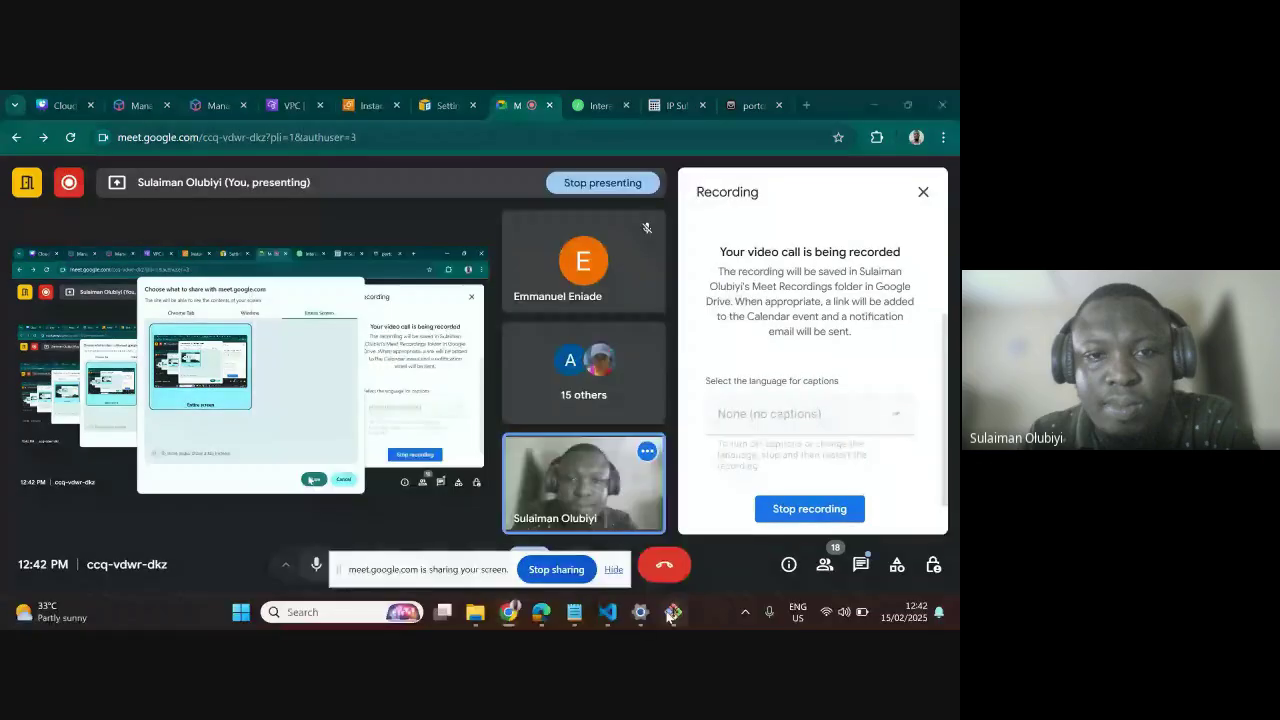
In a cleared Git Bash, start the command ssh -i scontinum.pem for the bastion.
{"action": "key", "text": "alt+Tab"}
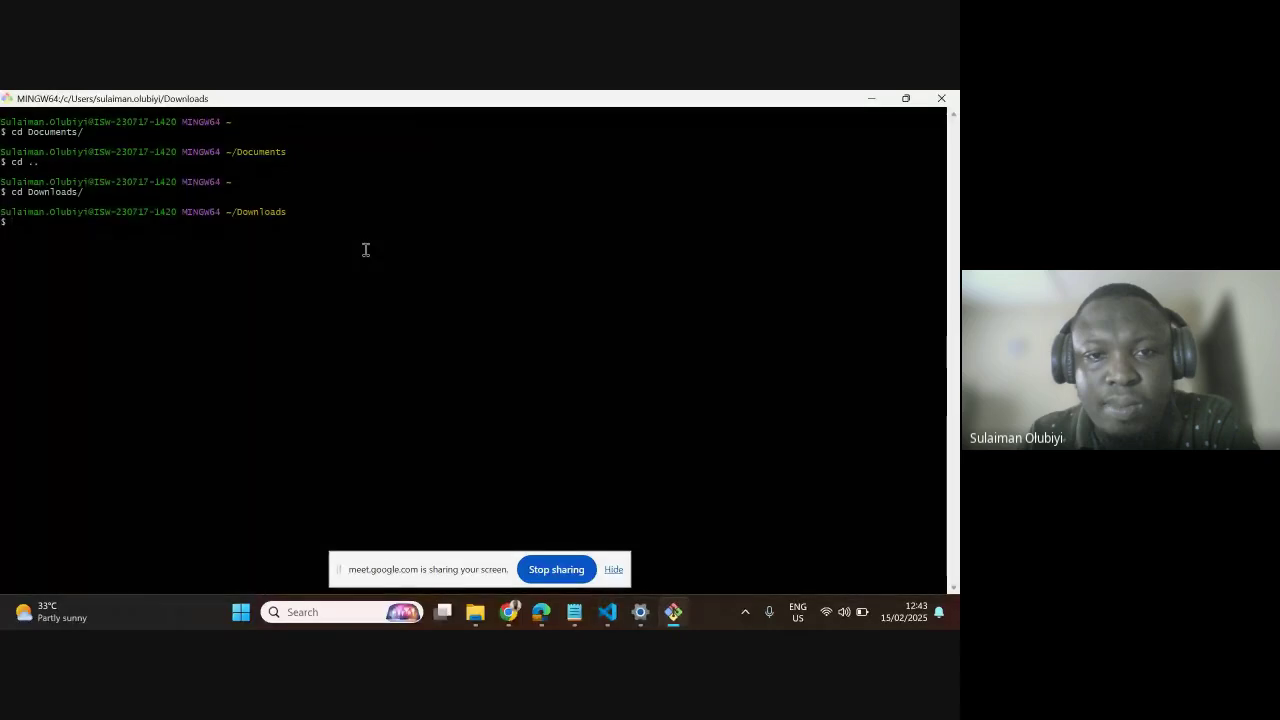
{"action": "key", "text": "ctrl+l"}
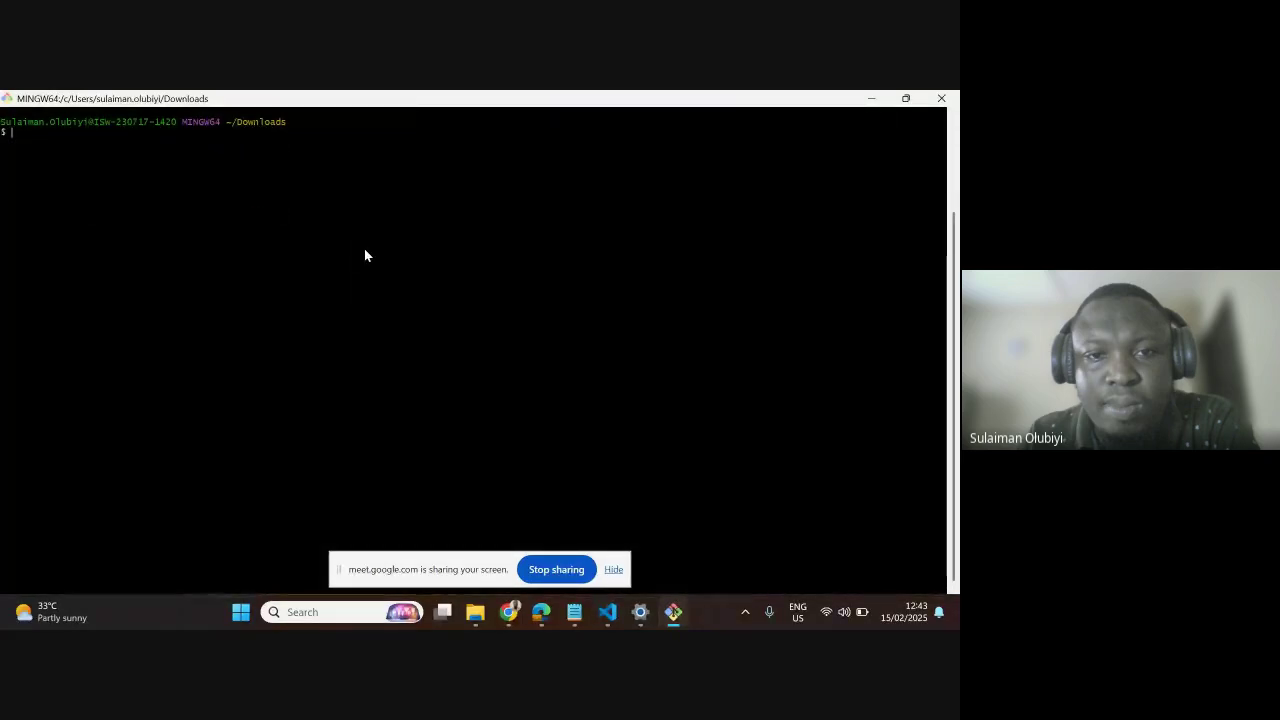
{"action": "key", "text": "Up"}
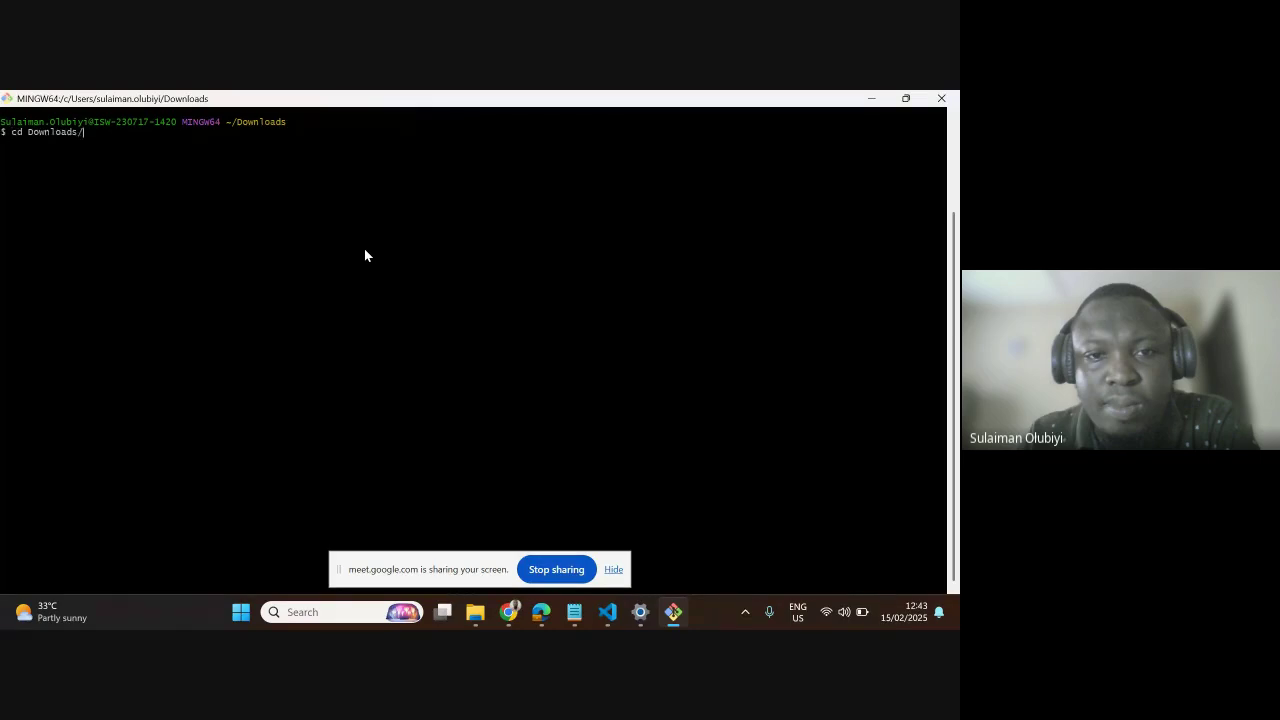
{"action": "key", "text": "Up"}
{"action": "key", "text": "Down"}
{"action": "key", "text": "Down"}
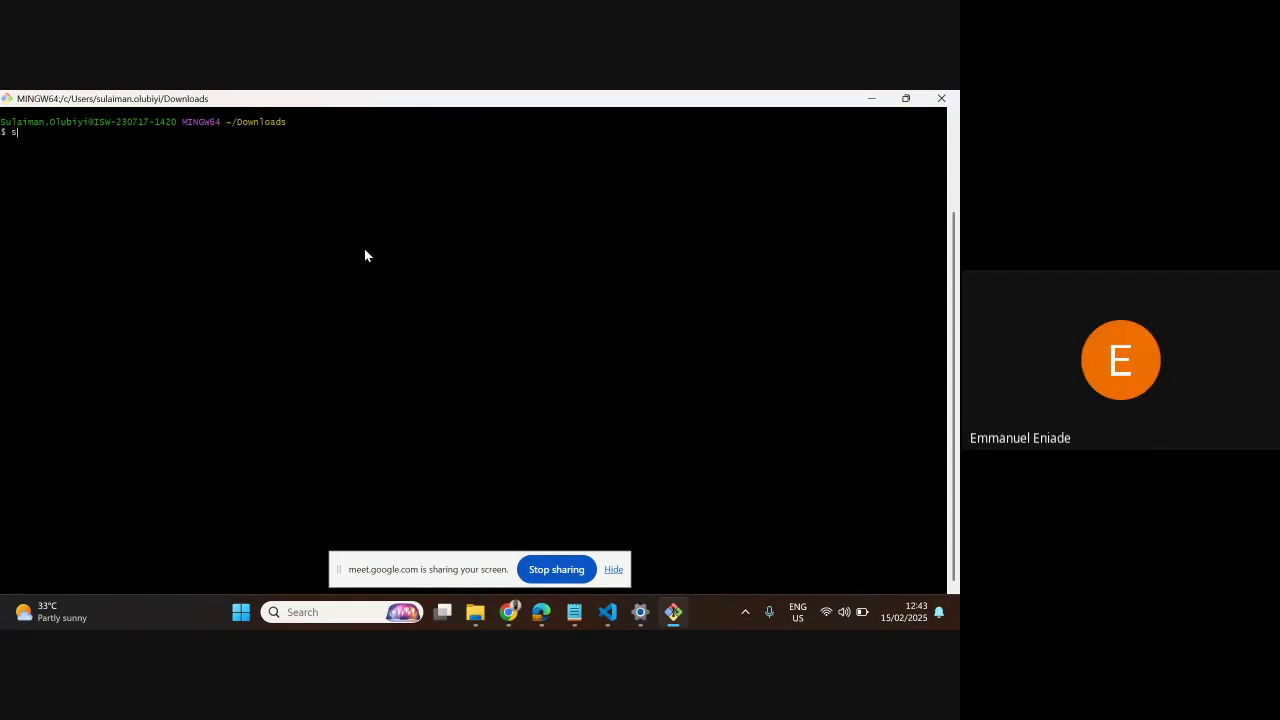
{"action": "type", "text": "ssh -i"}
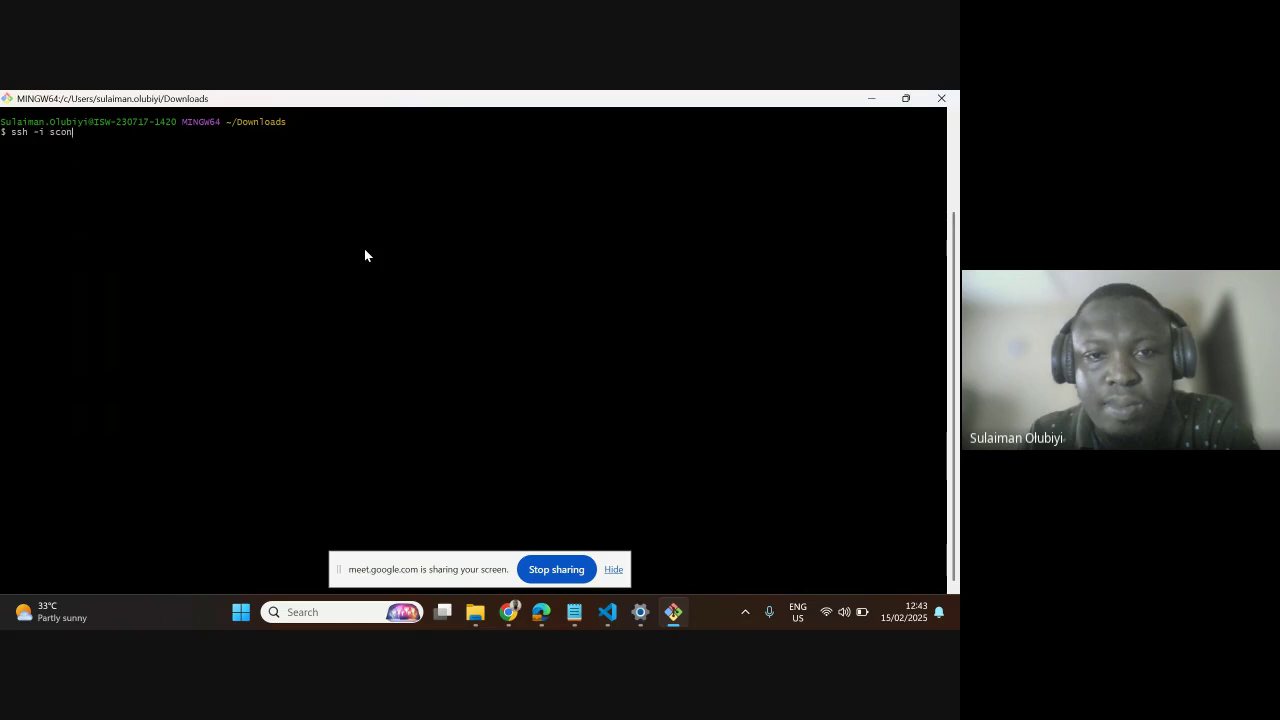
{"action": "type", "text": " scon"}
{"action": "key", "text": "Tab"}
Paste 3.86.84.11 to connect as ubuntu, accept the host key with yes, and clear the screen.
{"action": "right_click", "coordinate": [282, 228]}
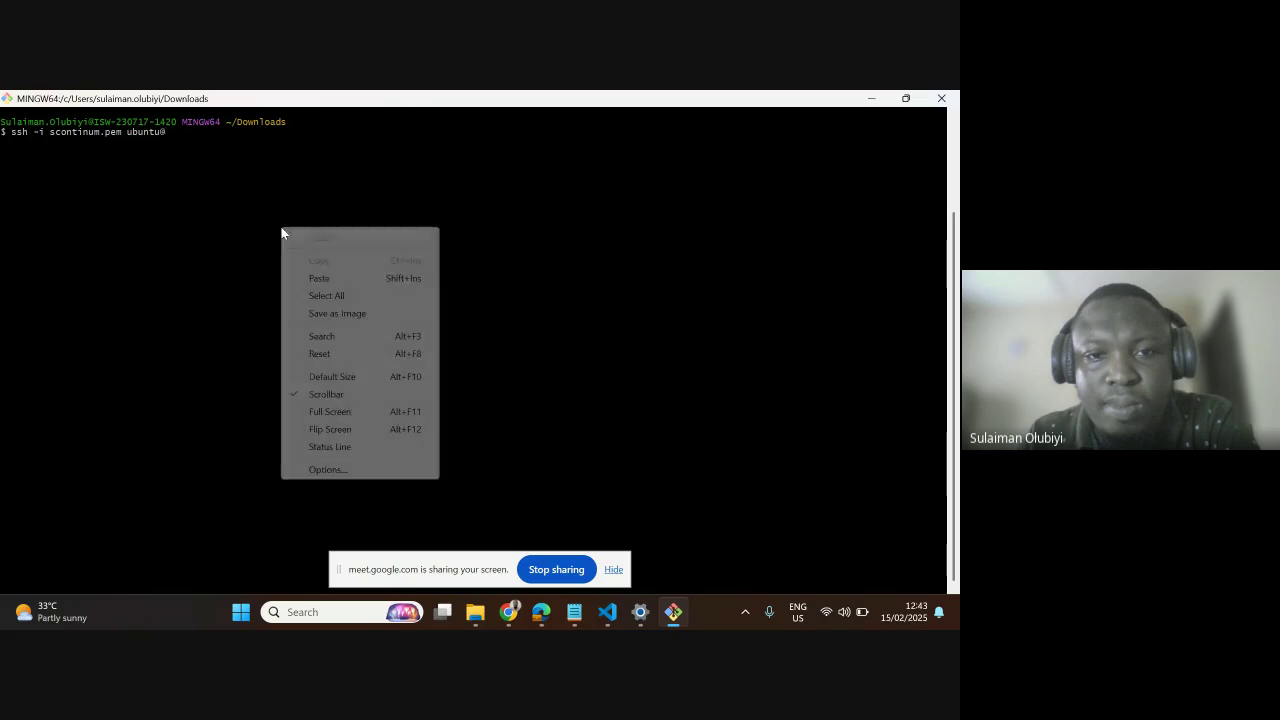
{"action": "left_click", "coordinate": [357, 281]}
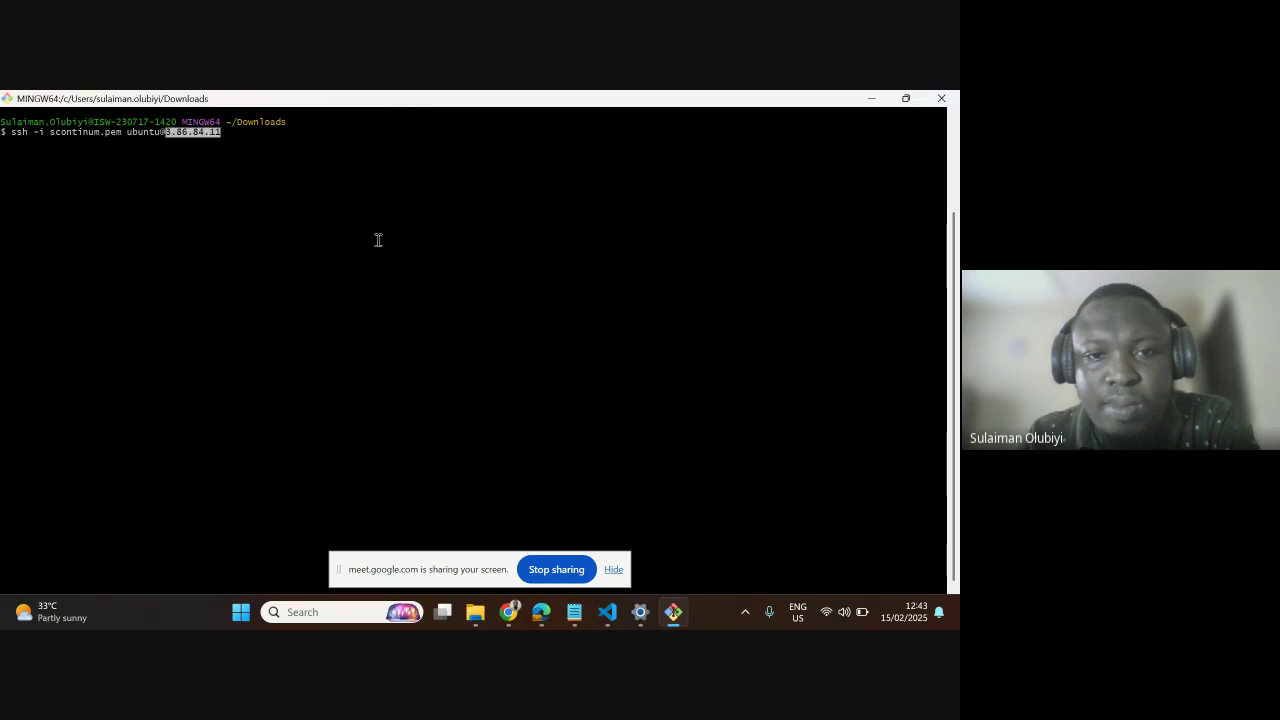
{"action": "key", "text": "Return"}
{"action": "type", "text": "yes"}
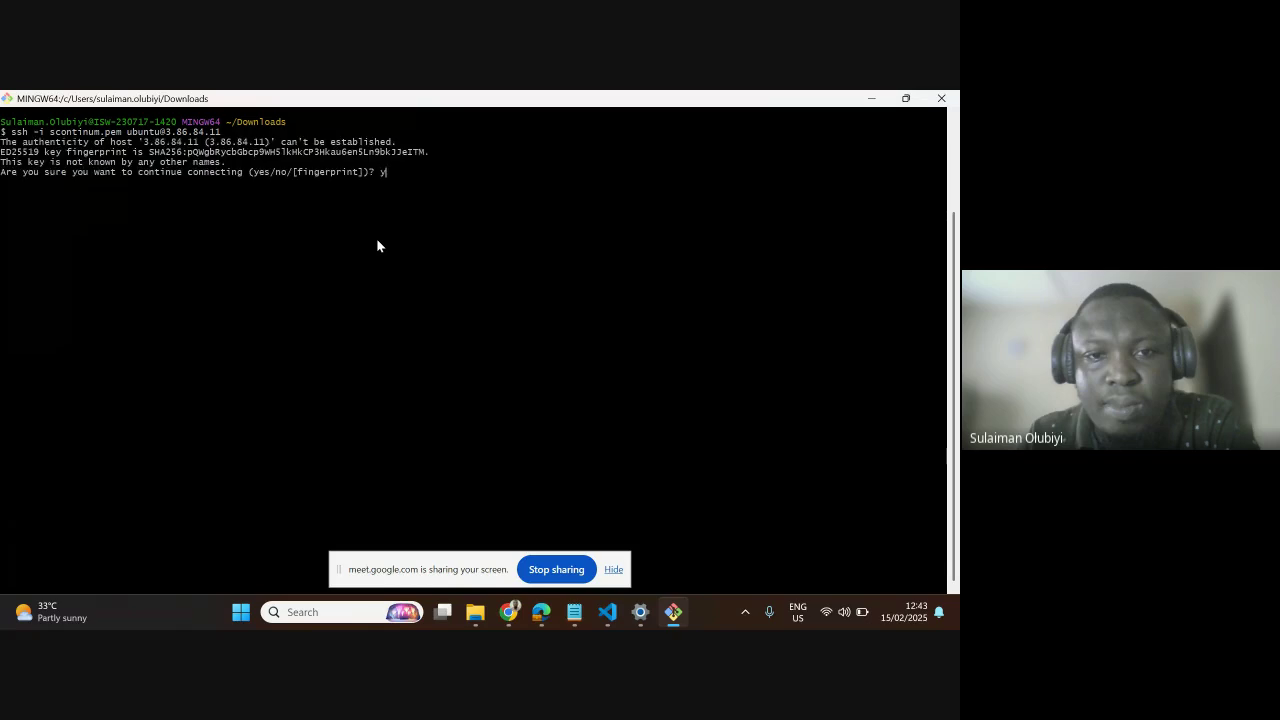
{"action": "key", "text": "Return"}
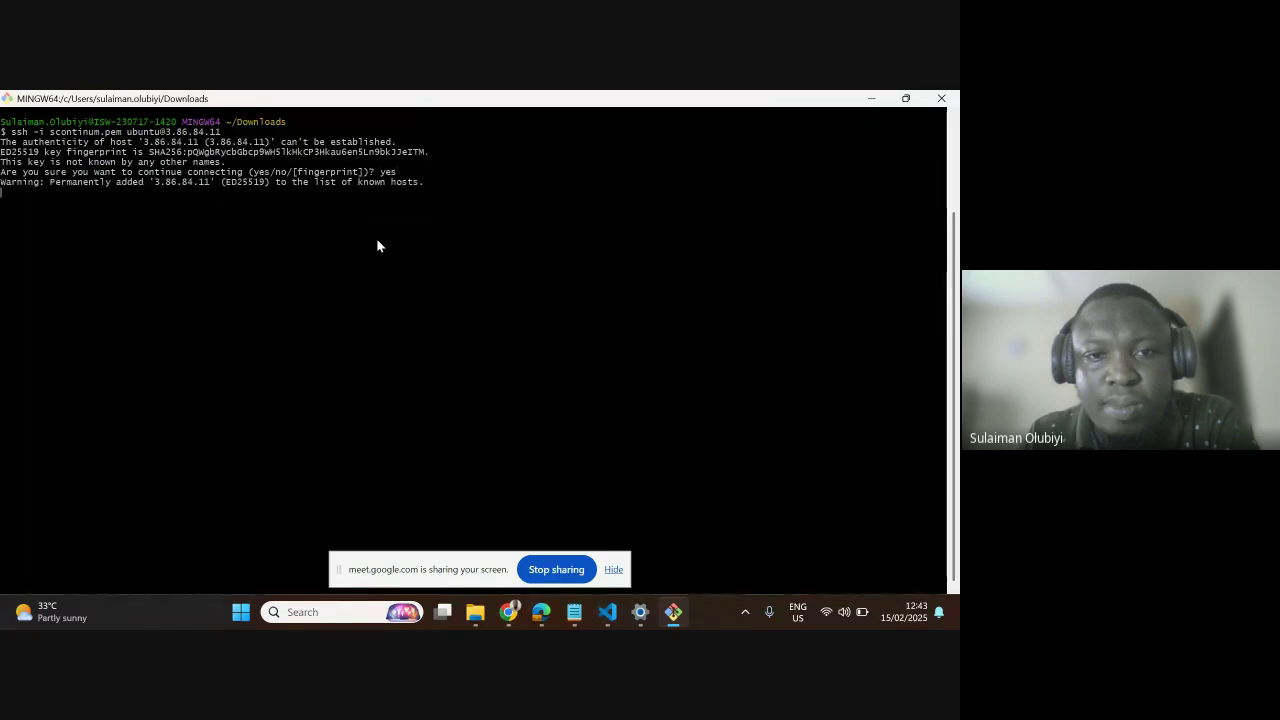
{"action": "key", "text": "Return"}
{"action": "key", "text": "Return"}
{"action": "key", "text": "Return"}
{"action": "key", "text": "Return"}
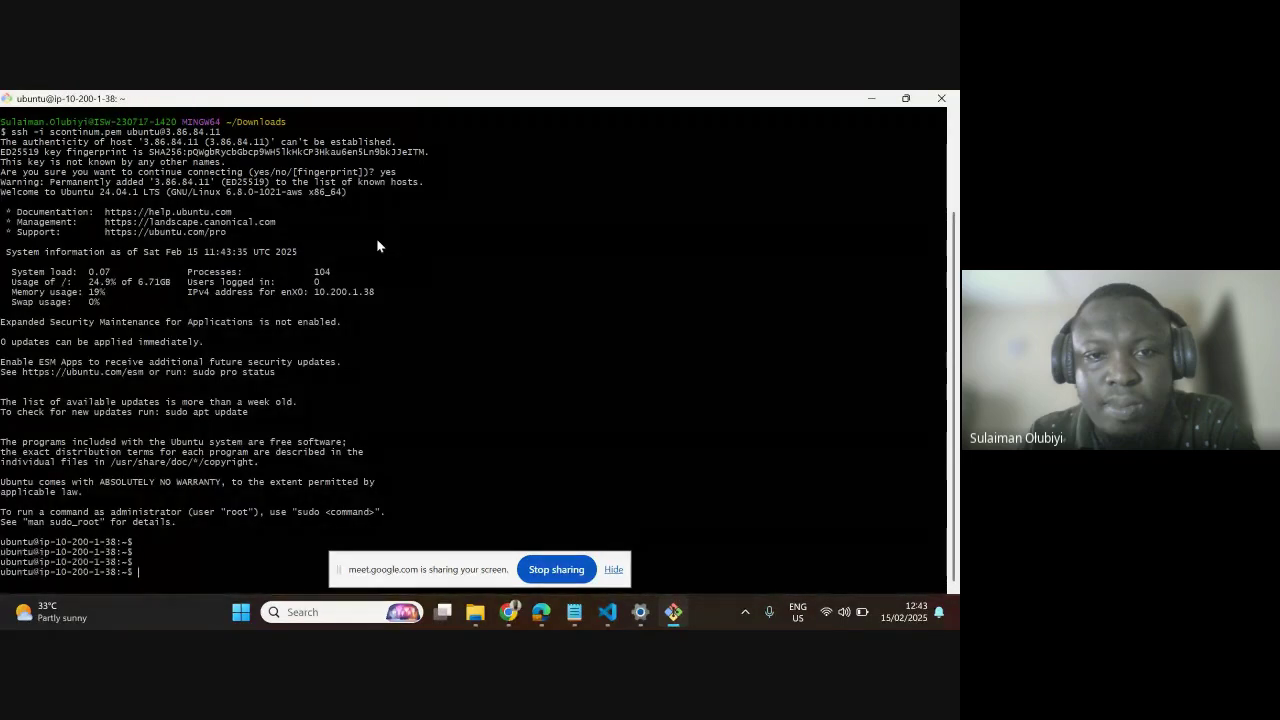
{"action": "key", "text": "ctrl+l"}
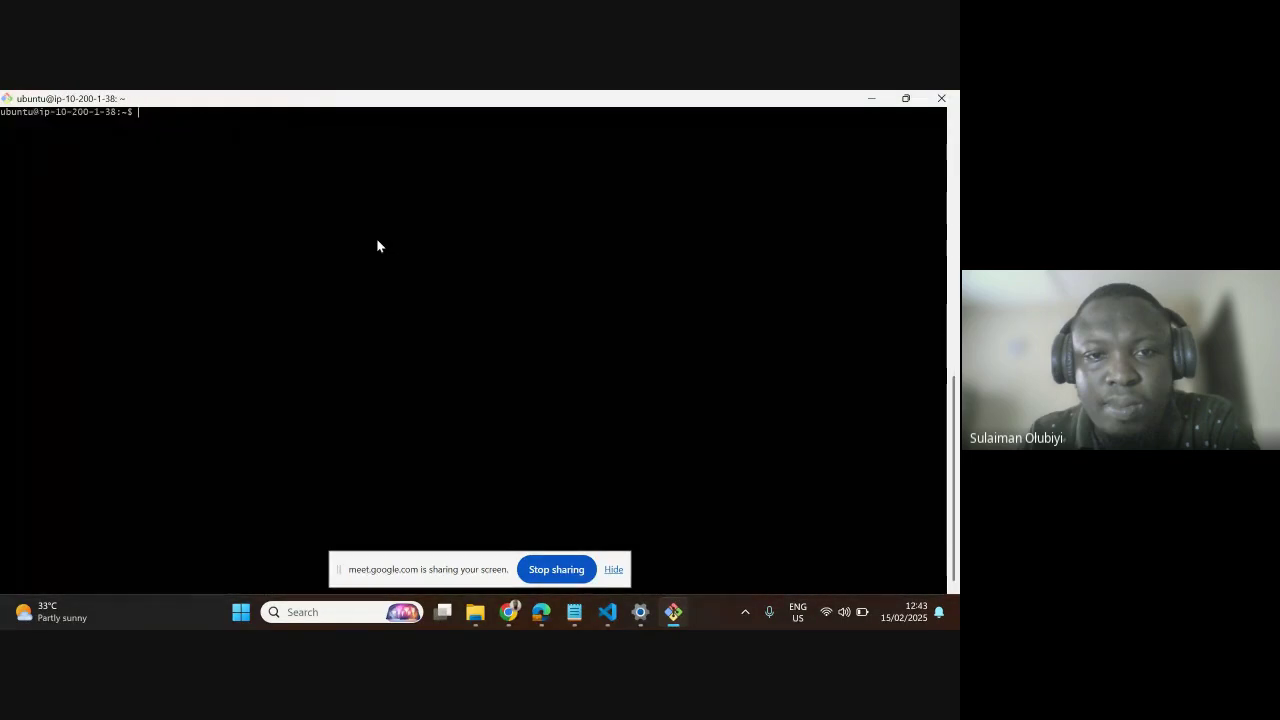
On the bastion, run ip addr and sudo apt update.
{"action": "type", "text": "ip addr"}
{"action": "key", "text": "Return"}
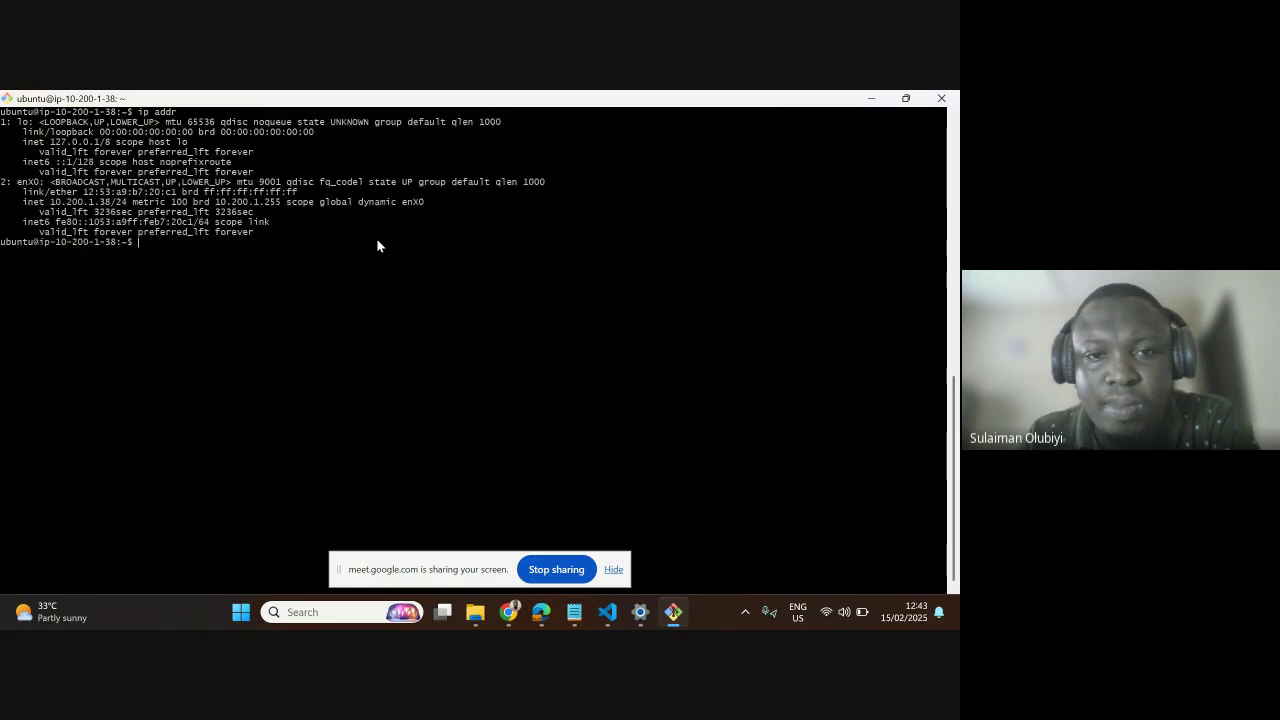
{"action": "type", "text": "o apt update"}
{"action": "key", "text": "Return"}
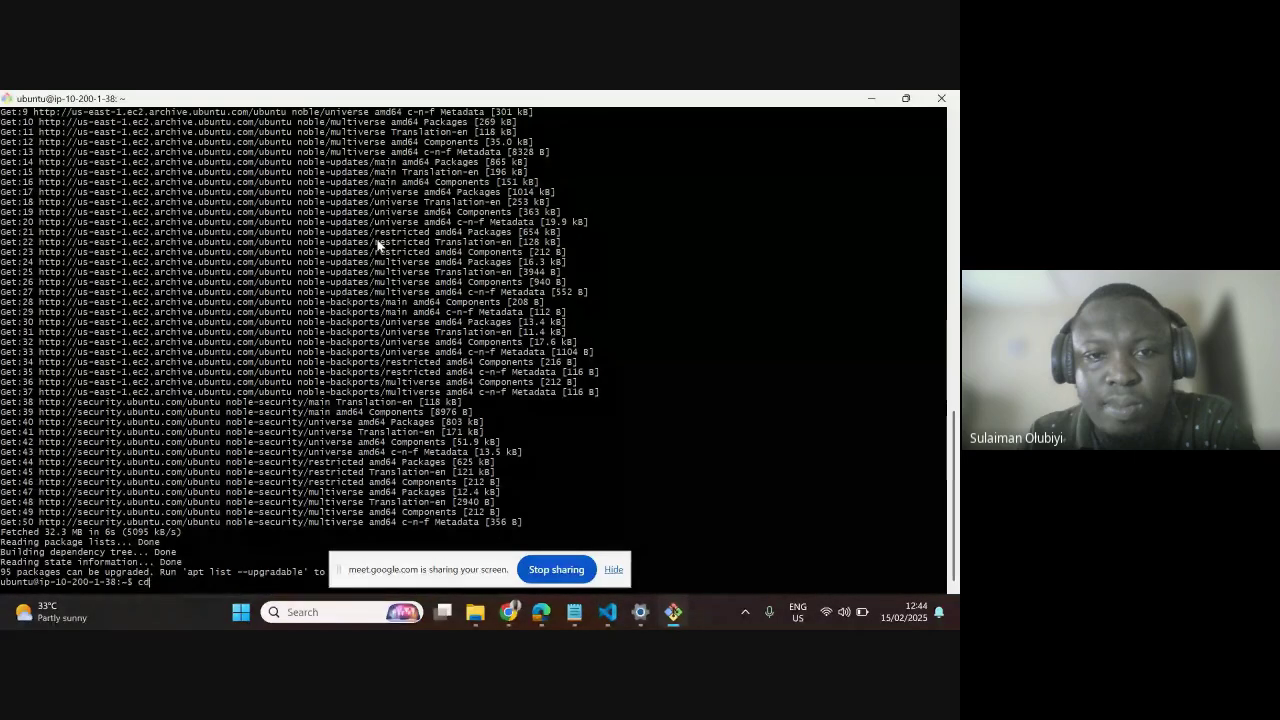
Ping google.com with the typo corrected, stop it with Ctrl+C, then type ping facebook.com.
{"action": "type", "text": "cd"}
{"action": "key", "text": "BackSpace"}
{"action": "key", "text": "BackSpace"}
{"action": "key", "text": "BackSpace"}
{"action": "type", "text": "ping googl"}
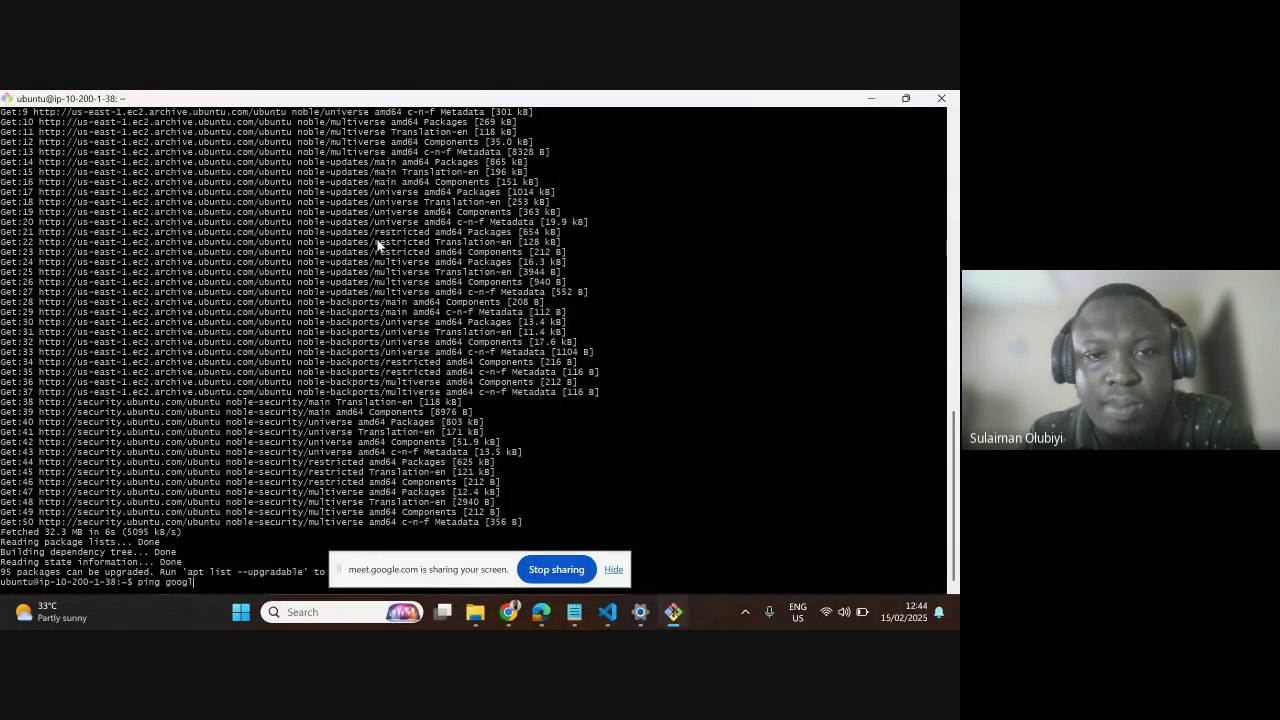
{"action": "type", "text": "e.com"}
{"action": "key", "text": "Return"}
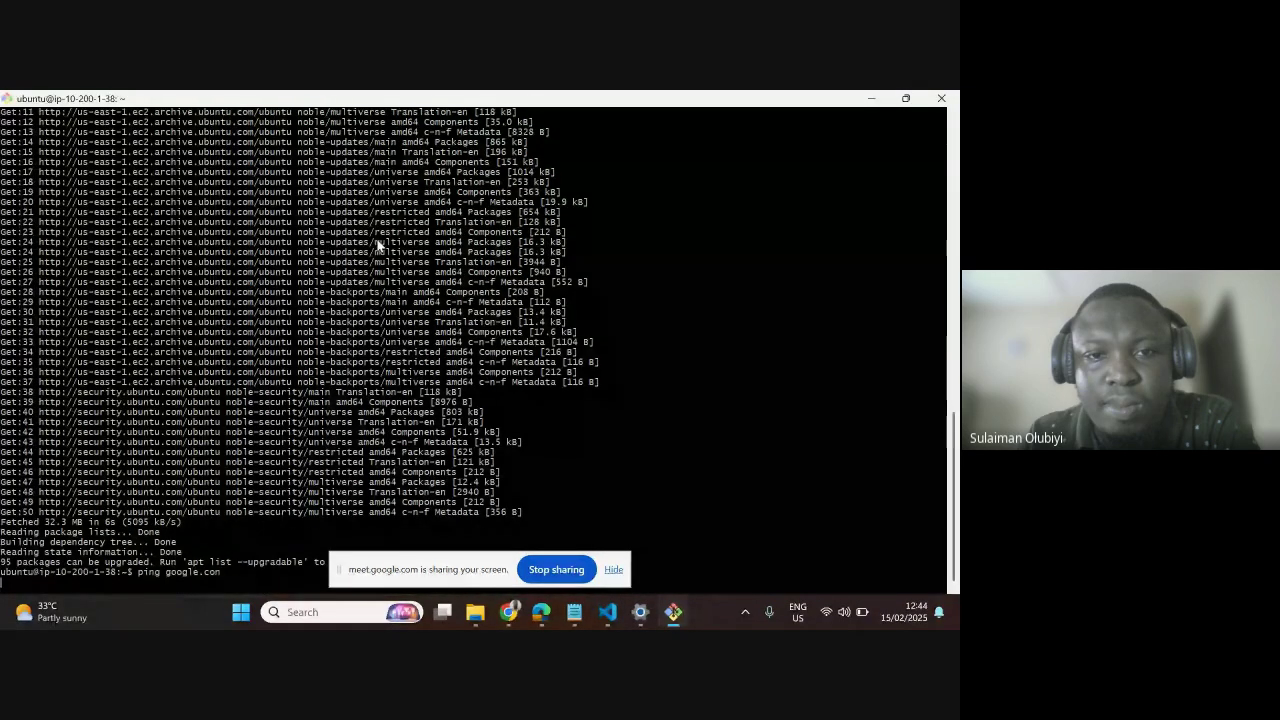
{"action": "key", "text": "Up"}
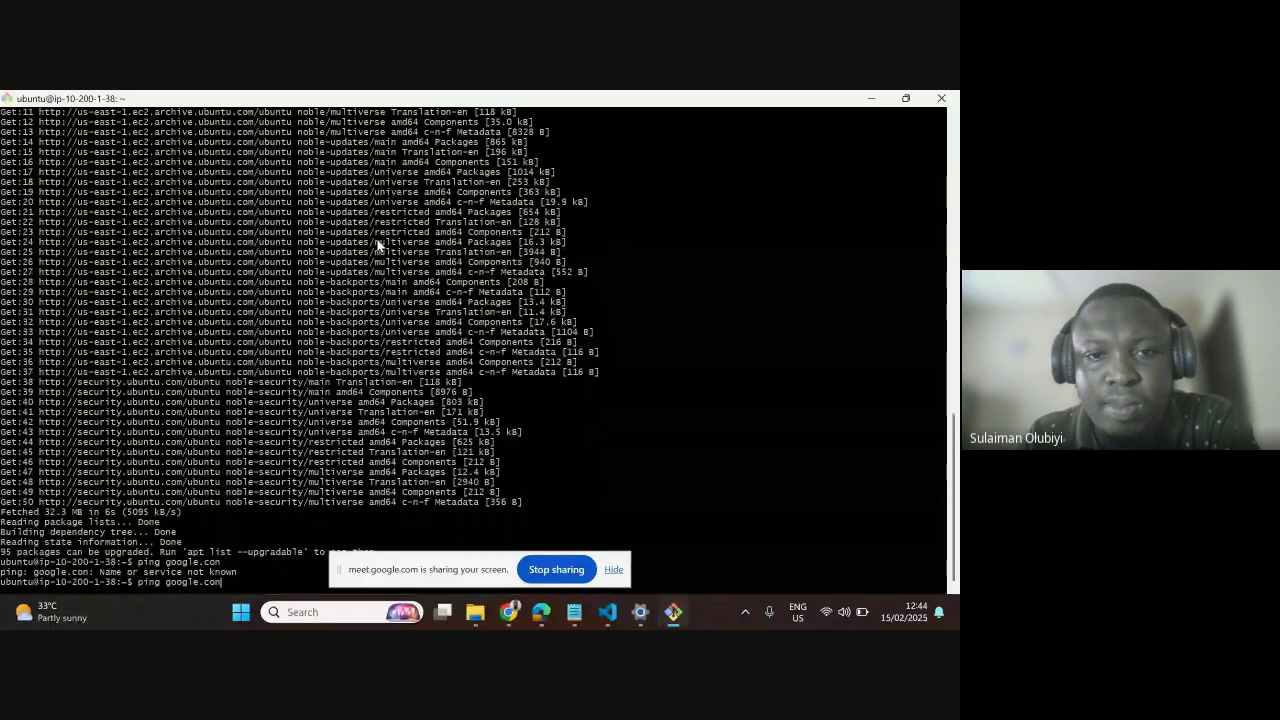
{"action": "key", "text": "BackSpace"}
{"action": "type", "text": "m"}
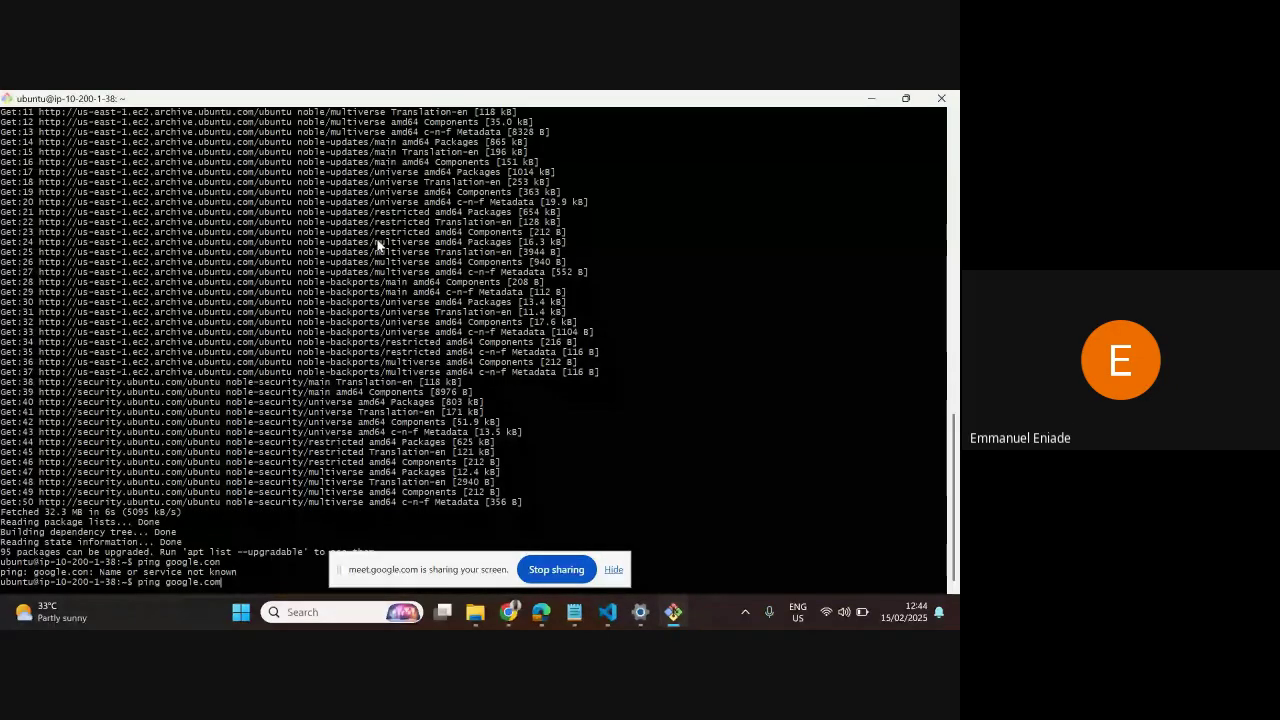
{"action": "key", "text": "Return"}
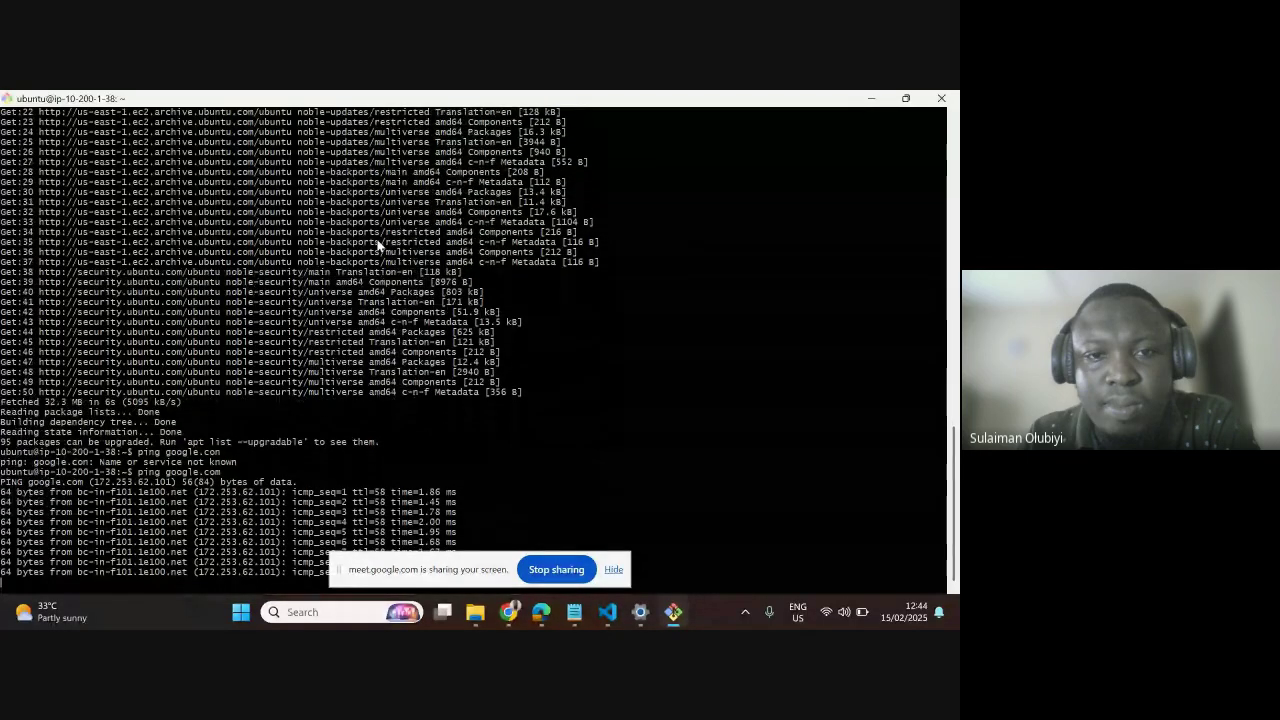
{"action": "key", "text": "ctrl+c"}
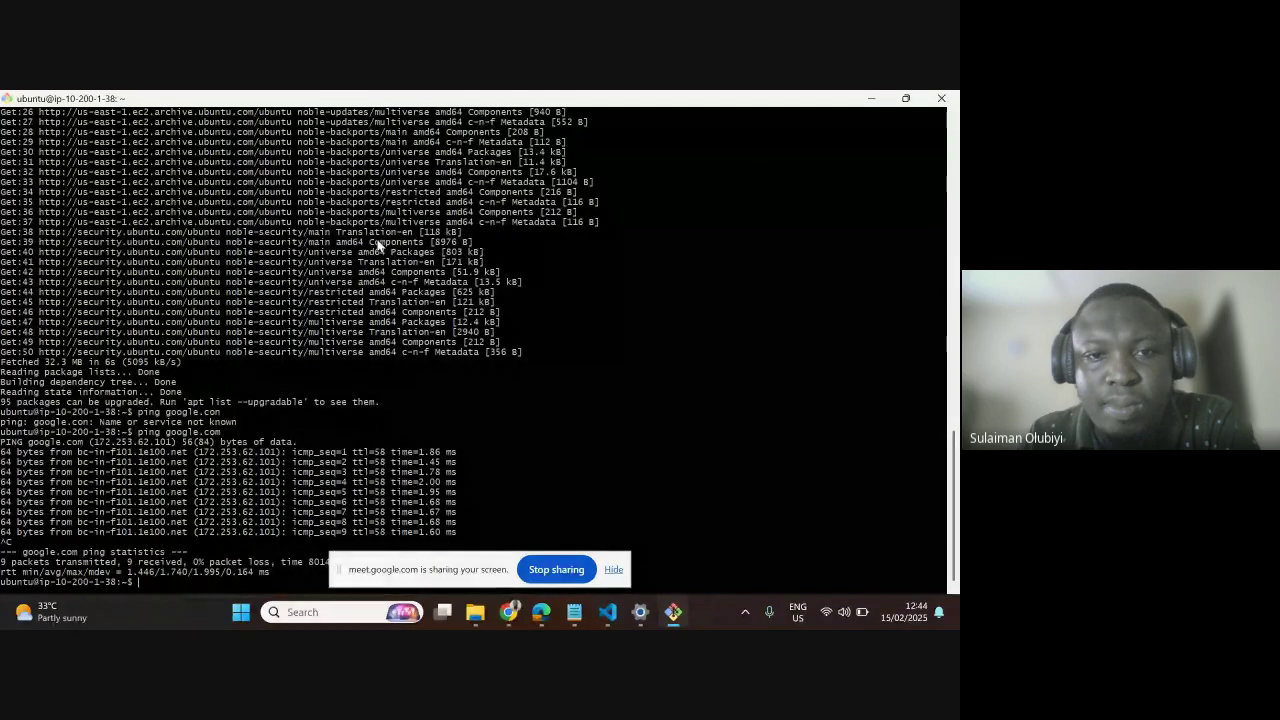
{"action": "type", "text": "ping facebook.com"}
Run ping facebook.com from the bastion and leave replies streaming at about 1–2 ms.
{"action": "key", "text": "Return"}
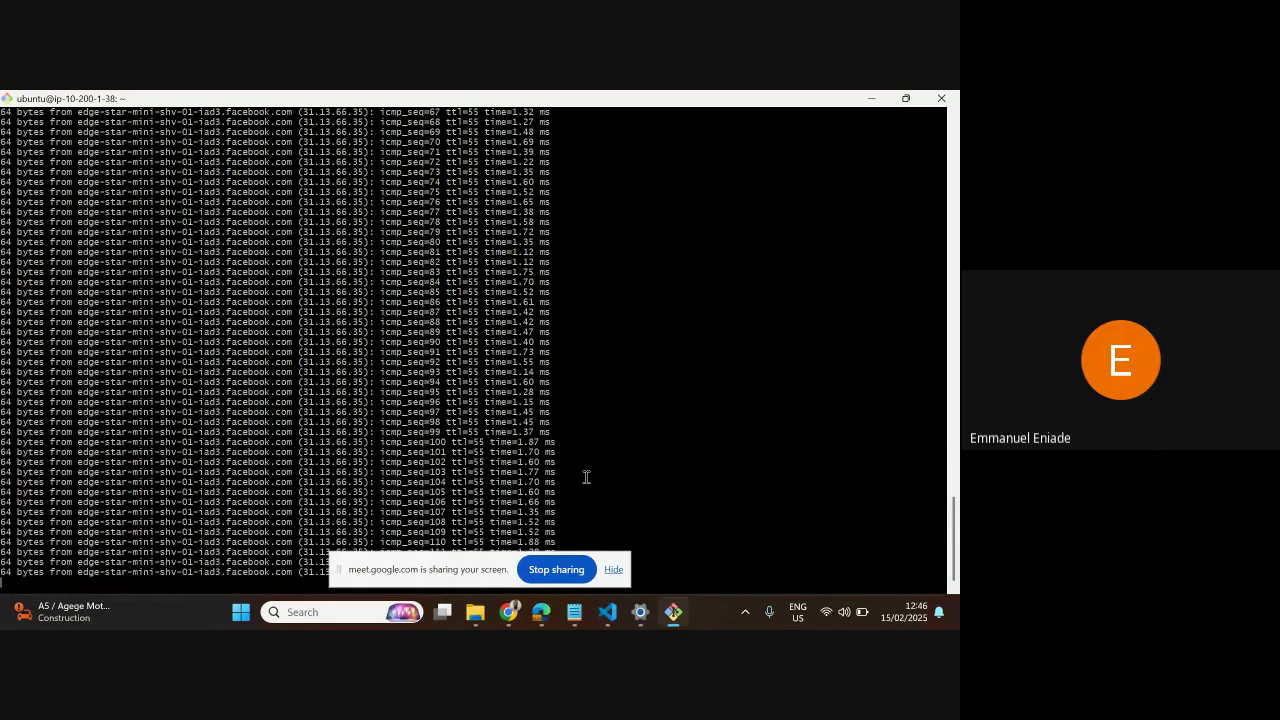
Hide the sharing bar, bring back the Meet window and open Manage recording.
{"action": "left_click", "coordinate": [612, 570]}
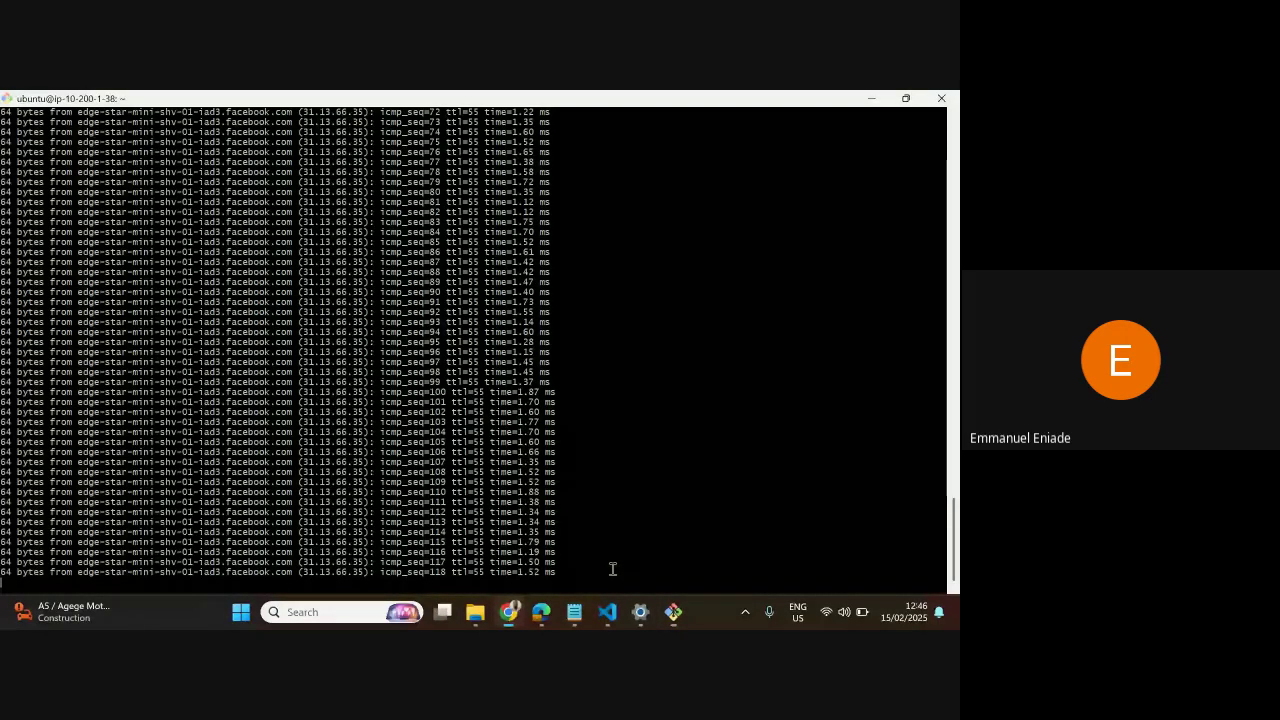
{"action": "mouse_move", "coordinate": [509, 612]}
{"action": "left_click", "coordinate": [474, 526]}
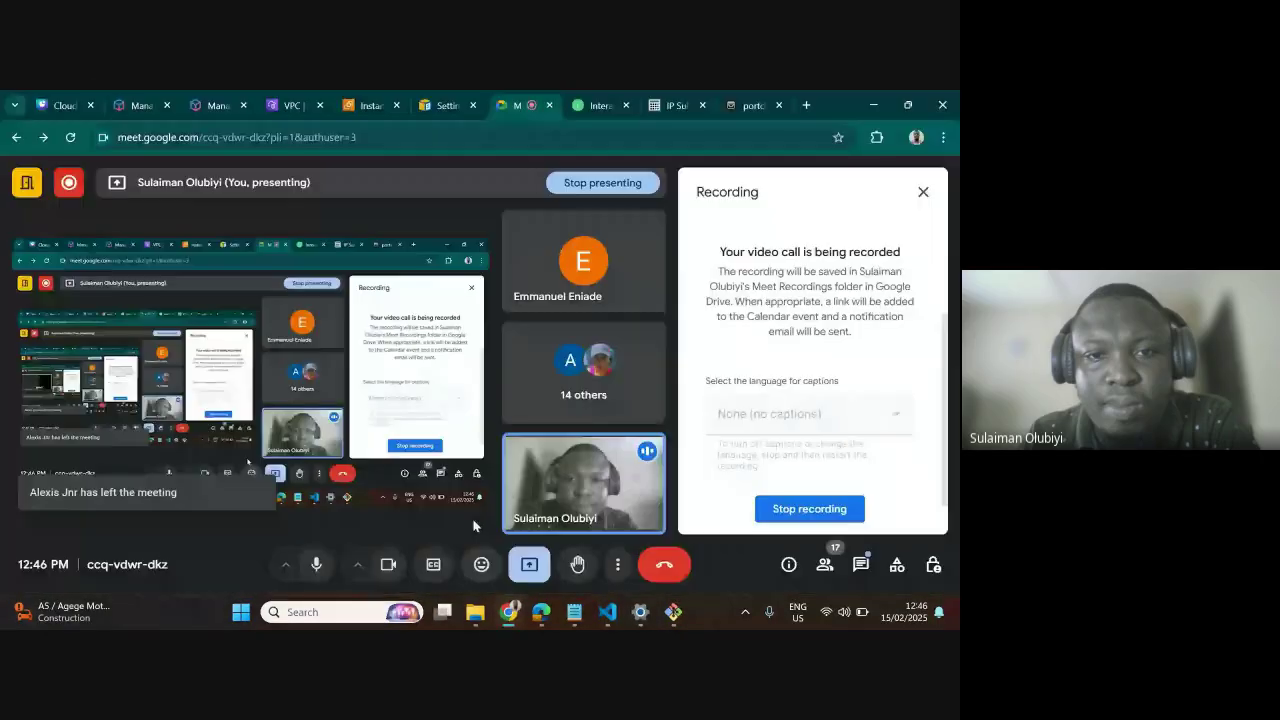
{"action": "left_click", "coordinate": [617, 562]}
{"action": "left_click", "coordinate": [672, 258]}
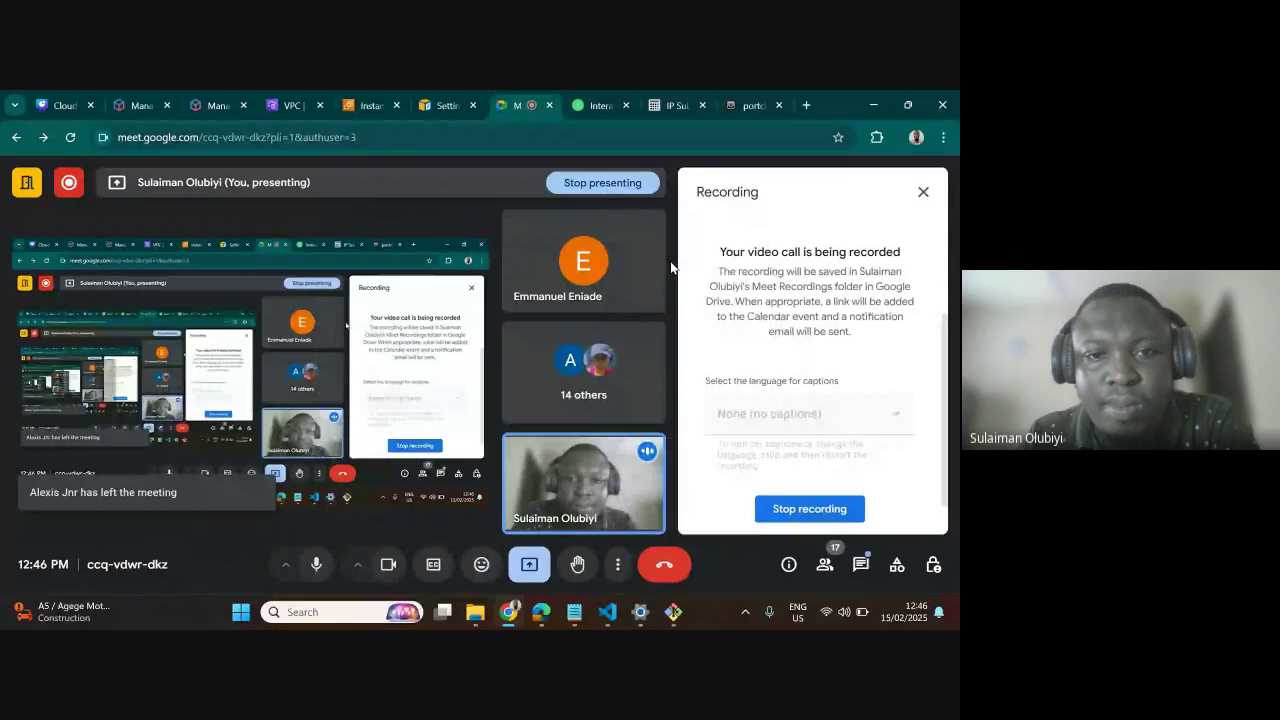